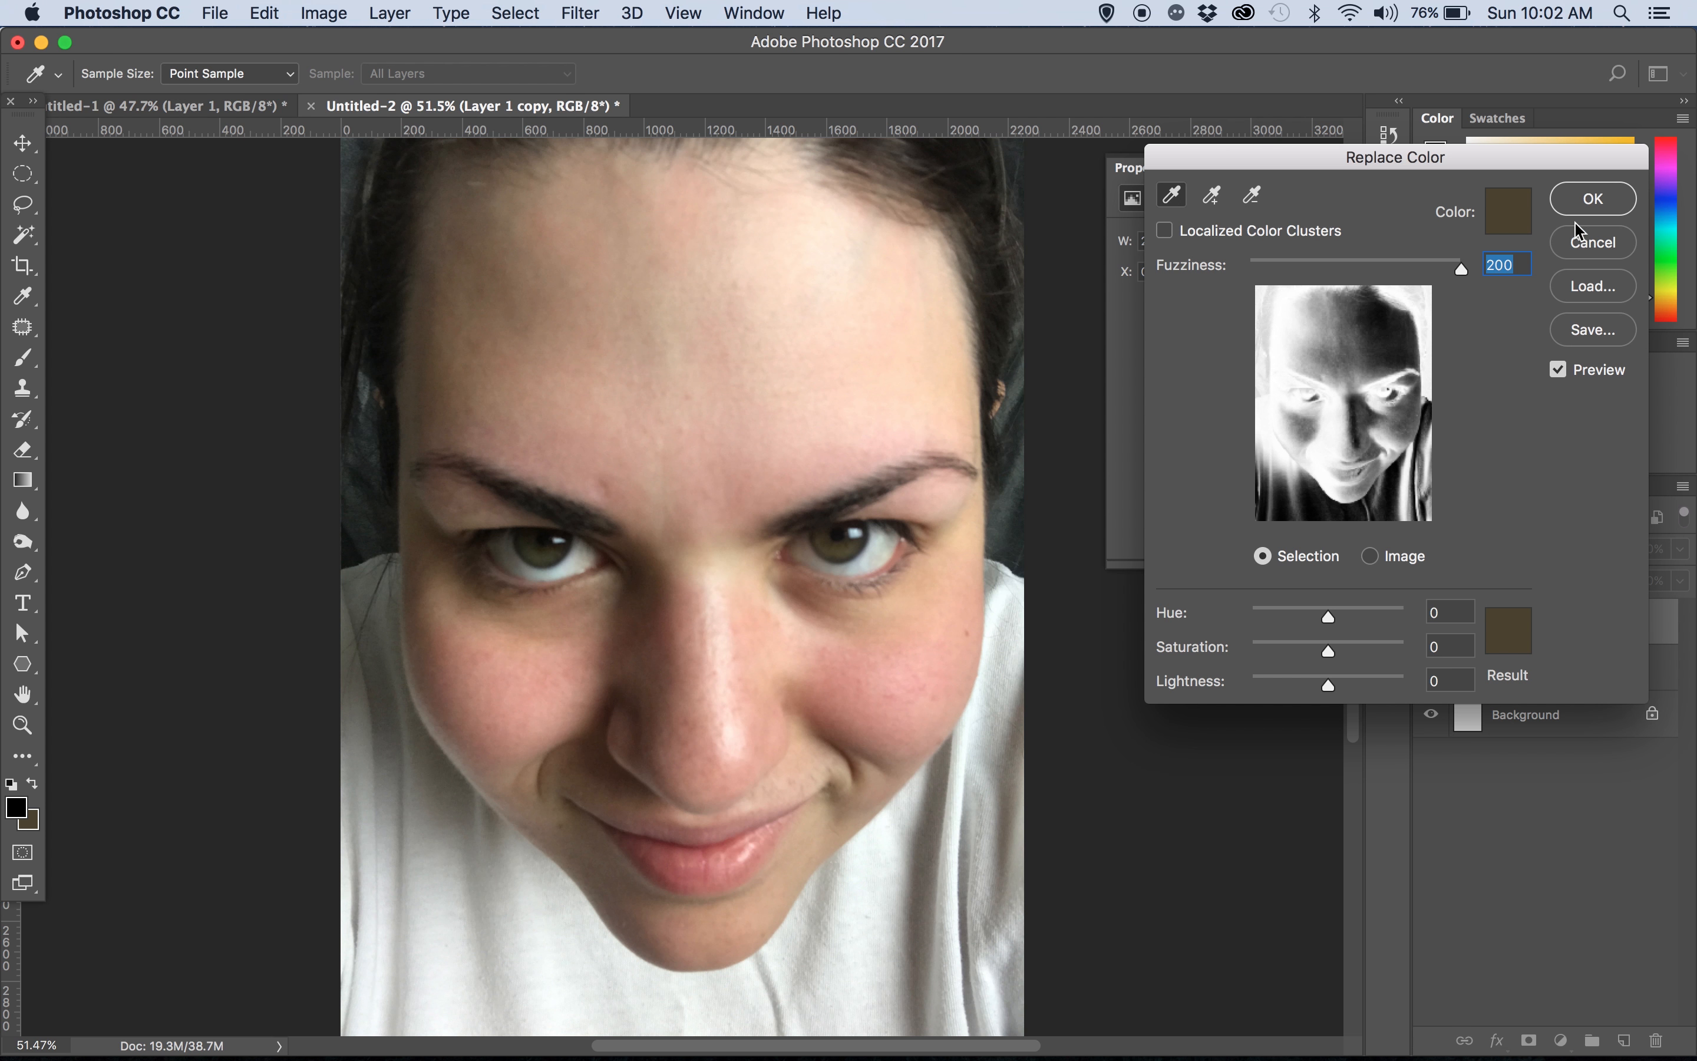
In Replace Color, set fuzziness to 84 and shift the sampled colour to hue +15, saturation +100 and lightness +22
left_click_drag(1468, 276, 1337, 264)
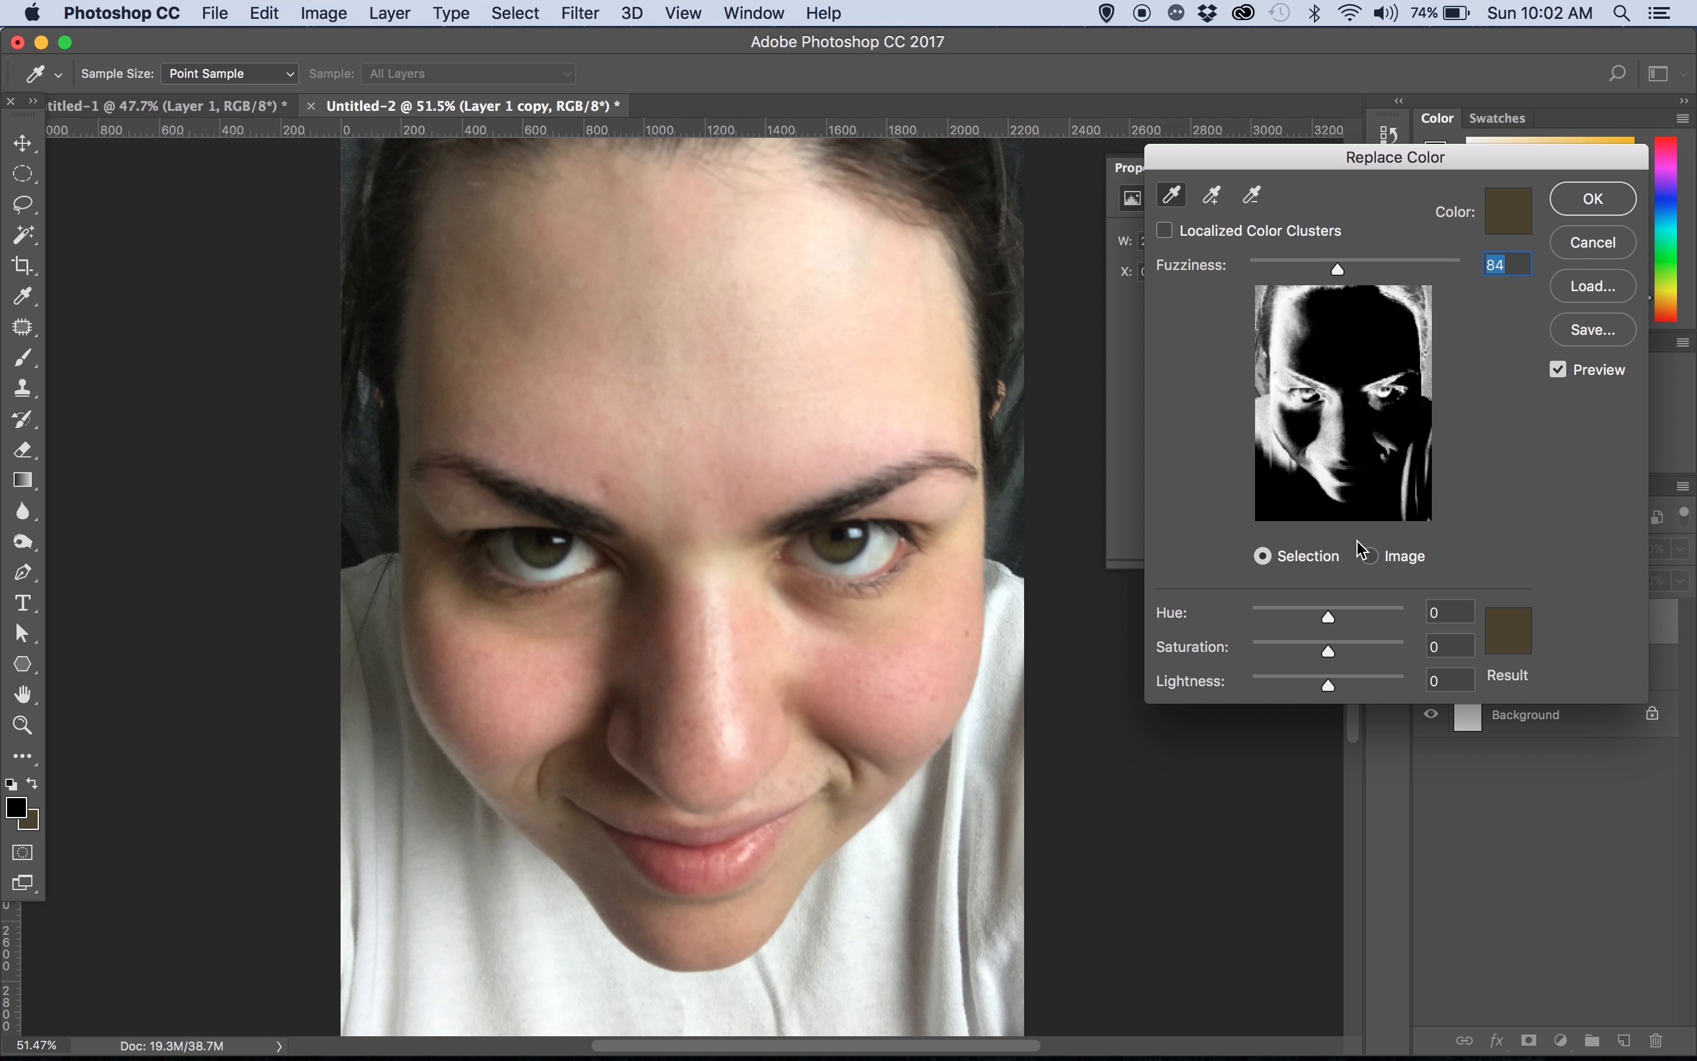
mouse_move(1324, 656)
left_mouse_down()
mouse_move(1381, 655)
mouse_move(1344, 614)
mouse_move(1392, 614)
mouse_move(1338, 625)
left_mouse_up()
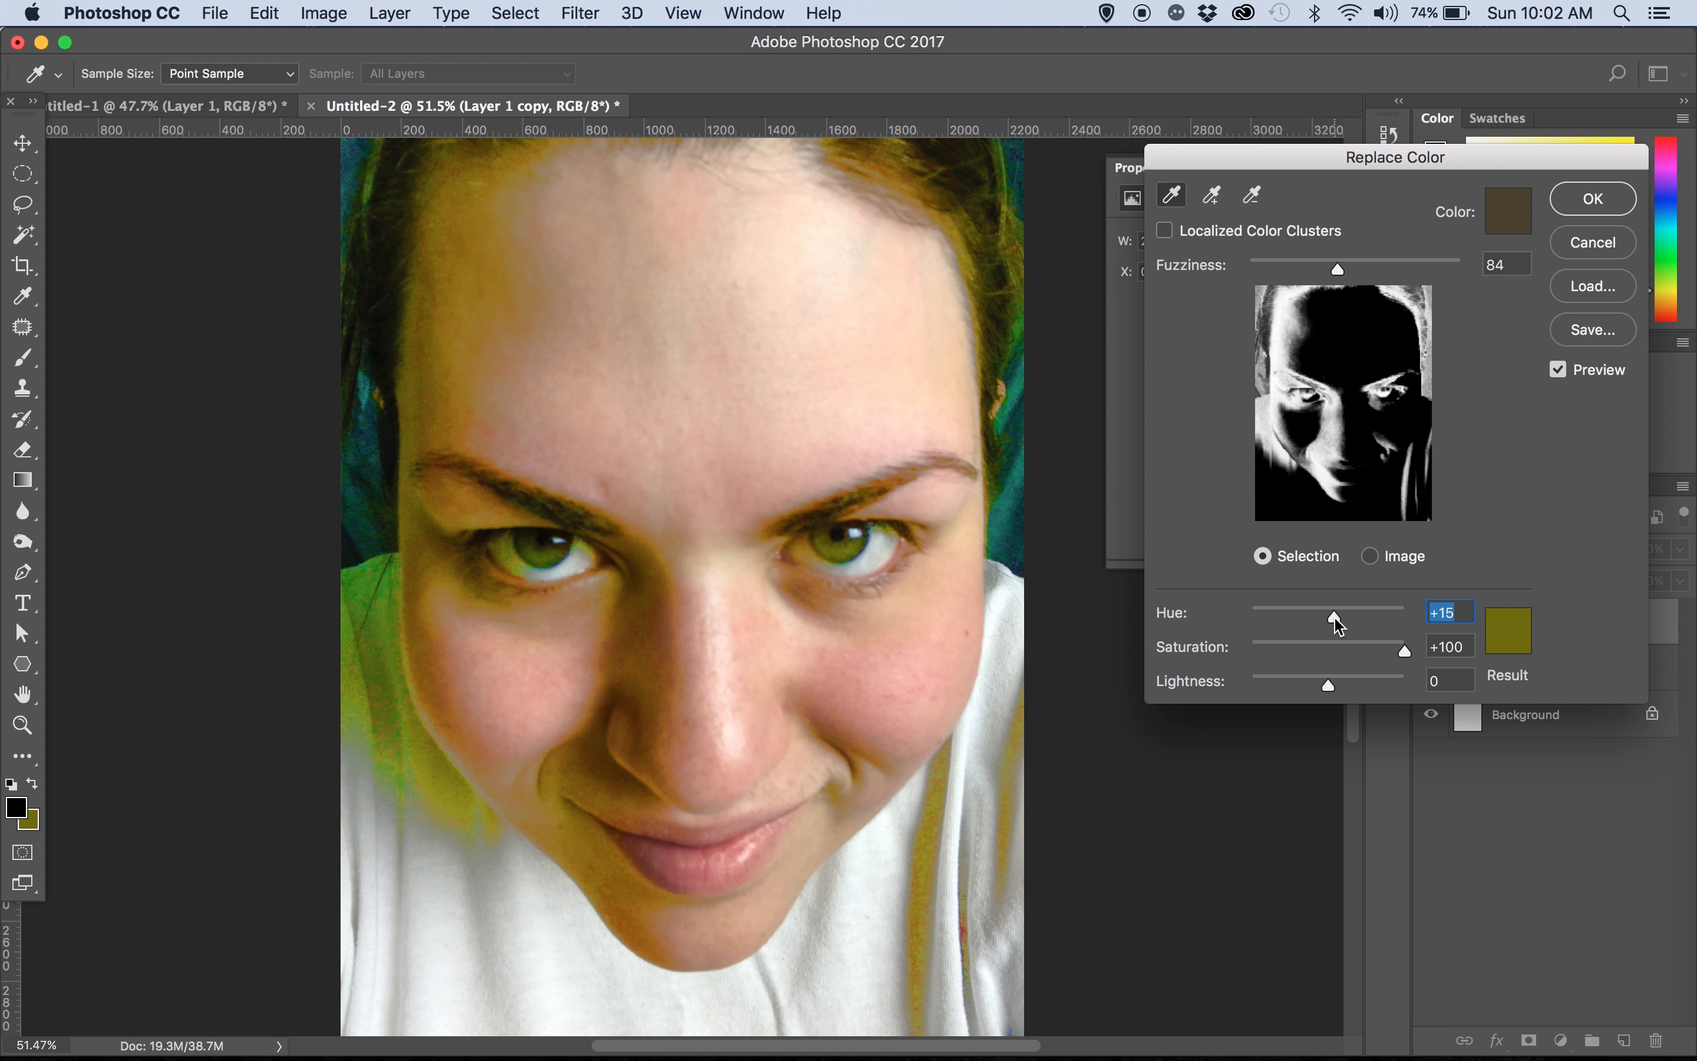
left_click_drag(1339, 697, 1347, 693)
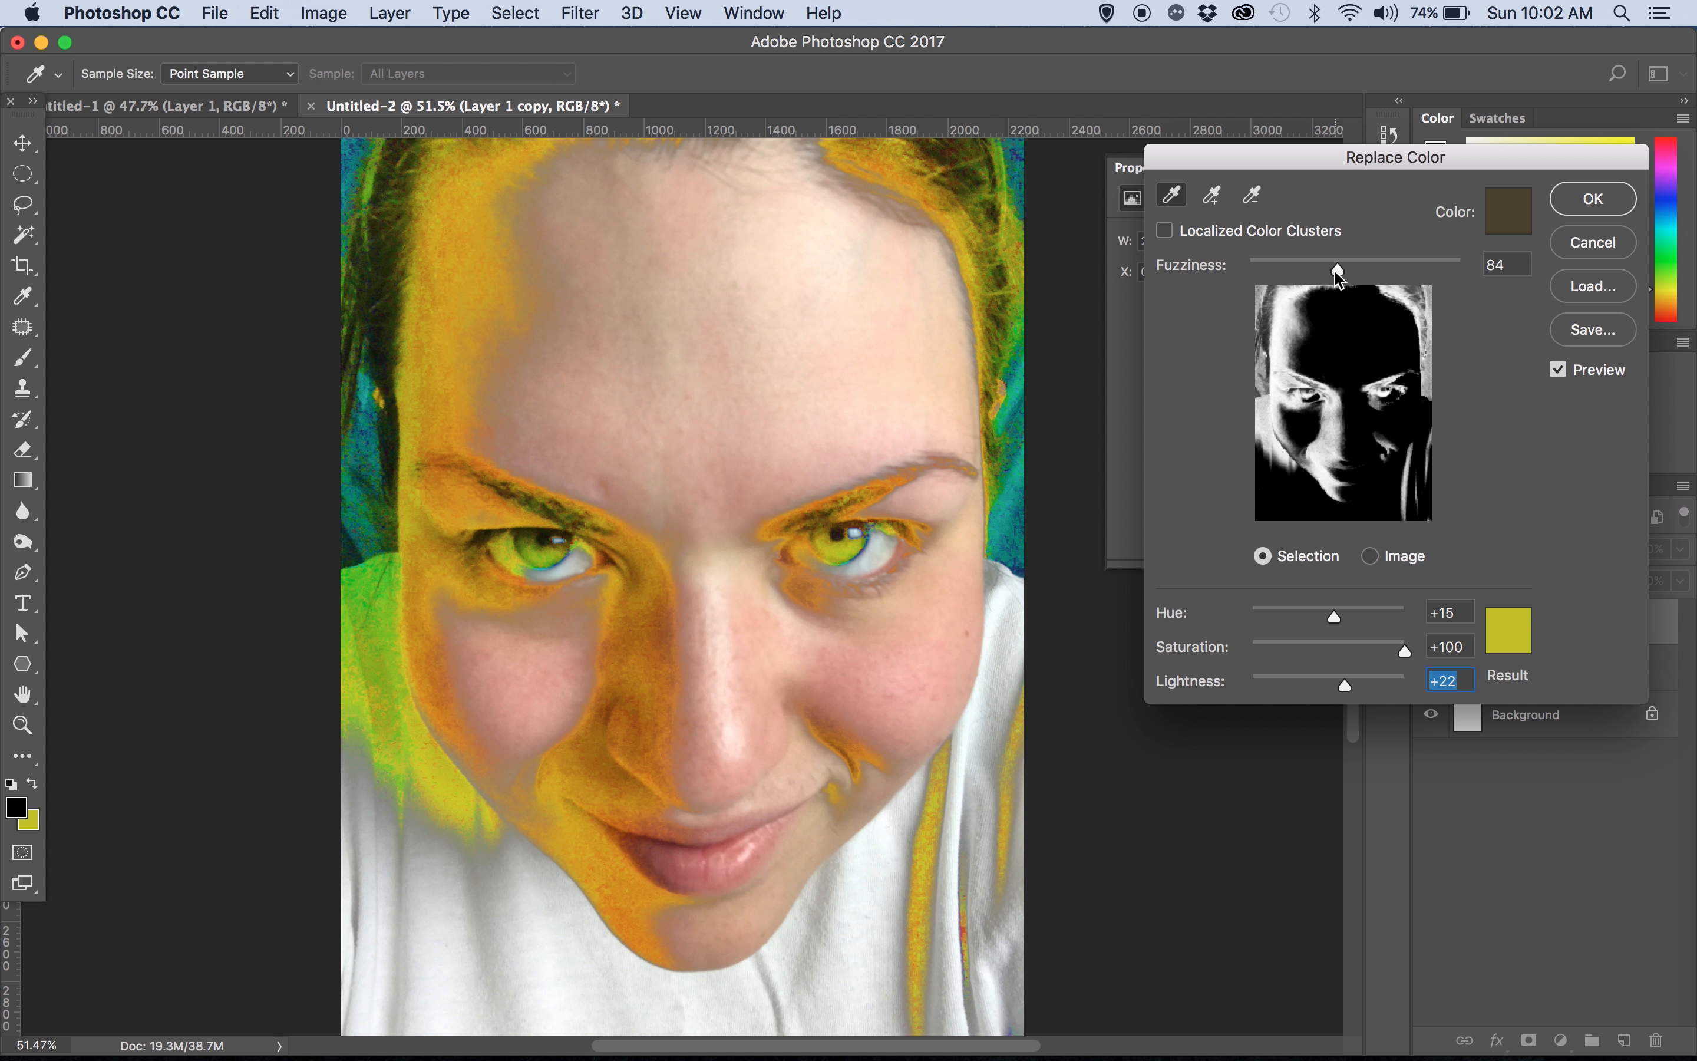
Refine the colour replacement to fuzziness 78 and hue +10, and apply it to Layer 1 copy
mouse_move(1340, 274)
left_mouse_down()
mouse_move(1369, 263)
mouse_move(1301, 269)
mouse_move(1352, 264)
mouse_move(1317, 274)
mouse_move(1325, 299)
left_mouse_up()
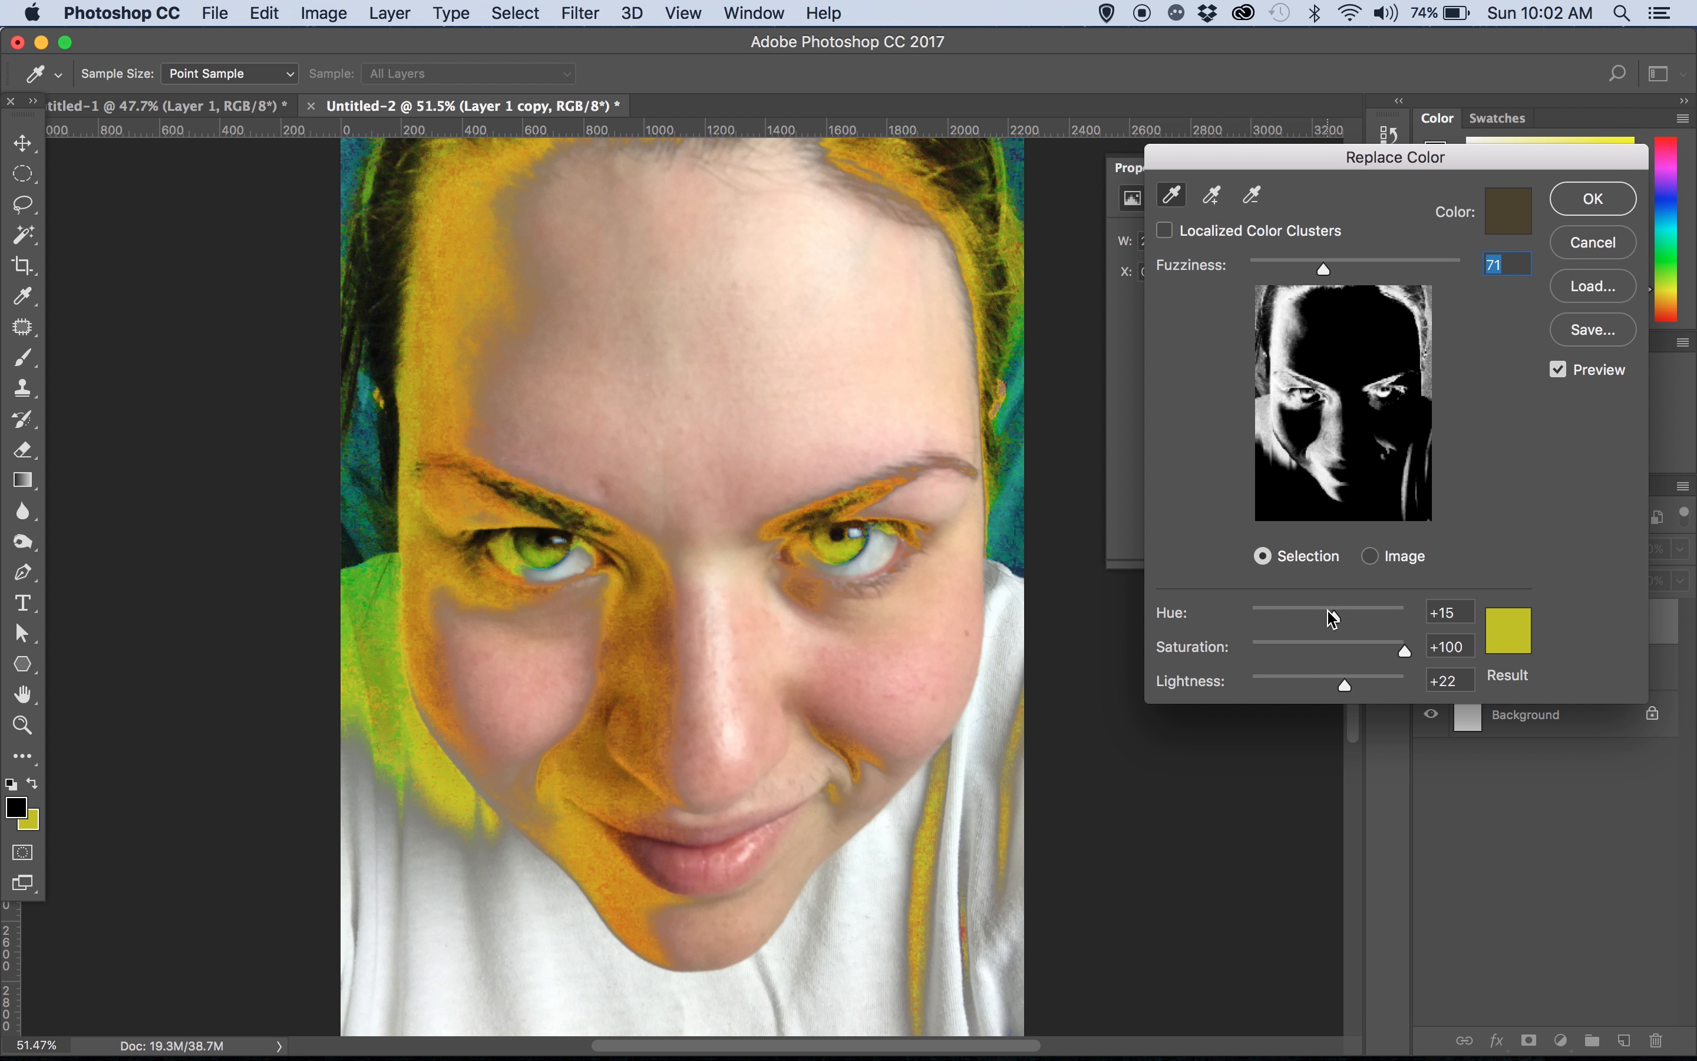
left_click_drag(1329, 611, 1336, 618)
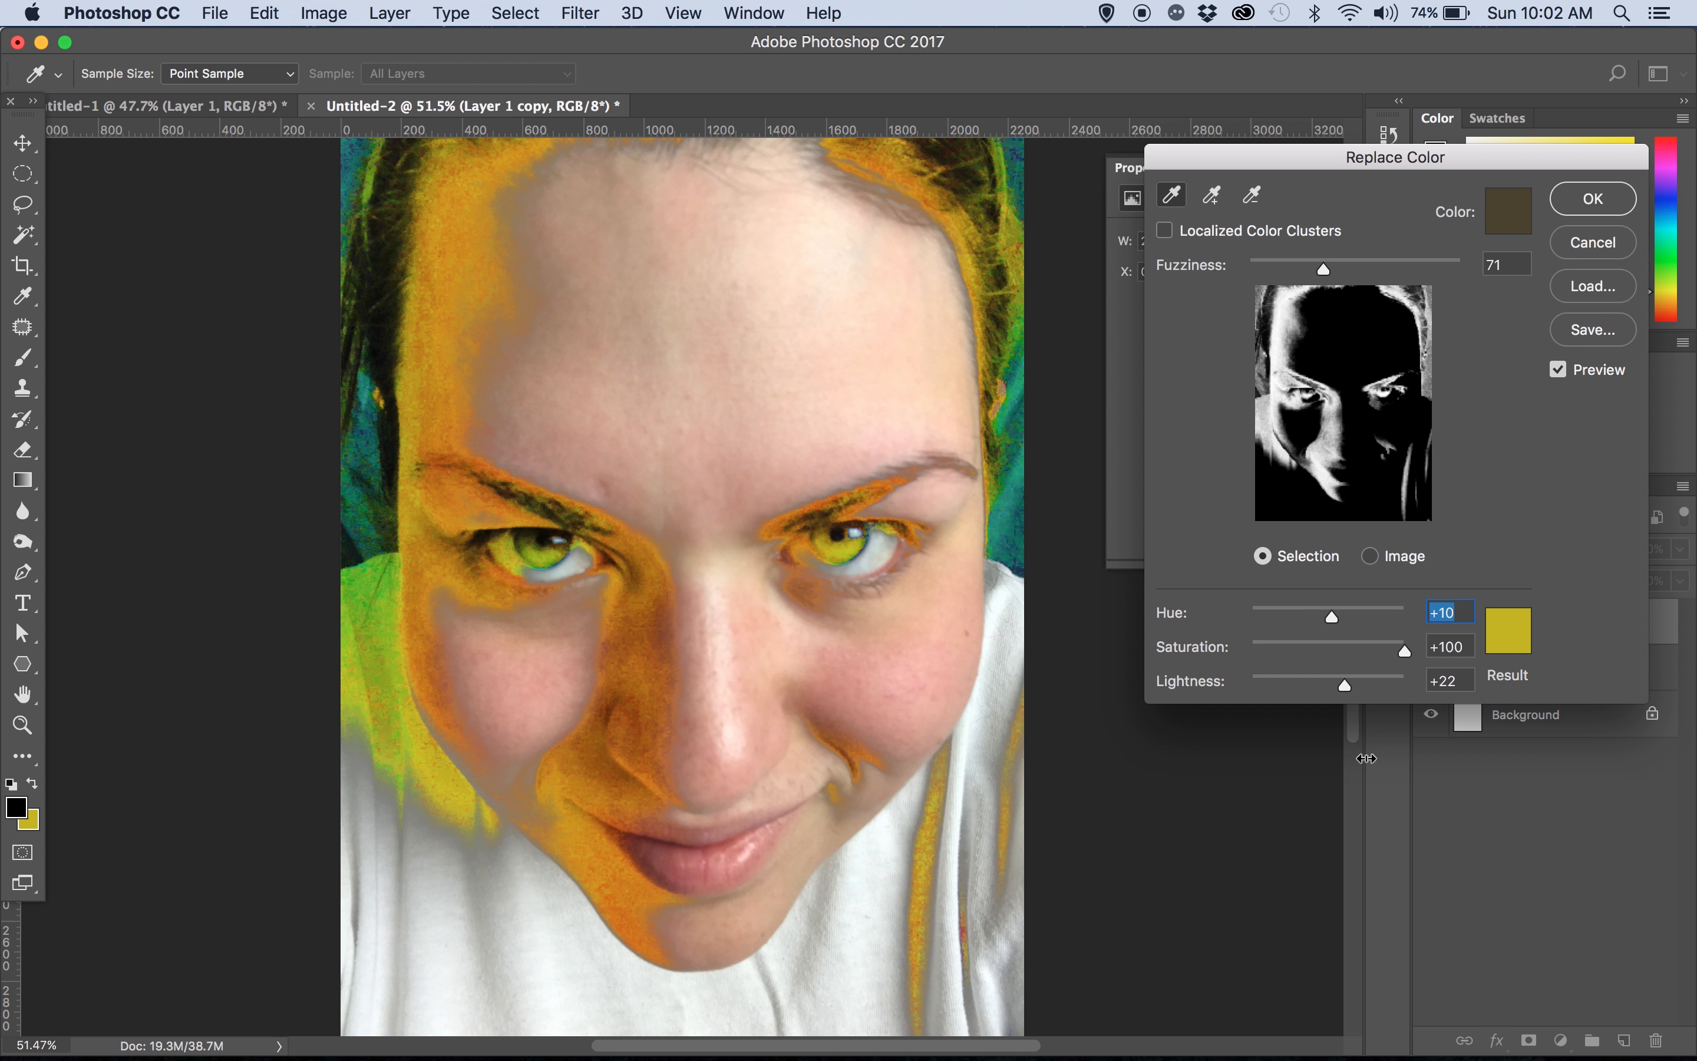
mouse_move(1321, 265)
left_mouse_down()
mouse_move(1291, 266)
mouse_move(1356, 265)
mouse_move(1331, 264)
left_mouse_up()
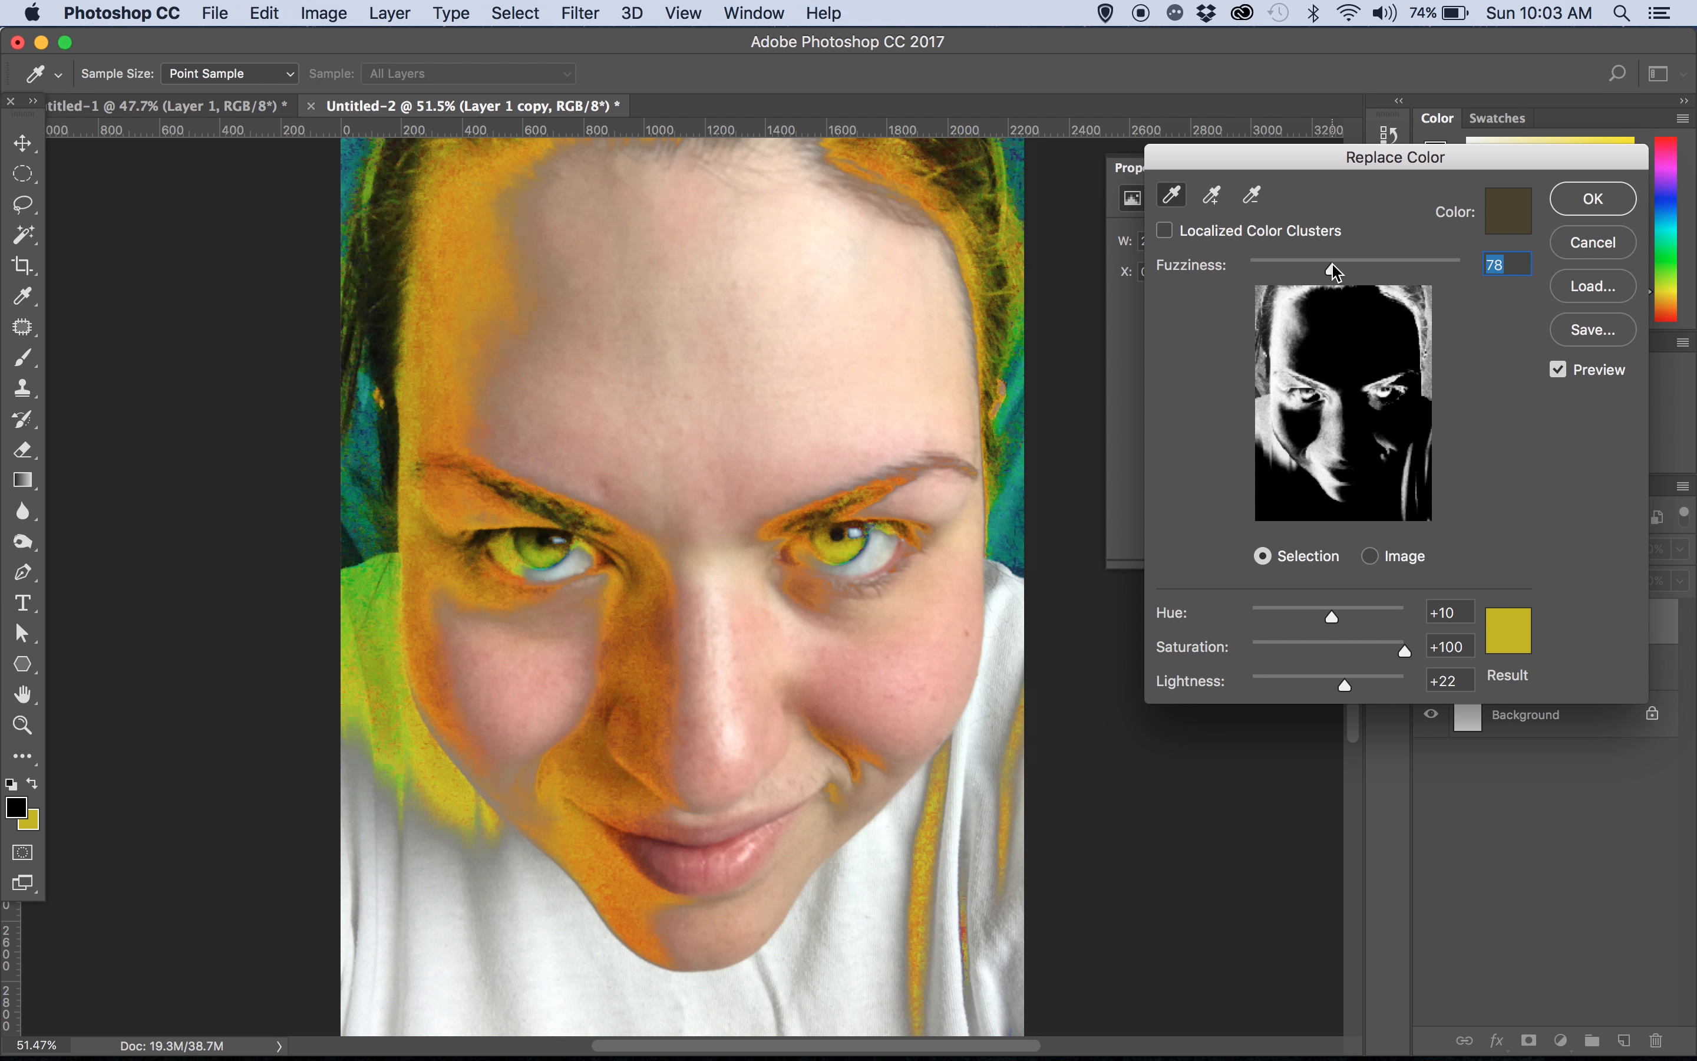
left_click(1599, 200)
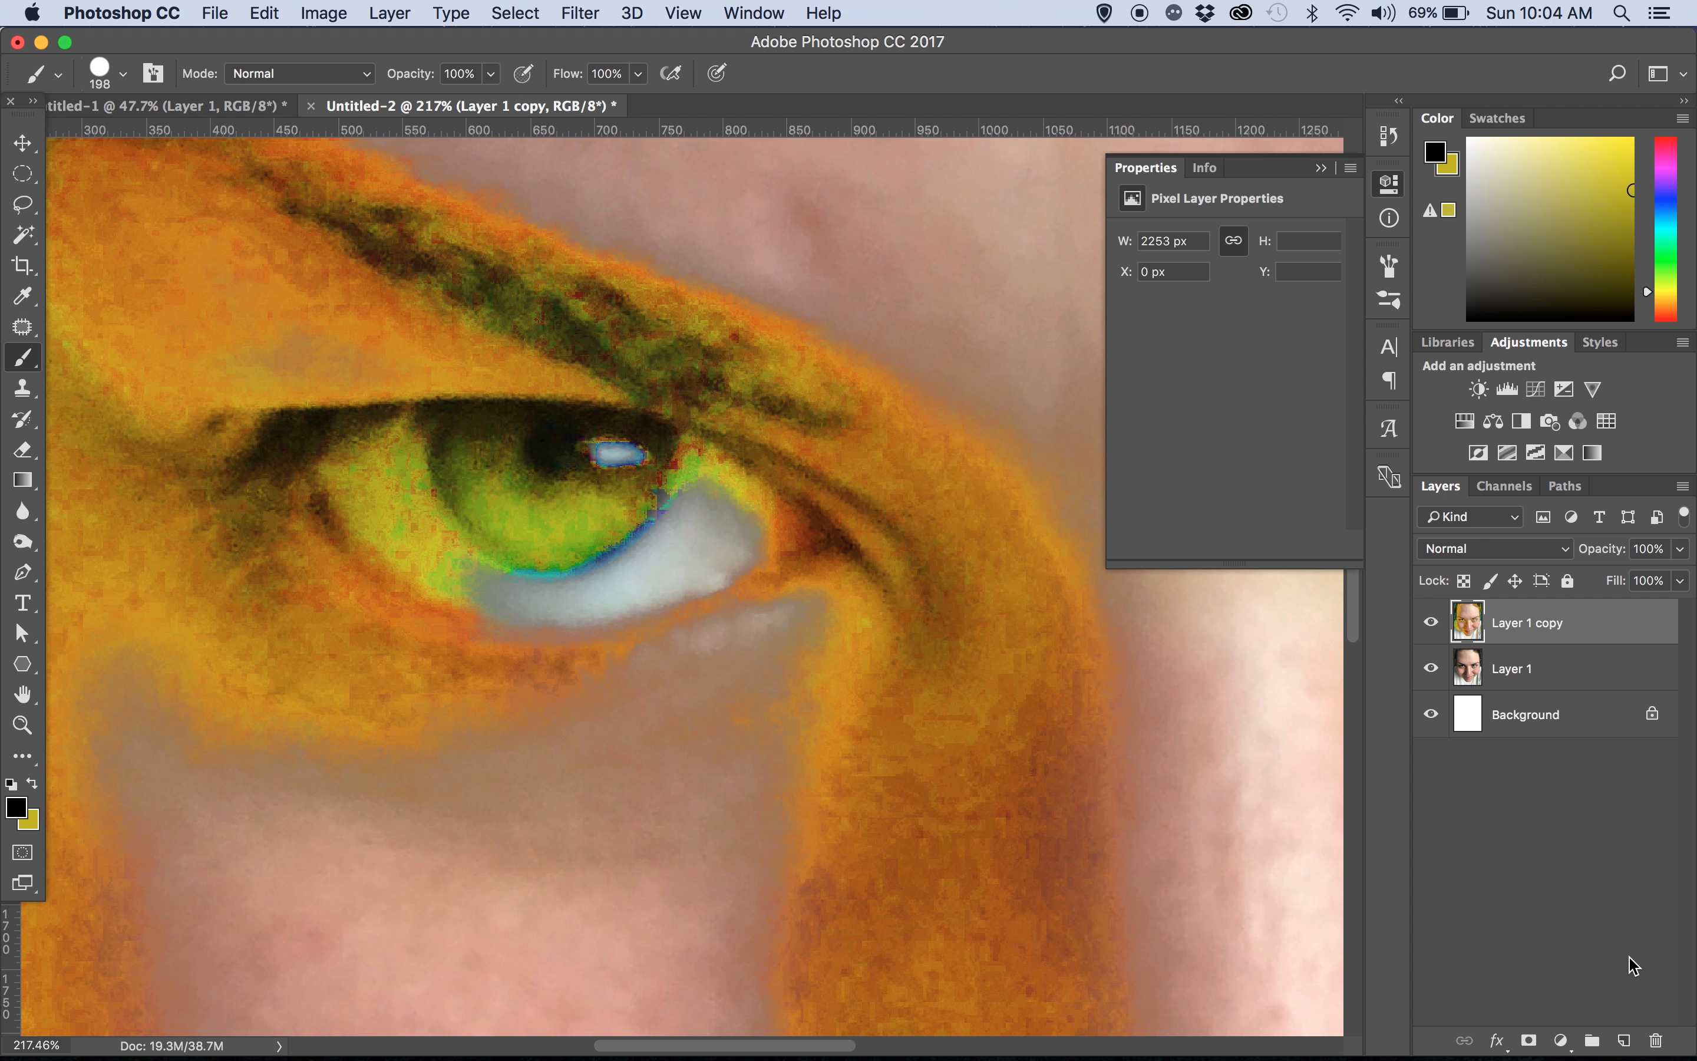
Add a layer mask to Layer 1 copy and fill it with black using the Paint Bucket
left_click(1528, 1041)
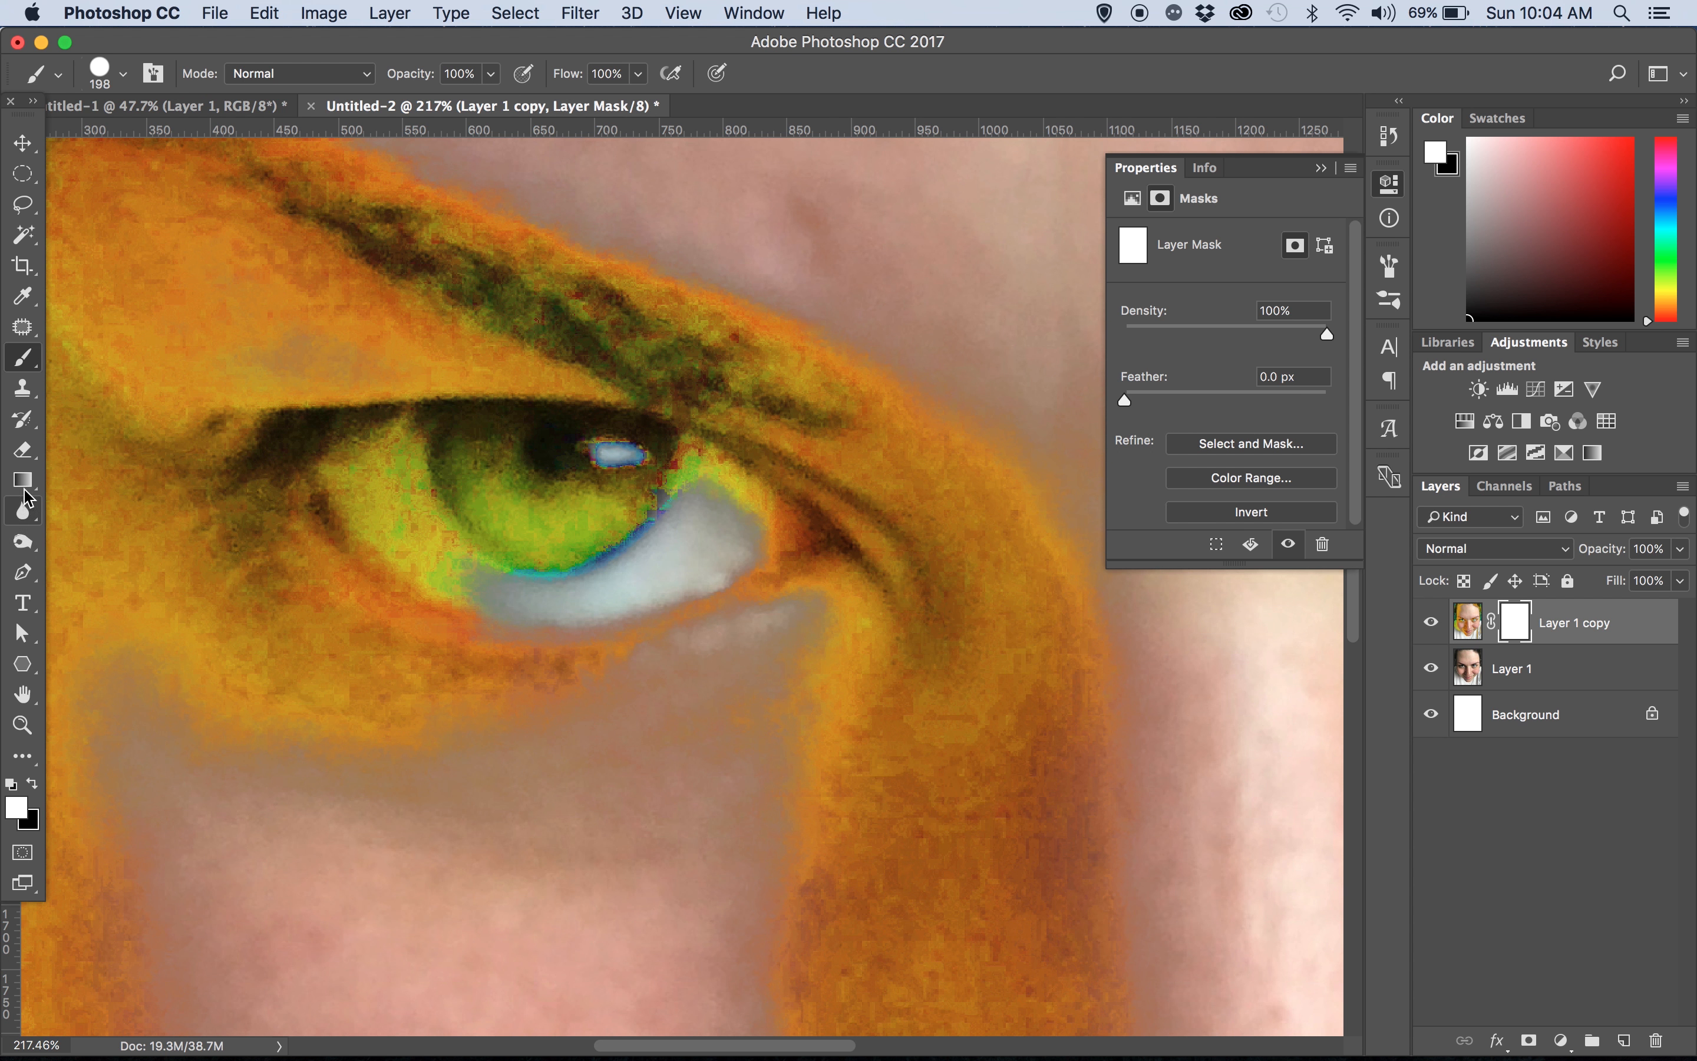
scroll(295, 457, "down", 3)
scroll(294, 457, "down", 10)
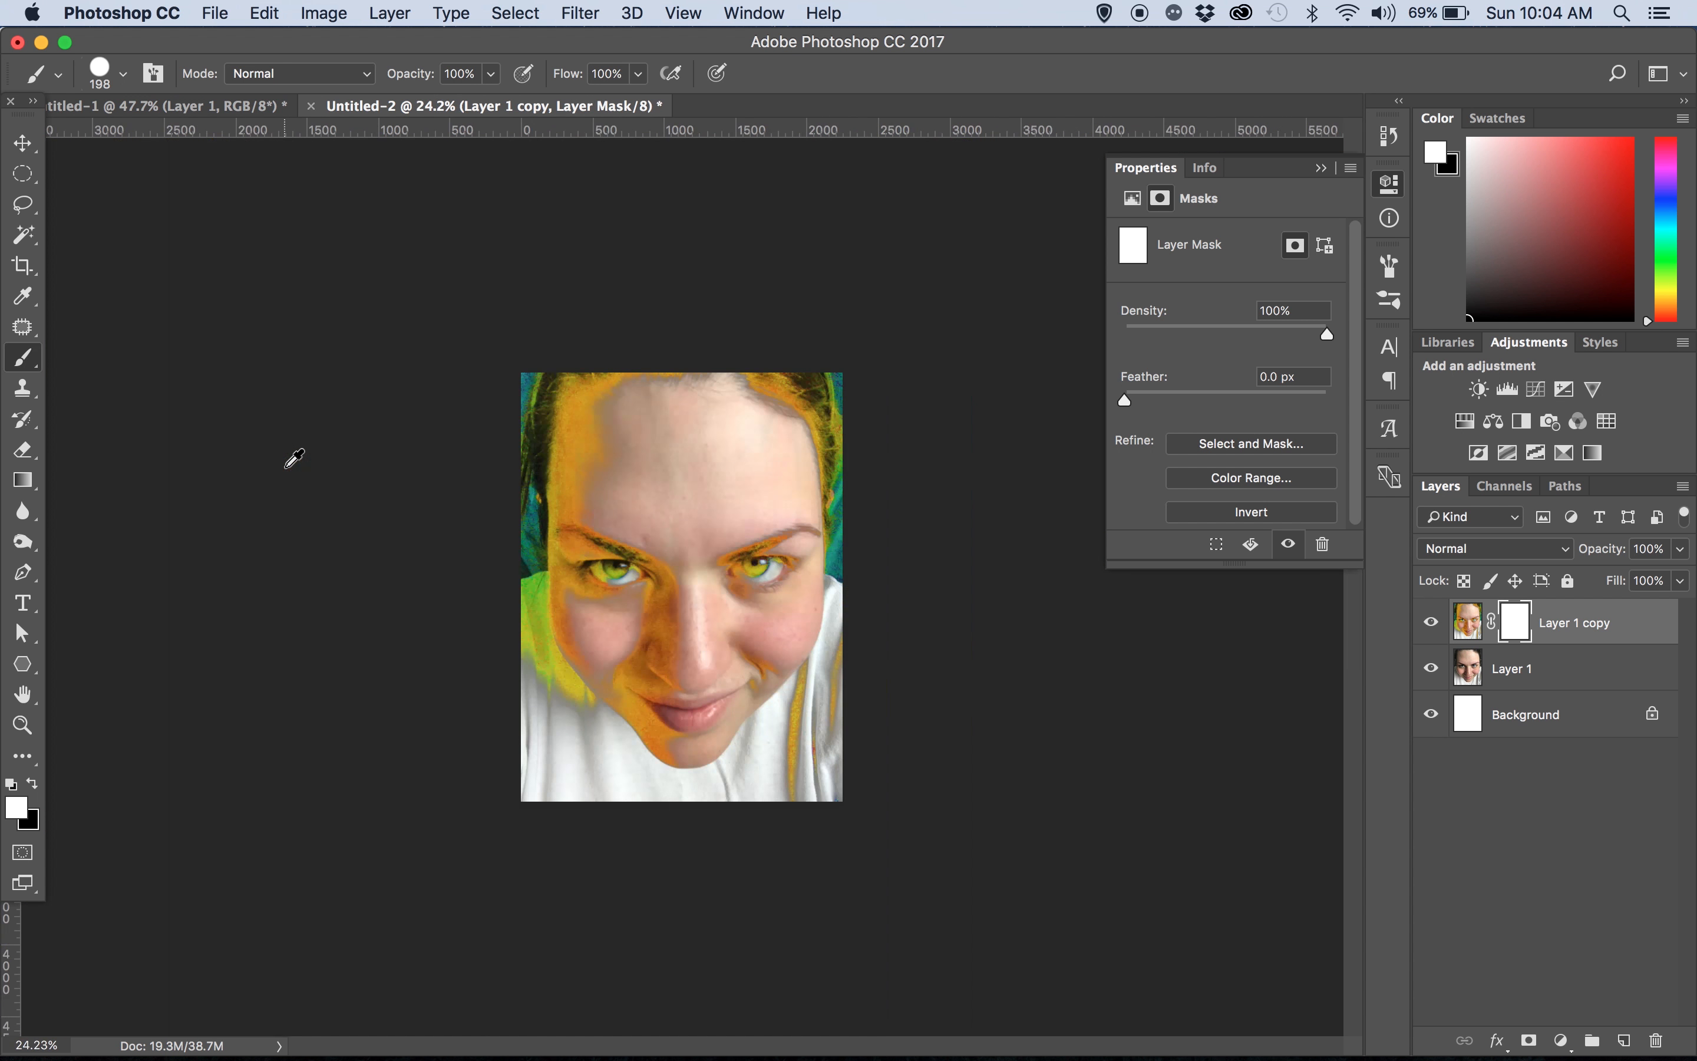
scroll(291, 459, "up", 9)
scroll(285, 468, "right", 6)
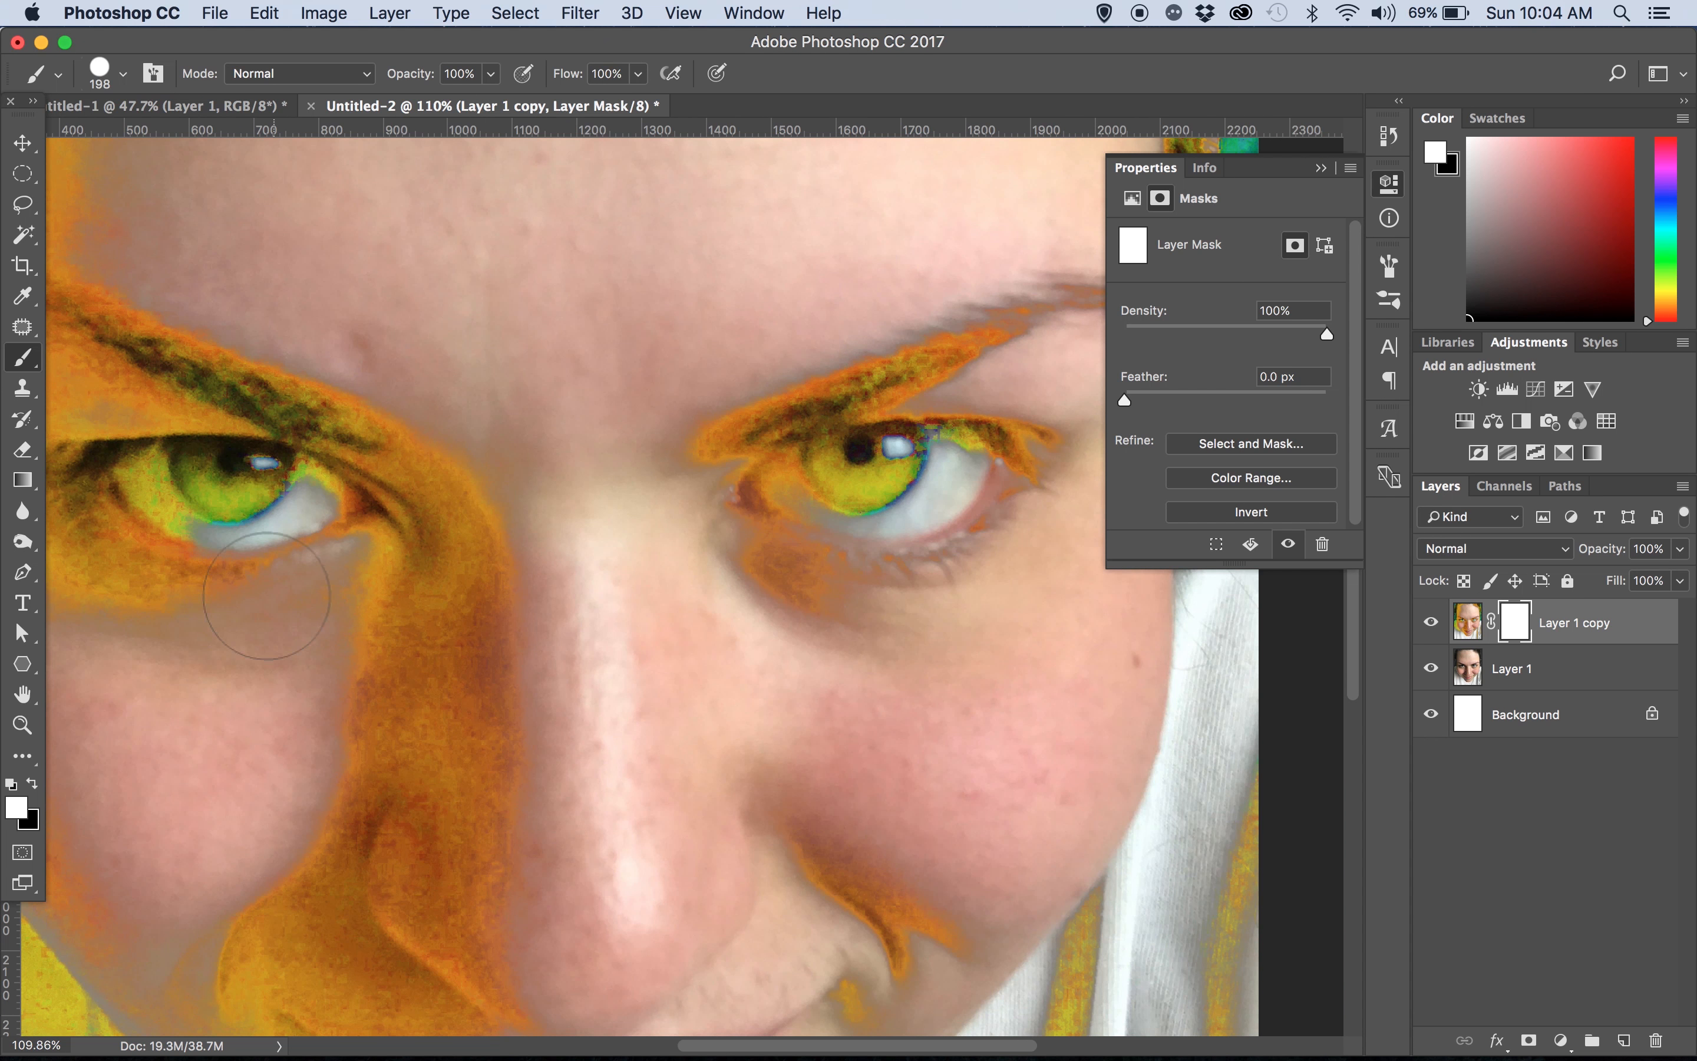
scroll(266, 561, "up", 5)
scroll(281, 491, "left", 5)
scroll(280, 491, "up", 2)
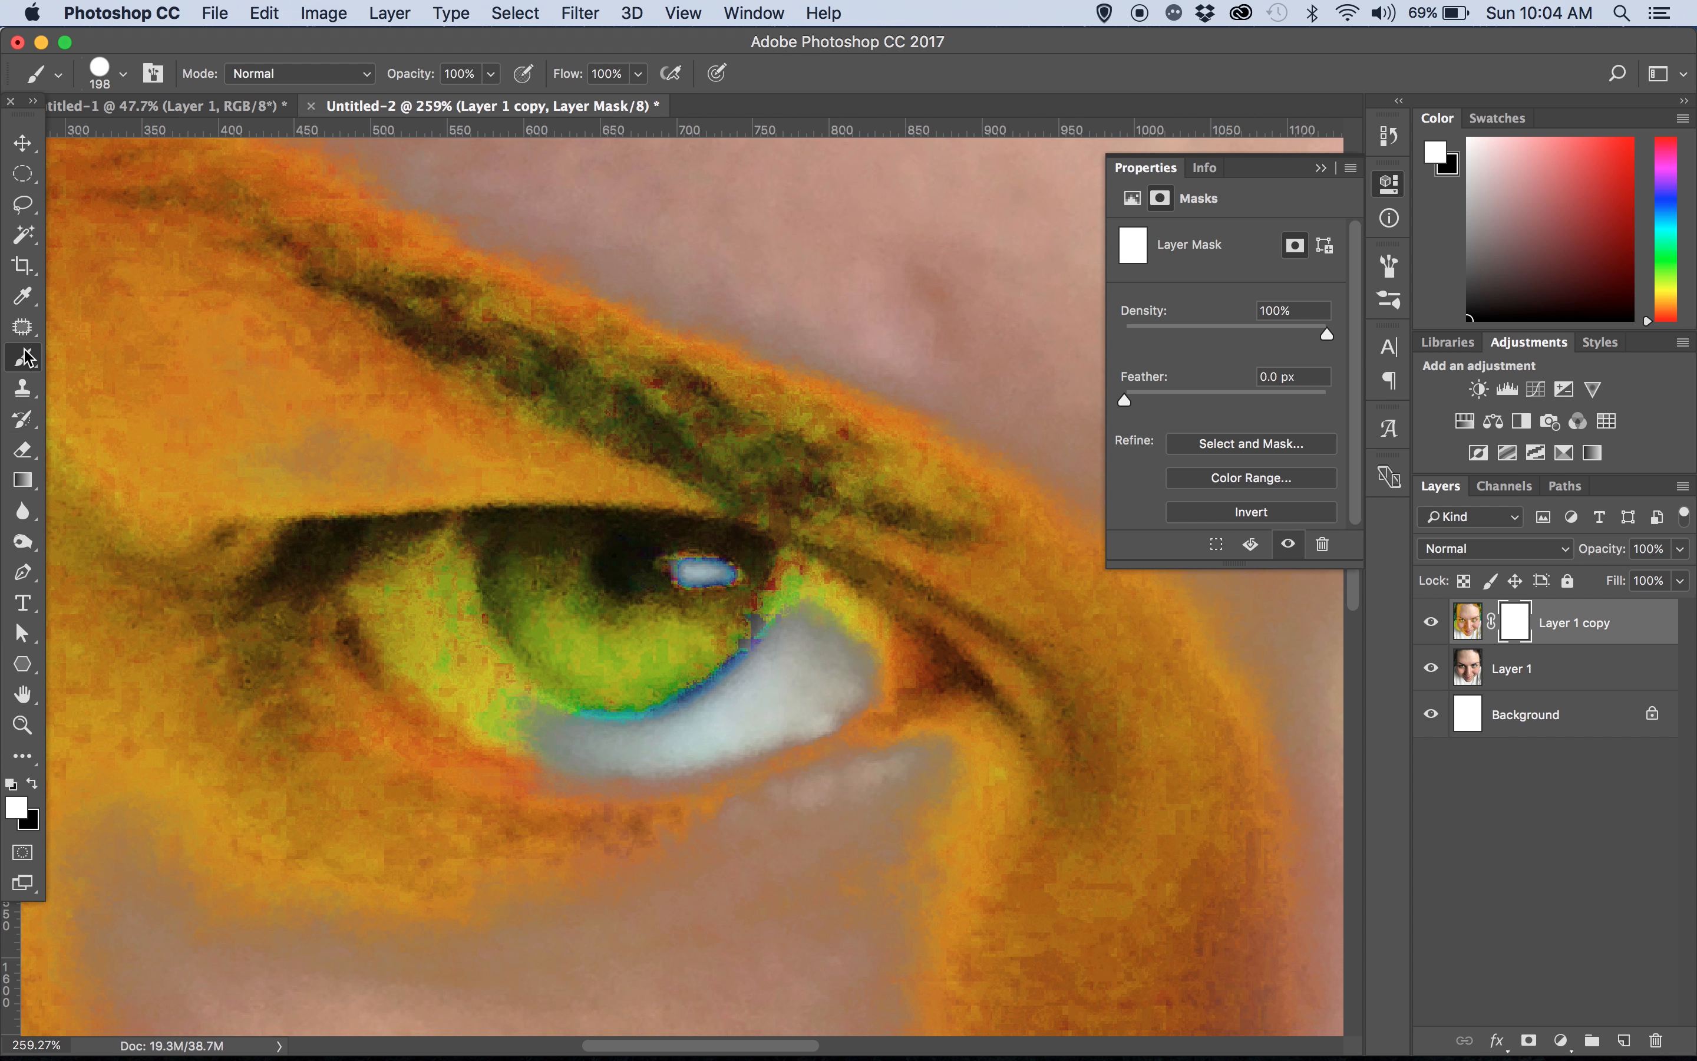
left_click(23, 479)
left_click(119, 502)
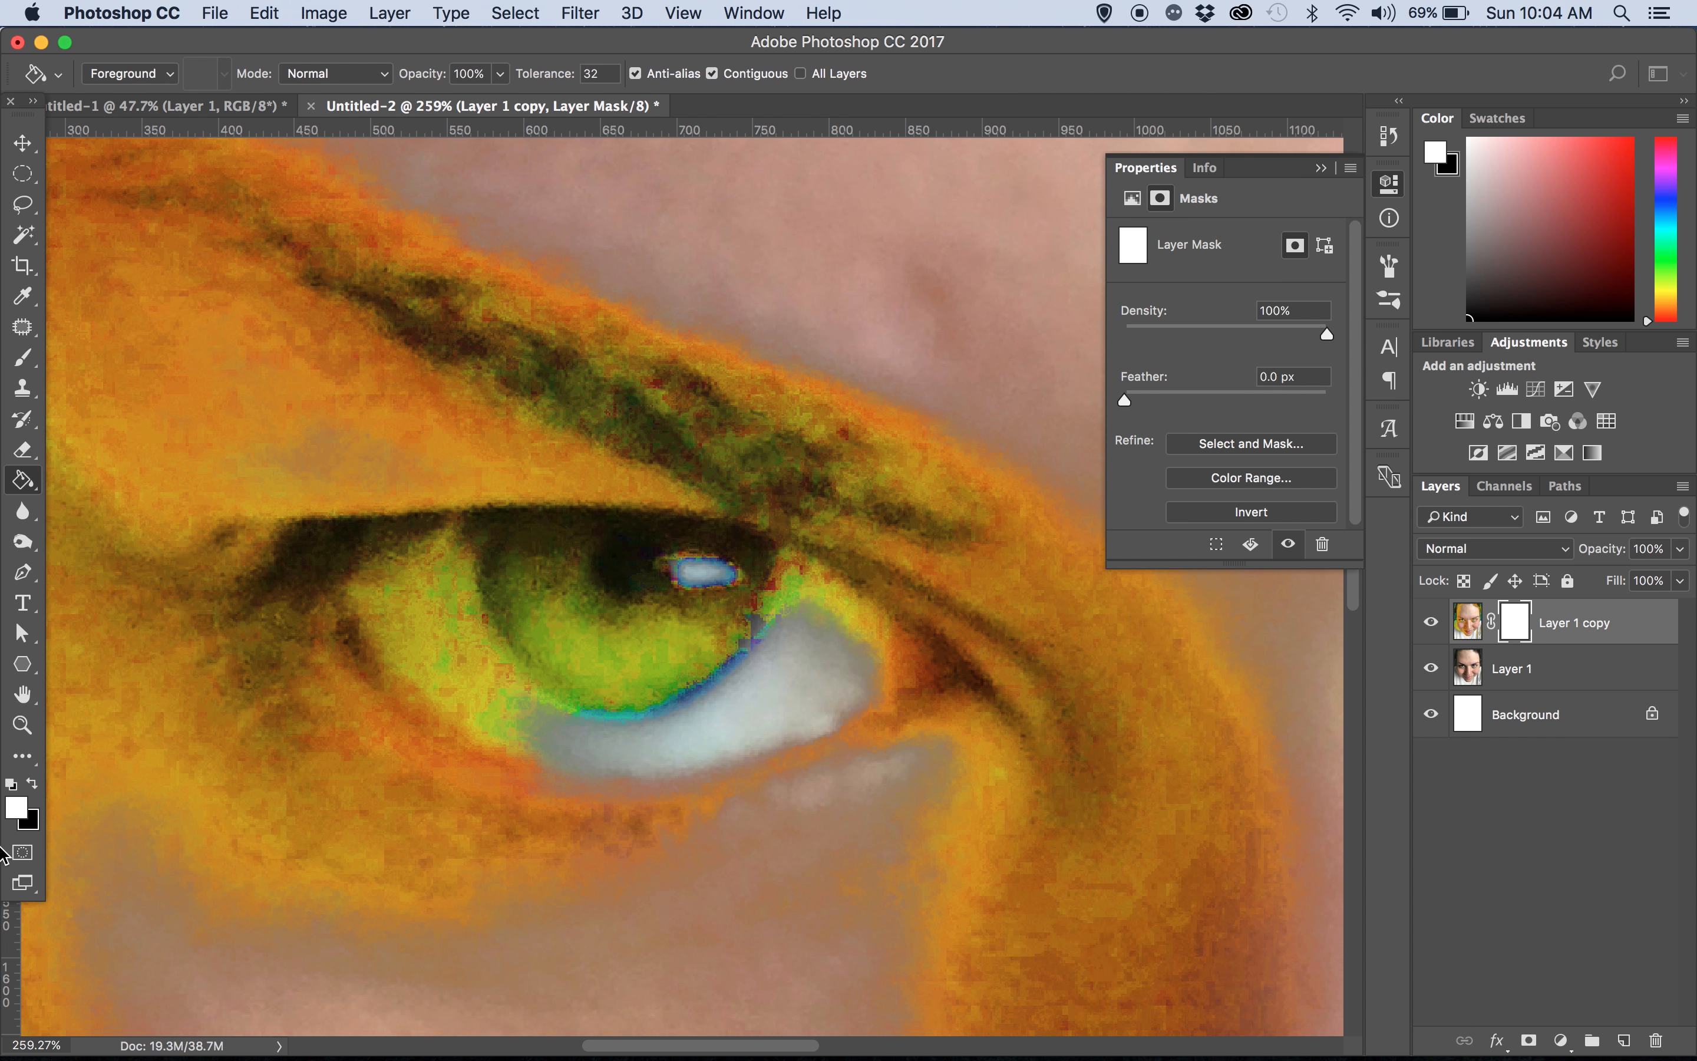
left_click(32, 786)
left_click(178, 743)
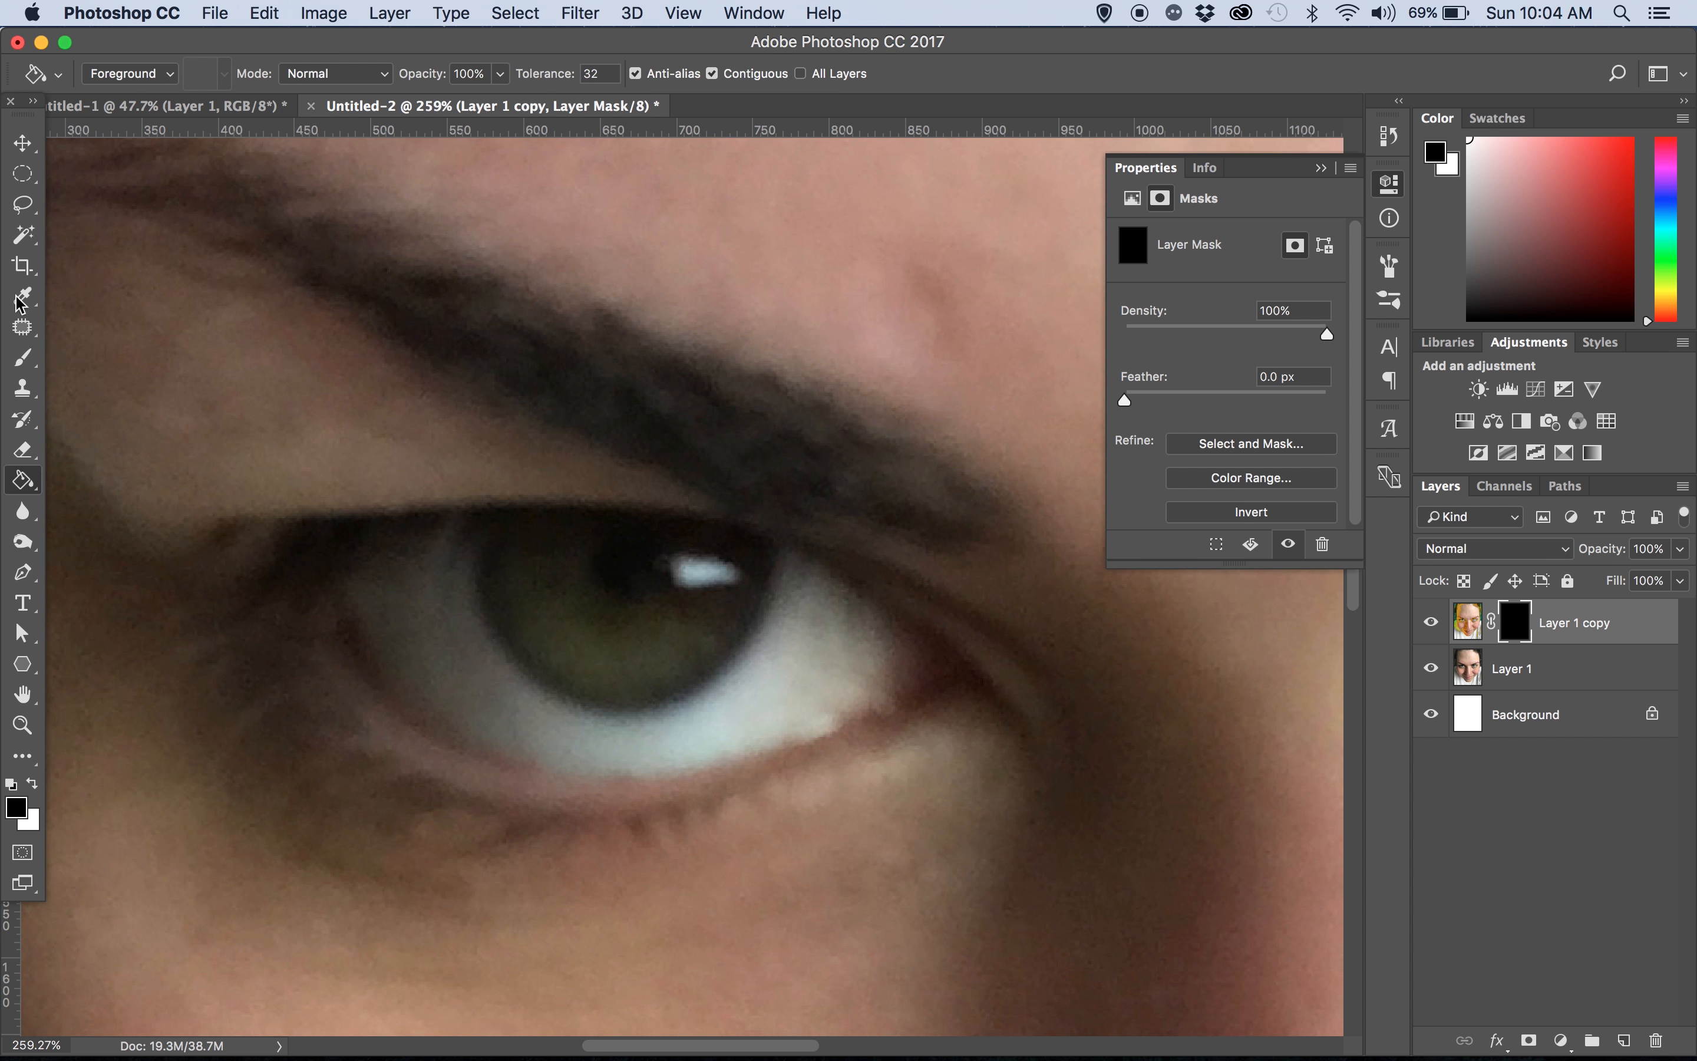
Switch to the Brush with white as foreground colour and soften the 198 px tip to 0% hardness
left_click(23, 357)
left_click(33, 784)
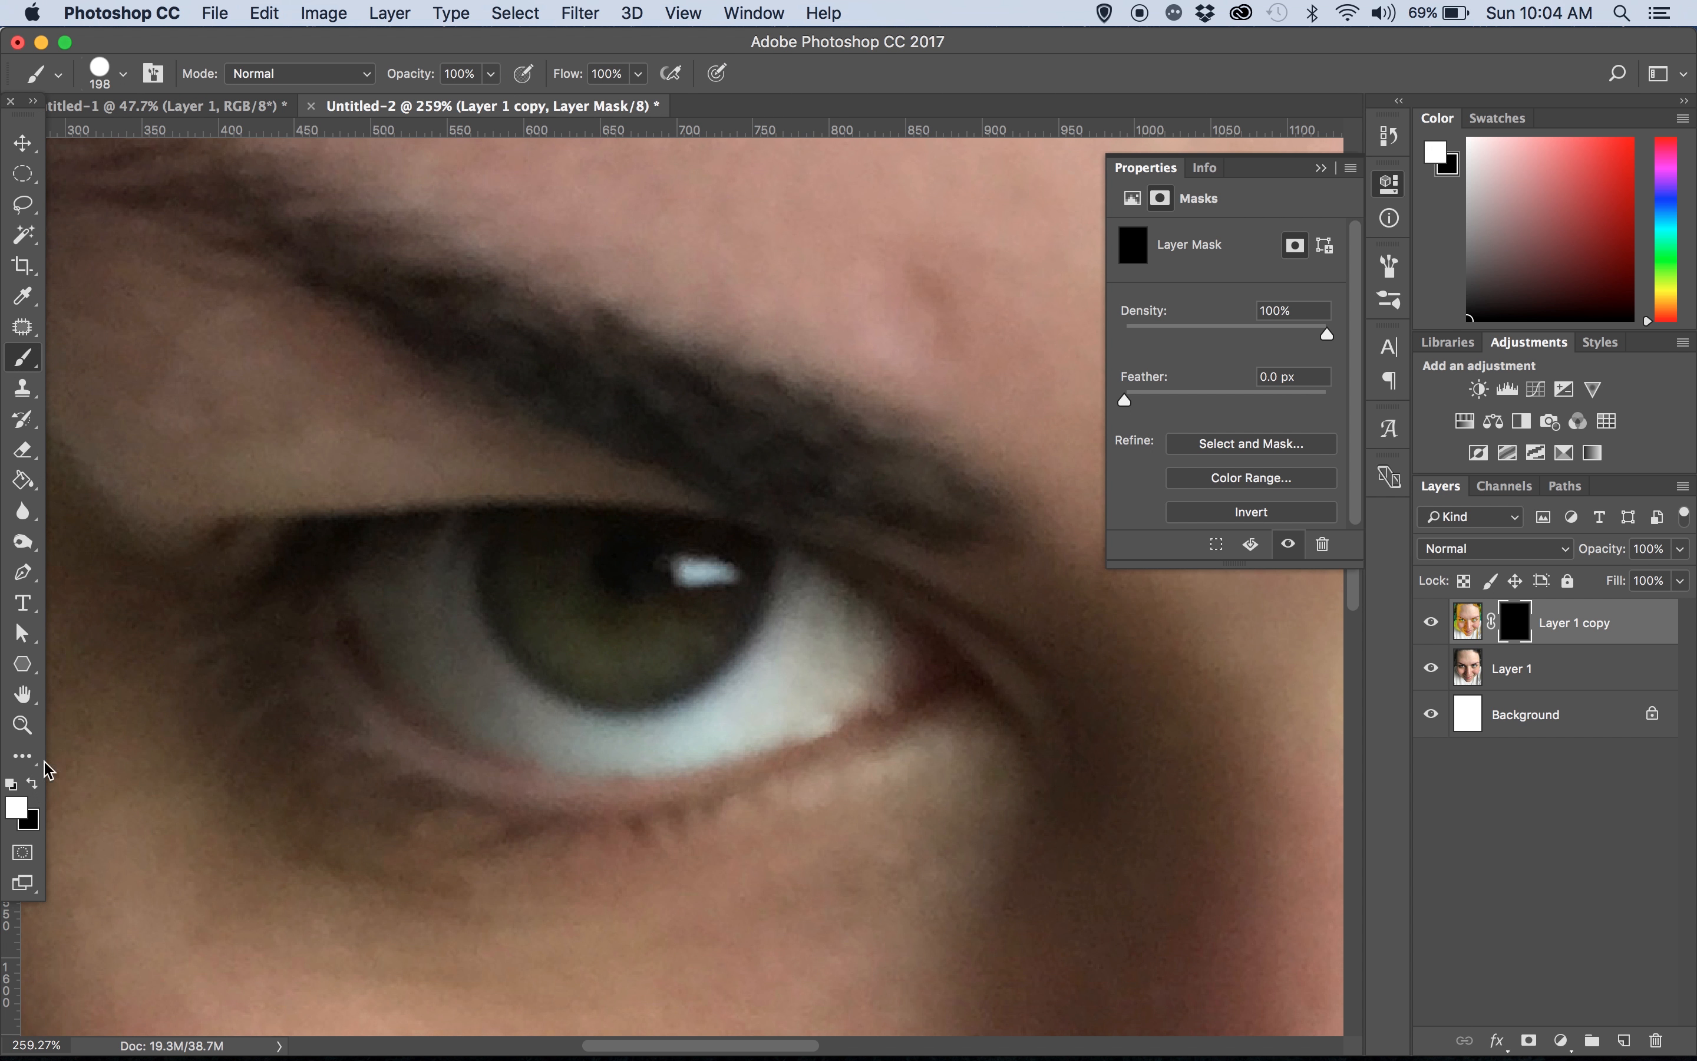
left_click(625, 557)
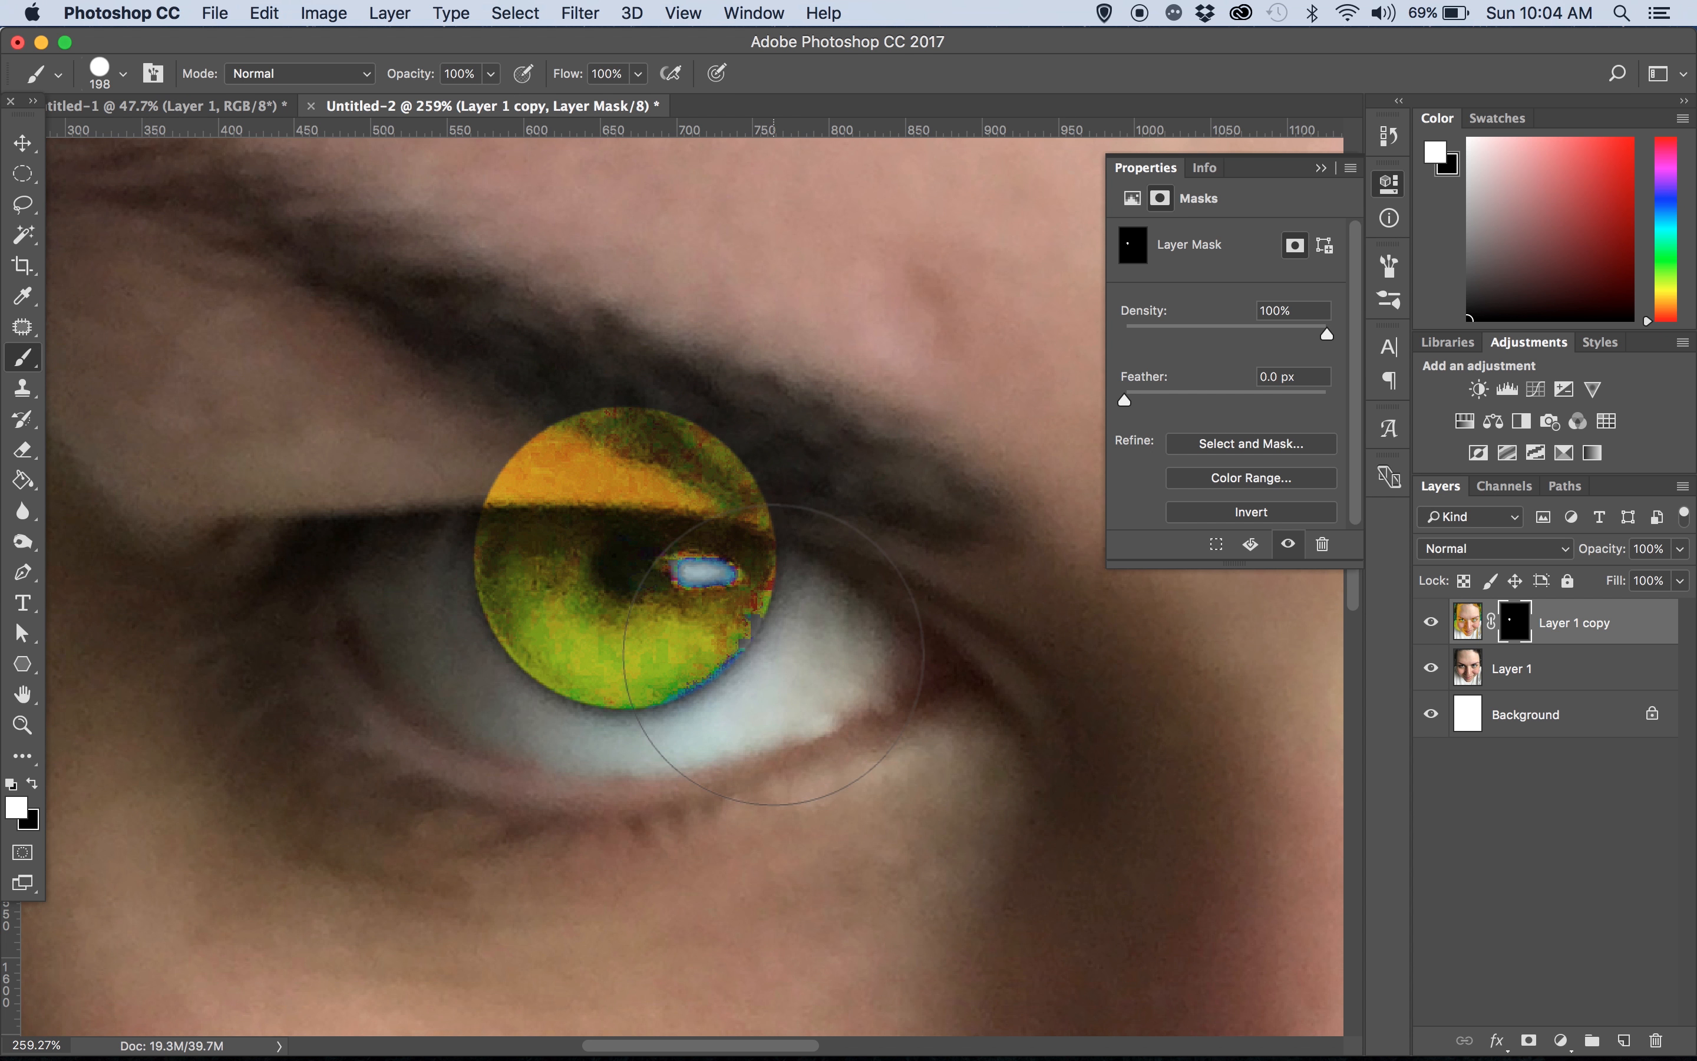
key("super+z")
left_click(123, 74)
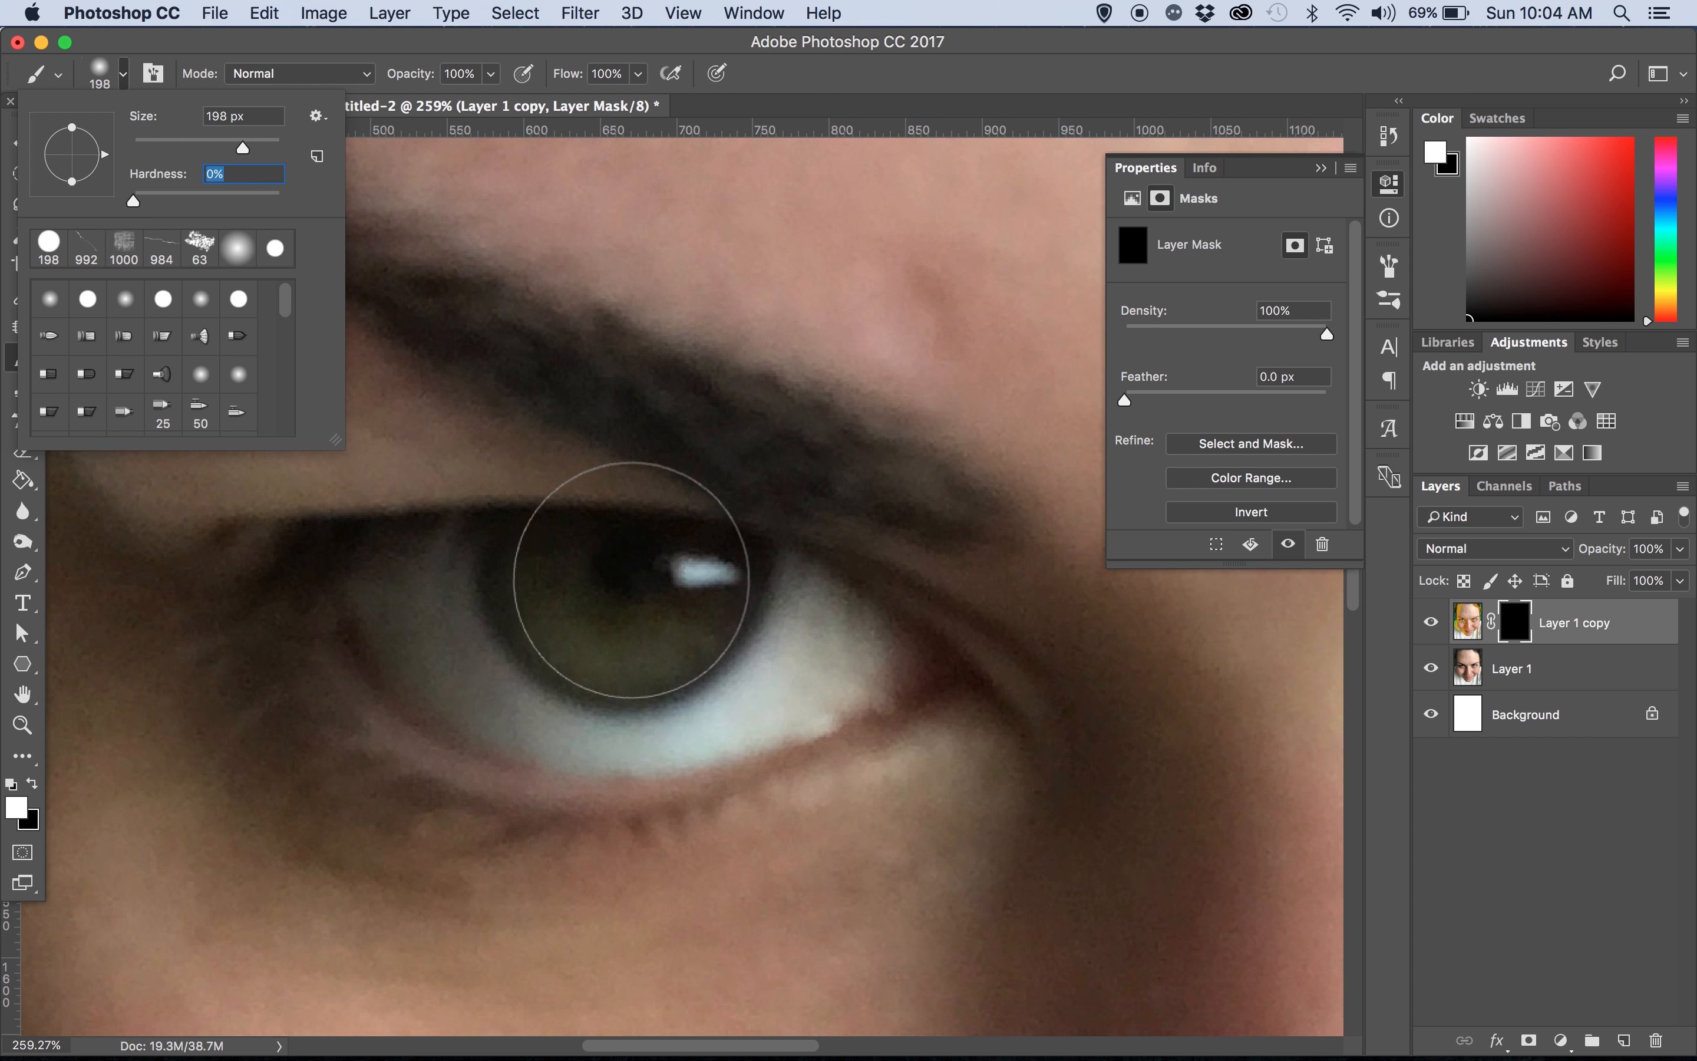
Paint white on the layer mask over the portrait's left-hand iris to reveal the recoloured eye
left_click(620, 596)
mouse_move(634, 561)
left_mouse_down()
mouse_move(617, 530)
mouse_move(587, 550)
mouse_move(624, 617)
mouse_move(650, 611)
left_mouse_up()
key("super+alt+z")
key("super+alt+z")
key("super+alt+z")
key("super+alt+z")
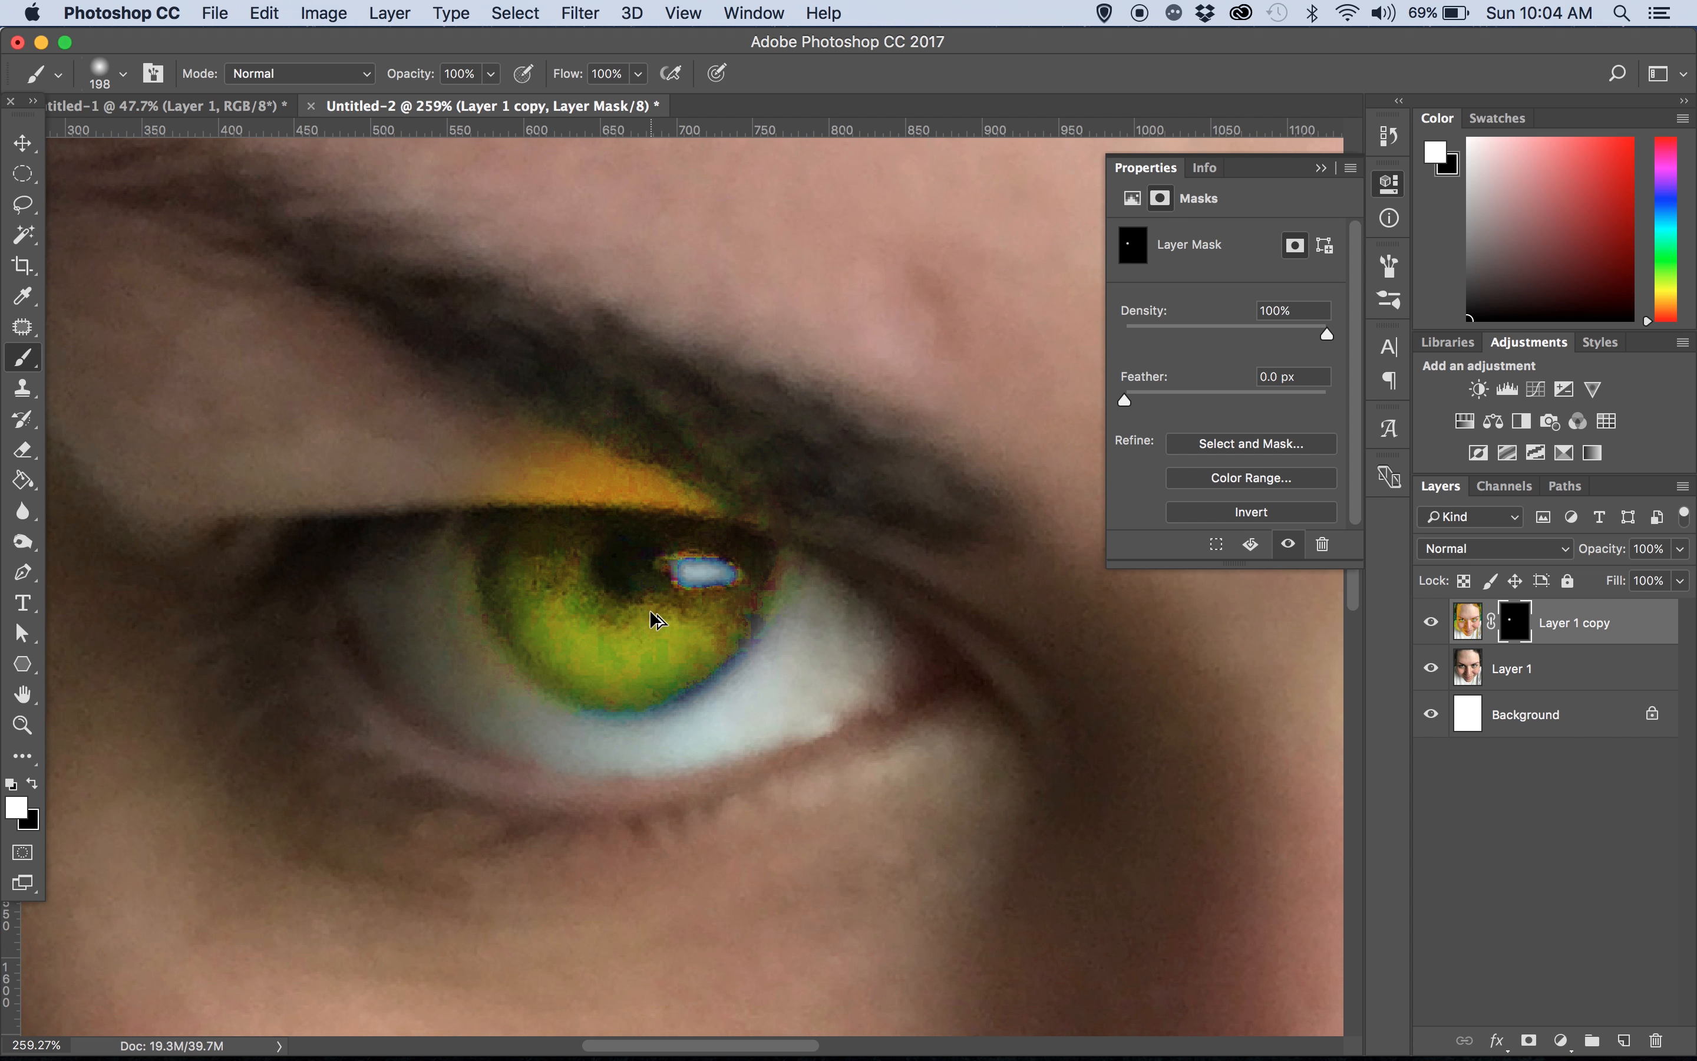
left_click(636, 591)
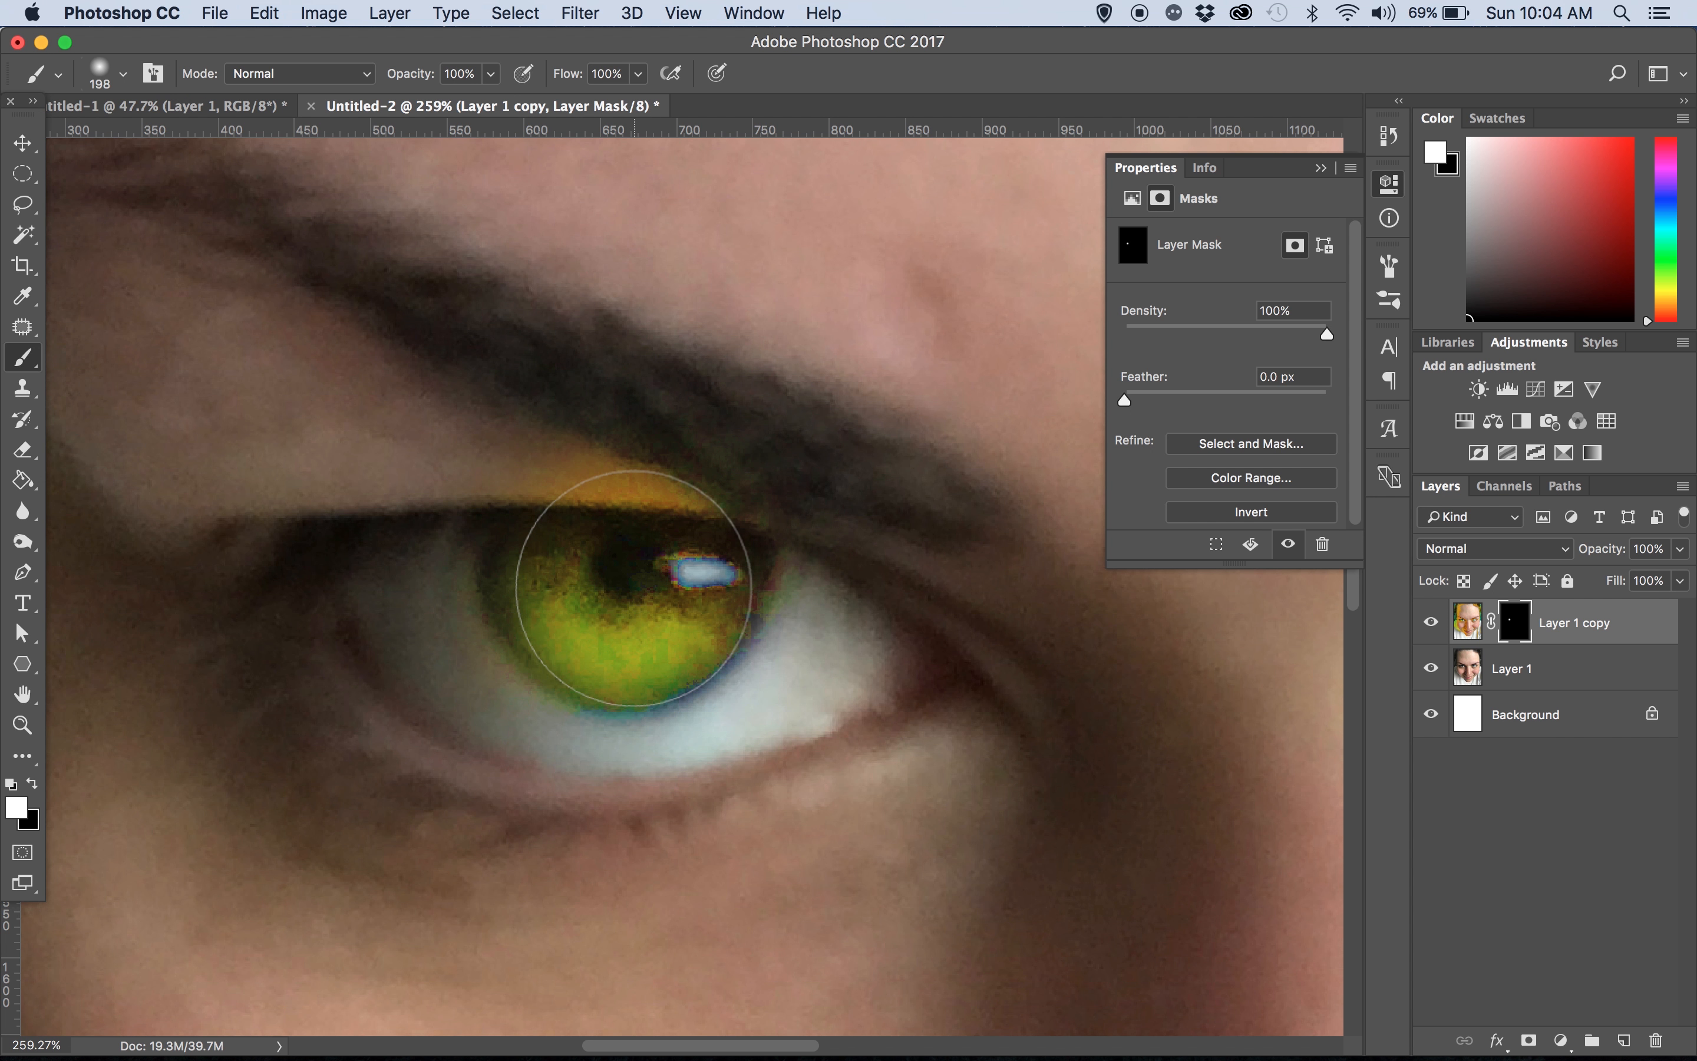
Paint white on the layer mask over the portrait's right-hand iris to reveal its recolouring
scroll(740, 626, "right", 12)
scroll(701, 551, "right", 10)
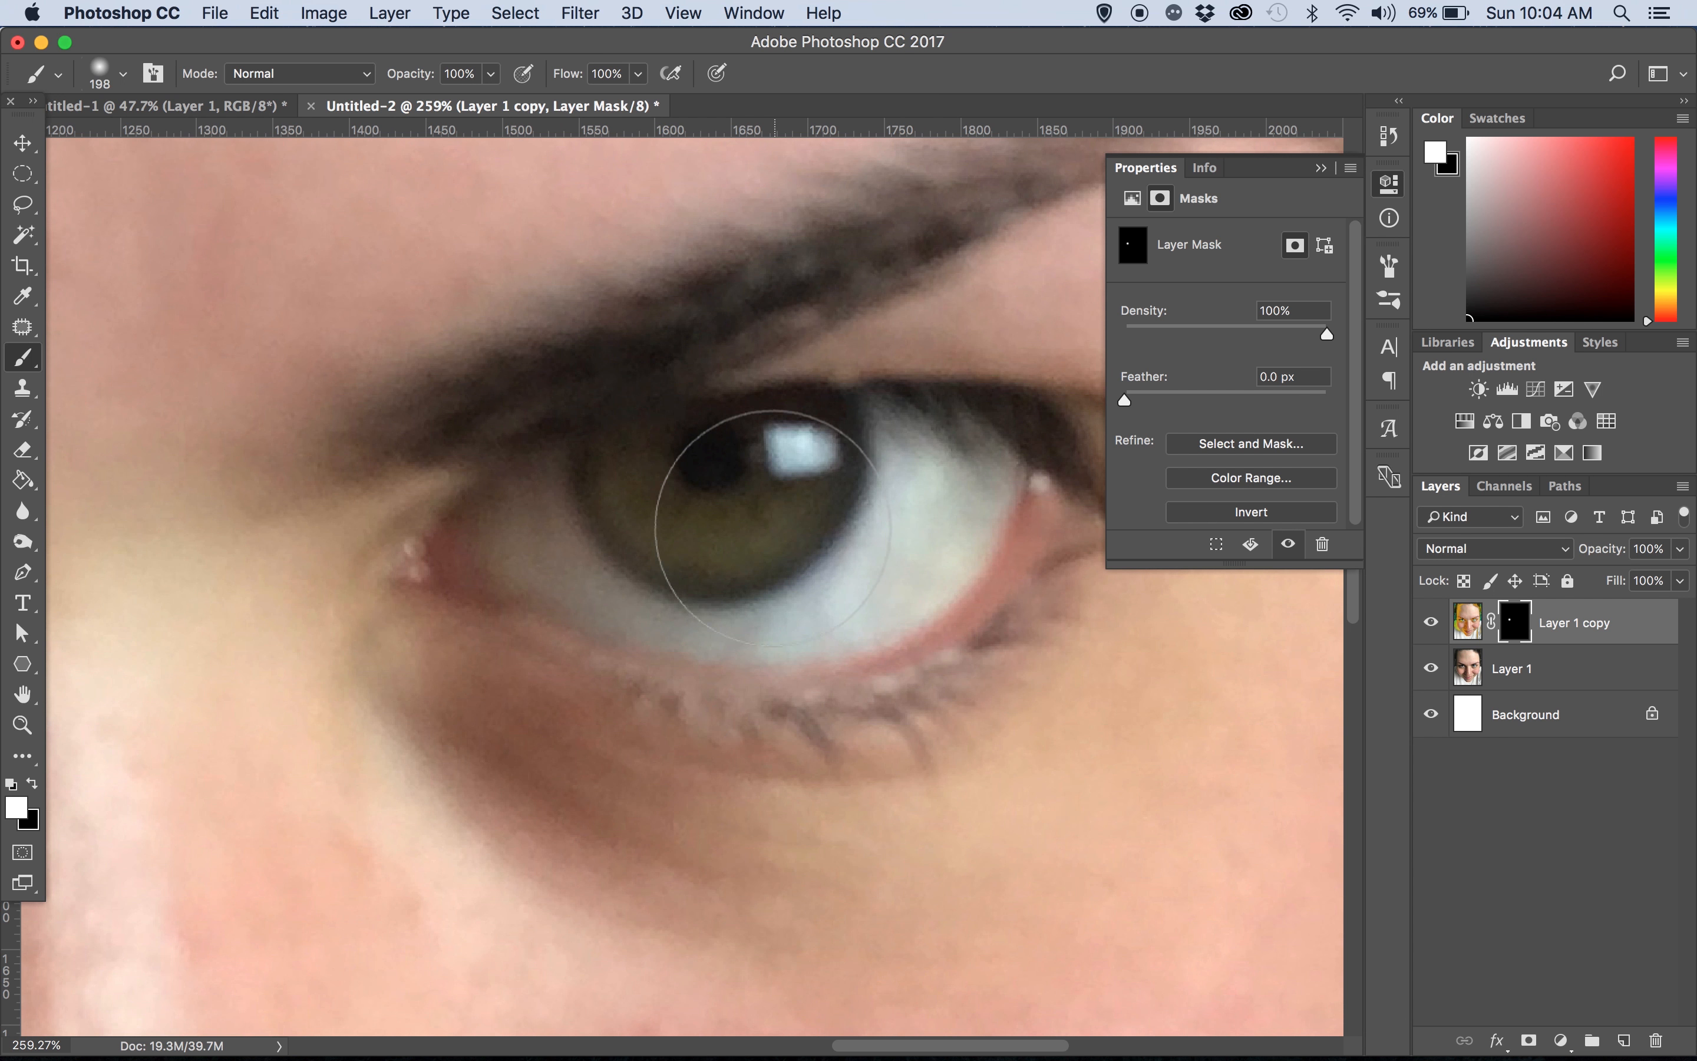
left_click(729, 462)
left_click(730, 461)
left_click(730, 462)
left_click(730, 461)
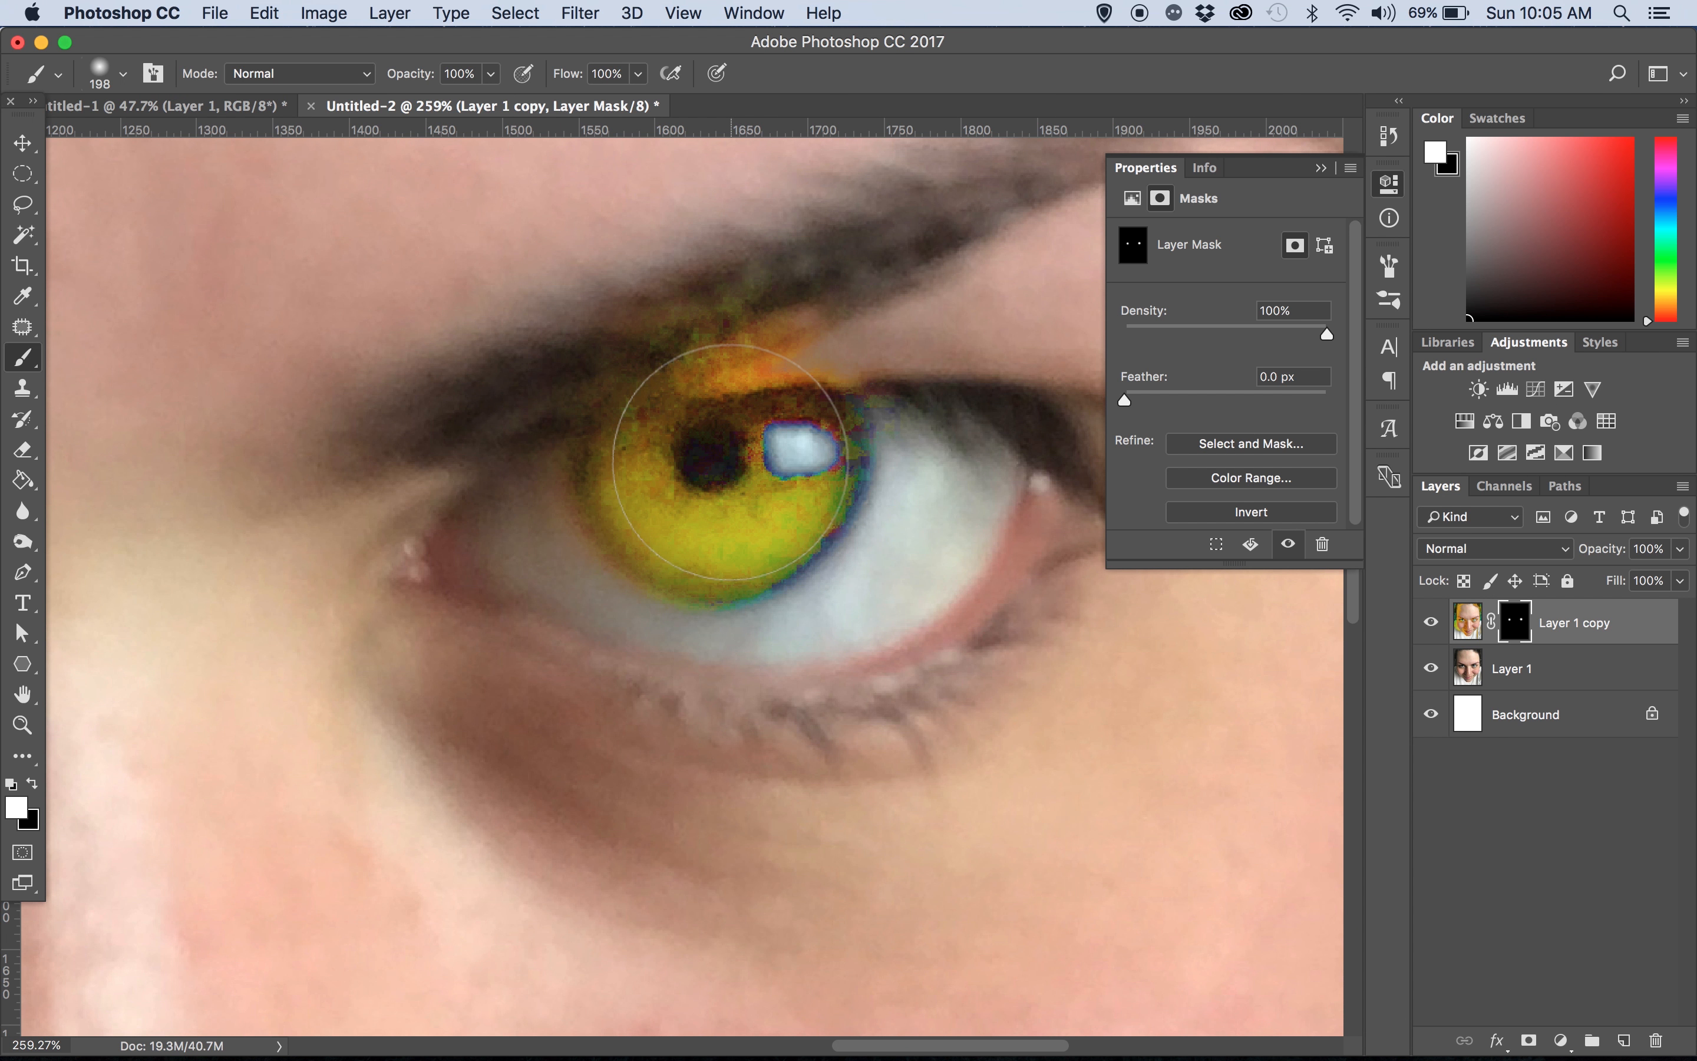
Paint black on the mask with a 62% hardness brush to remove the orange spill around the left-hand iris
scroll(759, 439, "left", 12)
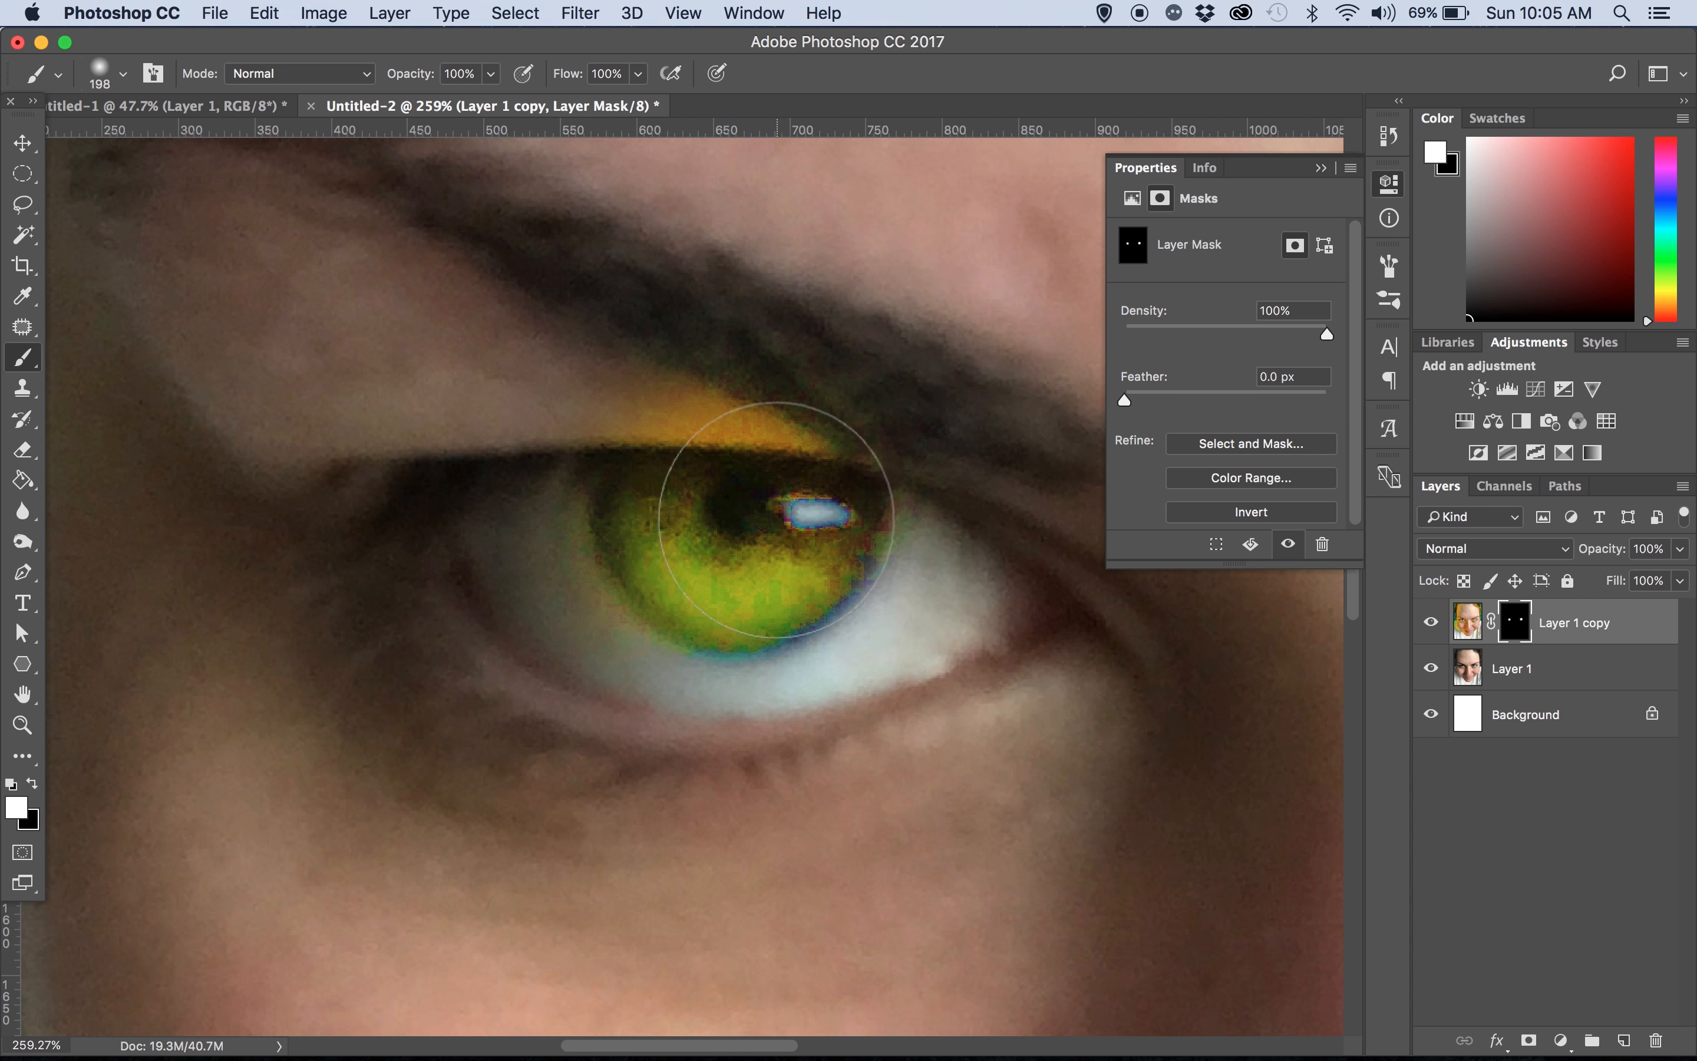
scroll(763, 533, "down", 5)
scroll(764, 533, "down", 1)
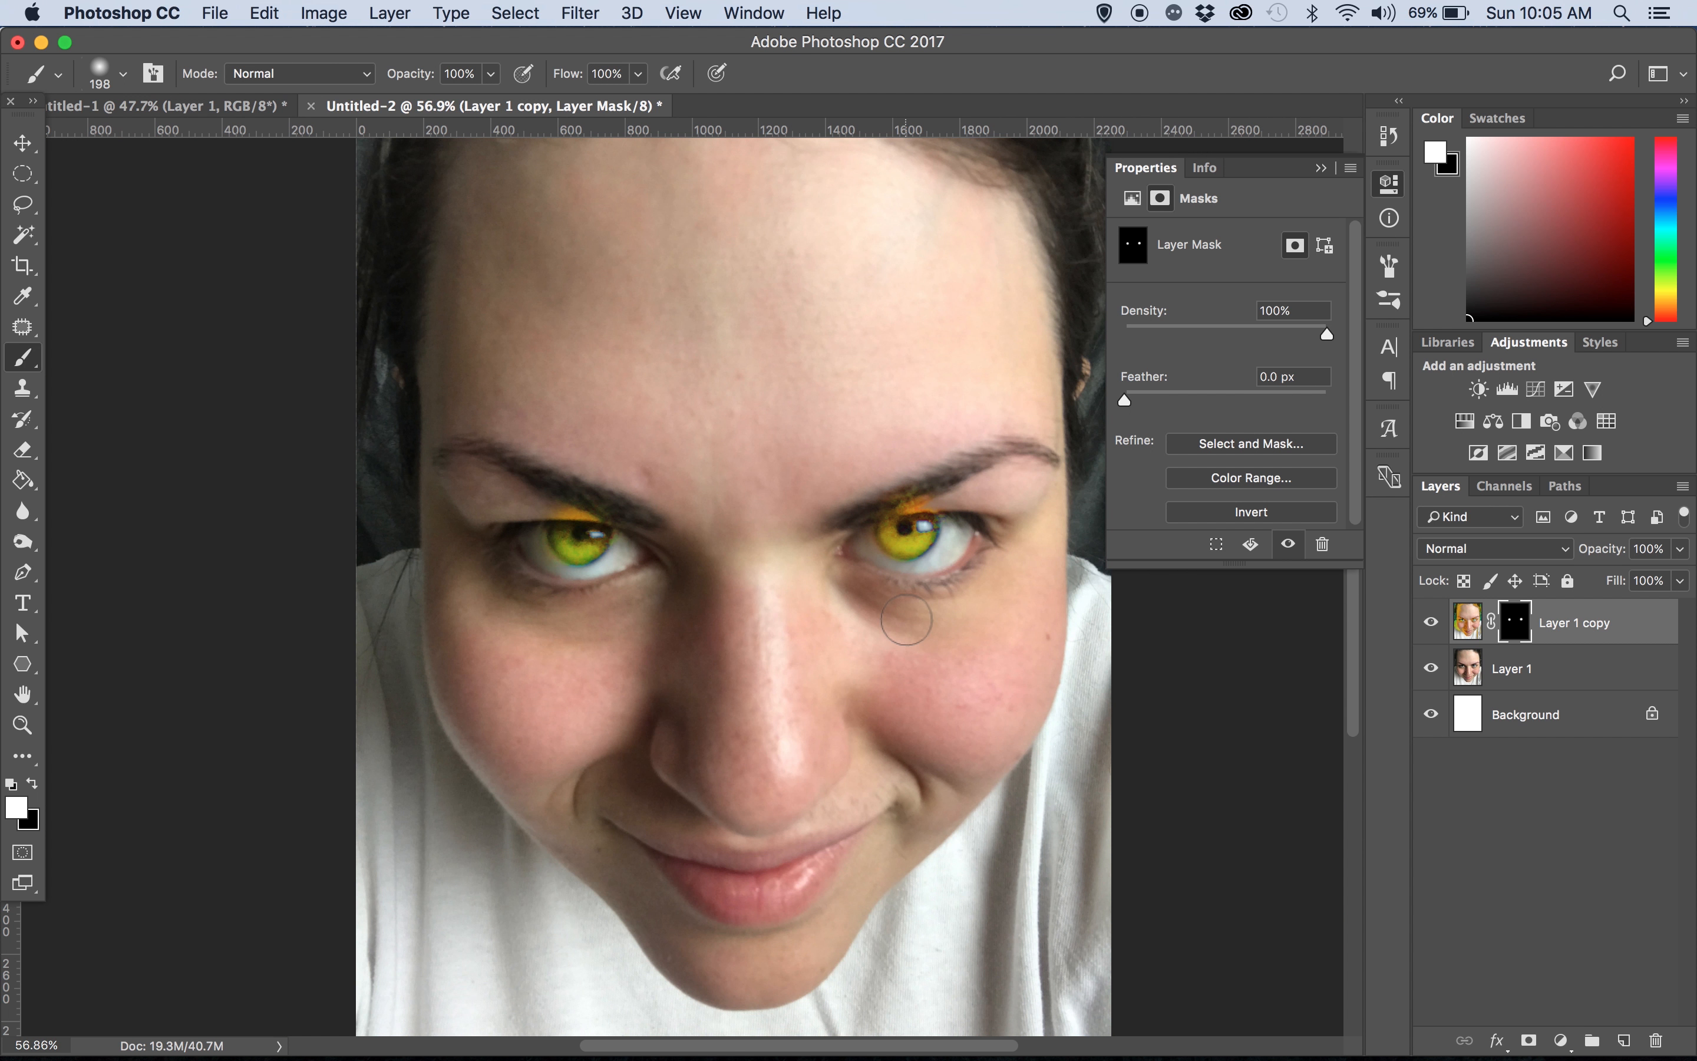
scroll(679, 531, "up", 4)
scroll(678, 531, "left", 5)
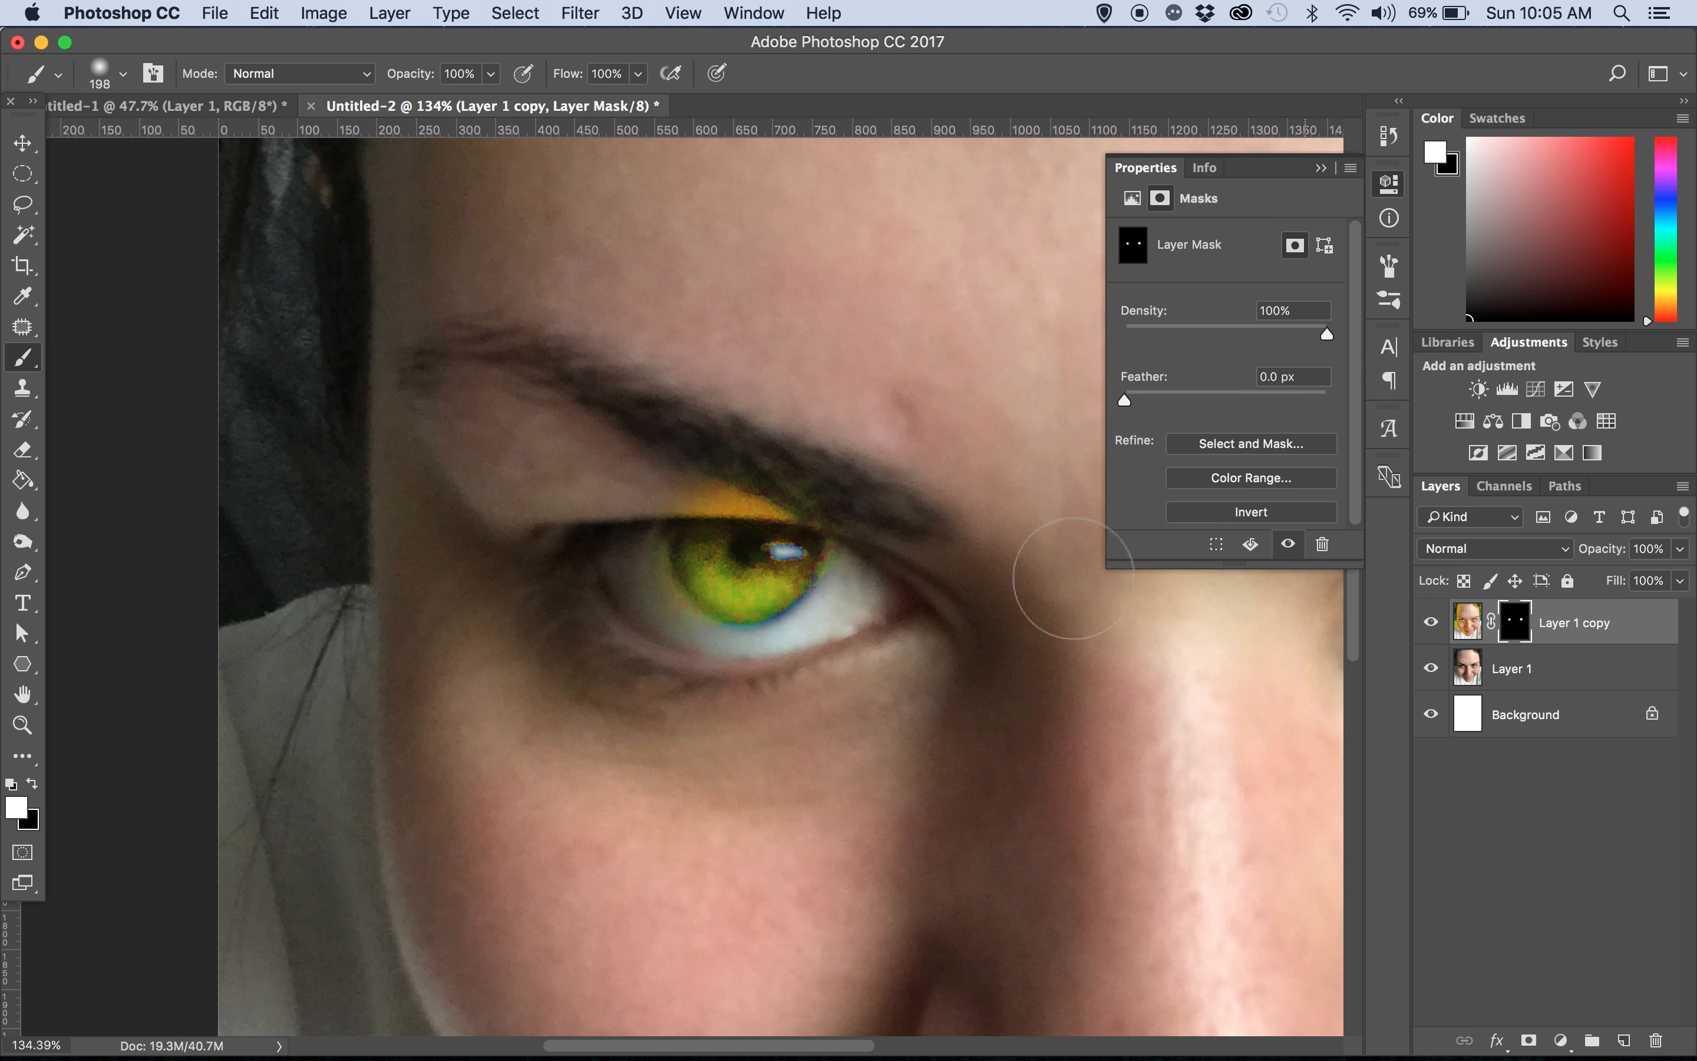
left_click(32, 784)
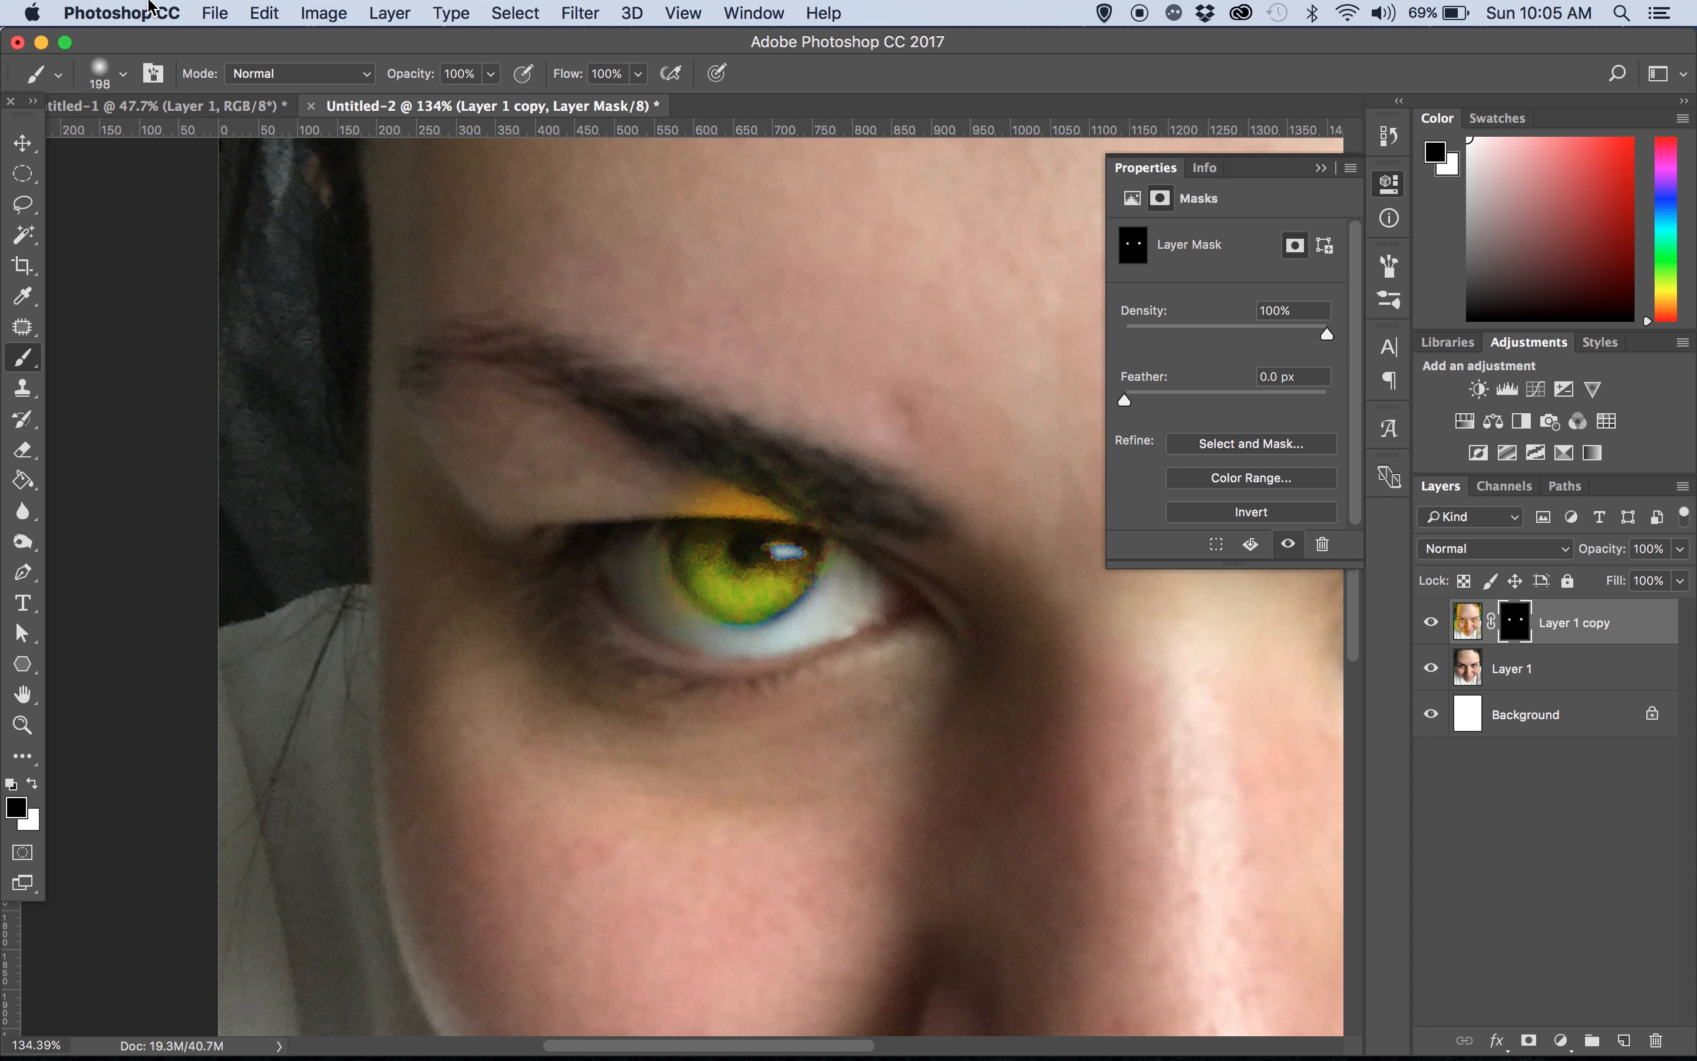
left_click(124, 74)
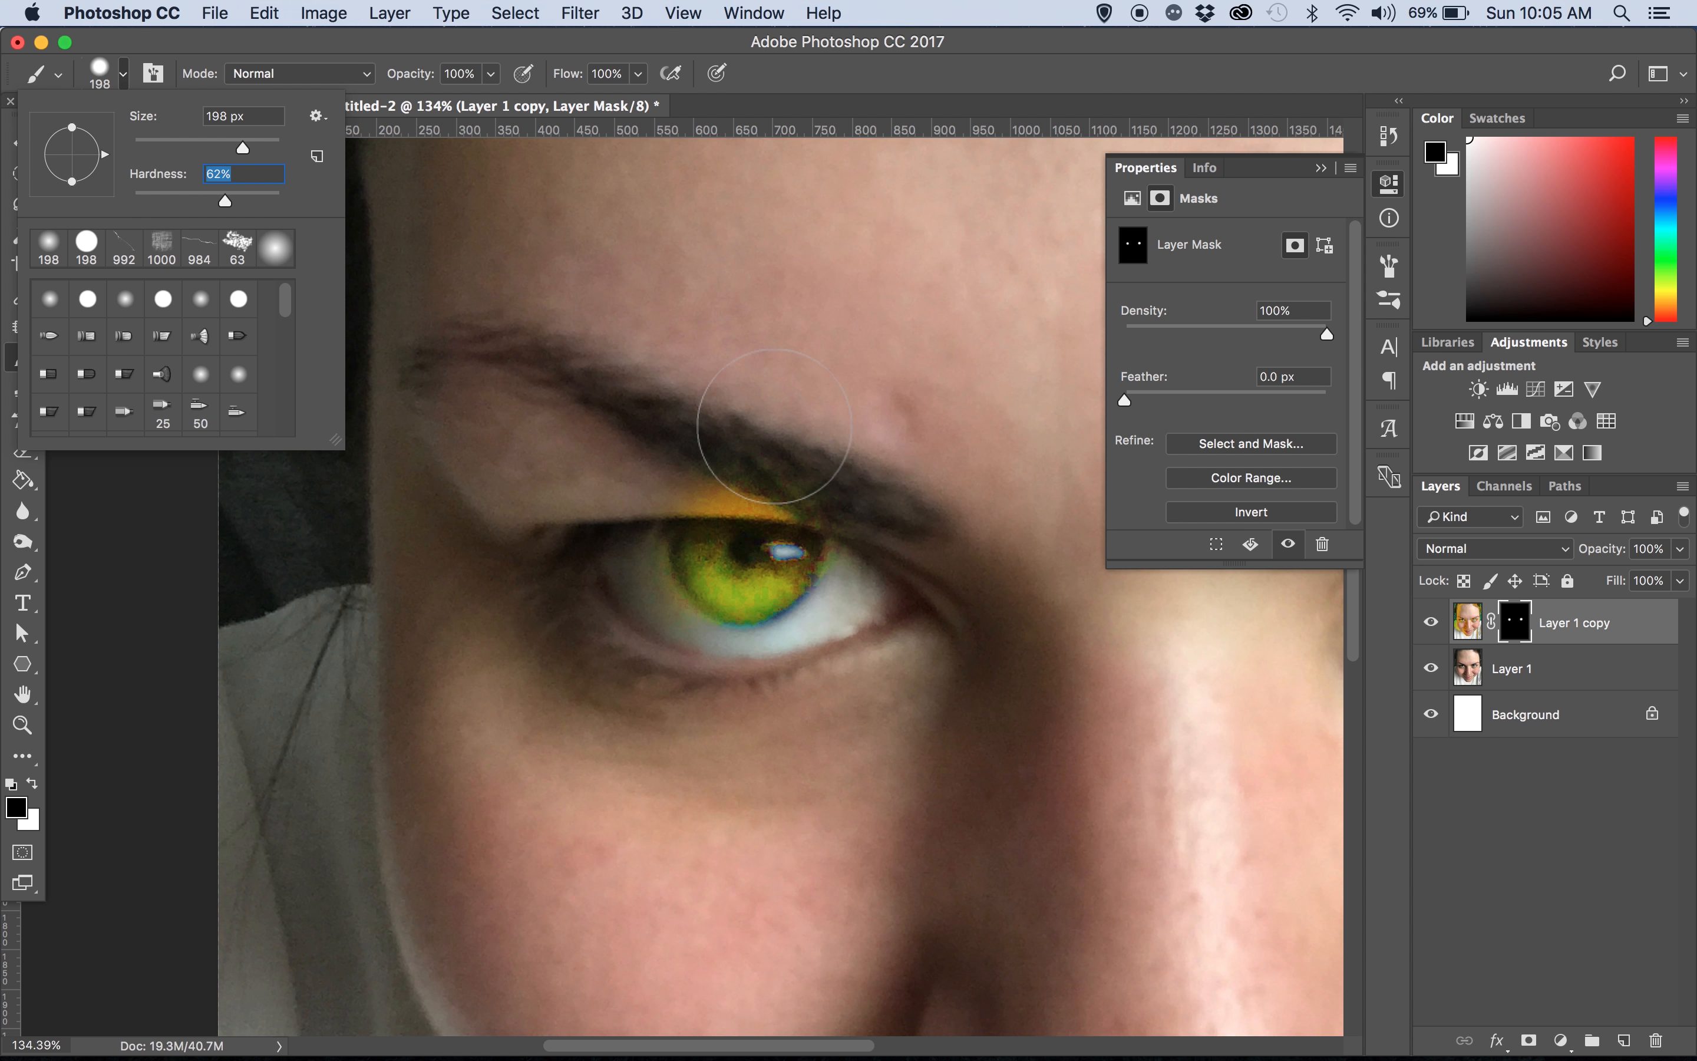
scroll(776, 428, "up", 5)
left_click(823, 475)
mouse_move(822, 475)
left_mouse_down()
mouse_move(556, 408)
mouse_move(551, 462)
mouse_move(866, 466)
mouse_move(468, 446)
mouse_move(457, 471)
mouse_move(733, 462)
mouse_move(870, 485)
mouse_move(770, 423)
left_mouse_up()
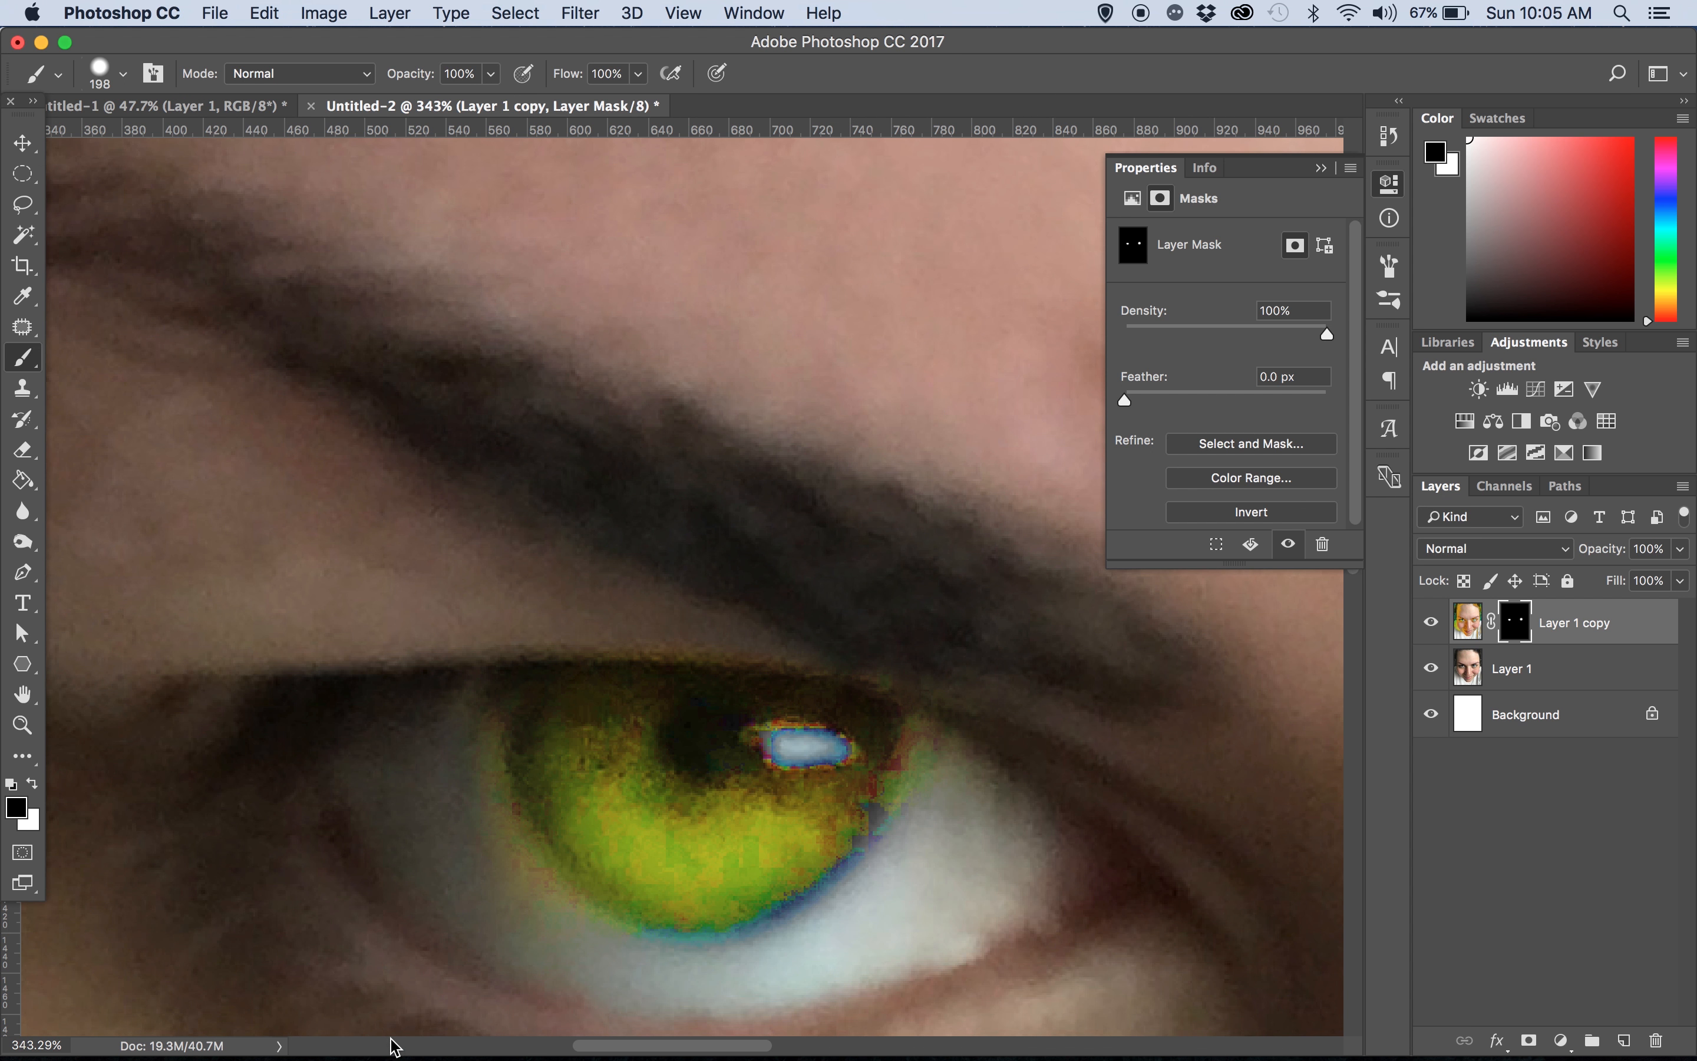
scroll(298, 684, "down", 5)
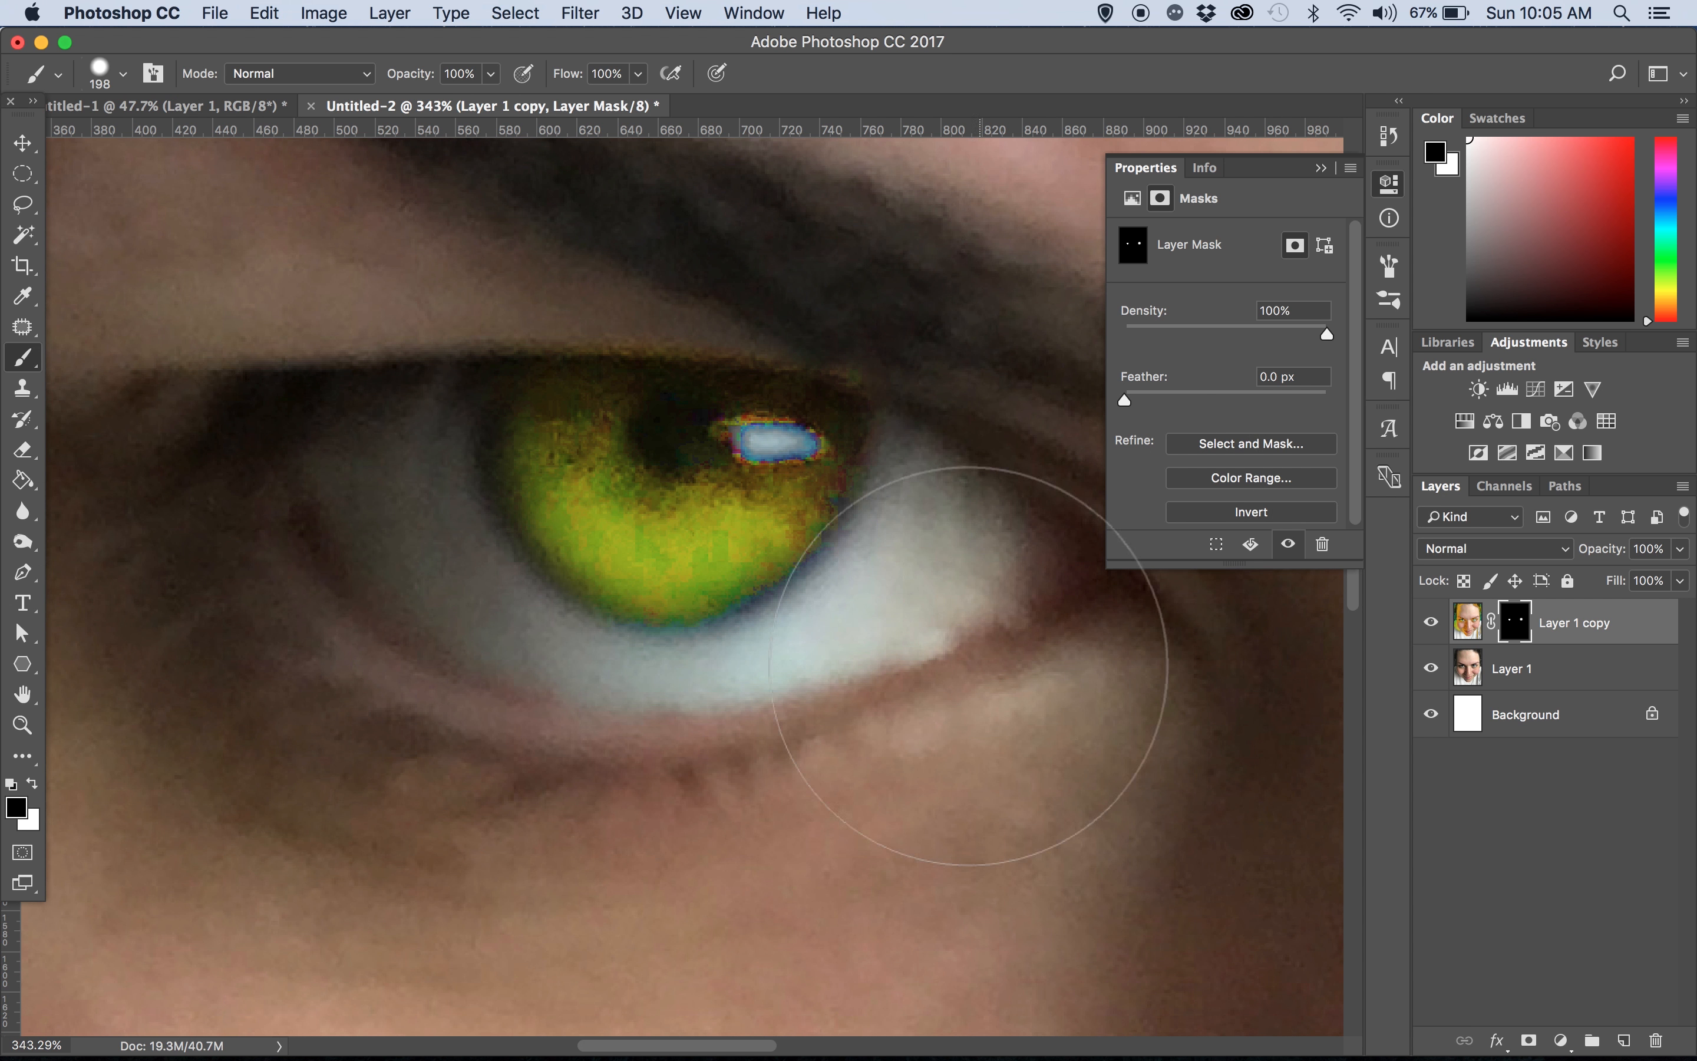
Paint black on the mask to remove the orange and coloured fringe around the right-hand iris
scroll(606, 777, "right", 15)
scroll(606, 777, "up", 4)
left_click_drag(541, 424, 572, 585)
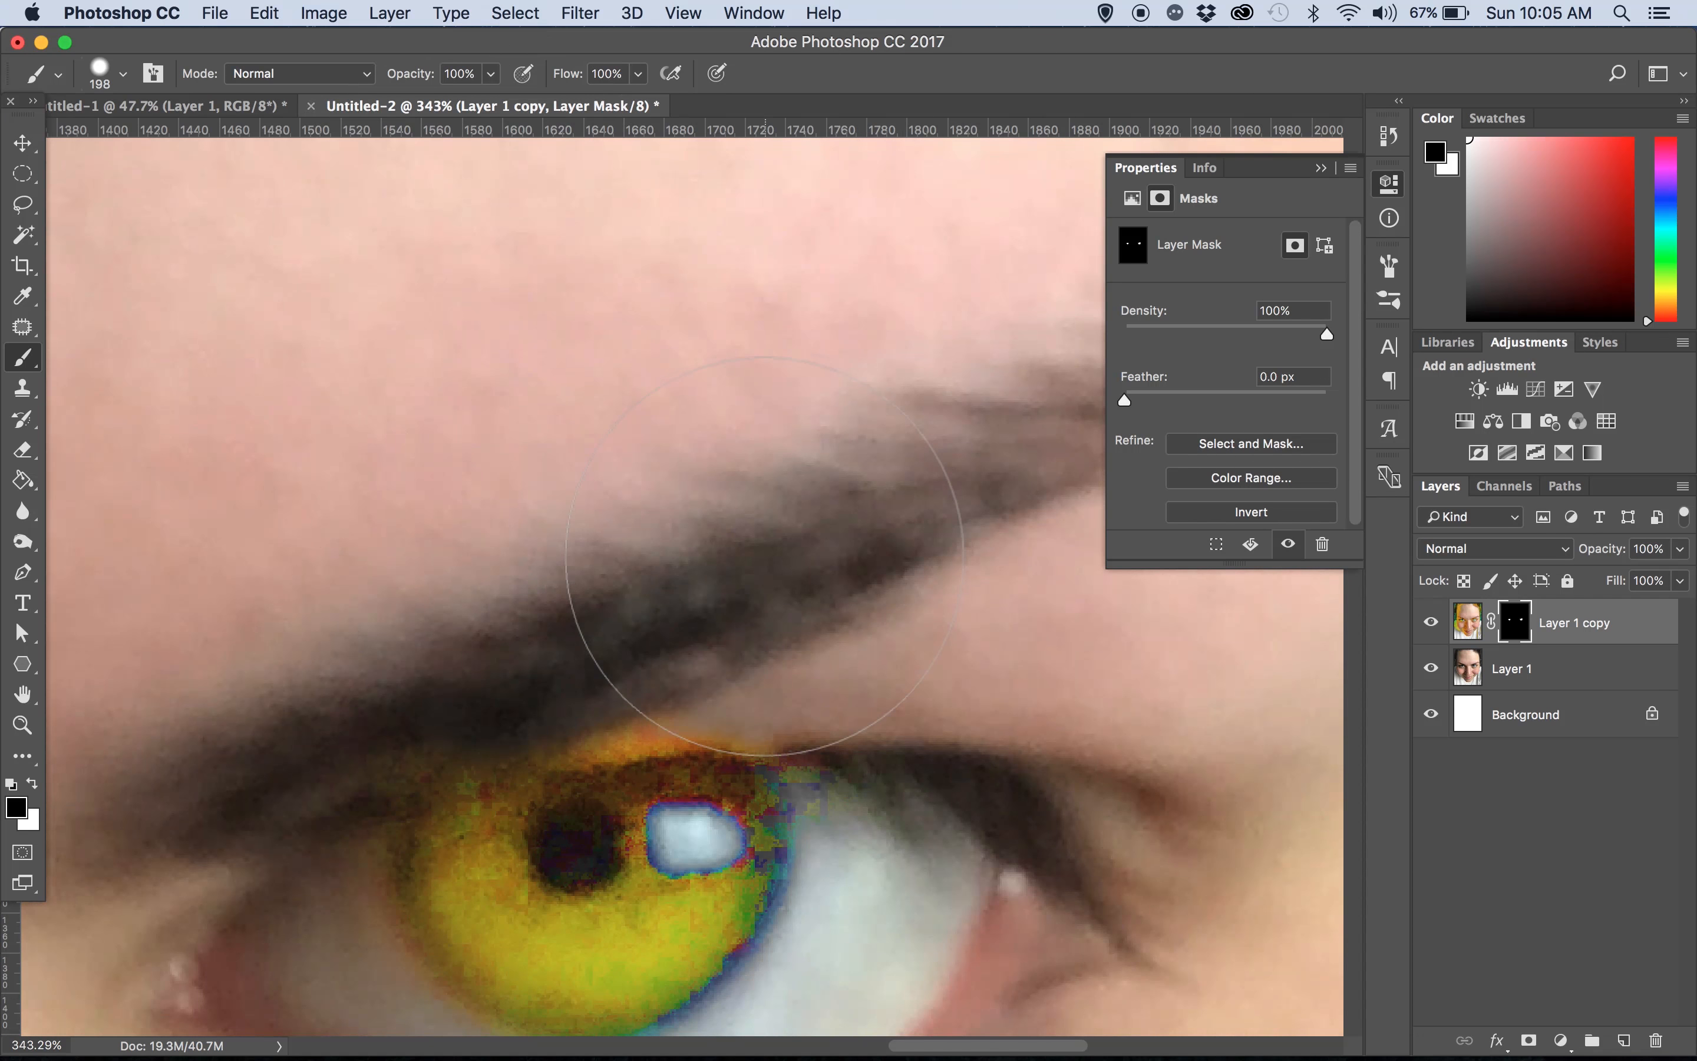
scroll(549, 588, "down", 5)
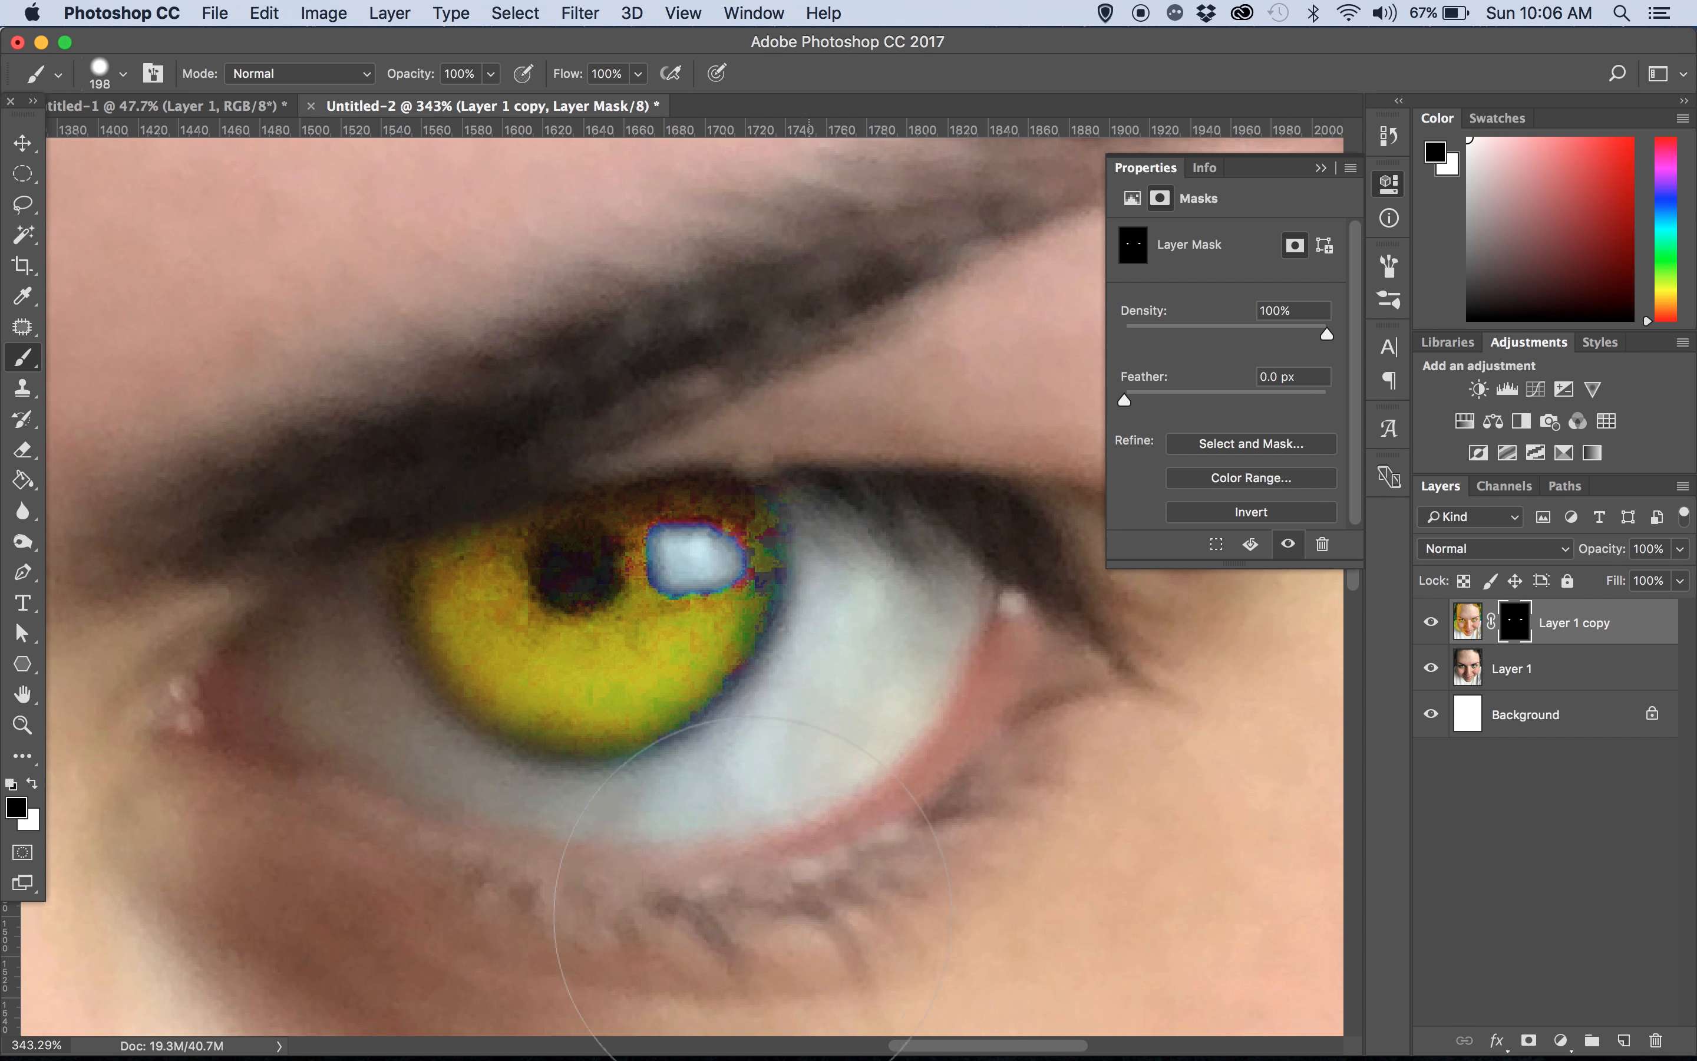
scroll(634, 714, "down", 4)
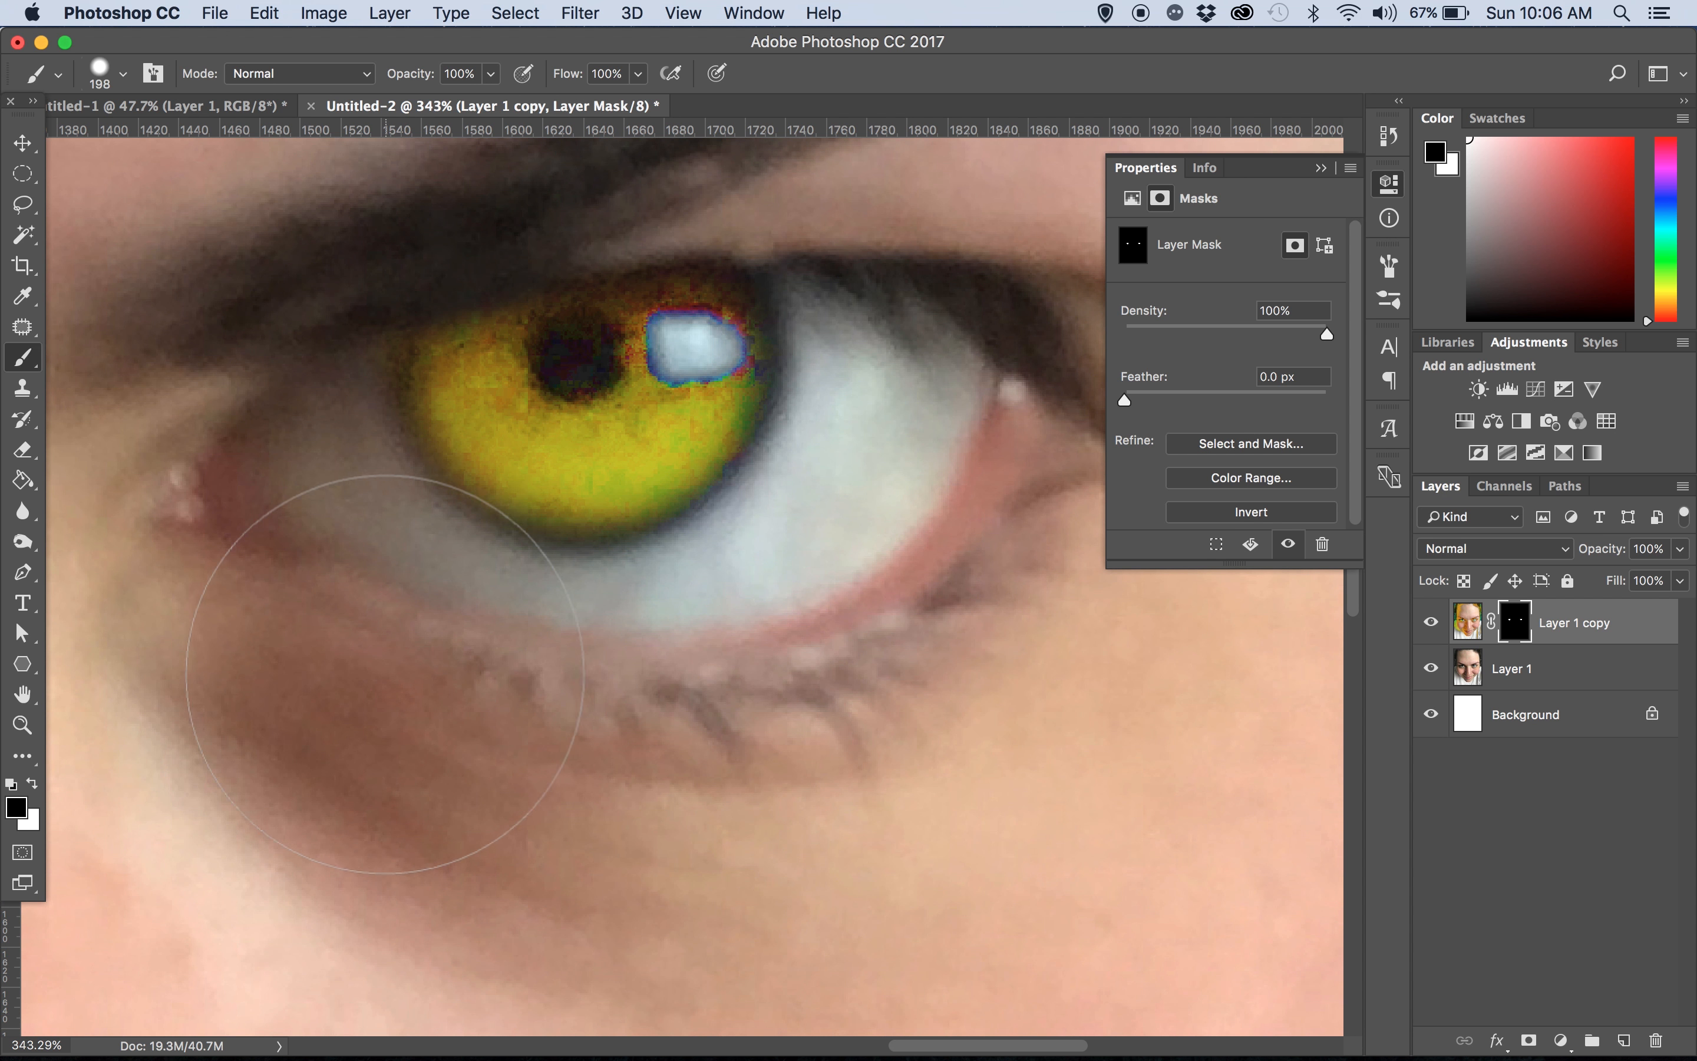
scroll(432, 663, "down", 5)
scroll(432, 663, "up", 3)
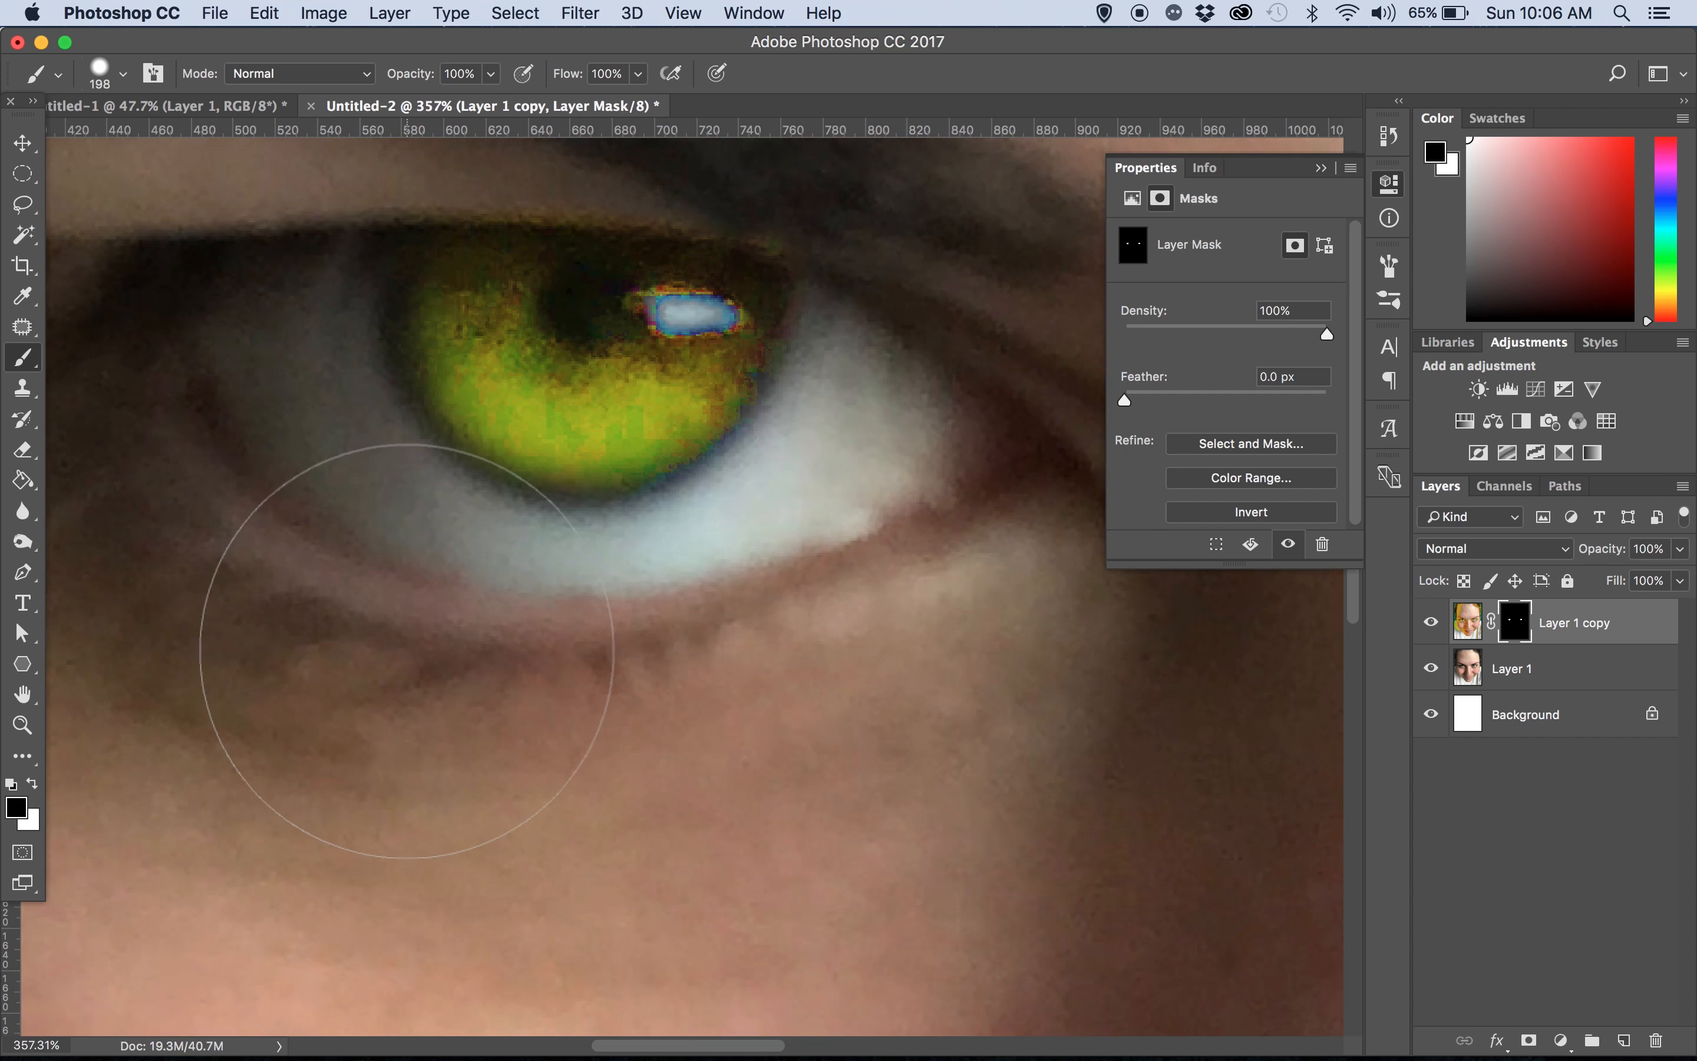
Add a Black & White adjustment layer directly above Layer 1, beneath the masked eye layer
scroll(811, 712, "down", 10)
key("super+0")
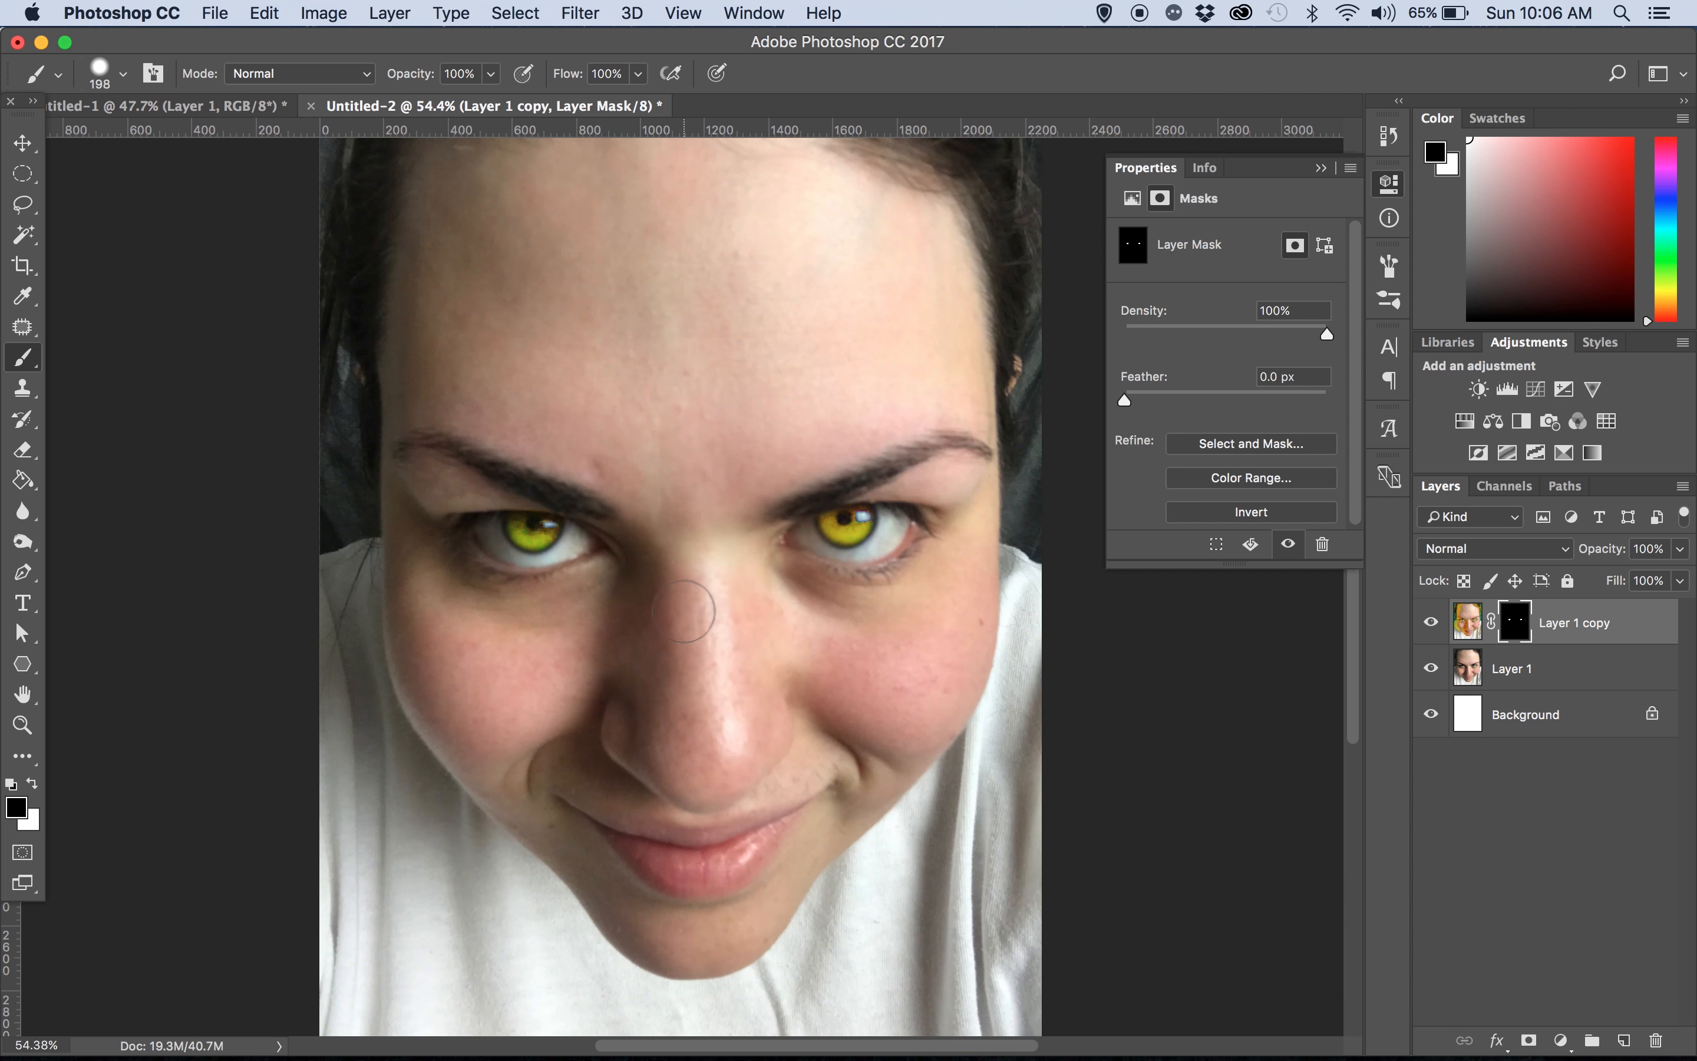
left_click(23, 143)
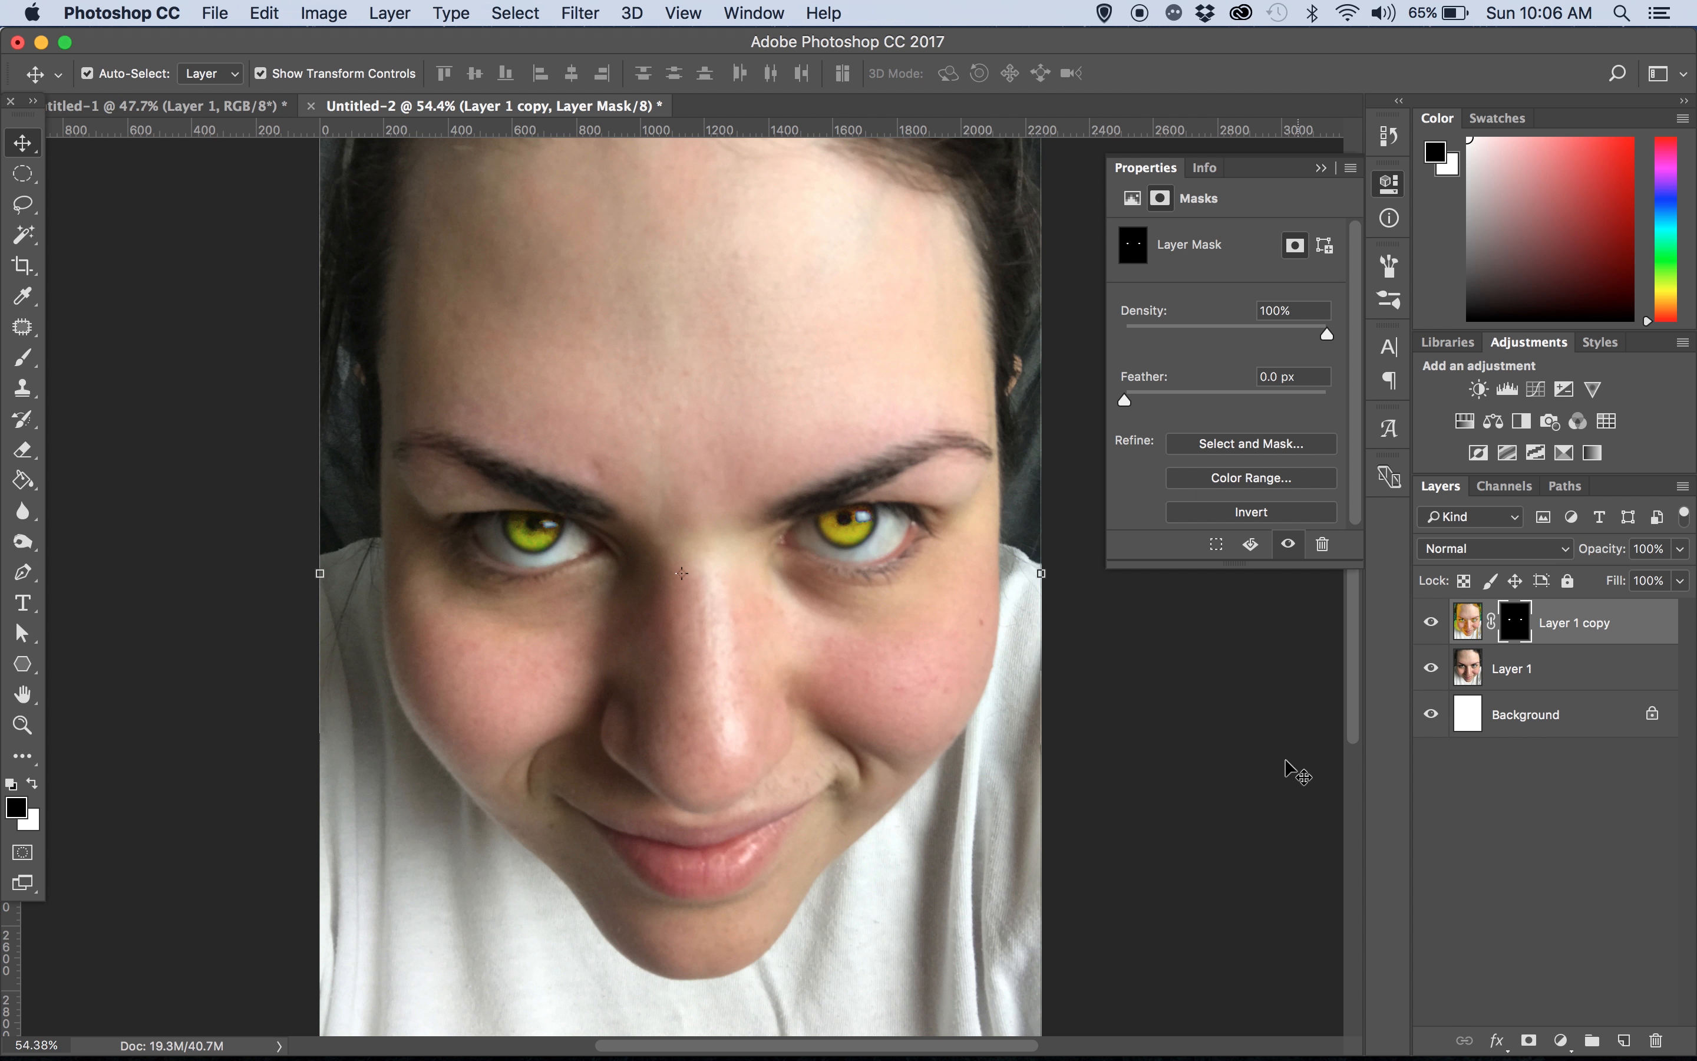
scroll(1231, 756, "up", 3)
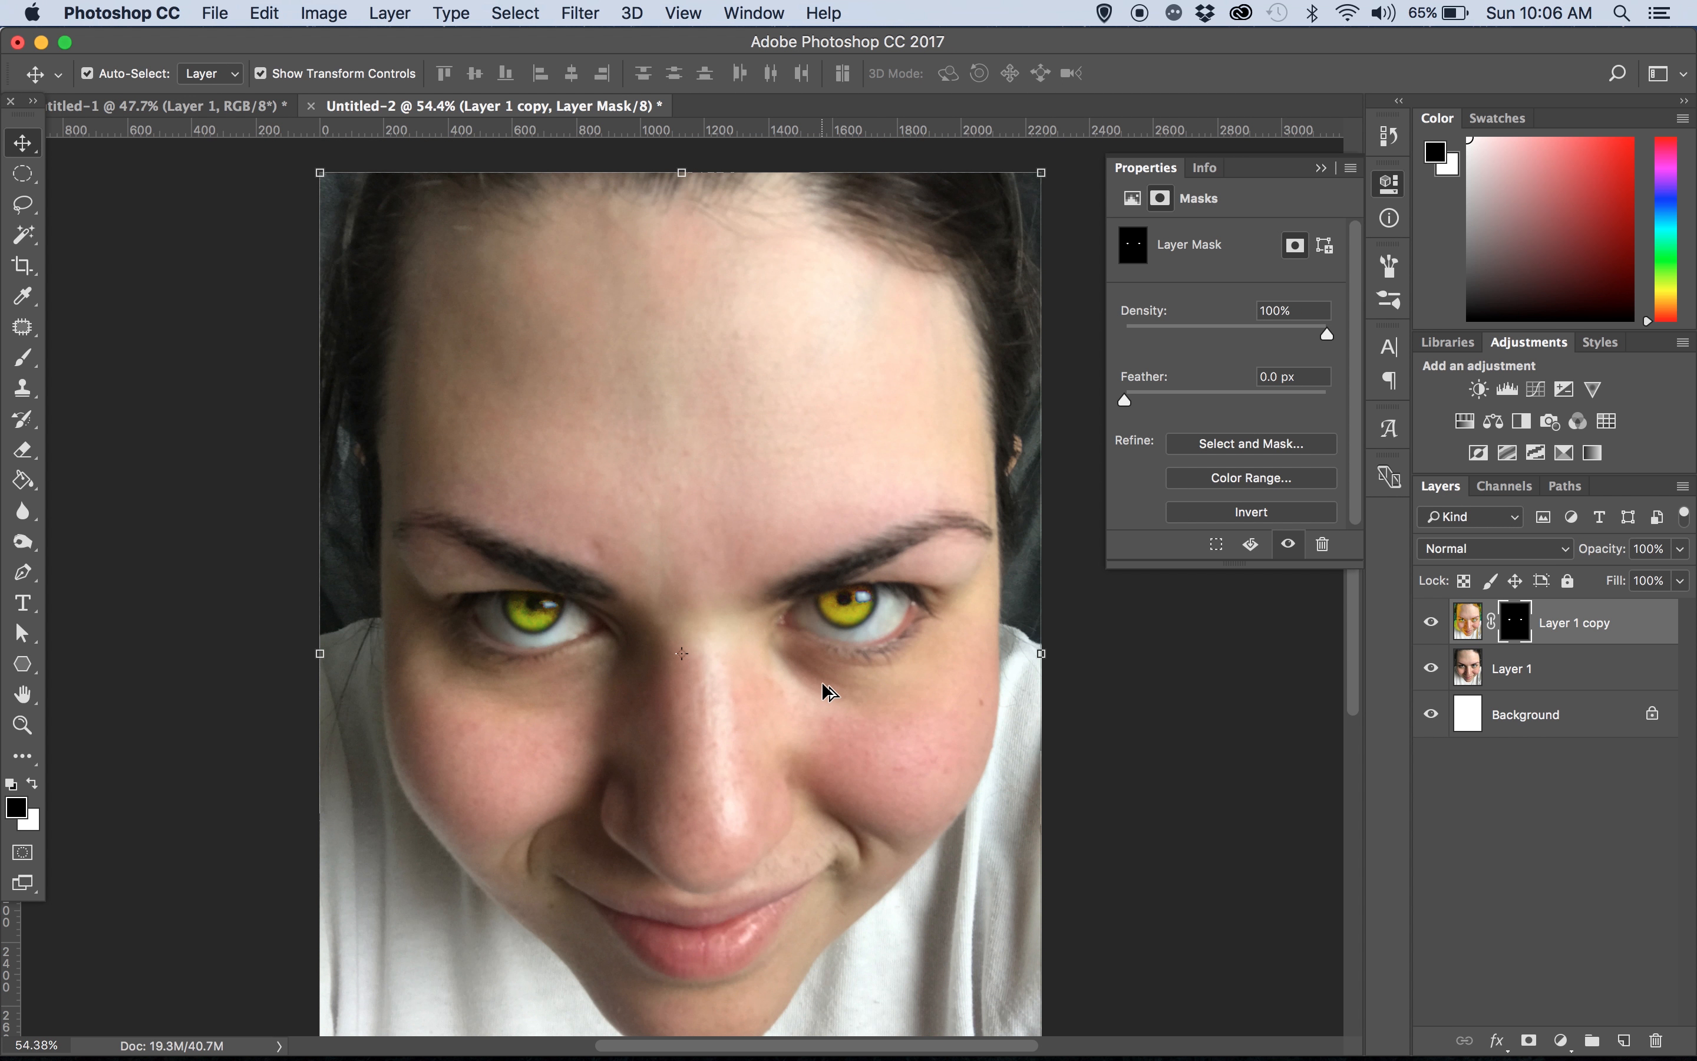
scroll(827, 691, "up", 3)
scroll(1224, 712, "down", 3)
left_click(1515, 667)
left_click(1521, 420)
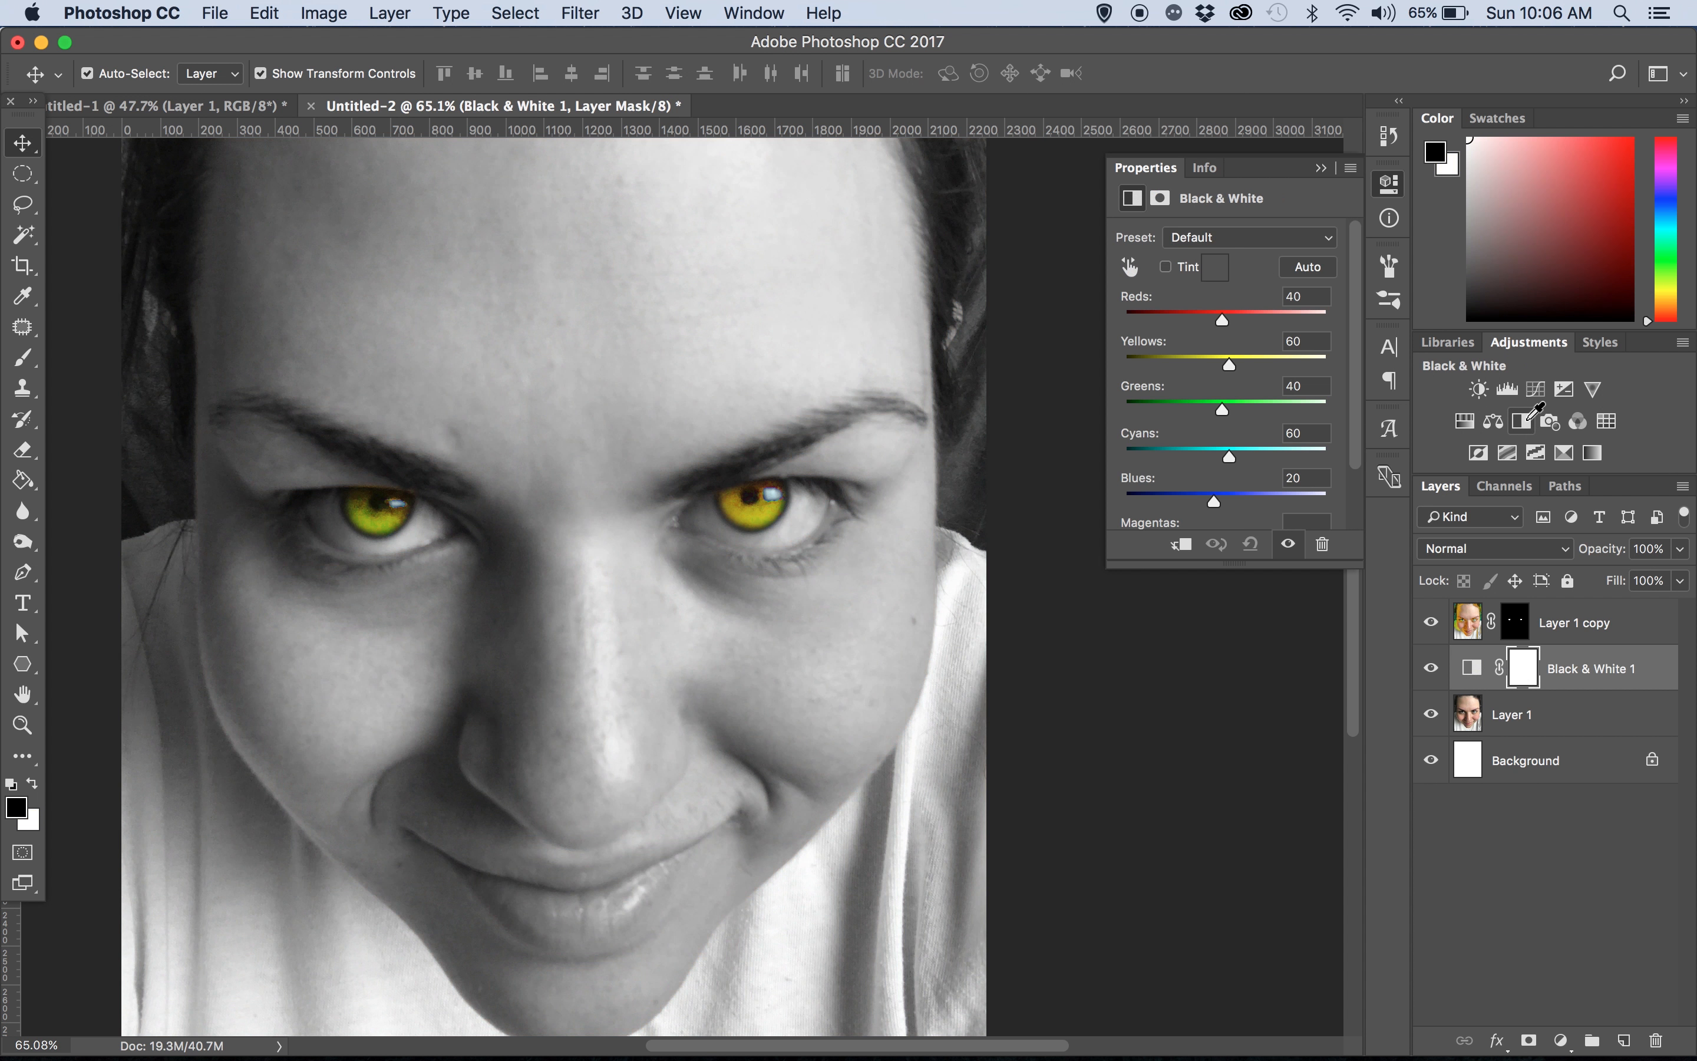
Set the Black & White adjustment's Reds to -31 and Yellows to 230
scroll(687, 689, "down", 3)
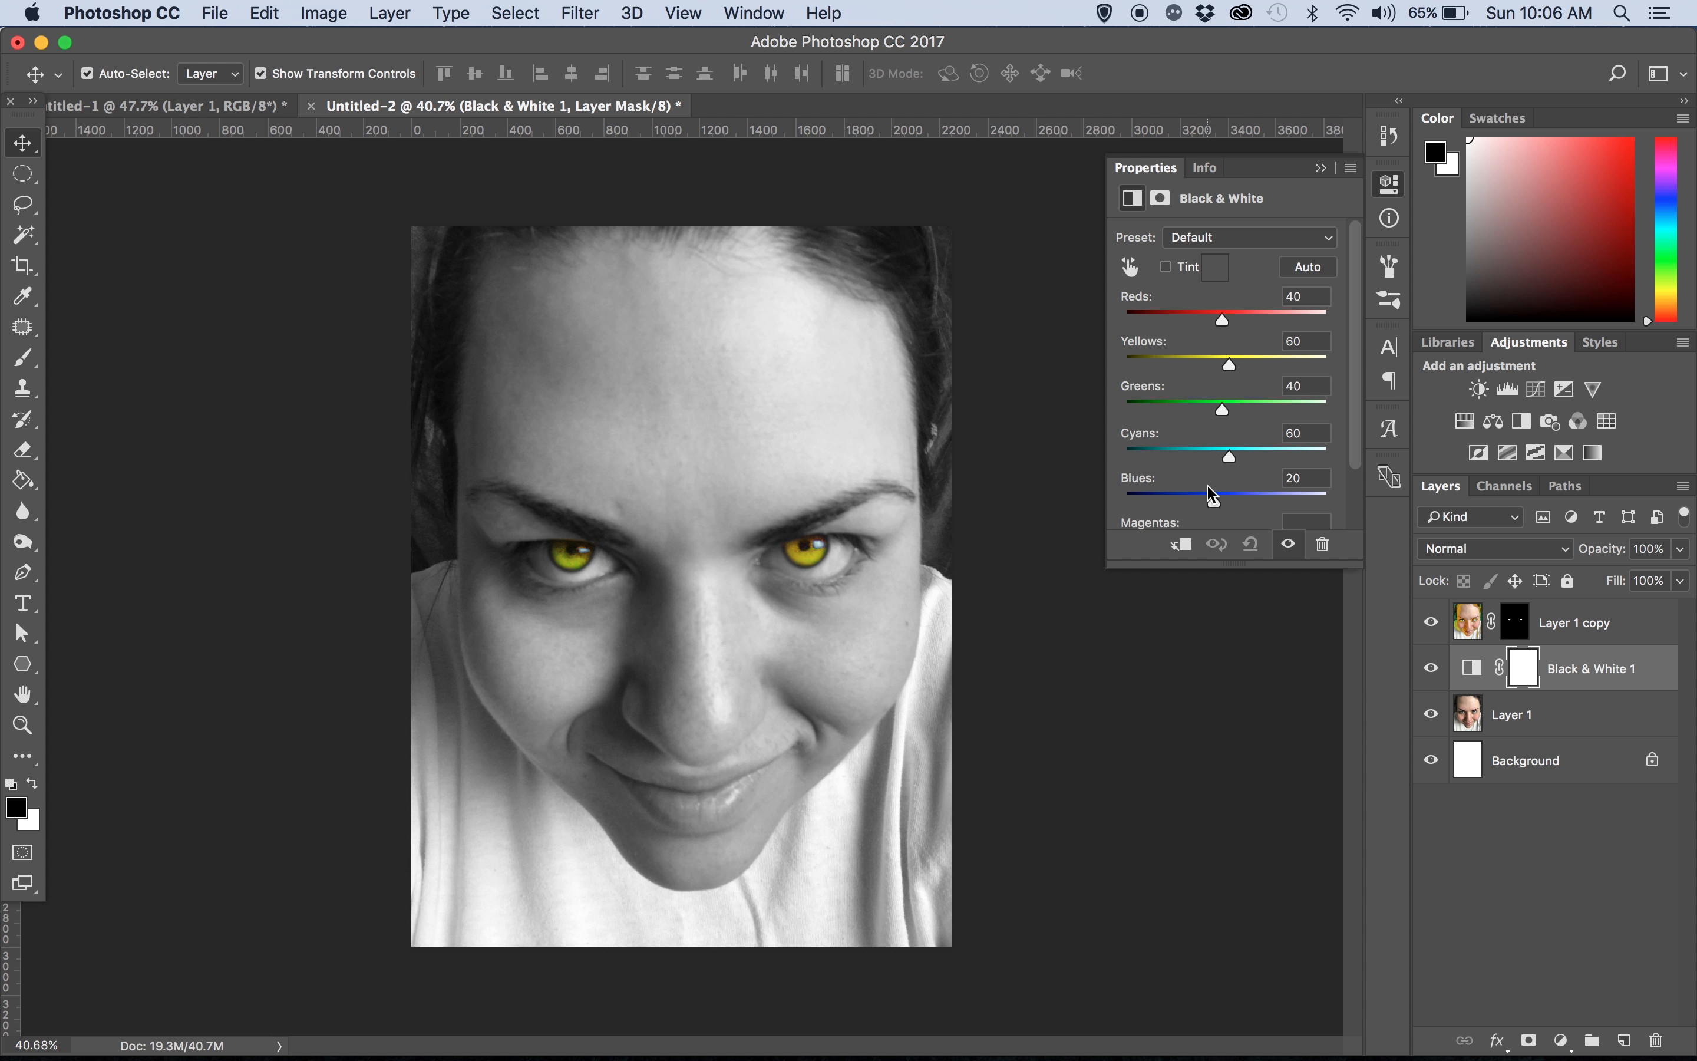
left_click_drag(1289, 498, 1213, 499)
left_click_drag(1222, 321, 1289, 365)
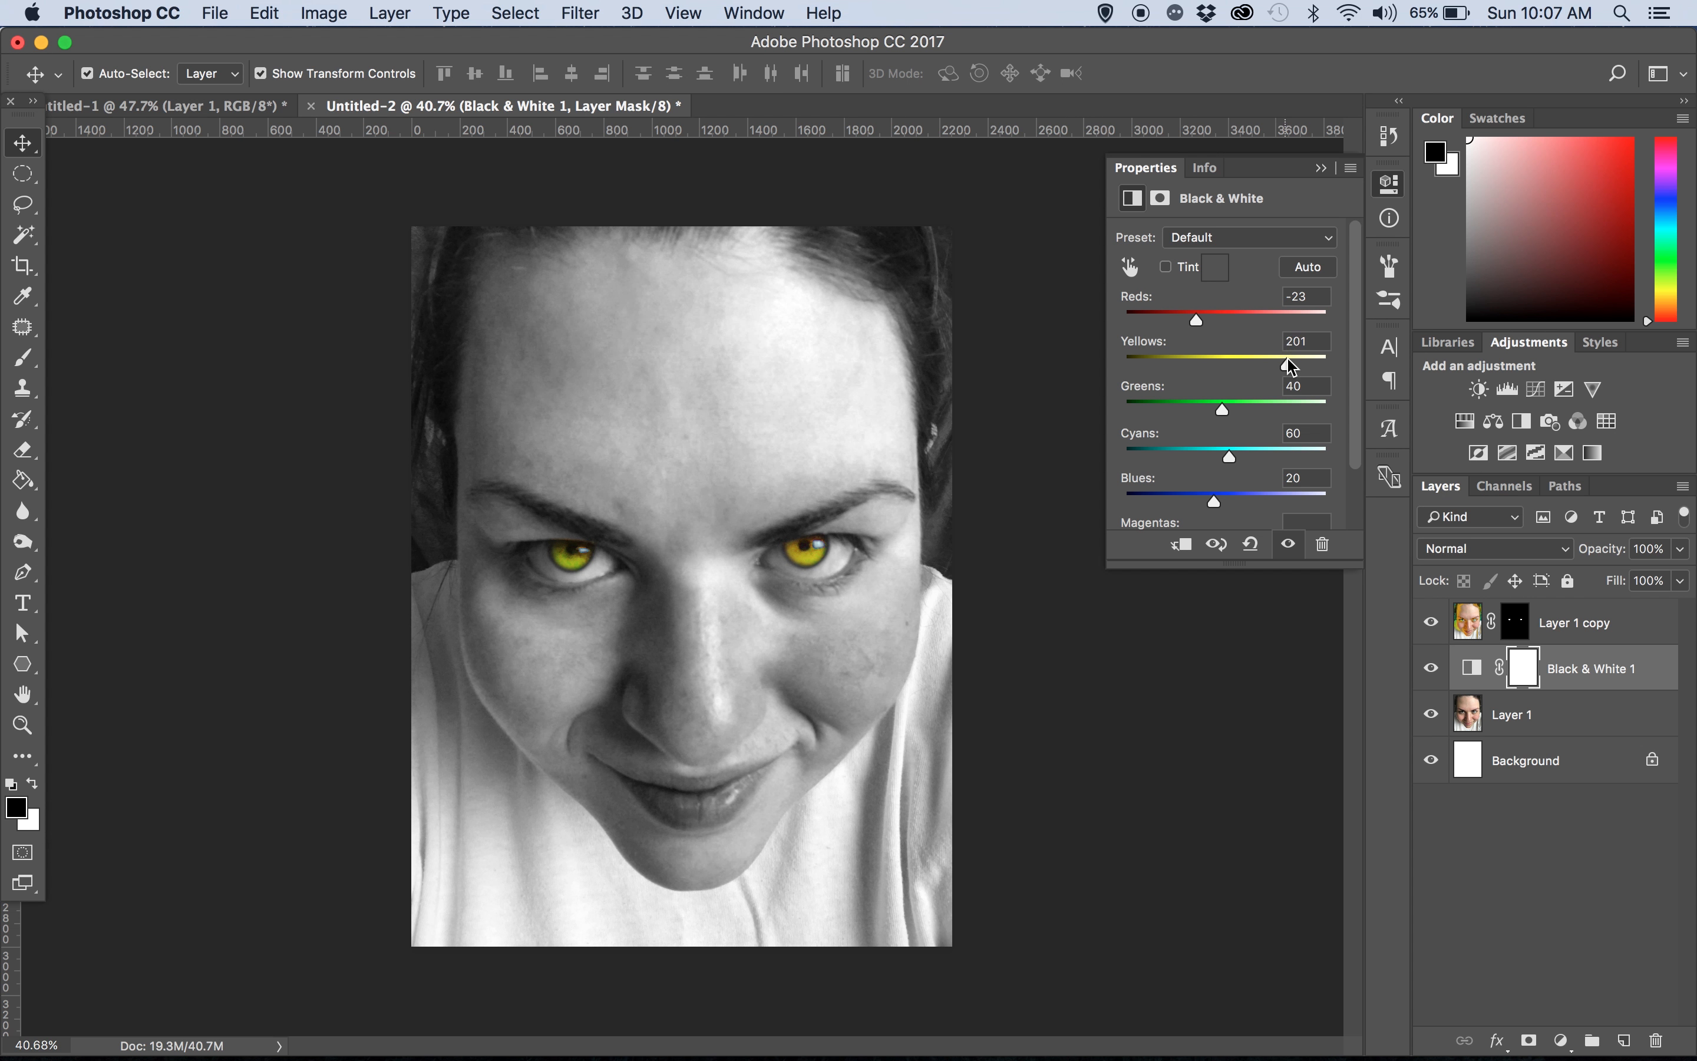
left_click_drag(1200, 322, 1193, 323)
mouse_move(1293, 364)
left_mouse_down()
mouse_move(1275, 365)
mouse_move(1311, 367)
left_mouse_up()
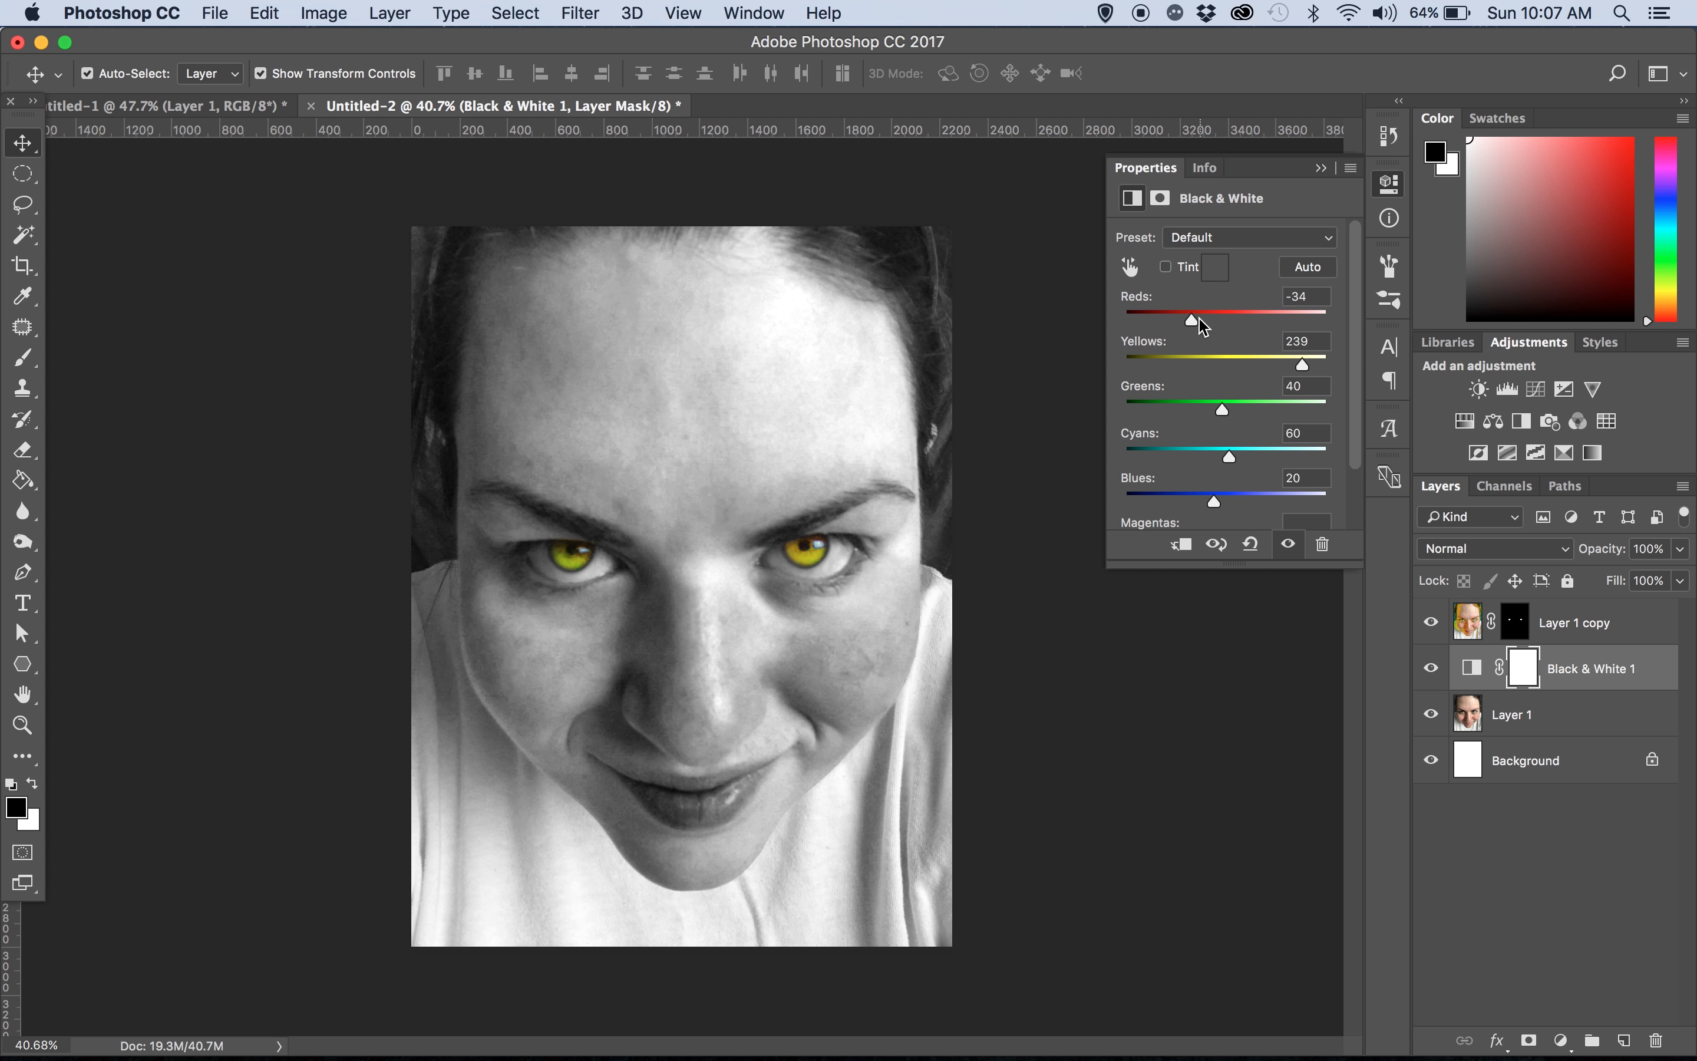
left_click_drag(1200, 322, 1194, 320)
mouse_move(1309, 369)
left_mouse_down()
mouse_move(1281, 371)
mouse_move(1322, 368)
mouse_move(1298, 368)
left_mouse_up()
left_click(1637, 688)
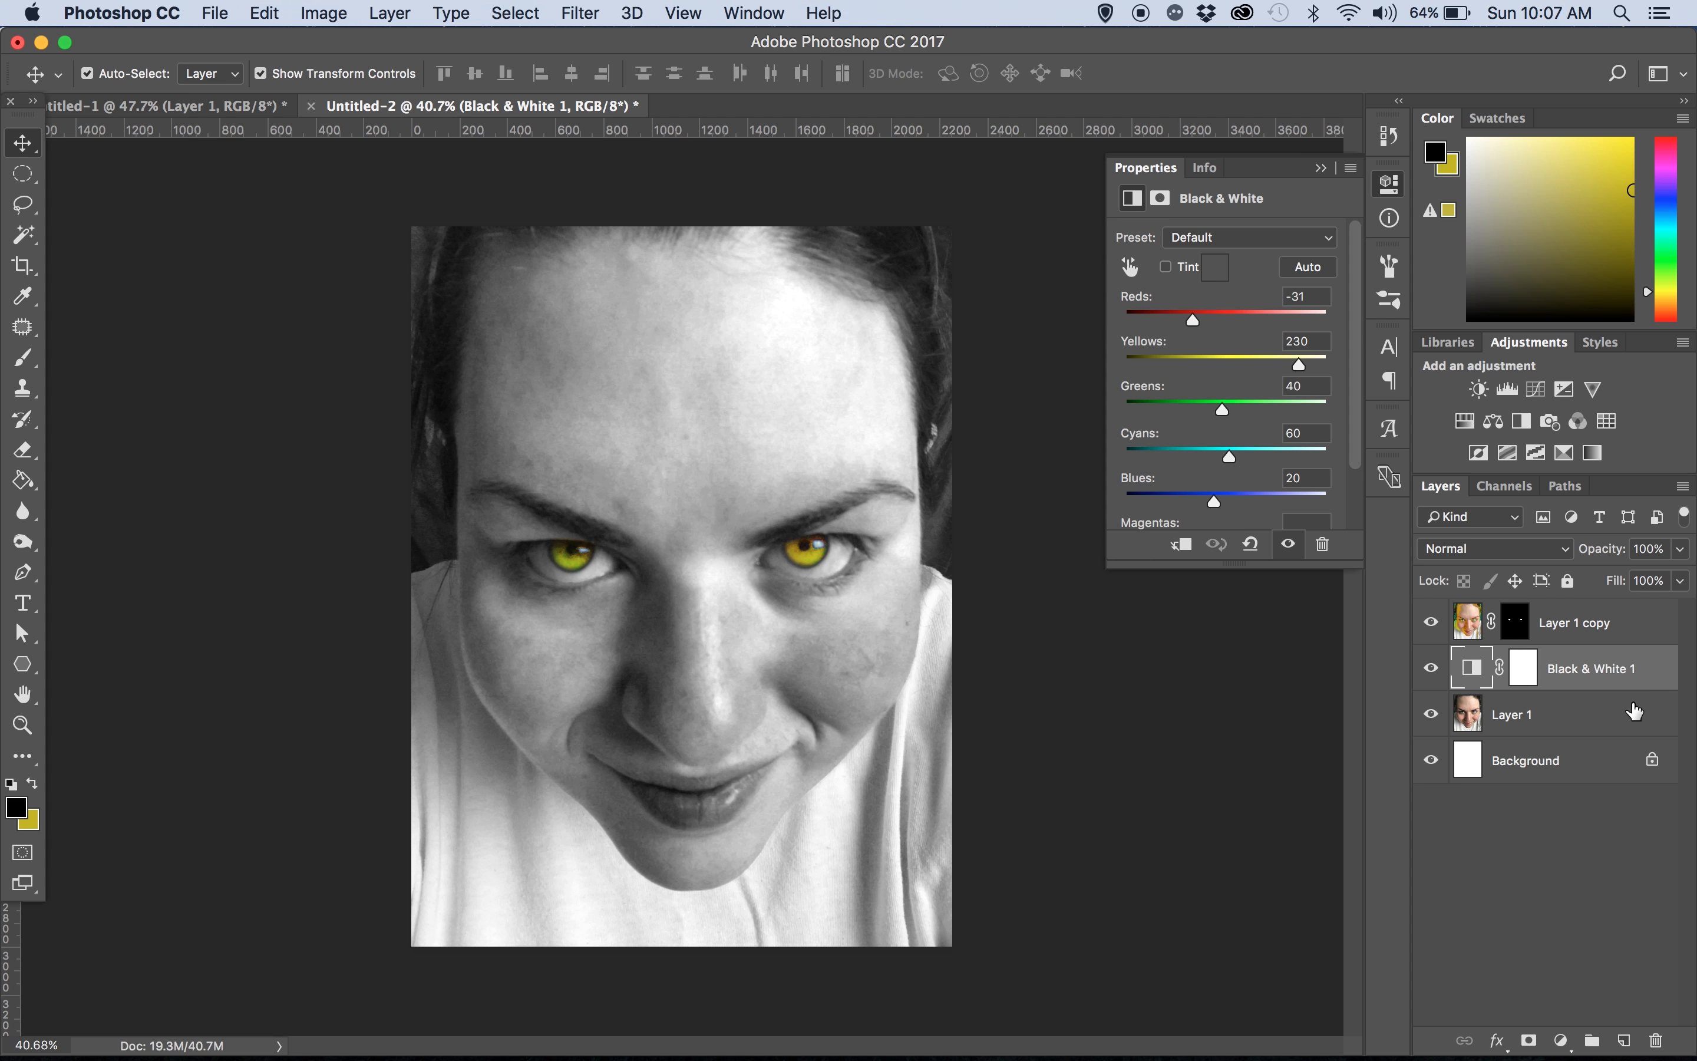
Add a new layer above the Black & White adjustment and fill it with bright red
left_click(1624, 1041)
key("super+z")
left_click(1624, 1041)
left_click(17, 808)
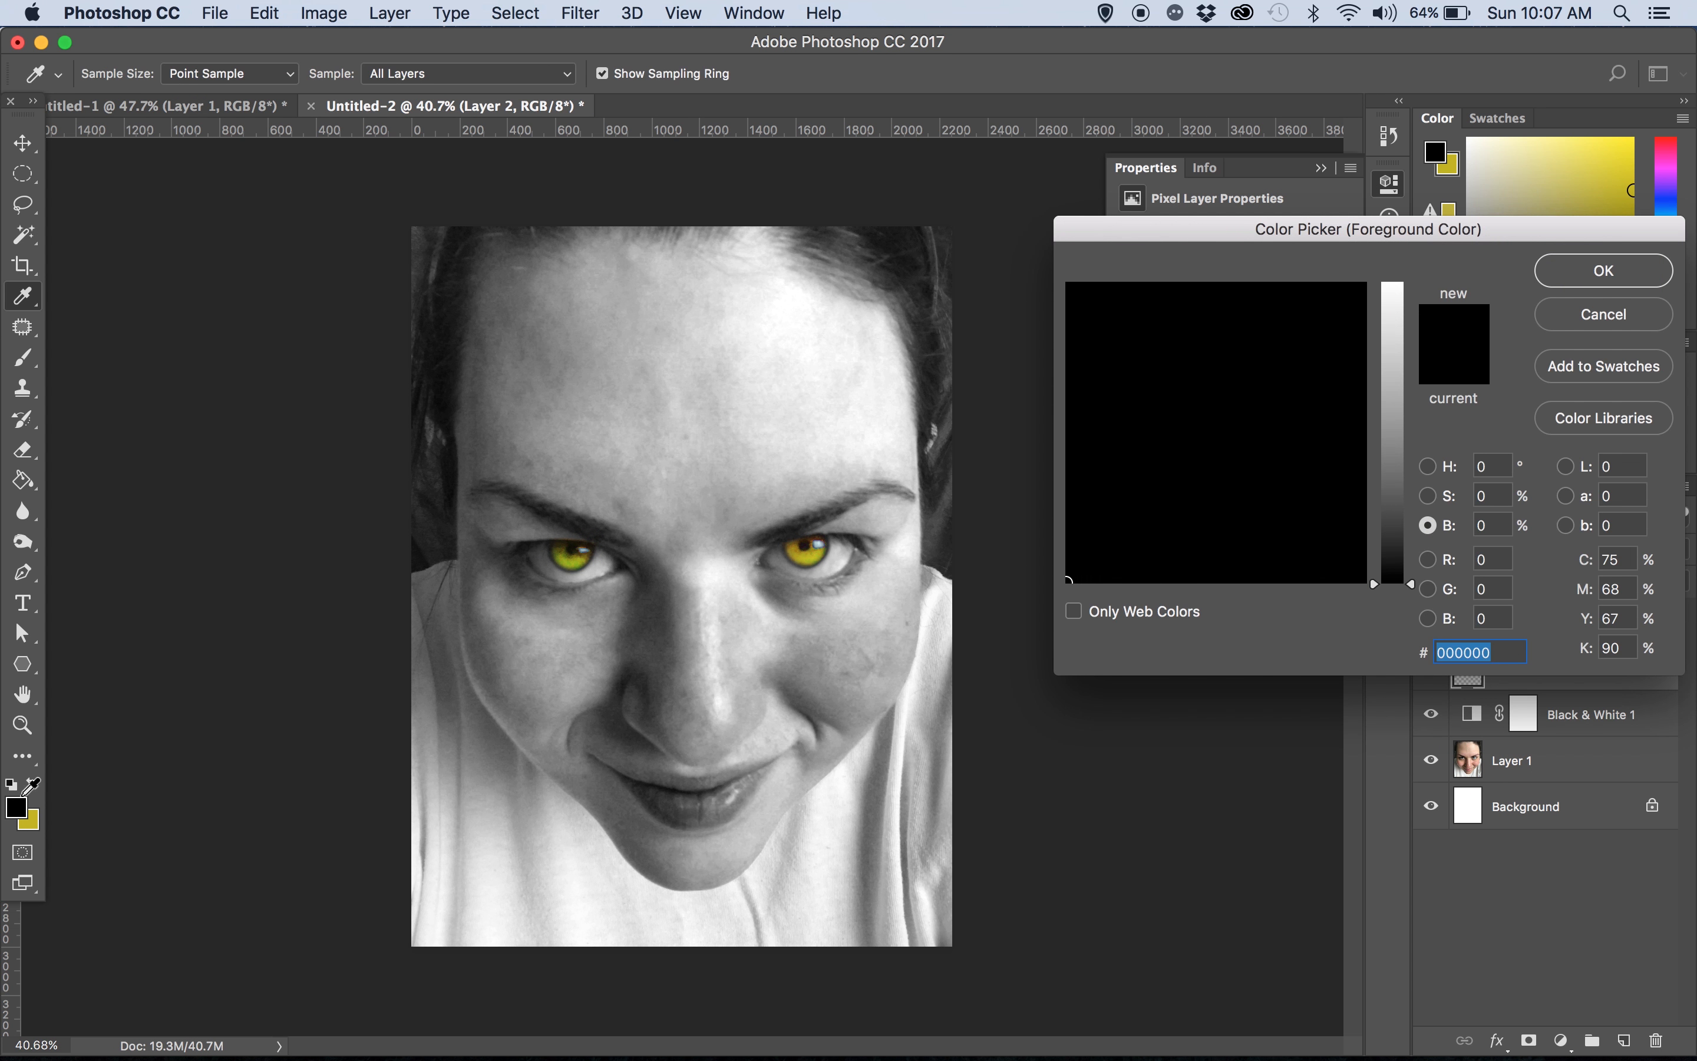
left_click_drag(1411, 317, 1547, 249)
left_click(1575, 268)
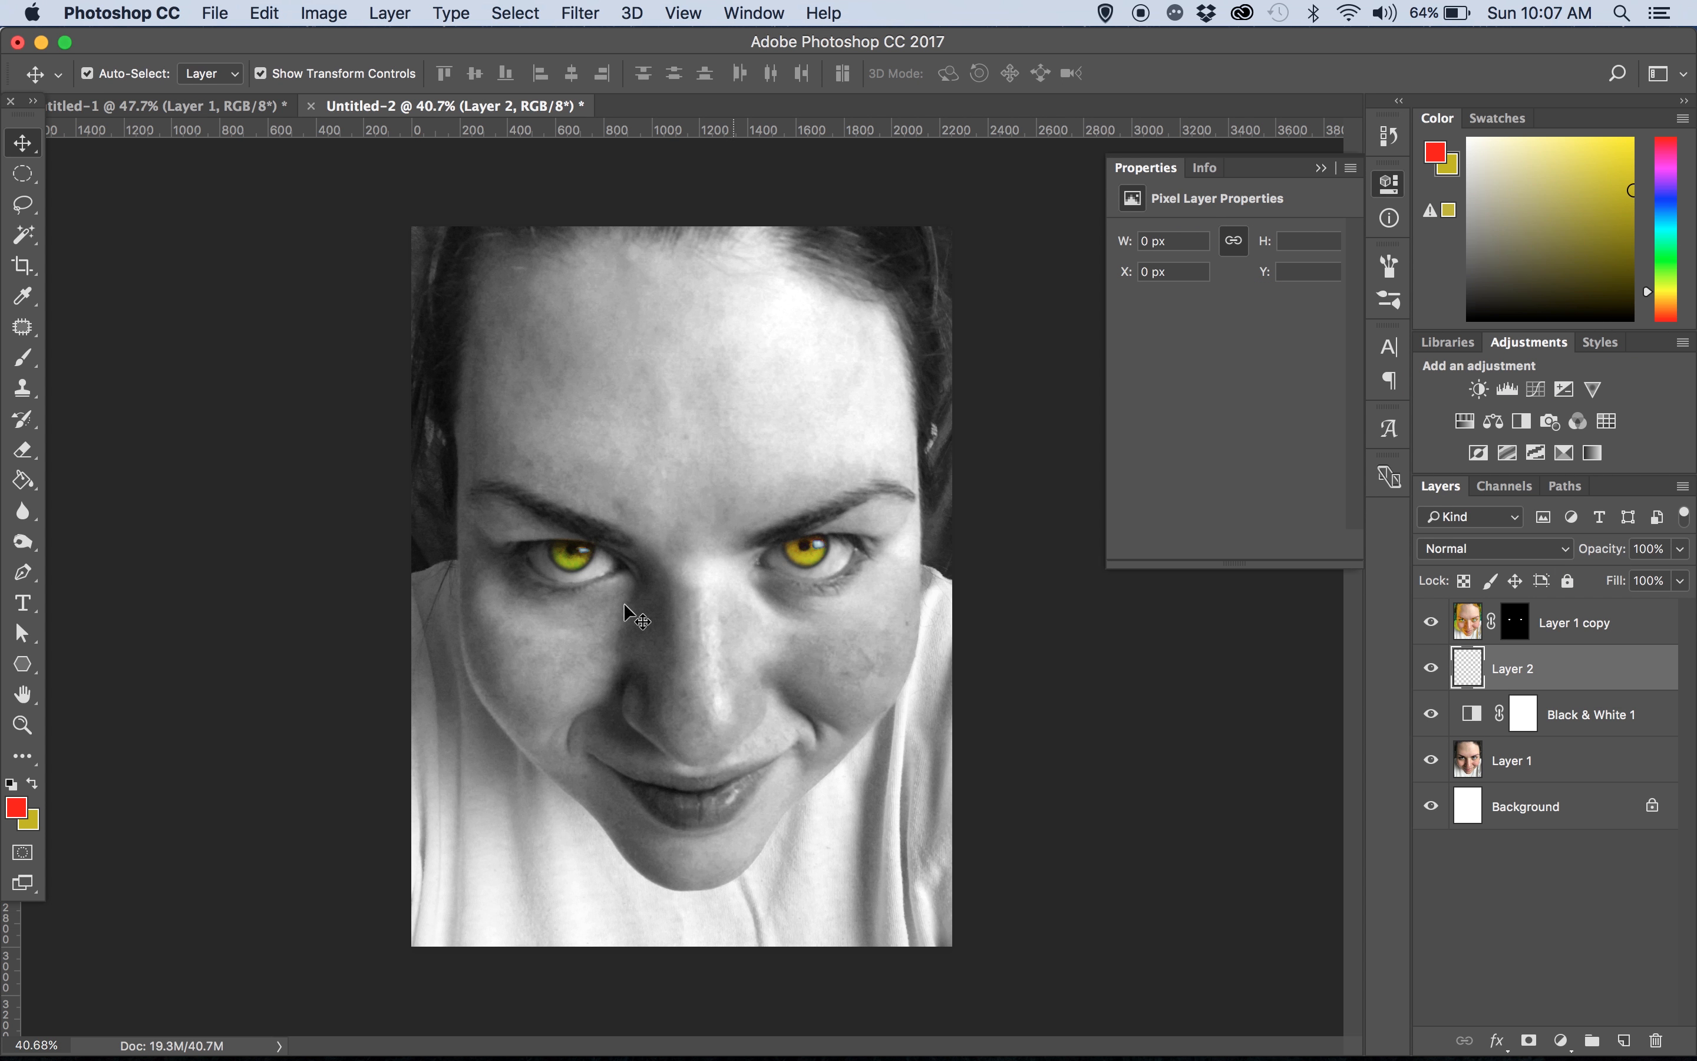
left_click(22, 484)
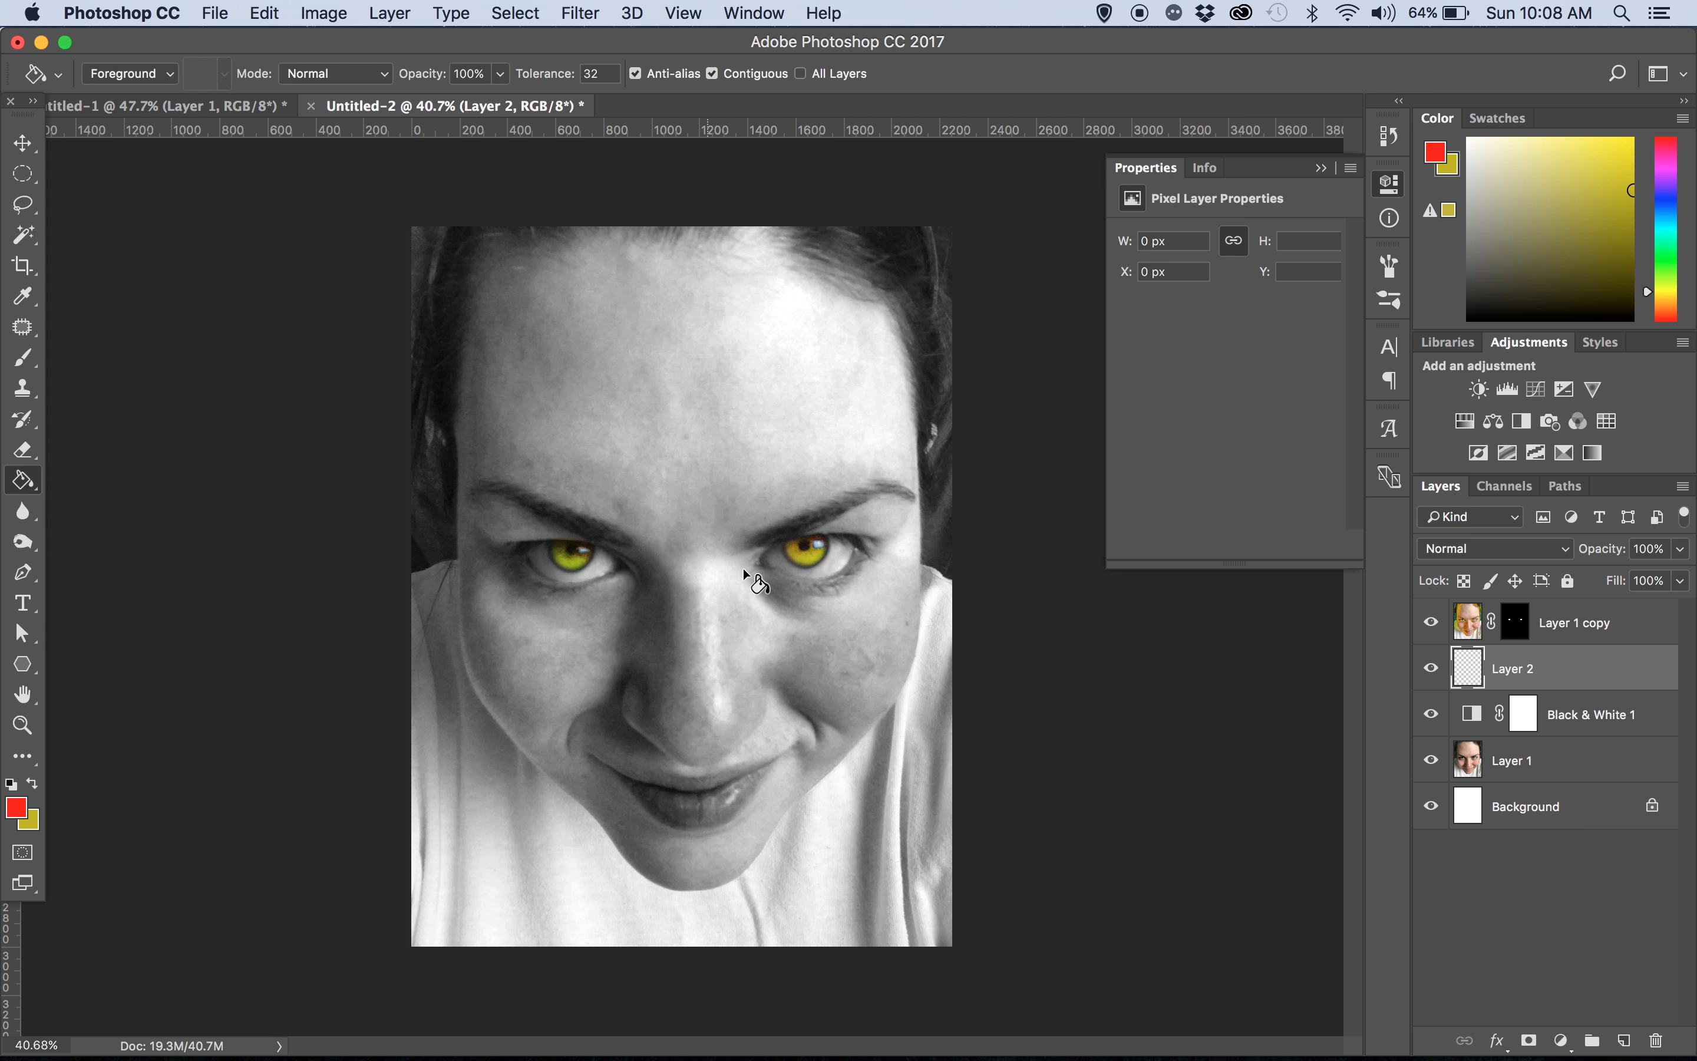
left_click(689, 685)
left_click(23, 143)
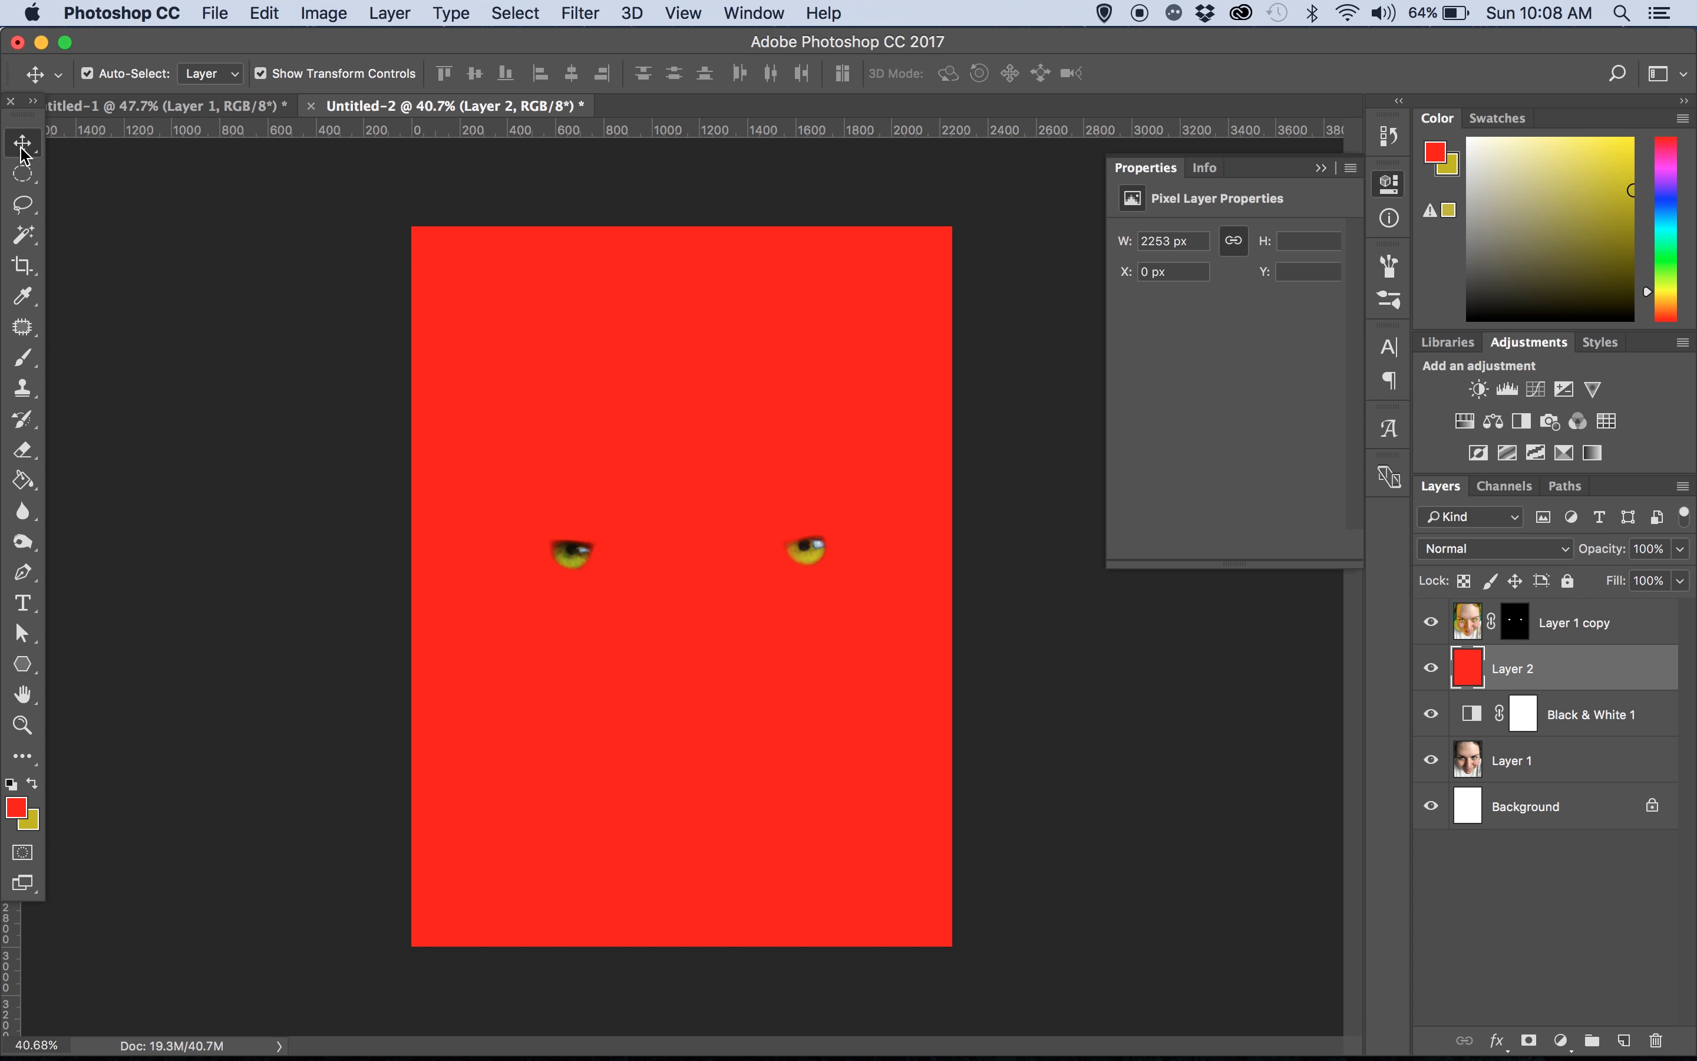
Move the red layer to the top of the stack and hide it with a black-filled layer mask
left_click_drag(1571, 695, 1590, 610)
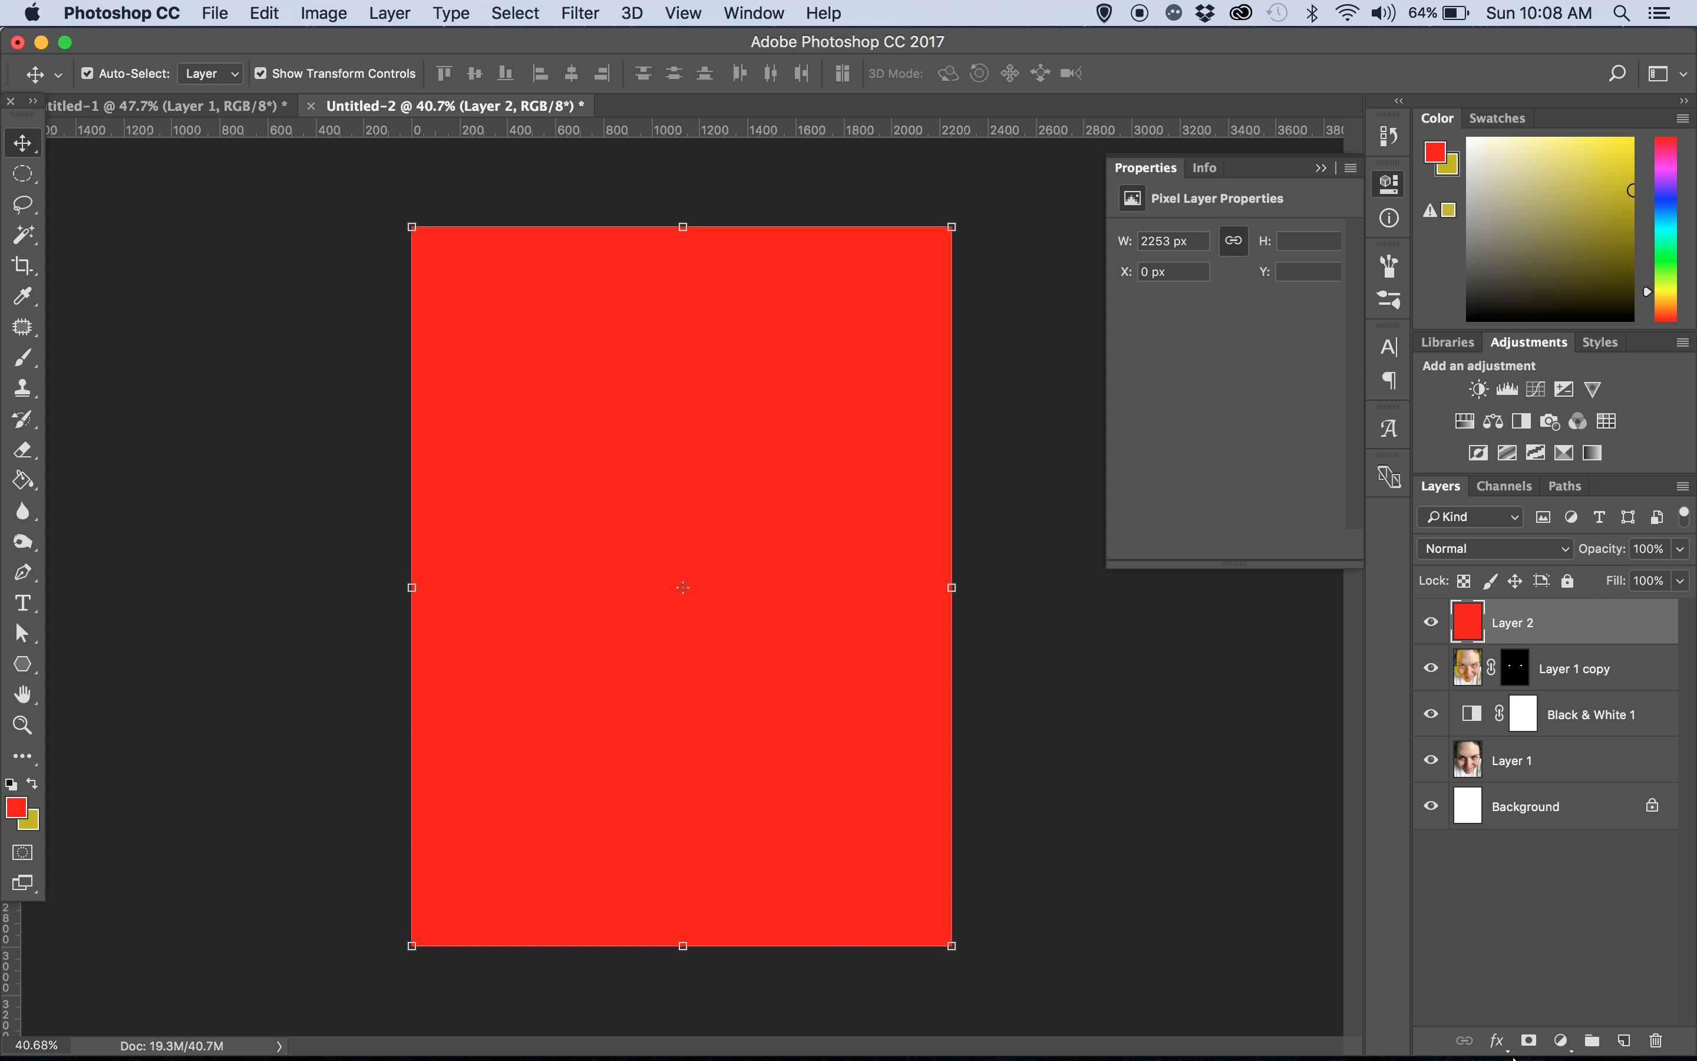
left_click(1529, 1040)
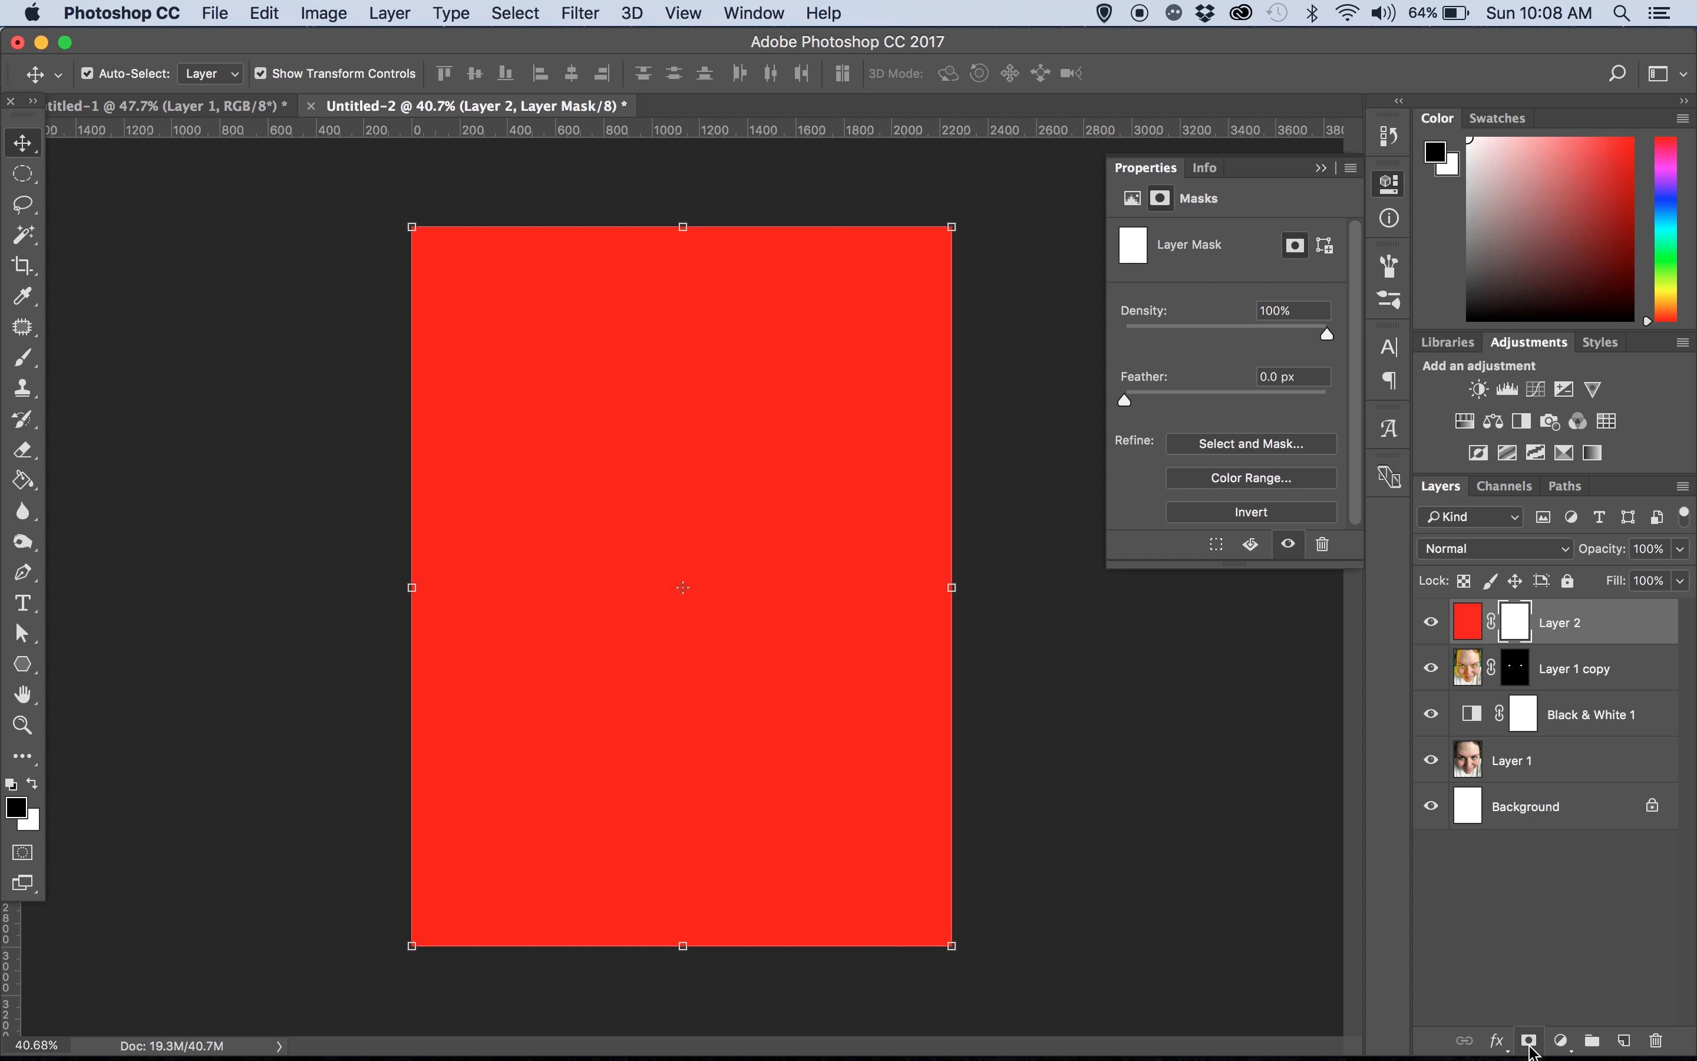
left_click(23, 479)
left_click(429, 520)
left_click(24, 148)
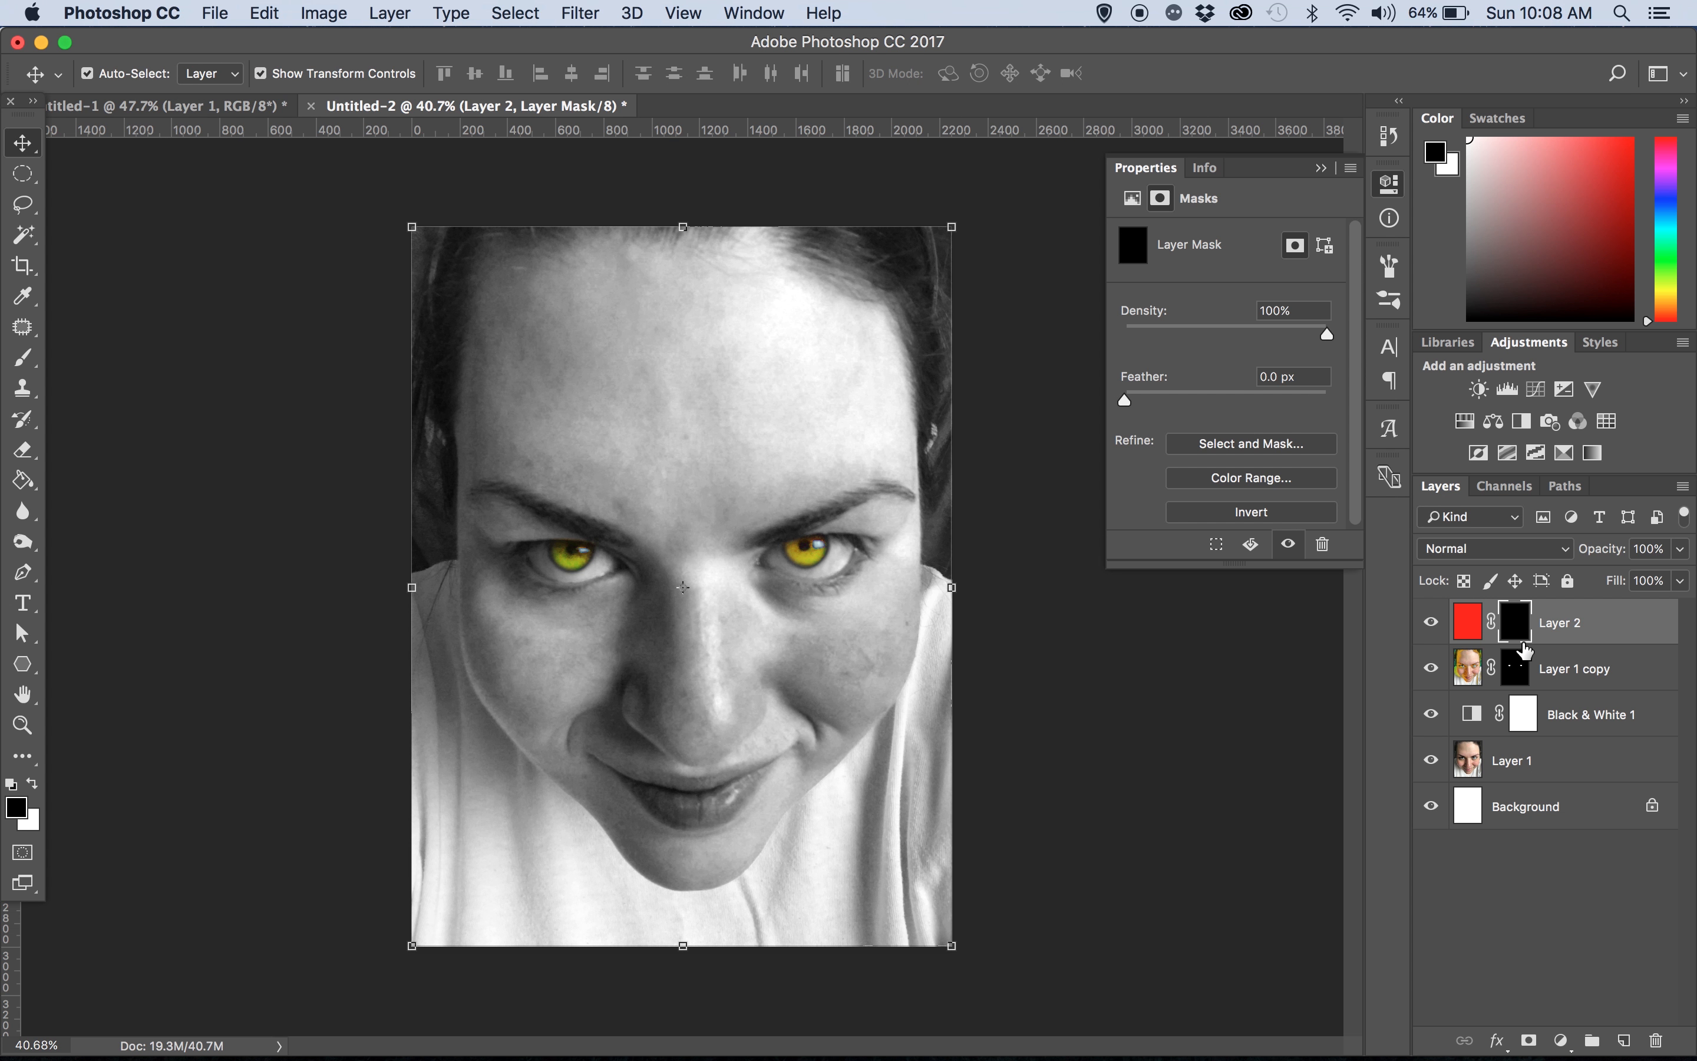
Paint white on the red layer's mask over the tip of the nose and set the layer's blend mode to Multiply
left_click(23, 357)
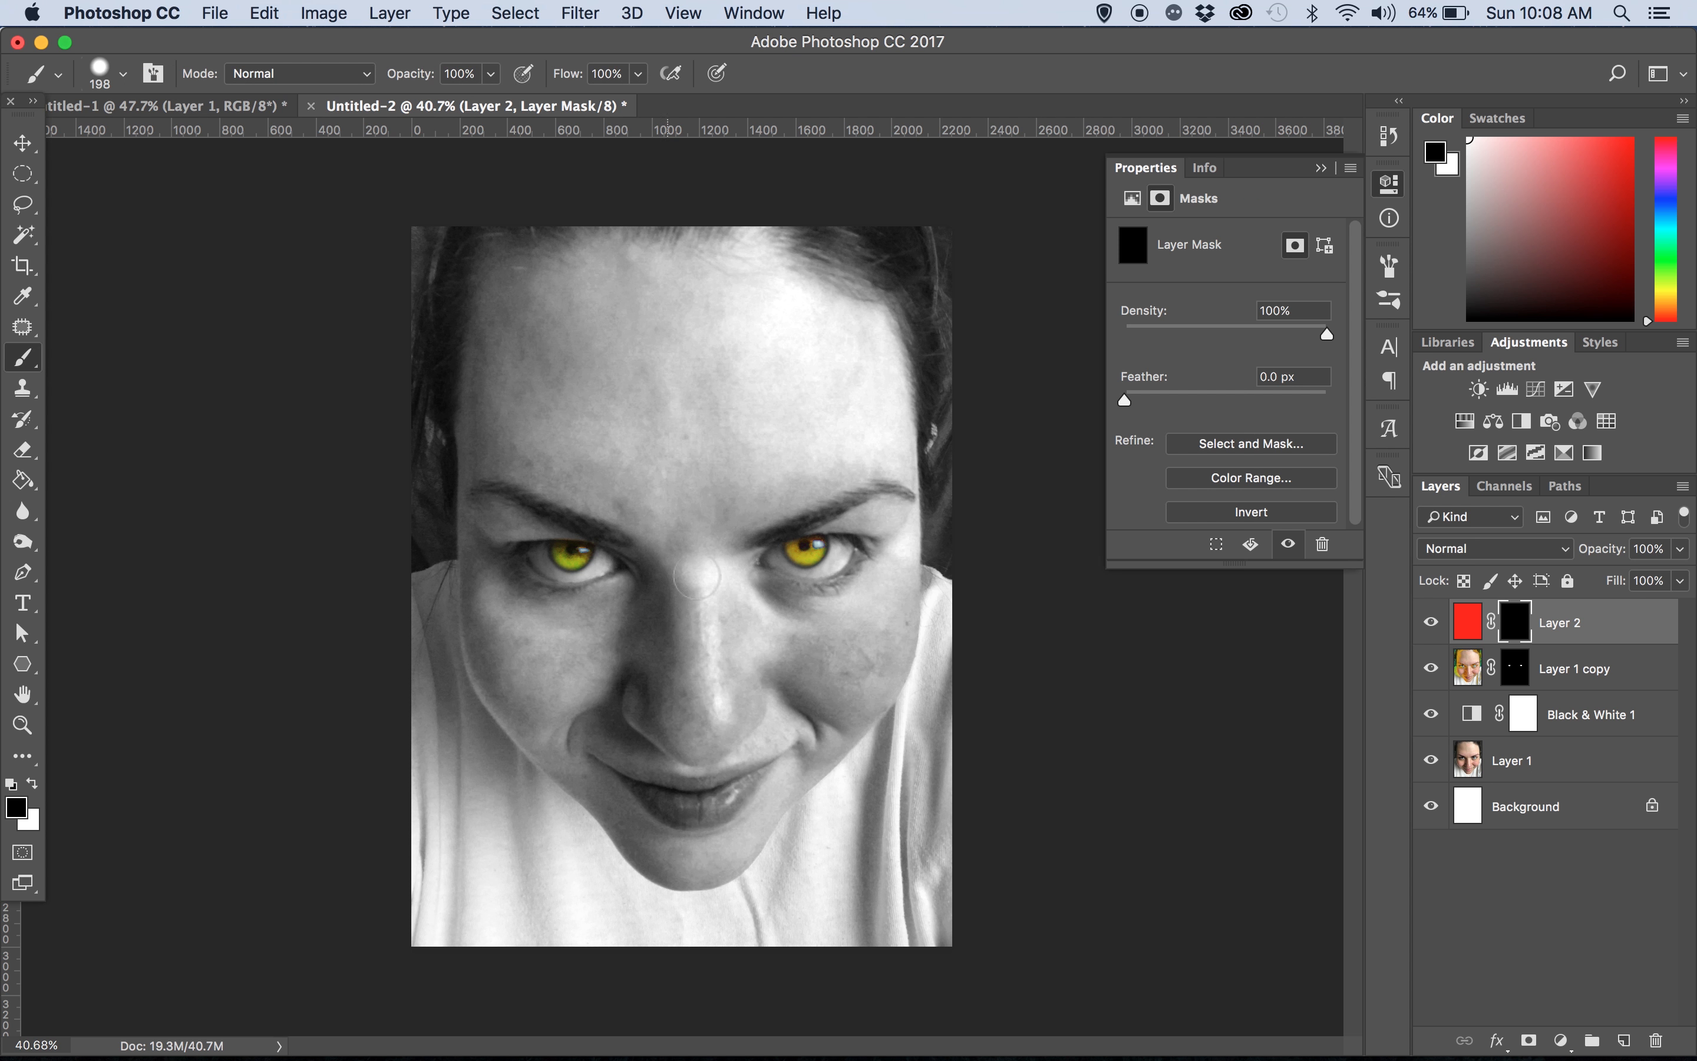
scroll(680, 736, "up", 5)
scroll(693, 719, "right", 2)
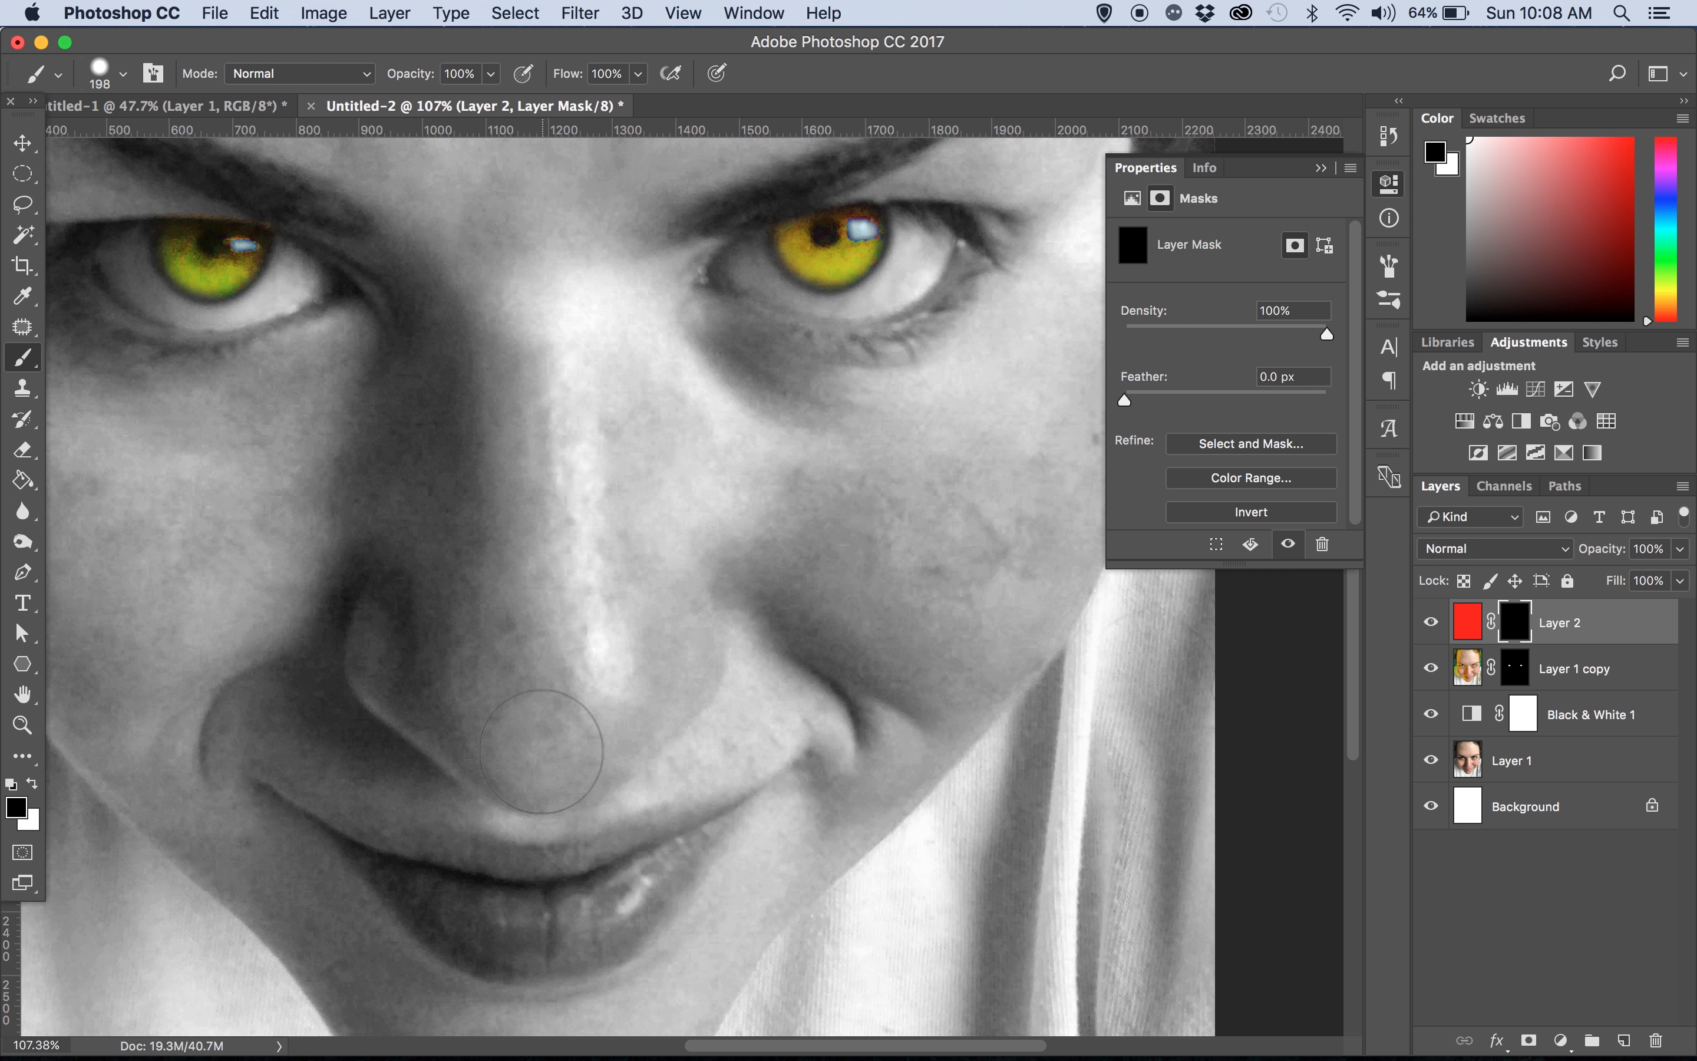
left_click(29, 787)
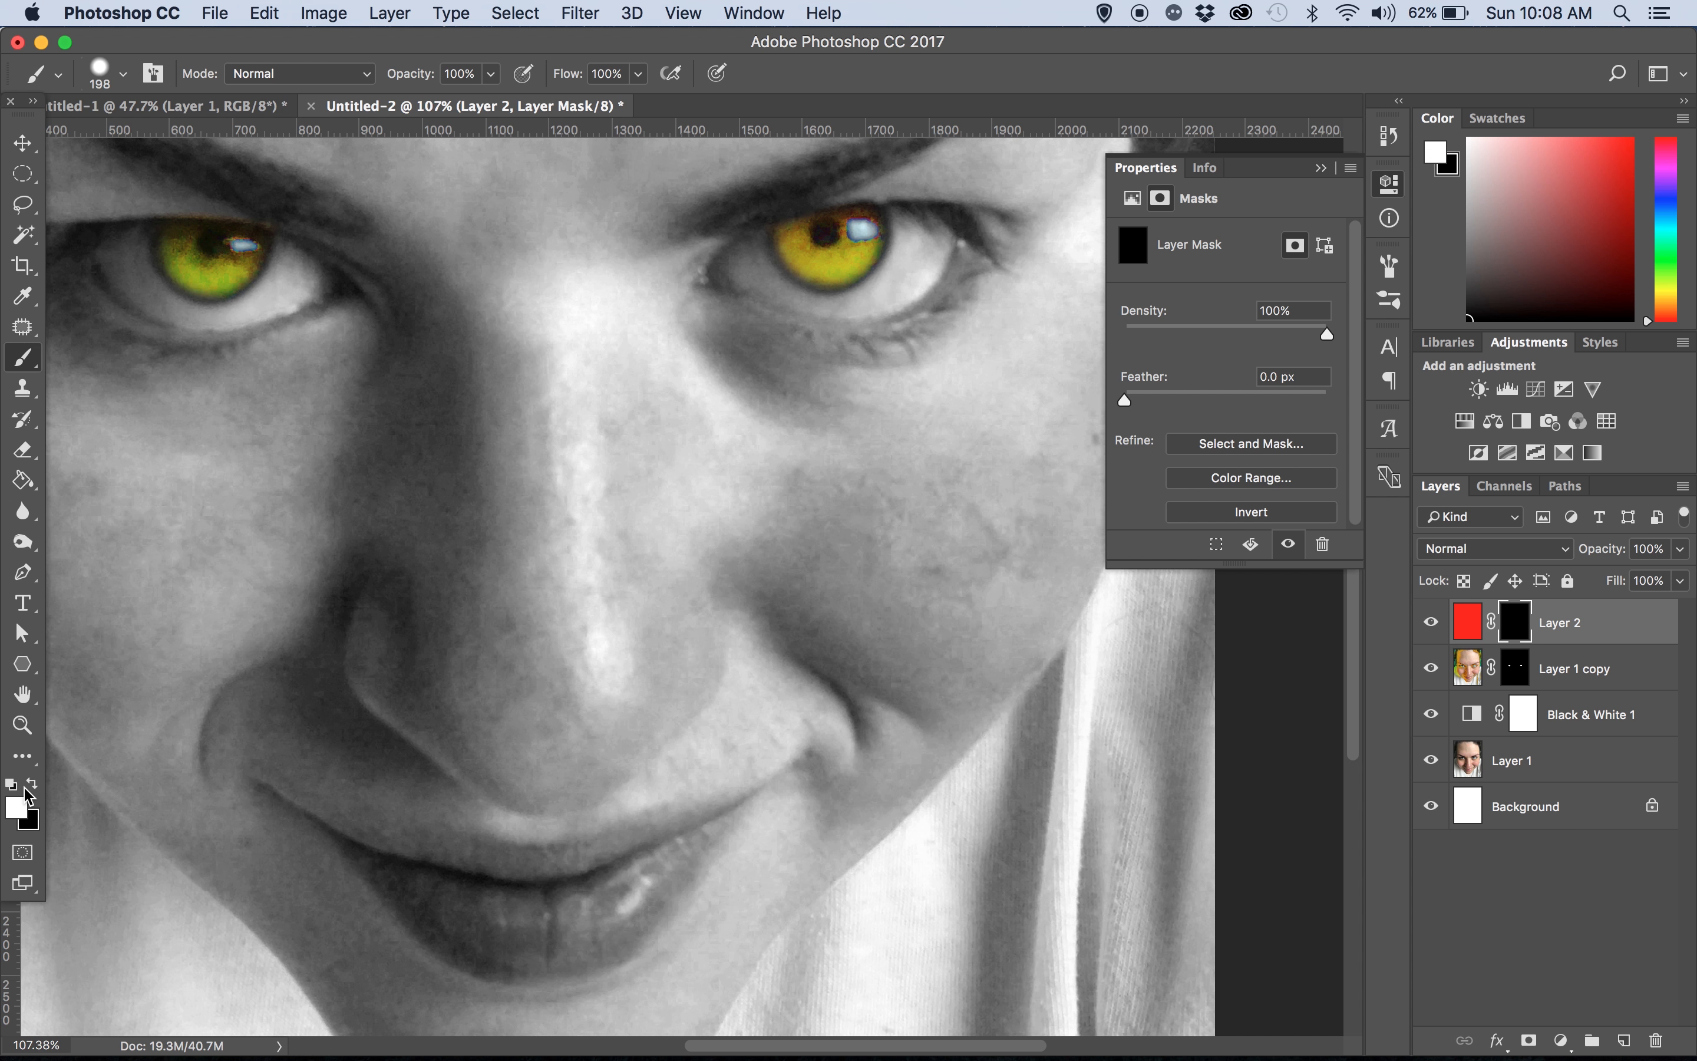
mouse_move(549, 743)
left_mouse_down()
mouse_move(447, 674)
mouse_move(407, 615)
mouse_move(530, 586)
mouse_move(670, 607)
mouse_move(673, 655)
mouse_move(633, 686)
mouse_move(602, 761)
mouse_move(532, 759)
left_mouse_up()
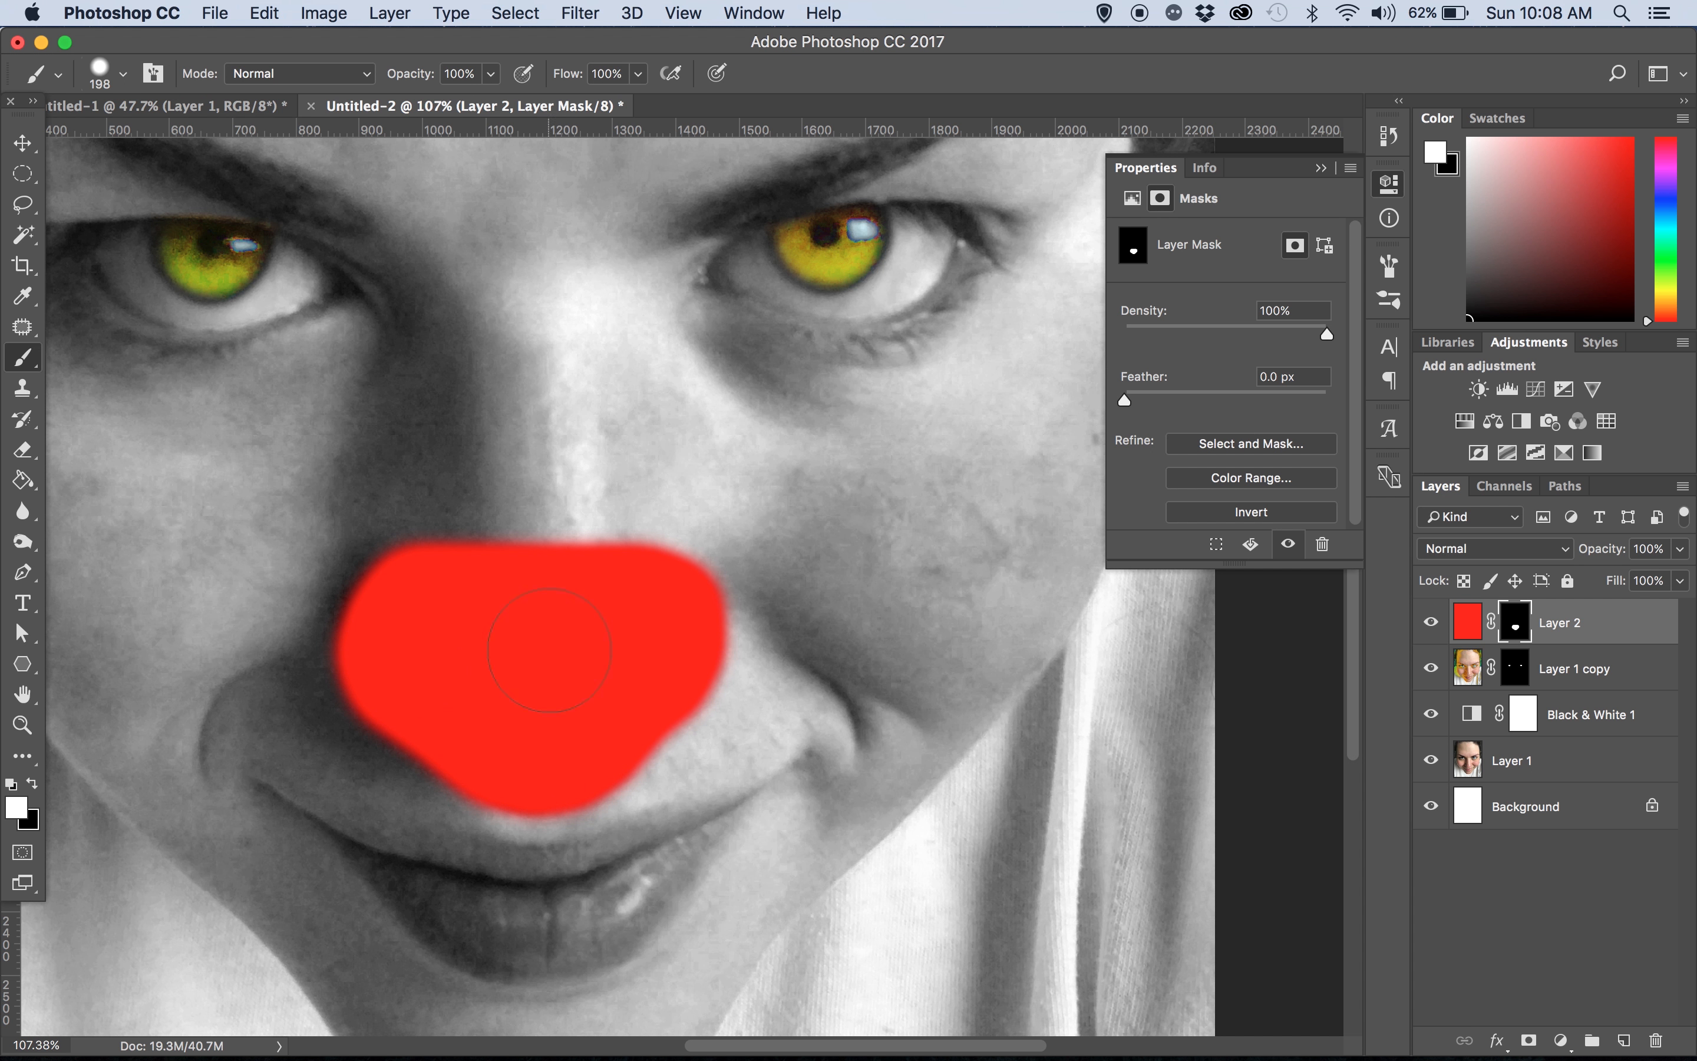
left_click(1492, 545)
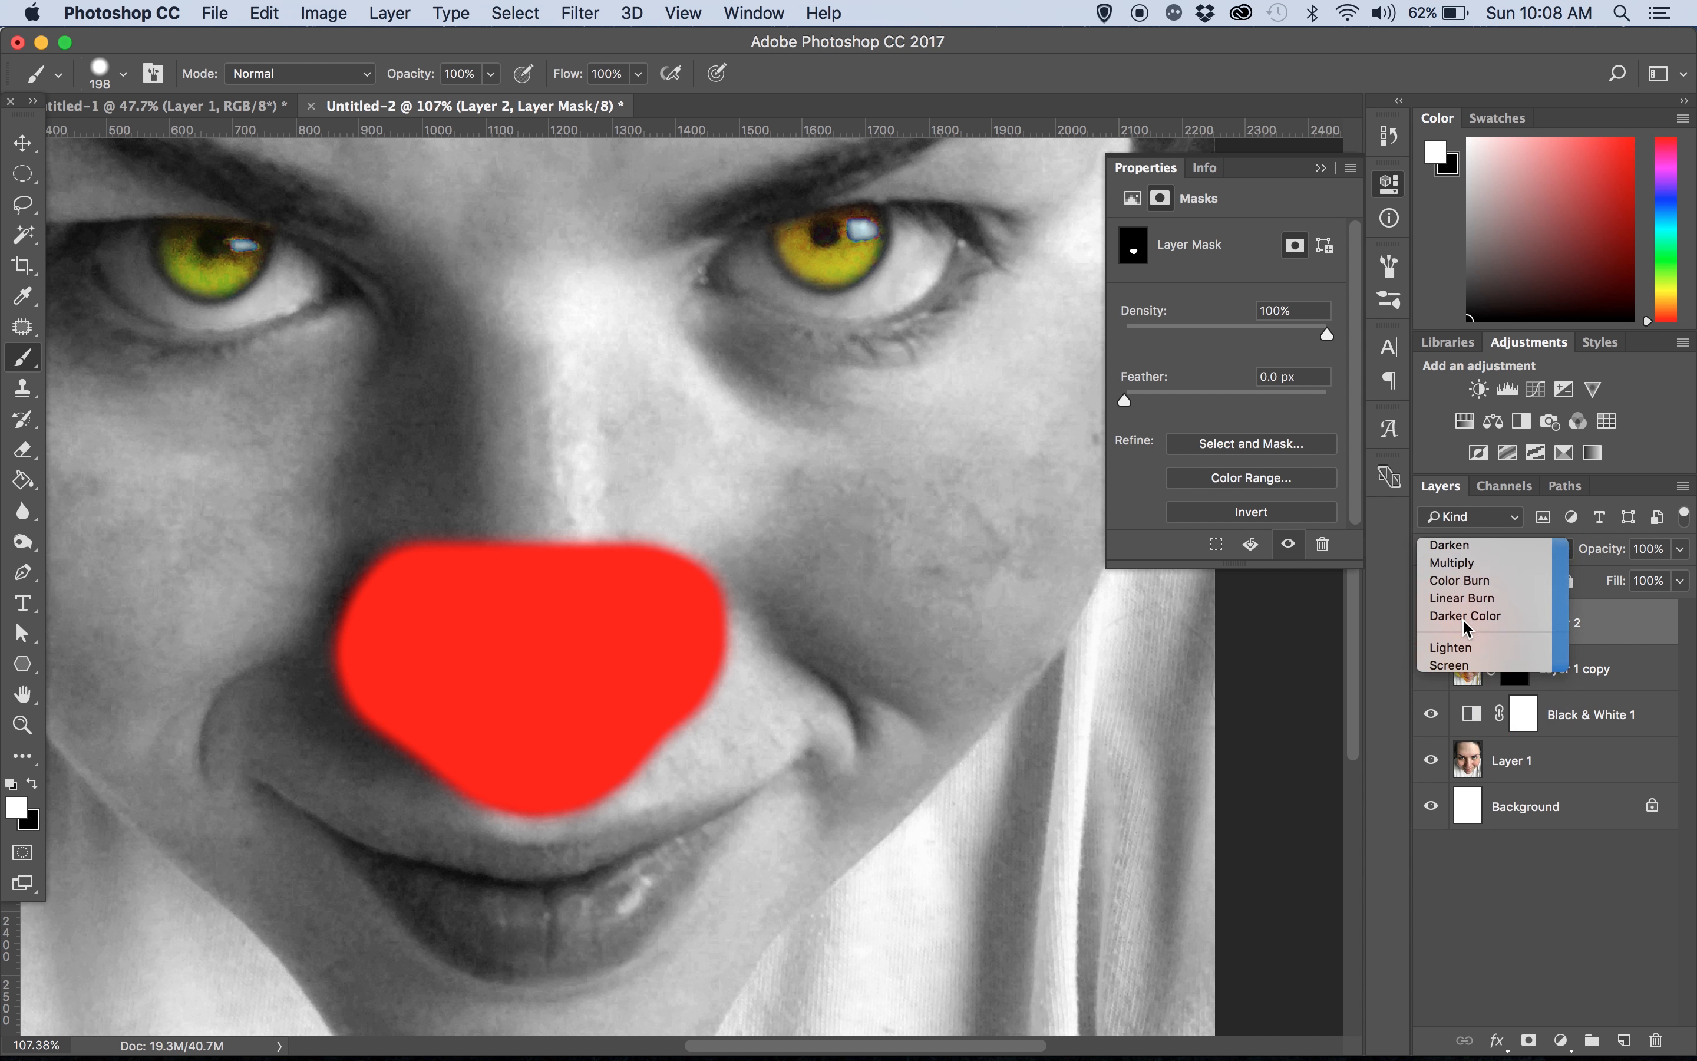
left_click(1451, 562)
Paint black on the mask along the sides and lower edge of the red nose to trim its outline
scroll(776, 663, "left", 5)
key("x")
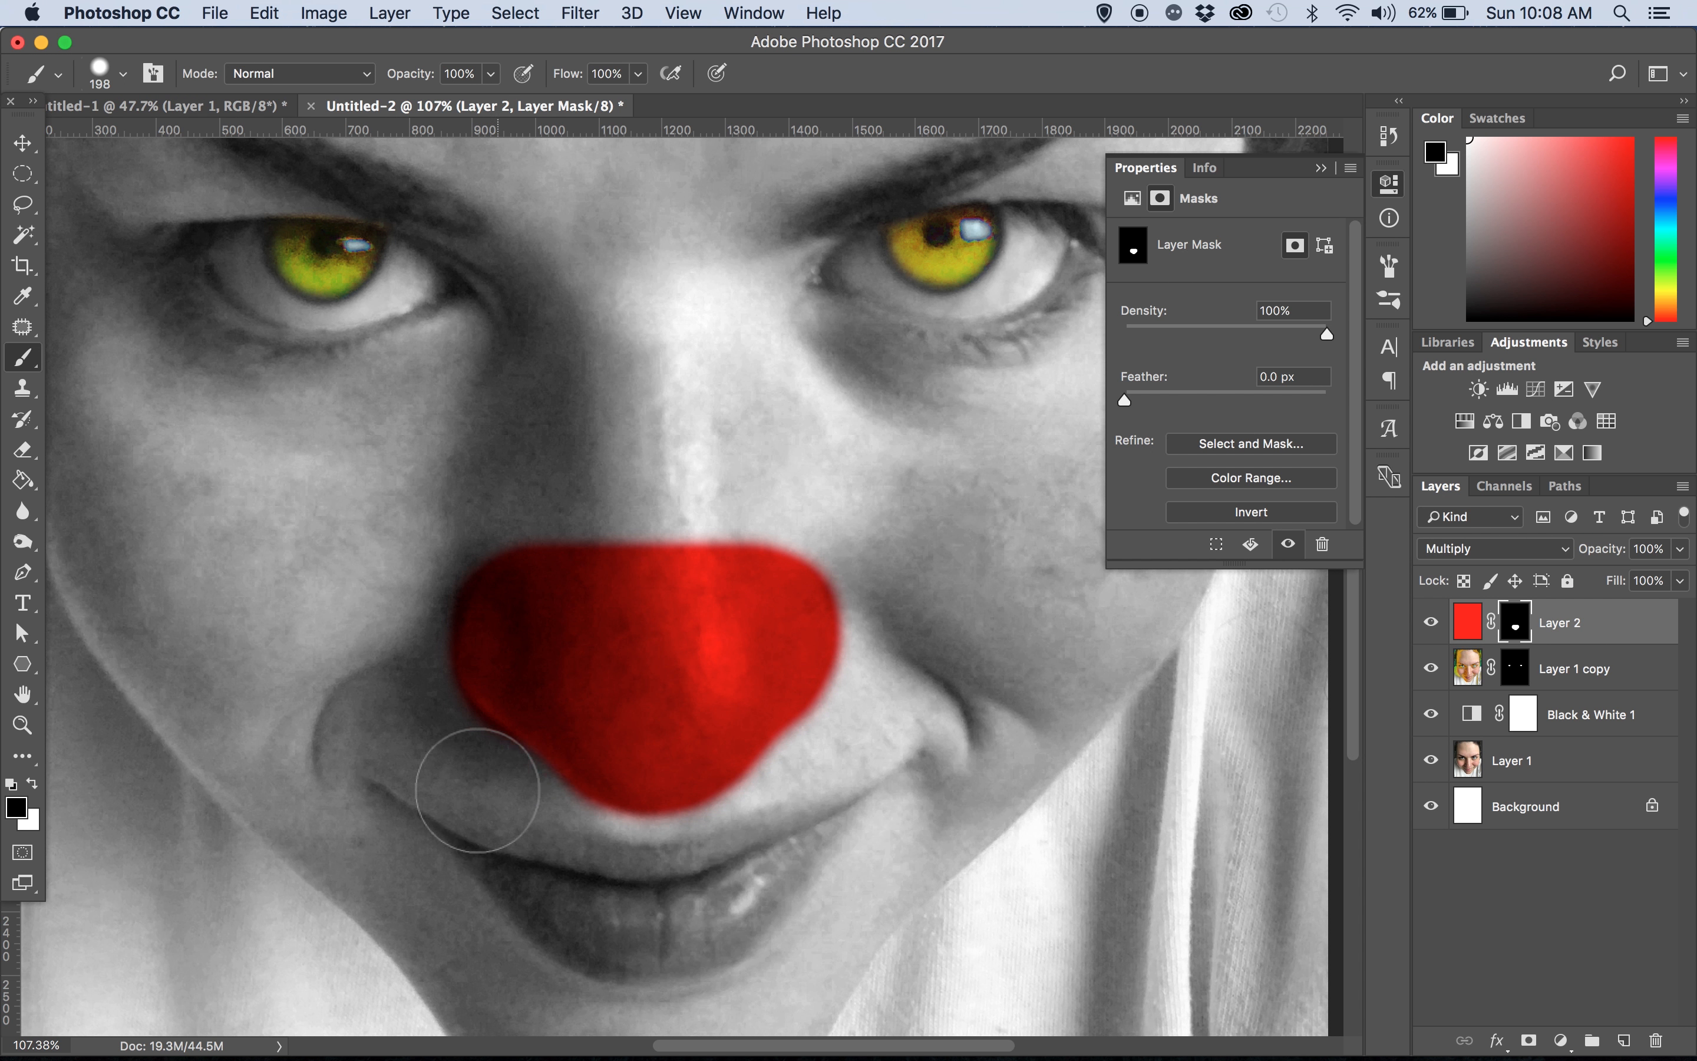
mouse_move(425, 556)
left_mouse_down()
mouse_move(412, 742)
mouse_move(395, 675)
mouse_move(440, 755)
left_mouse_up()
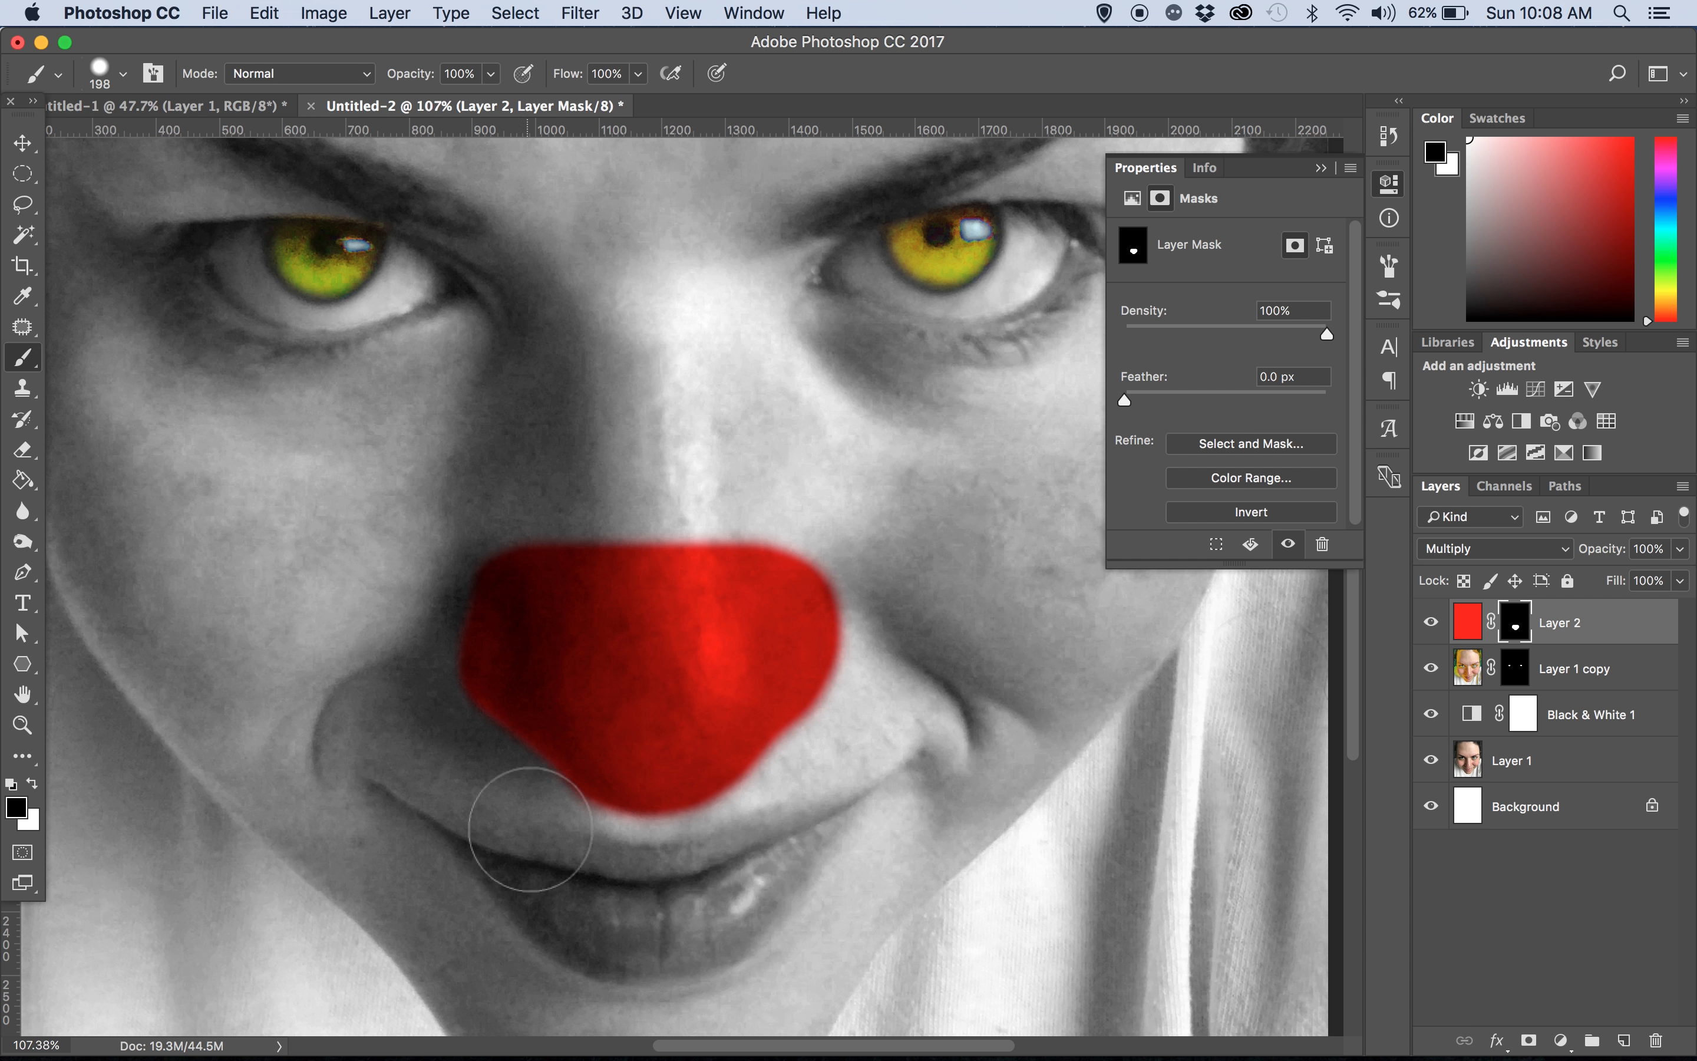
mouse_move(530, 829)
left_mouse_down()
mouse_move(673, 862)
mouse_move(887, 666)
left_mouse_up()
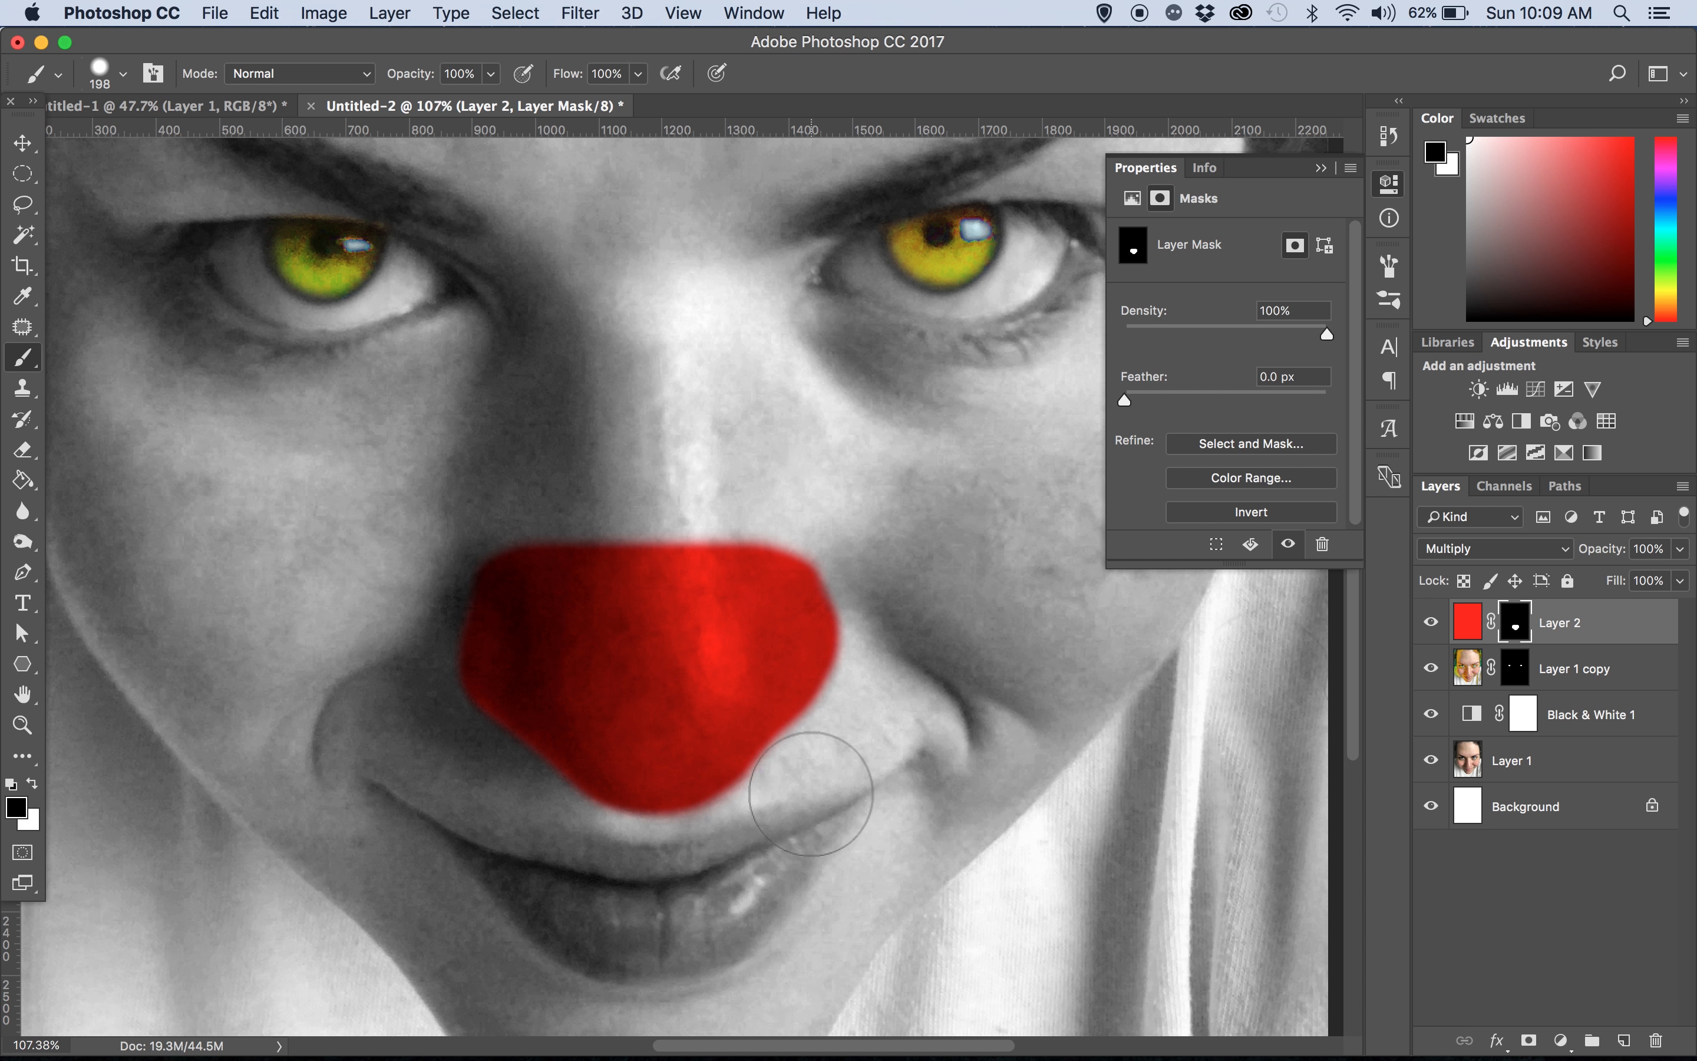
Soften the brush and paint on the mask to reshape the red nose's upper edge with a central dip
left_click(122, 74)
left_click(228, 202)
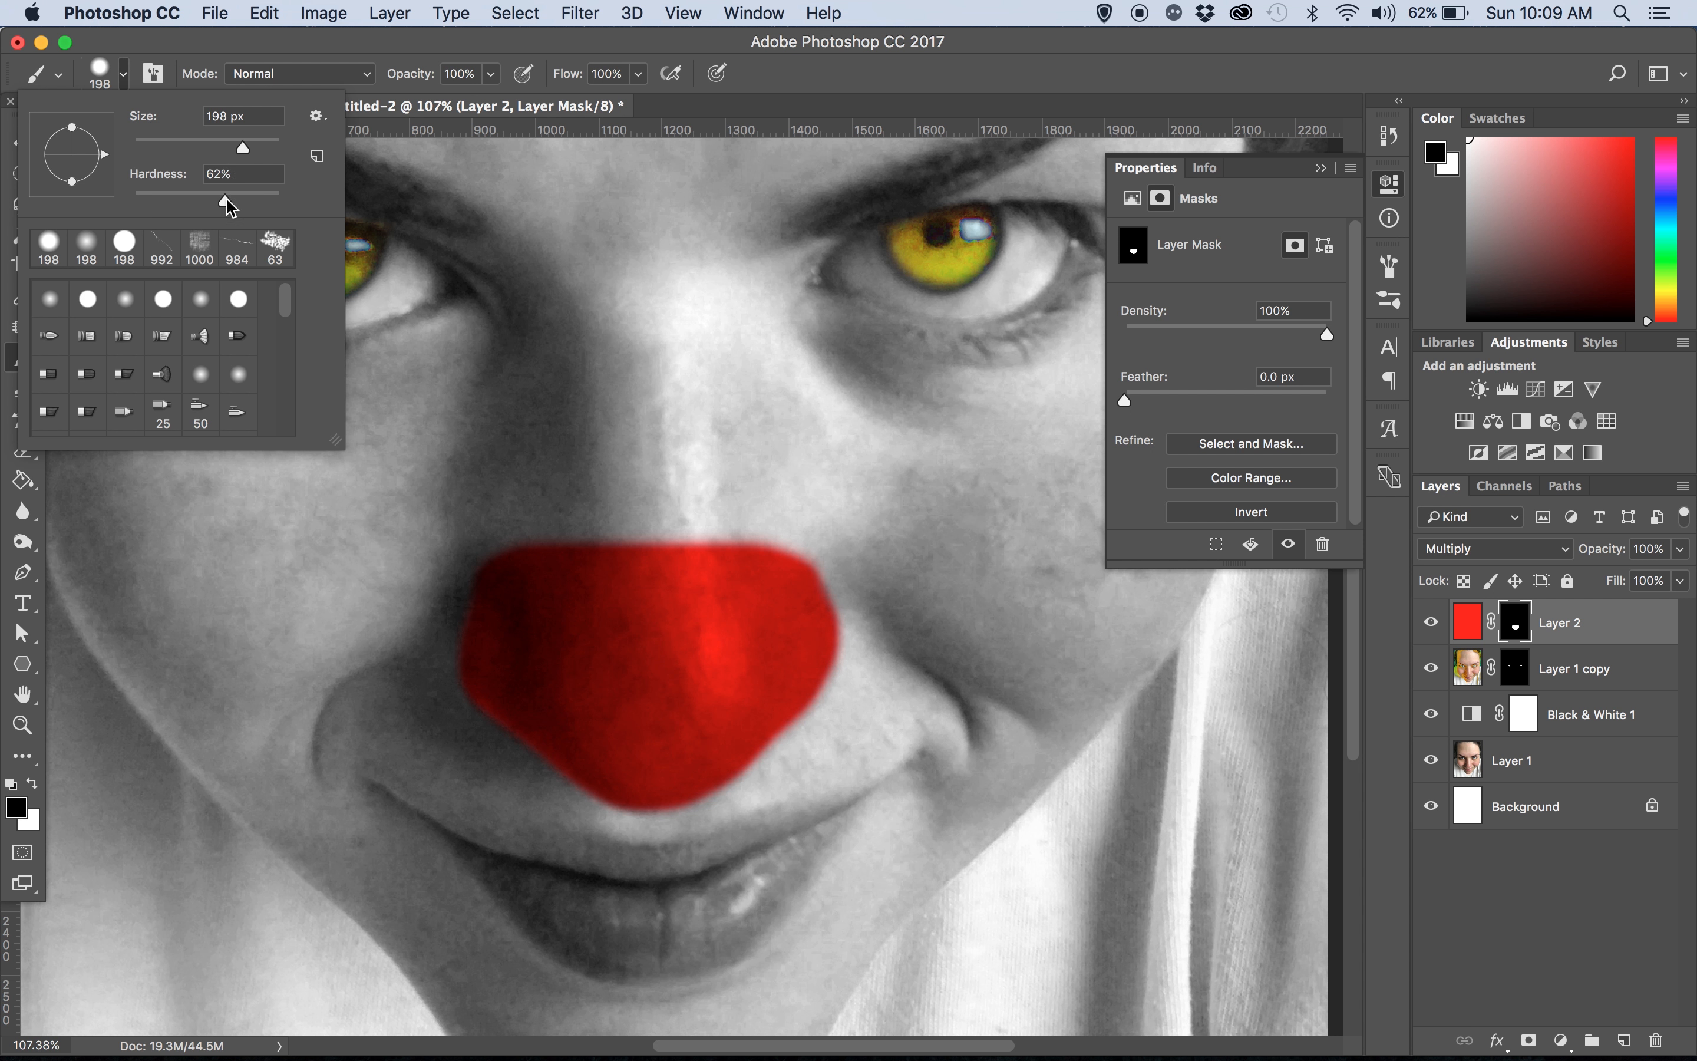
mouse_move(617, 523)
left_mouse_down()
mouse_move(674, 525)
mouse_move(677, 553)
mouse_move(759, 526)
mouse_move(667, 561)
mouse_move(723, 556)
left_mouse_up()
key("super+z")
left_click(30, 785)
mouse_move(549, 638)
left_mouse_down()
mouse_move(752, 649)
mouse_move(670, 670)
left_mouse_up()
scroll(779, 639, "down", 3)
scroll(709, 788, "down", 2)
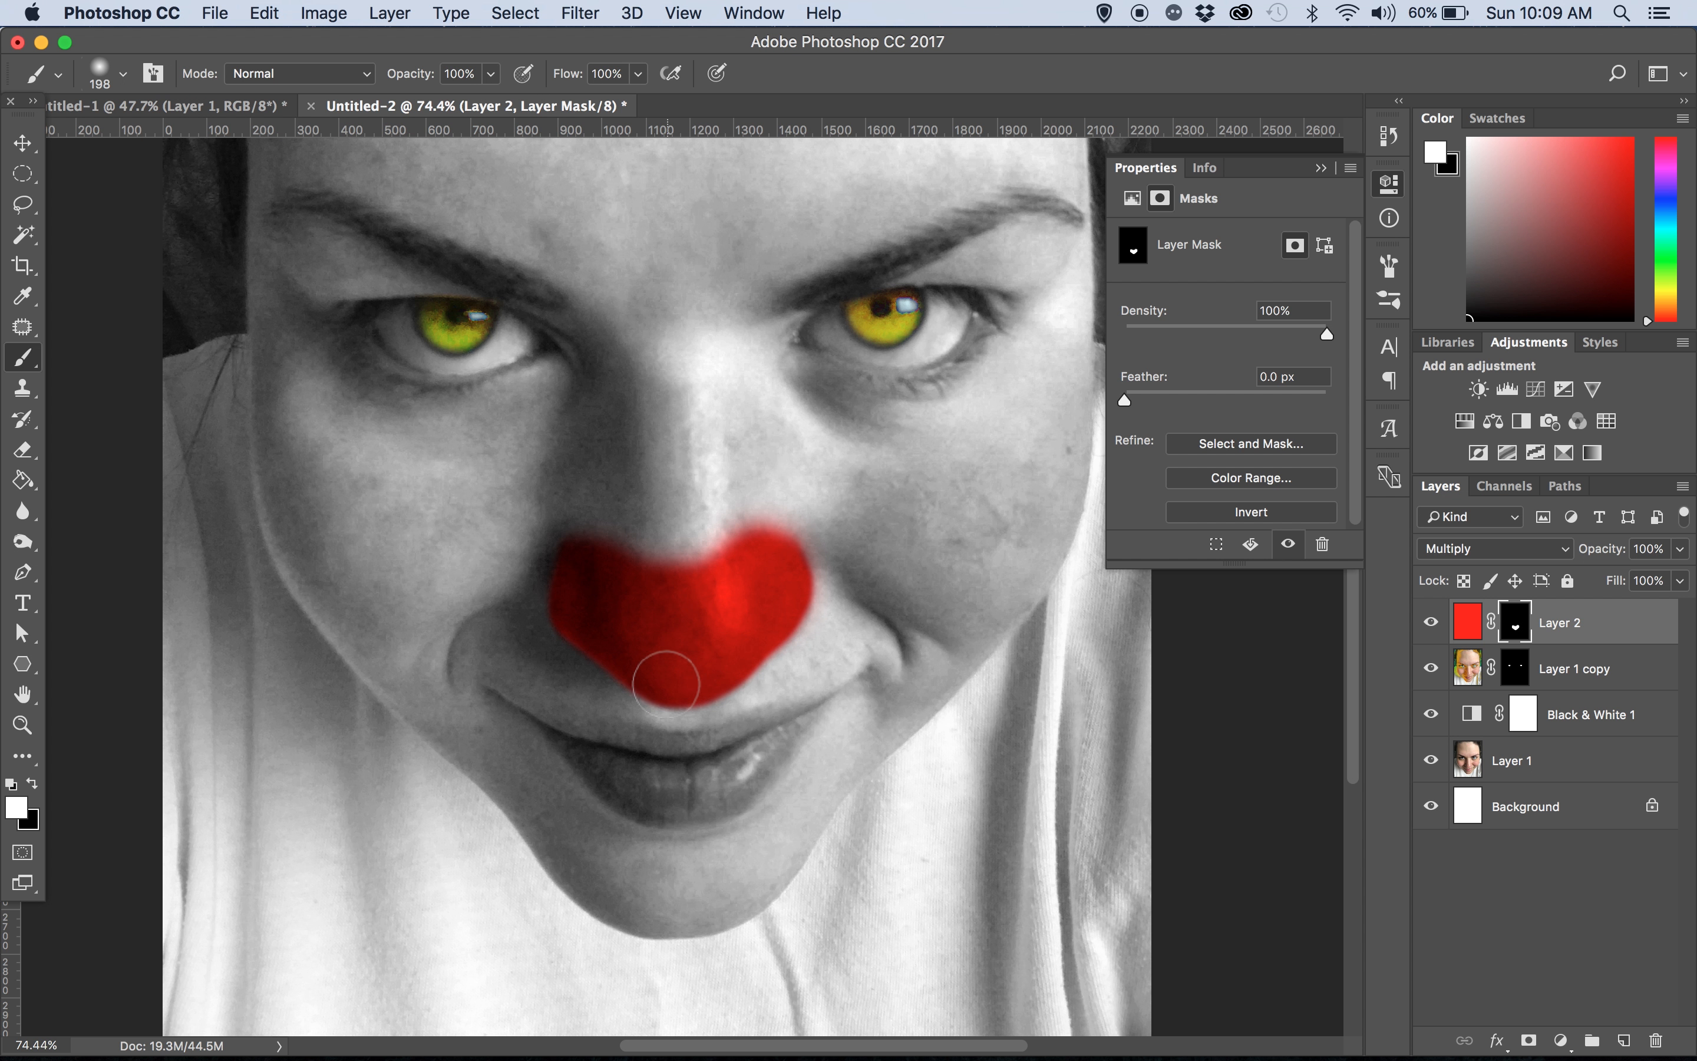
Compare with the It (2017) clown reference and paint black on the mask to lower and level the nose's upper edge
key("ctrl+Up")
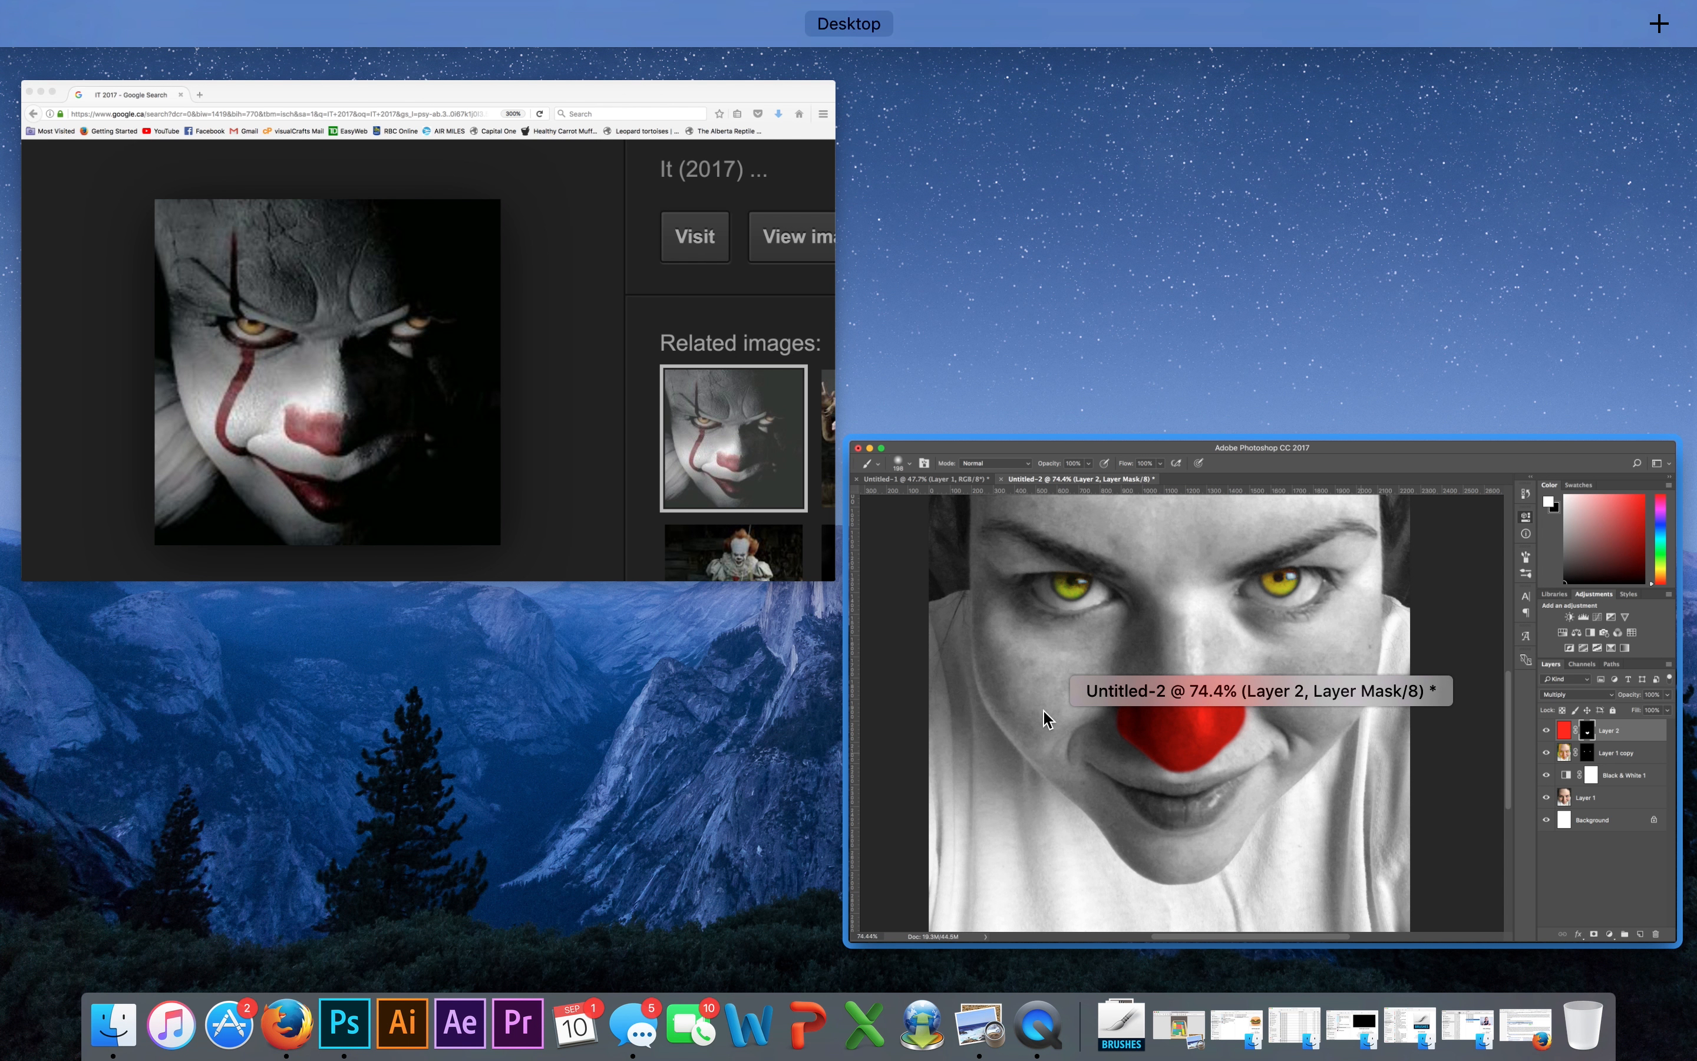
left_click(1039, 730)
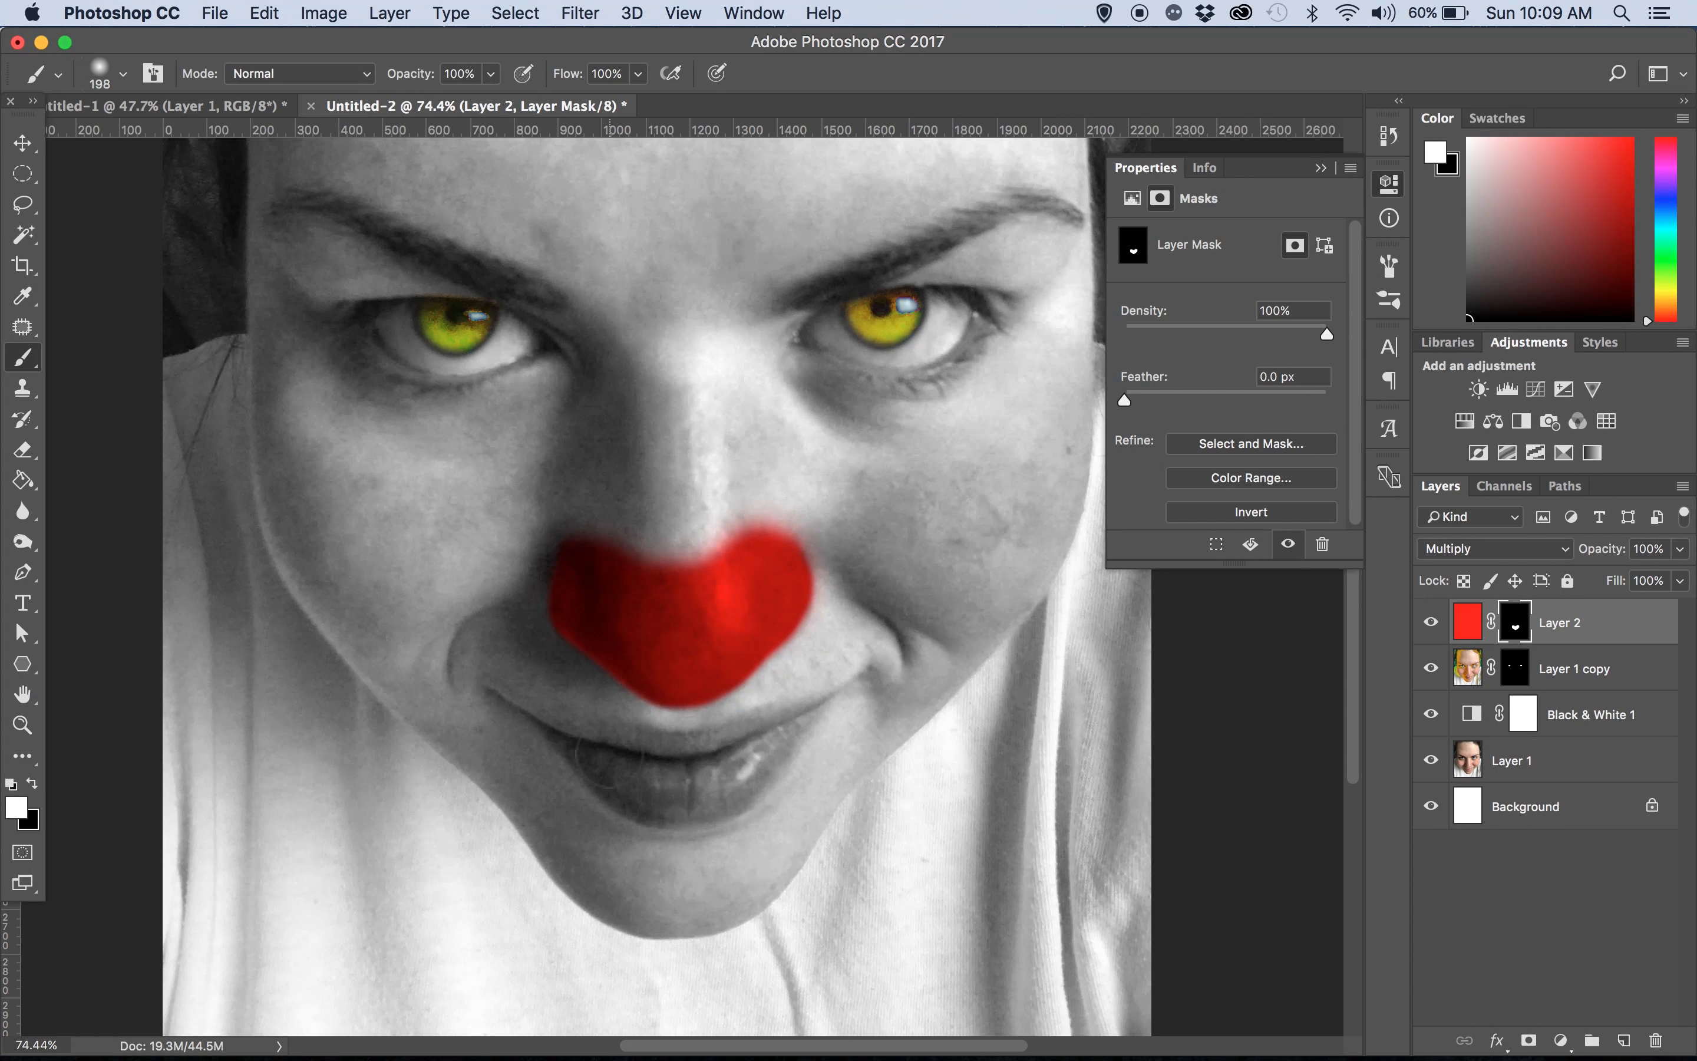
key("x")
mouse_move(575, 540)
left_mouse_down()
mouse_move(617, 505)
mouse_move(743, 547)
mouse_move(742, 522)
mouse_move(716, 548)
mouse_move(778, 535)
left_mouse_up()
key("ctrl+Up")
left_click(1068, 700)
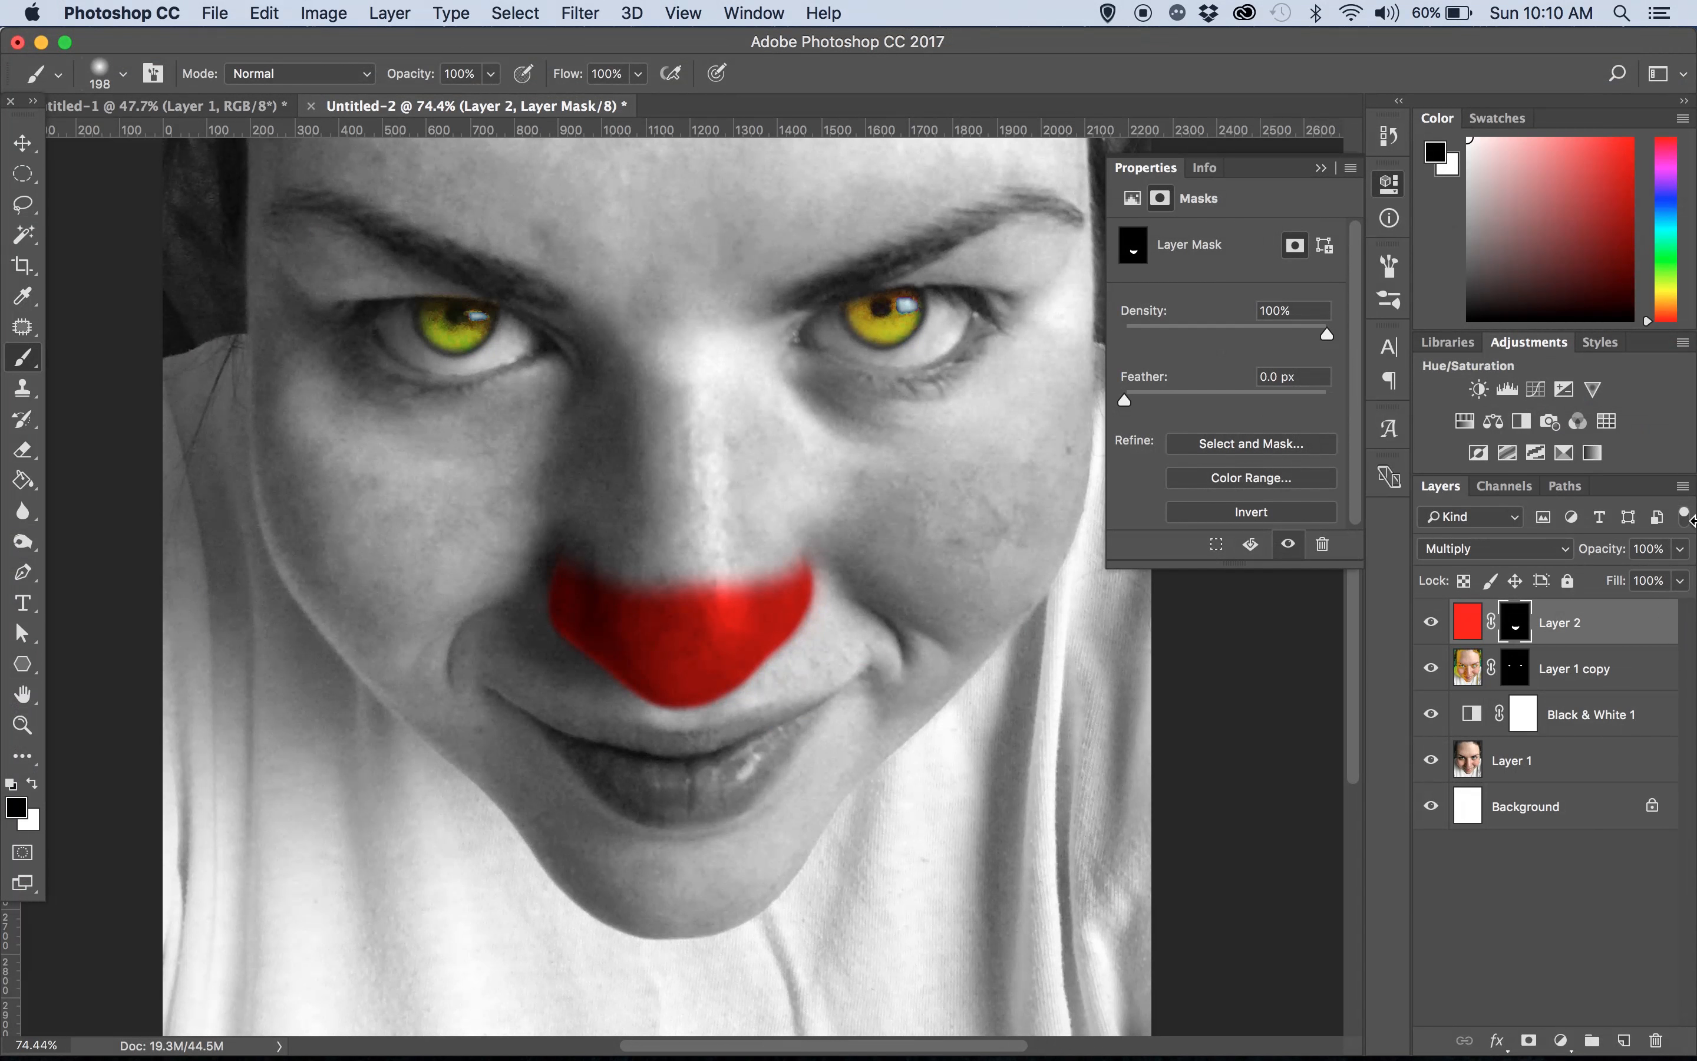
Lower Layer 2's opacity to 76% and duplicate the layer
left_click(1680, 548)
left_click_drag(1685, 576, 1645, 586)
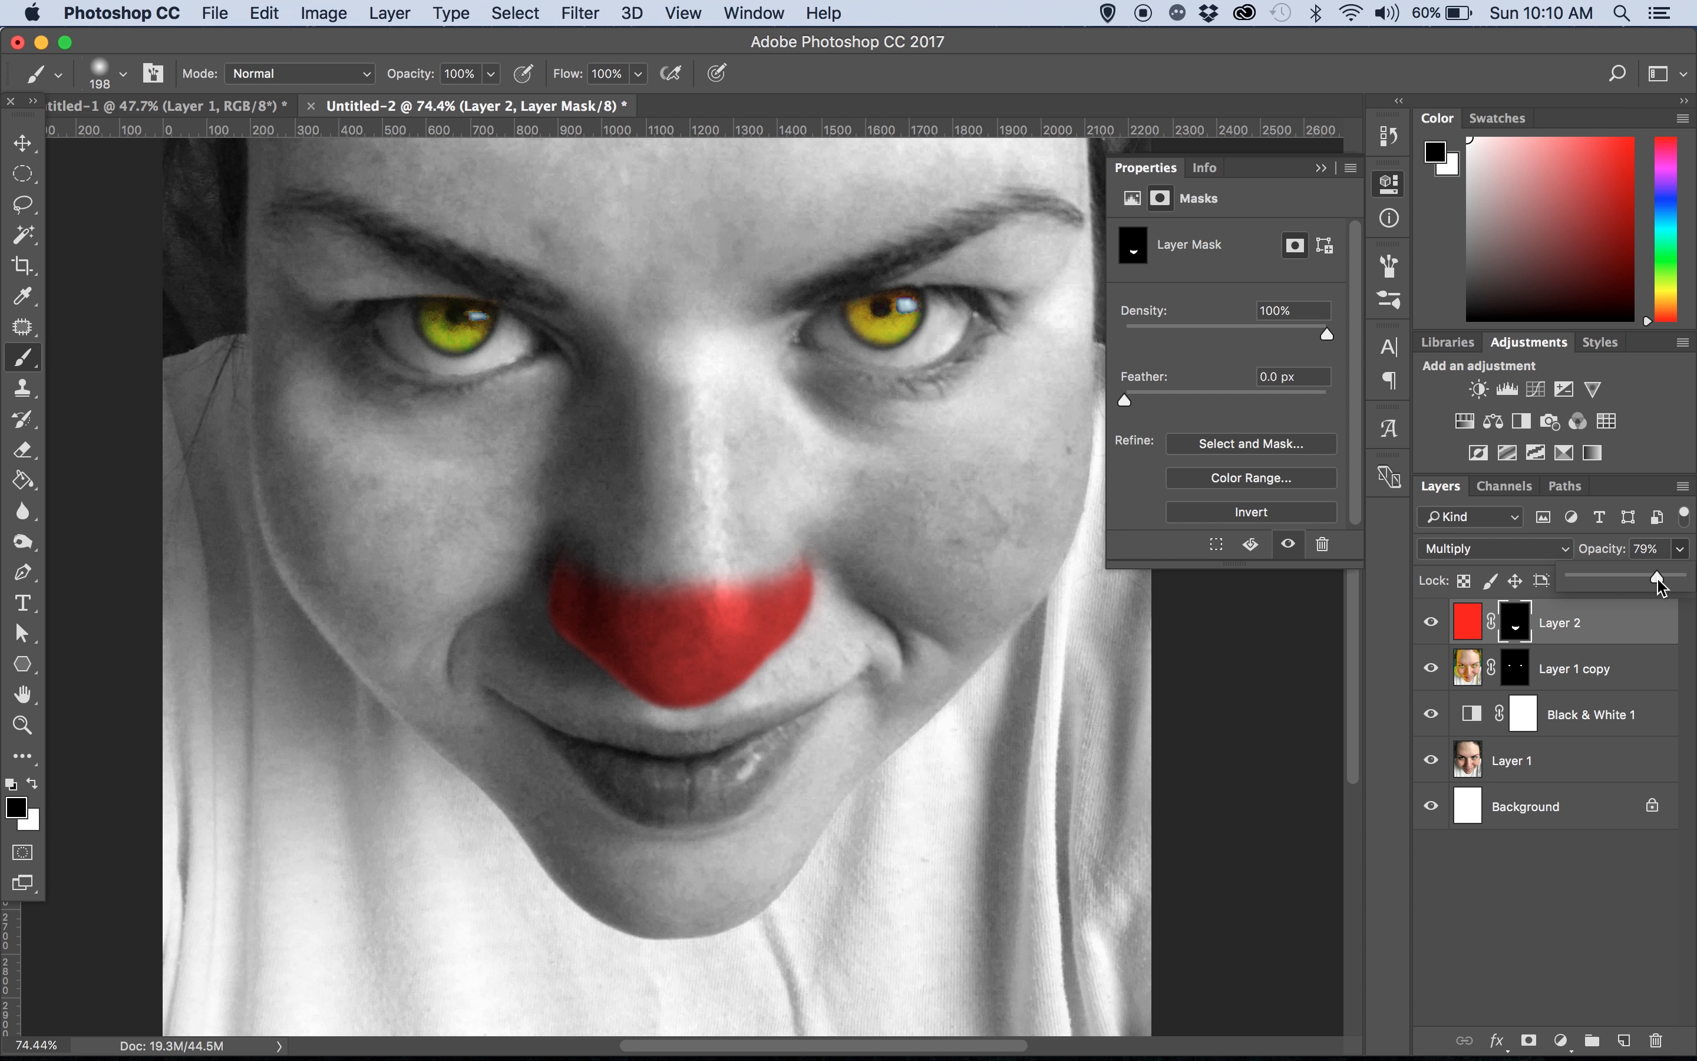
left_click(1617, 631)
key("super+j")
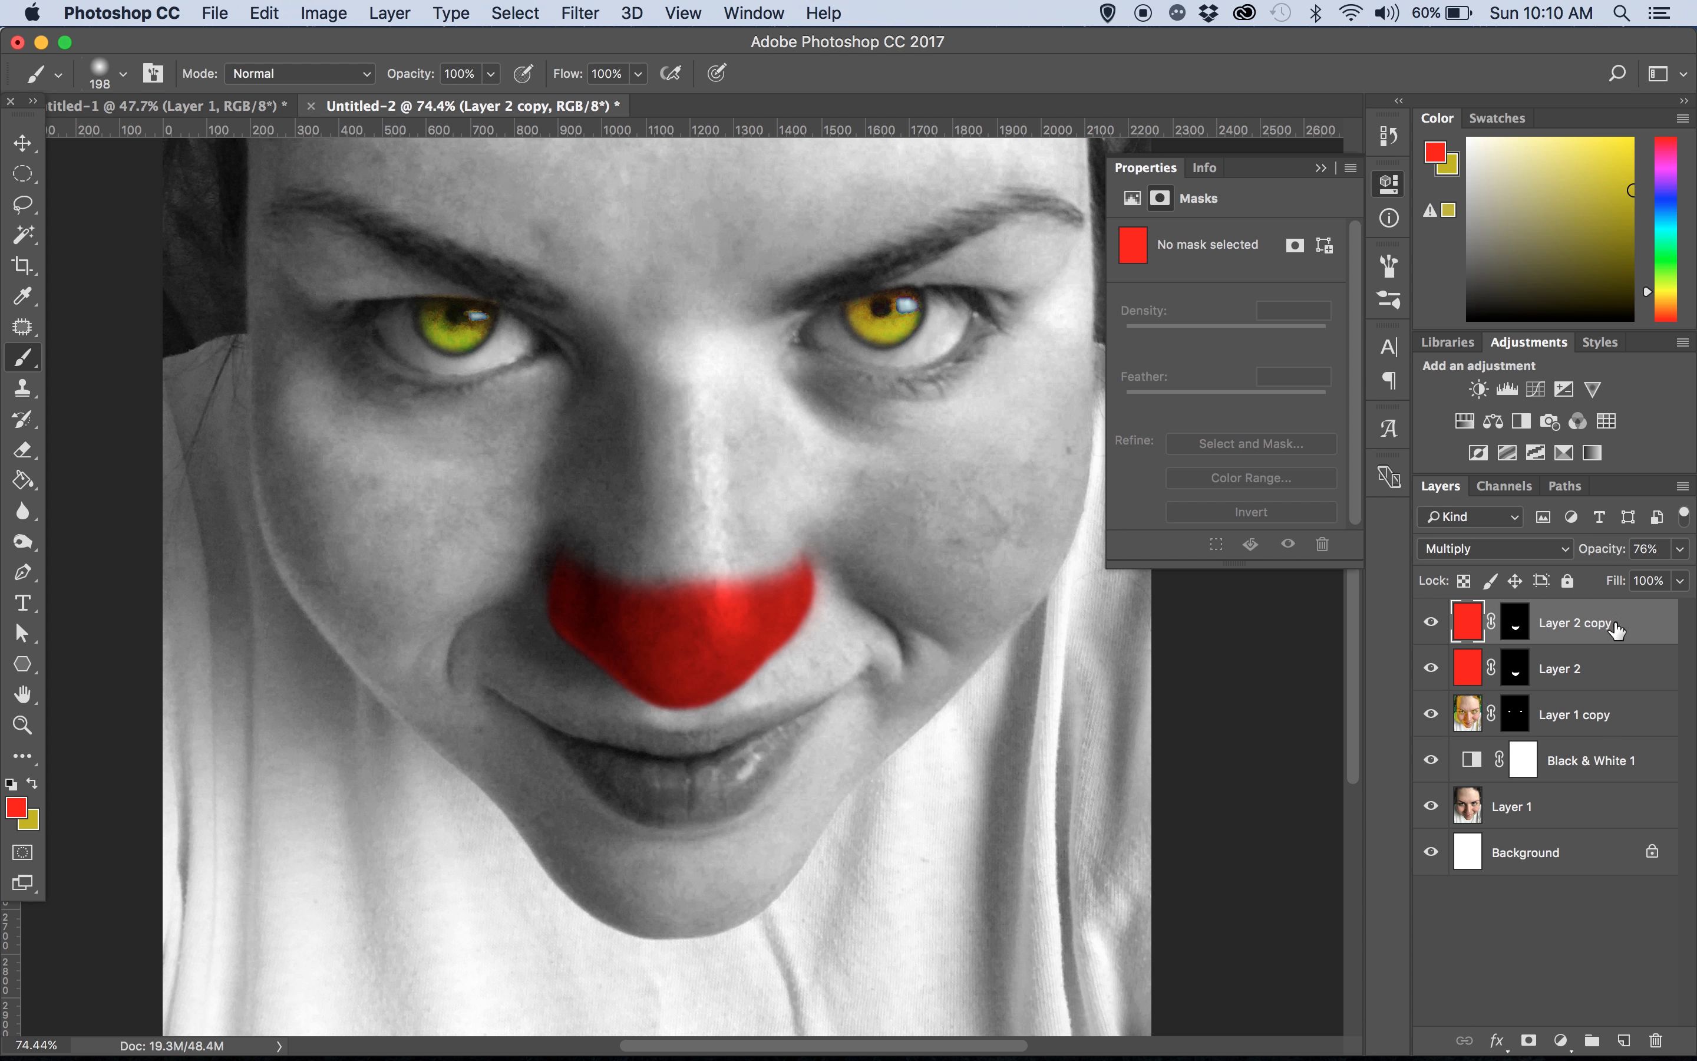
Reduce the duplicate layer's opacity and fill the layer with dark red
left_click(1676, 548)
left_click_drag(1652, 578, 1606, 581)
left_click(1460, 622)
left_click(16, 806)
left_click_drag(1392, 288, 1391, 428)
left_click(1603, 269)
key("g")
left_click(604, 497)
Balance the two reds against the clown reference, setting Layer 2 copy's opacity to 50% and Layer 2's to 48%
left_click(1431, 667)
left_click(1431, 668)
left_click(1680, 548)
mouse_move(1605, 577)
left_mouse_down()
mouse_move(1665, 578)
mouse_move(1627, 579)
left_mouse_up()
key("ctrl+Up")
key("ctrl+Up")
left_click(1597, 577)
left_click(1601, 671)
left_click(1606, 621)
left_click(1677, 547)
key("ctrl+Up")
key("ctrl+Up")
Paint white on the Layer 2 copy mask with a soft 348 px brush to feather the nose's upper edge
left_click(22, 357)
key("super+backslash")
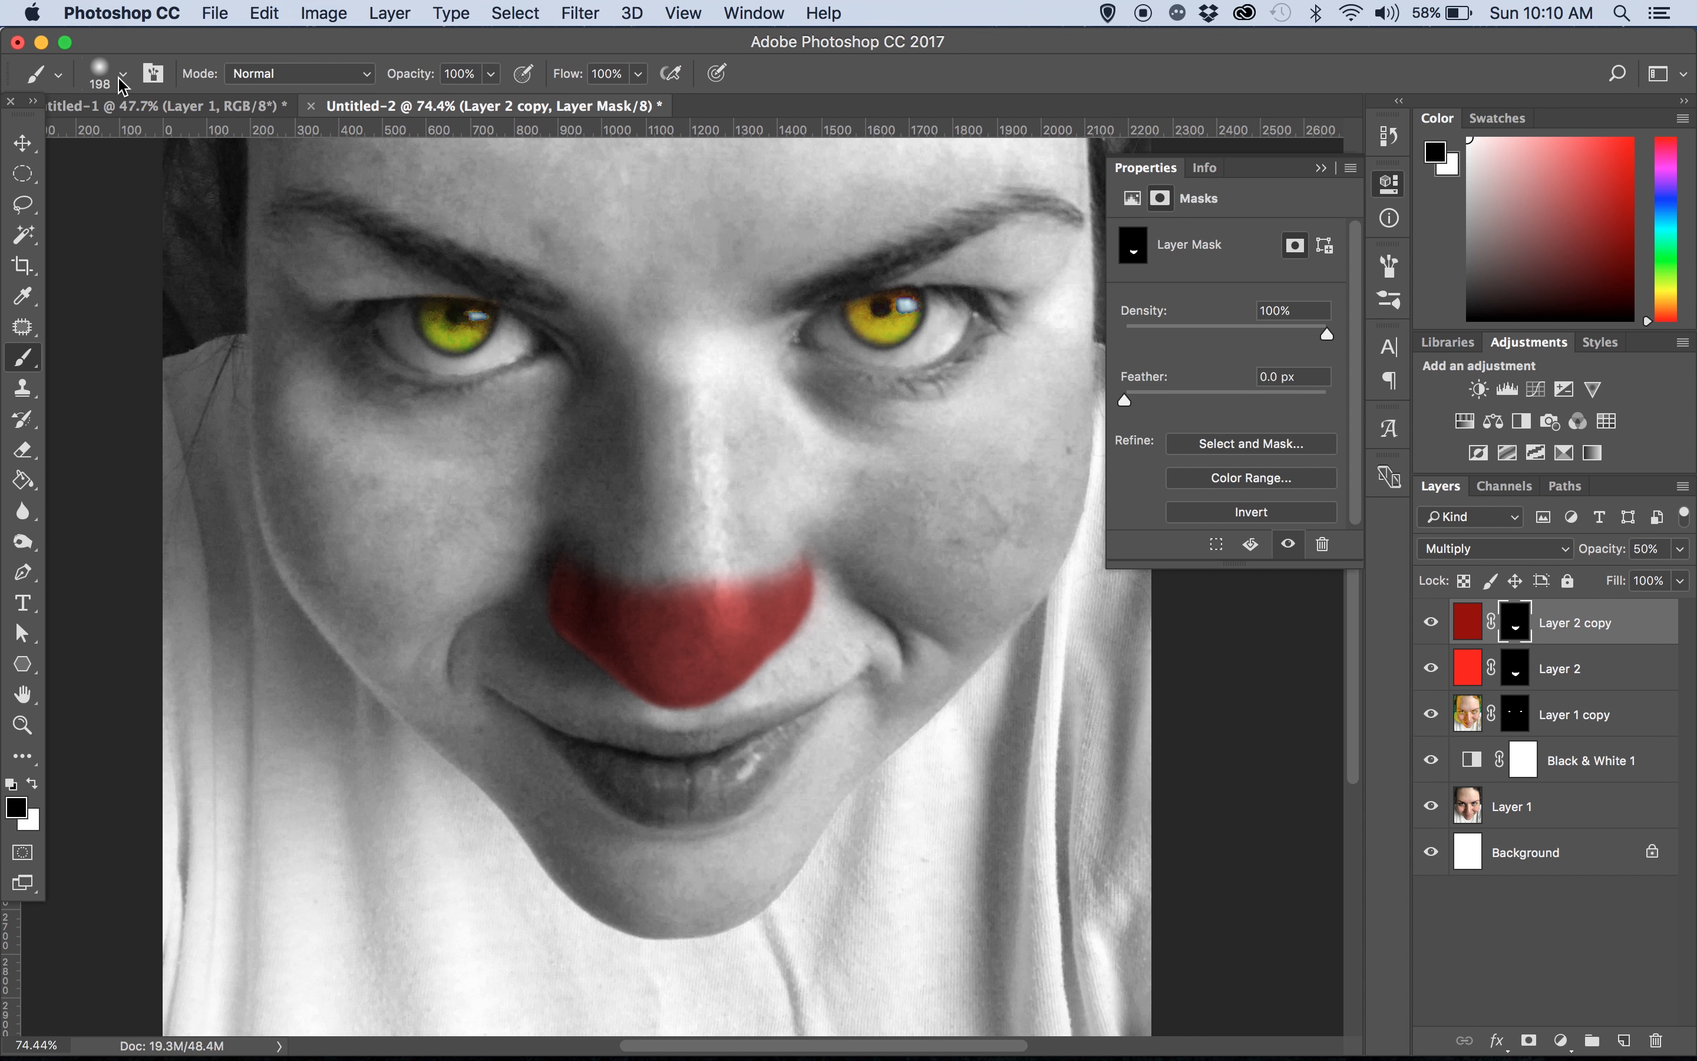
left_click(122, 73)
left_click(752, 604)
key("super+z")
left_click(30, 784)
left_click_drag(674, 617, 760, 611)
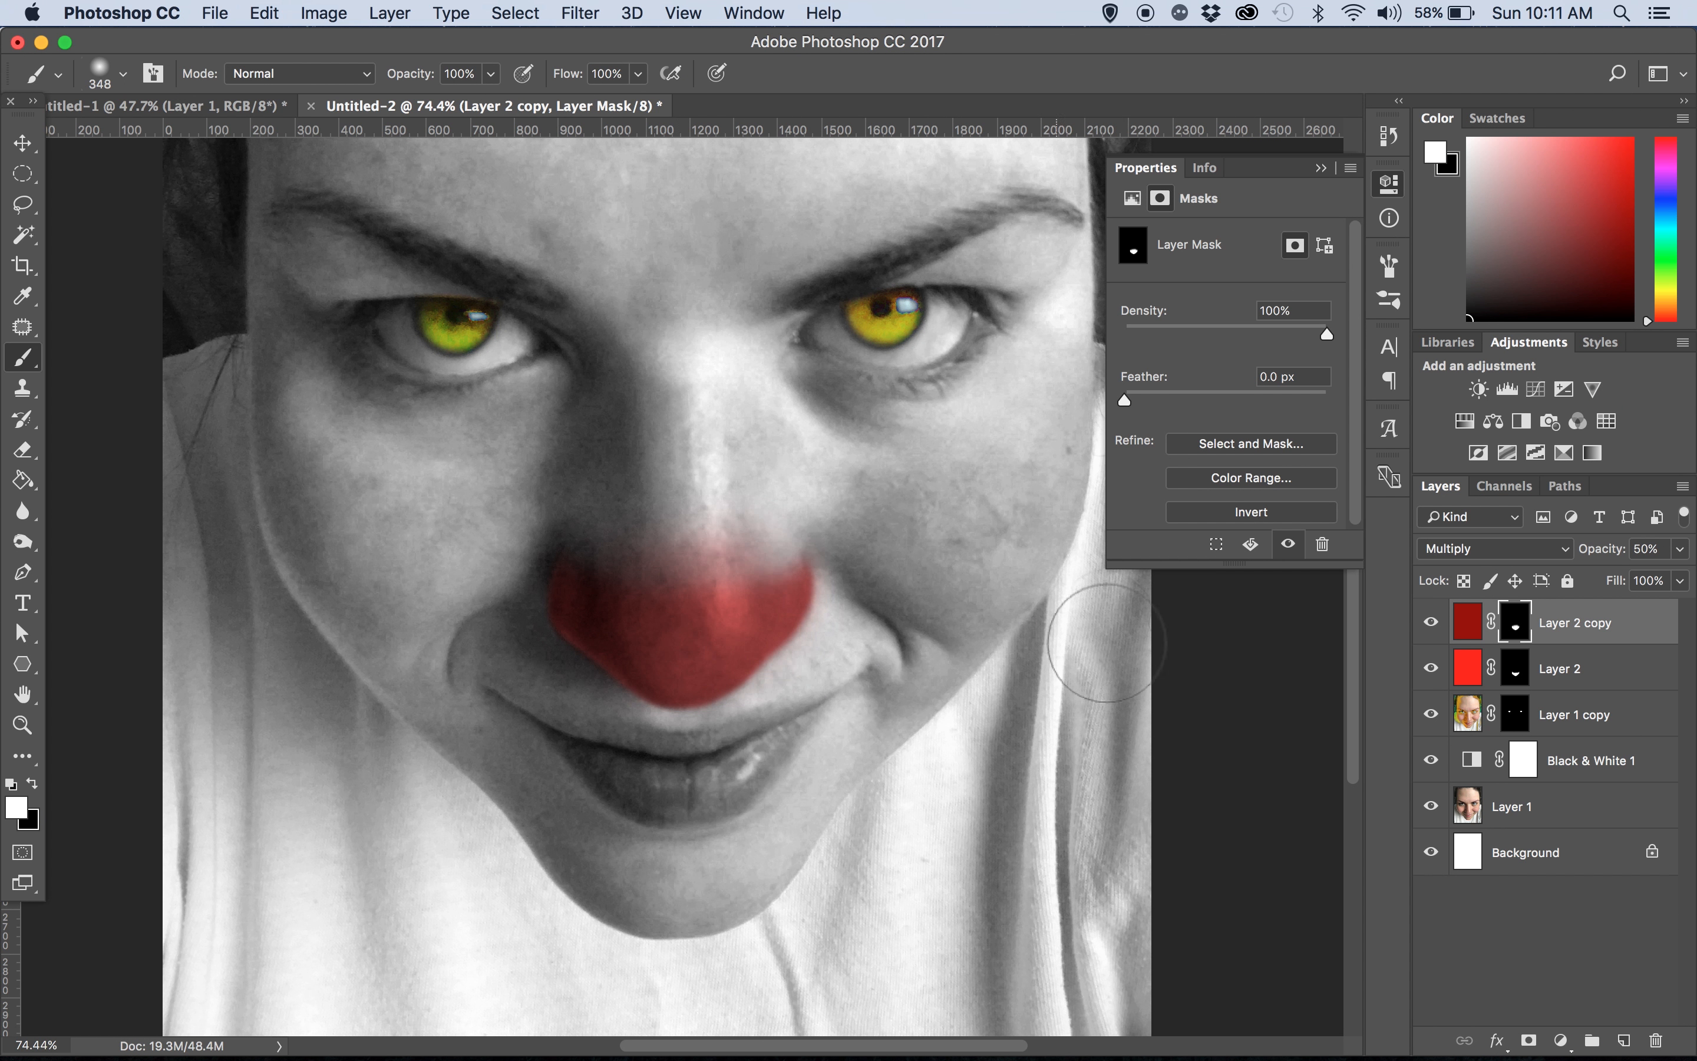
Refine the nose's upper edge on the Layer 2 mask with a soft 153 px brush, dabbing black on its upper corners
left_click(1559, 667)
left_click(13, 784)
left_click(1515, 667)
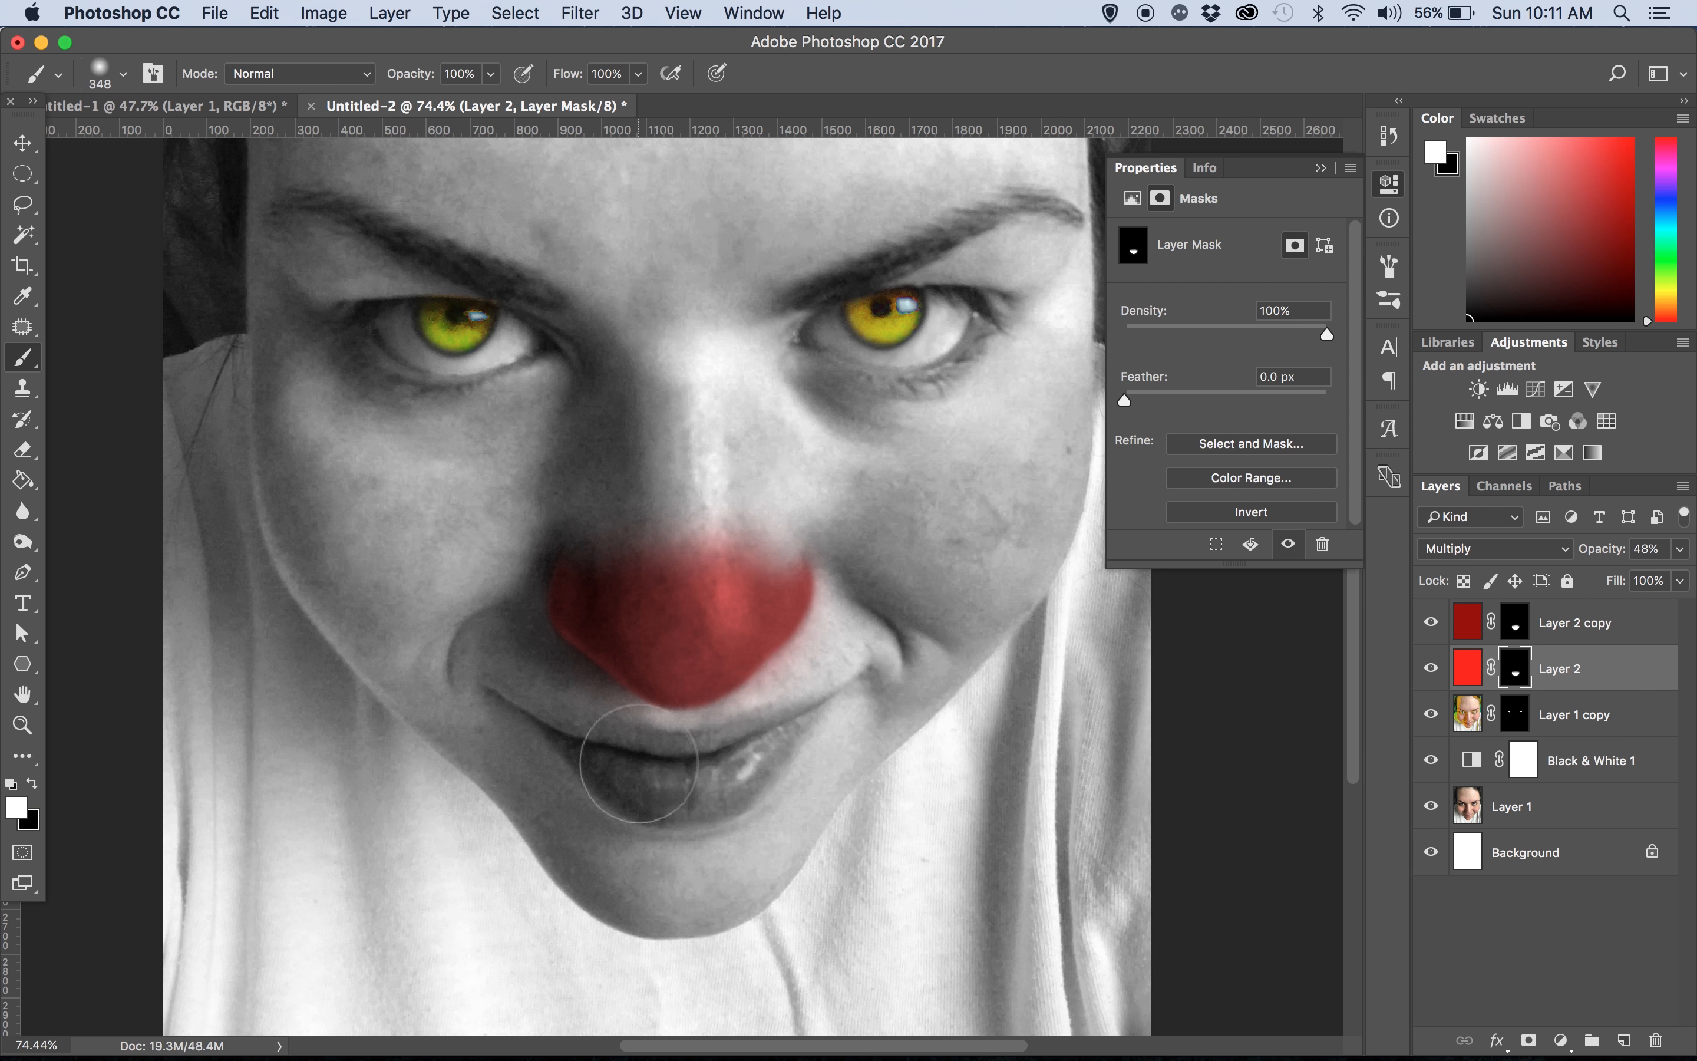
scroll(644, 776, "down", 4)
scroll(718, 613, "up", 3)
left_click(122, 74)
left_click_drag(247, 148, 225, 148)
left_click(736, 603)
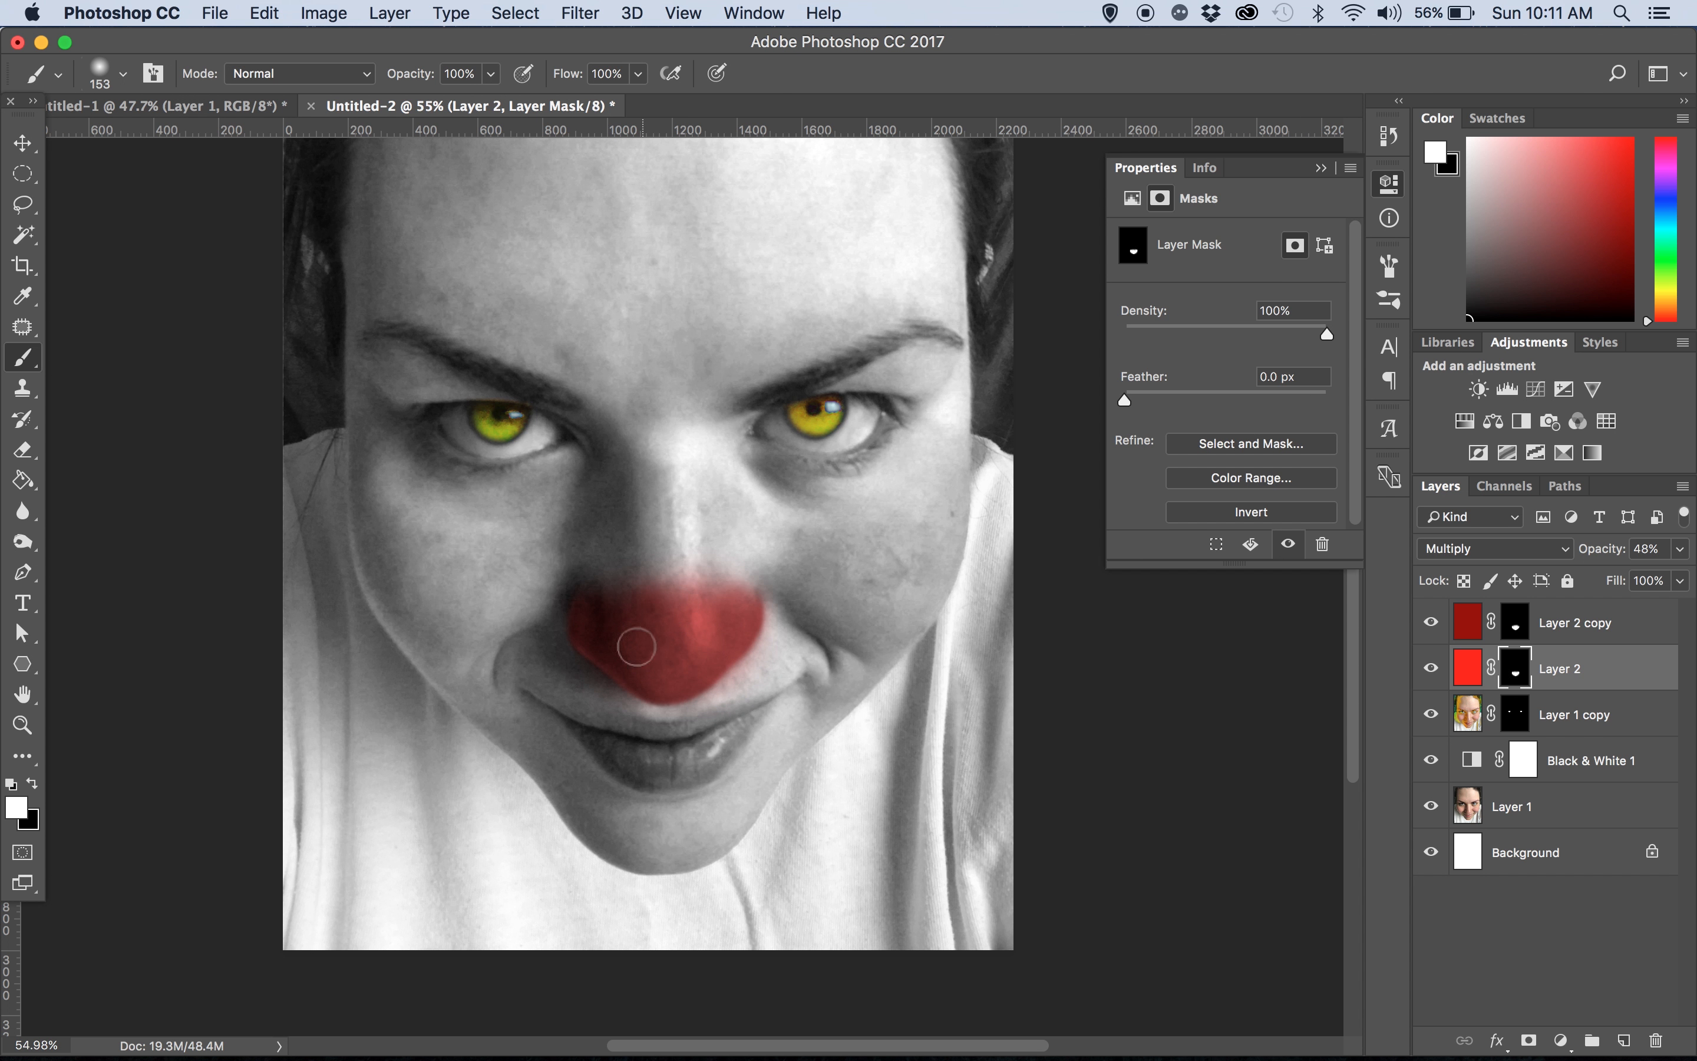
key("x")
left_click(623, 580)
left_click(730, 582)
scroll(1094, 372, "up", 3)
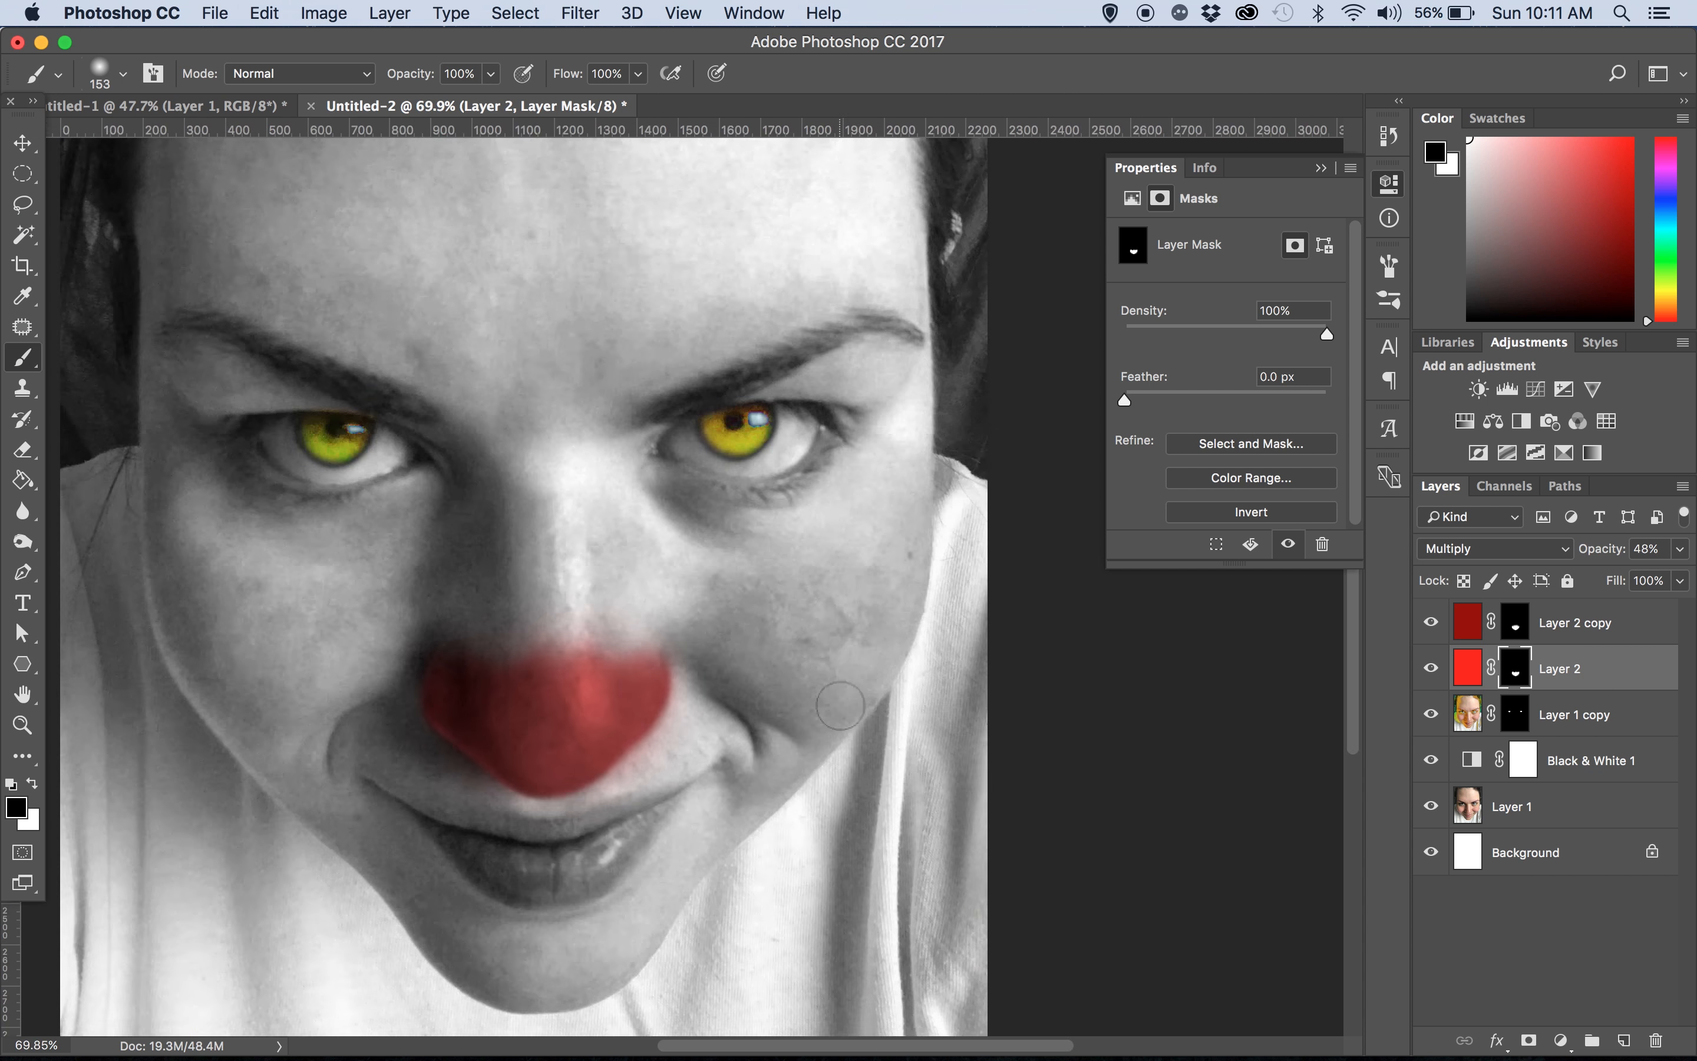
Check the clown reference and paint black with a harder 153 px brush around the nose's sides on the Layer 2 mask
key("ctrl+Up")
left_click(943, 576)
scroll(623, 701, "up", 5)
left_click(624, 701)
left_click(122, 74)
left_click(210, 208)
mouse_move(598, 679)
left_mouse_down()
mouse_move(684, 667)
mouse_move(703, 608)
mouse_move(286, 738)
left_mouse_up()
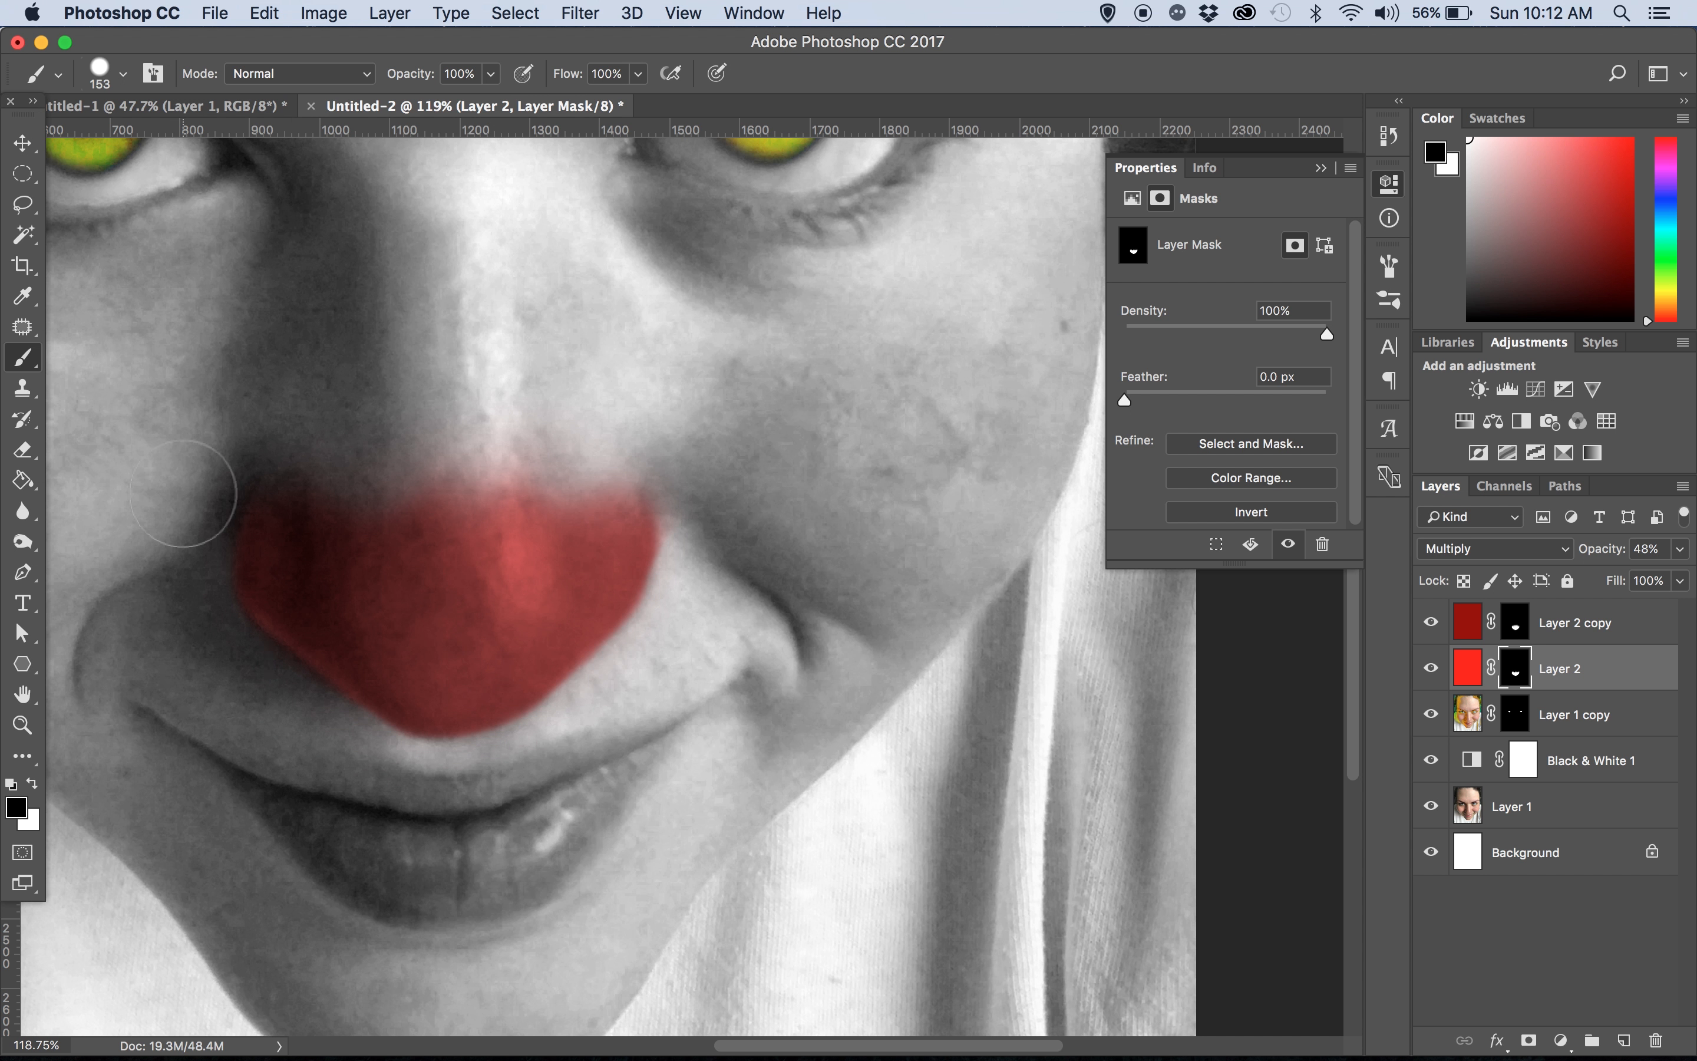
scroll(349, 765, "down", 5)
scroll(538, 795, "up", 5)
scroll(537, 795, "down", 3)
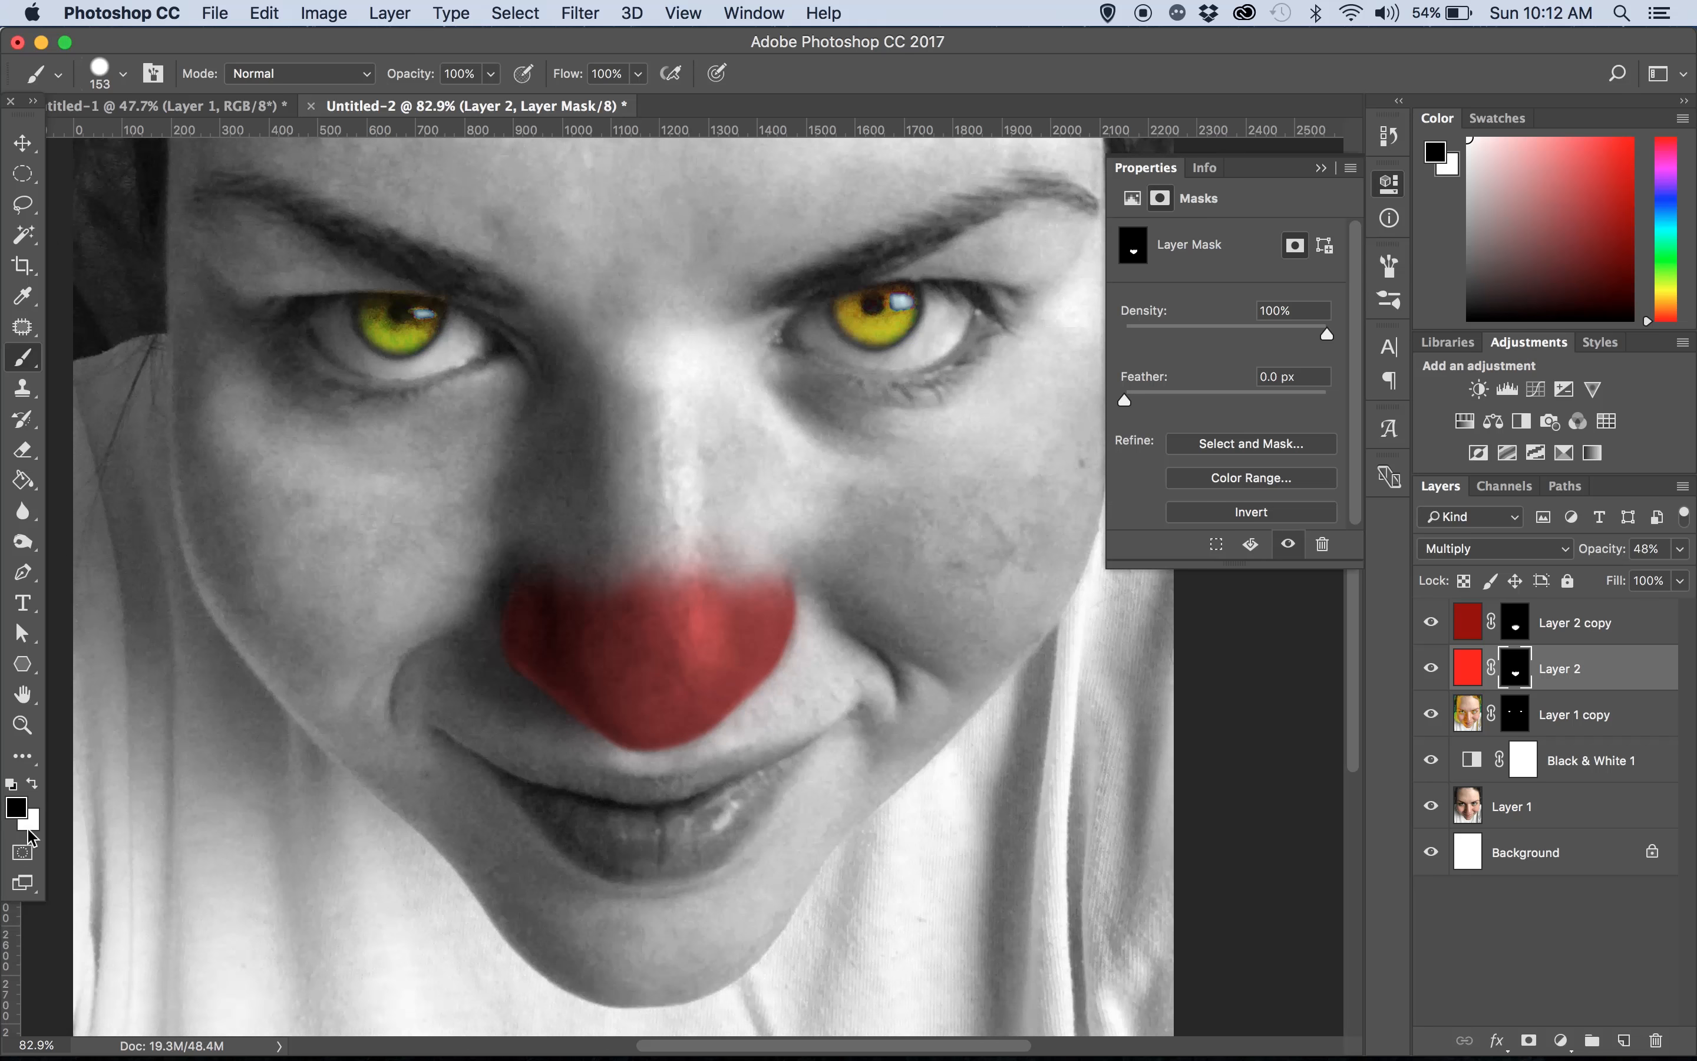
Add a new empty layer above Layer 2 copy and make black the foreground colour
key("x")
key("alt+bracketright")
scroll(639, 696, "down", 2)
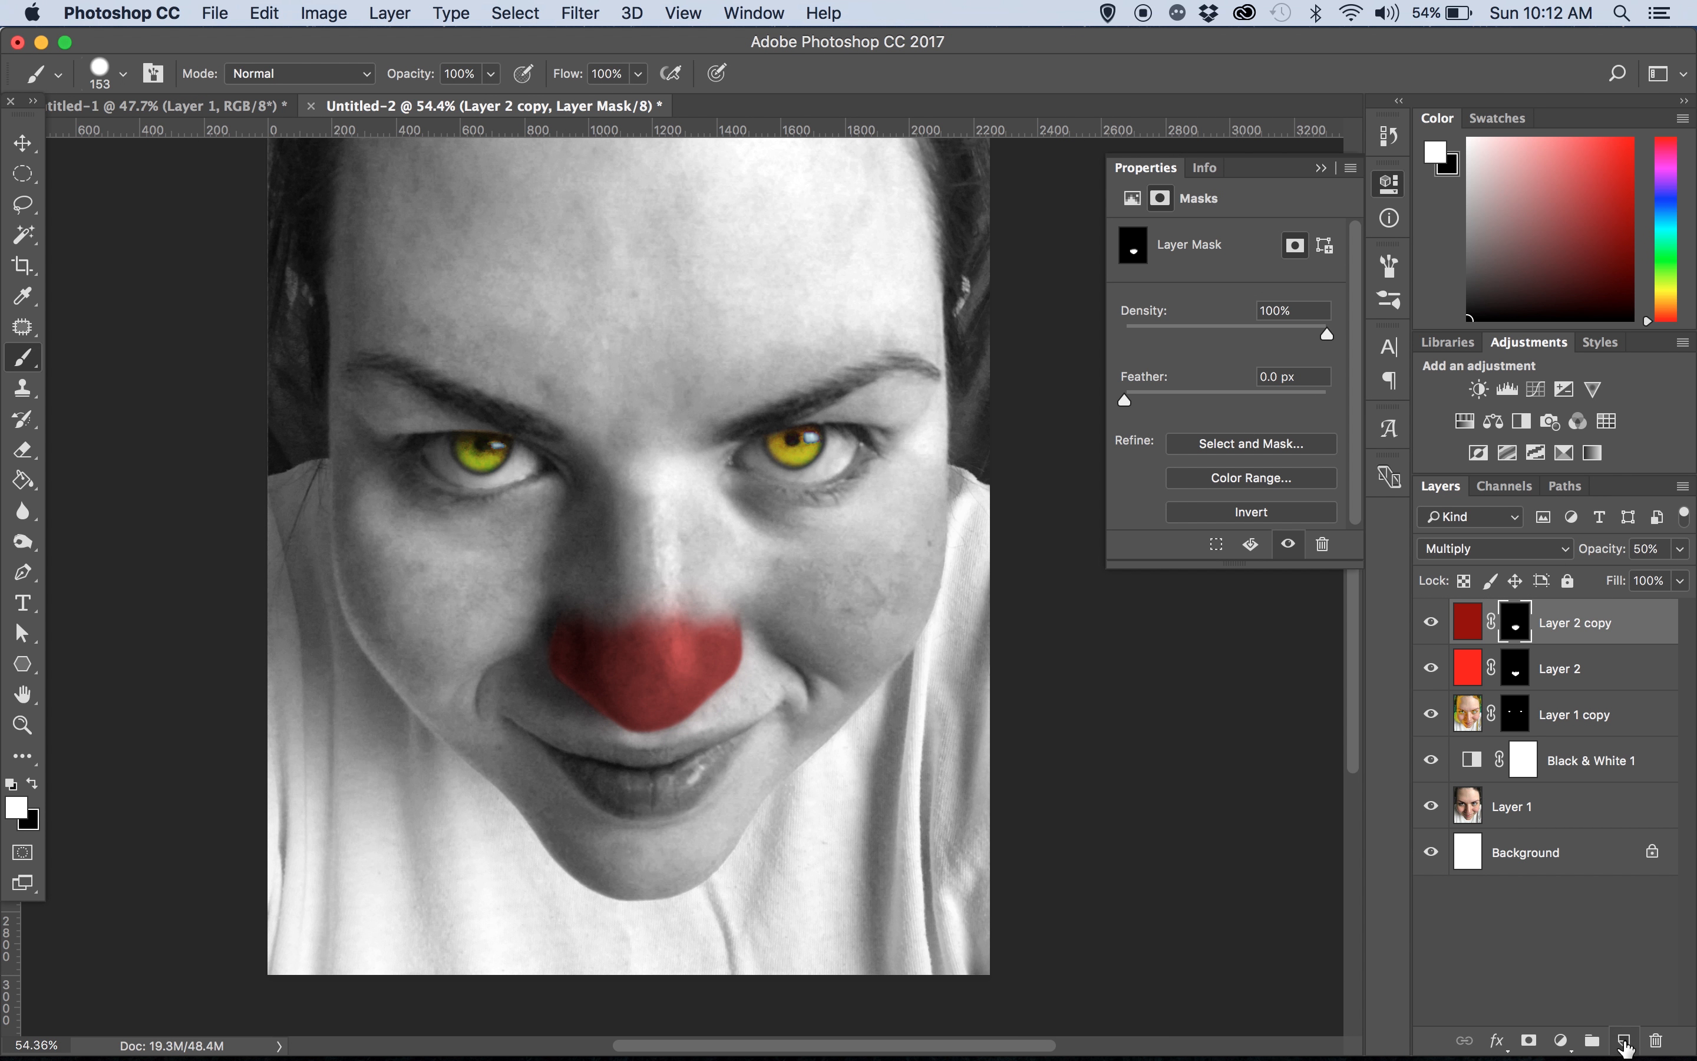
left_click(1624, 1041)
key("x")
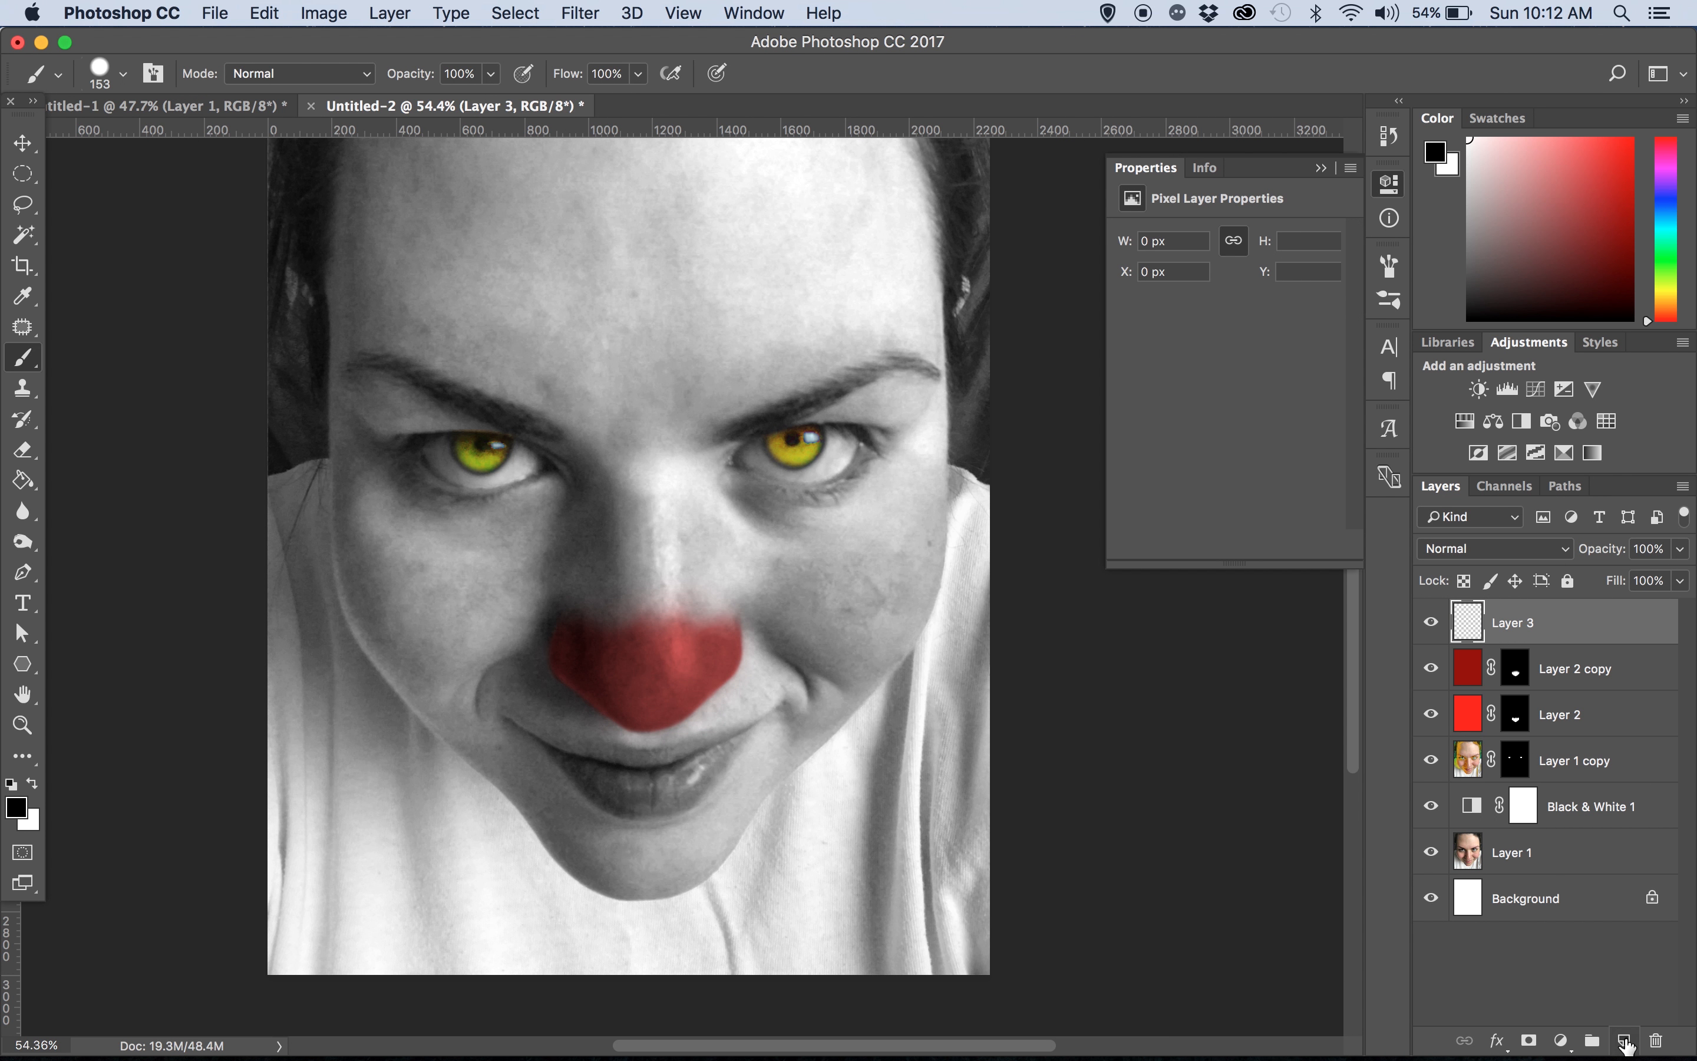
Fill the empty Layer 3 with a deep red, a darker shade of the nose's bright red
left_click(16, 812)
left_click(1394, 284)
left_click_drag(1303, 350, 1366, 282)
left_click(1395, 437)
left_click(1602, 270)
left_click(23, 480)
left_click(337, 597)
Darken the foreground colour to 4b0000 and refill Layer 3 with it
left_click(15, 807)
left_click(1395, 493)
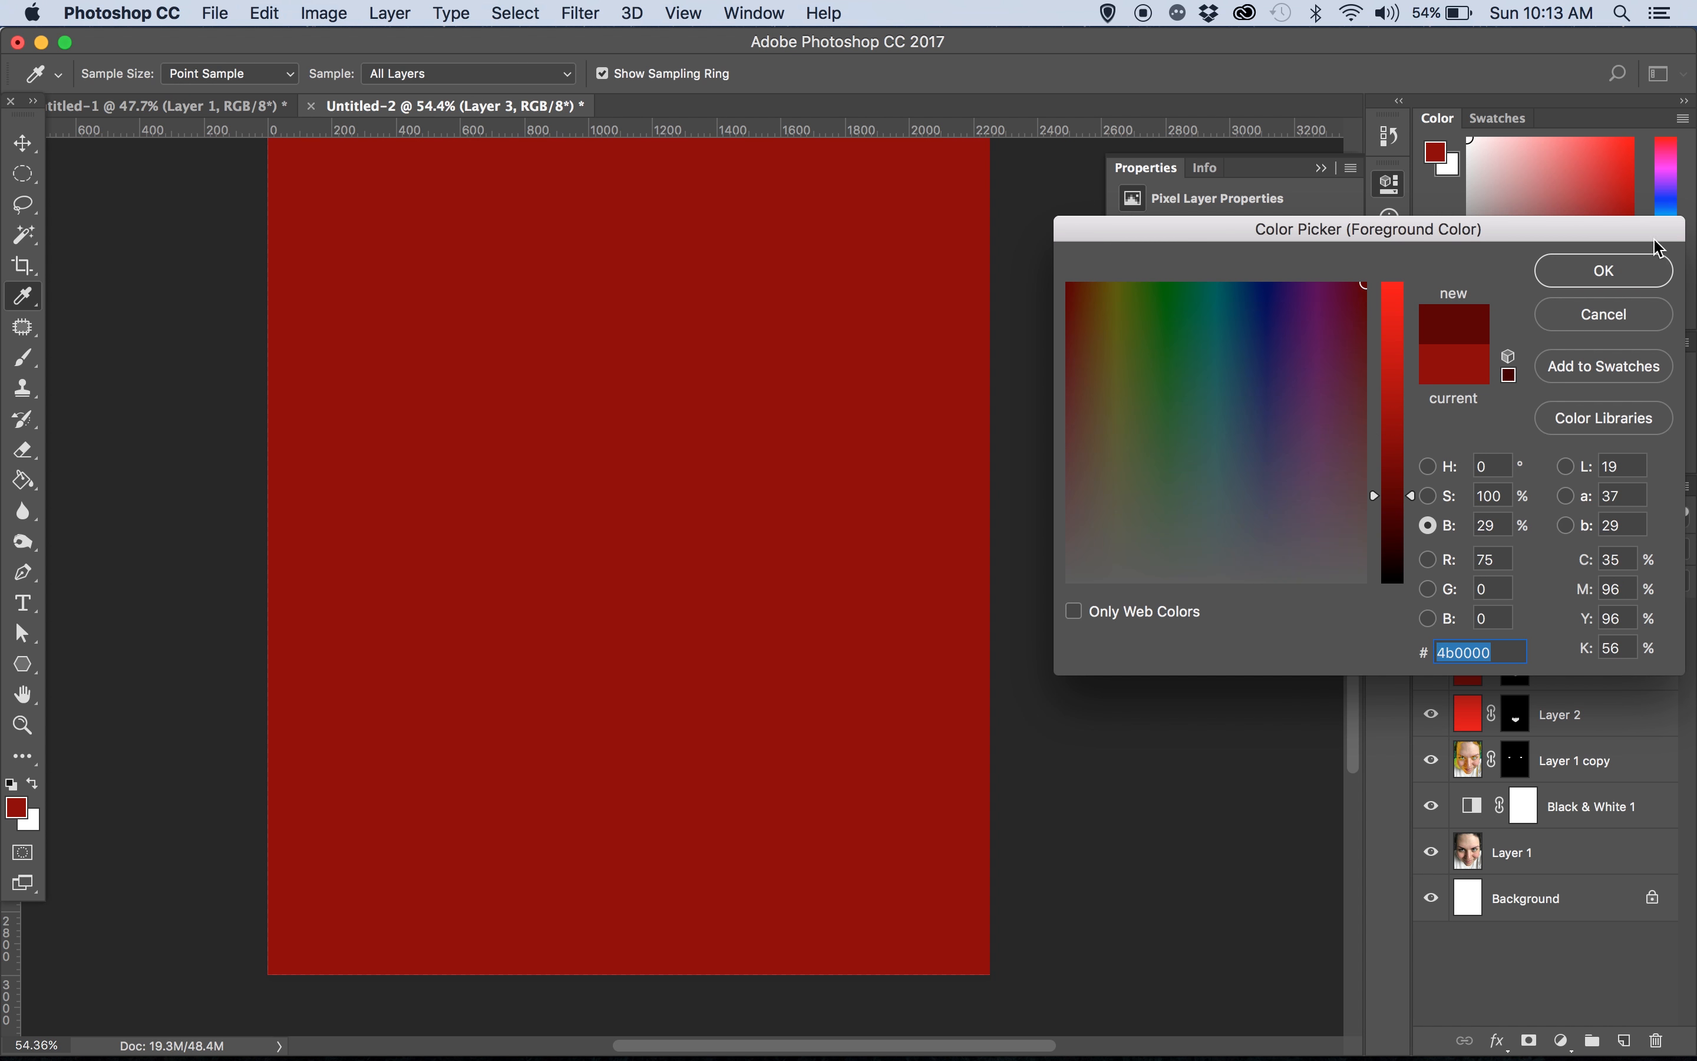
left_click(1603, 270)
key("alt+BackSpace")
key("v")
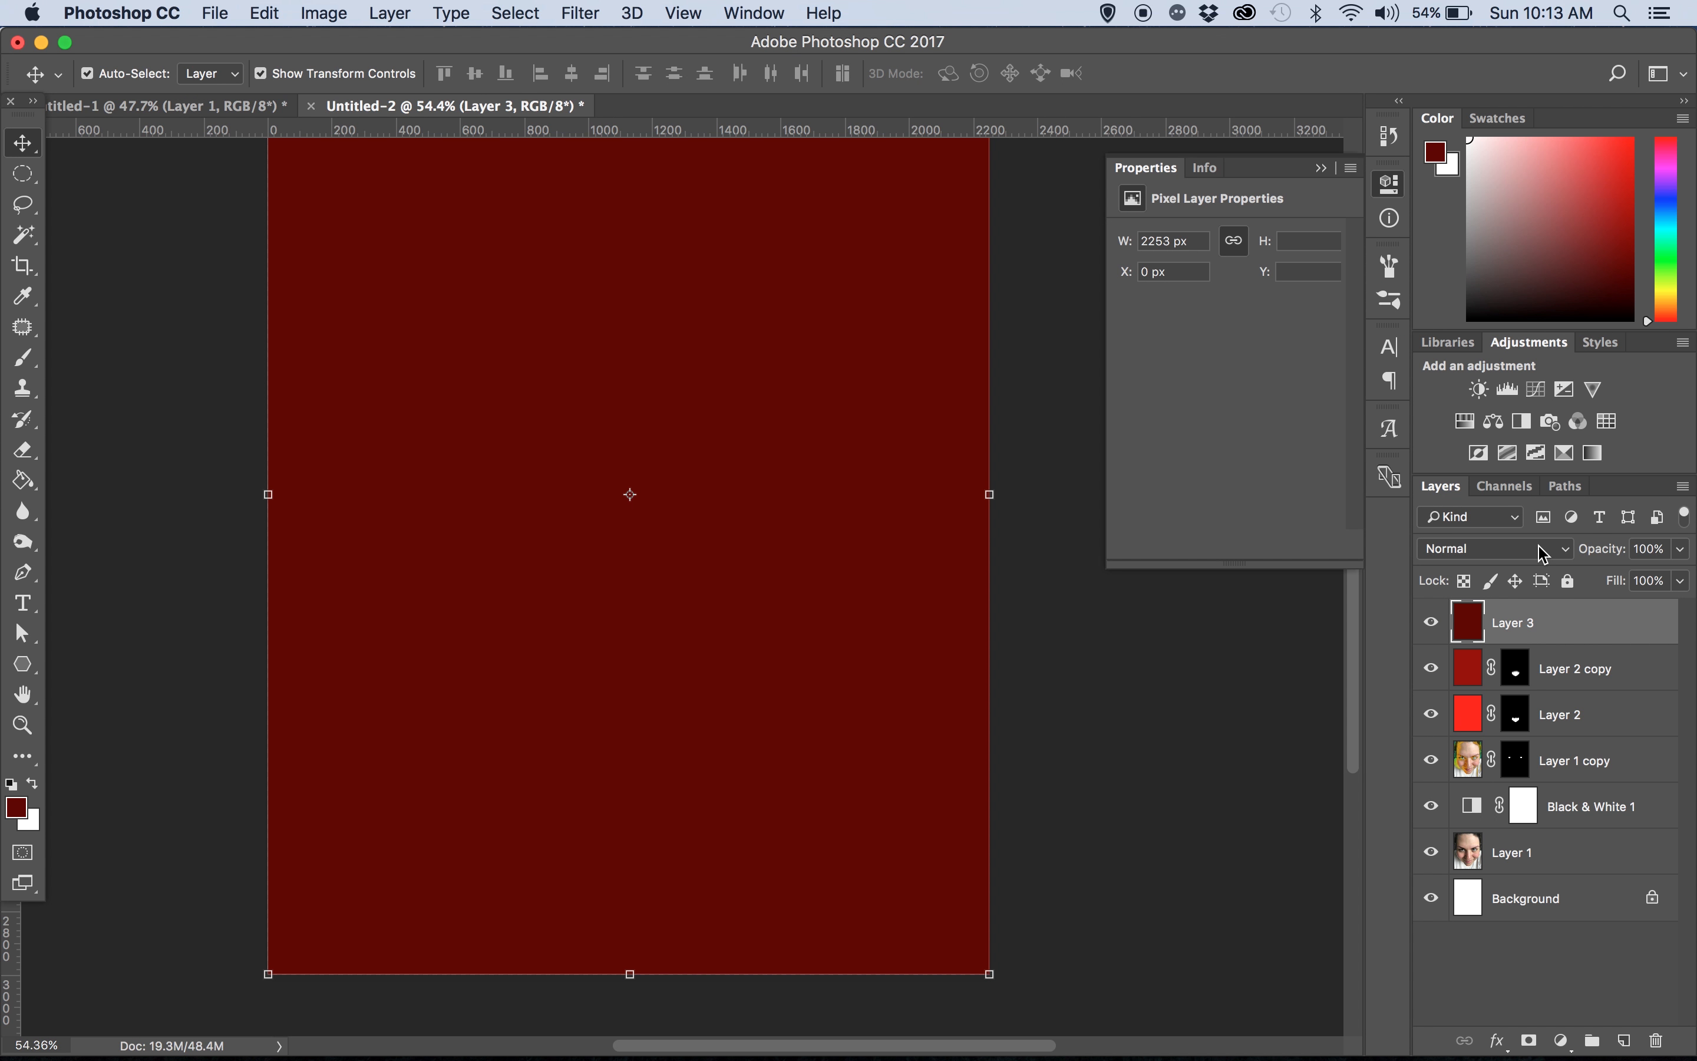
Add a layer mask to Layer 3 and fill the mask with black
left_click(23, 482)
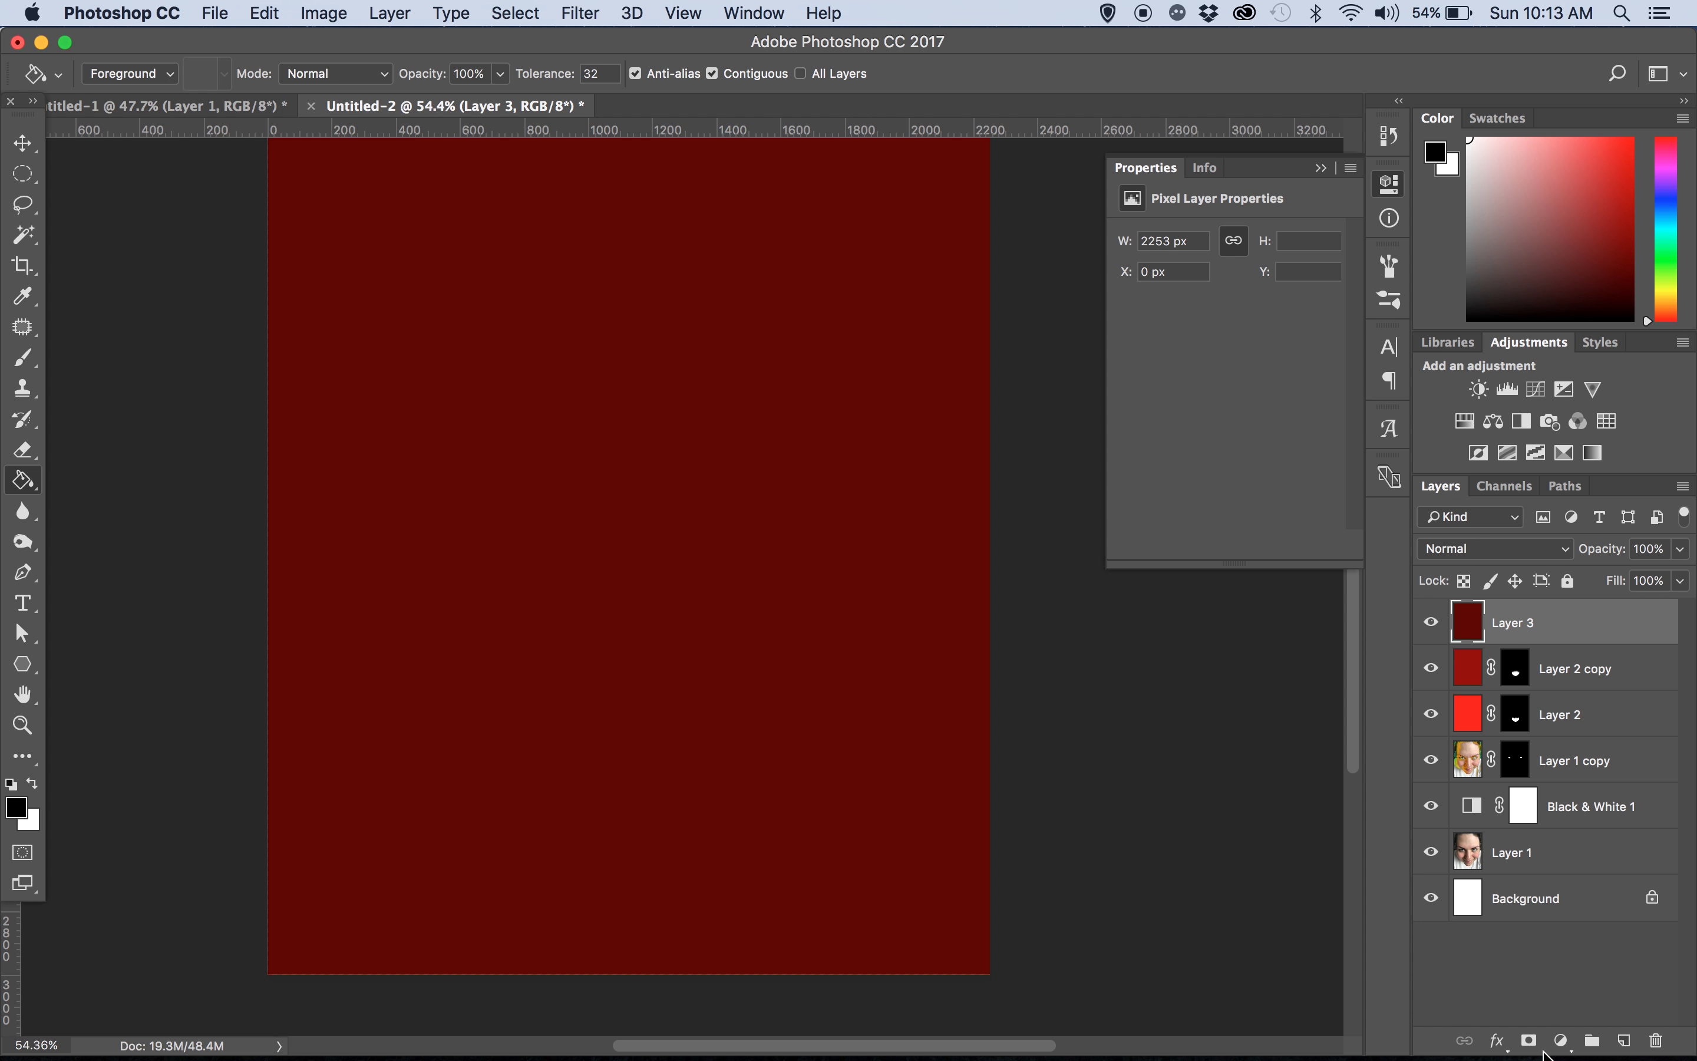
left_click(1530, 1041)
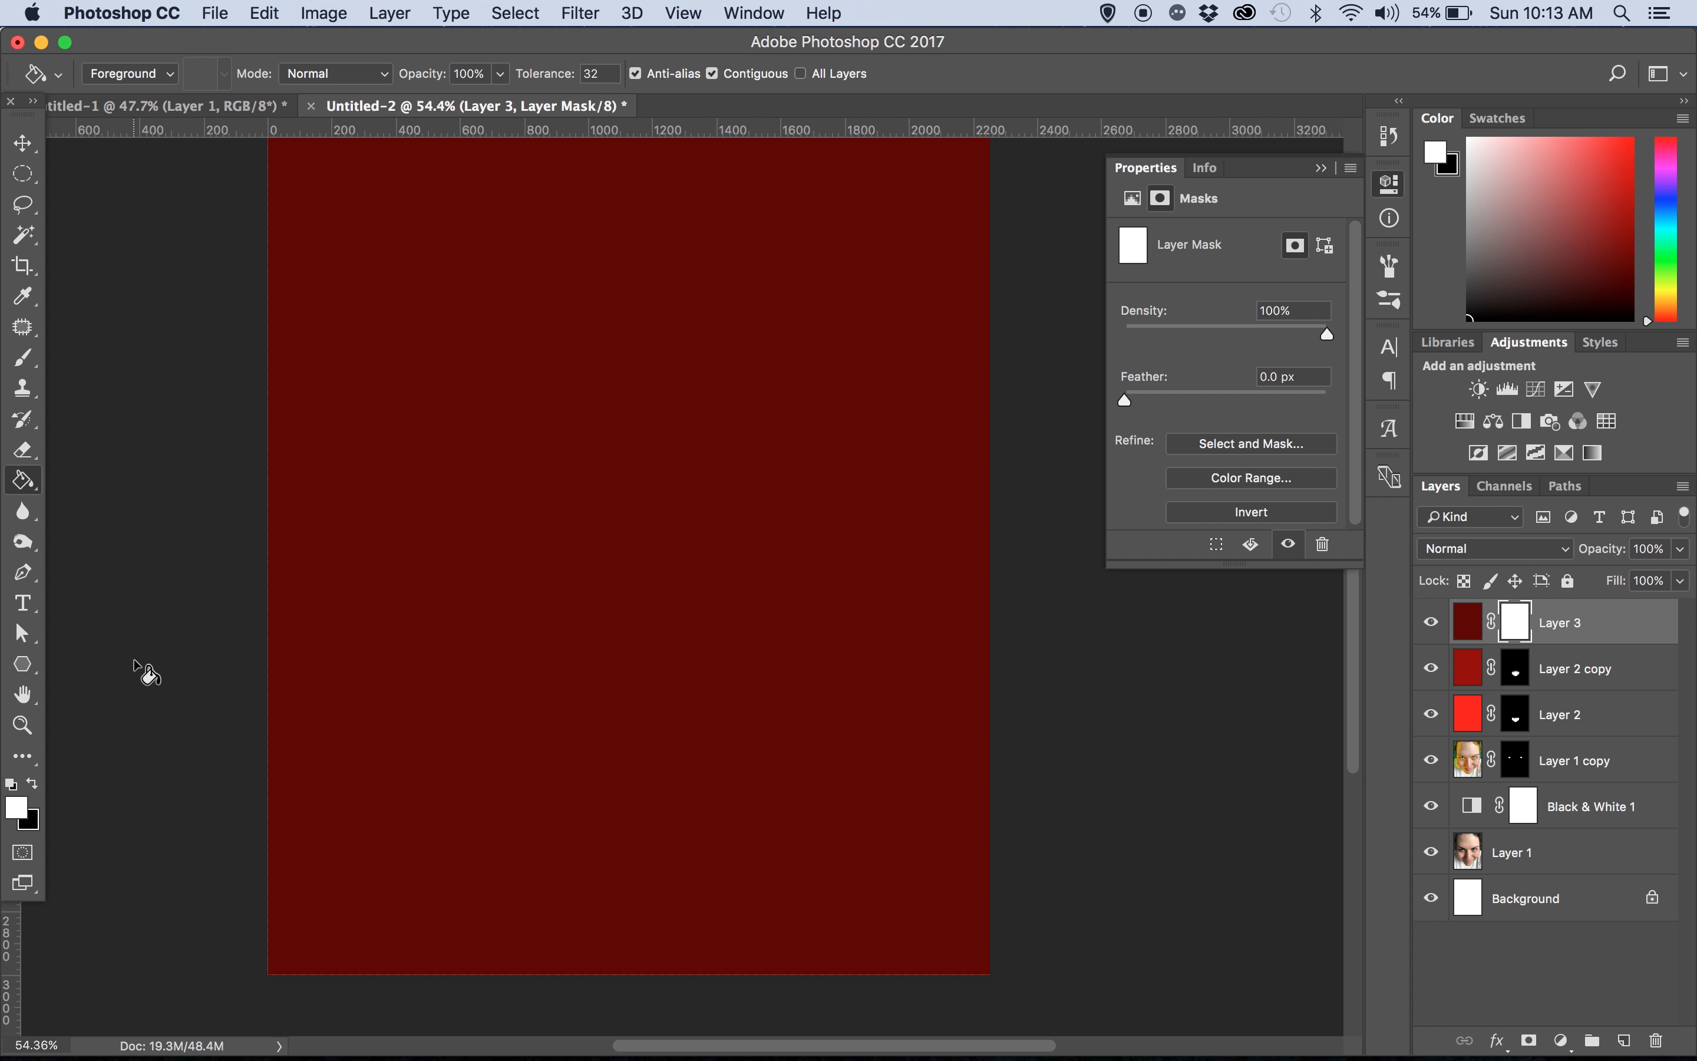
left_click(32, 785)
left_click(396, 672)
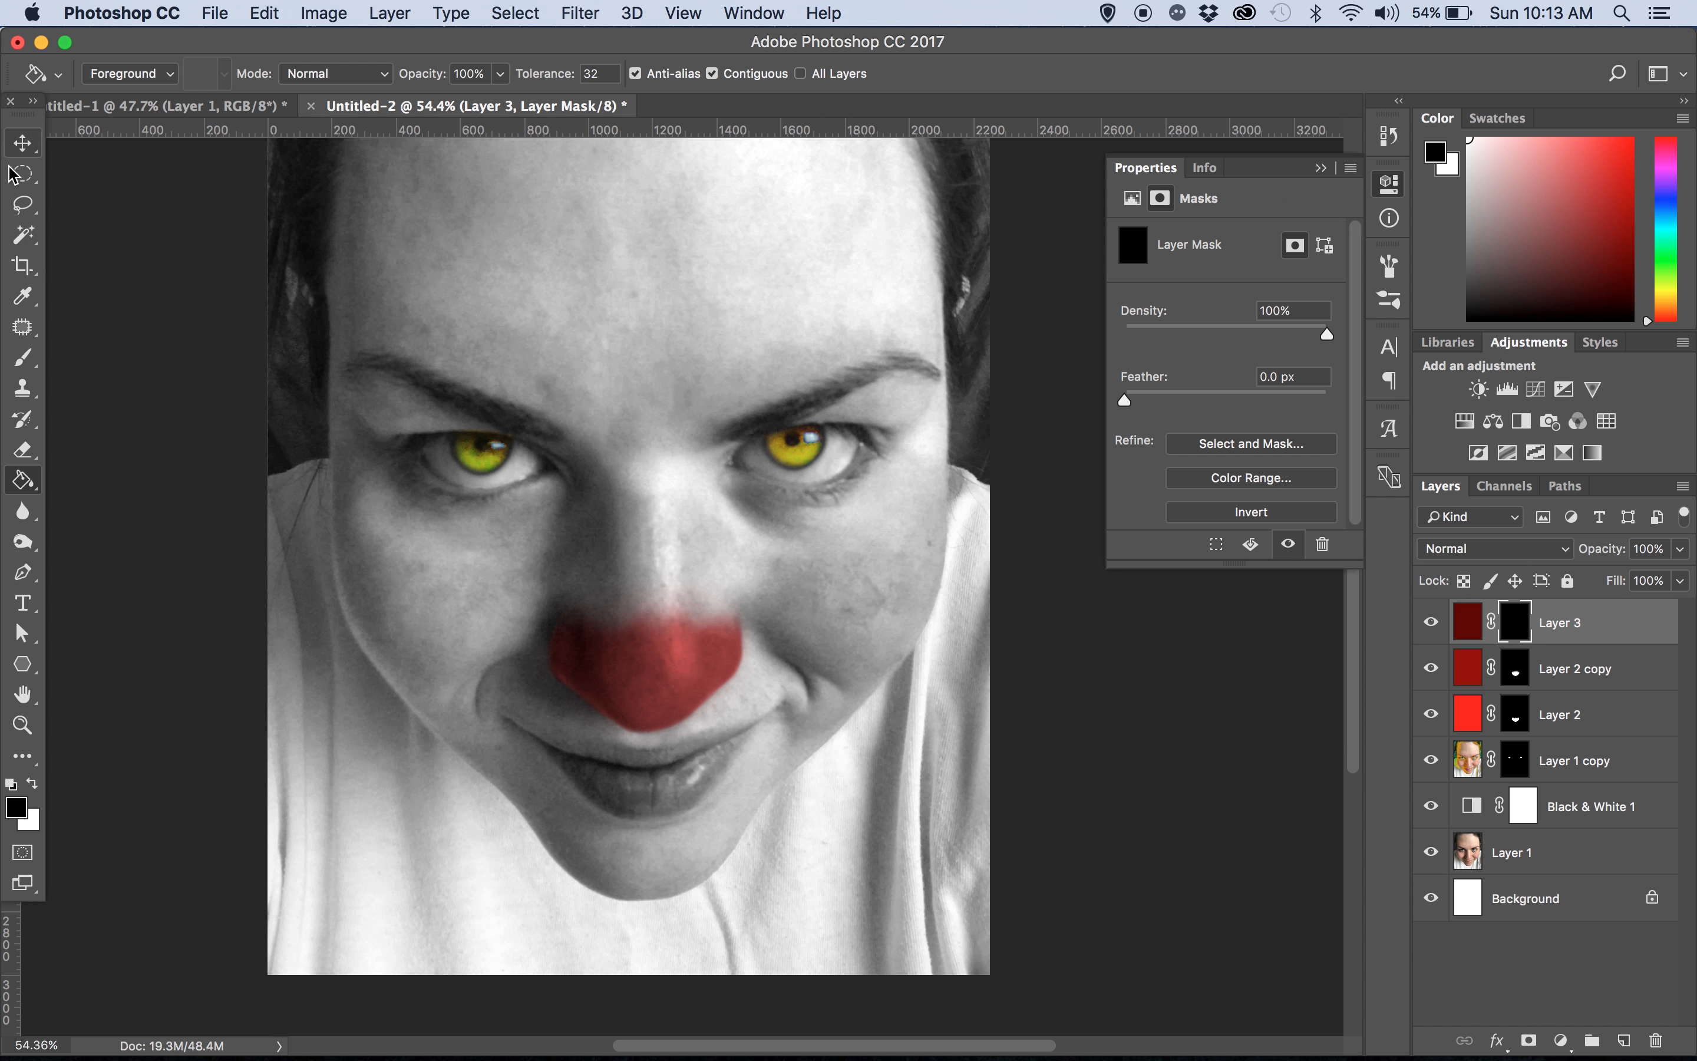
Try painting white over the lower lip on the Layer 3 mask with a 153 px brush
left_click(31, 366)
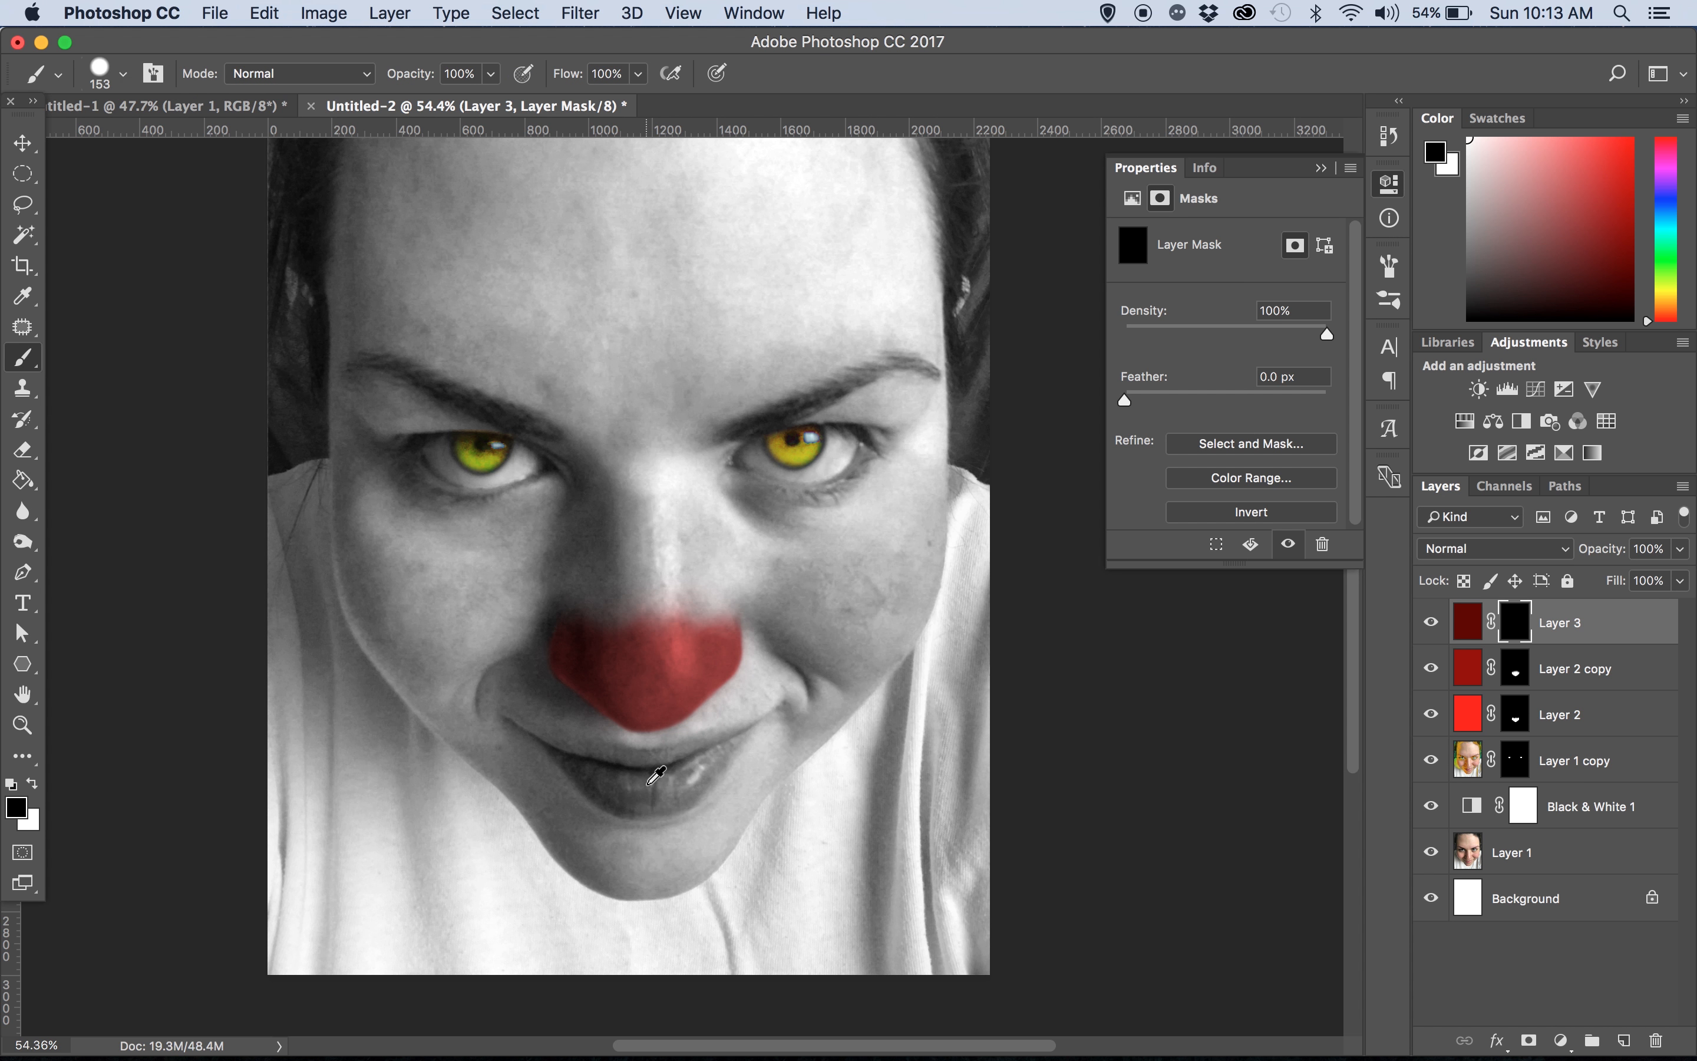
scroll(691, 770, "up", 5)
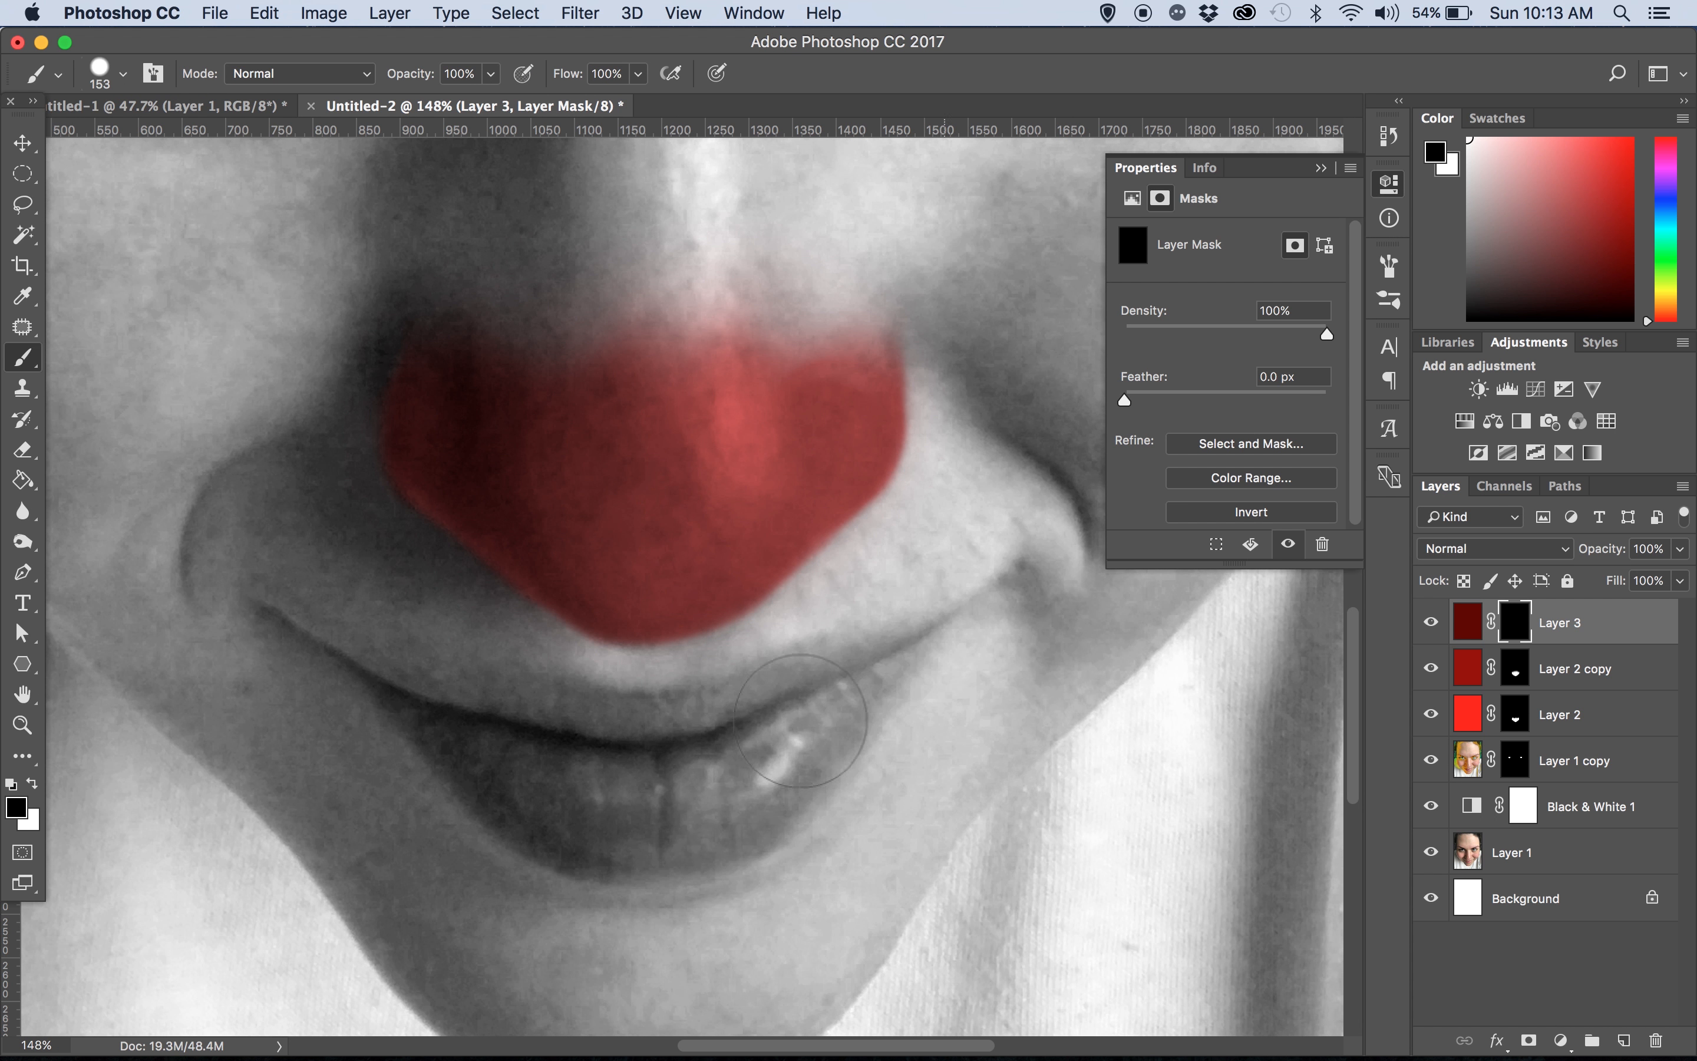
left_click(34, 783)
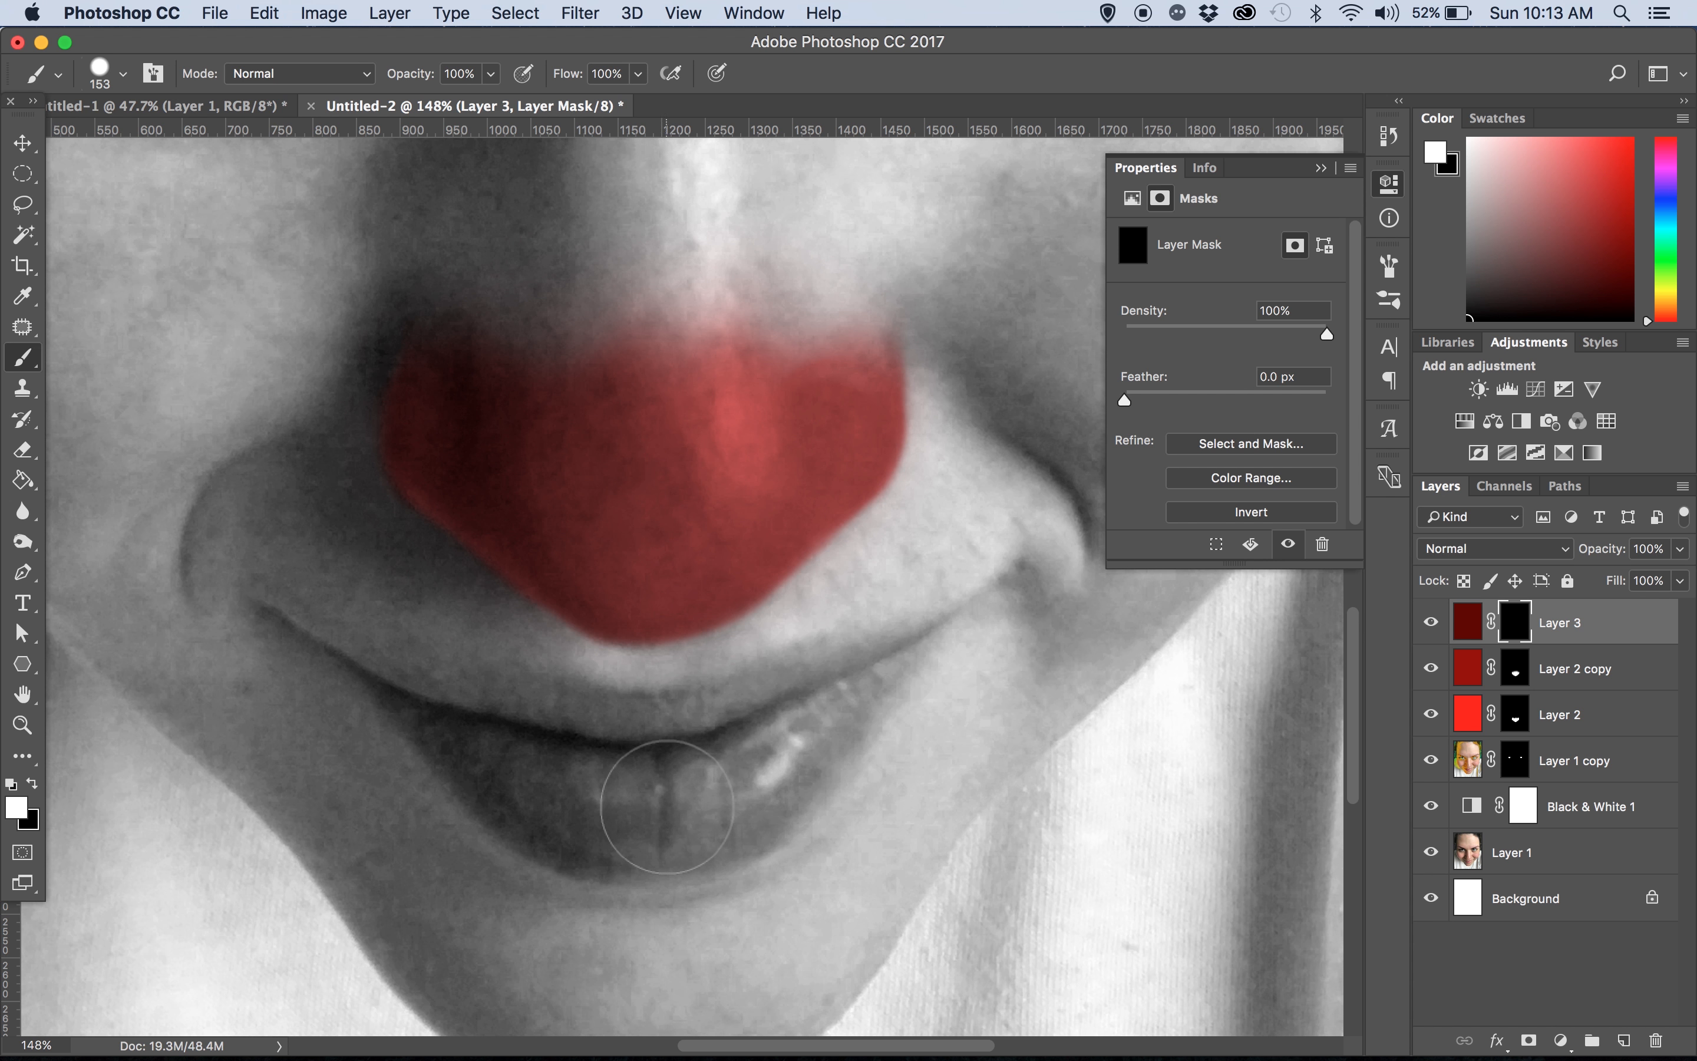
mouse_move(667, 806)
left_mouse_down()
mouse_move(598, 809)
mouse_move(512, 770)
left_mouse_up()
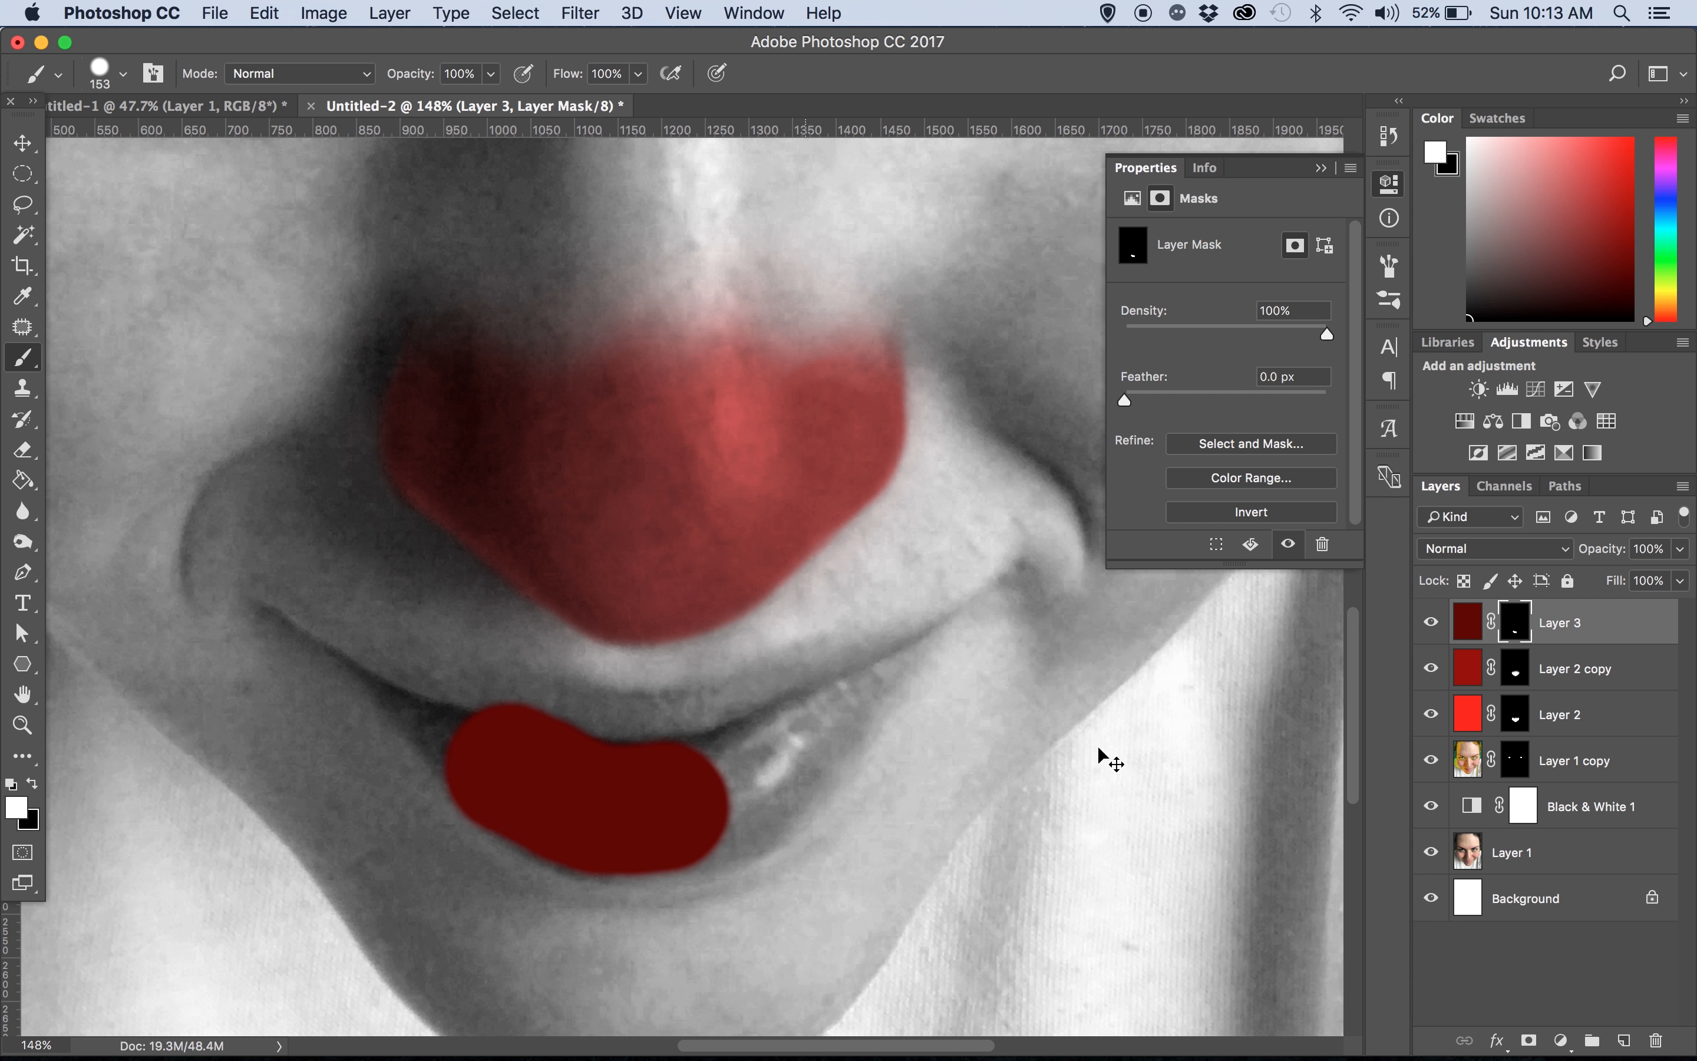
key("super+z")
Set the blend mode of Layer 3 to Multiply
left_click(1468, 623)
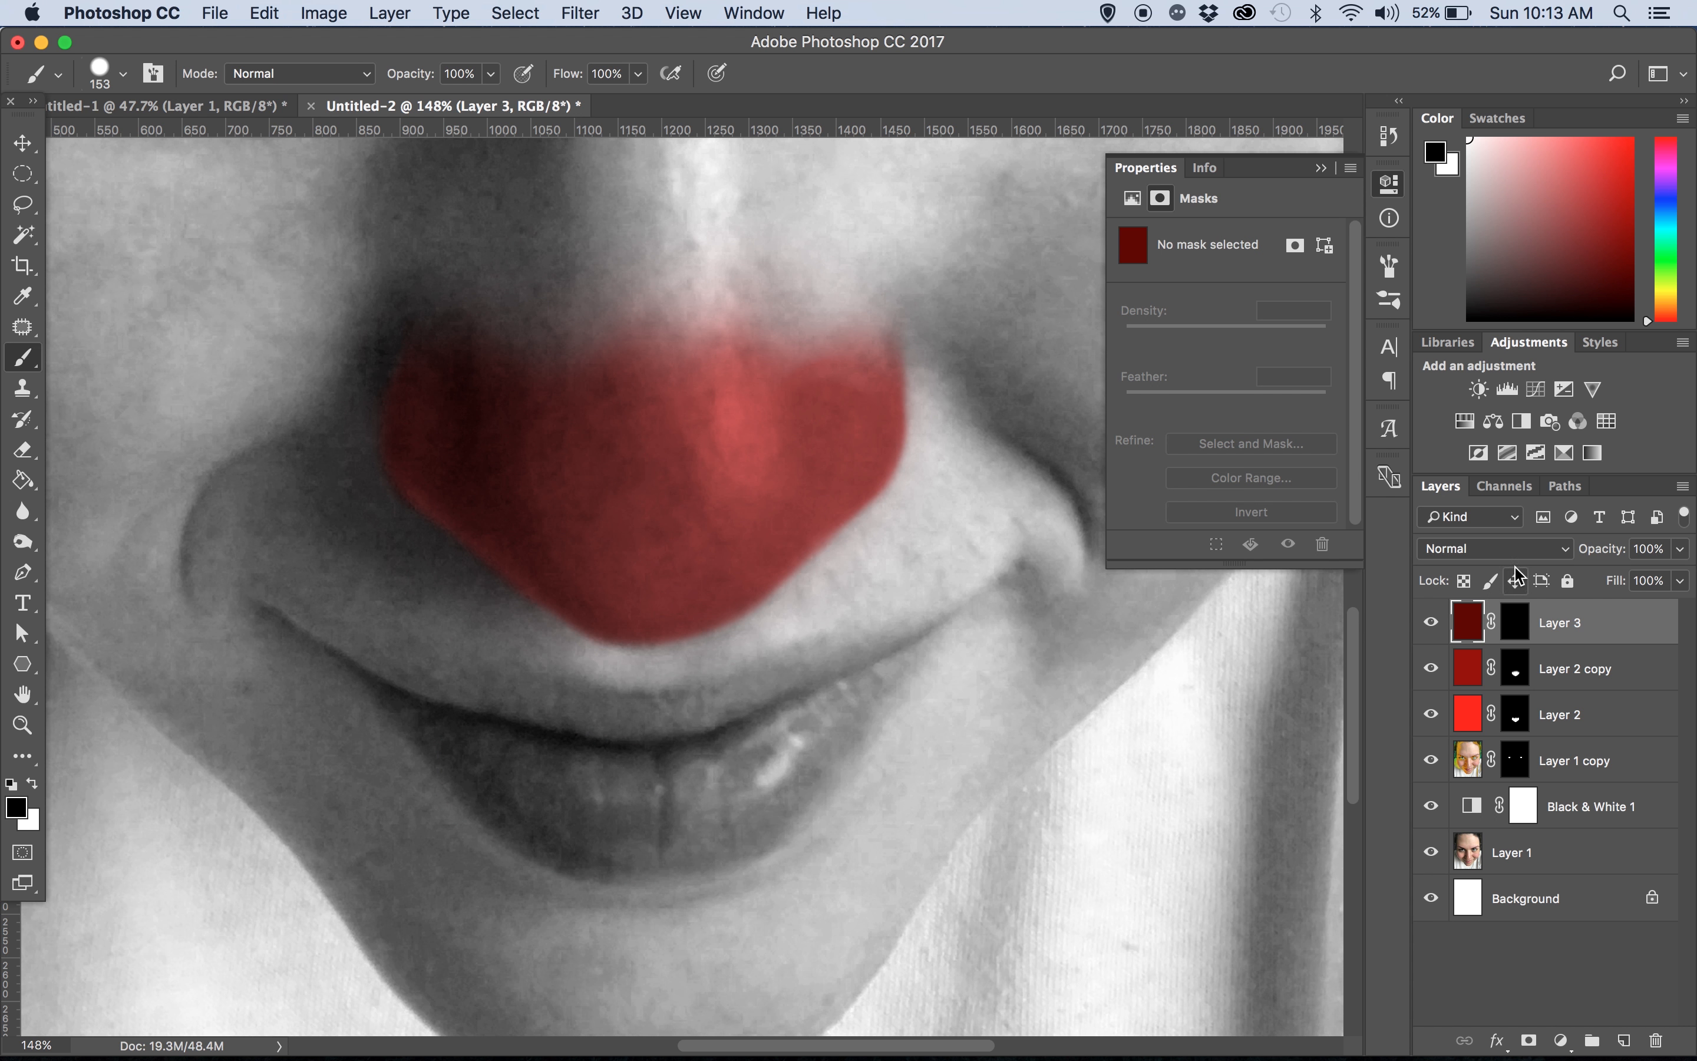
left_click(1494, 548)
left_click(1479, 614)
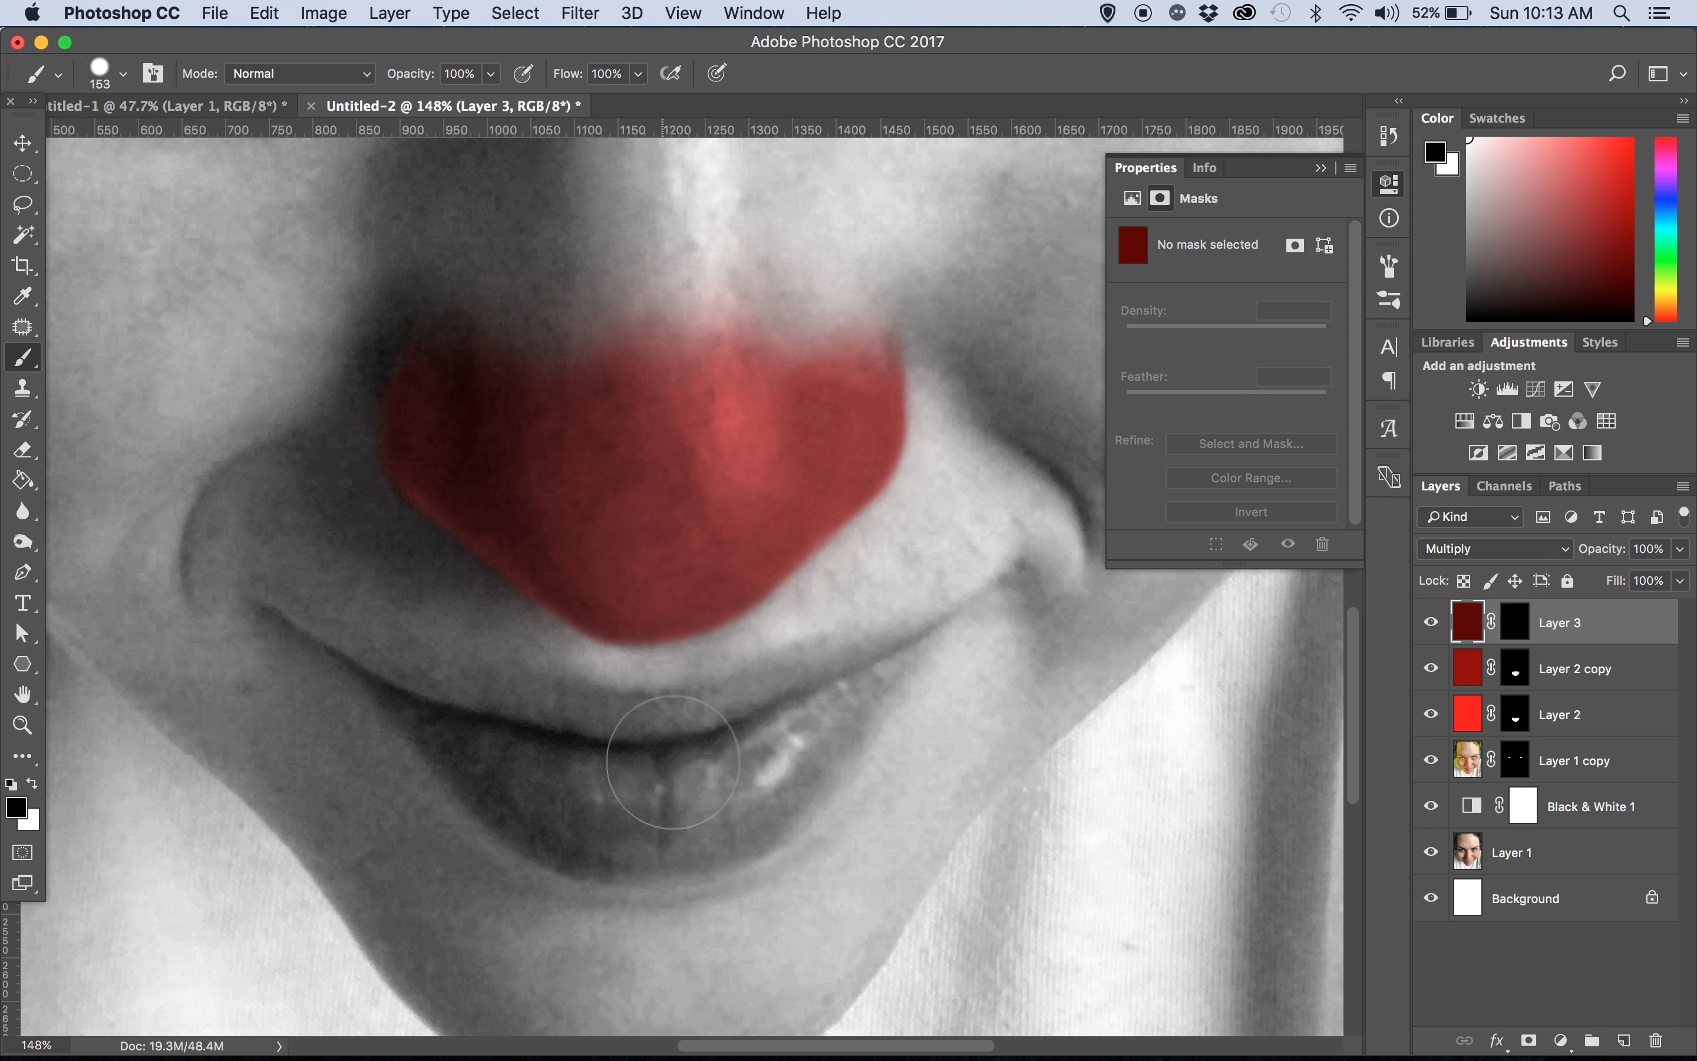
Paint white on the Layer 3 mask over the whole mouth, extending the red past both lip corners
left_click(1515, 623)
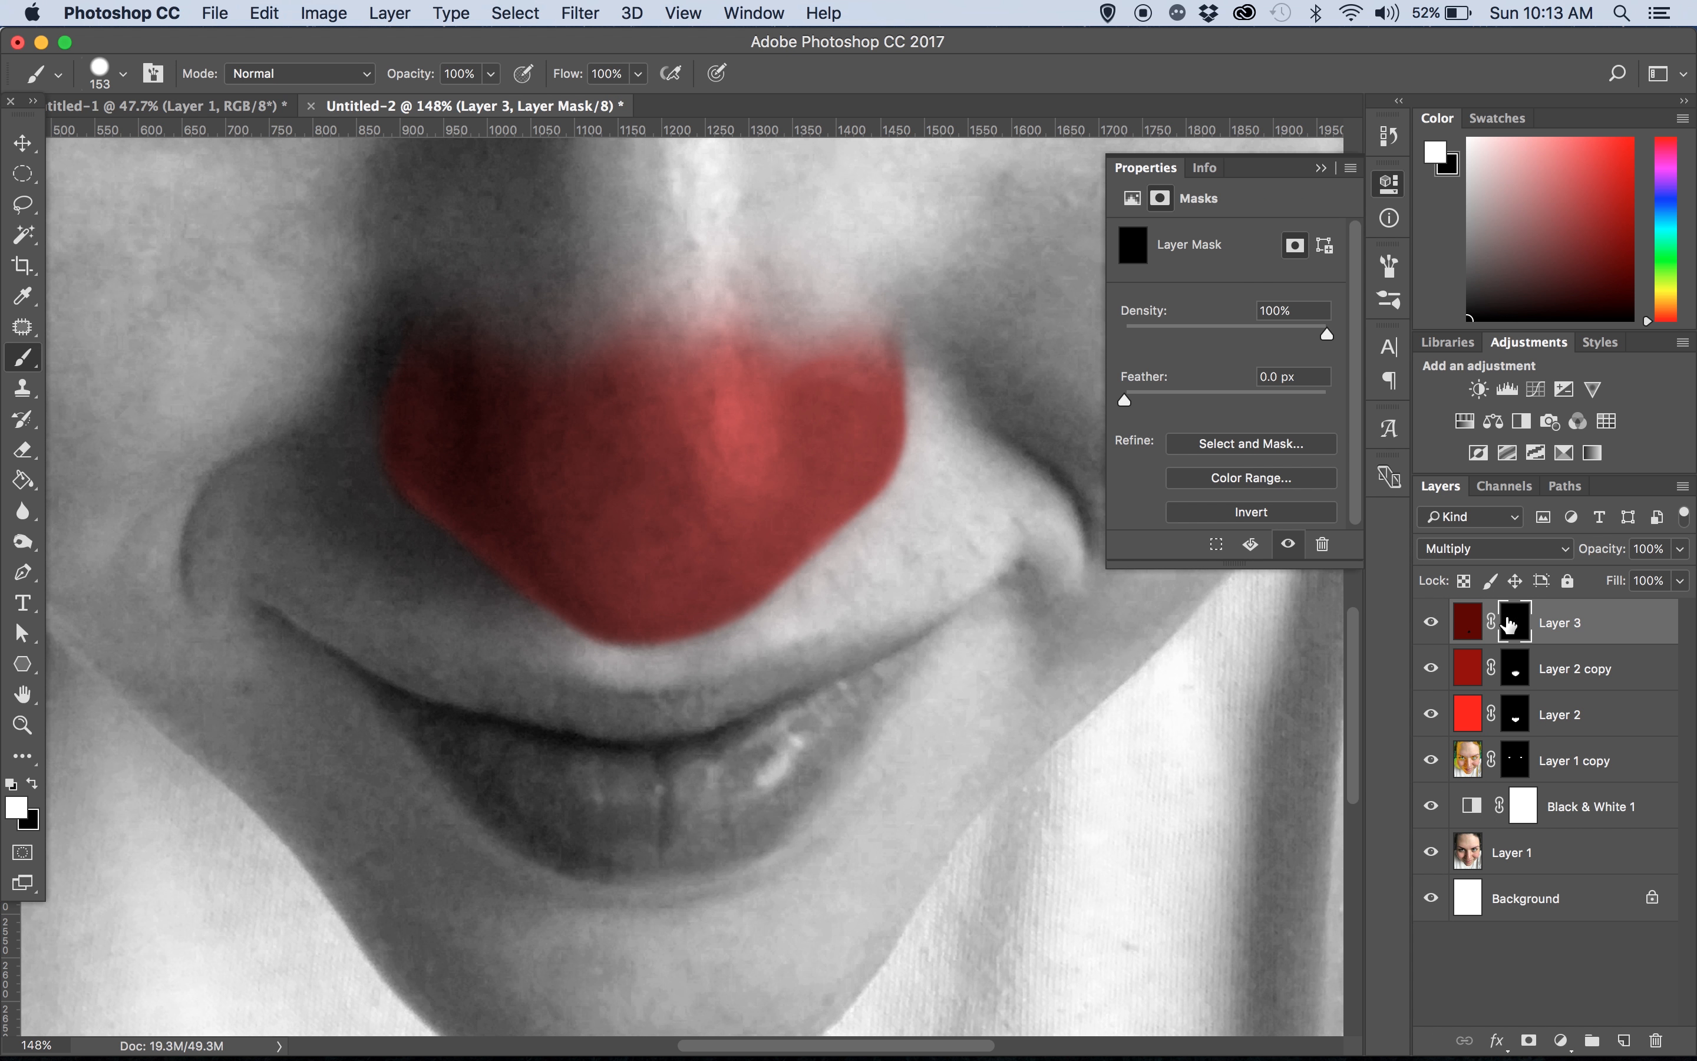
left_click(32, 784)
mouse_move(743, 761)
left_mouse_down()
mouse_move(466, 730)
mouse_move(921, 644)
mouse_move(365, 681)
mouse_move(902, 671)
mouse_move(924, 644)
left_mouse_up()
key("super+z")
mouse_move(167, 658)
left_mouse_down()
mouse_move(210, 724)
mouse_move(259, 721)
mouse_move(475, 934)
left_mouse_up()
Lower Layer 3's opacity to 51% and paint black on its mask to trim the red along the lip edges
left_click(32, 784)
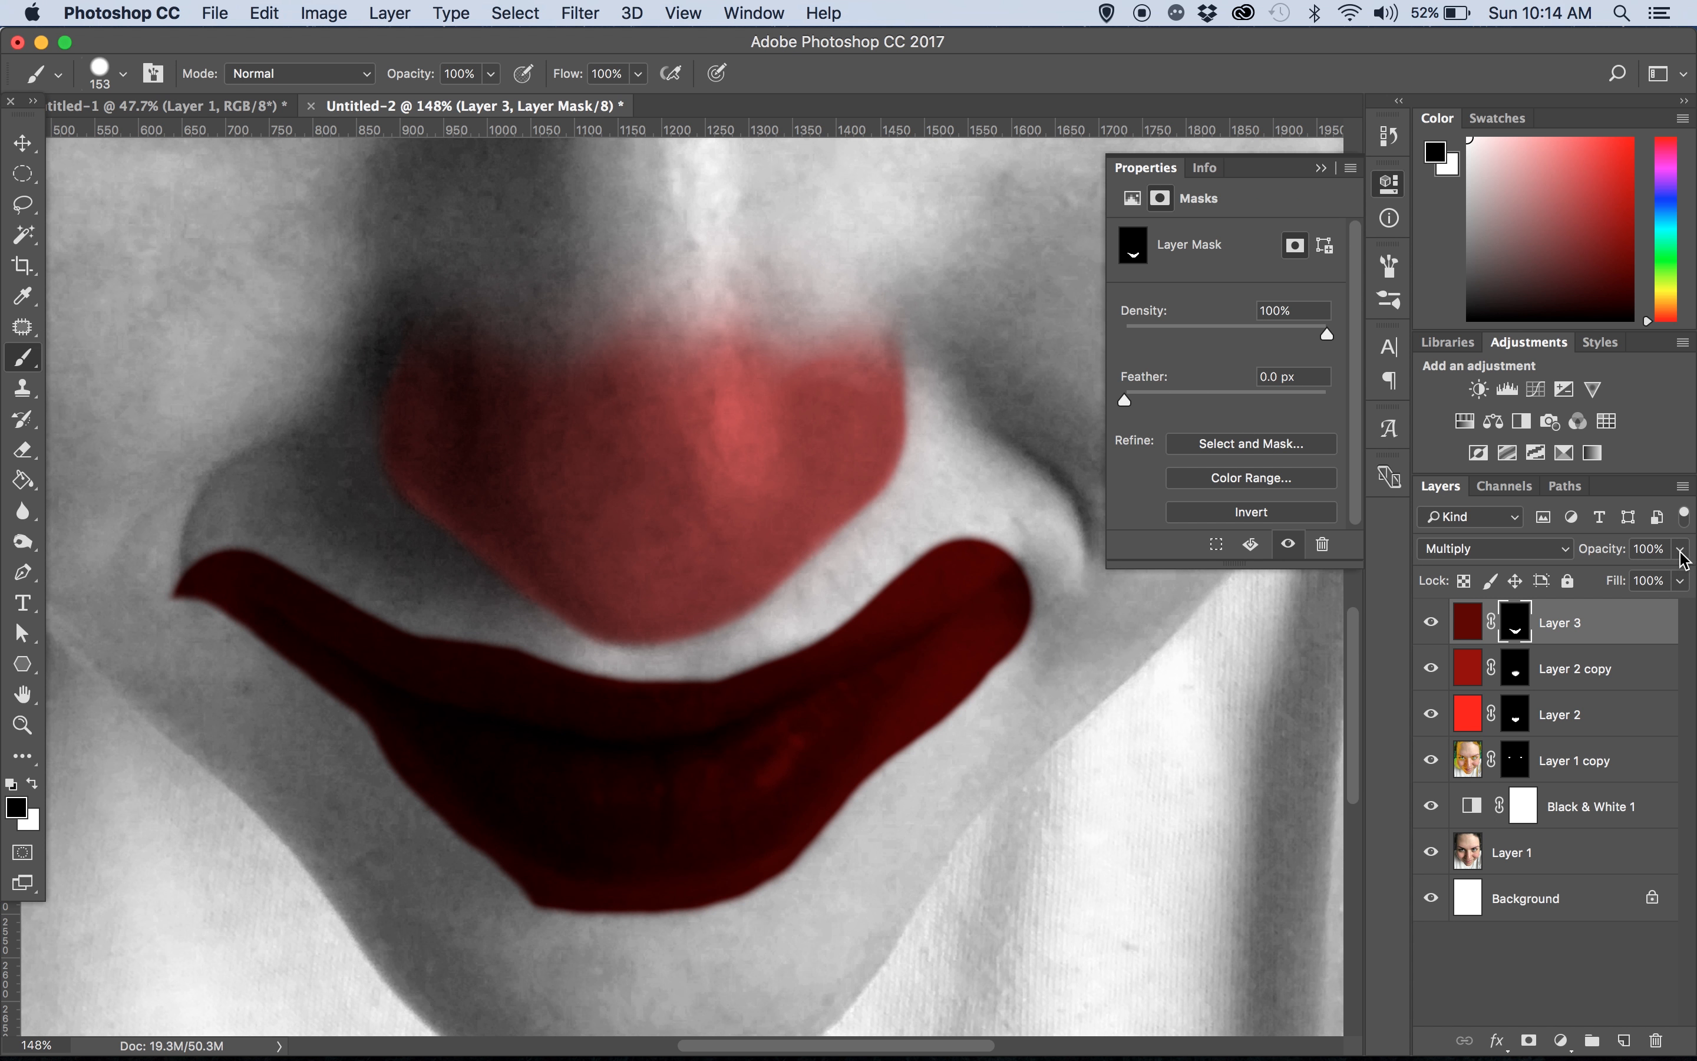
left_click(1679, 549)
left_click_drag(1684, 581, 1624, 582)
mouse_move(325, 764)
left_mouse_down()
mouse_move(480, 918)
mouse_move(626, 959)
mouse_move(931, 780)
mouse_move(1028, 654)
mouse_move(750, 1010)
mouse_move(719, 943)
mouse_move(686, 953)
mouse_move(439, 879)
mouse_move(226, 677)
mouse_move(170, 572)
mouse_move(267, 514)
mouse_move(648, 621)
mouse_move(394, 565)
mouse_move(322, 509)
mouse_move(377, 563)
left_mouse_up()
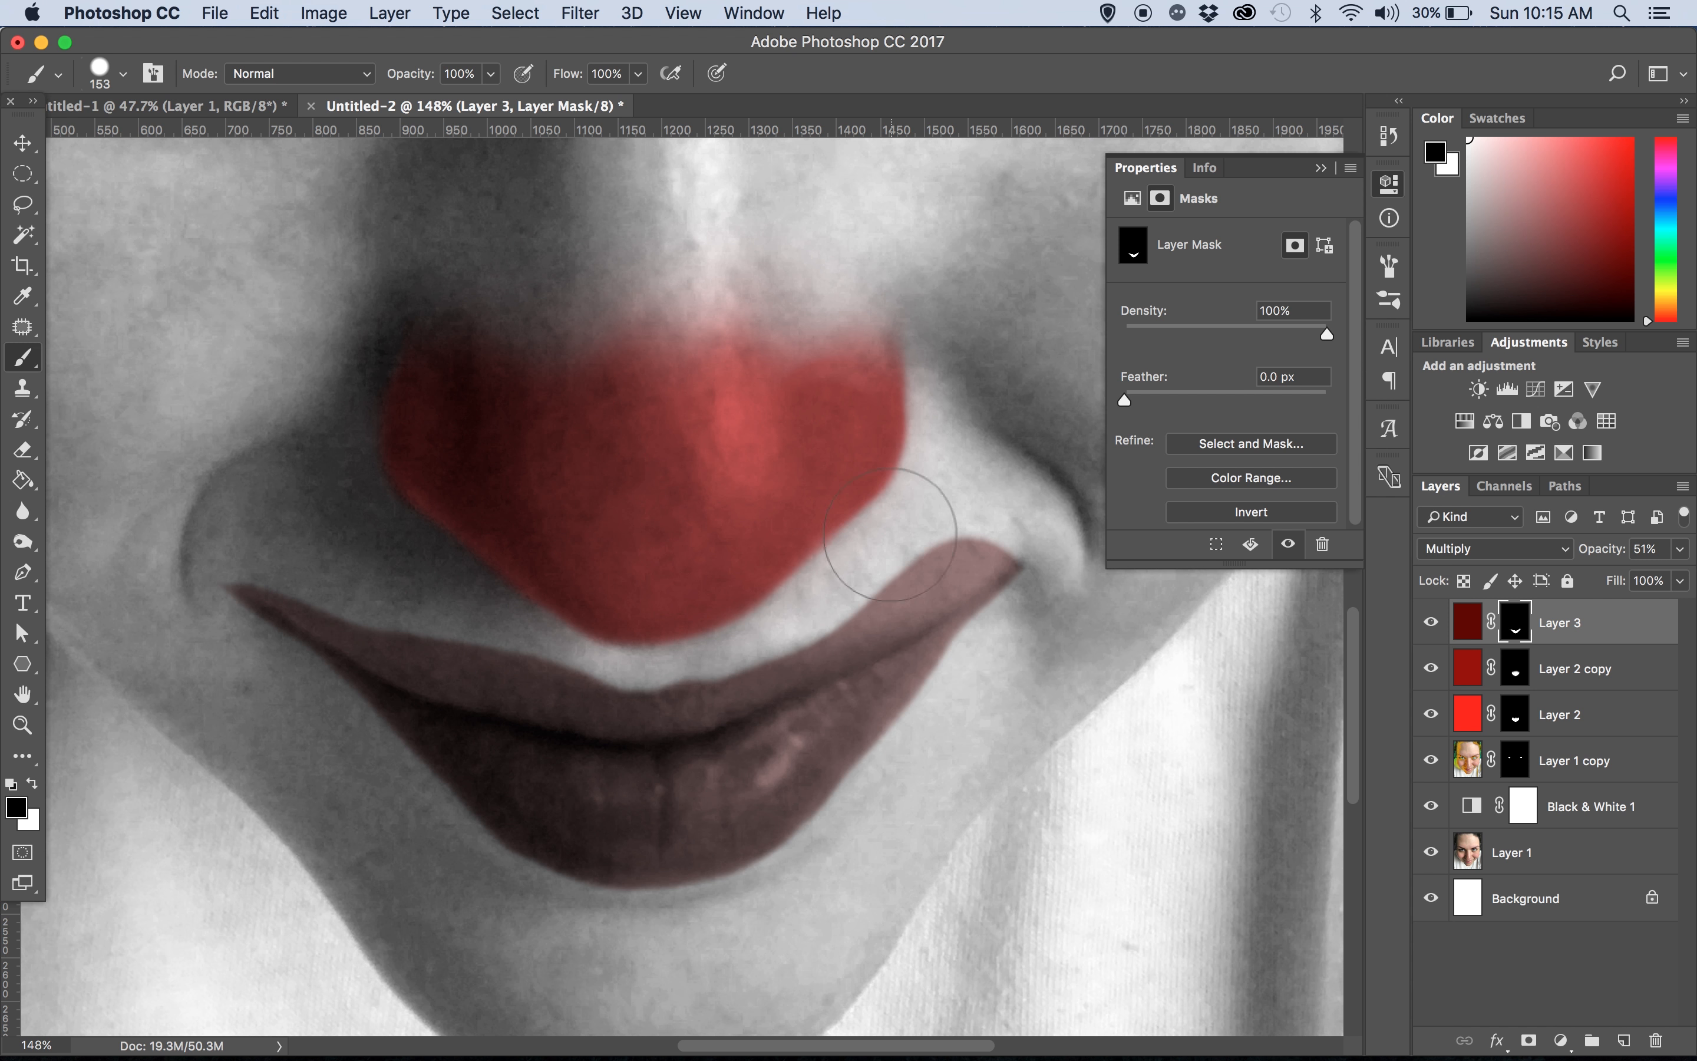
mouse_move(888, 537)
left_mouse_down()
mouse_move(724, 625)
mouse_move(628, 626)
left_mouse_up()
Refine the lip shape on the Layer 3 mask, alternating white and black to add and remove red
key("x")
left_click_drag(755, 740, 799, 719)
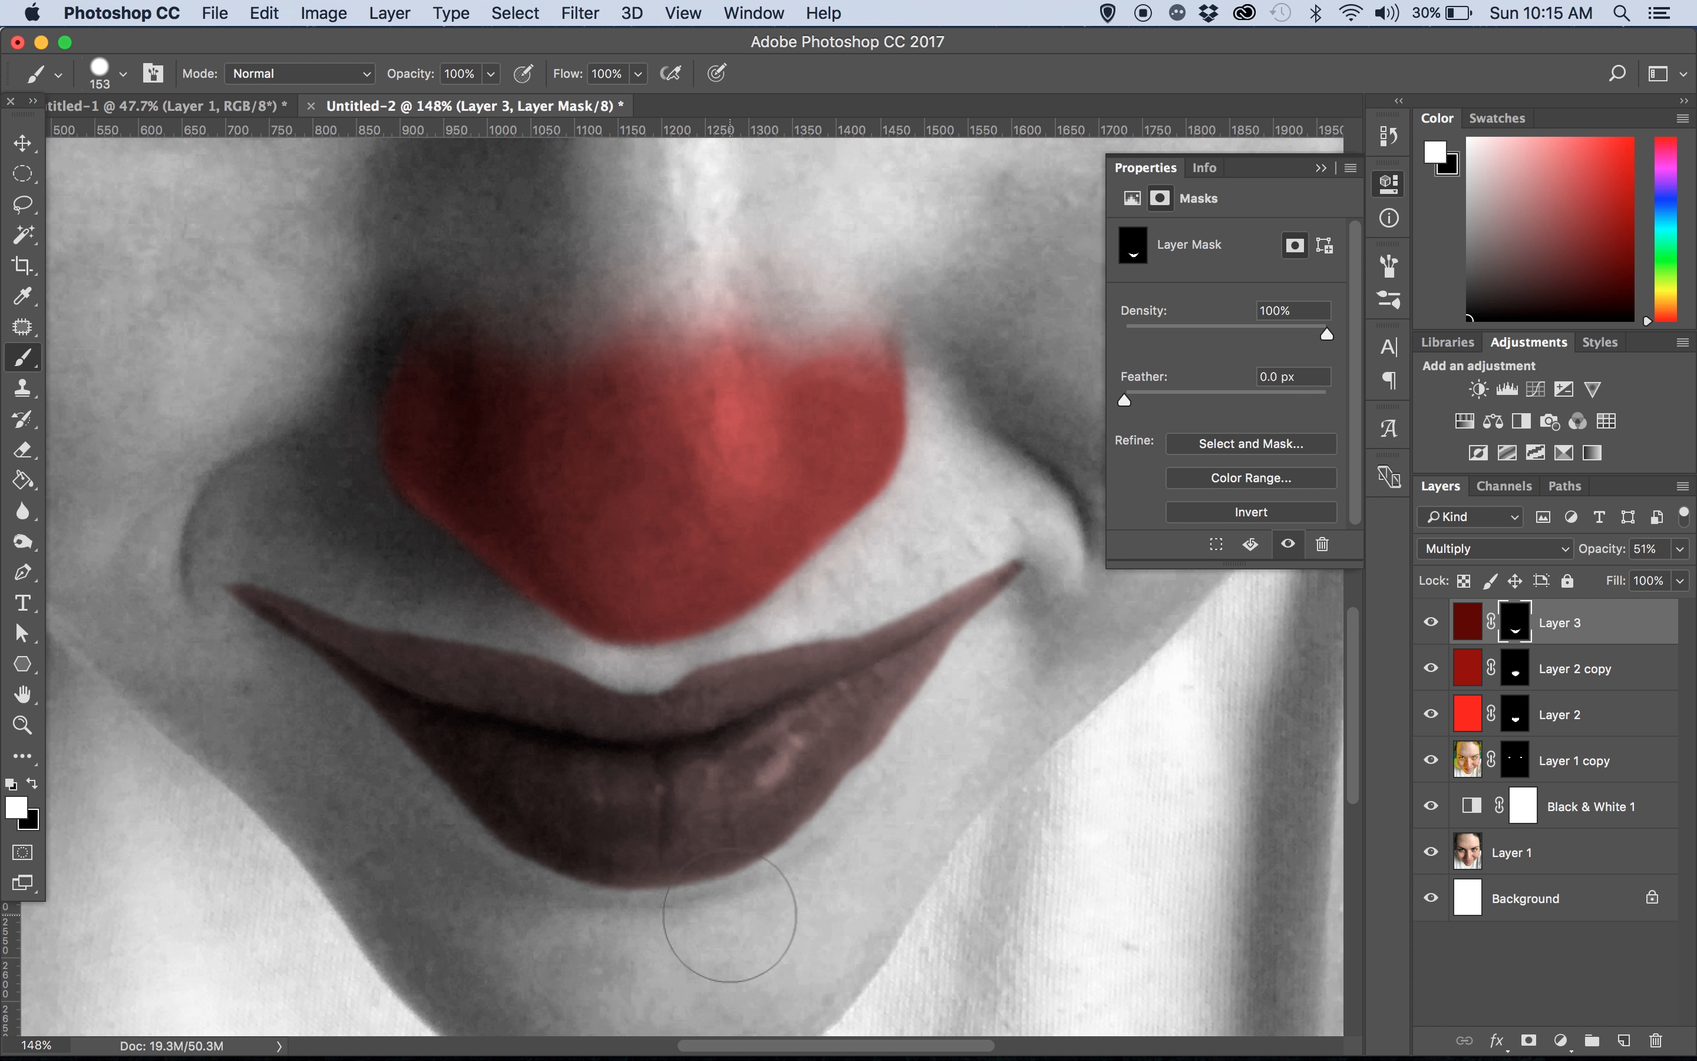
key("x")
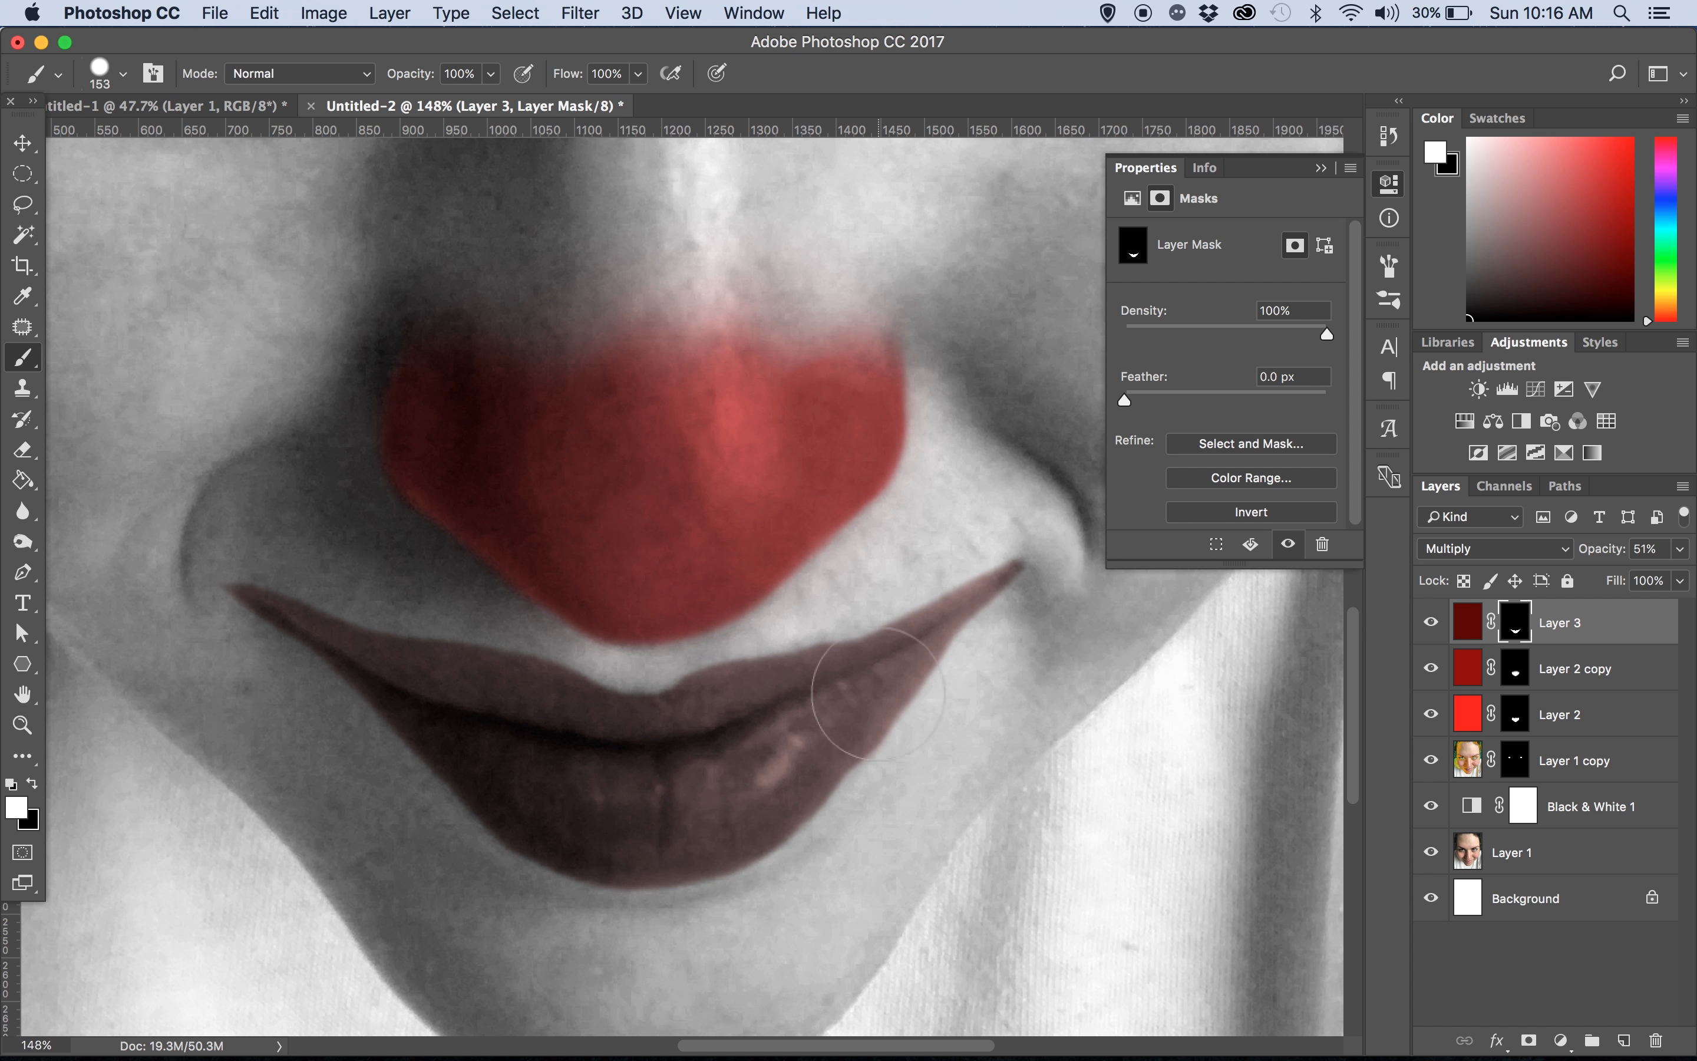
key("x")
mouse_move(814, 701)
left_mouse_down()
mouse_move(772, 727)
mouse_move(895, 680)
mouse_move(637, 754)
left_mouse_up()
key("x")
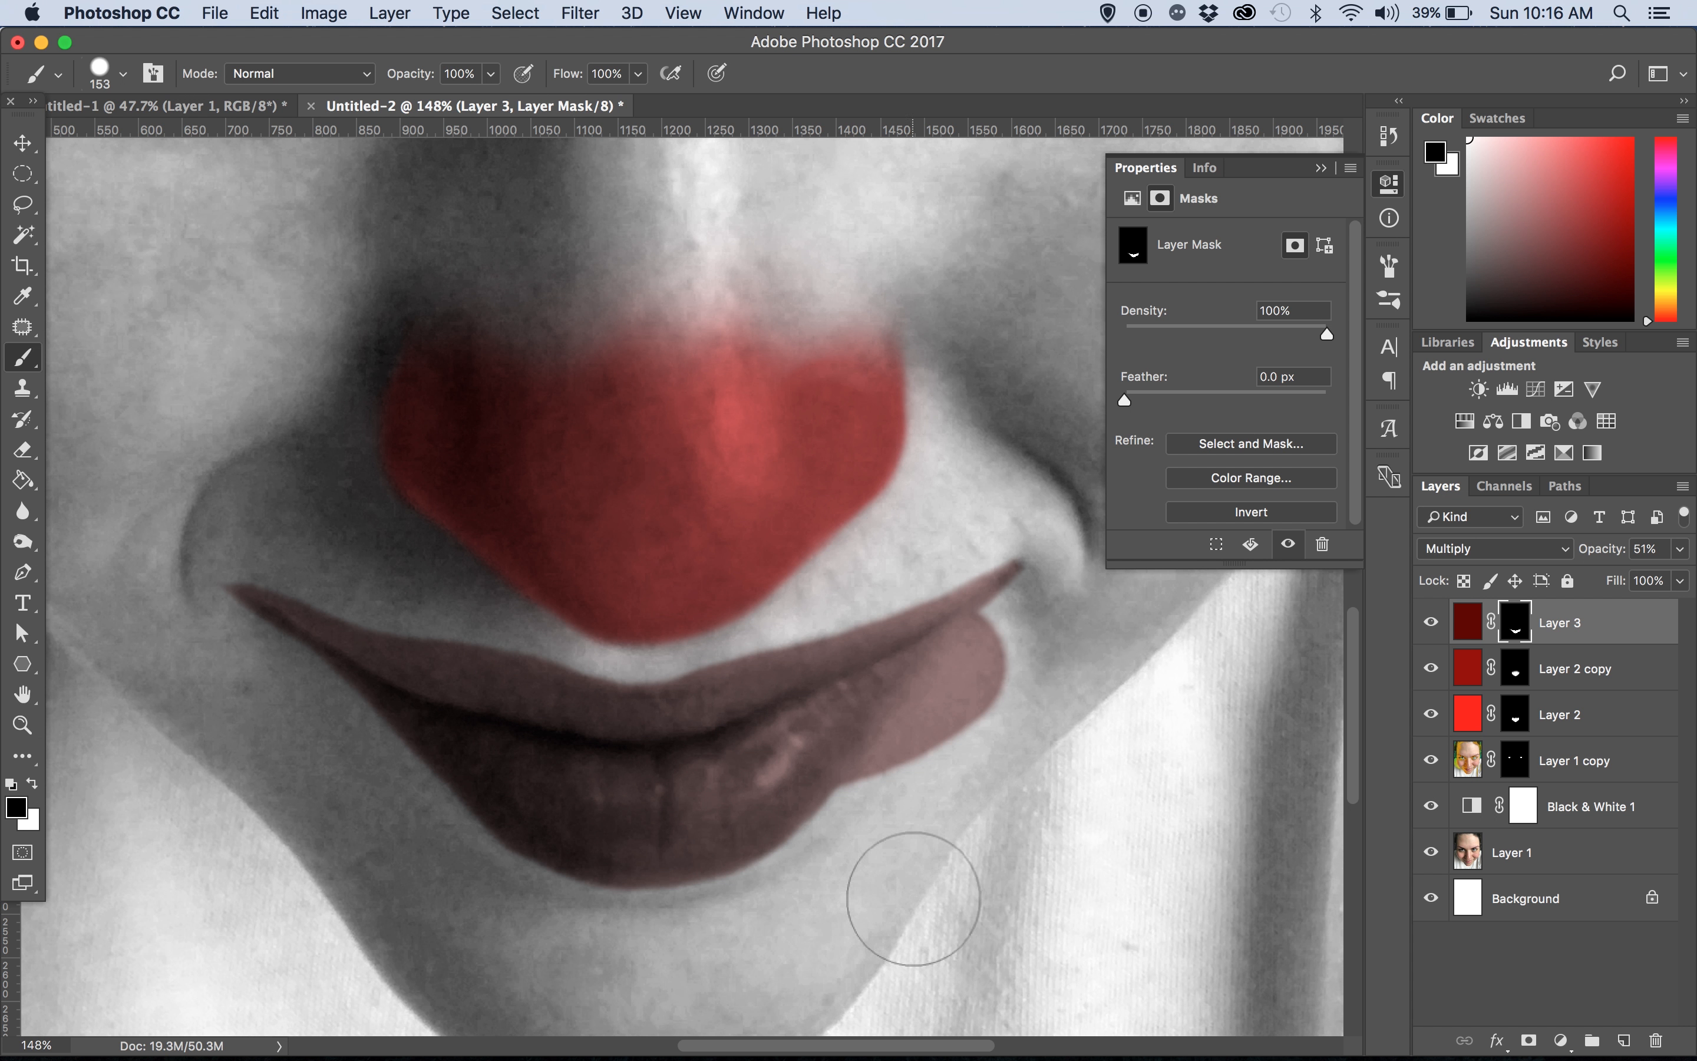
scroll(814, 807, "up", 3)
scroll(738, 587, "down", 3)
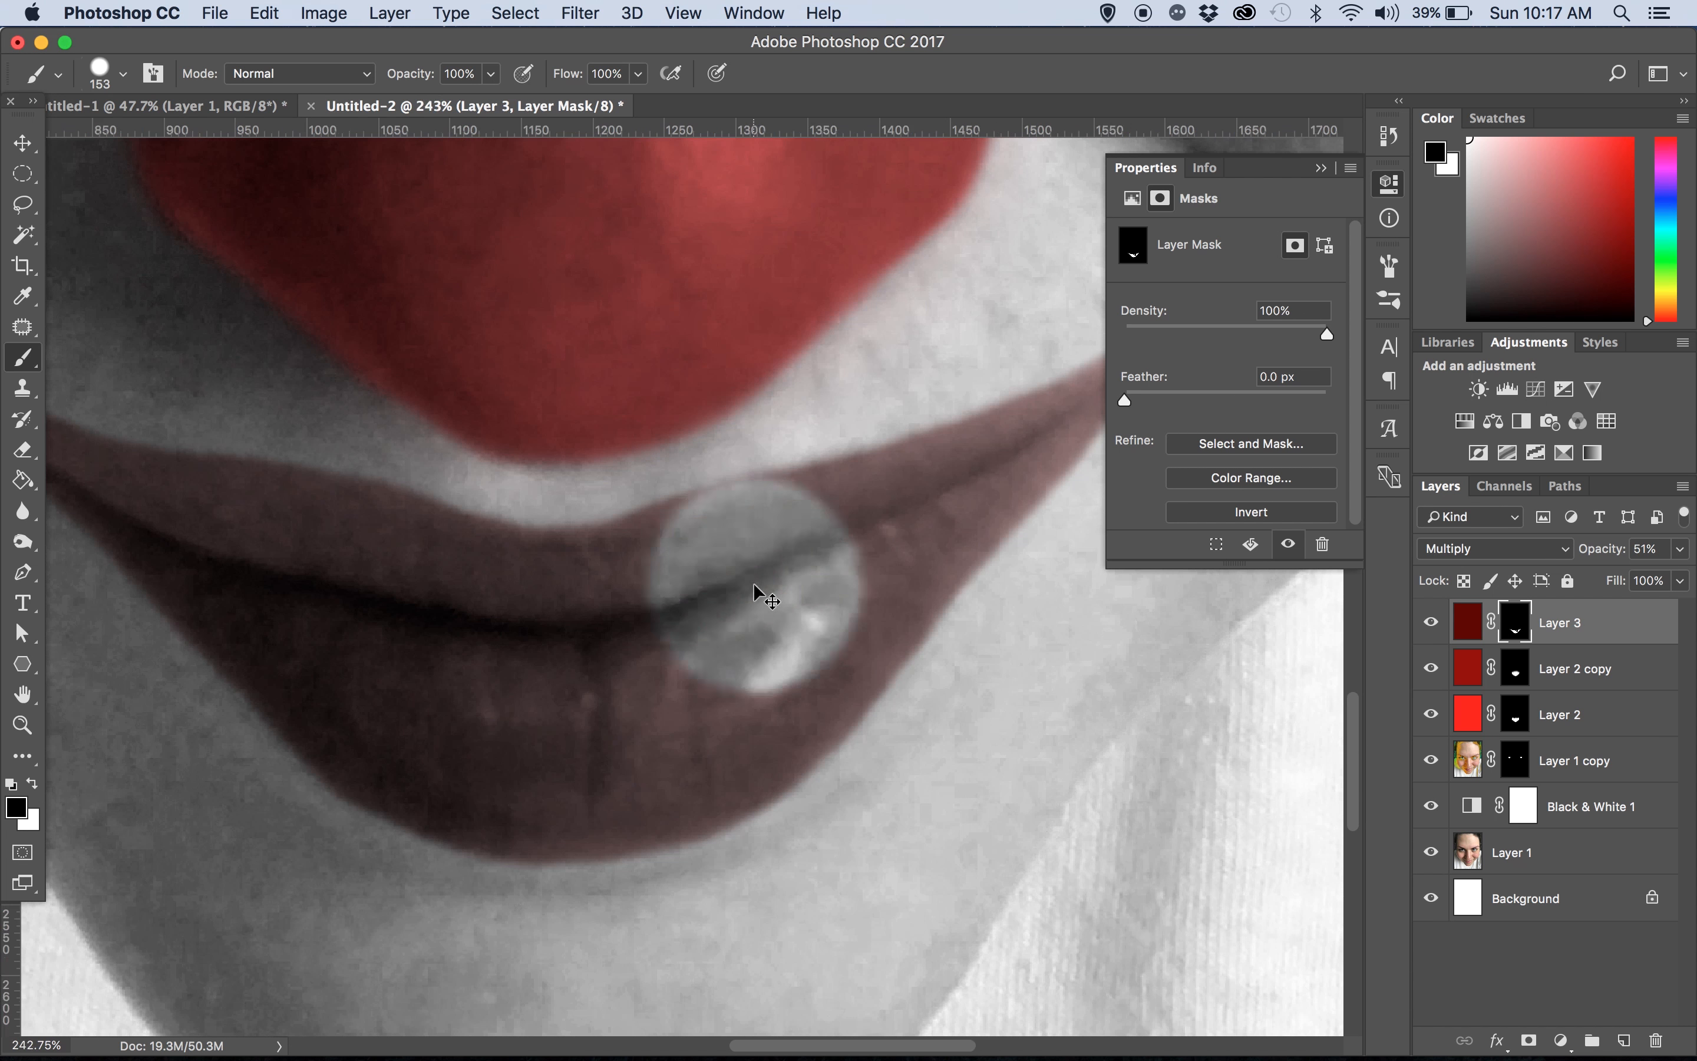
key("x")
Try stronger opacities for the lip colour on Layer 3 and set the layer's opacity to 100%
scroll(758, 604, "down", 3)
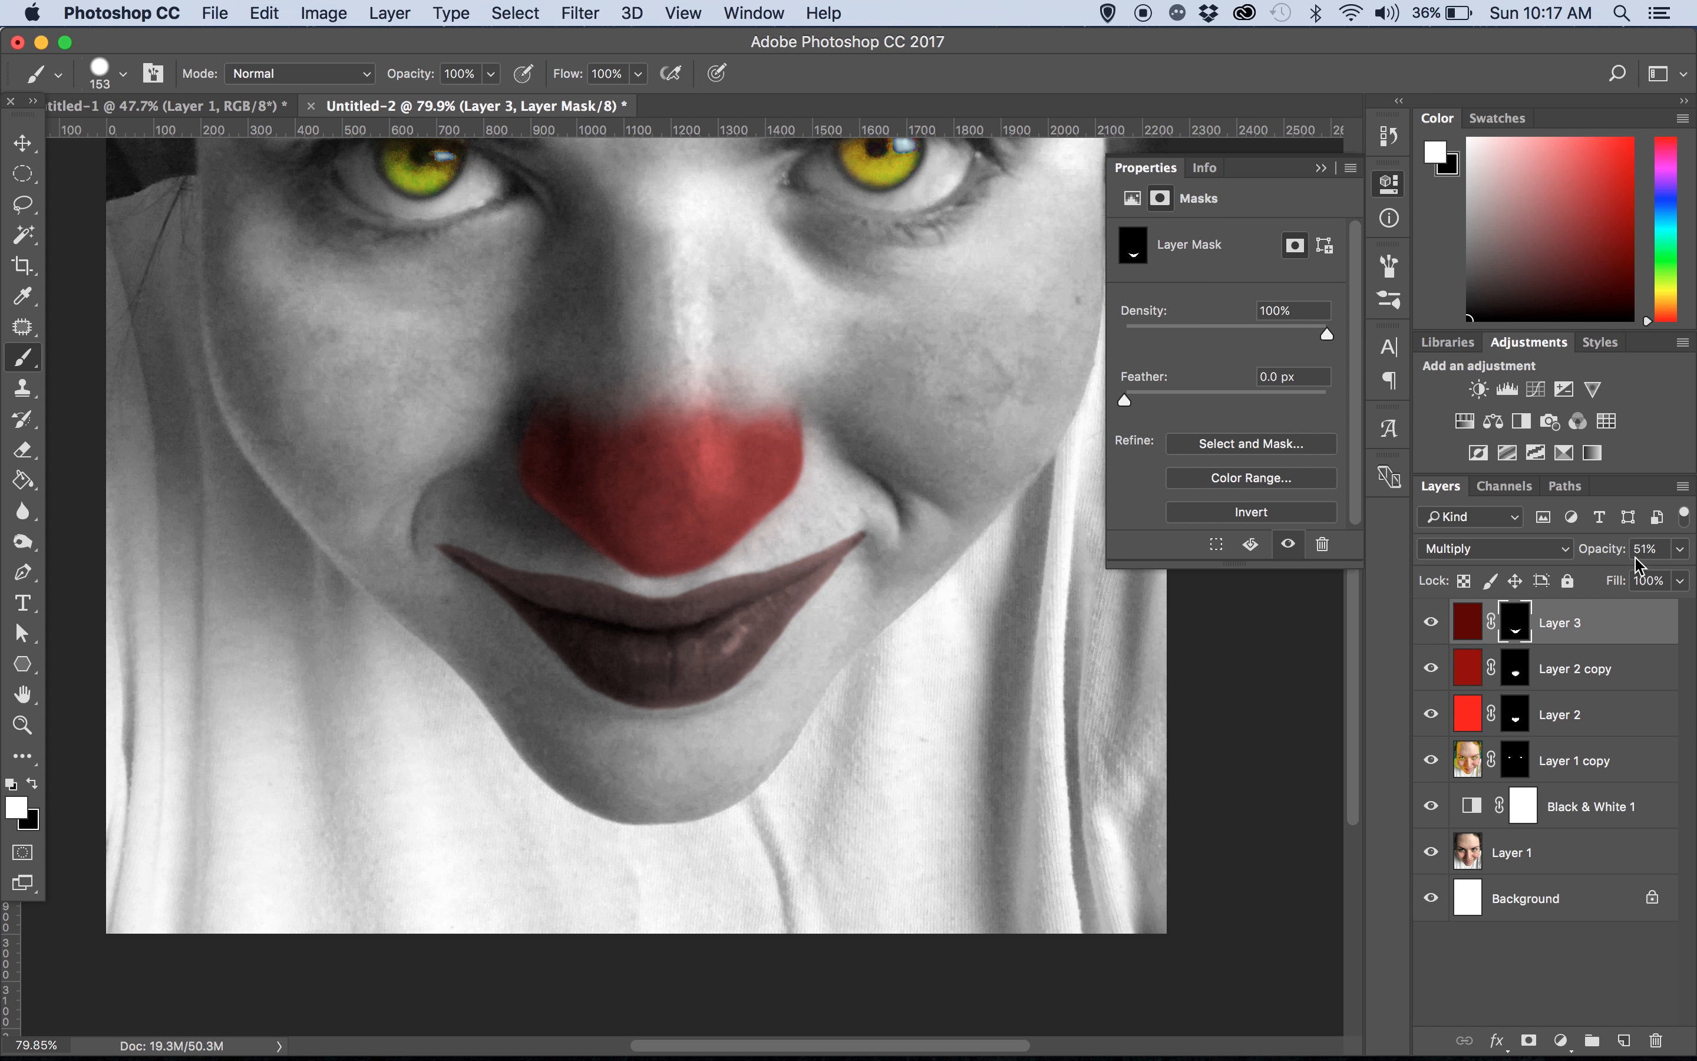
left_click(1679, 551)
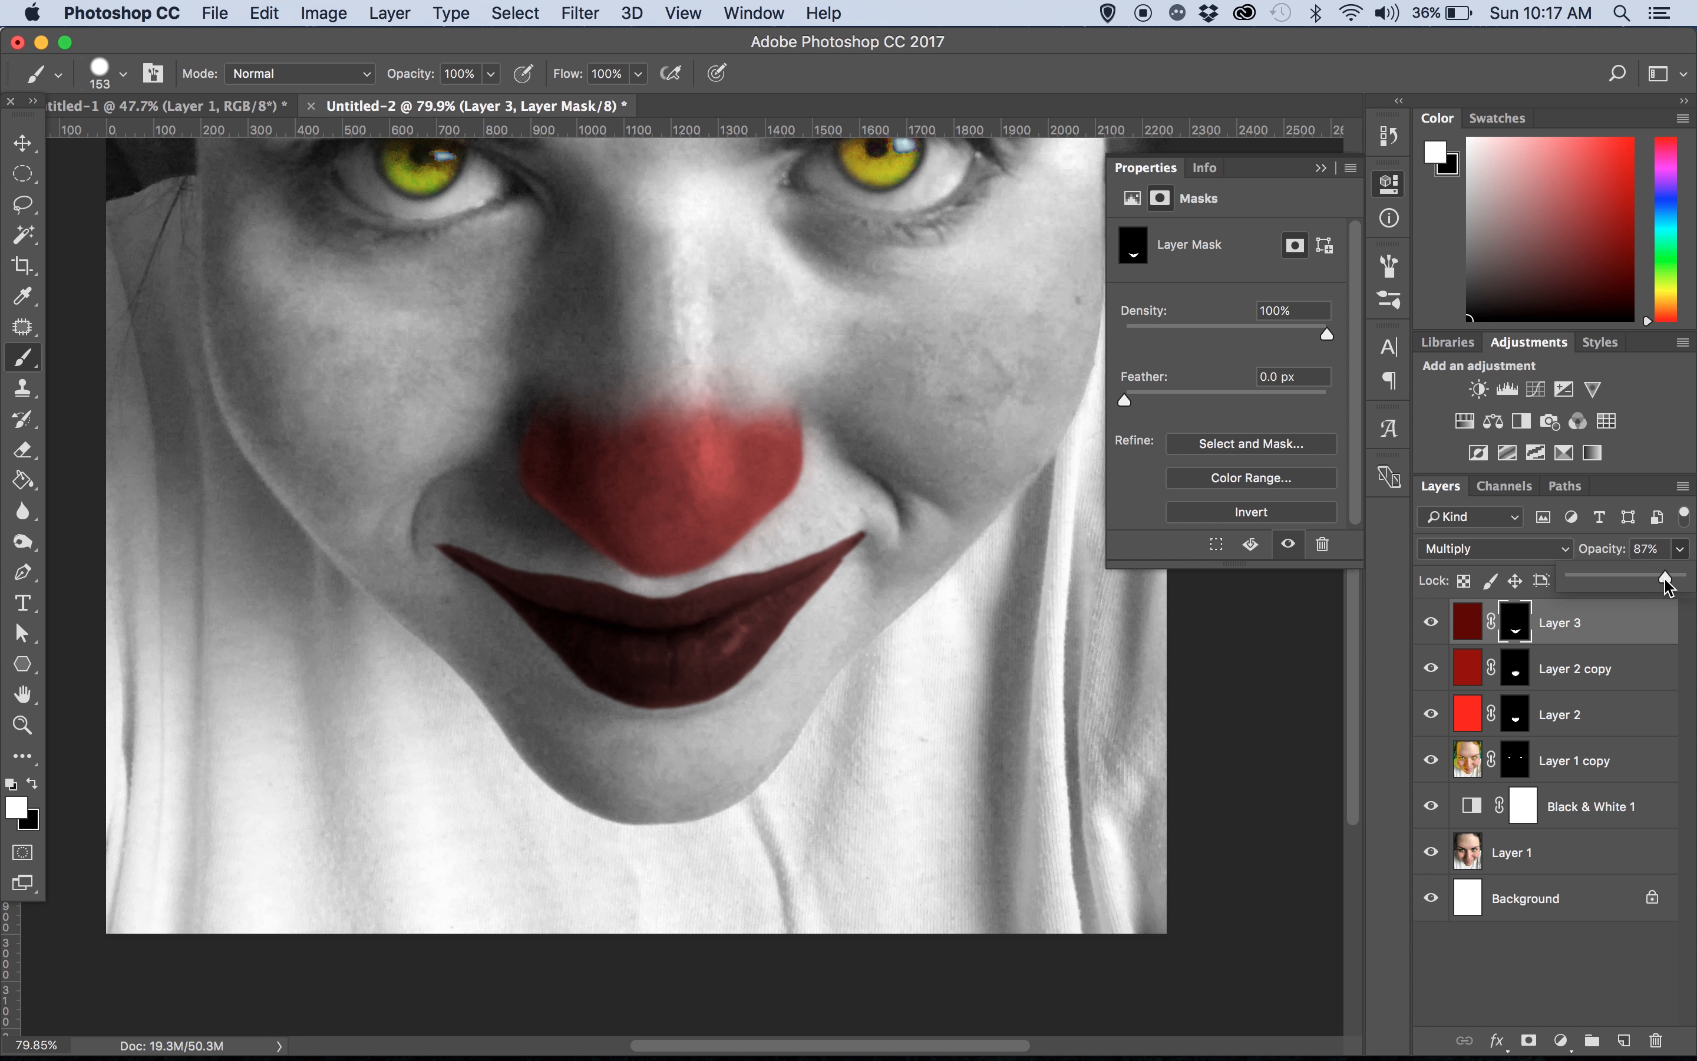
left_click_drag(1669, 586, 1692, 578)
scroll(810, 691, "down", 5)
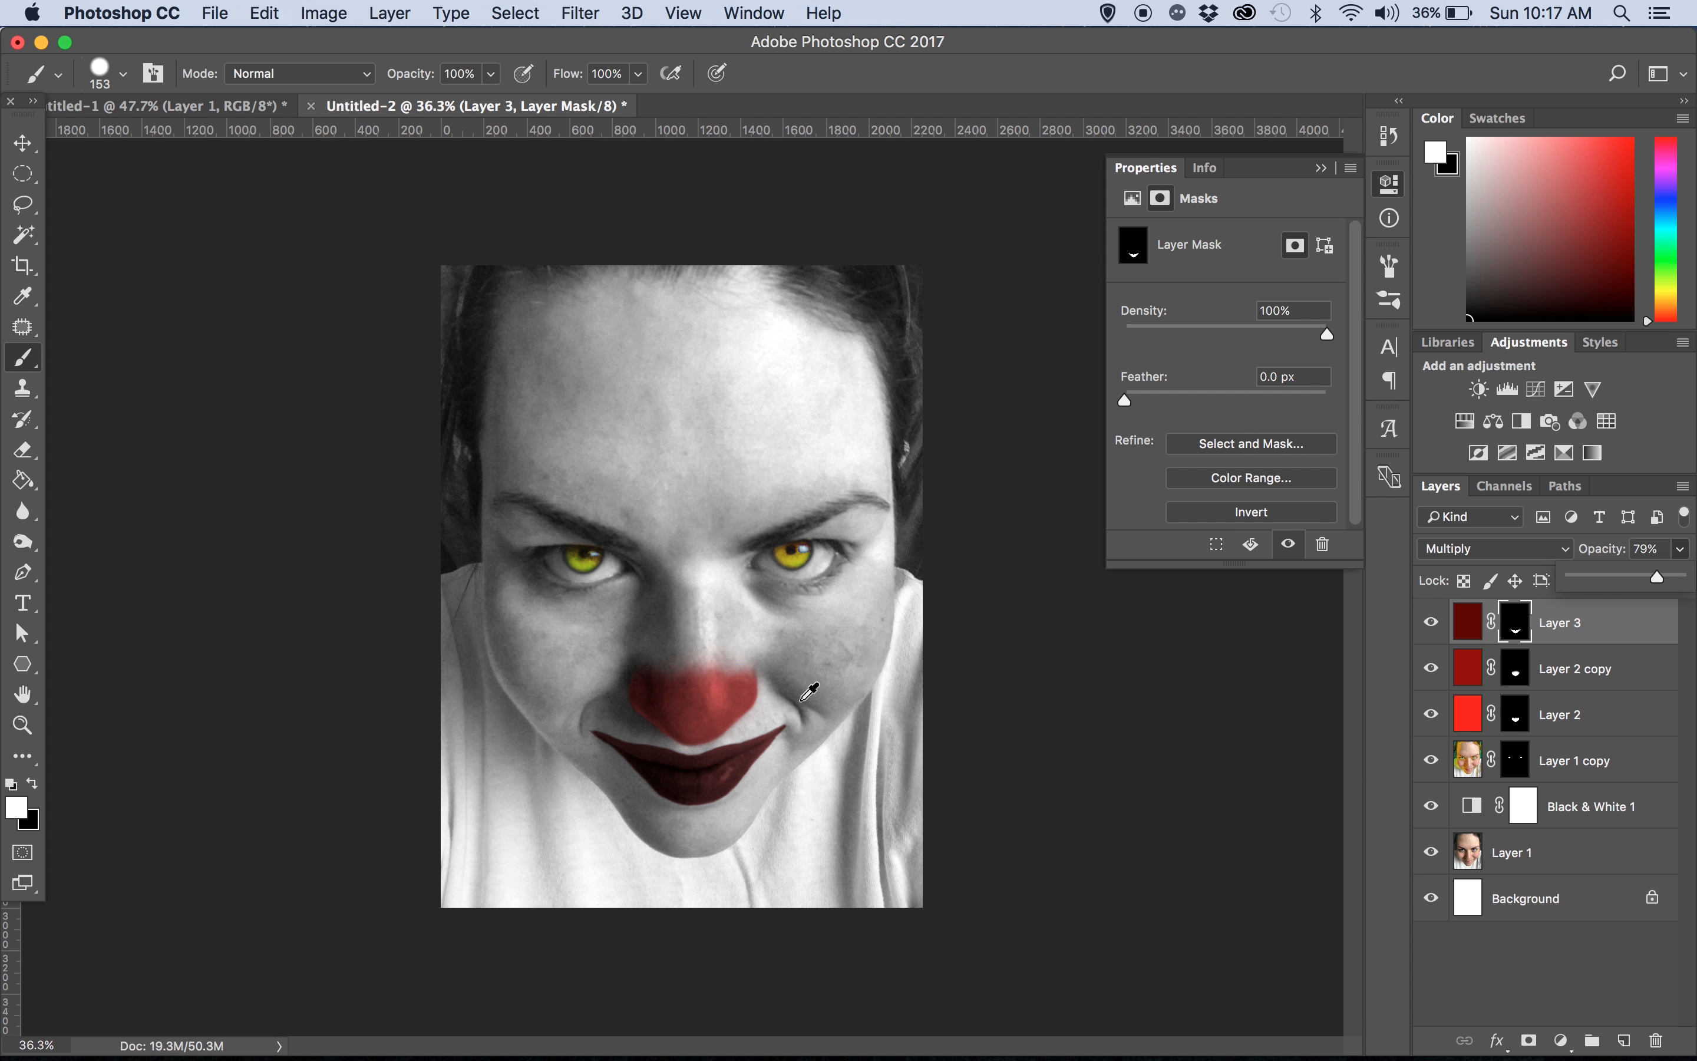
scroll(715, 772, "up", 3)
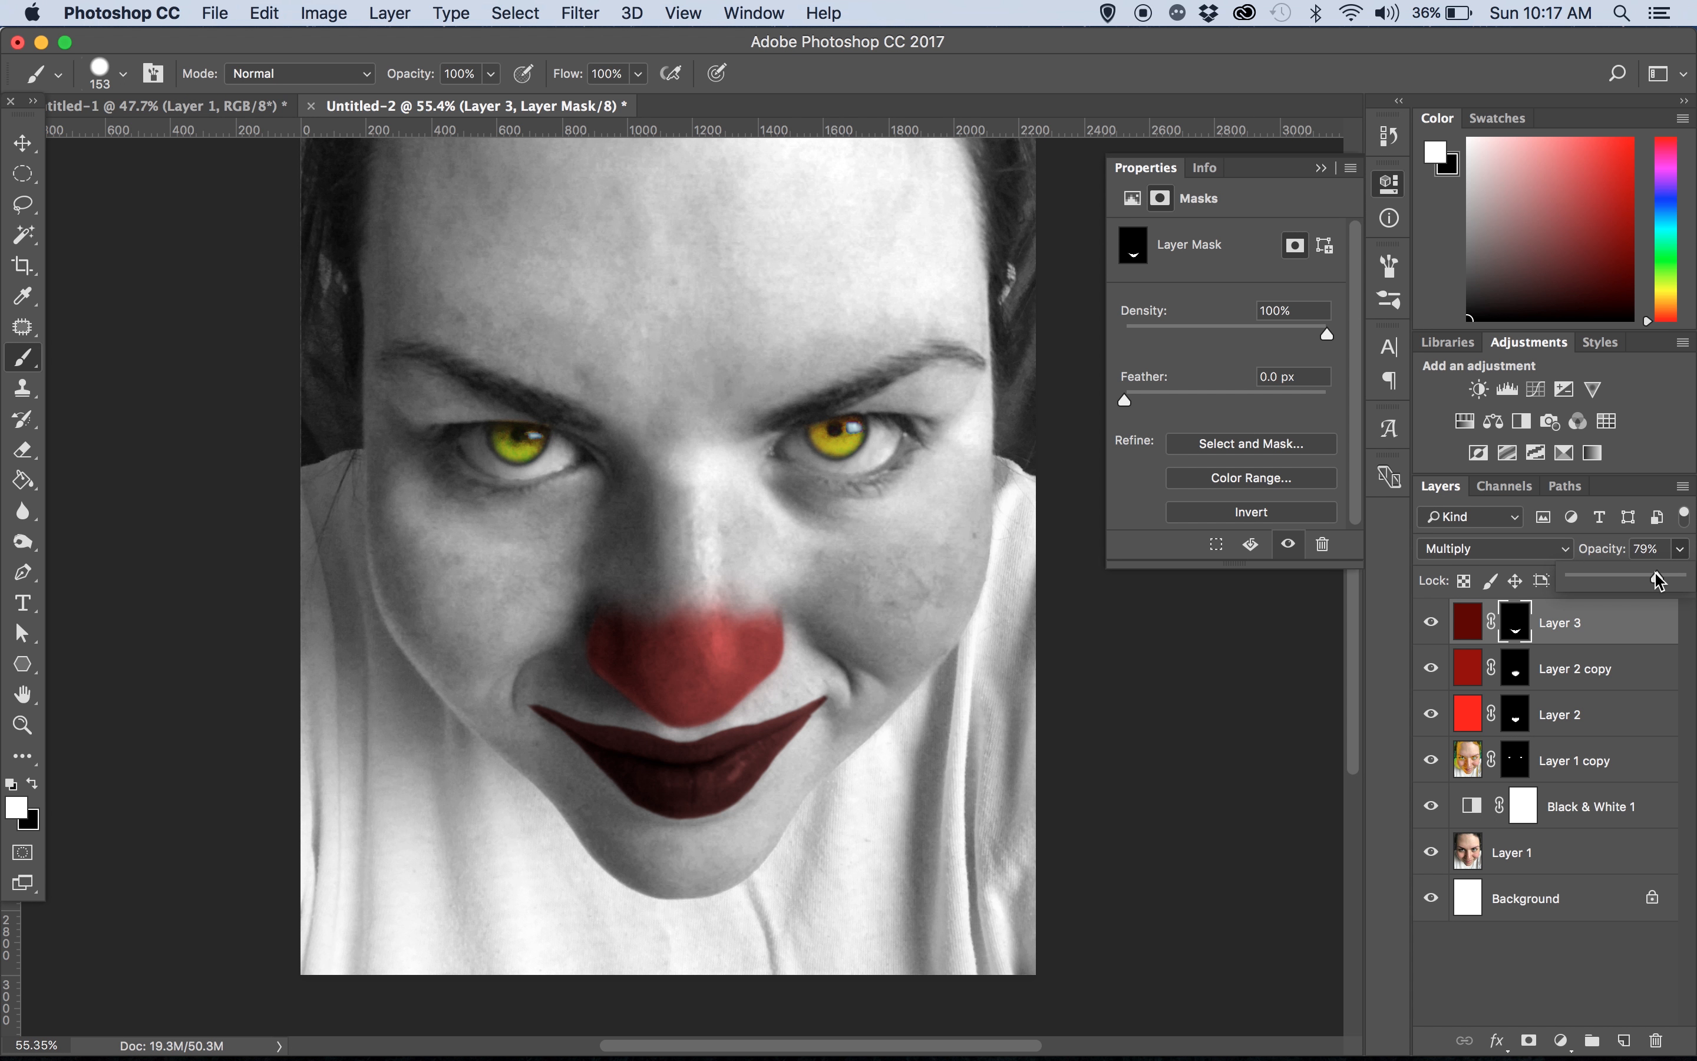
left_click_drag(1660, 581, 1682, 579)
Target the pixels of Layer 3 instead of its mask and fill them with the brighter red 820000
left_click(1470, 627)
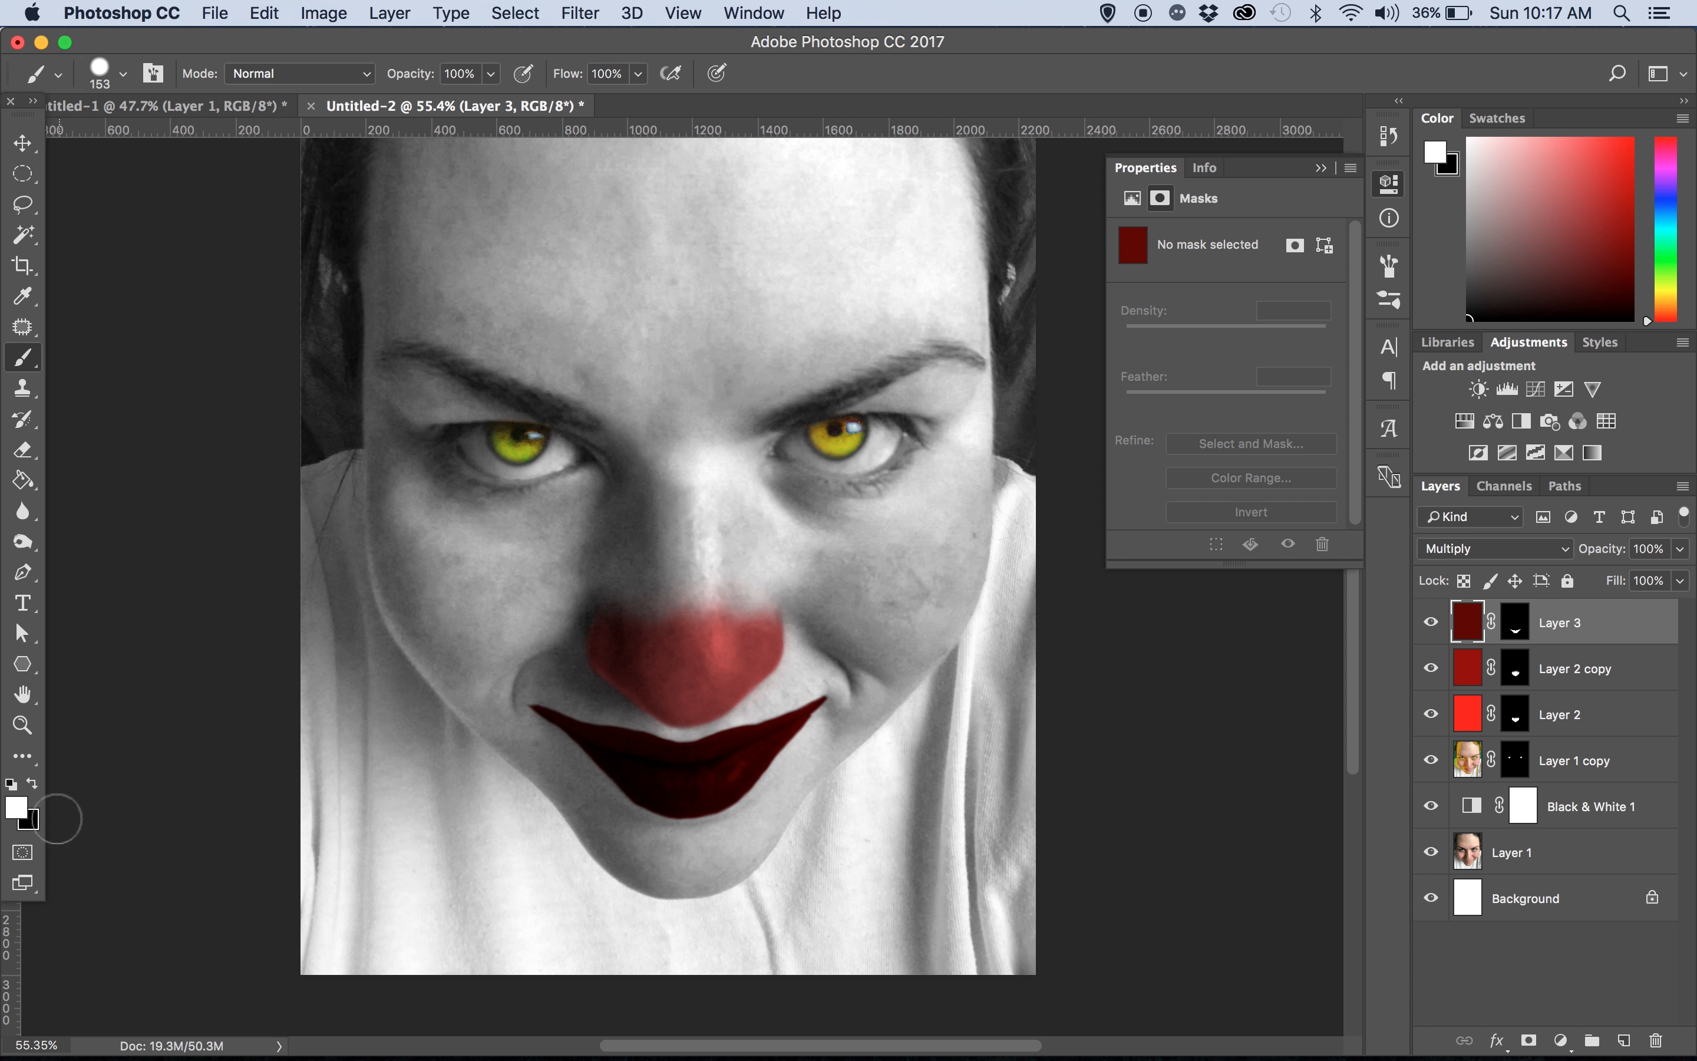
left_click(22, 805)
type("aa0000")
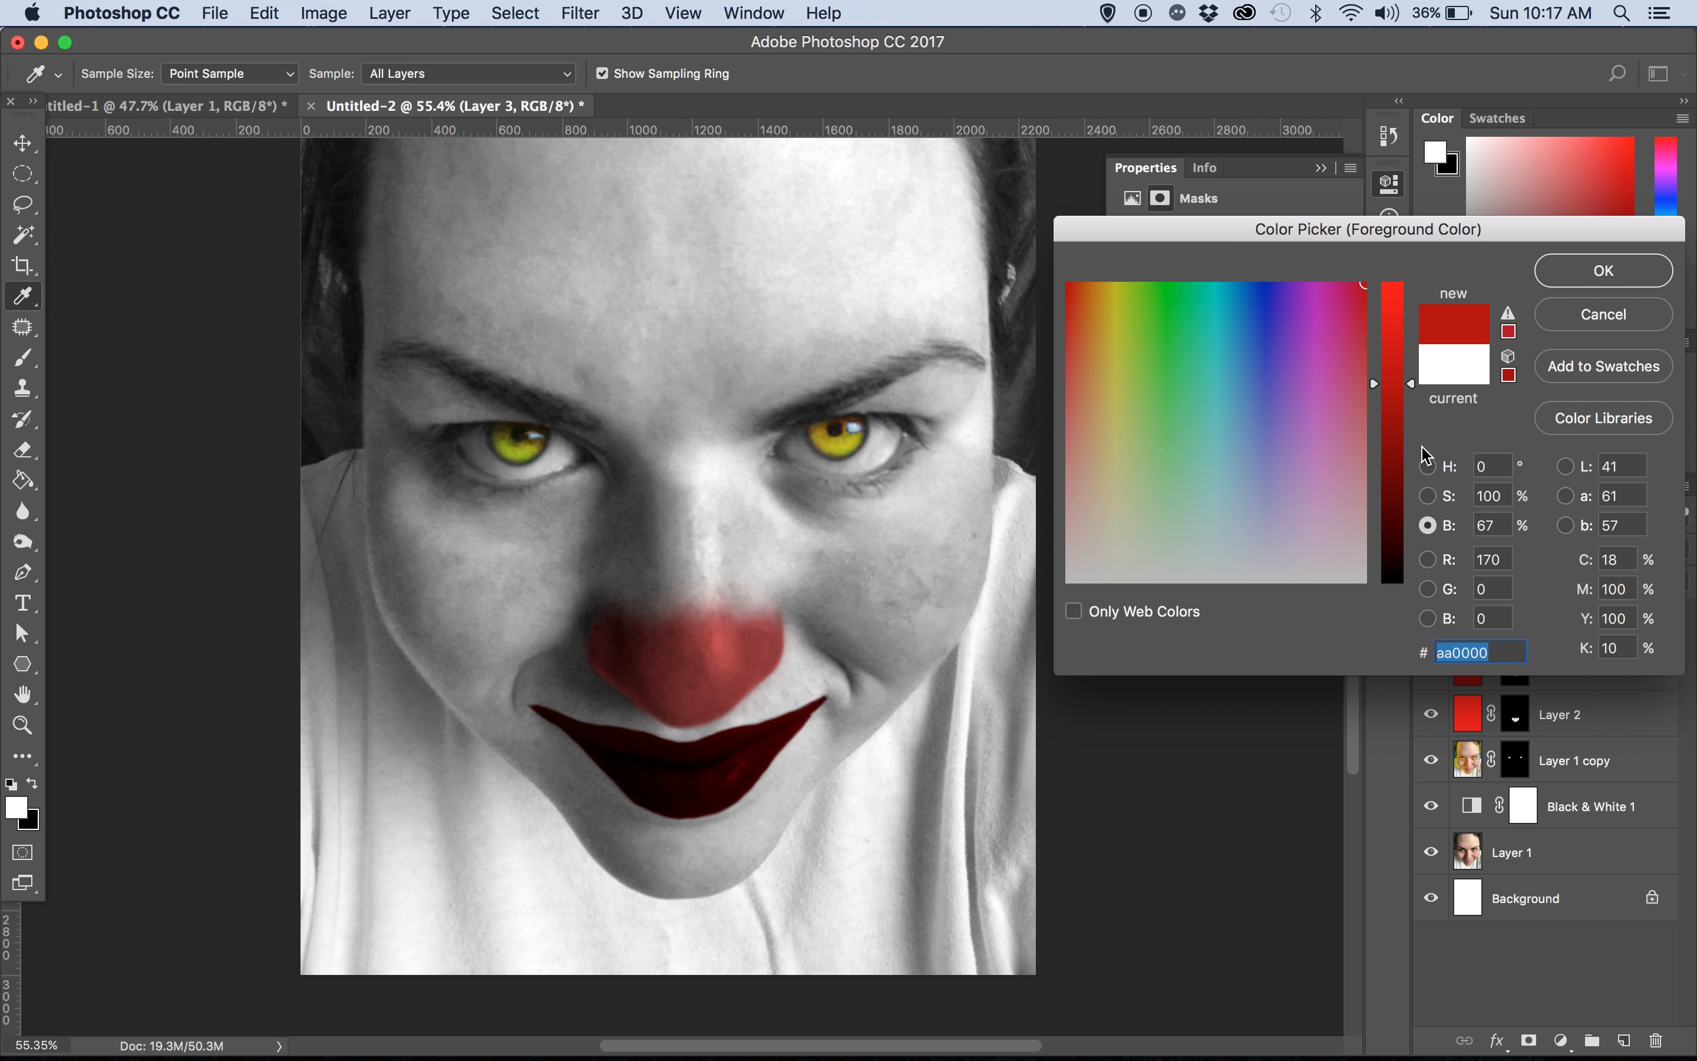
left_click(1394, 431)
left_click(1615, 287)
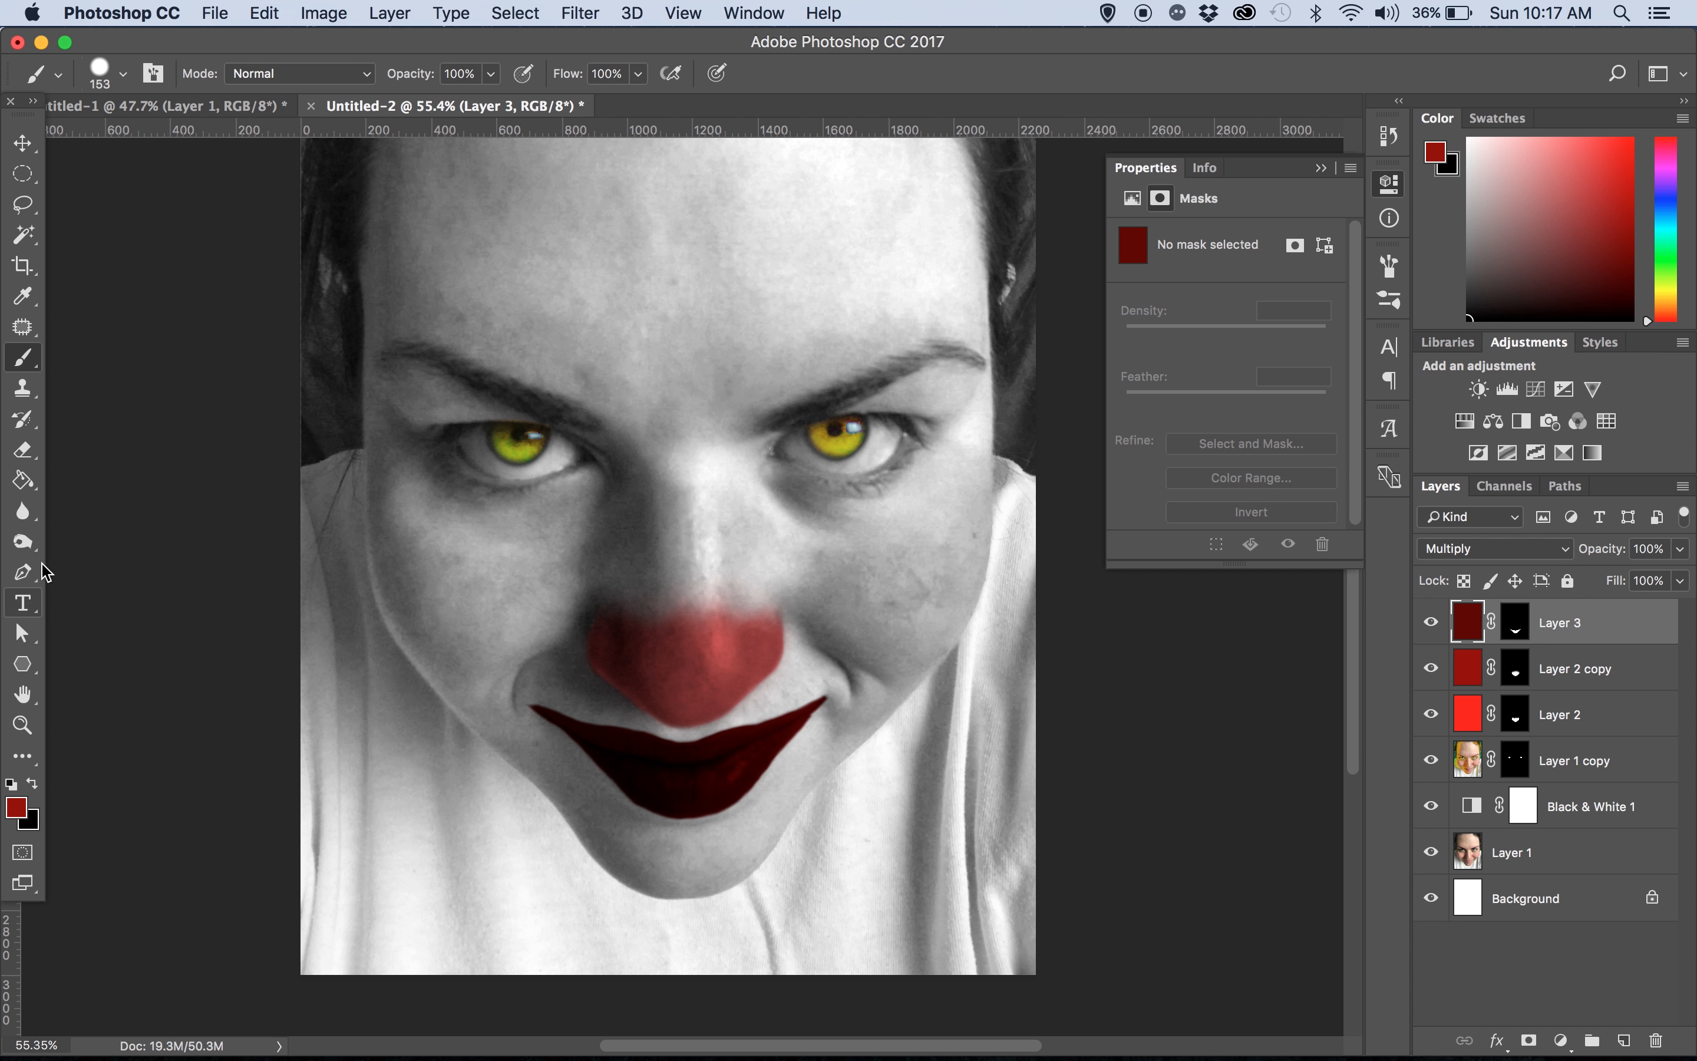
key("g")
left_click(684, 721)
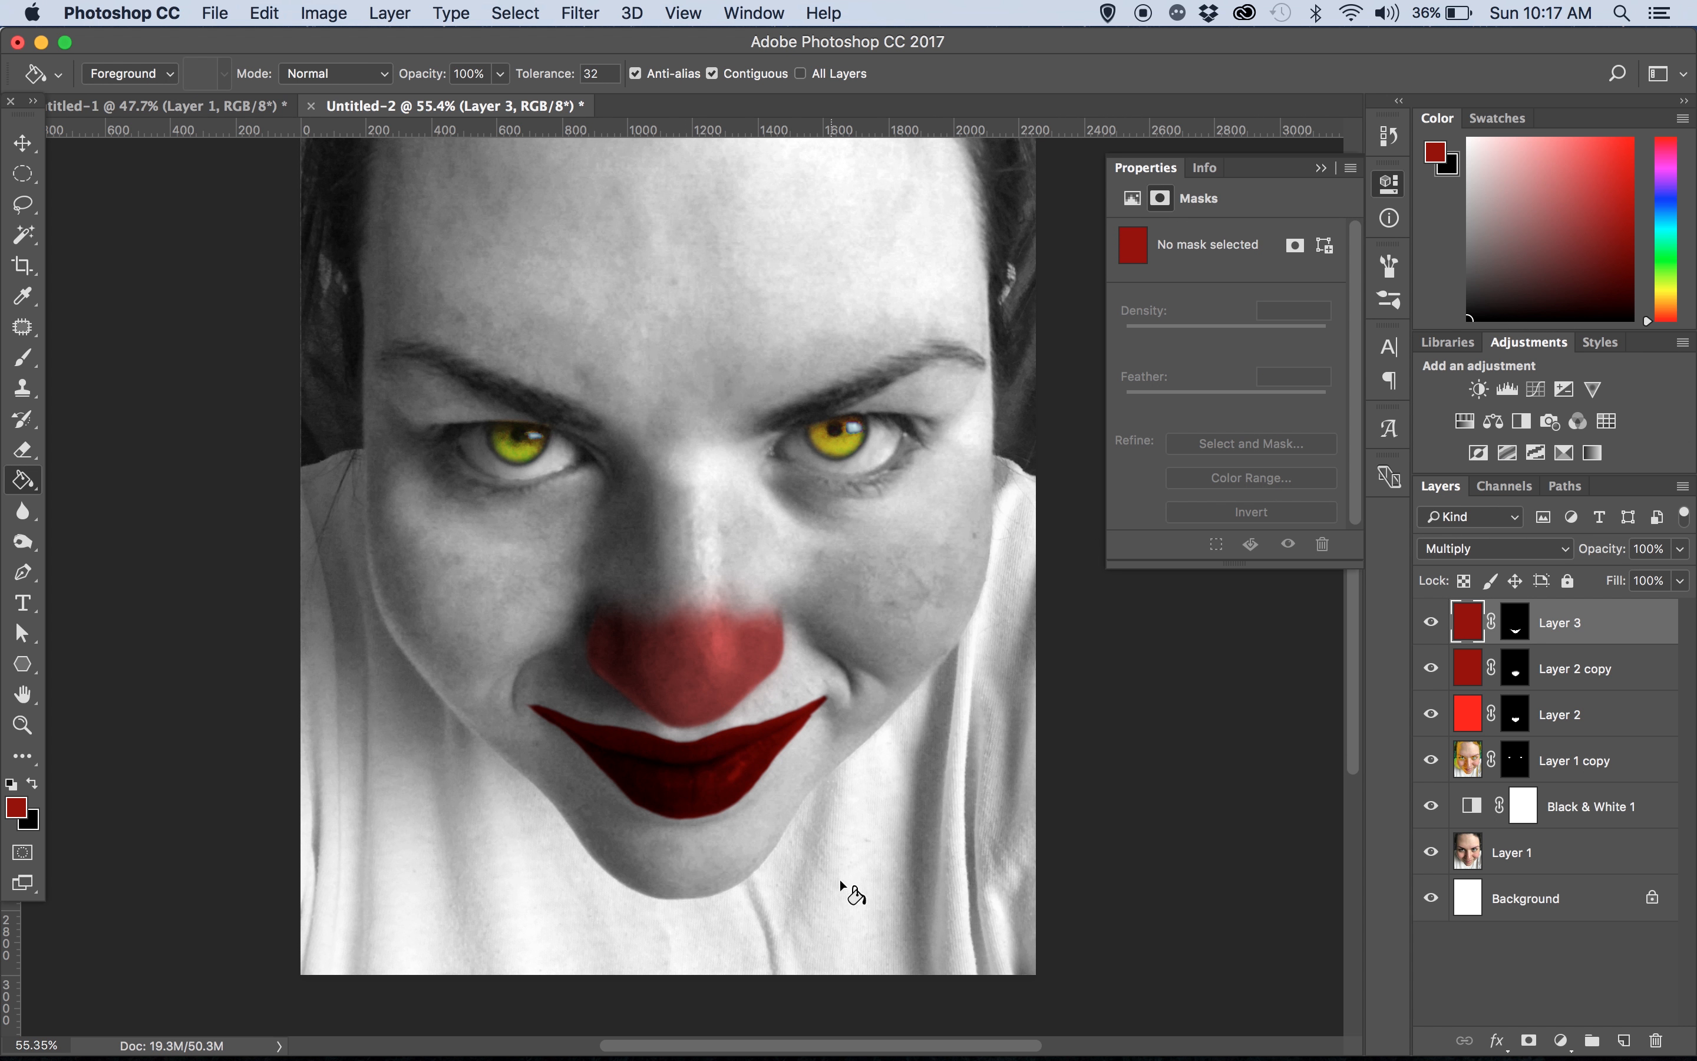
scroll(519, 477, "down", 3)
scroll(516, 471, "up", 5)
scroll(516, 472, "down", 5)
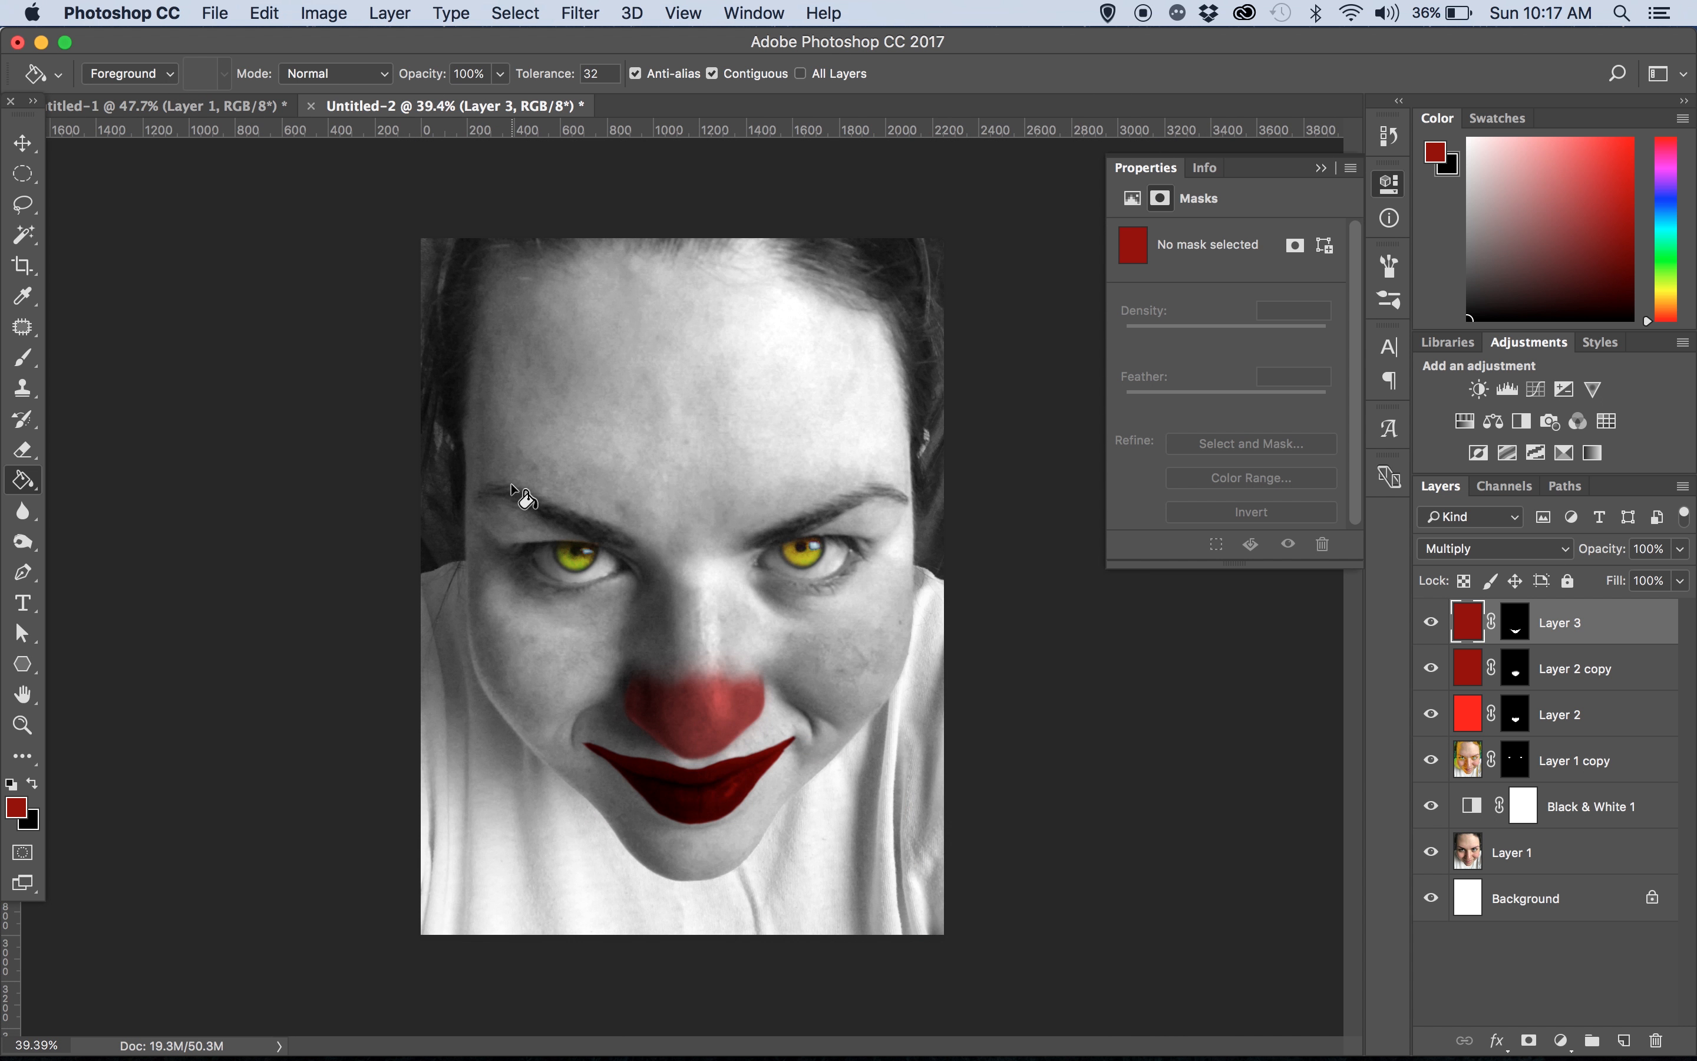
Compare the portrait with the It (2017) clown reference and set Layer 3's blend mode to Overlay
left_click(23, 146)
key("ctrl+Up")
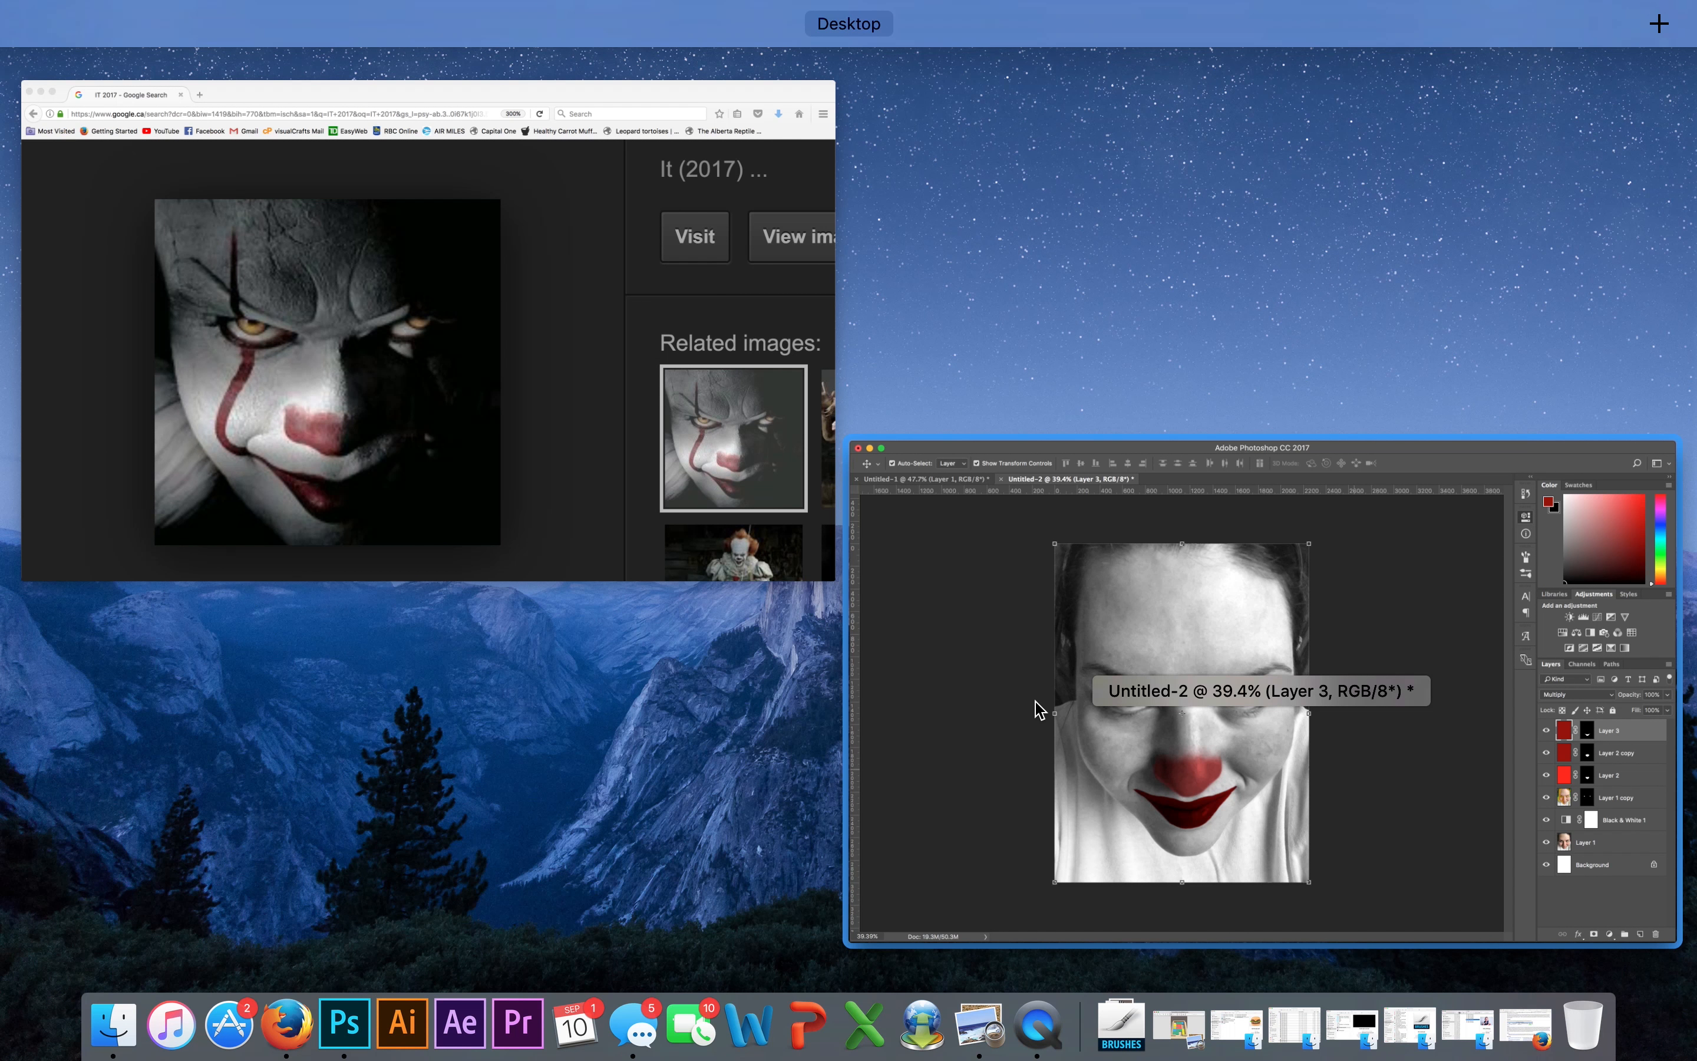
left_click(1115, 803)
scroll(754, 741, "up", 4)
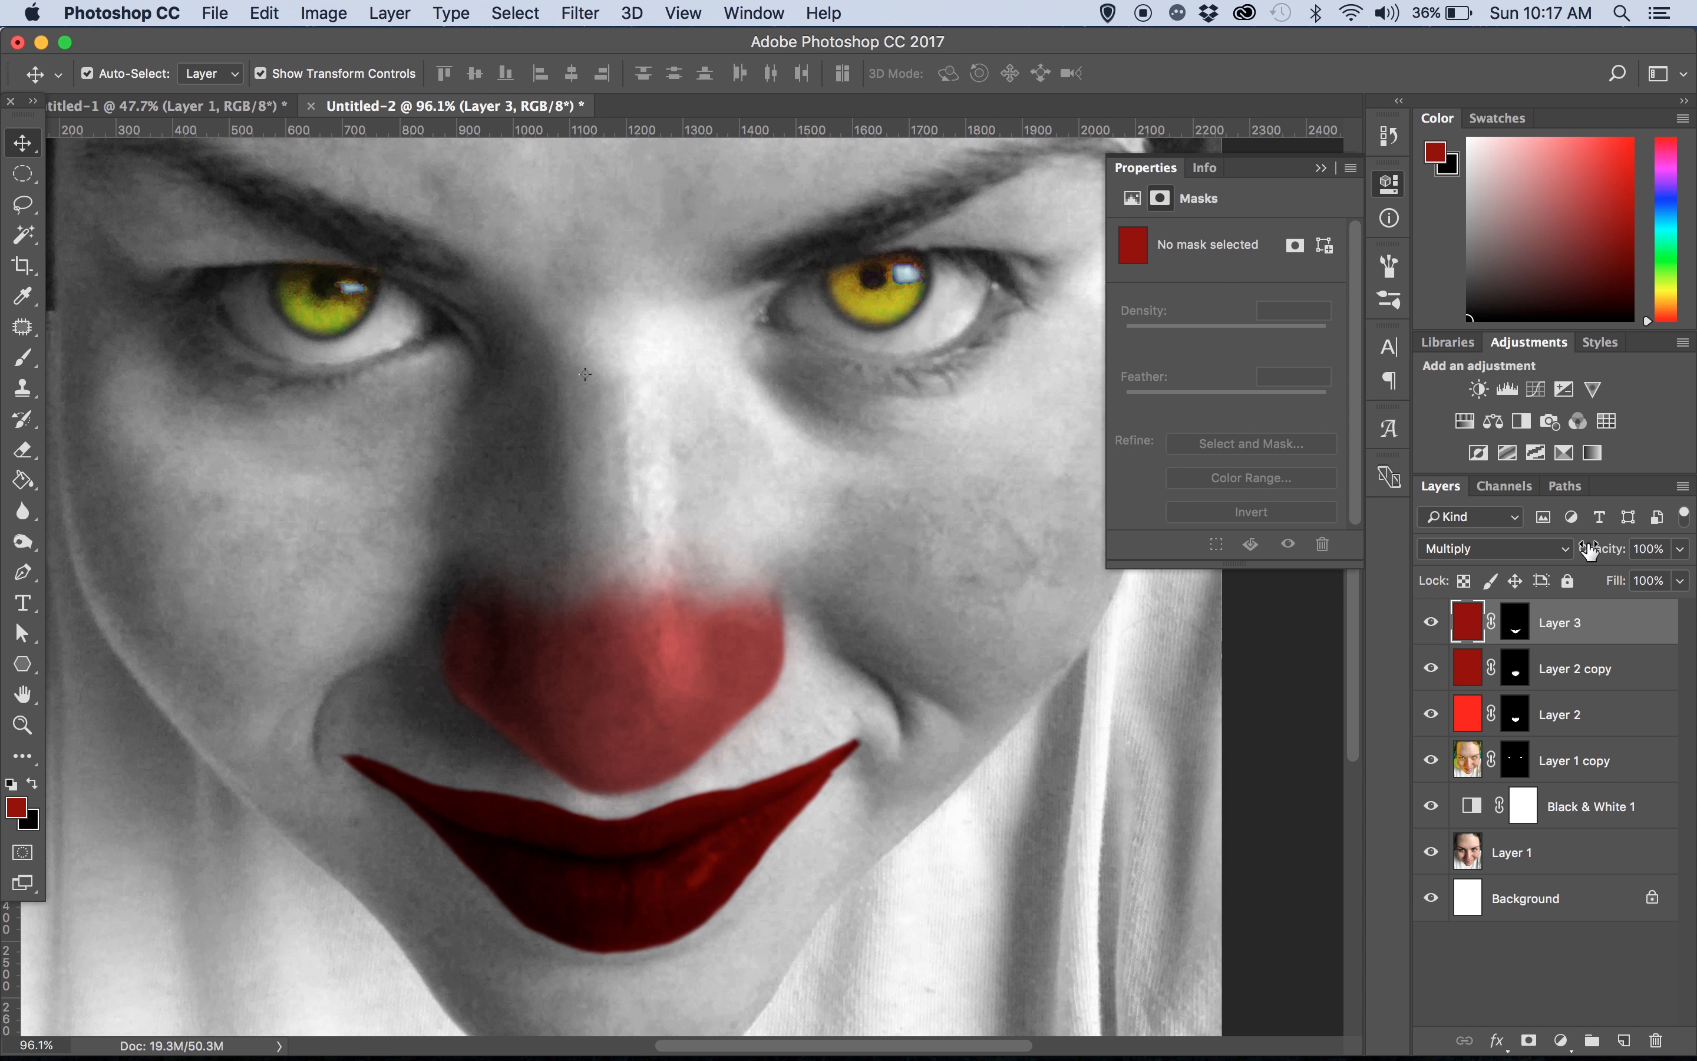
left_click(1569, 548)
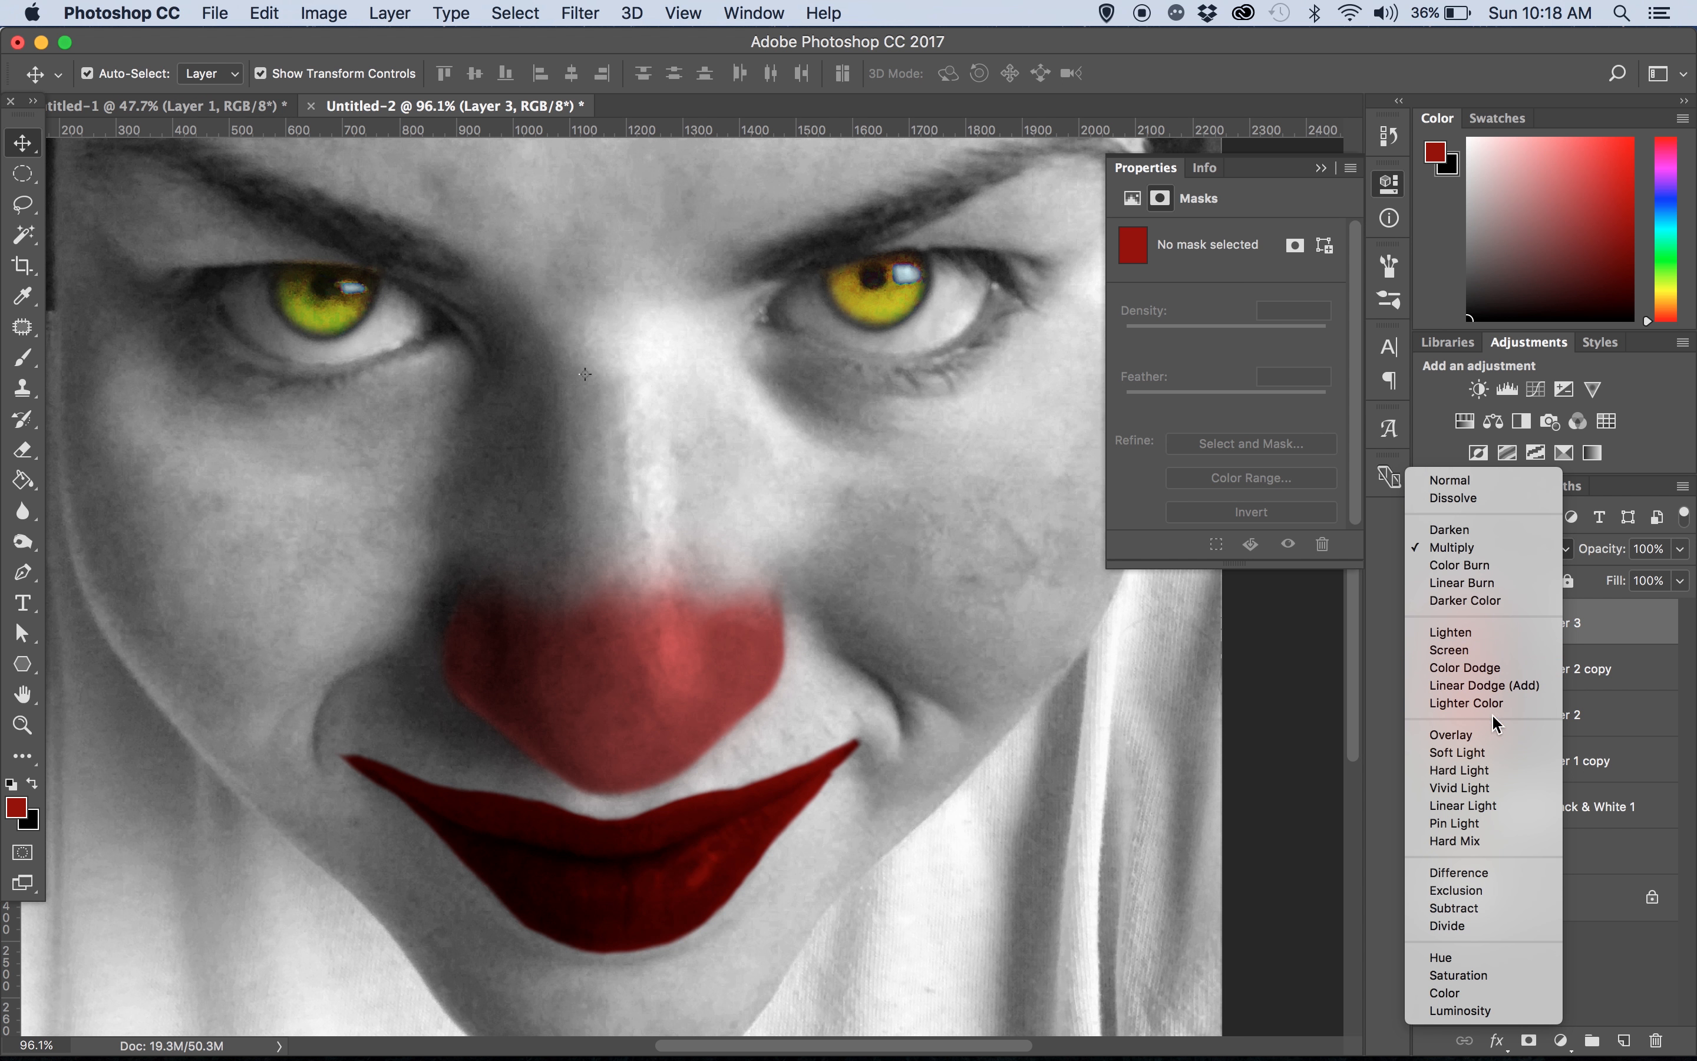
left_click(1491, 737)
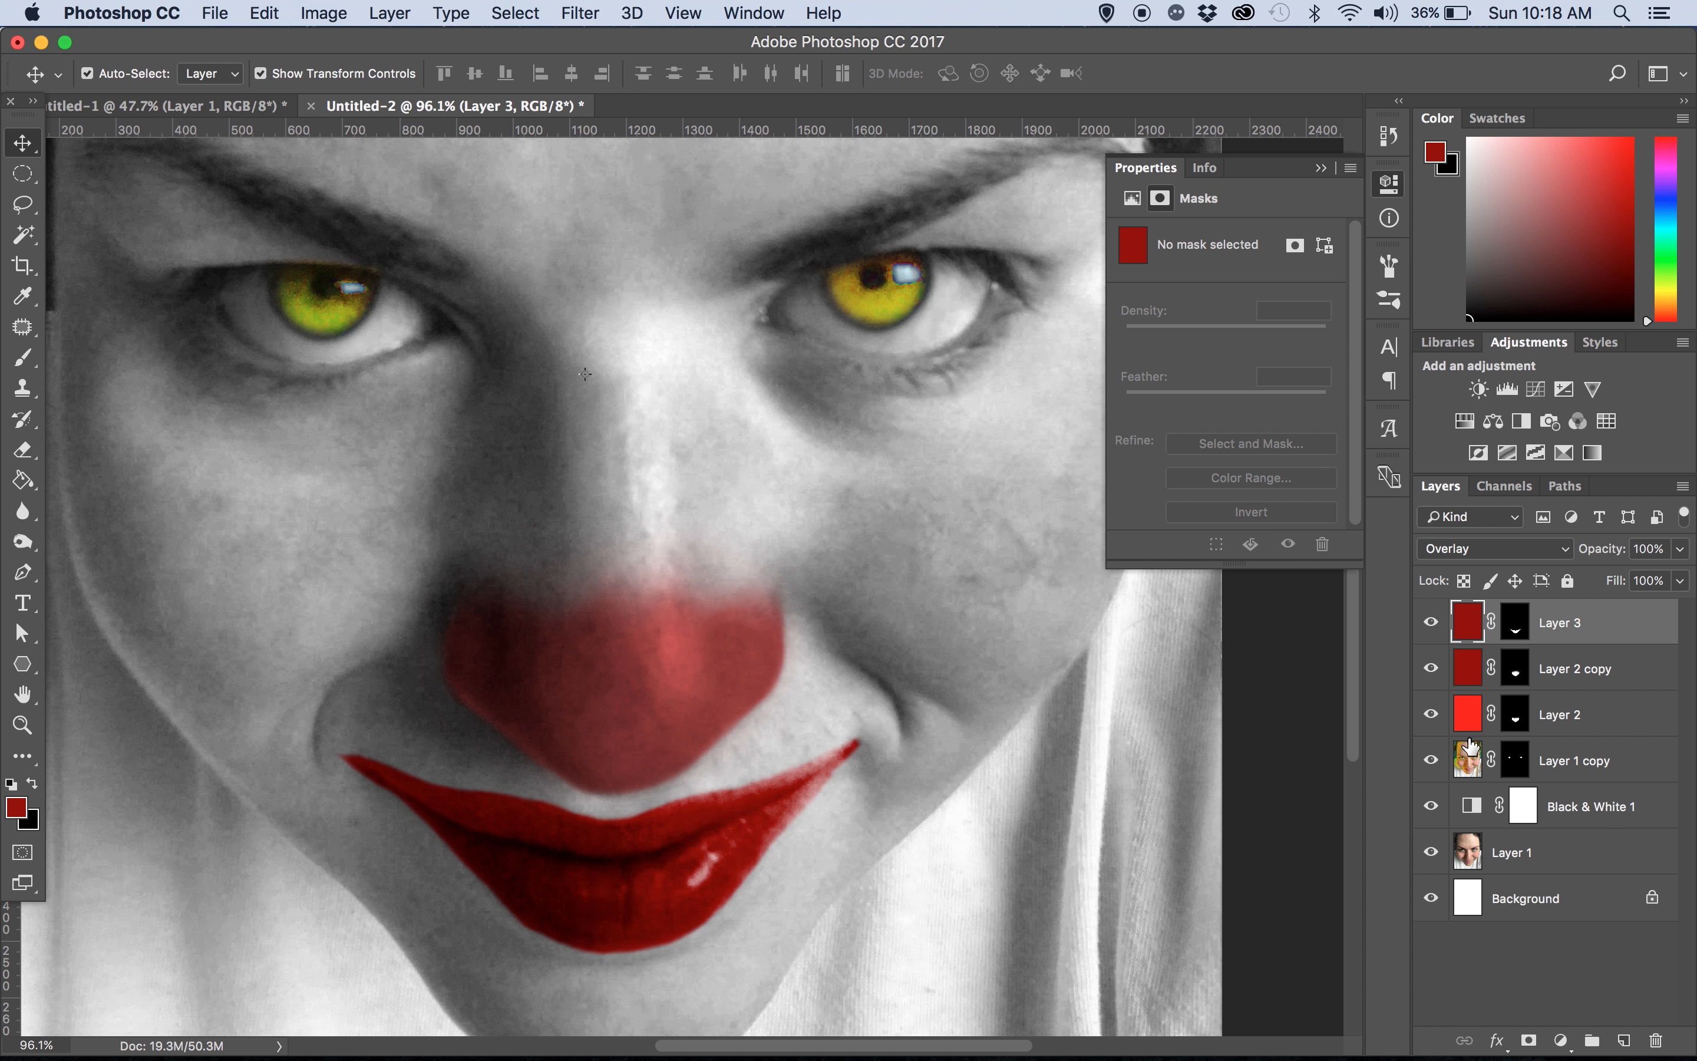
Darken the foreground colour to 530000 and fill Layer 3 with it to deepen the lips
scroll(951, 842, "down", 2)
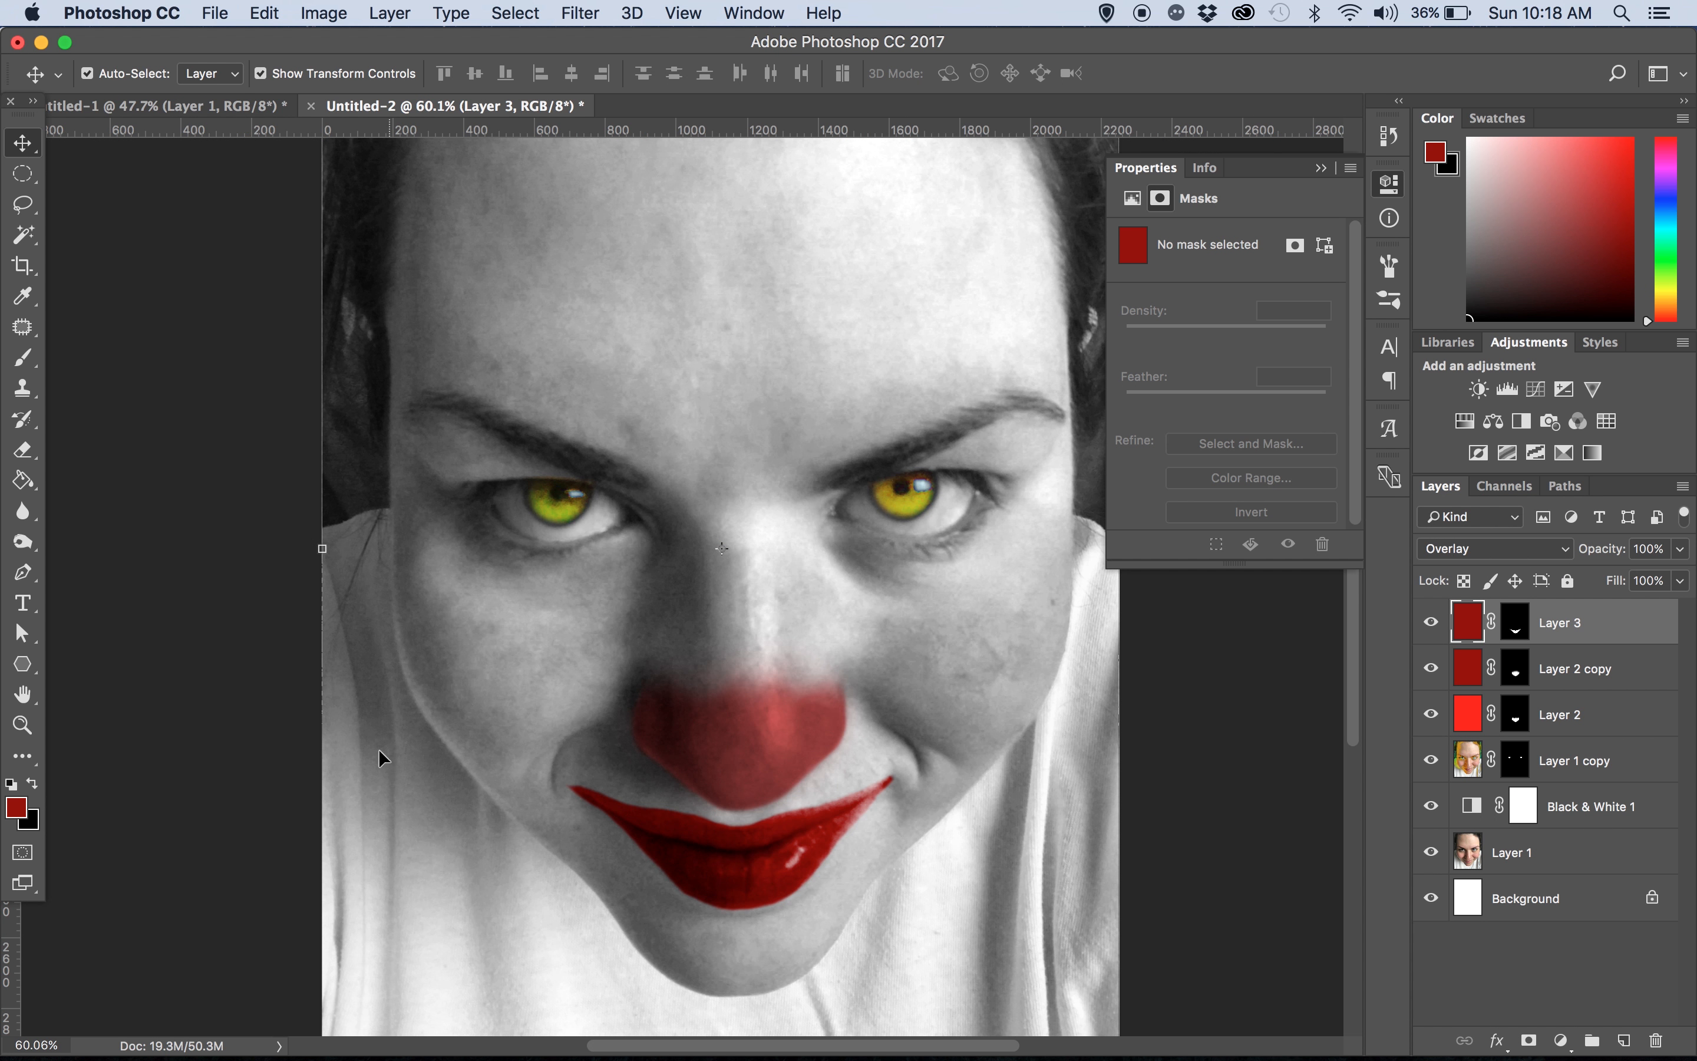
left_click(15, 806)
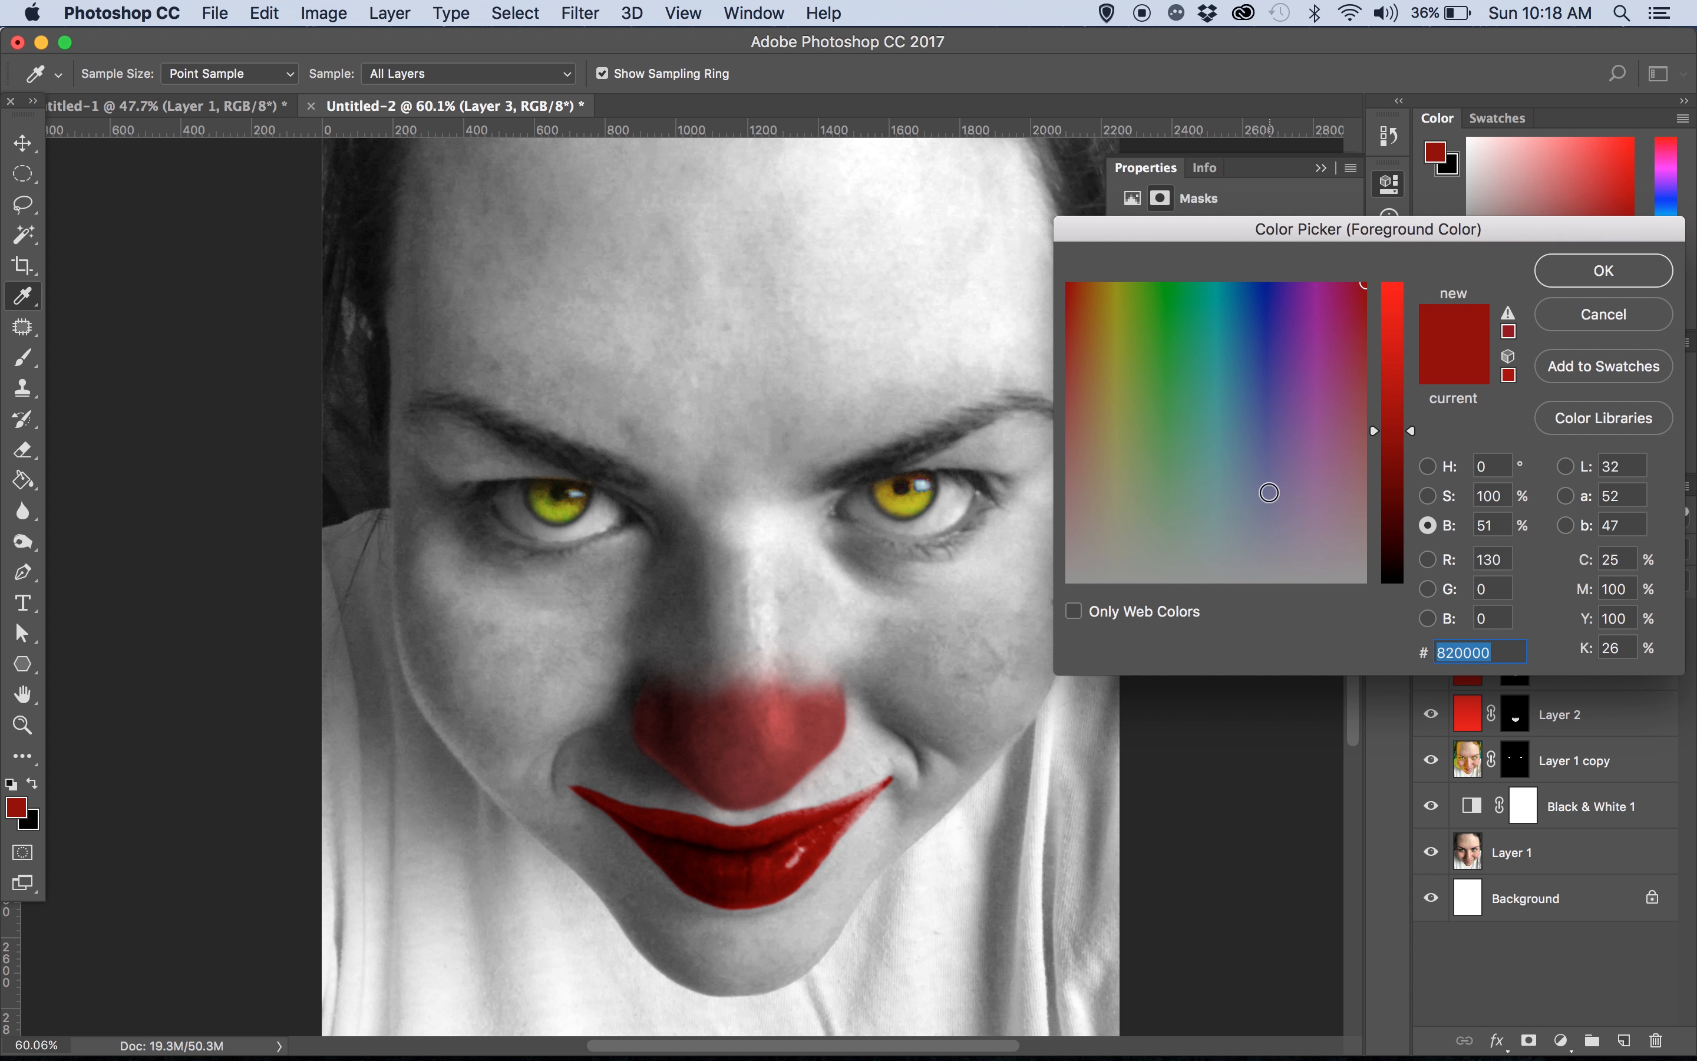
left_click(1399, 486)
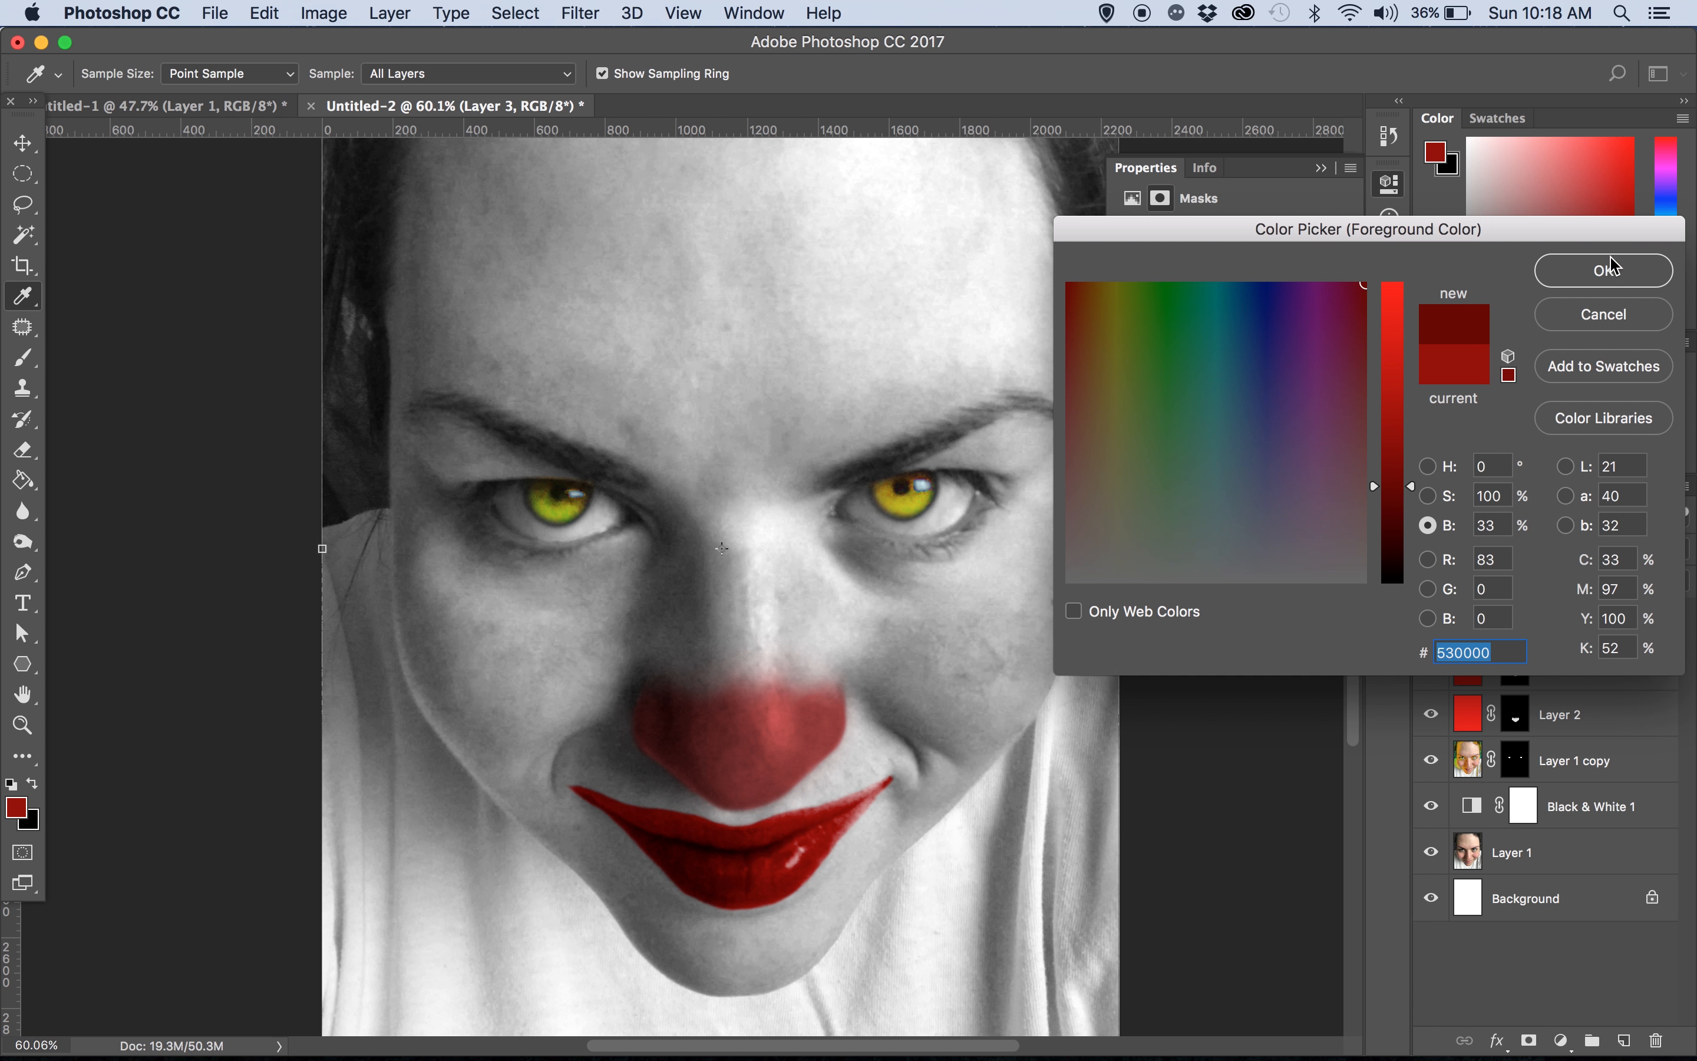
left_click(1604, 270)
key("g")
left_click(744, 627)
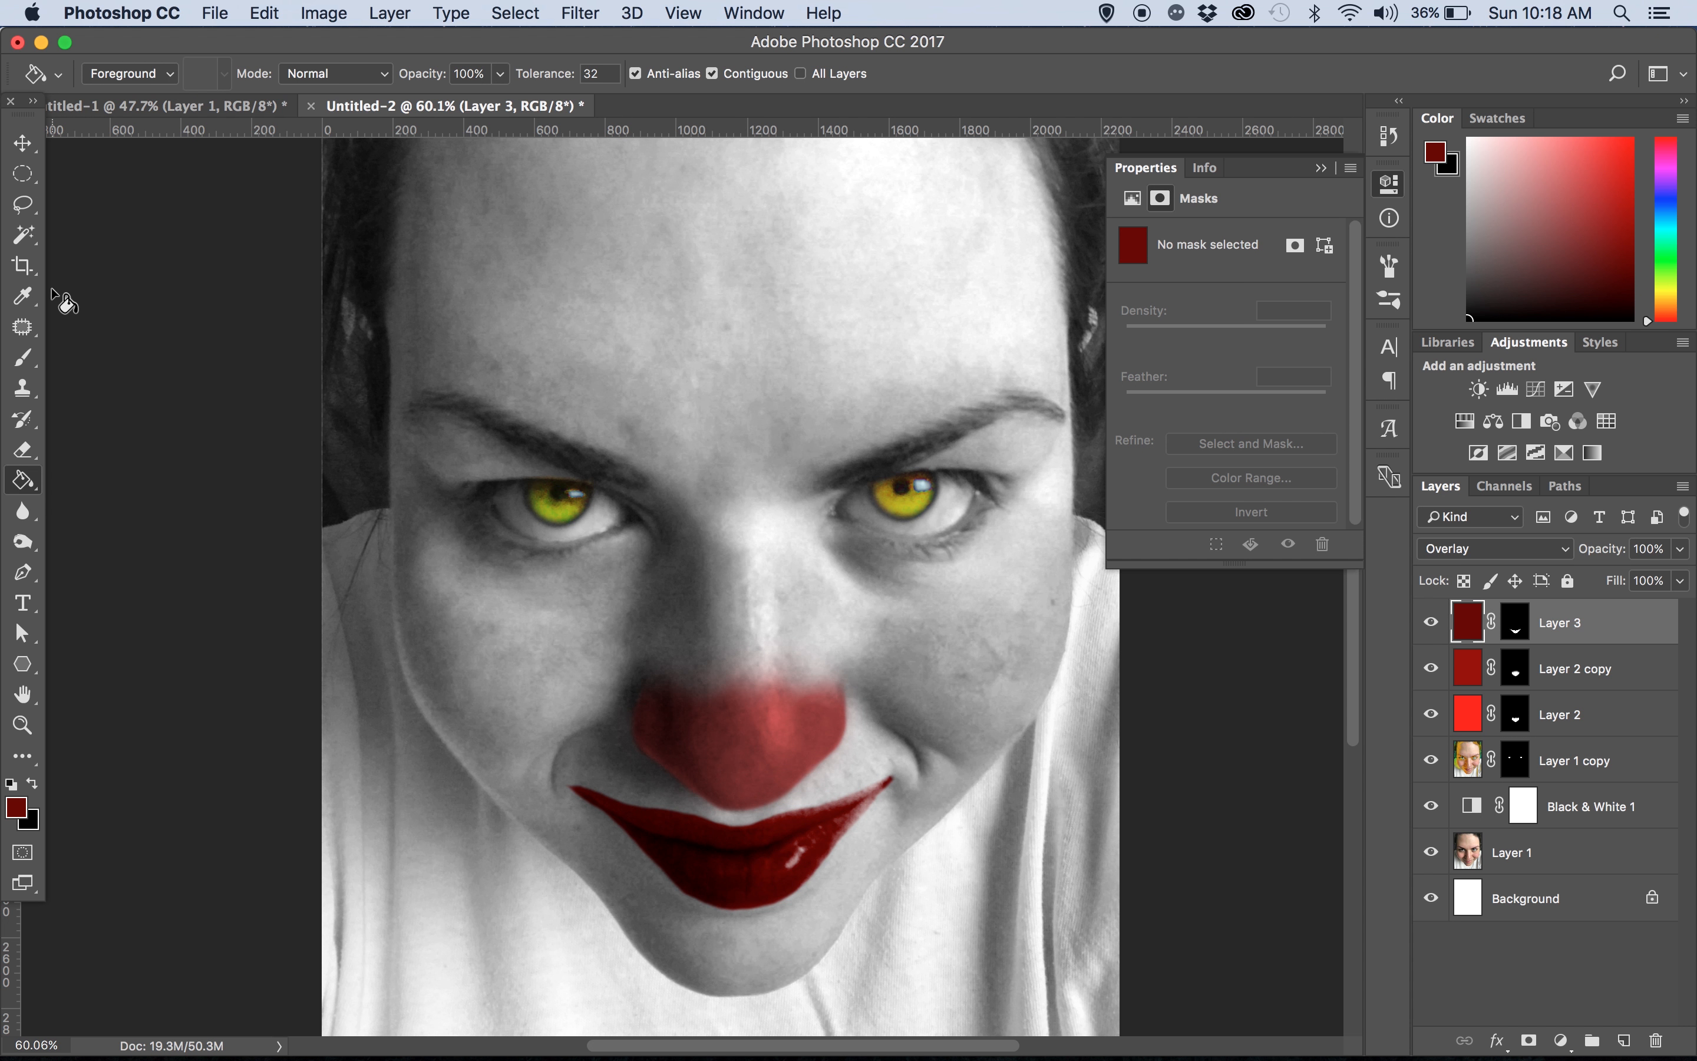
Lower Layer 3's opacity to 96% to soften the dark red of the lips slightly
left_click(22, 143)
left_click_drag(1680, 549, 1656, 586)
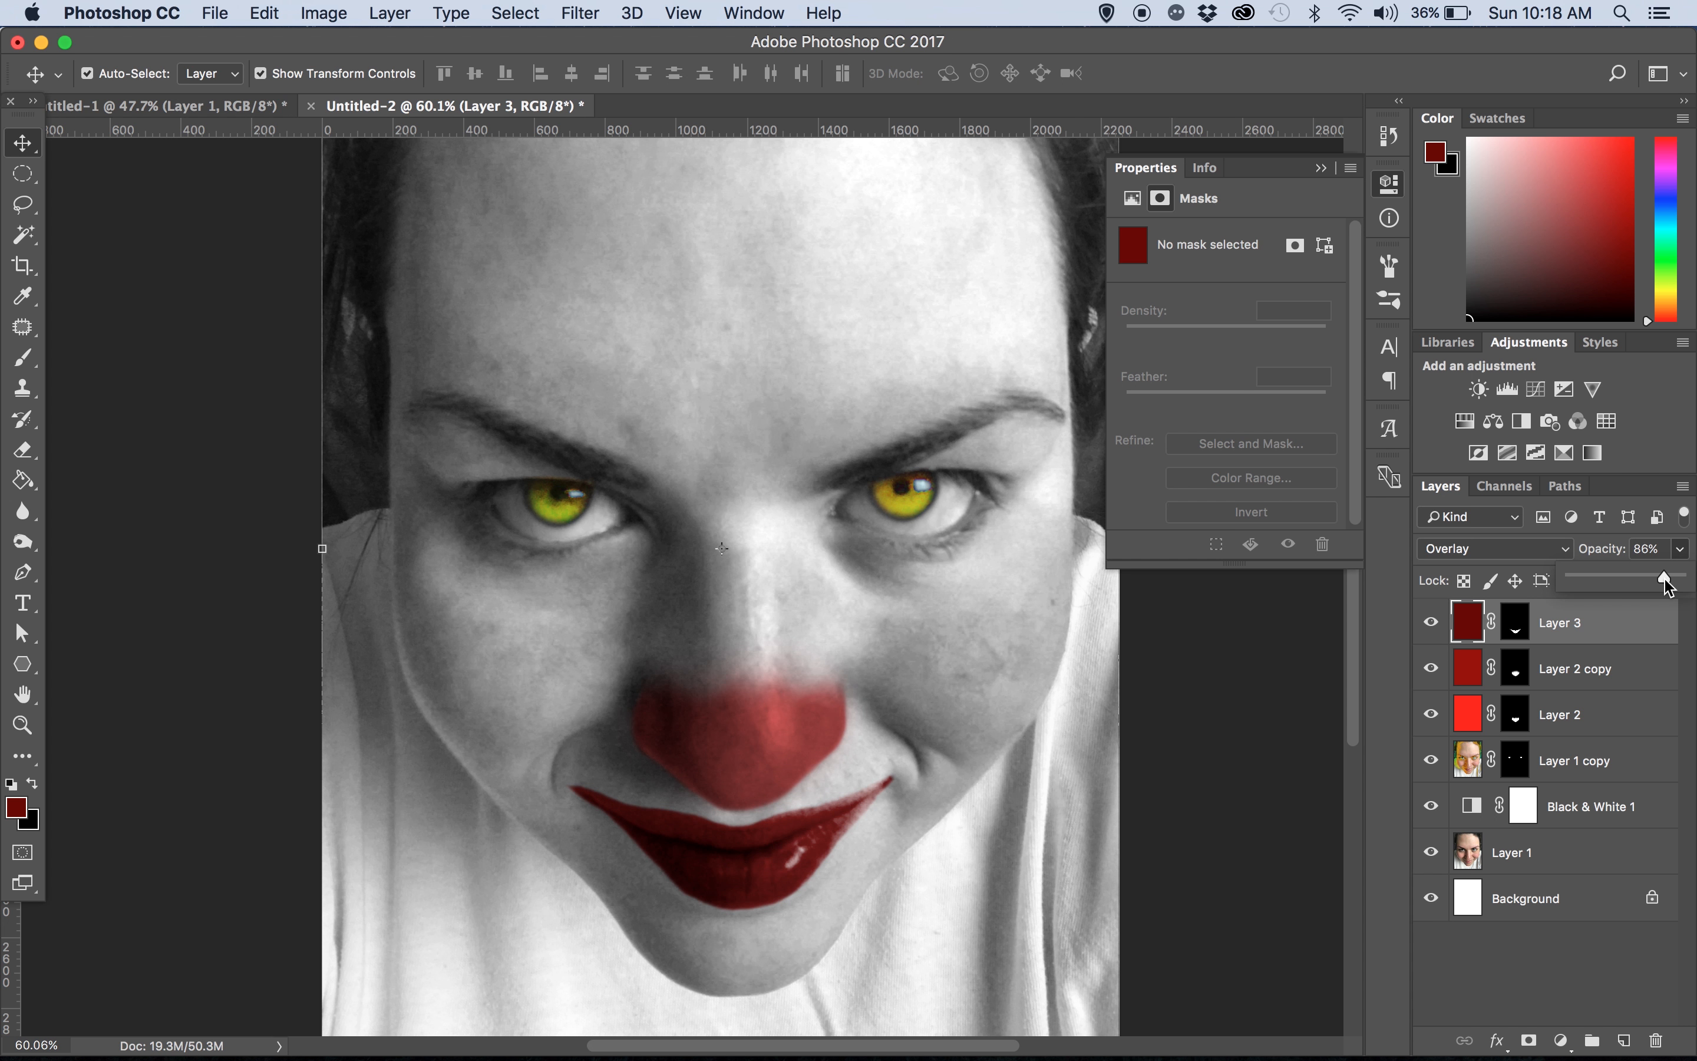
key("super+t")
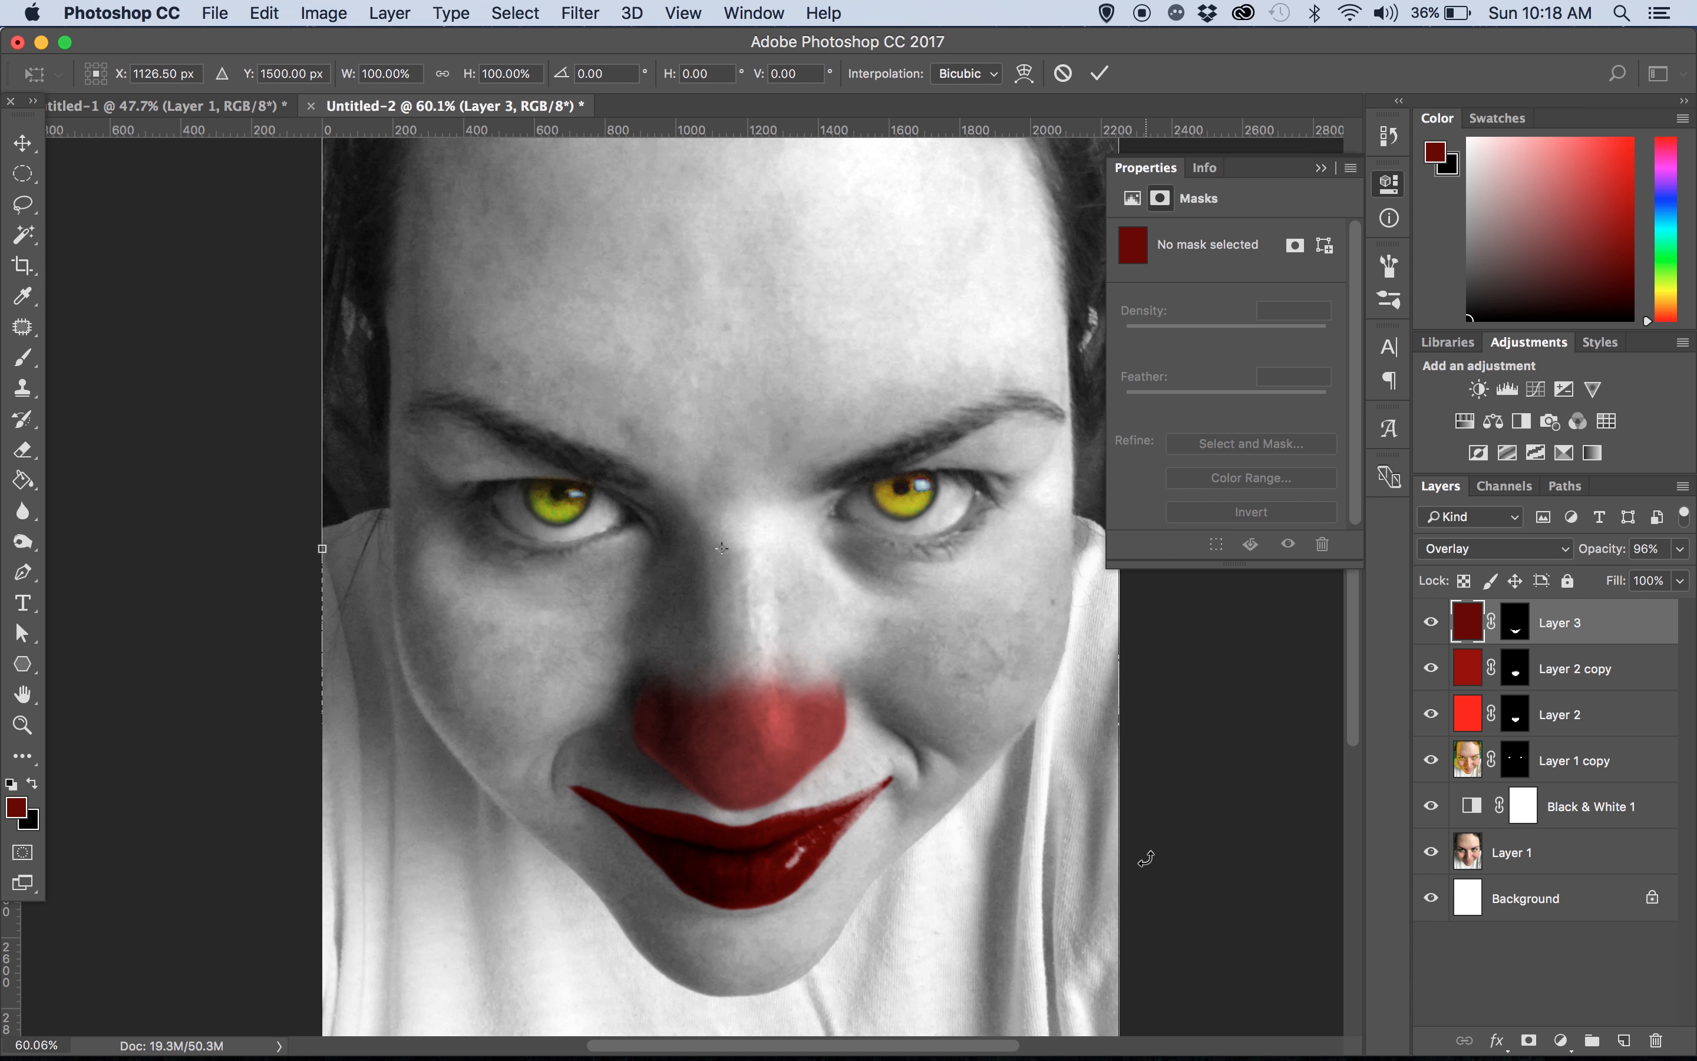
key("Return")
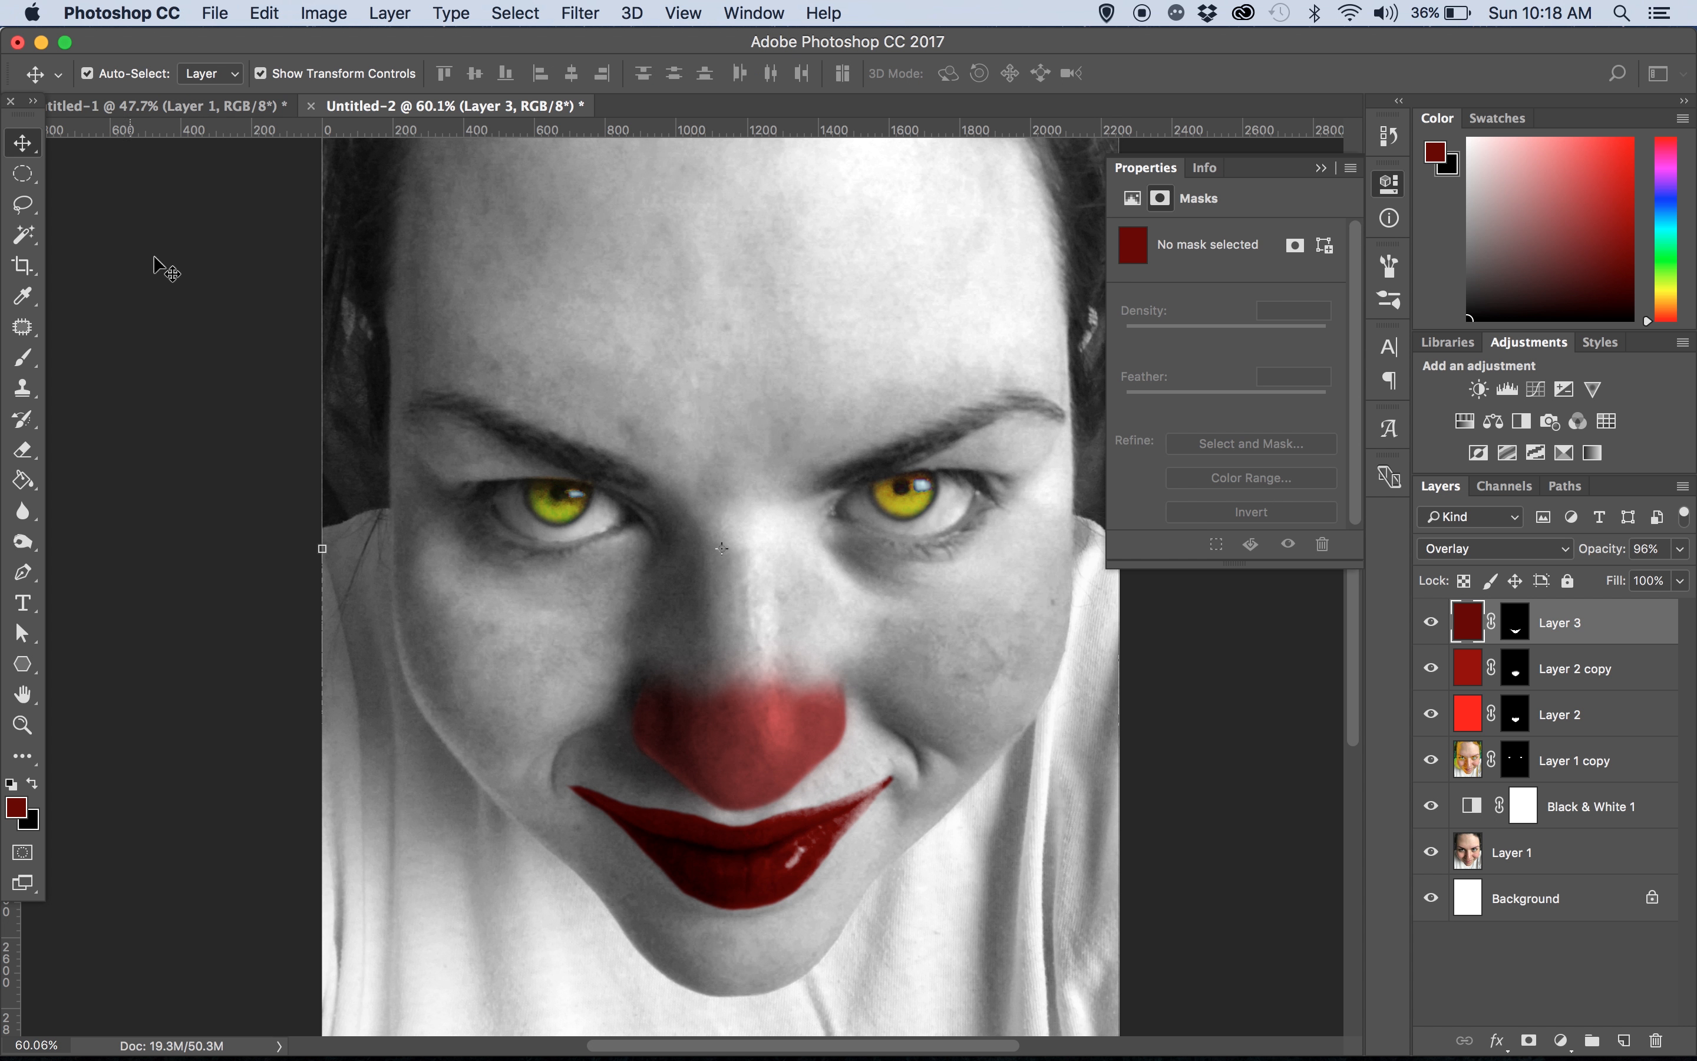
Deselect the layers and compare the portrait with the It (2017) clown reference
key("super+alt+a")
key("ctrl+Up")
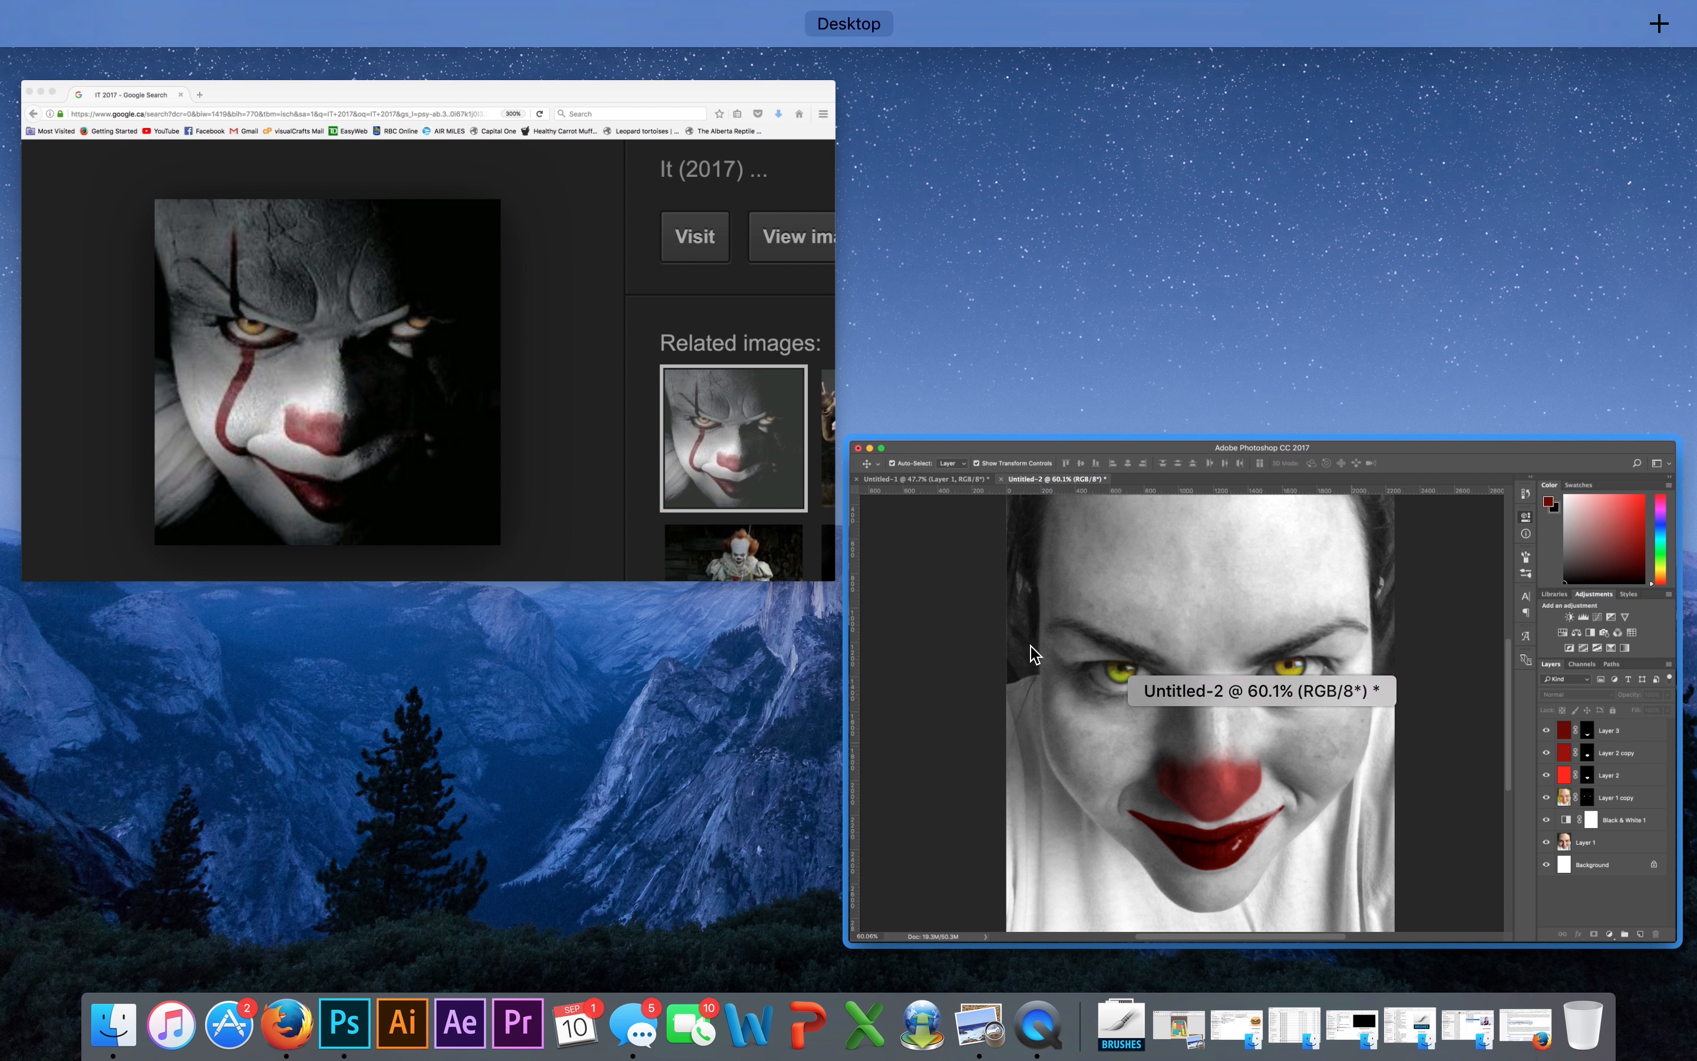
left_click(1119, 726)
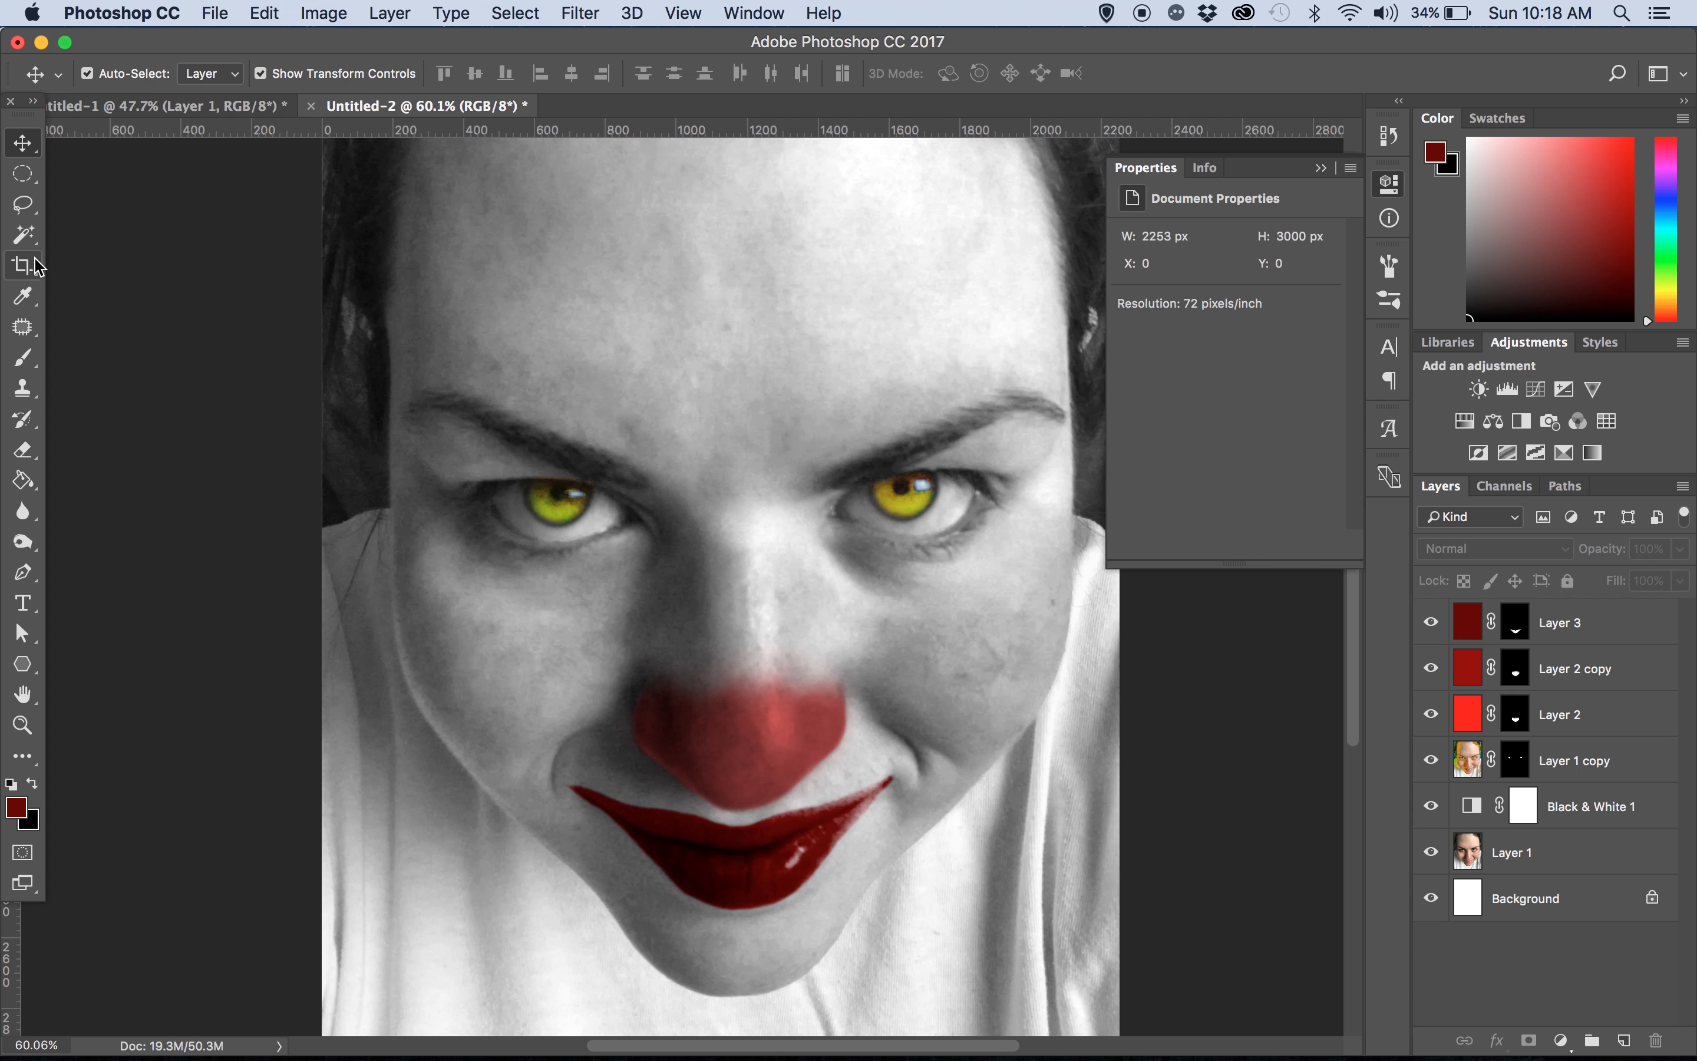
Following the reference, draw a closed, tapered curved Pen path from the forehead through the left-hand eye to the lip corner
left_click(23, 571)
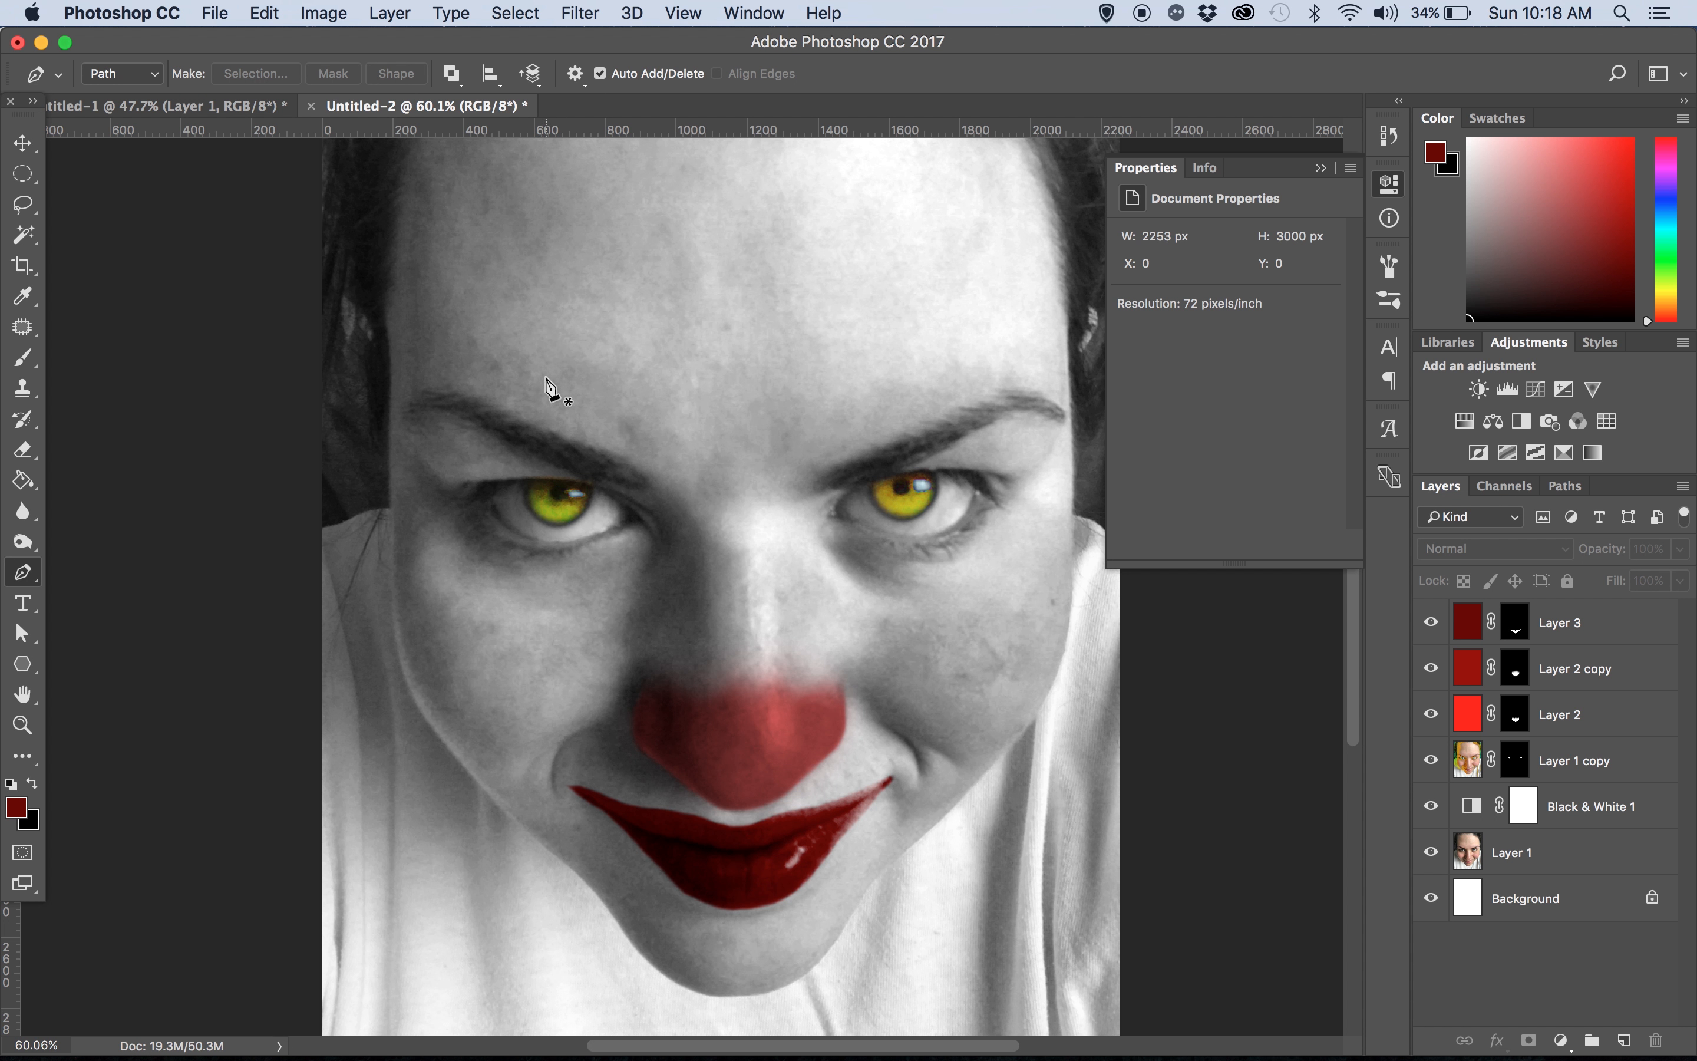
key("ctrl+Up")
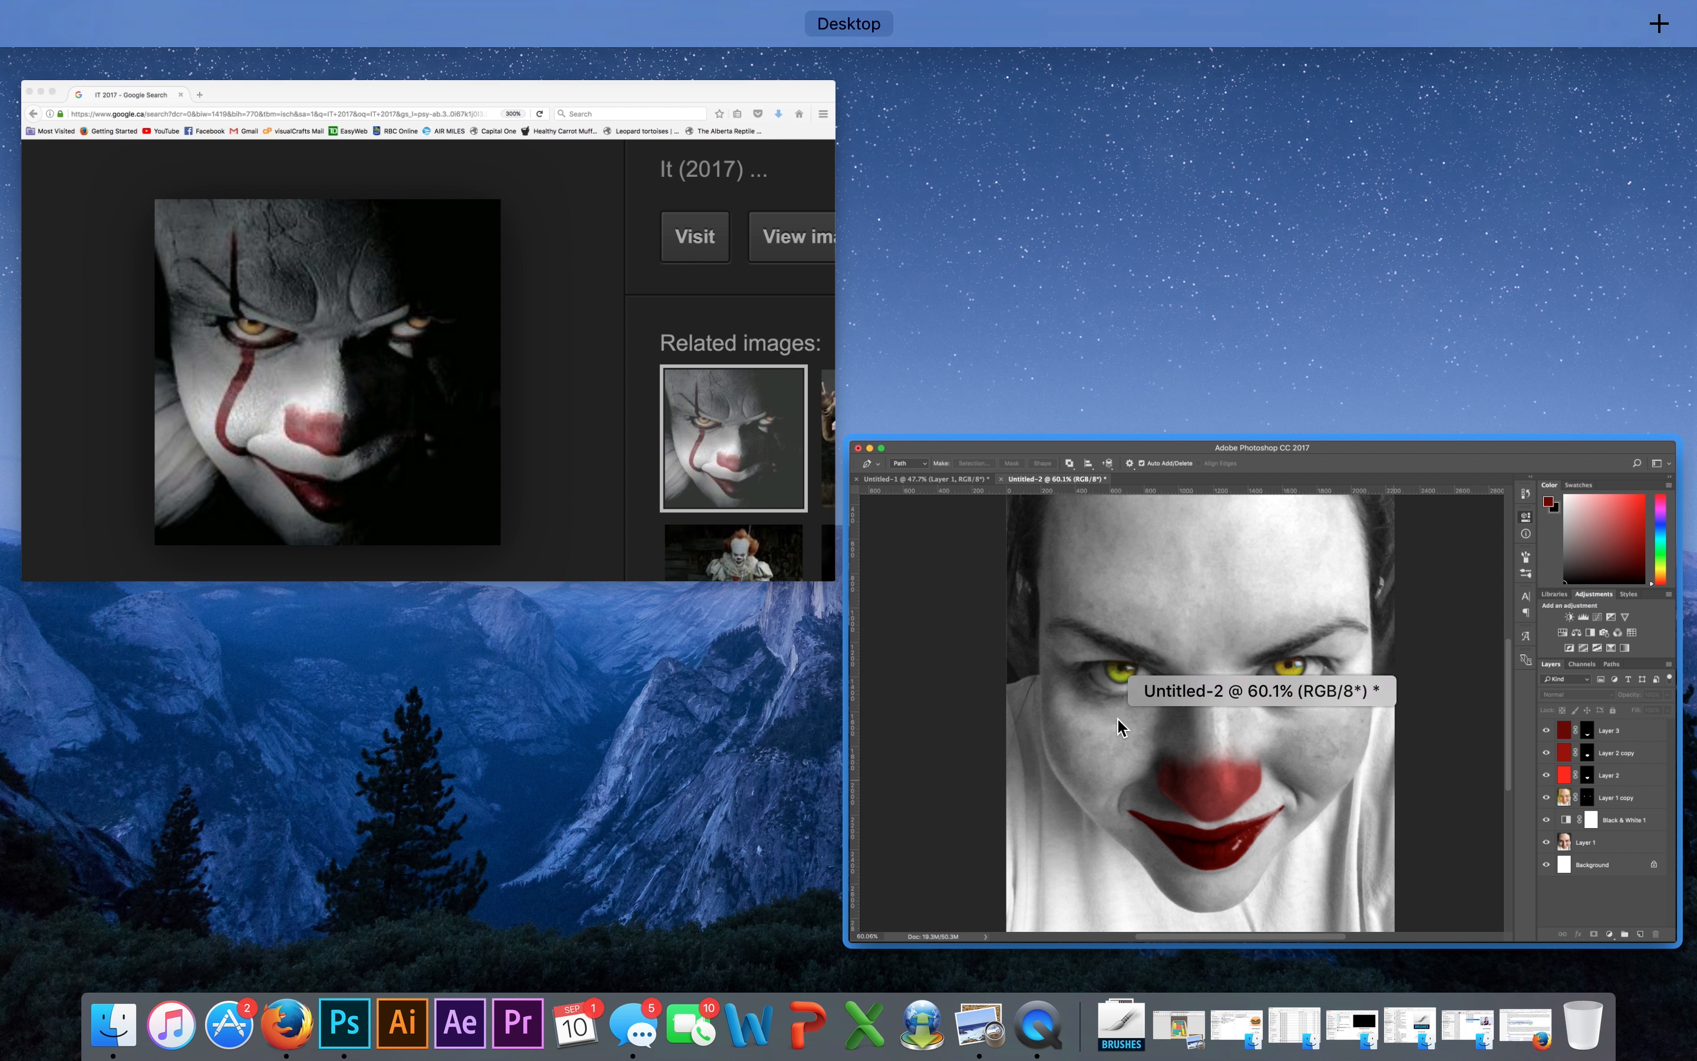
left_click(1123, 697)
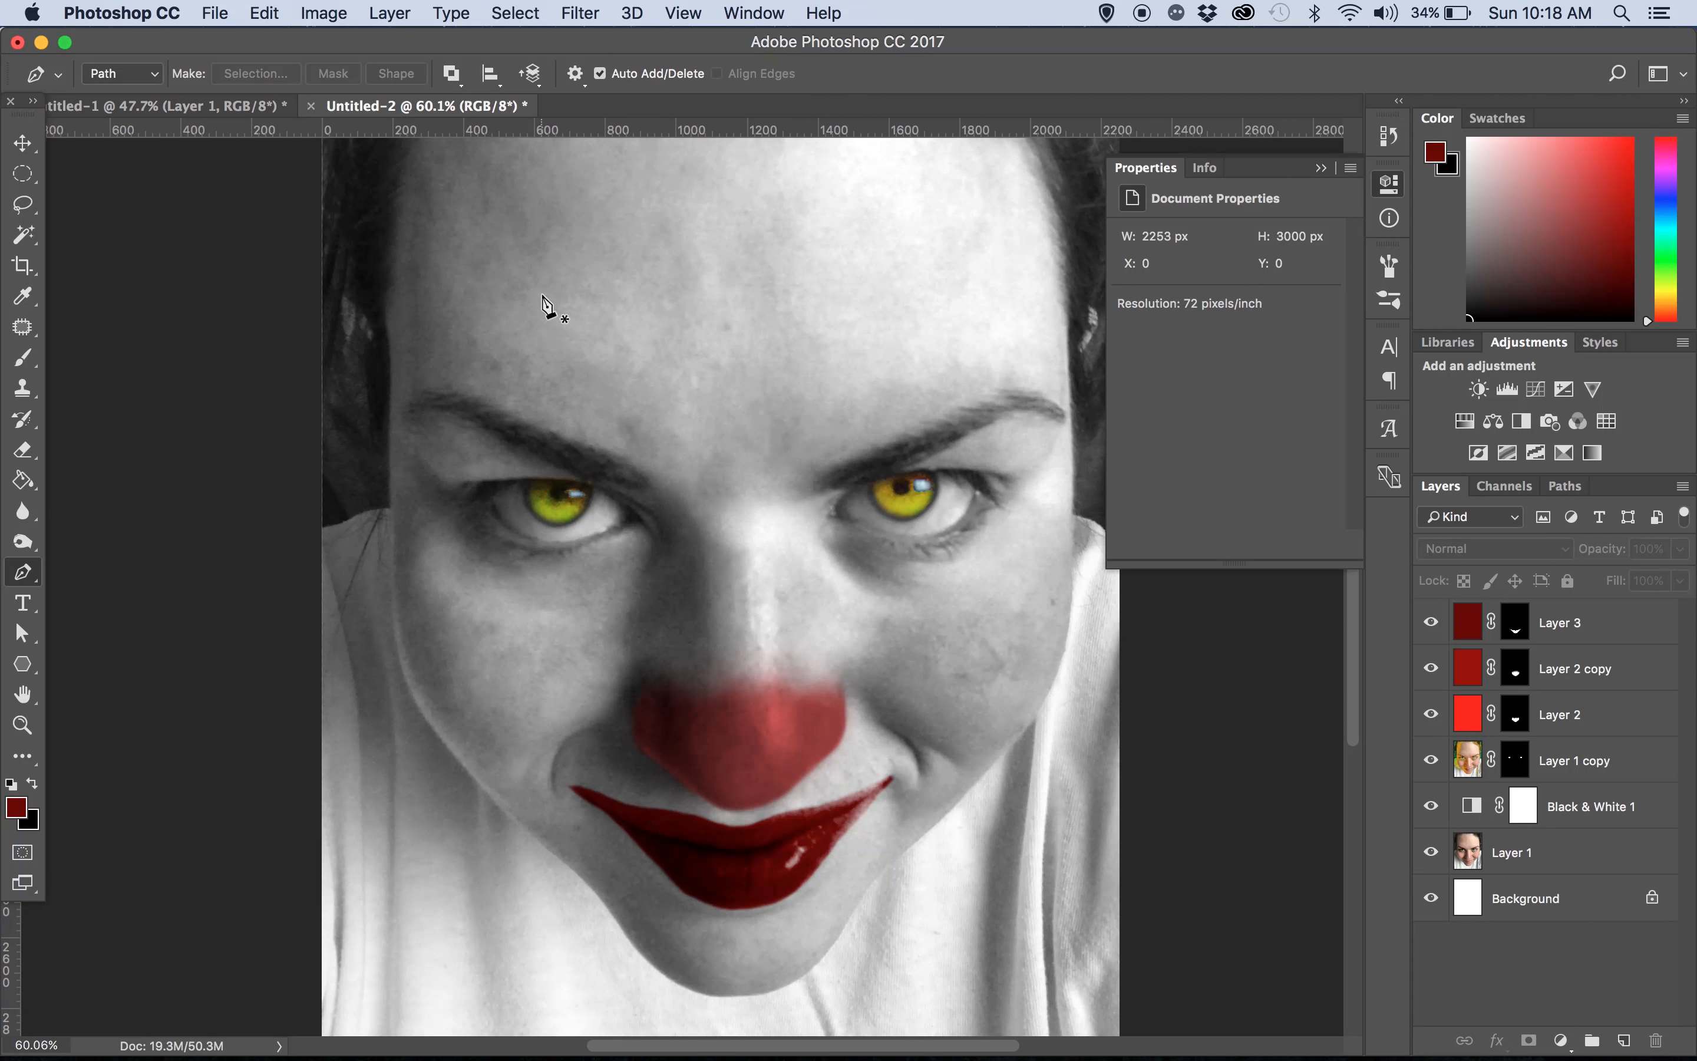
left_click(532, 267)
left_click_drag(530, 493, 557, 617)
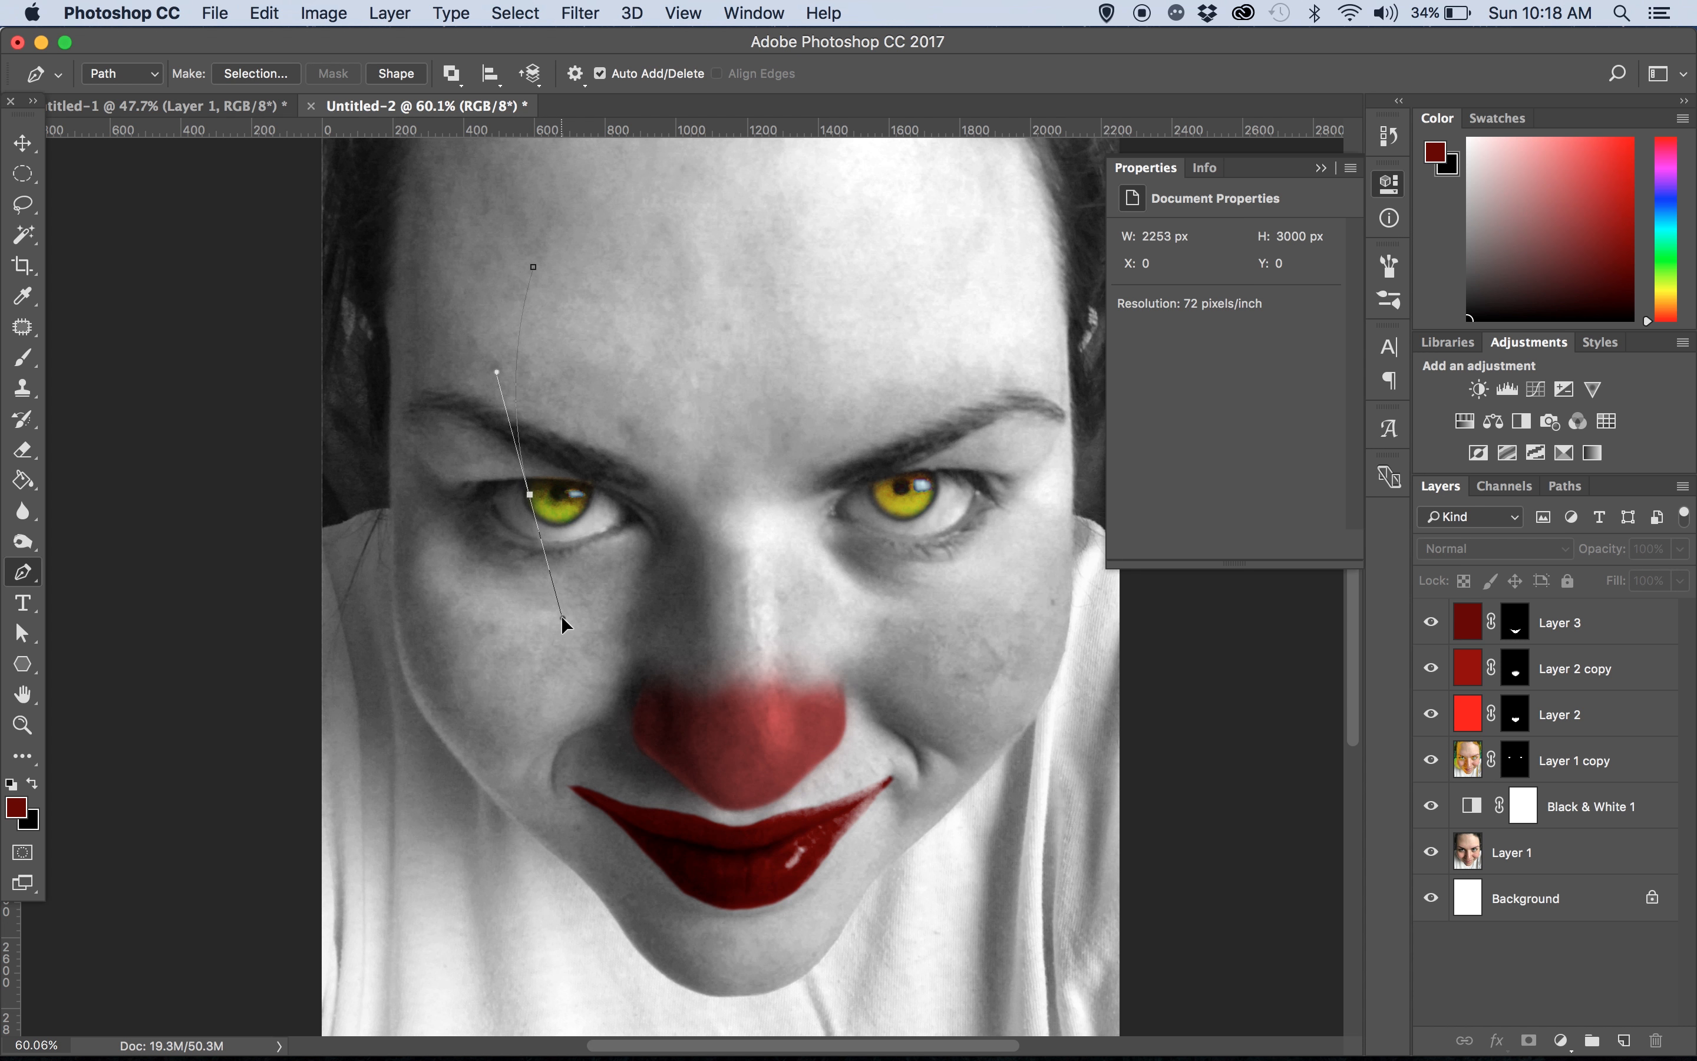
mouse_move(571, 793)
left_mouse_down()
mouse_move(679, 912)
mouse_move(569, 795)
left_mouse_up()
left_click_drag(532, 677, 552, 631)
left_click_drag(563, 437, 537, 366)
left_click_drag(533, 266, 534, 175)
scroll(561, 636, "down", 2)
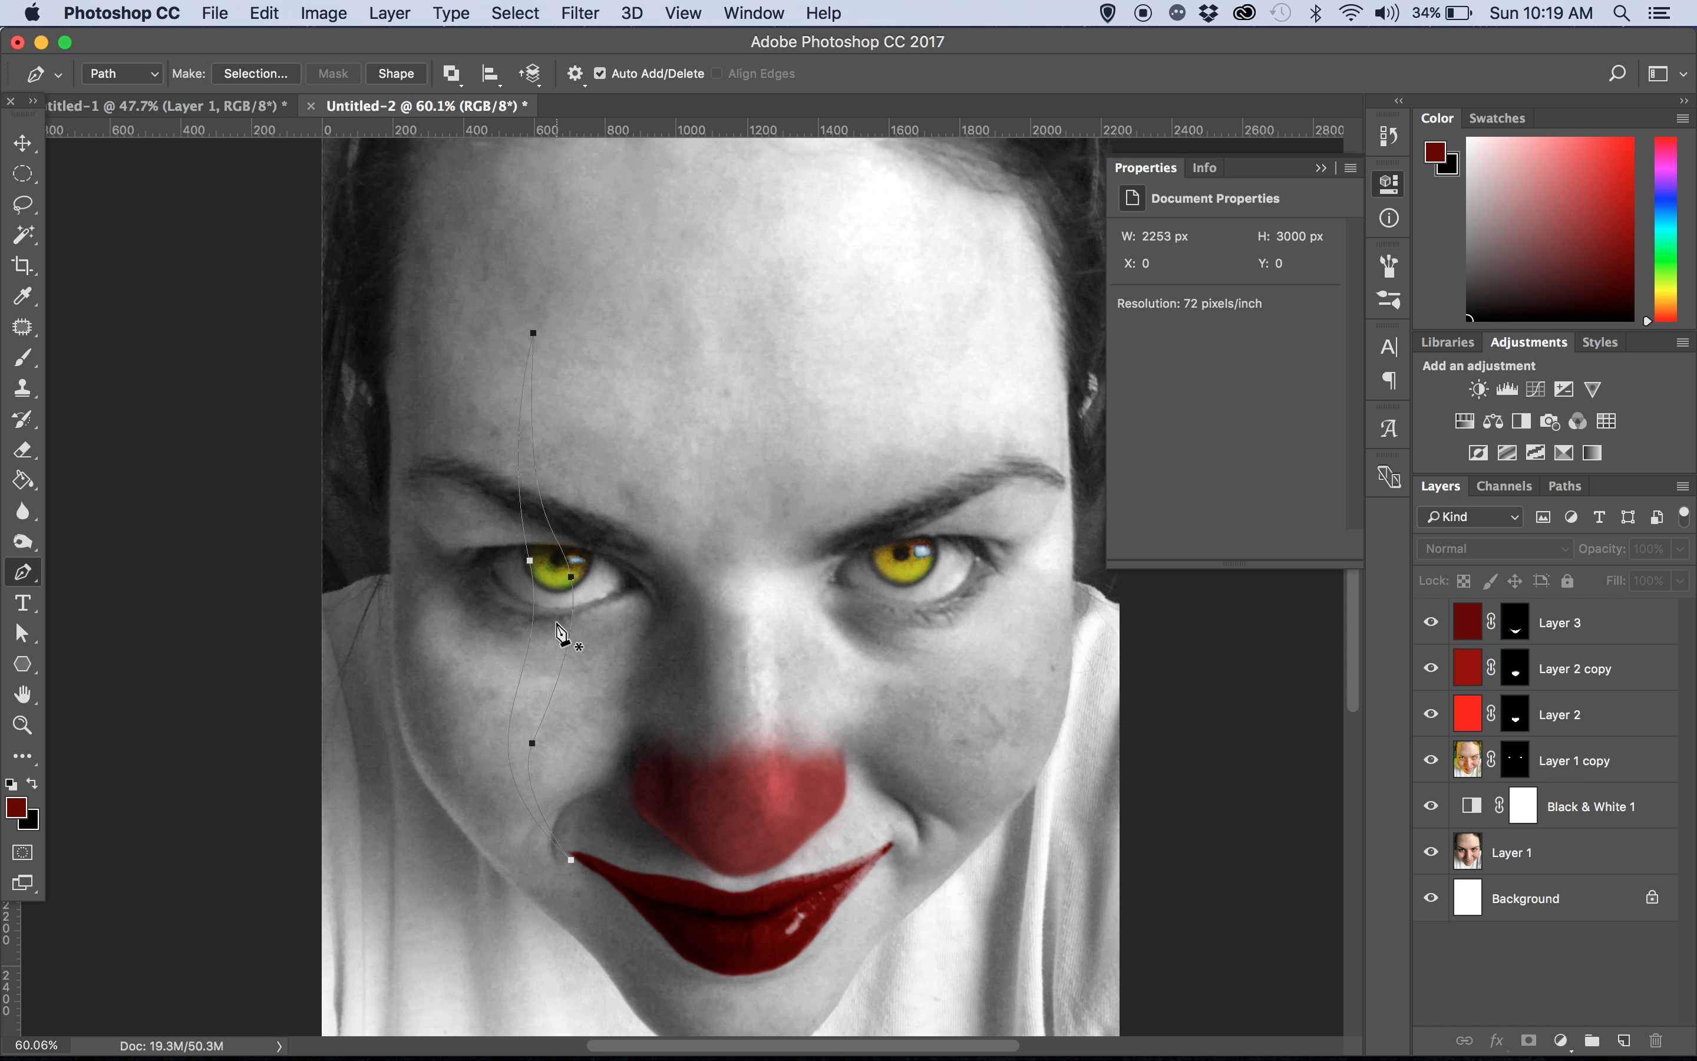
Convert the stripe path into a new anti-aliased selection with a 0.5-pixel feather
right_click(550, 589)
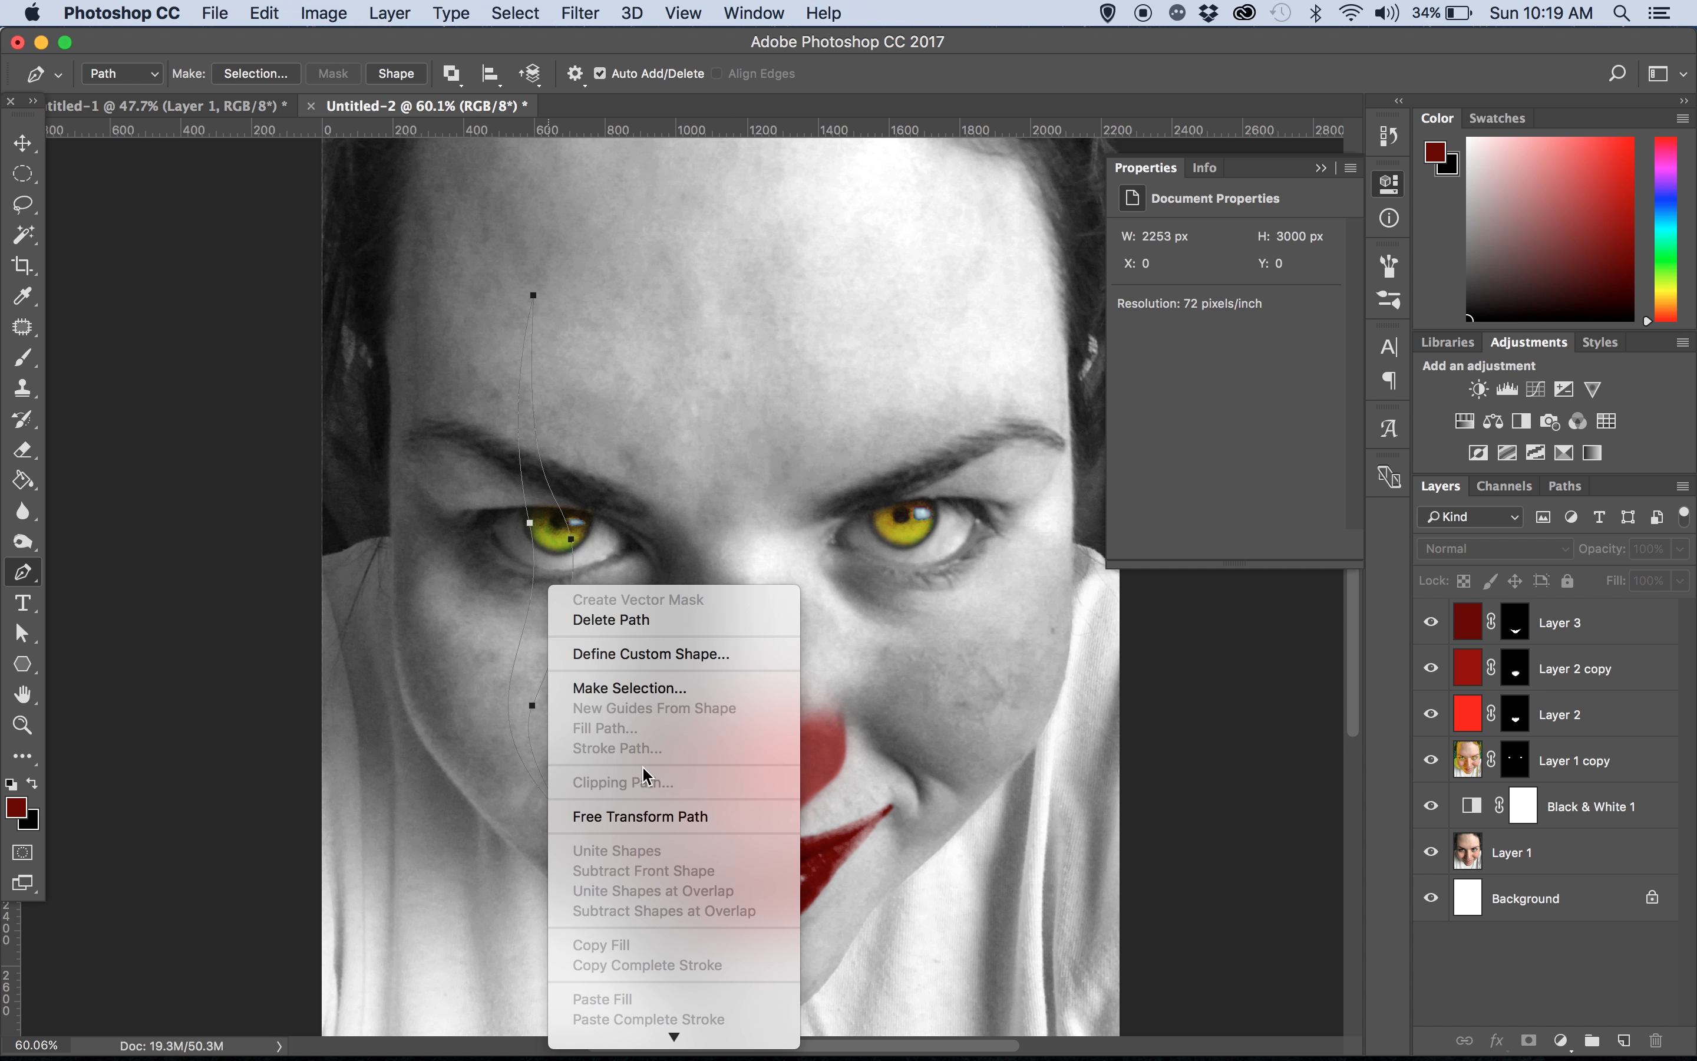
left_click(665, 690)
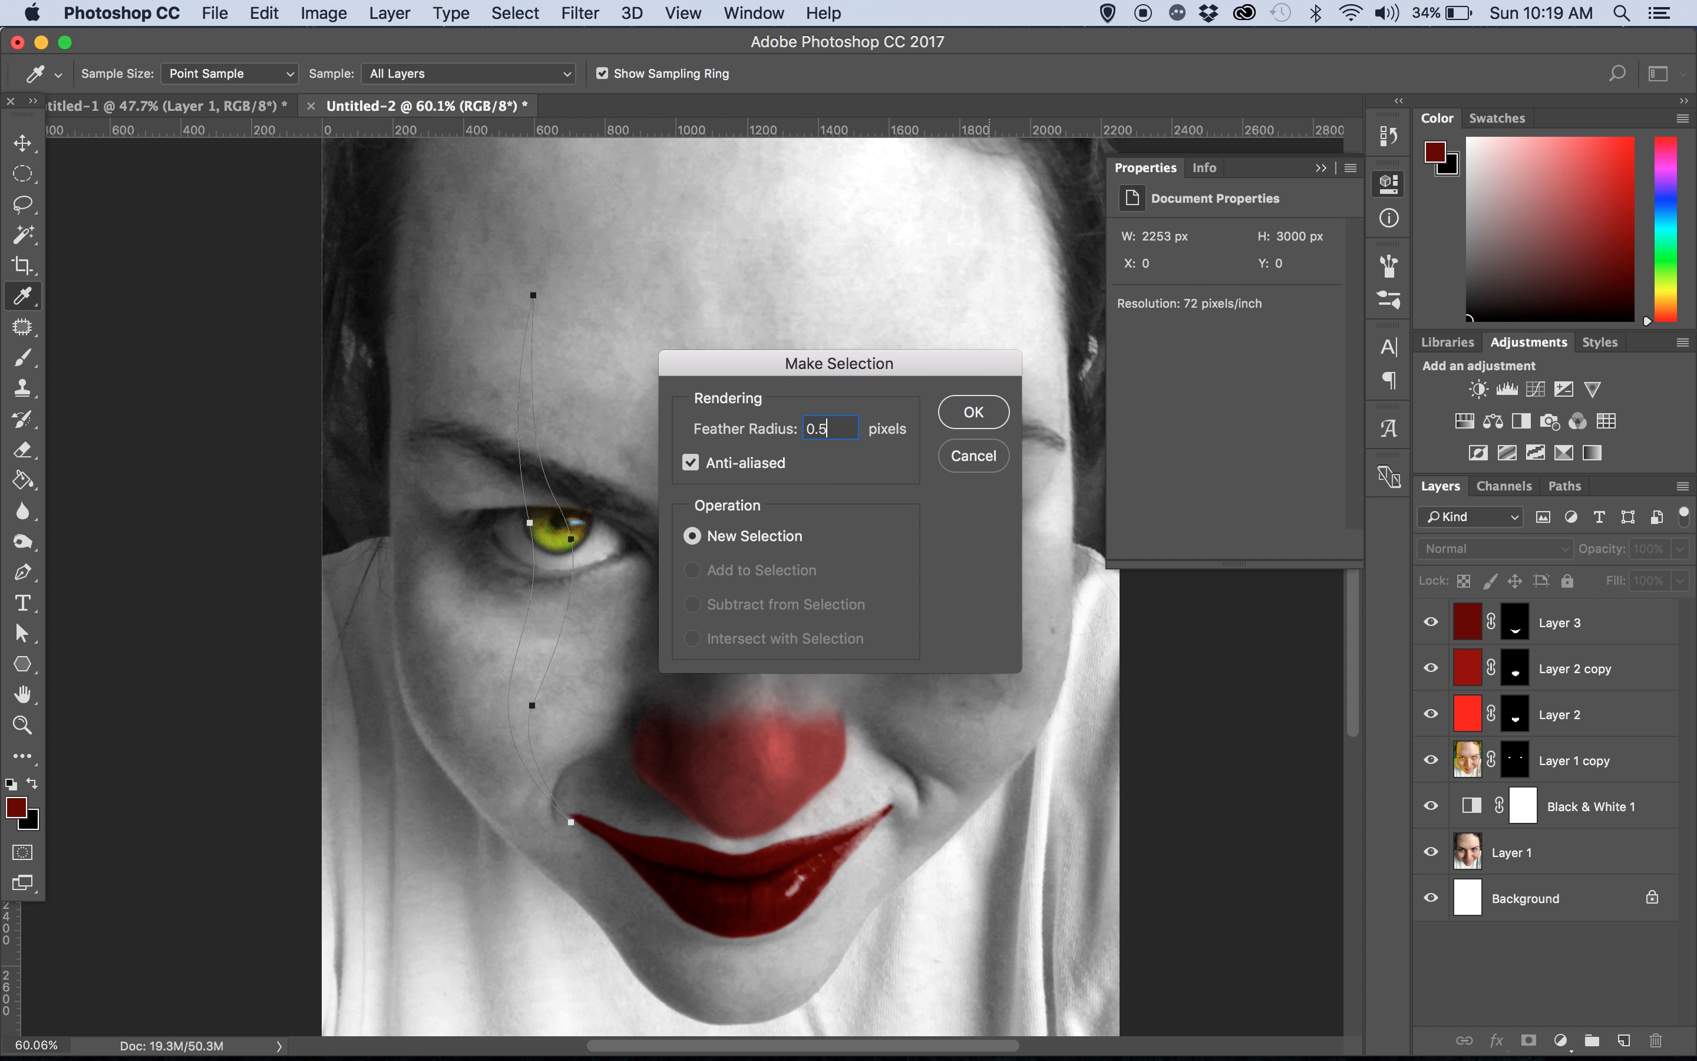
key("Return")
Fill the stripe selection with the dark red foreground colour on a new layer, Layer 4, and deselect it
left_click(1624, 1042)
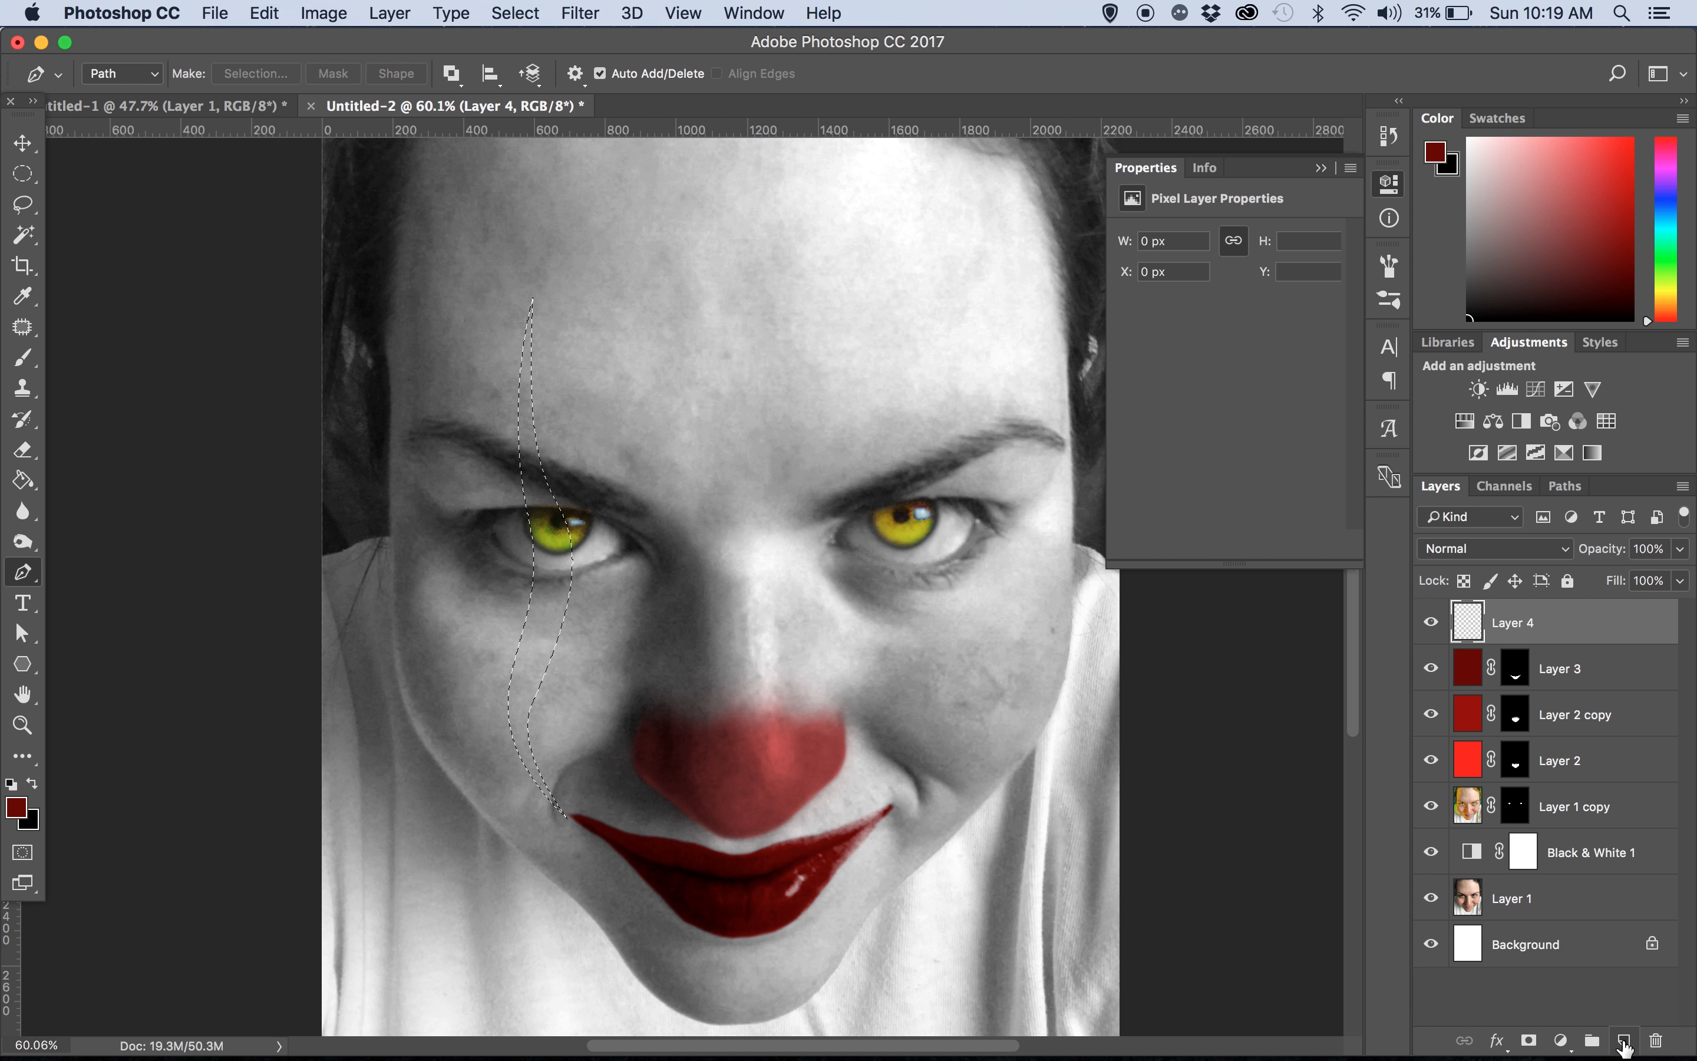
left_click(23, 480)
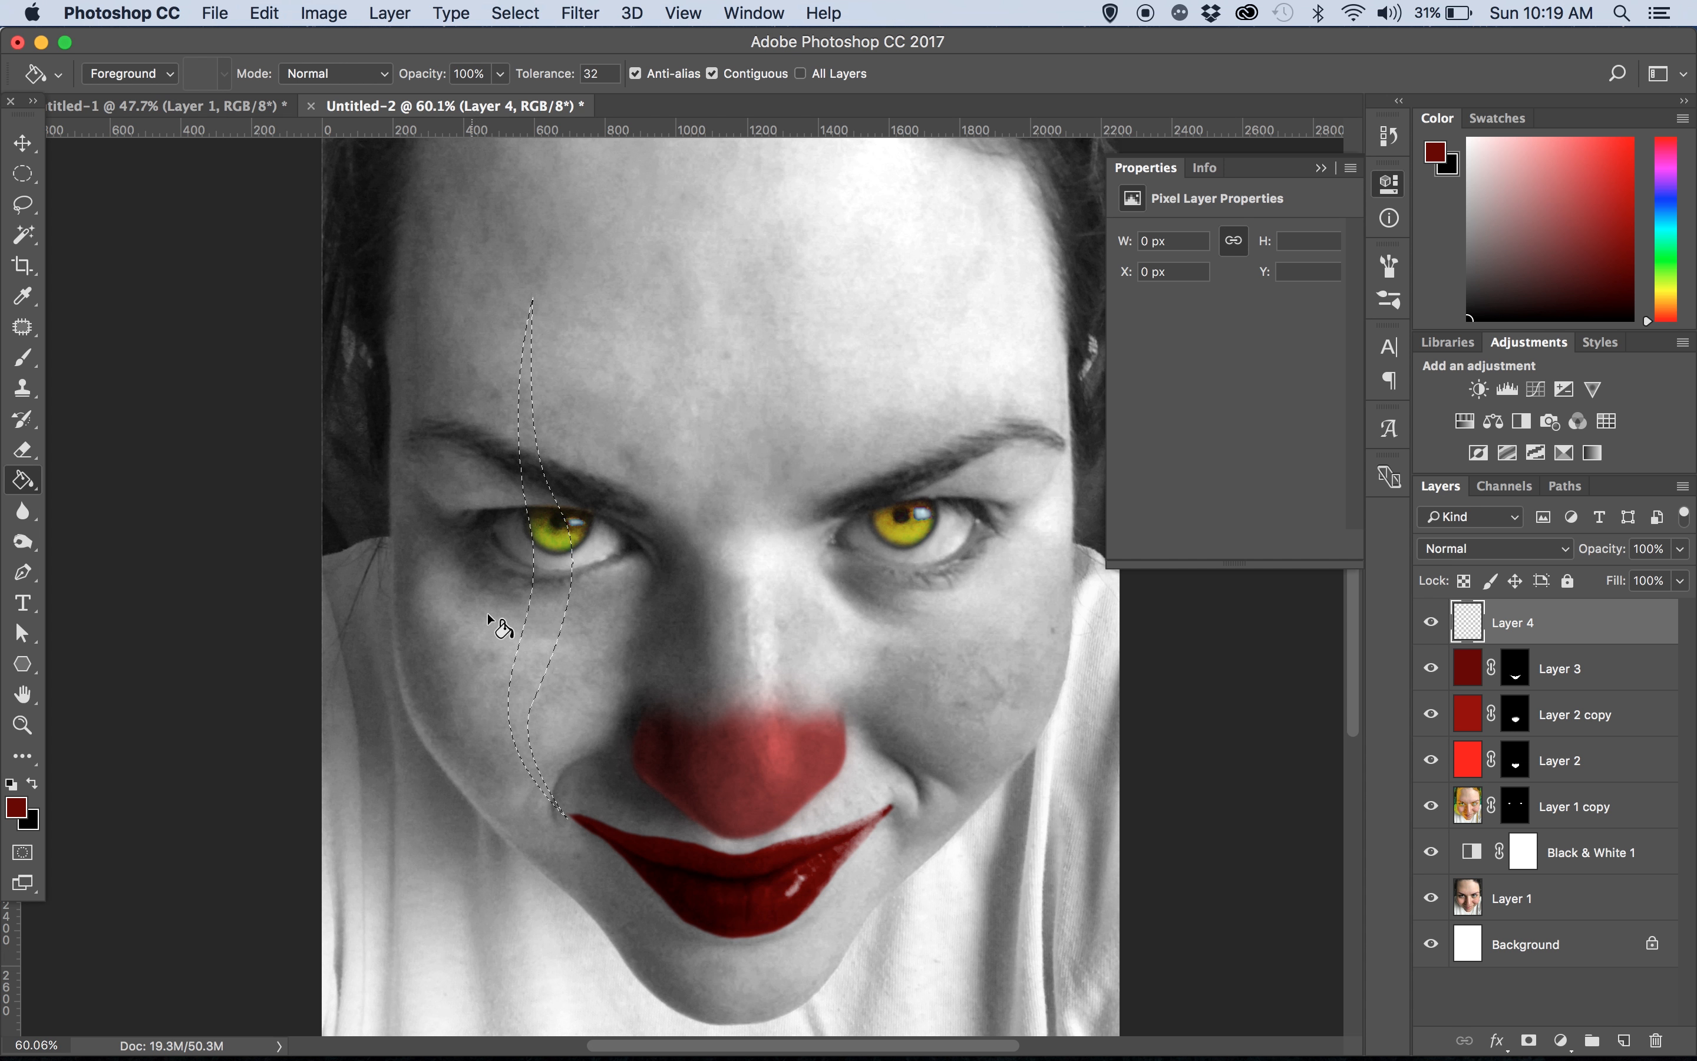
left_click(538, 618)
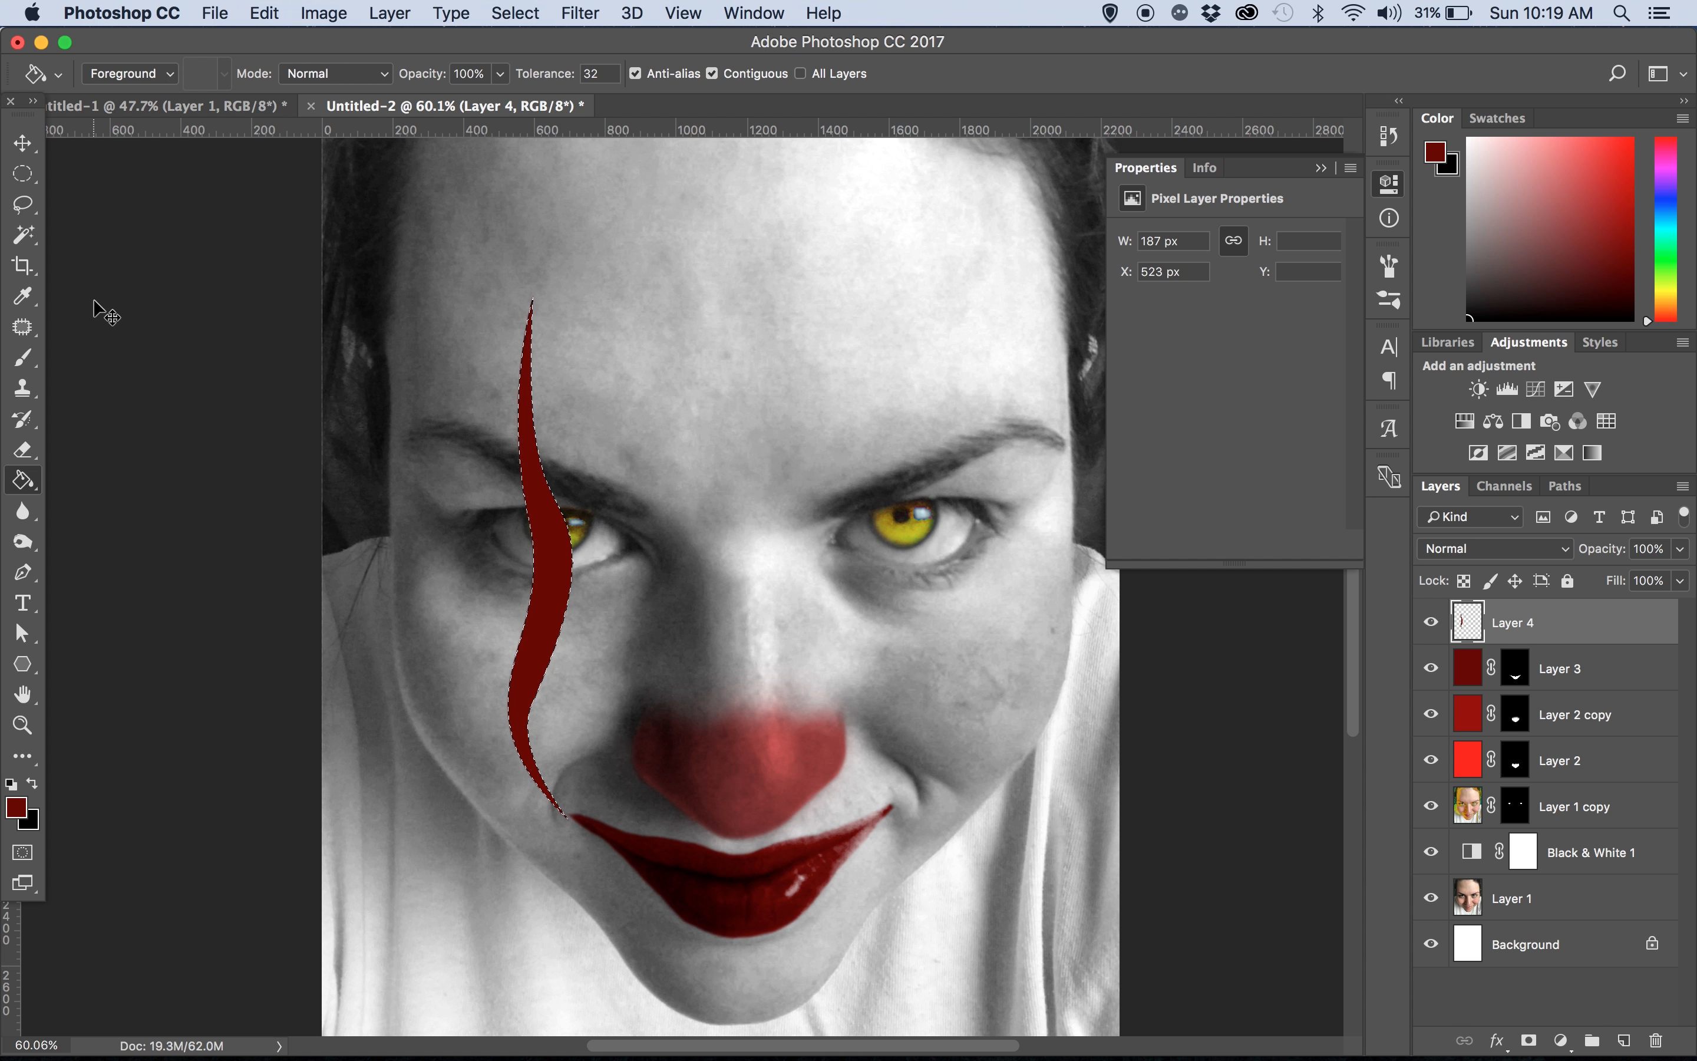
key("super+d")
left_click(26, 148)
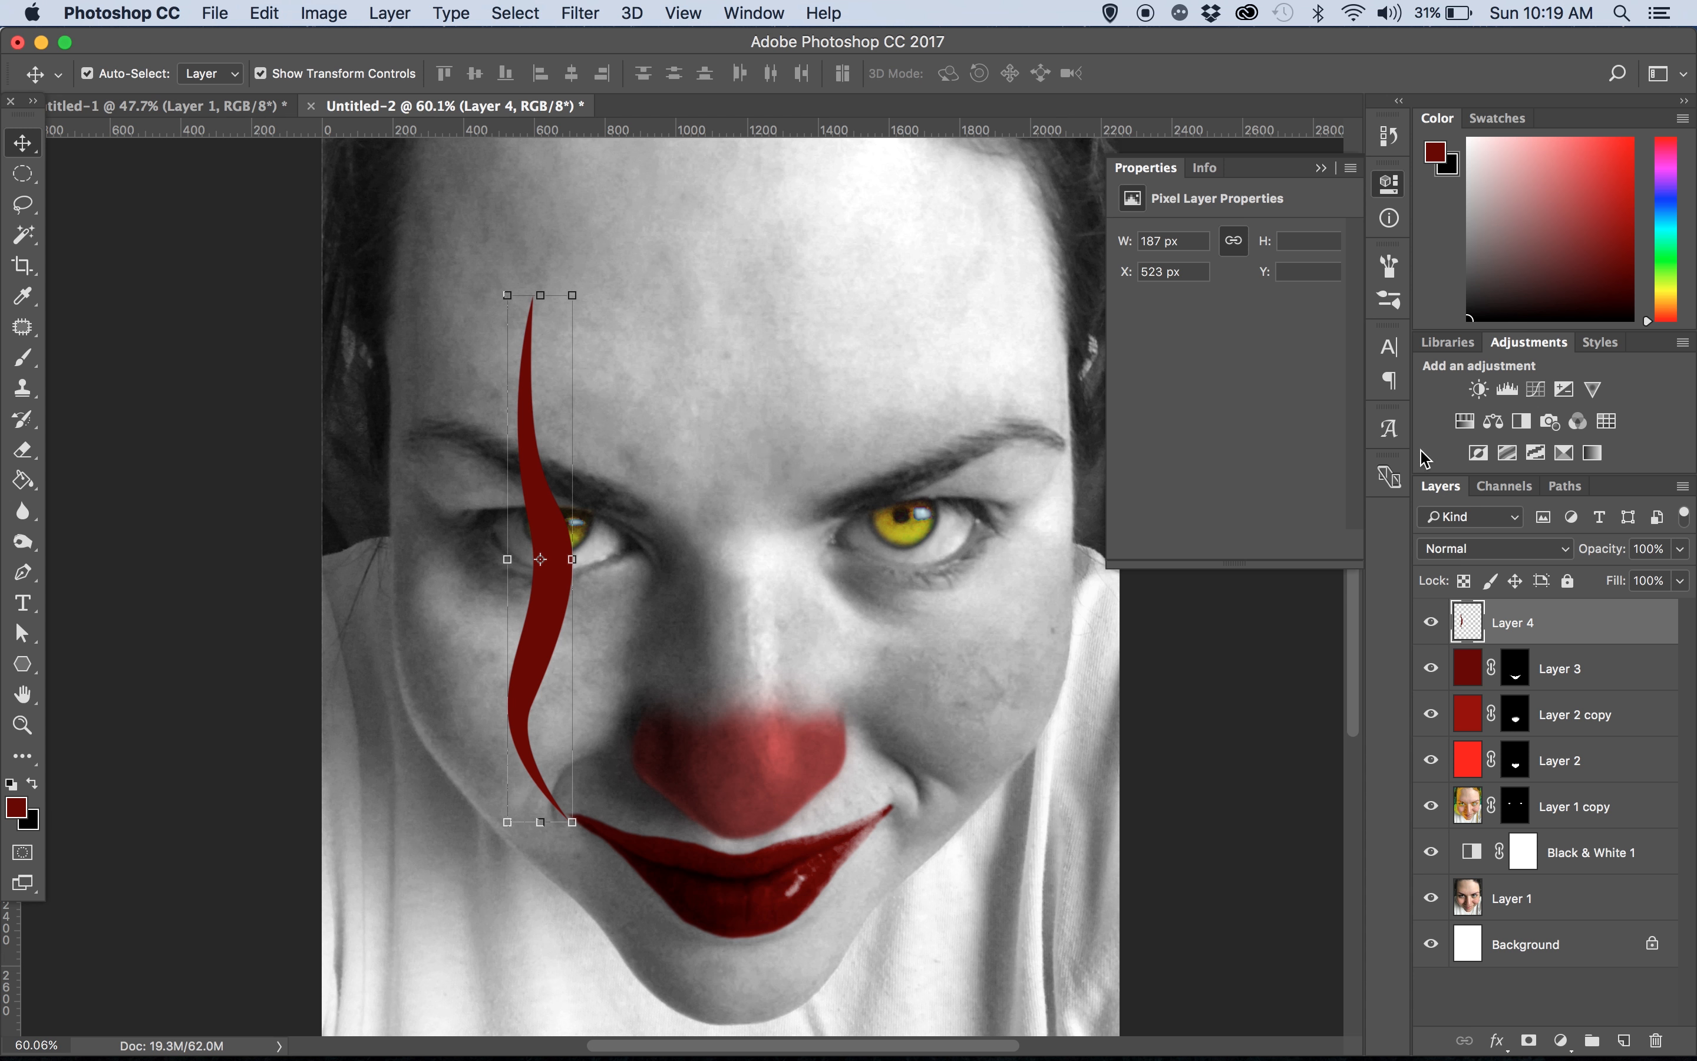
Try Overlay on the stripe and settle on Multiply as Layer 4's blend mode
left_click(1501, 549)
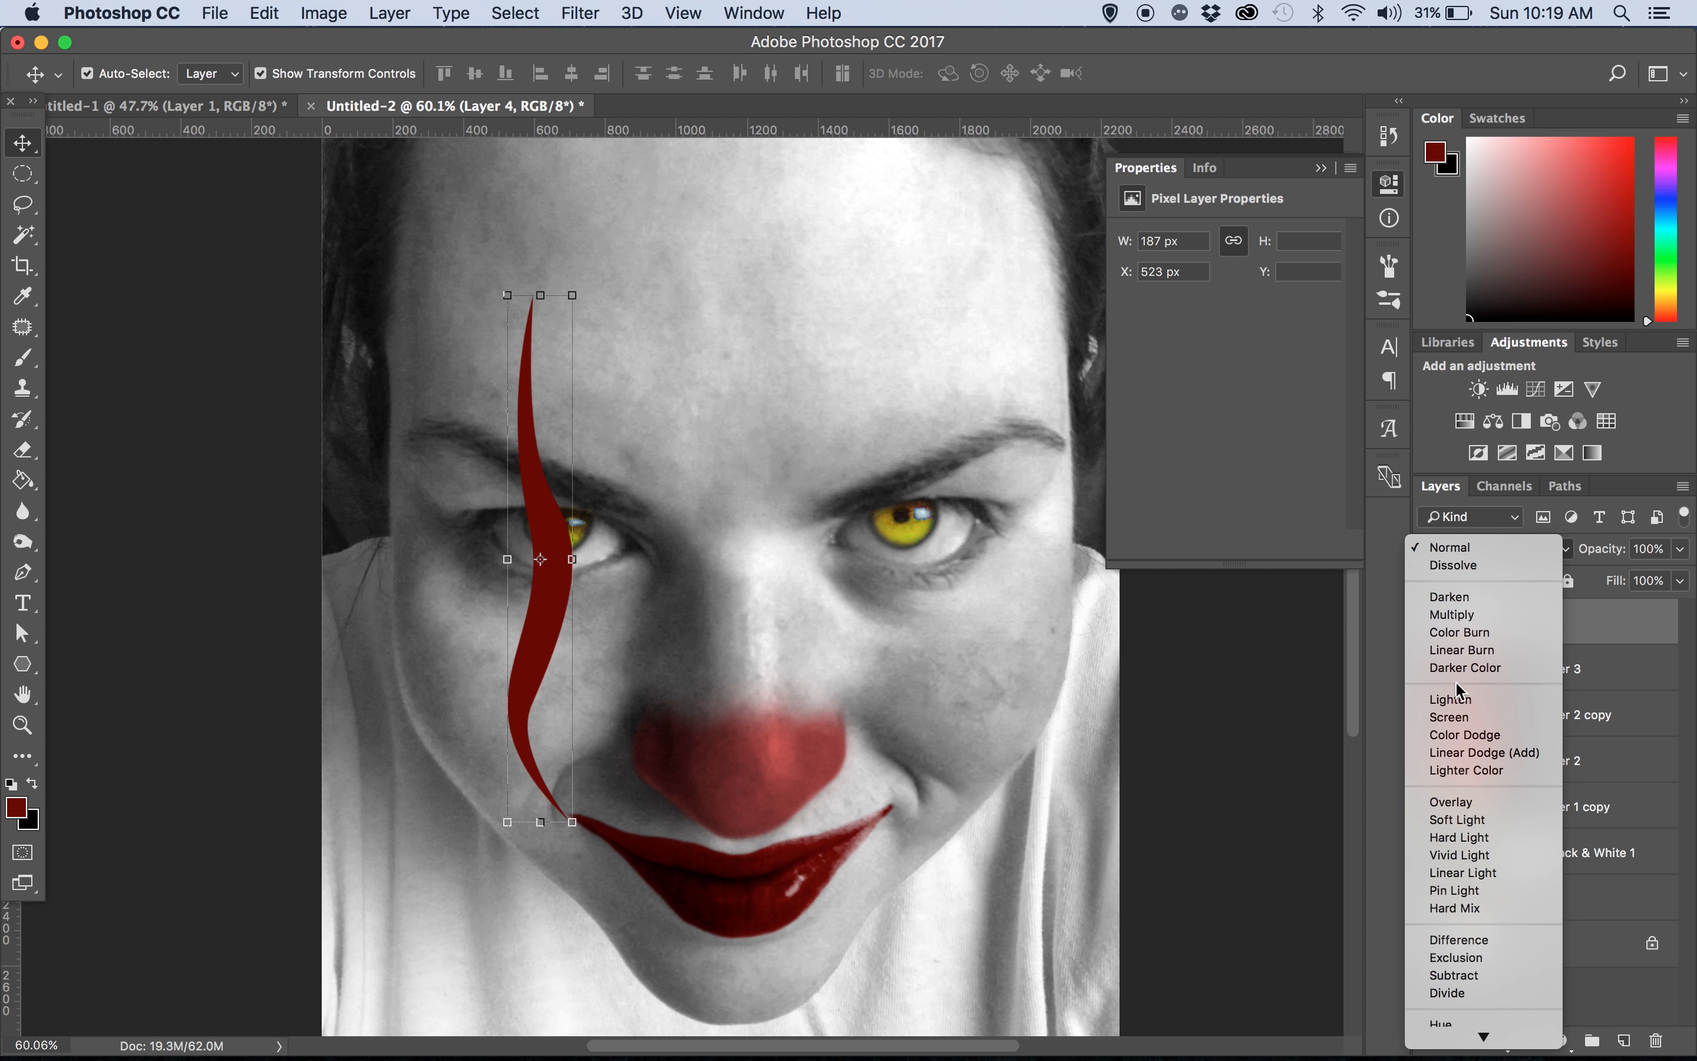
left_click(1464, 802)
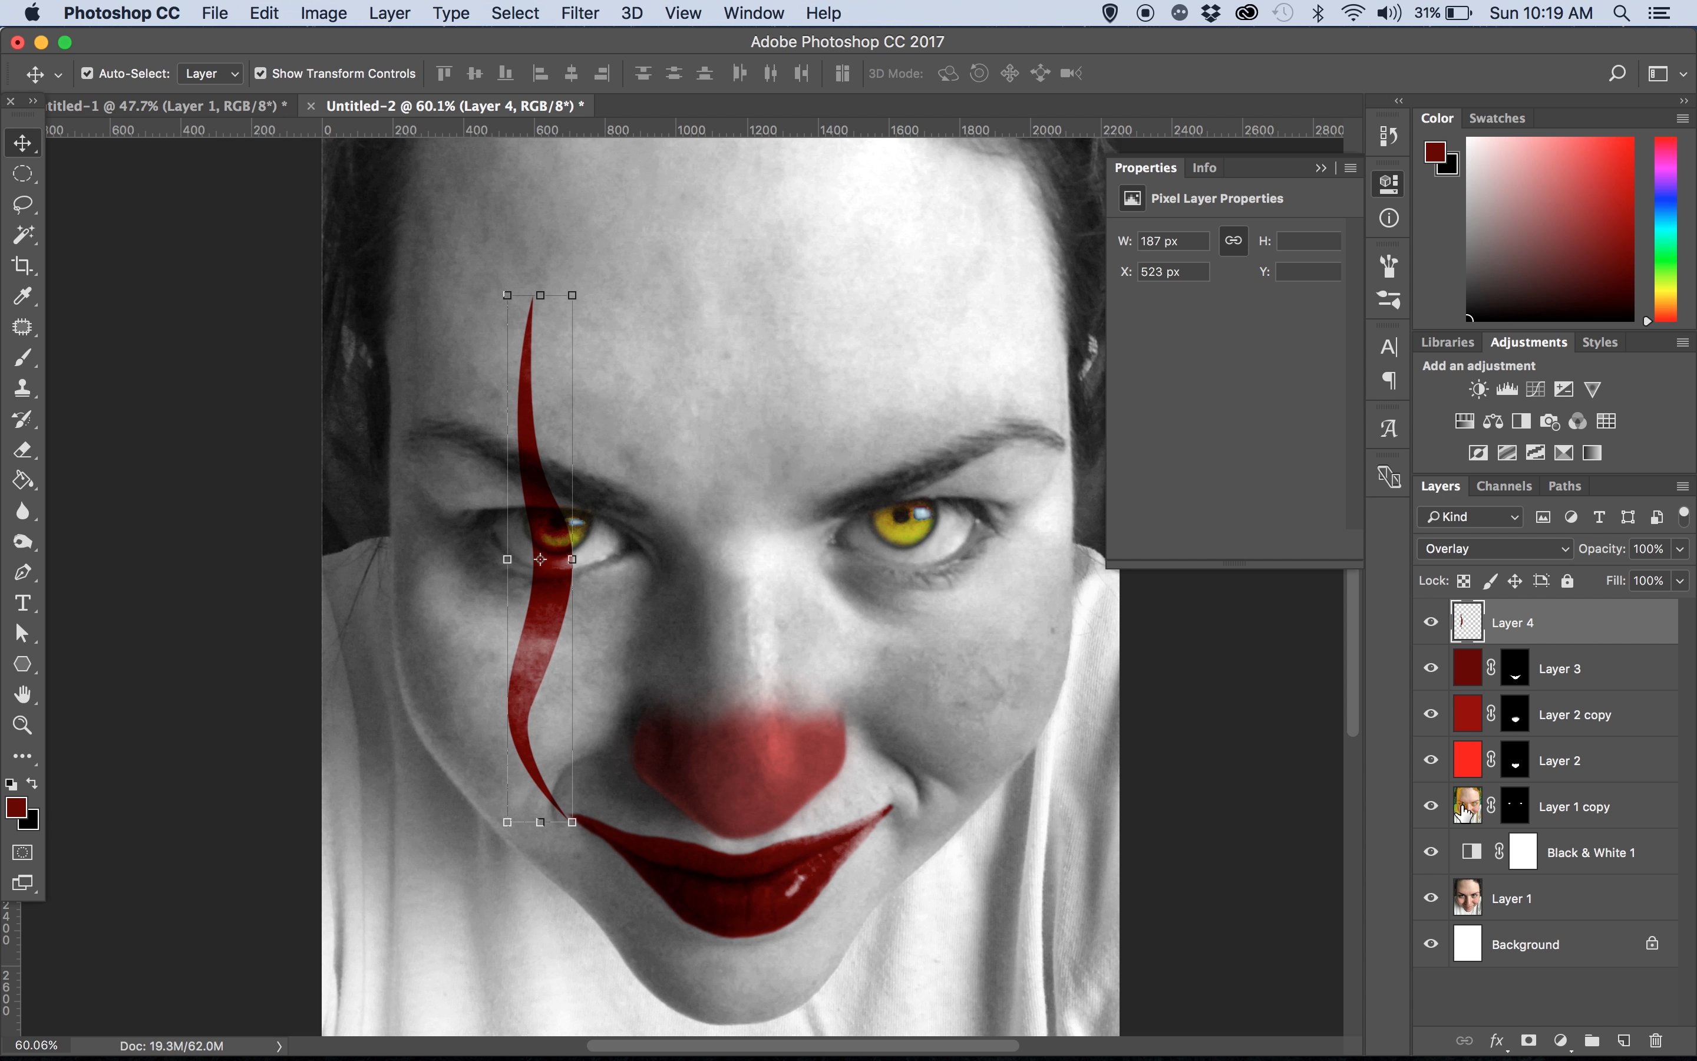
left_click(1499, 549)
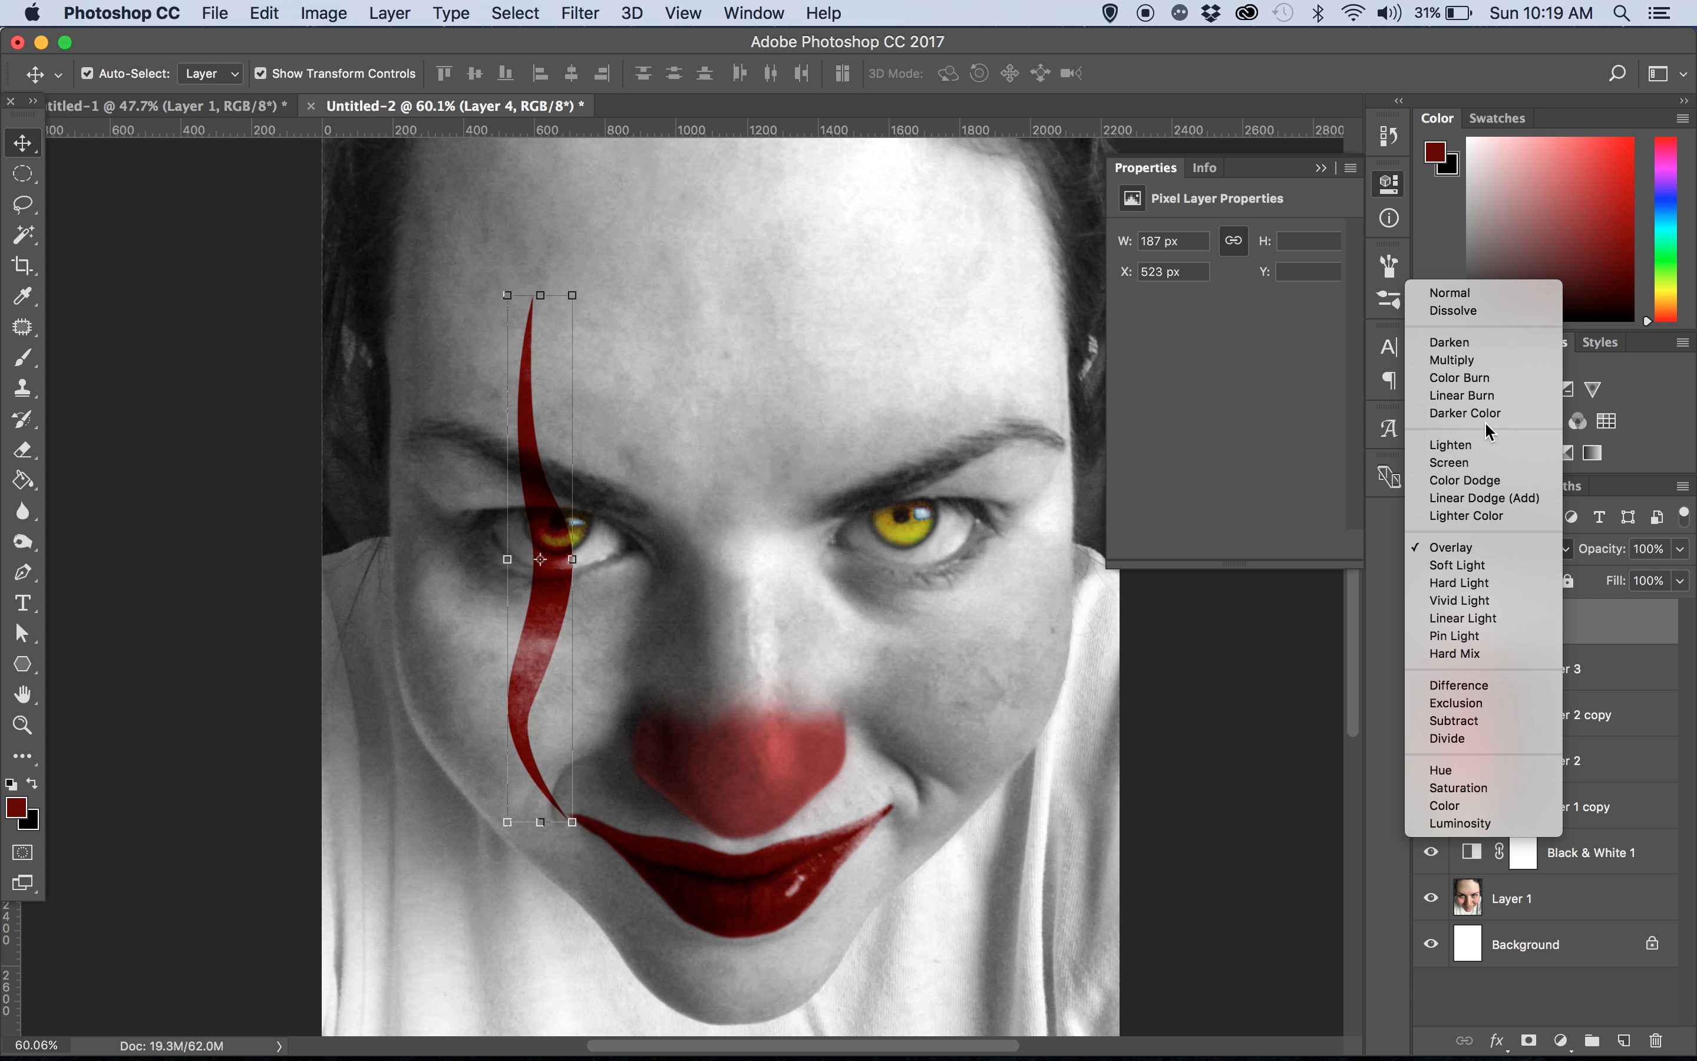
left_click(1497, 369)
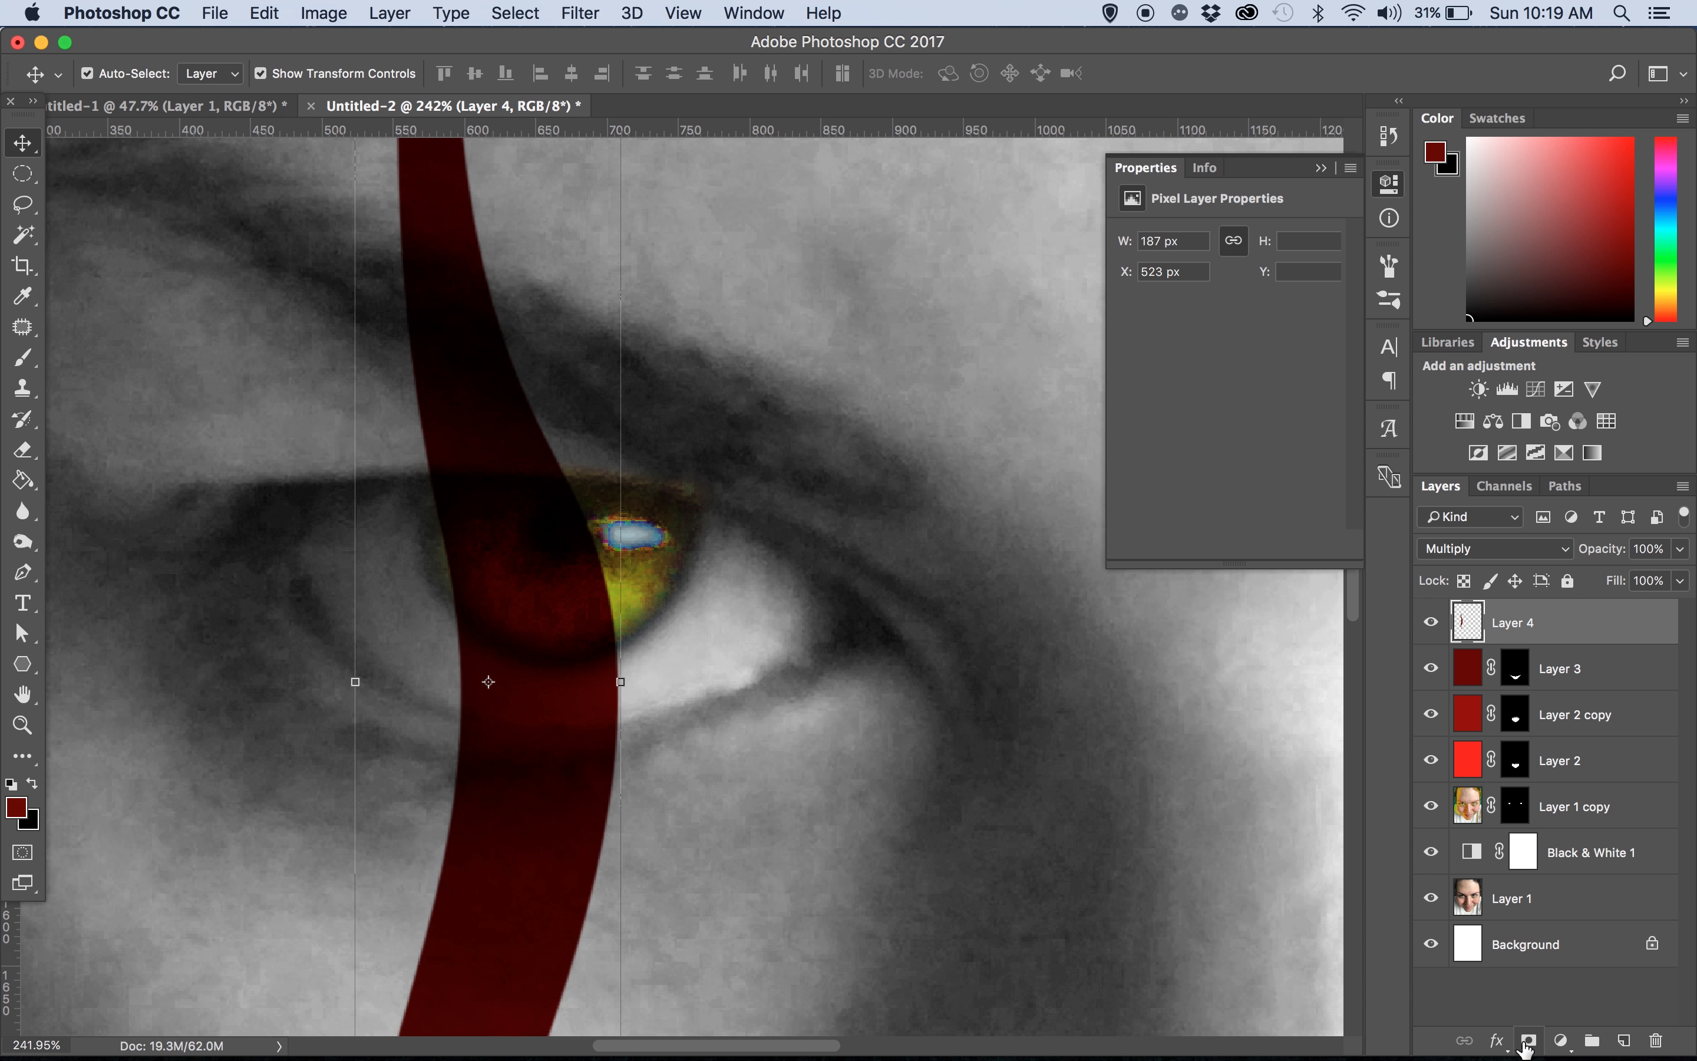
Add a mask to Layer 4 and paint black with a 97 px brush to hide the stripe over the eye
left_click(1528, 1041)
left_click(23, 357)
left_click(32, 783)
left_click(123, 74)
left_click_drag(237, 145, 216, 145)
mouse_move(538, 549)
left_mouse_down()
mouse_move(490, 544)
mouse_move(548, 539)
mouse_move(428, 541)
mouse_move(533, 673)
mouse_move(443, 652)
mouse_move(600, 679)
mouse_move(691, 649)
left_mouse_up()
Compare the masked stripe around the eye with the It (2017) clown reference
key("ctrl+Up")
left_click(428, 322)
key("ctrl+Up")
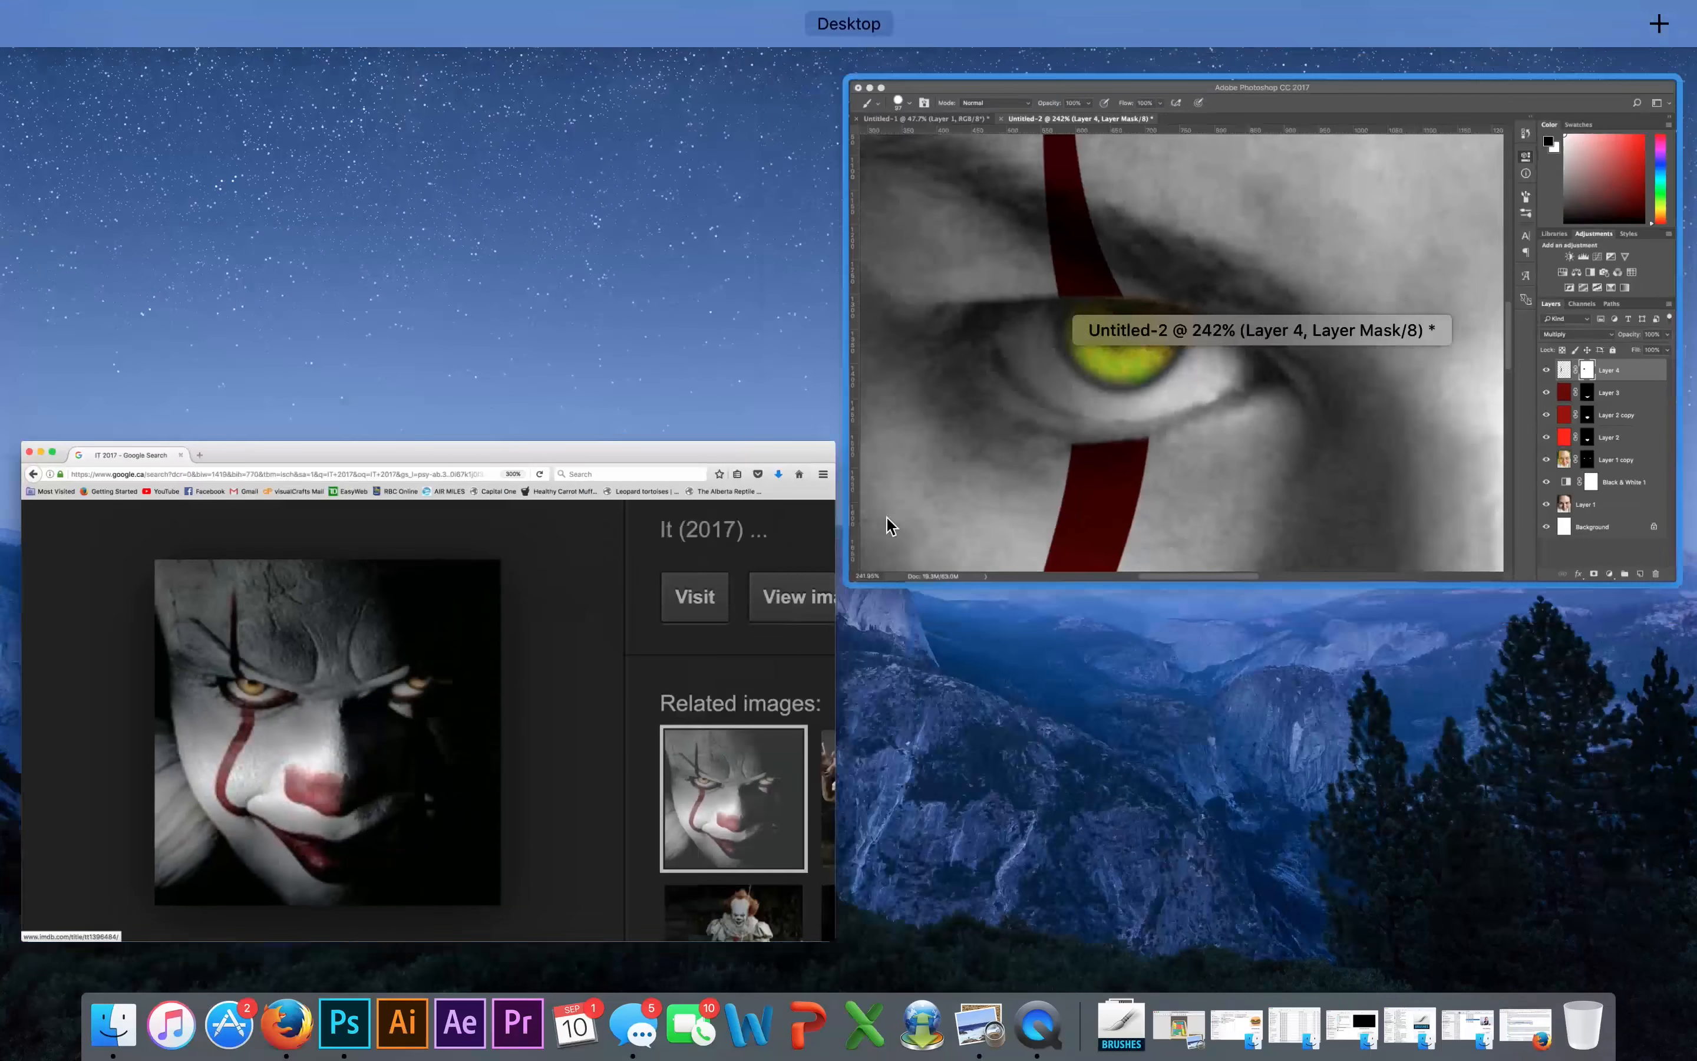
left_click(889, 526)
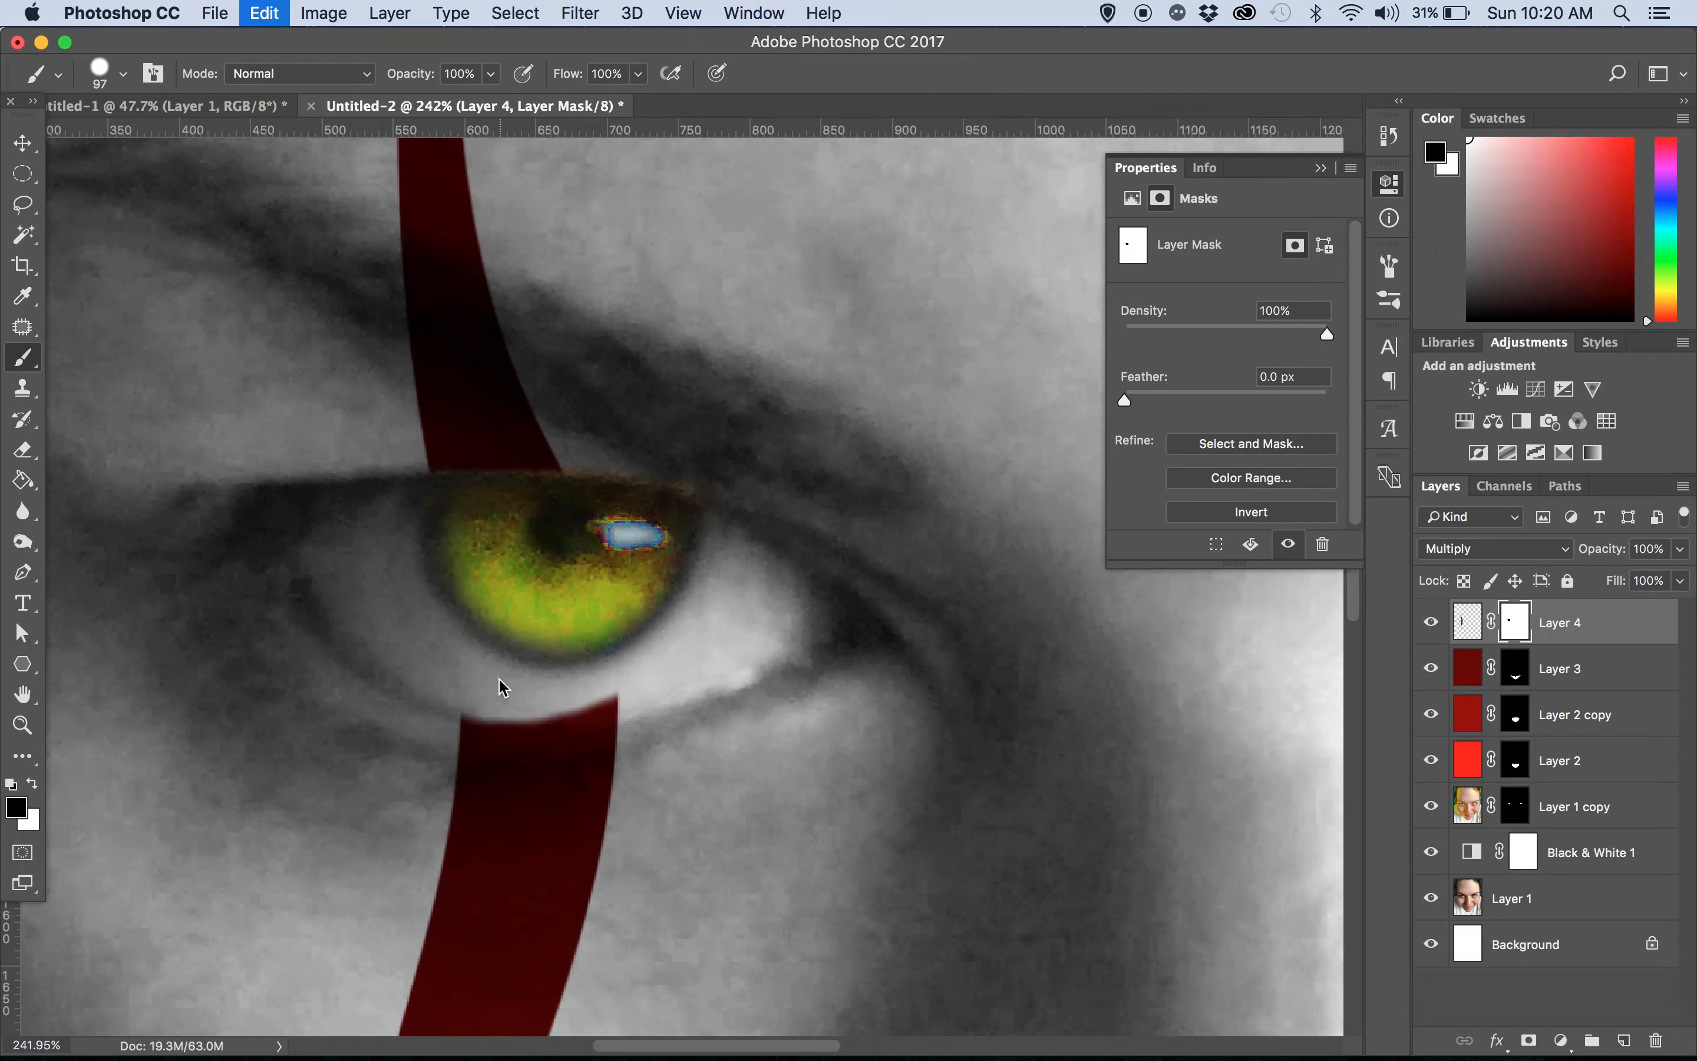
Duplicate Layer 4, flip the copy horizontally and place it over the right-hand eye, reaching the opposite lip corner
key("super+0")
left_click(22, 144)
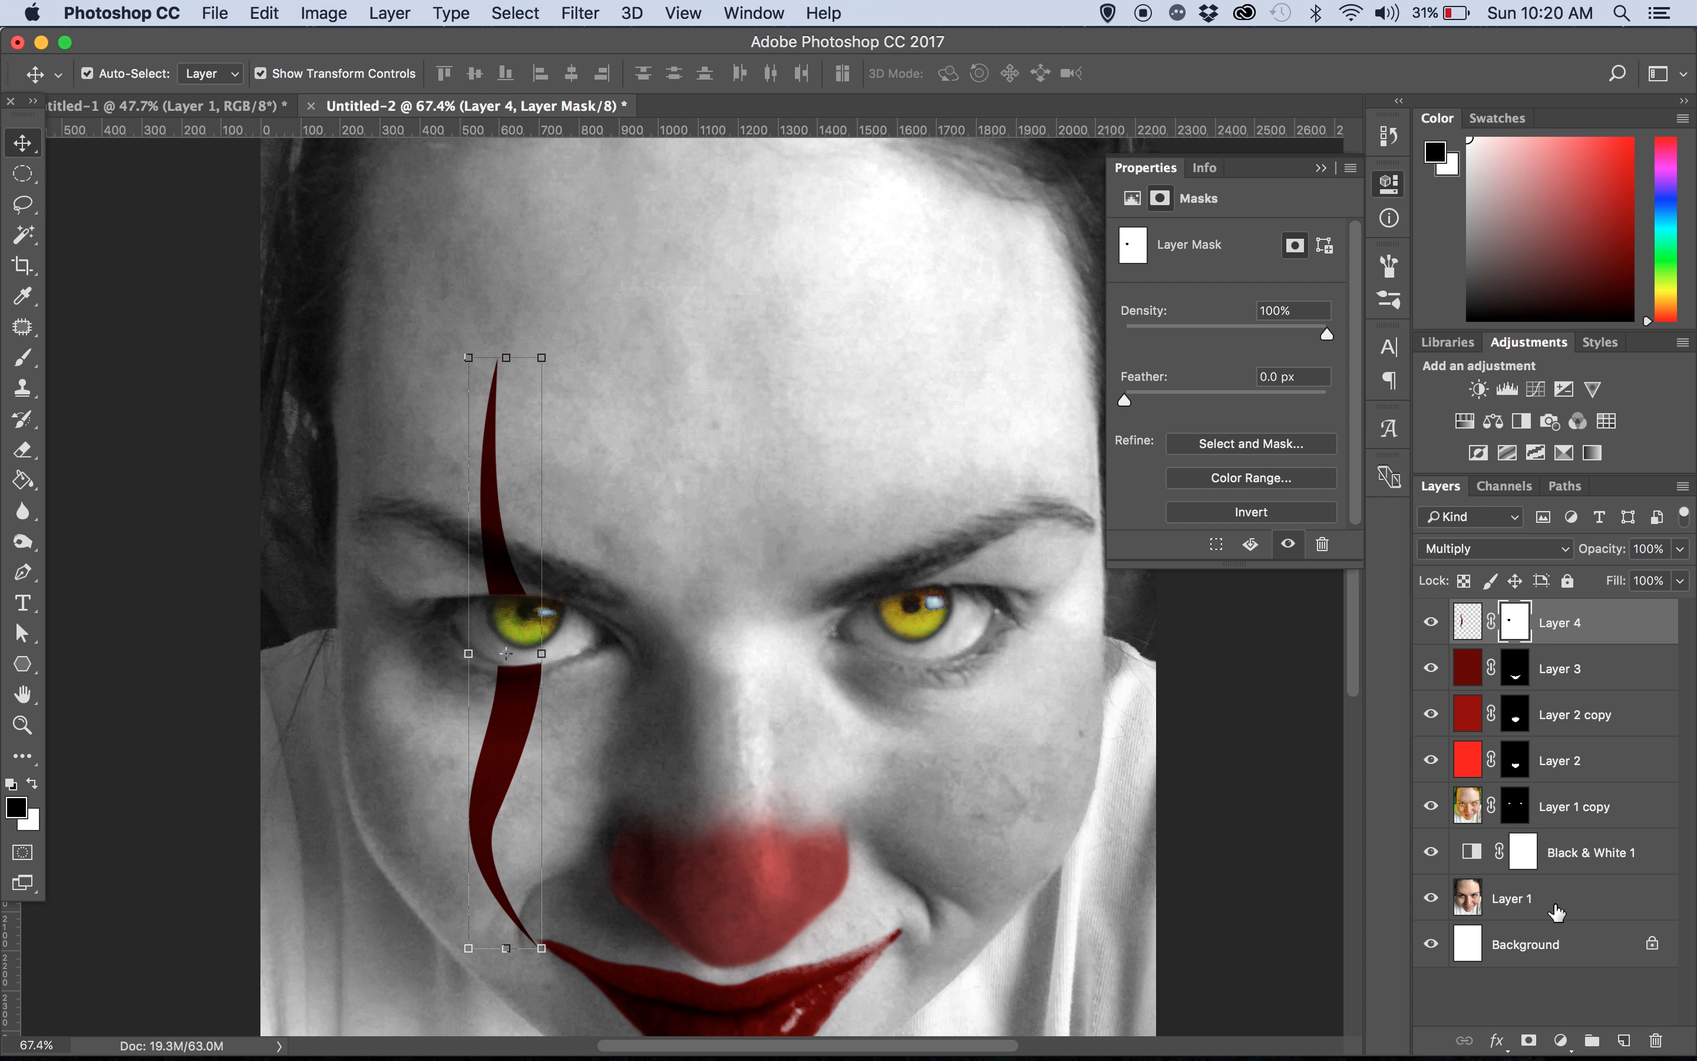
key("super+j")
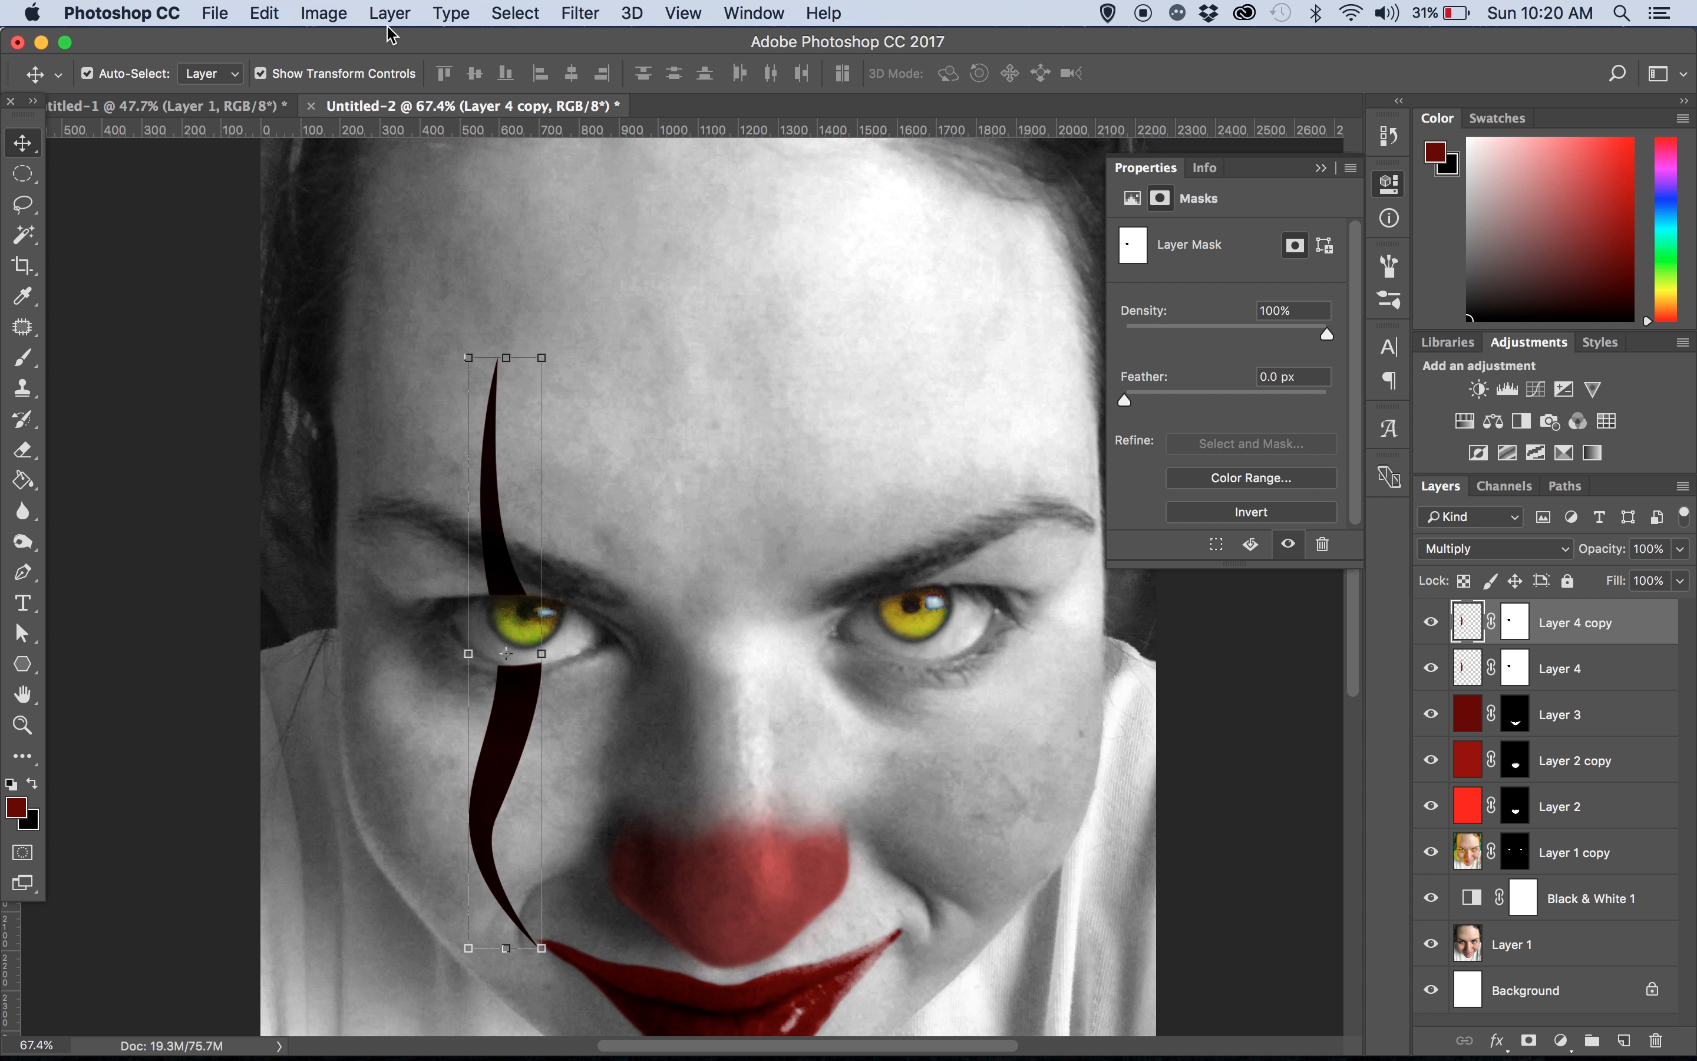
left_click(265, 13)
mouse_move(378, 537)
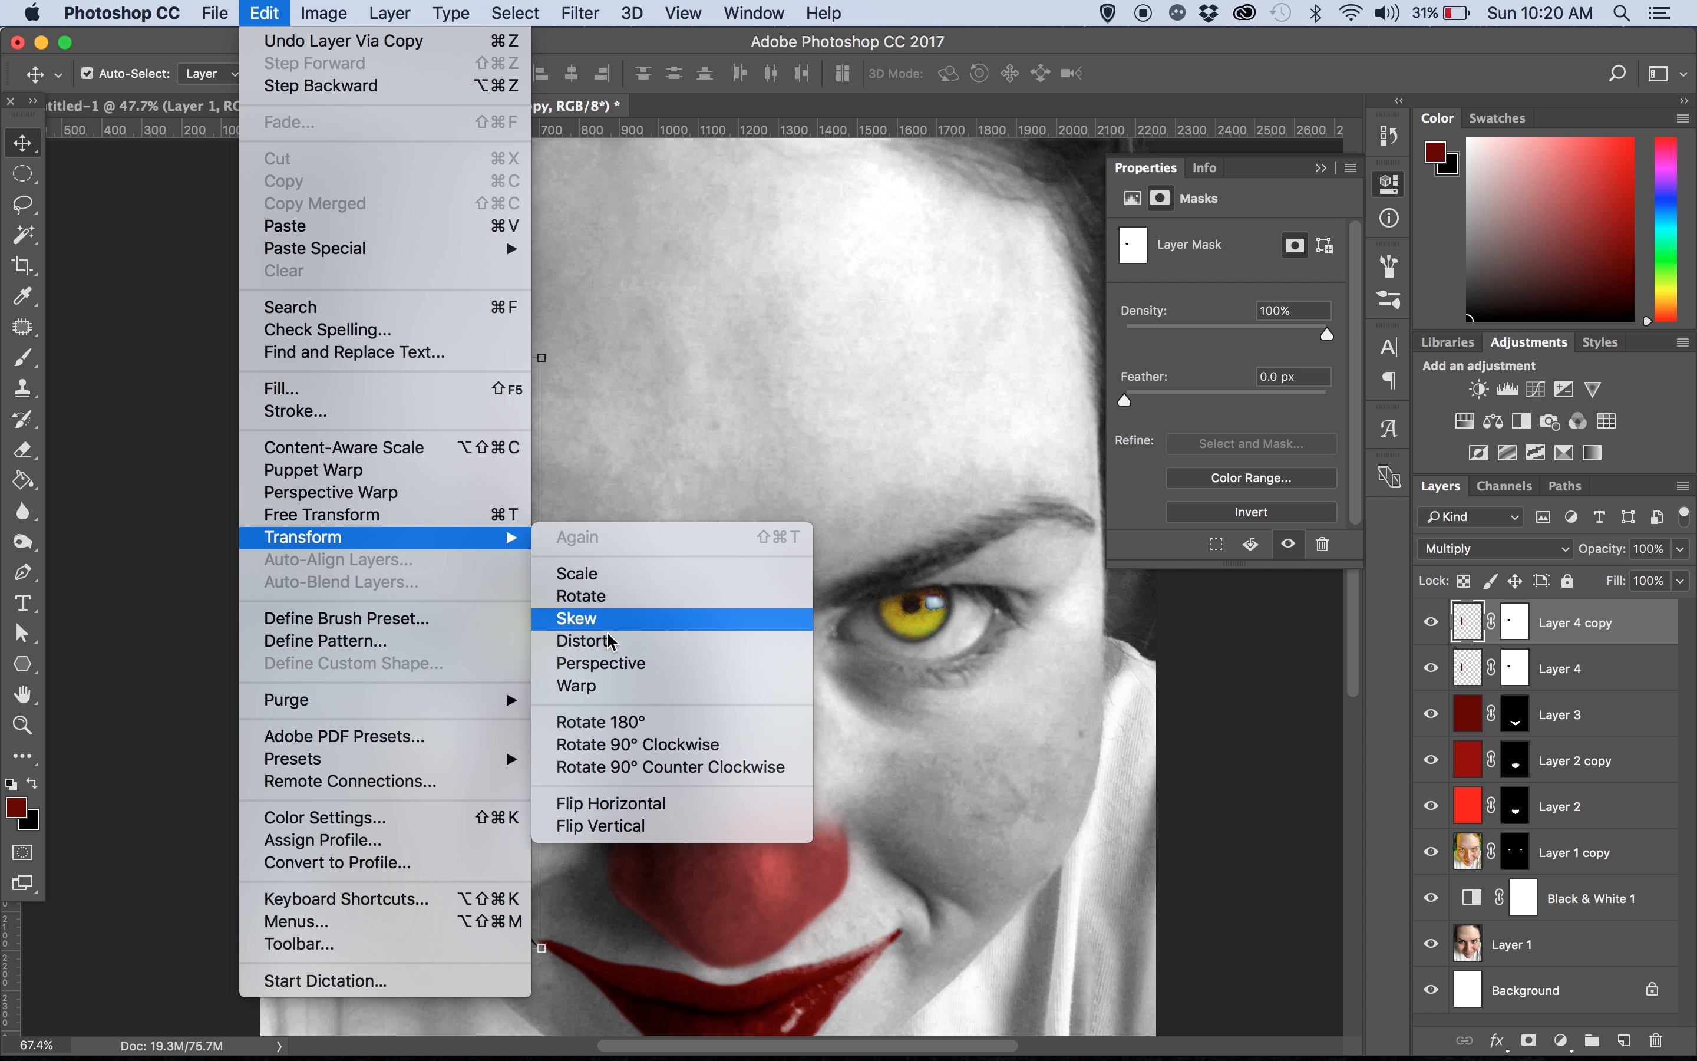
left_click(659, 803)
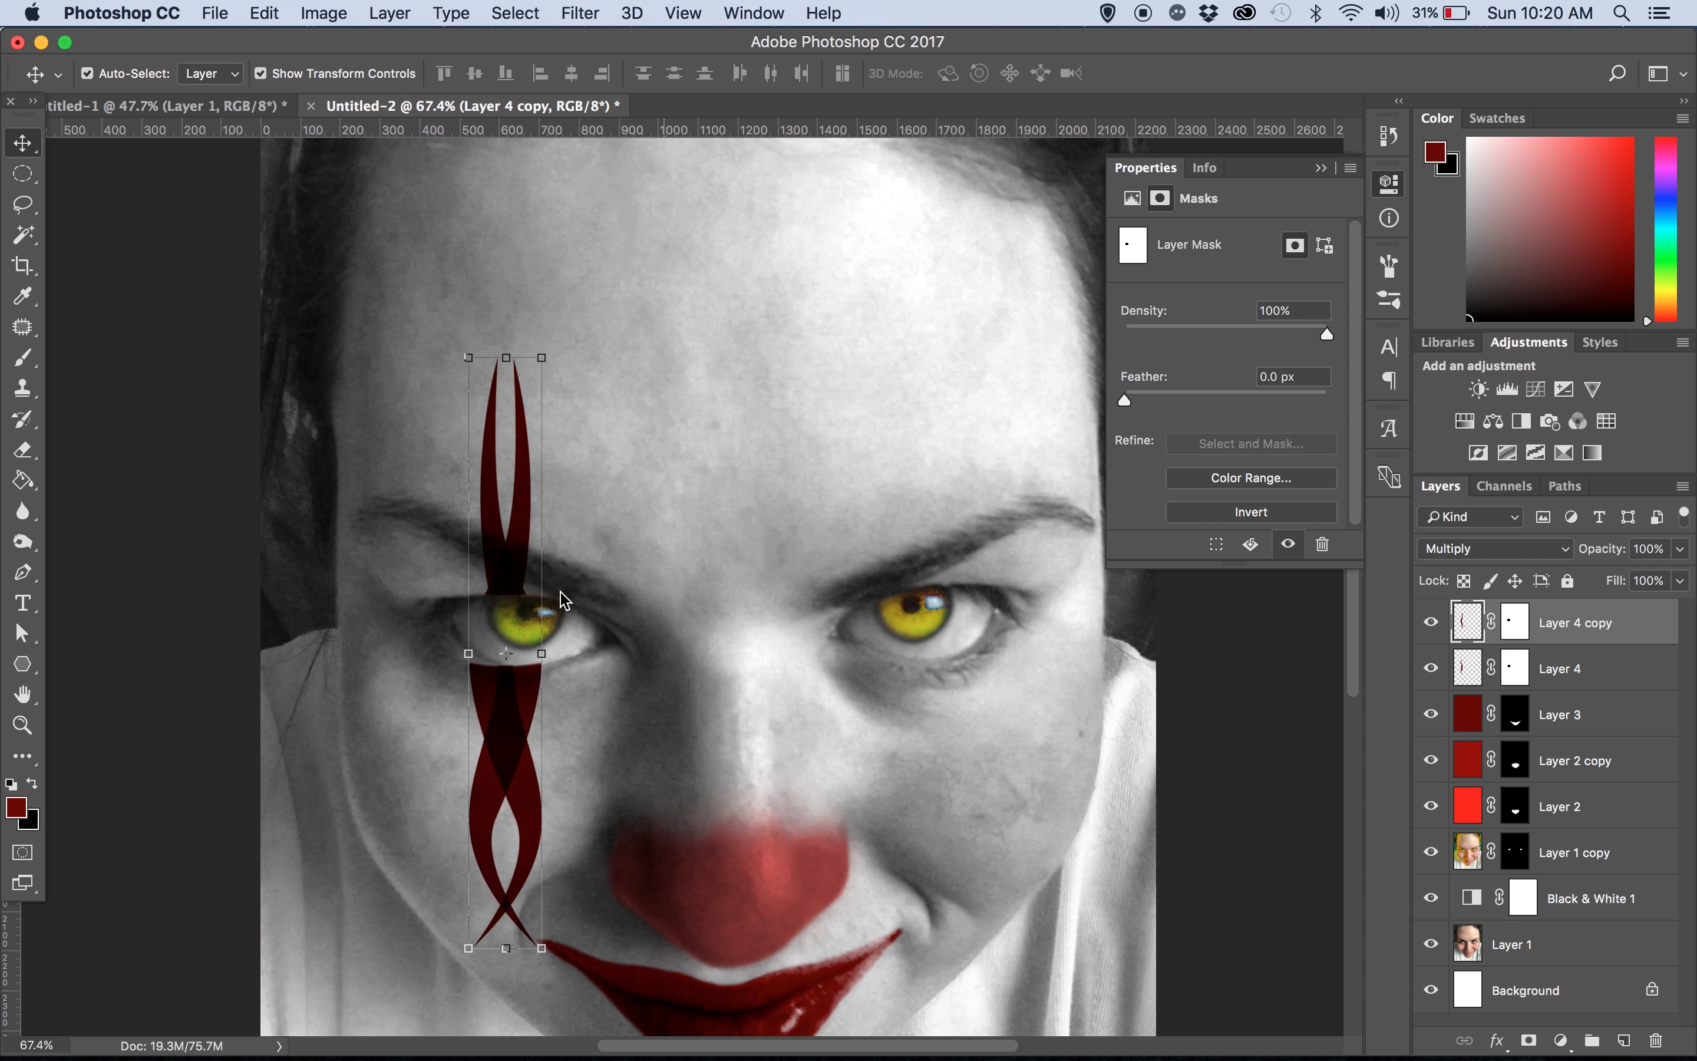
left_click_drag(521, 568, 945, 465)
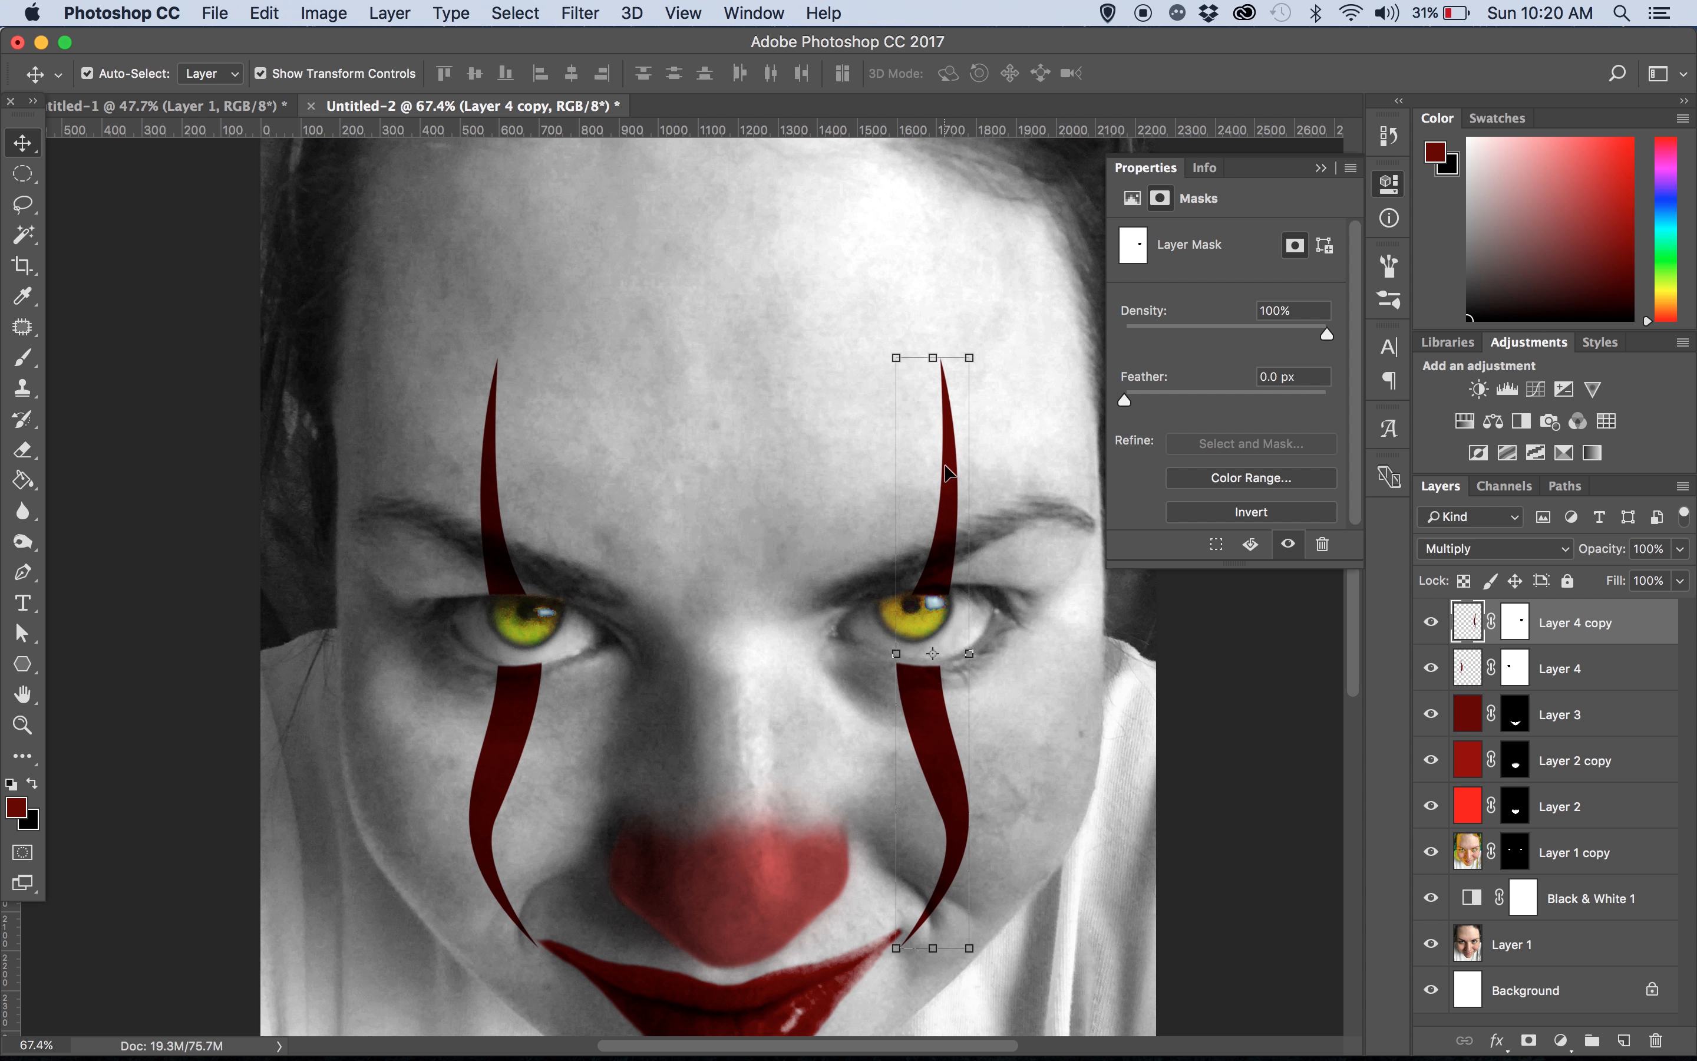
Apply a Gaussian Blur with a 2.3-pixel radius to the left-hand stripe on Layer 4
left_click(318, 9)
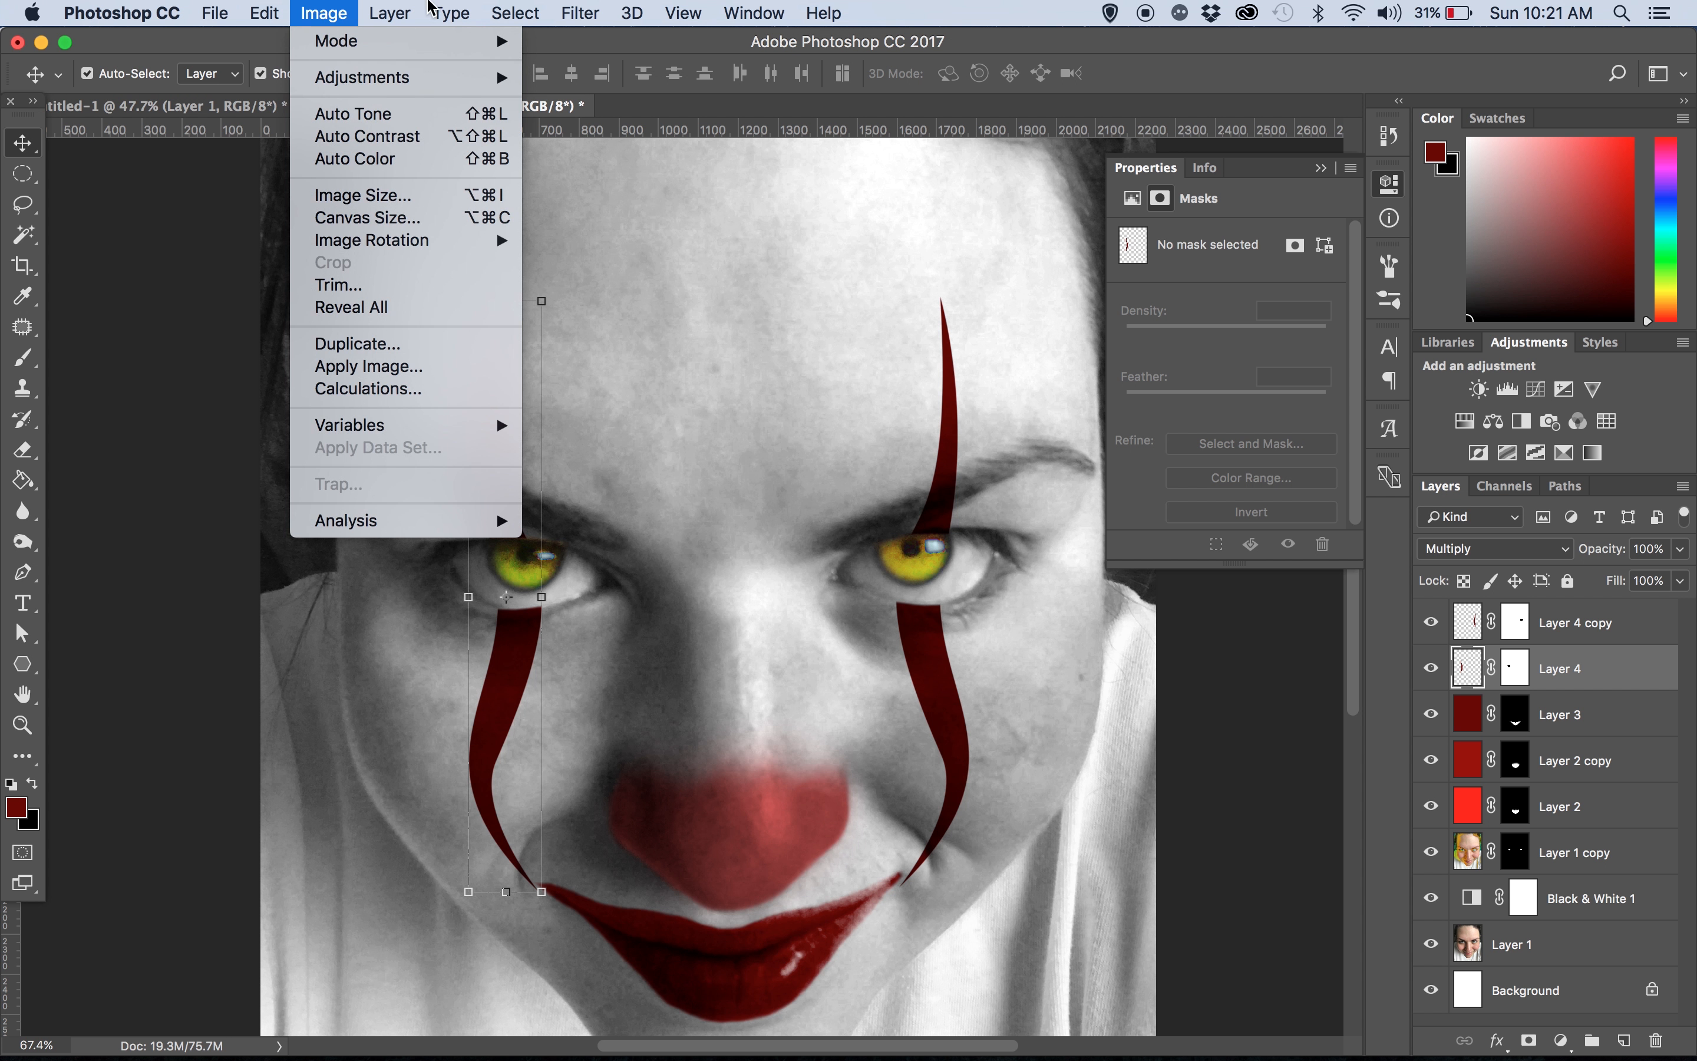
mouse_move(580, 12)
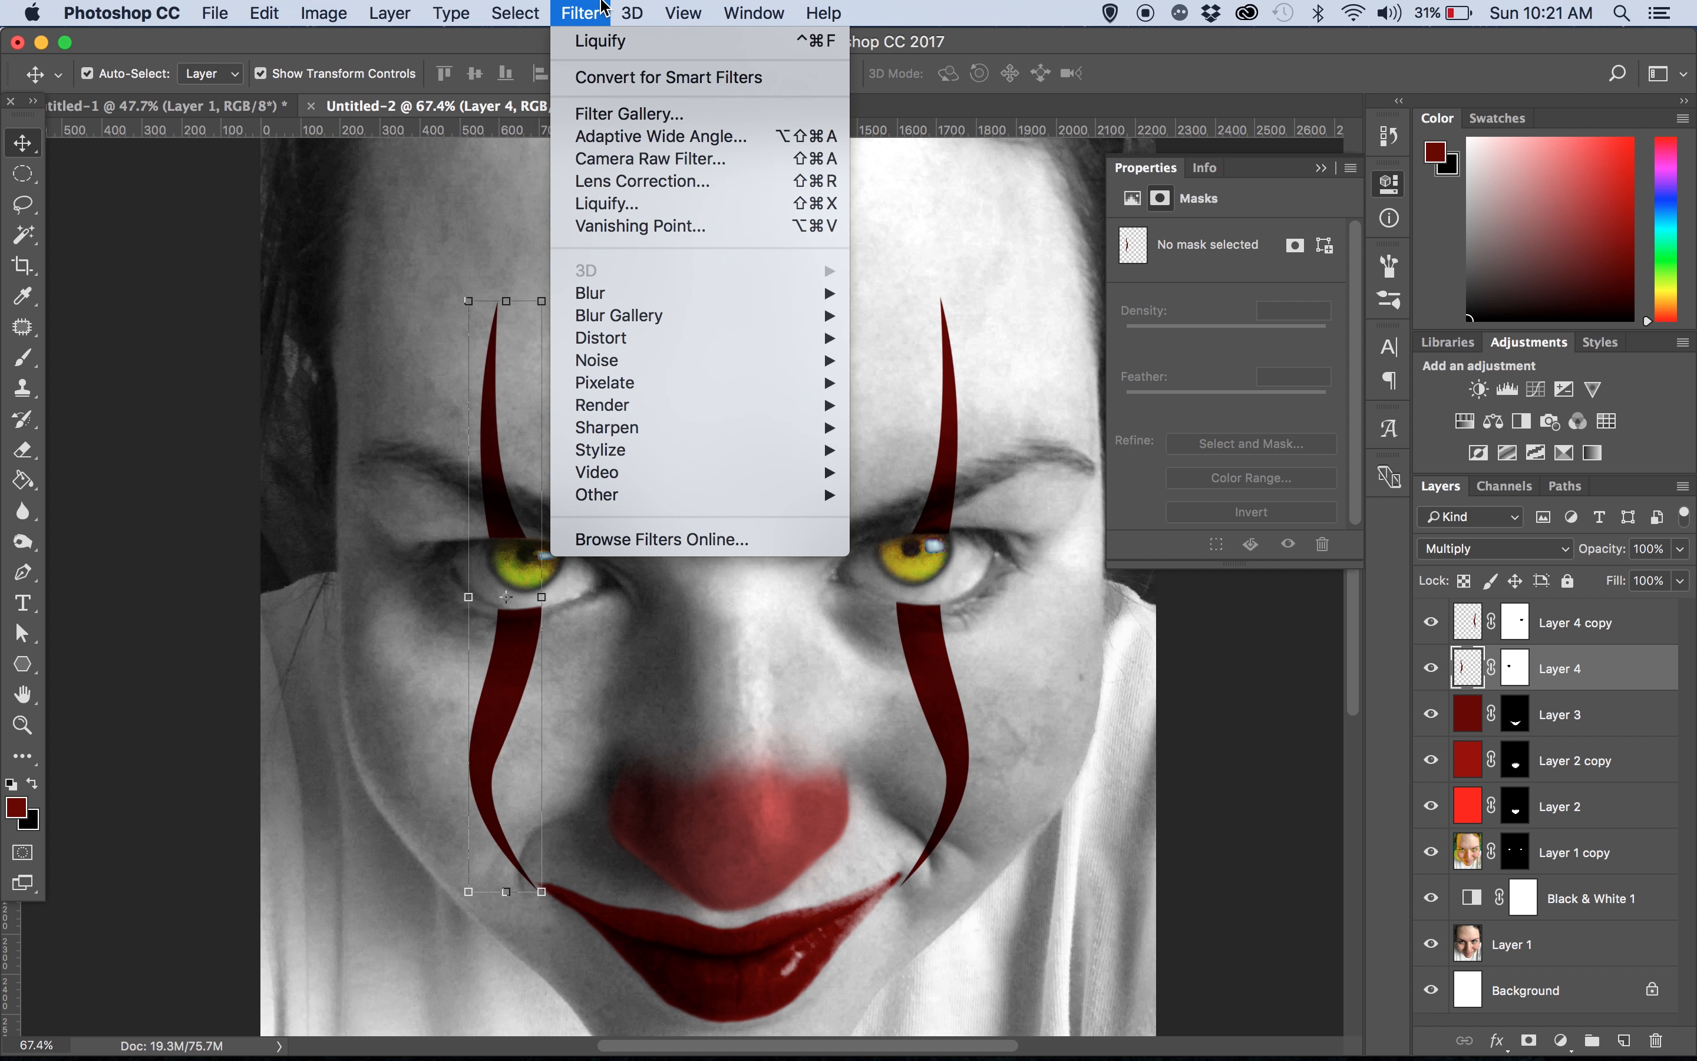
mouse_move(746, 290)
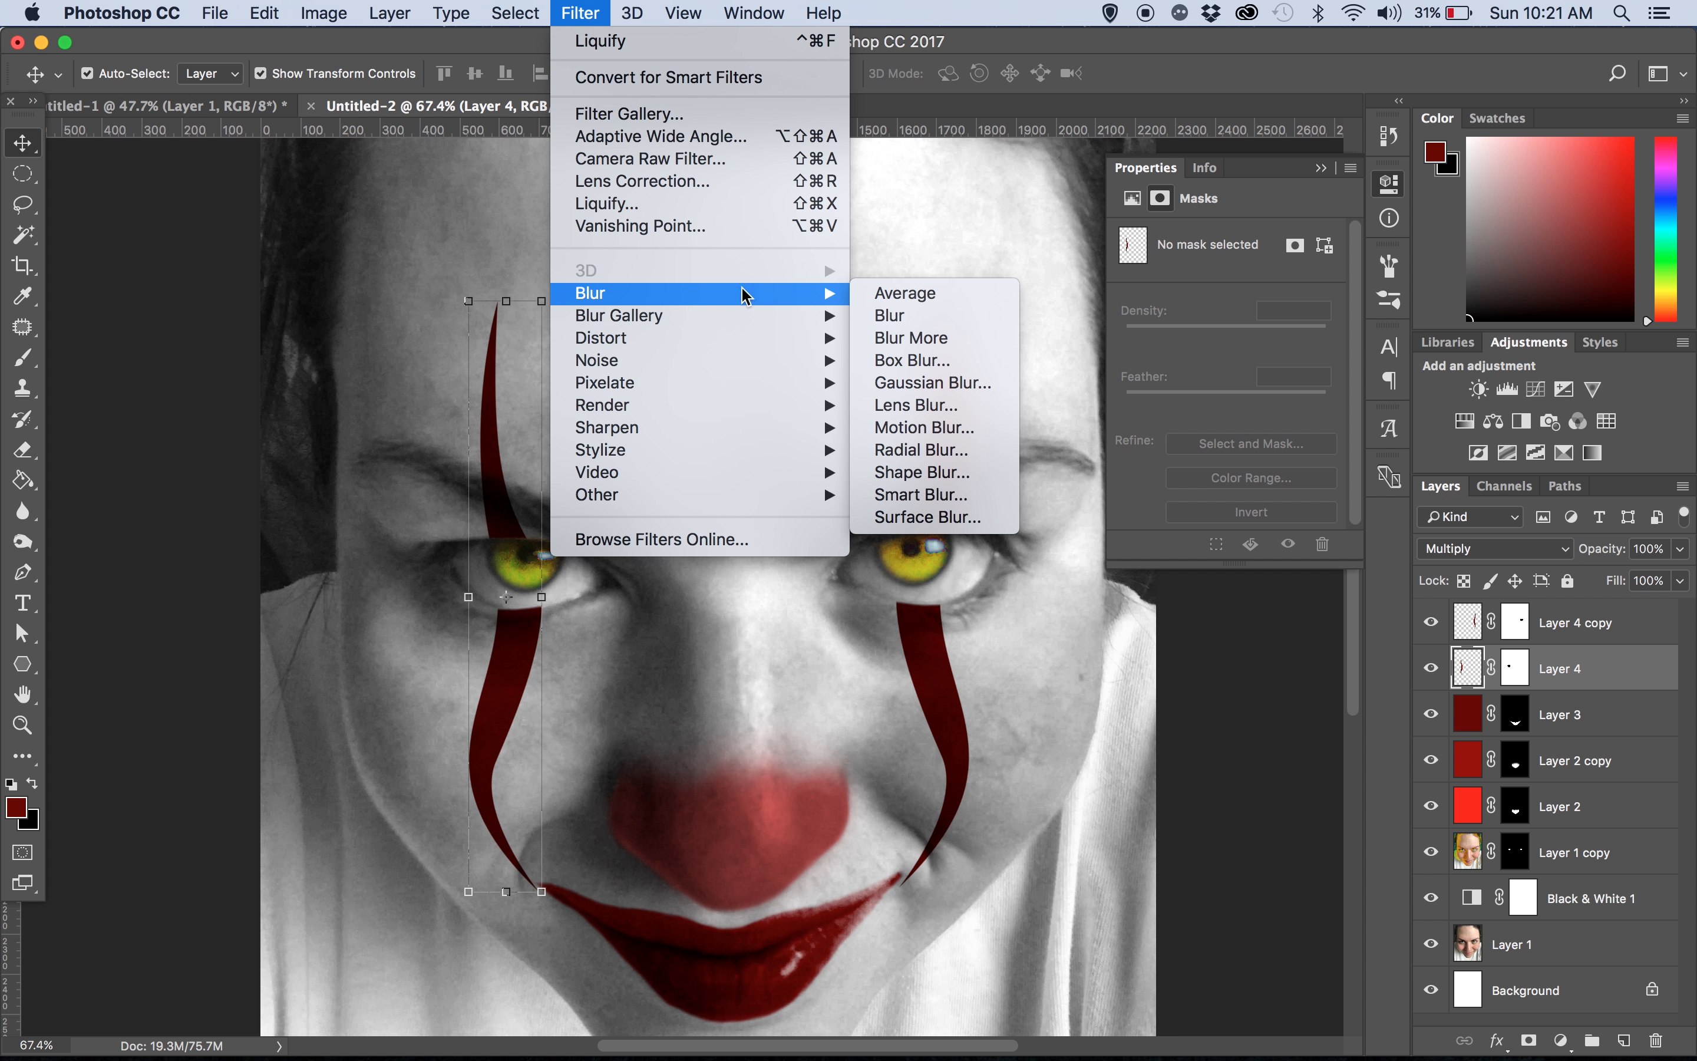
left_click(967, 383)
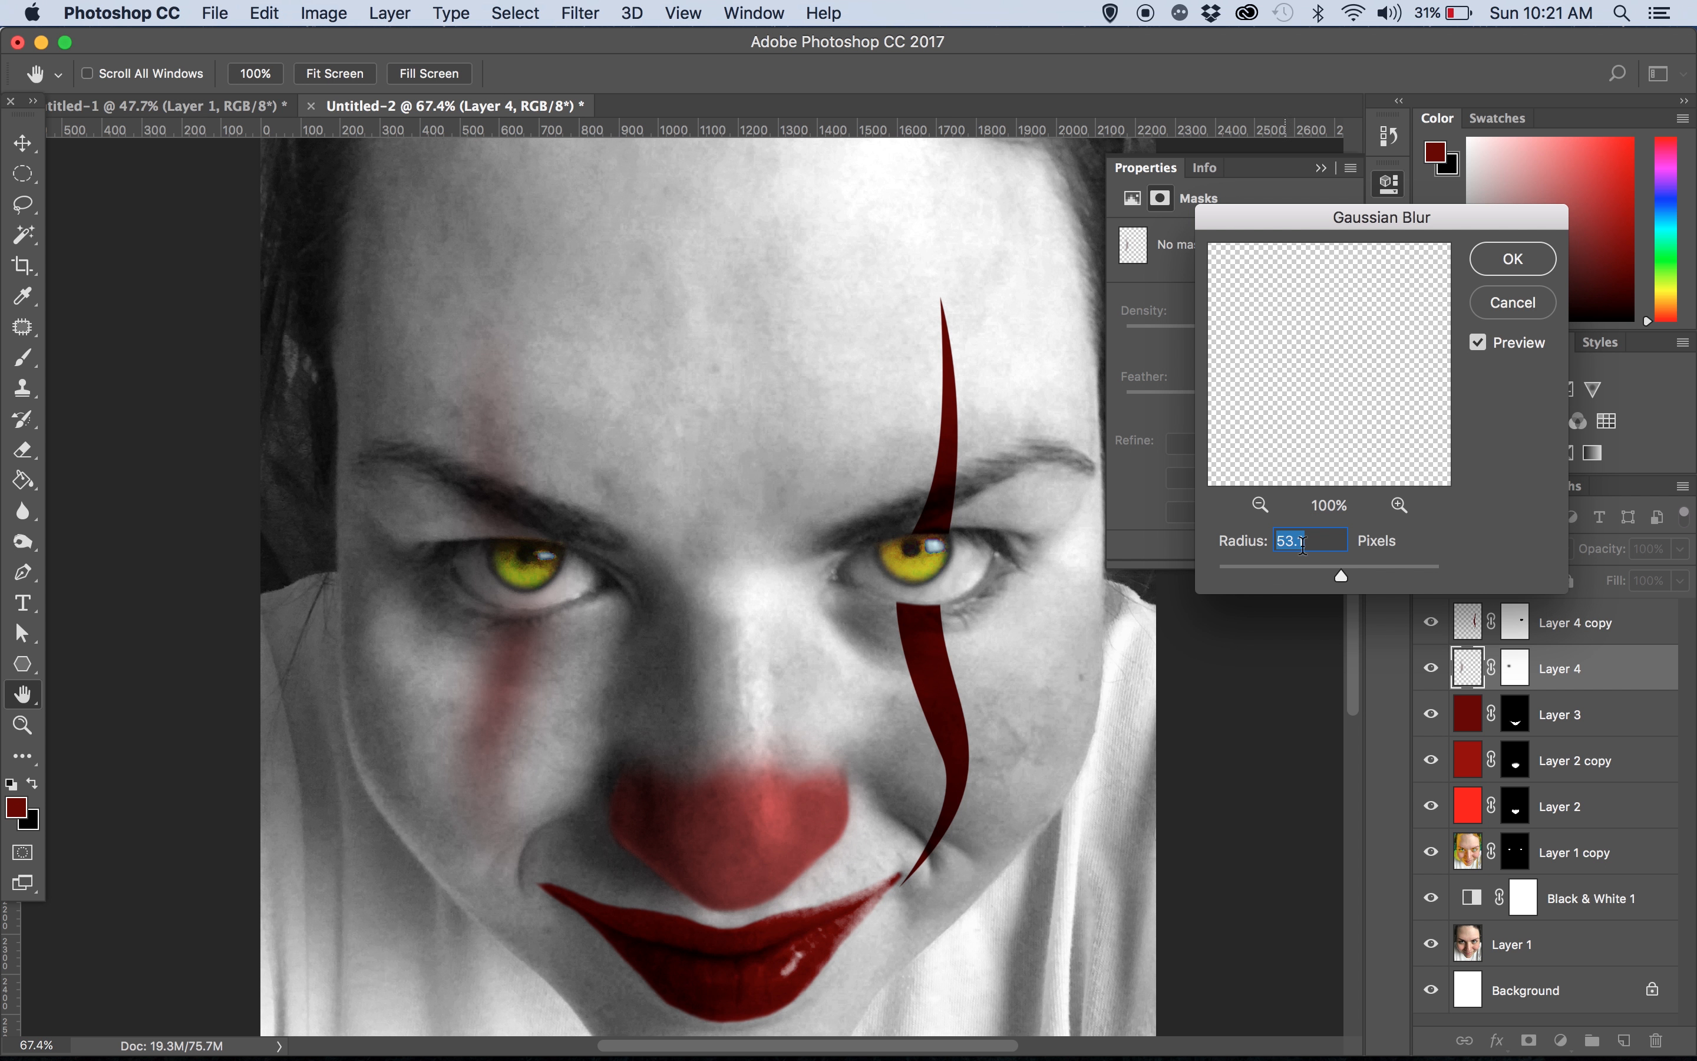
left_click_drag(1340, 576, 1227, 581)
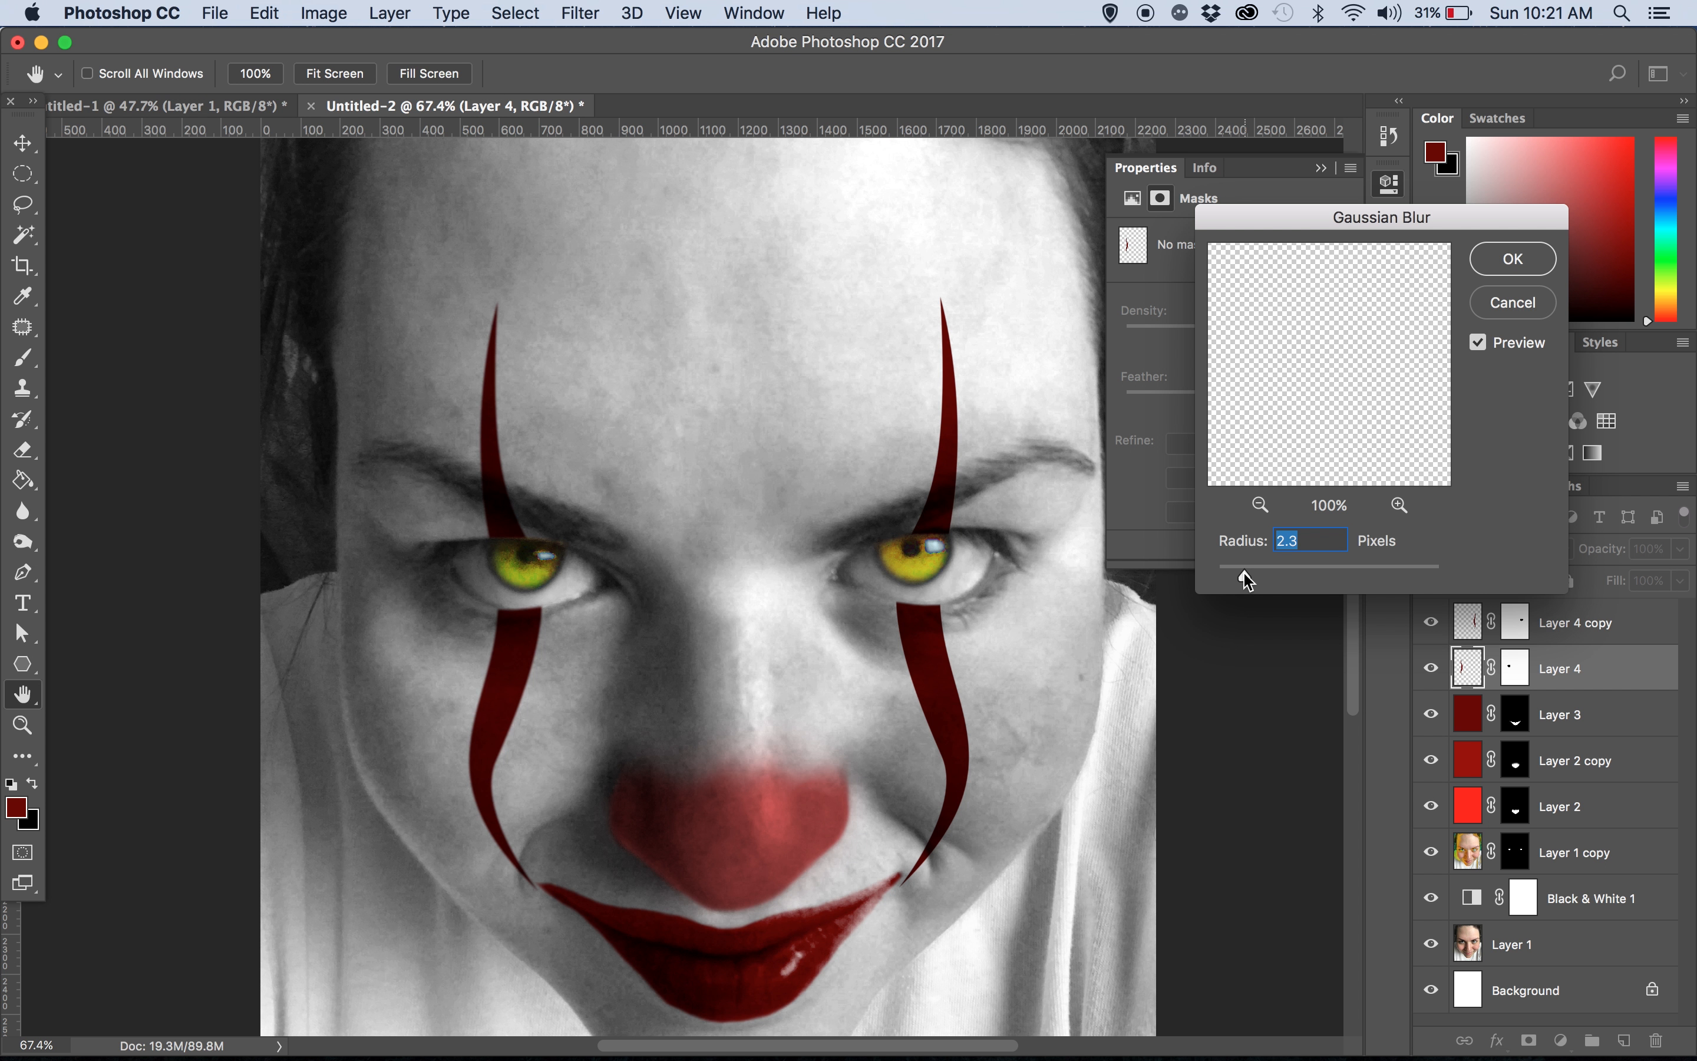
left_click(1492, 263)
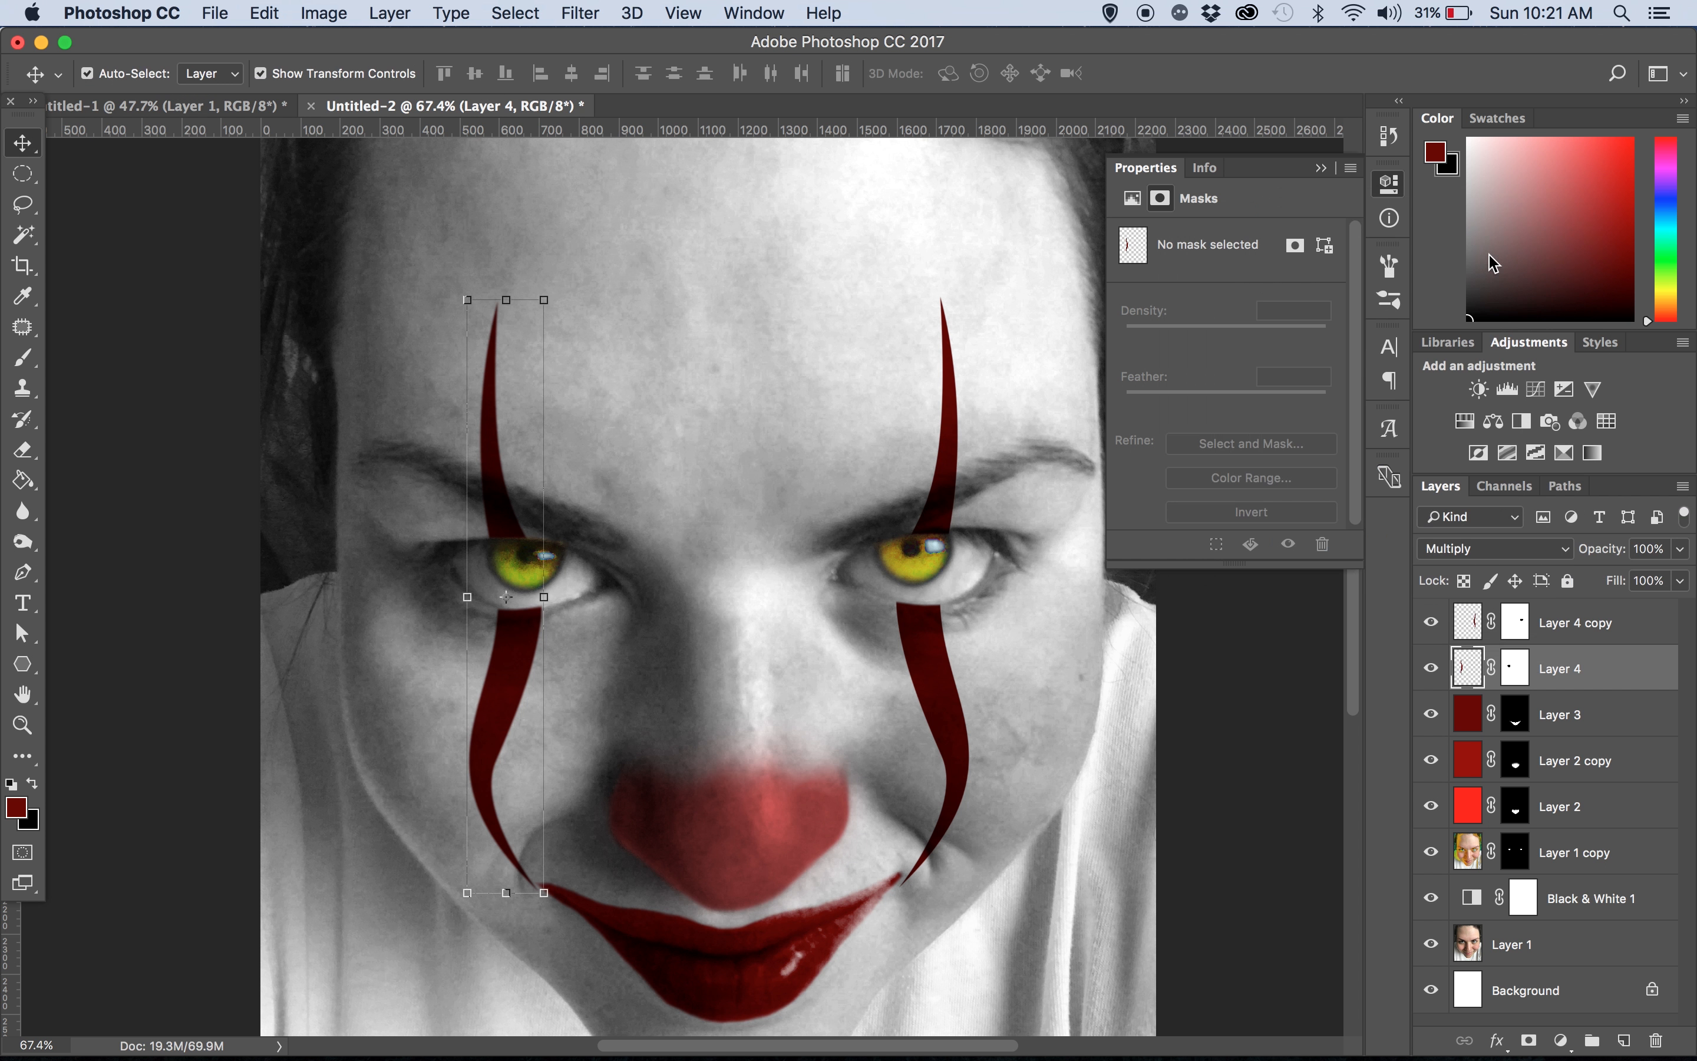
Smudge the lower end of the left-hand stripe into the lip corner with a 28 px brush at 80% strength
left_click(23, 547)
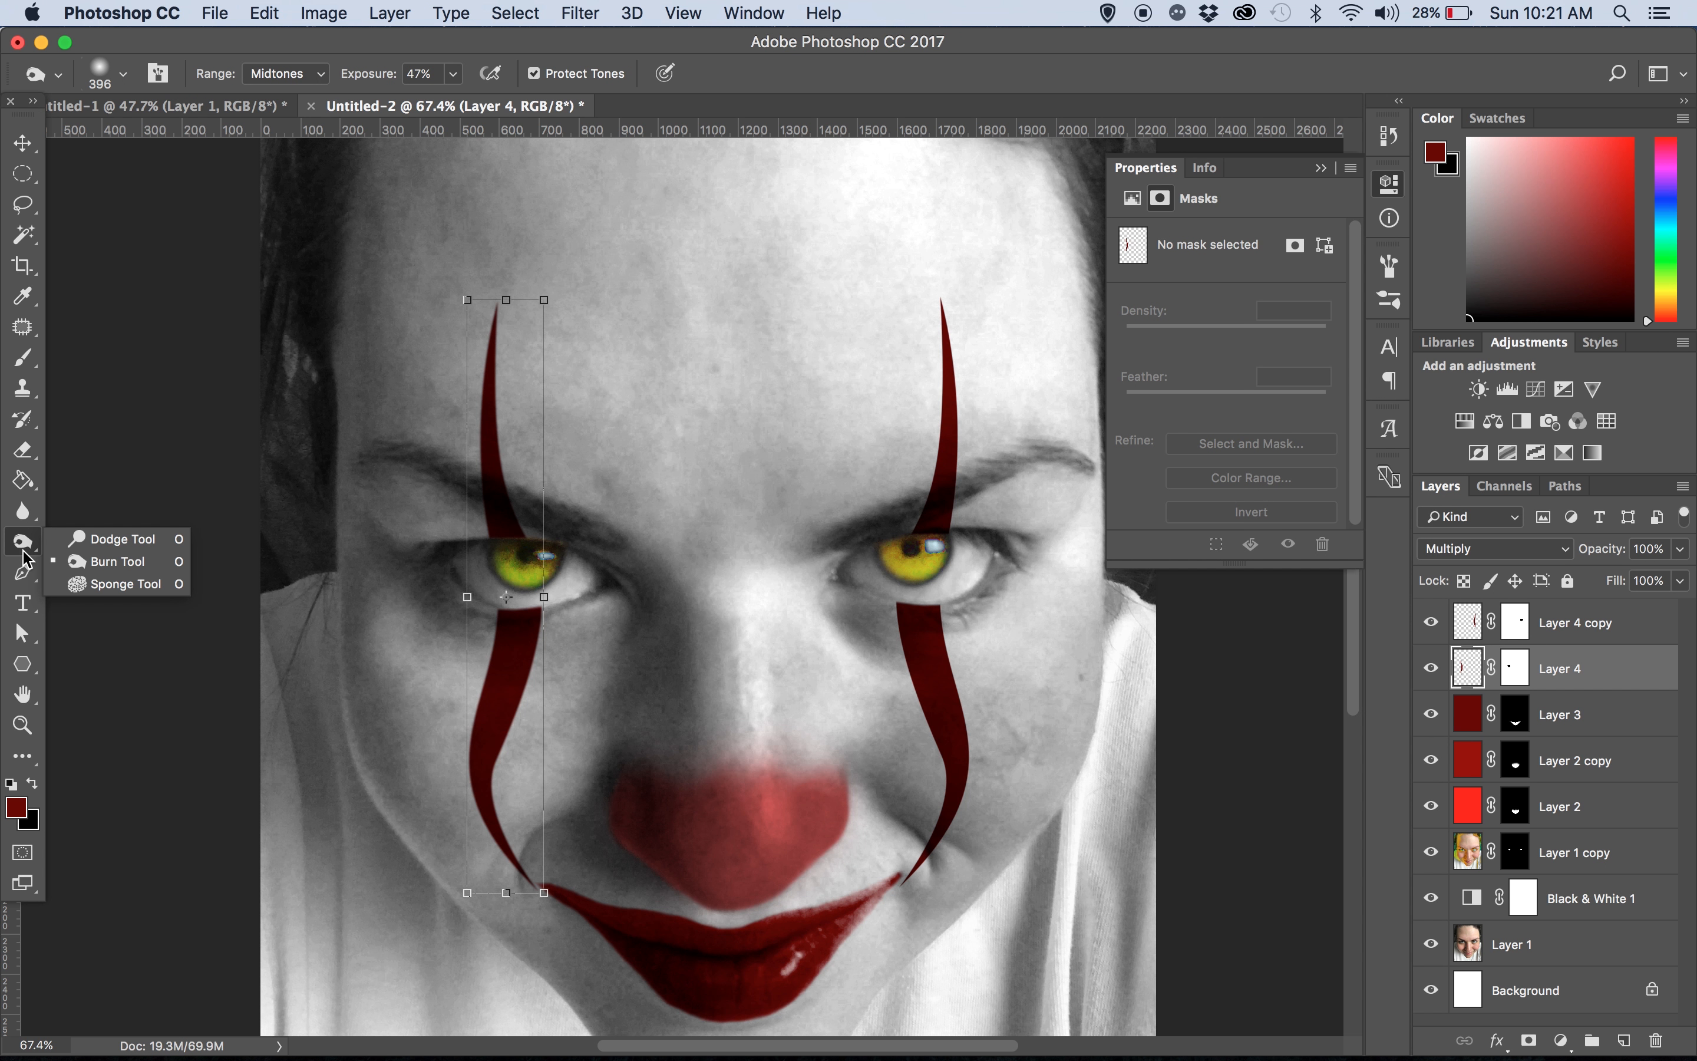
left_click(23, 511)
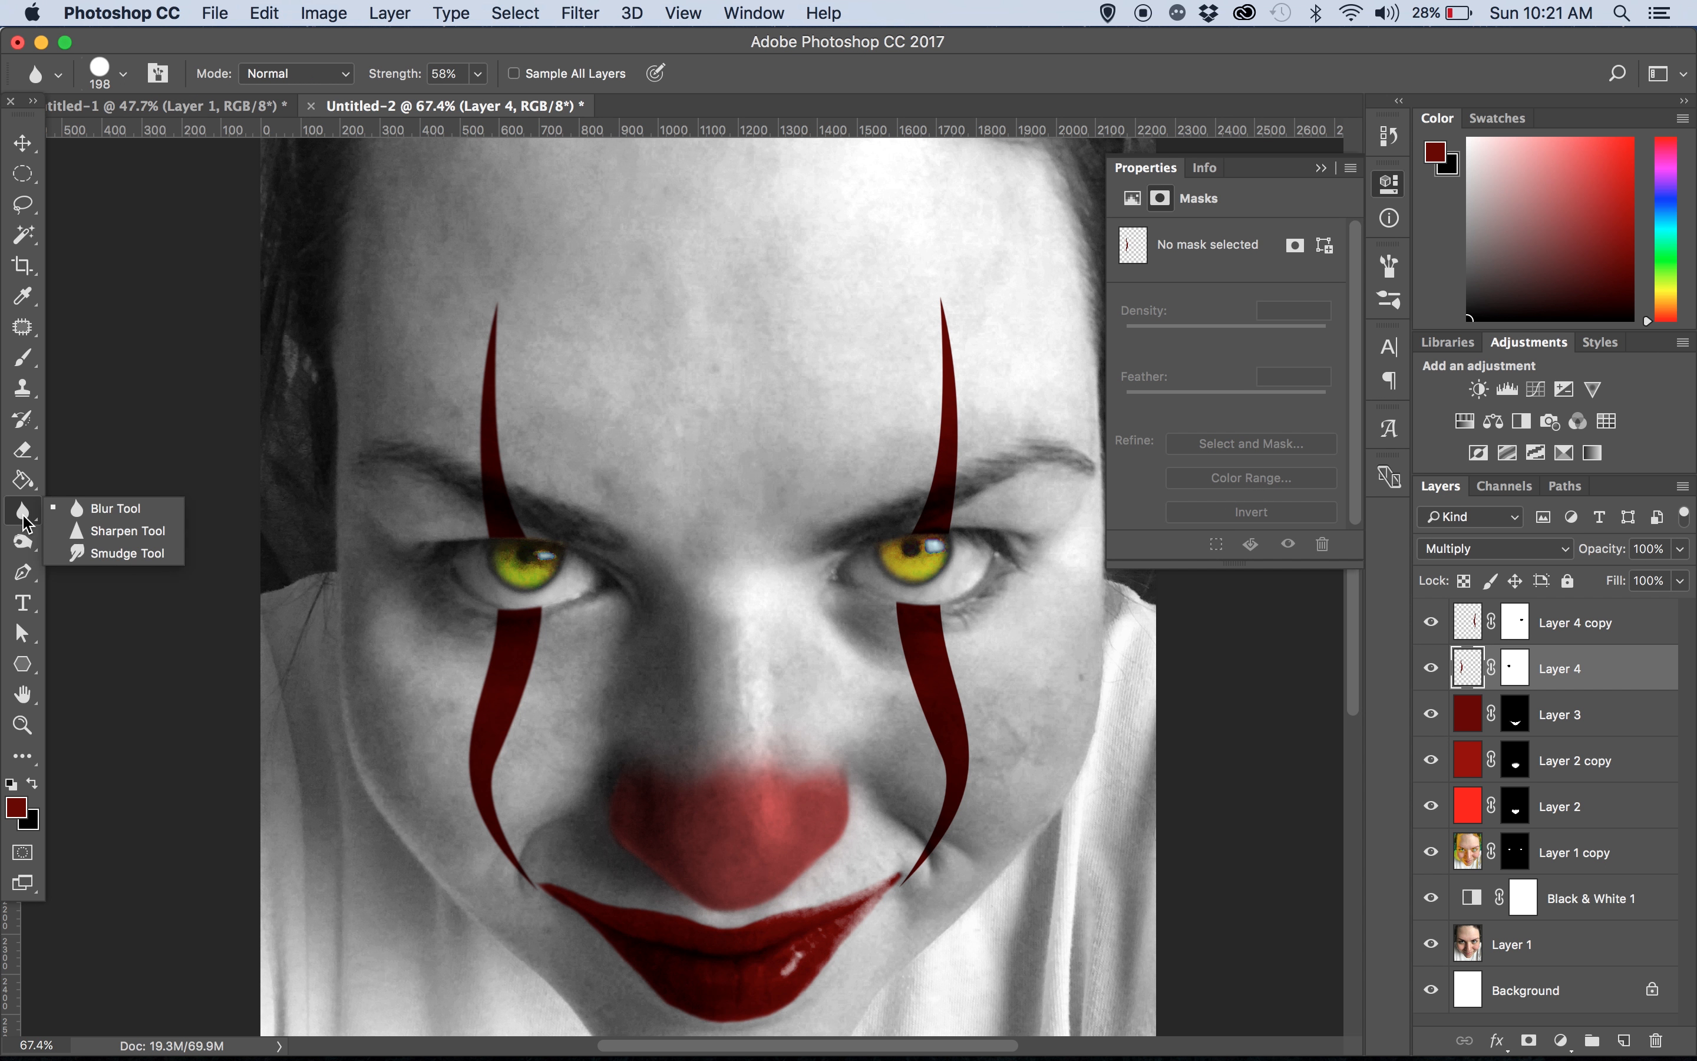
left_click(84, 555)
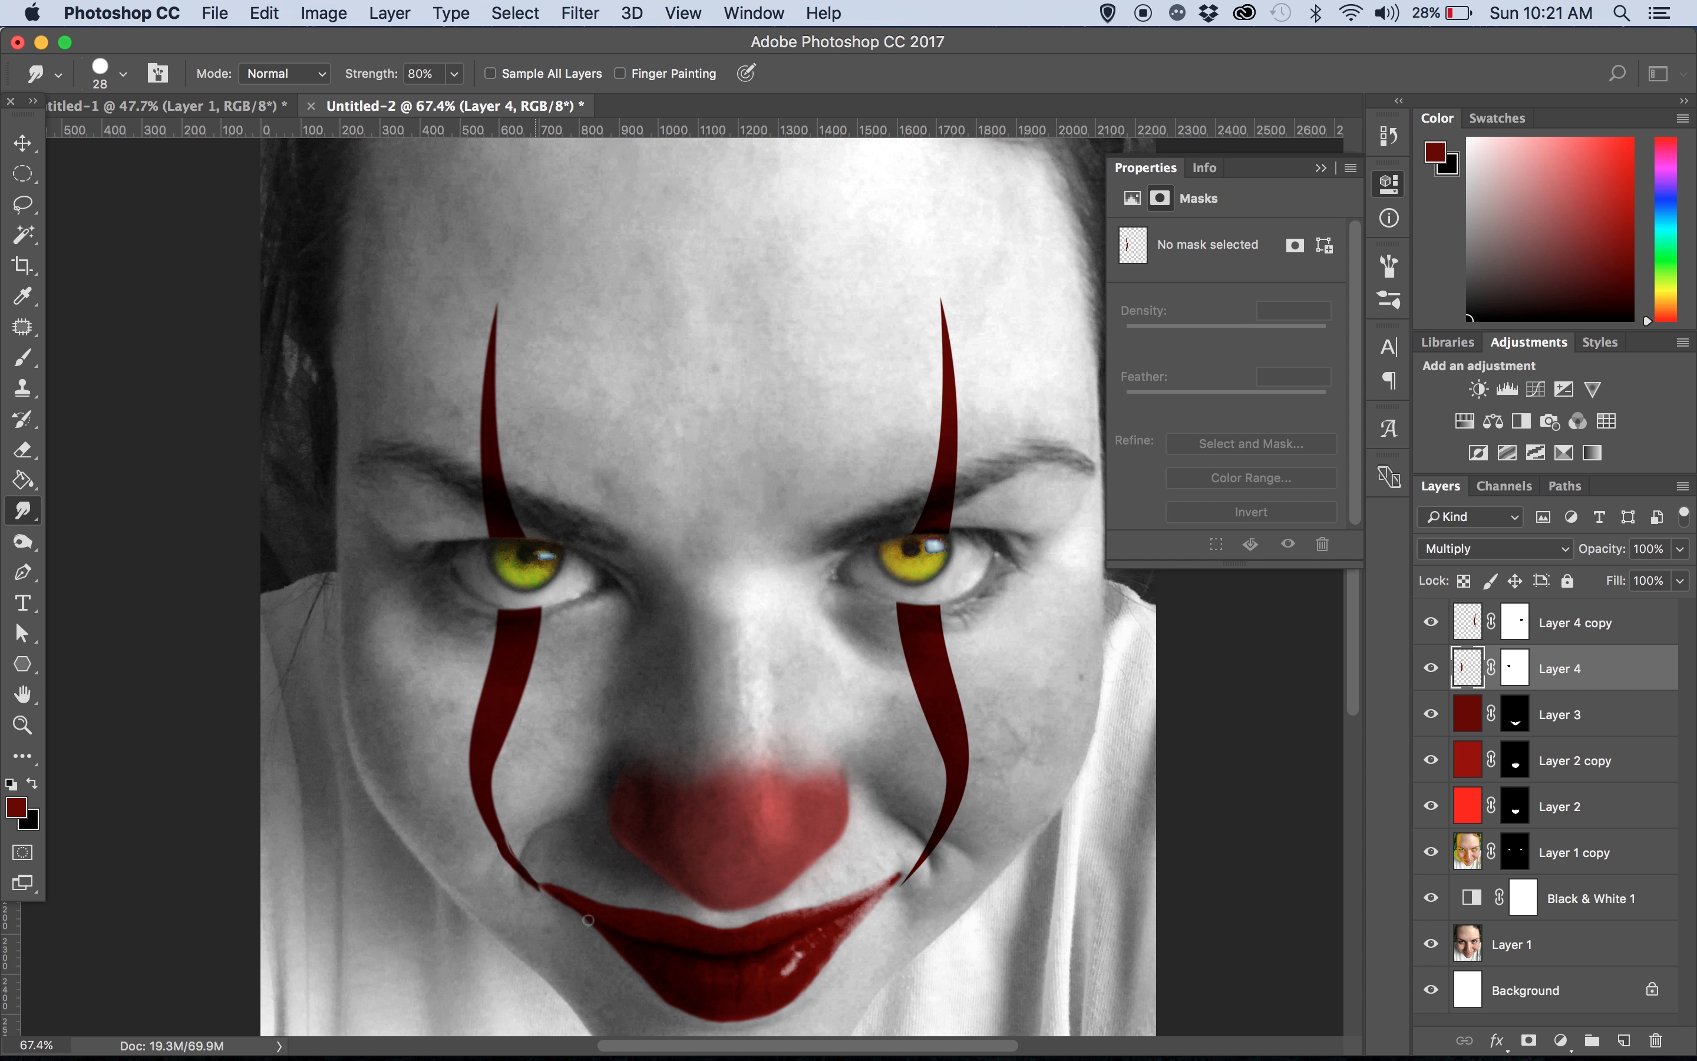
scroll(622, 954, "up", 5)
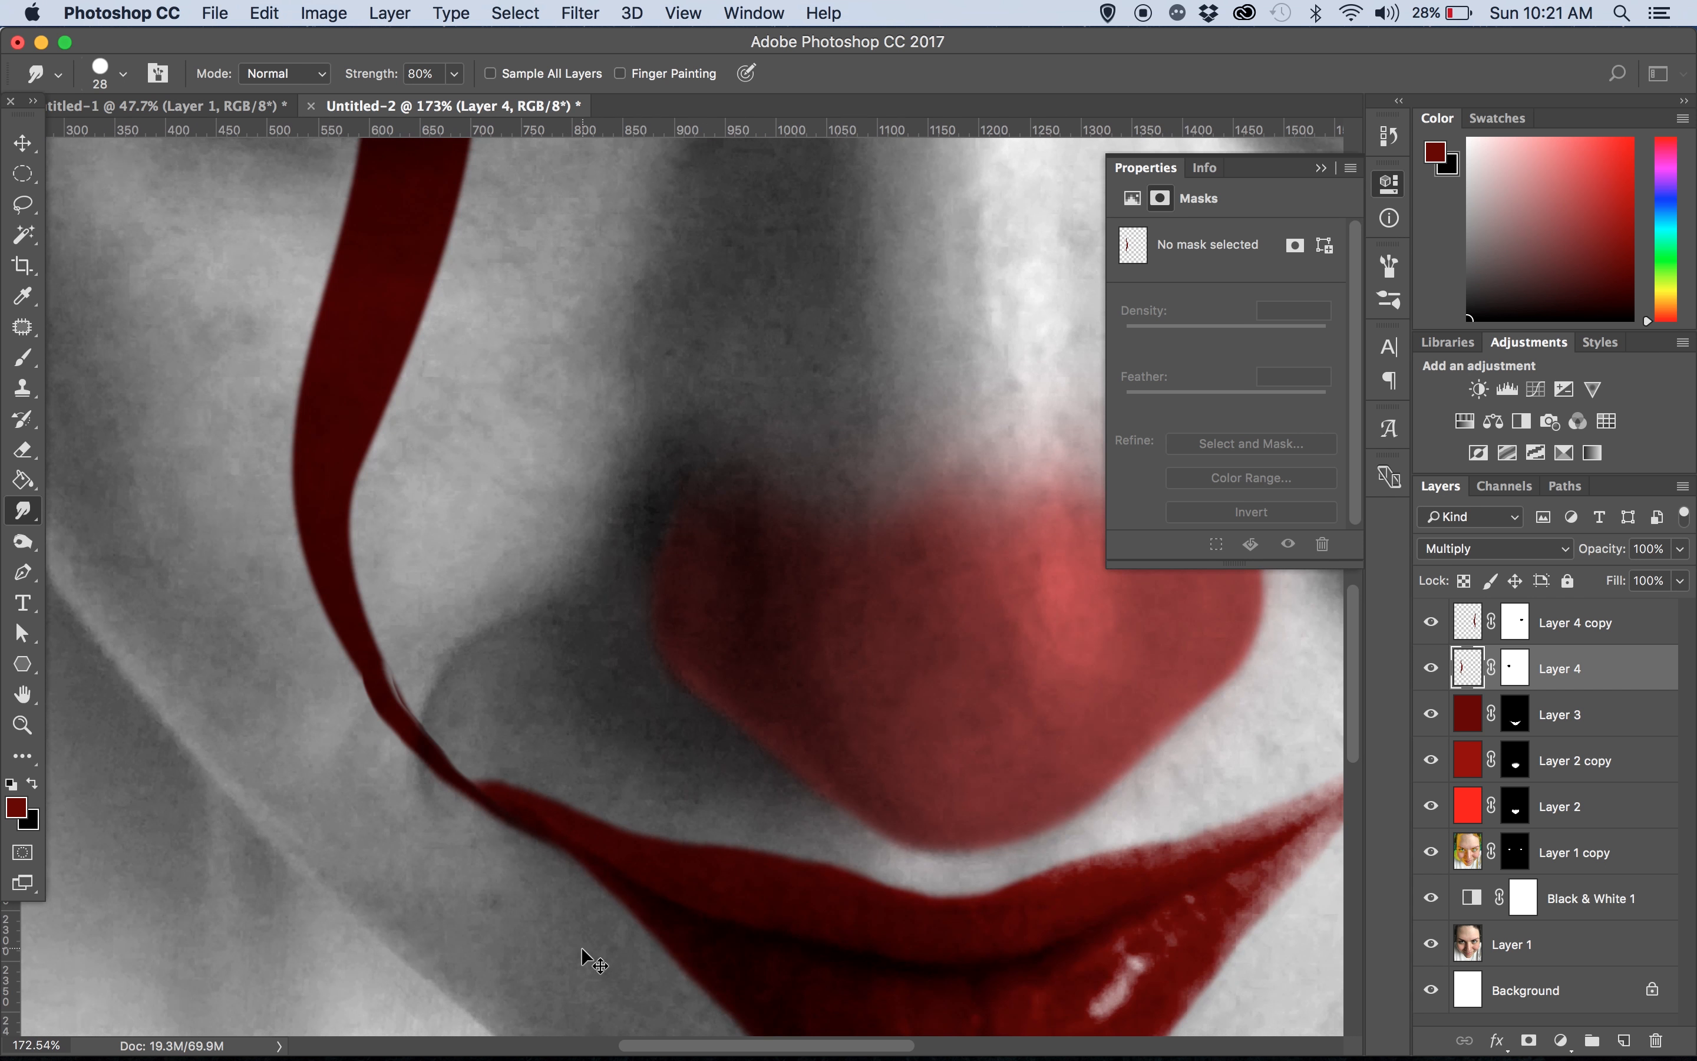
key("super+z")
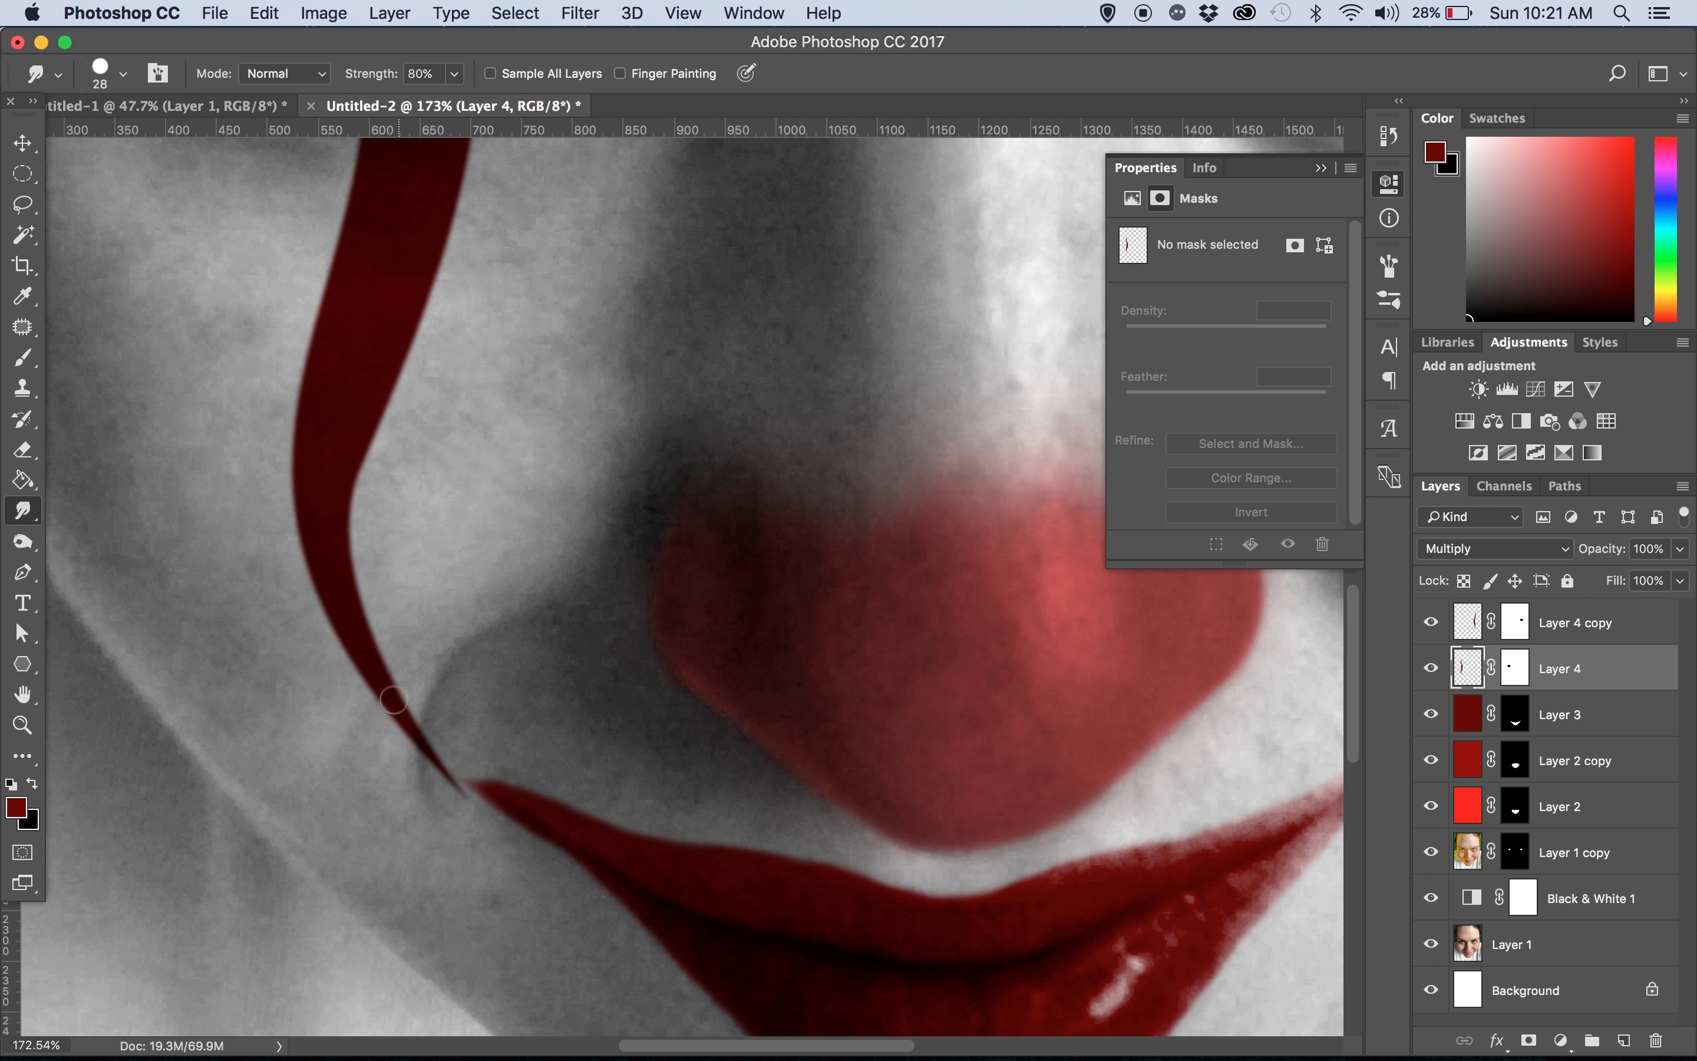
mouse_move(401, 709)
left_mouse_down()
mouse_move(484, 796)
mouse_move(598, 853)
left_mouse_up()
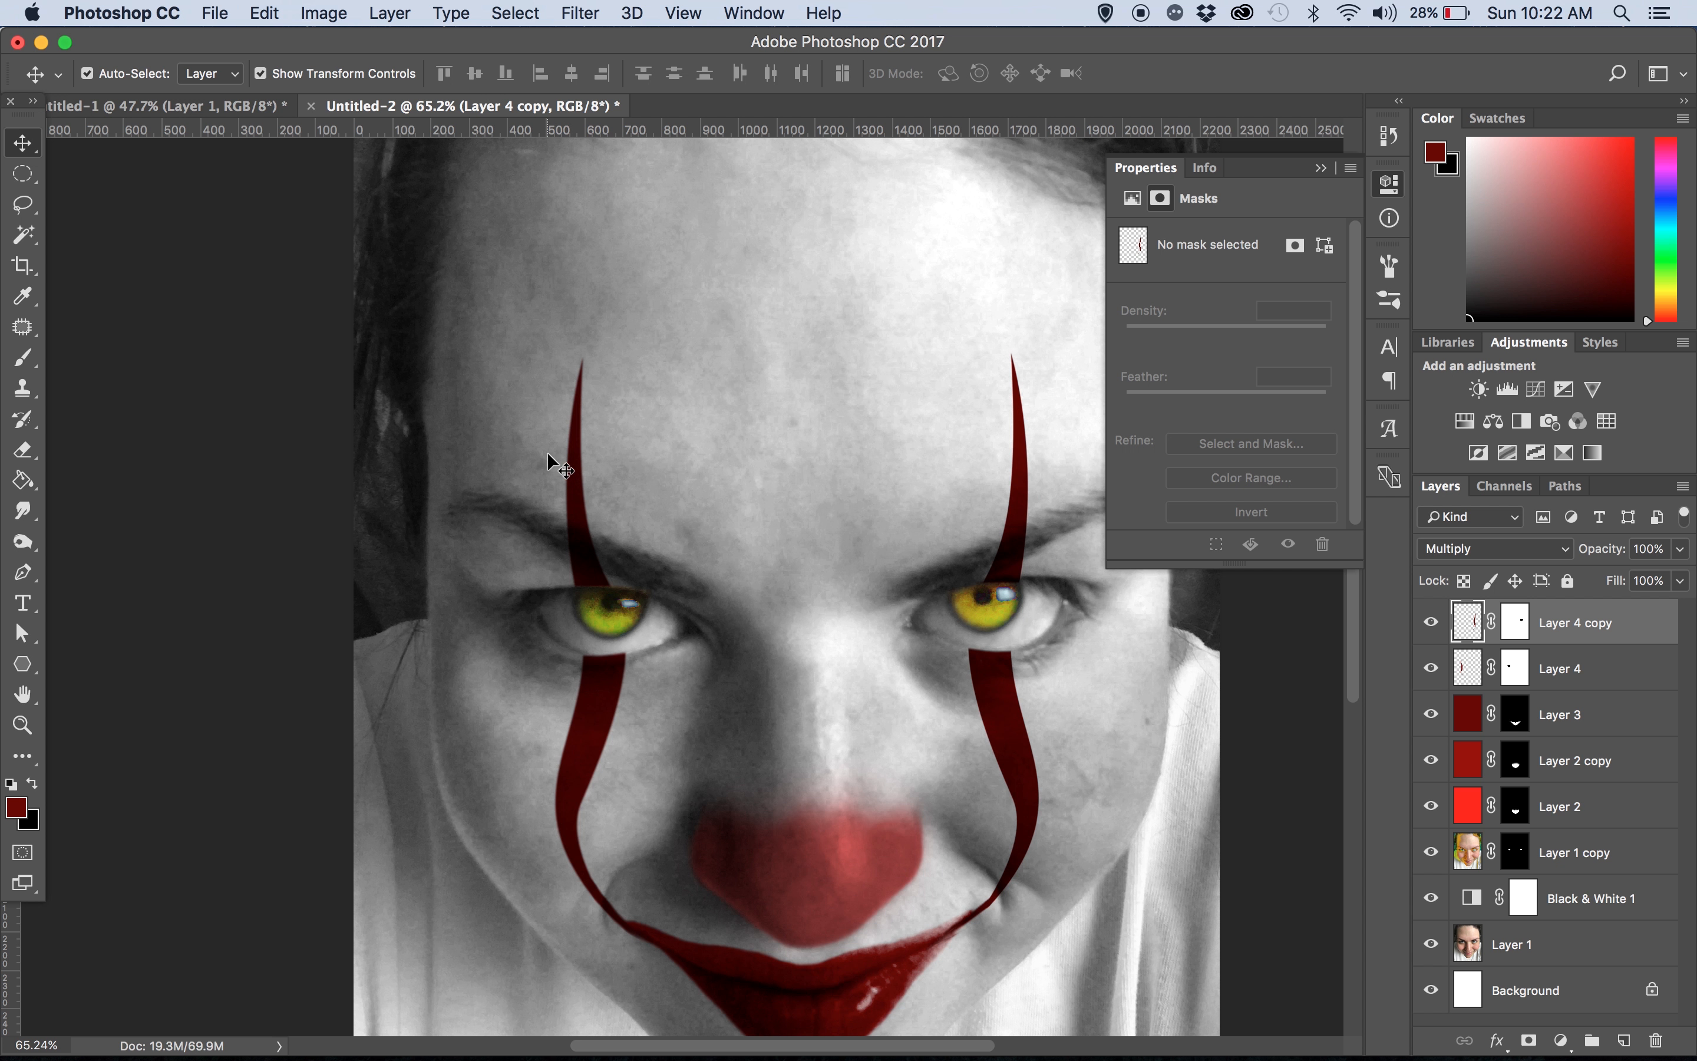
Soften the upper tip of the left-hand stripe on Layer 4 using the Blur tool, 198 px at 58% strength
left_click(546, 450)
left_click(576, 432)
scroll(576, 432, "up", 3)
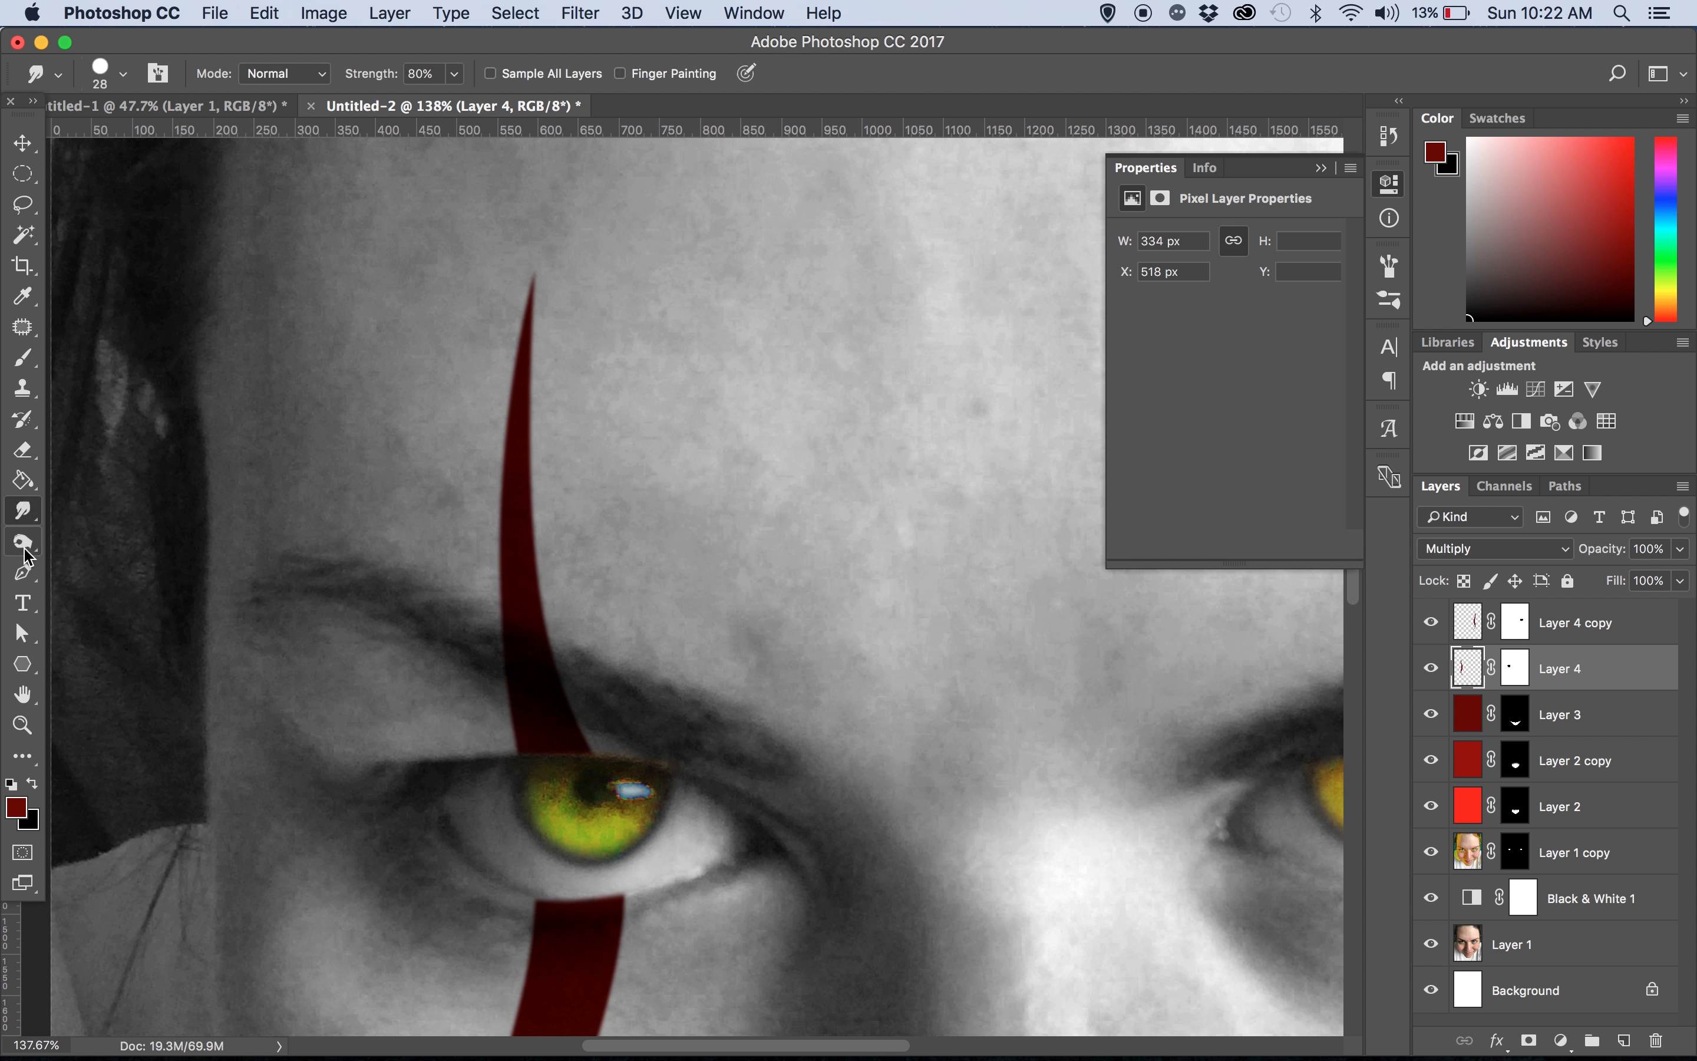
left_click(23, 511)
left_click(114, 508)
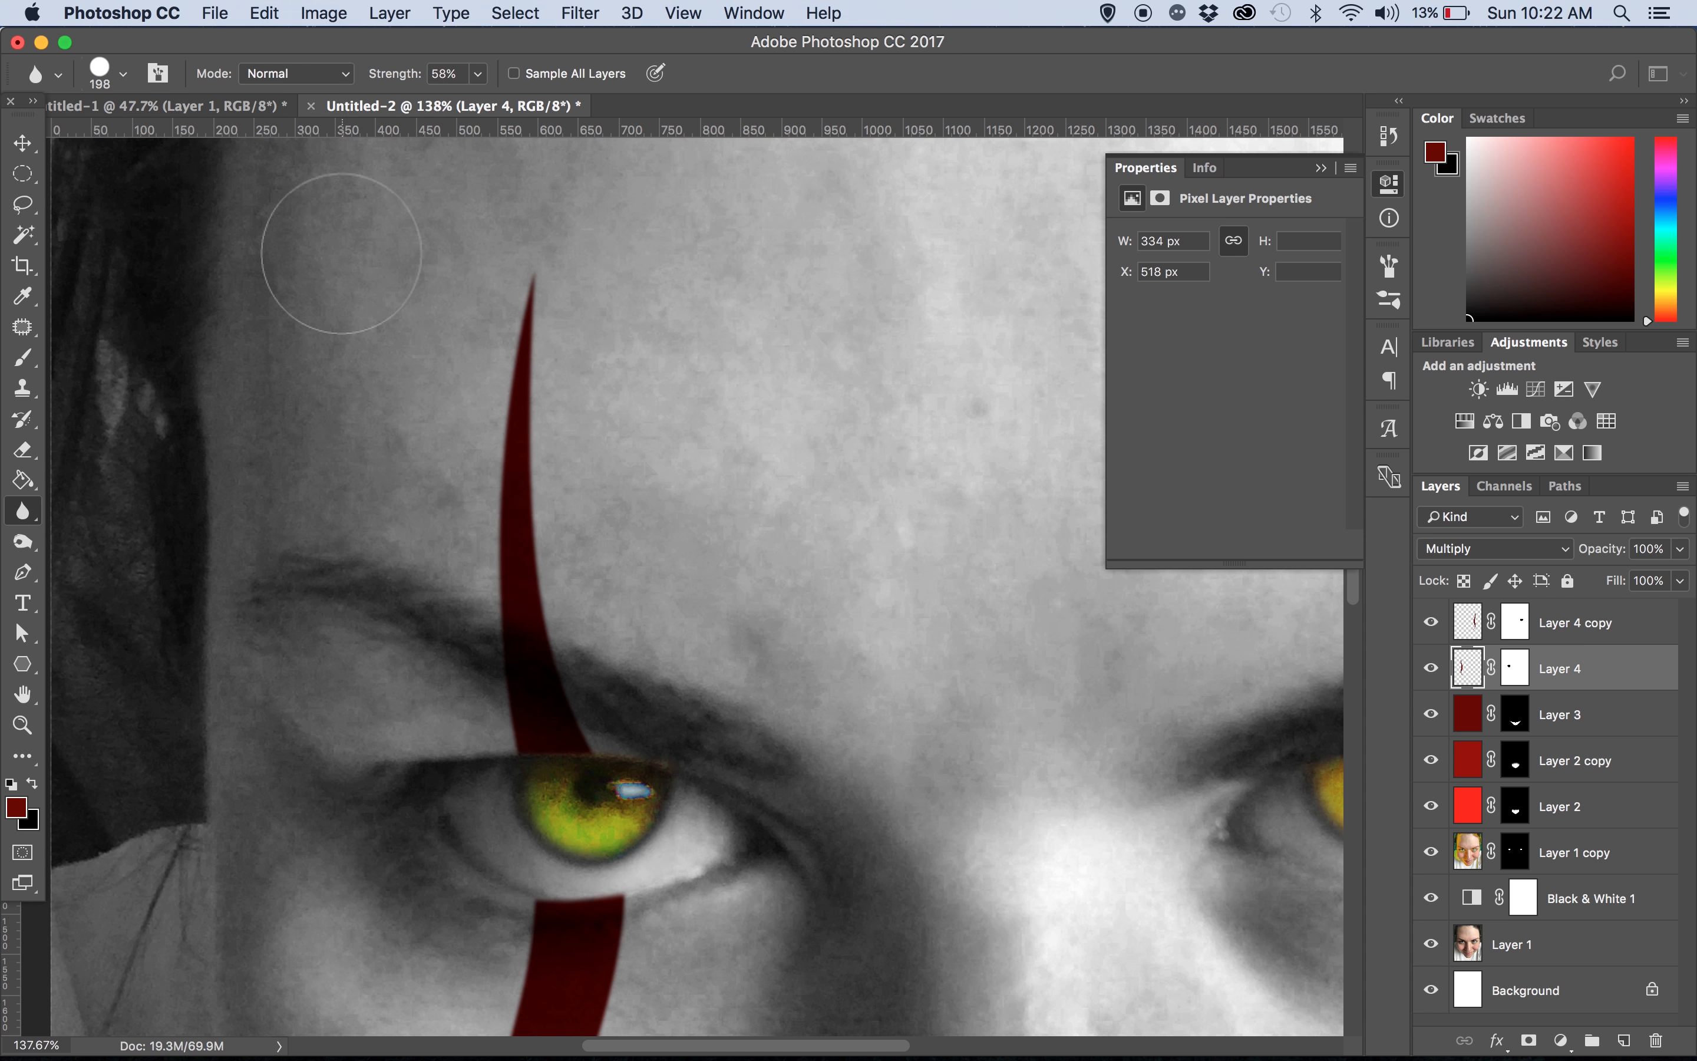
mouse_move(486, 386)
left_mouse_down()
mouse_move(561, 335)
mouse_move(536, 345)
mouse_move(561, 321)
mouse_move(549, 244)
mouse_move(532, 312)
left_mouse_up()
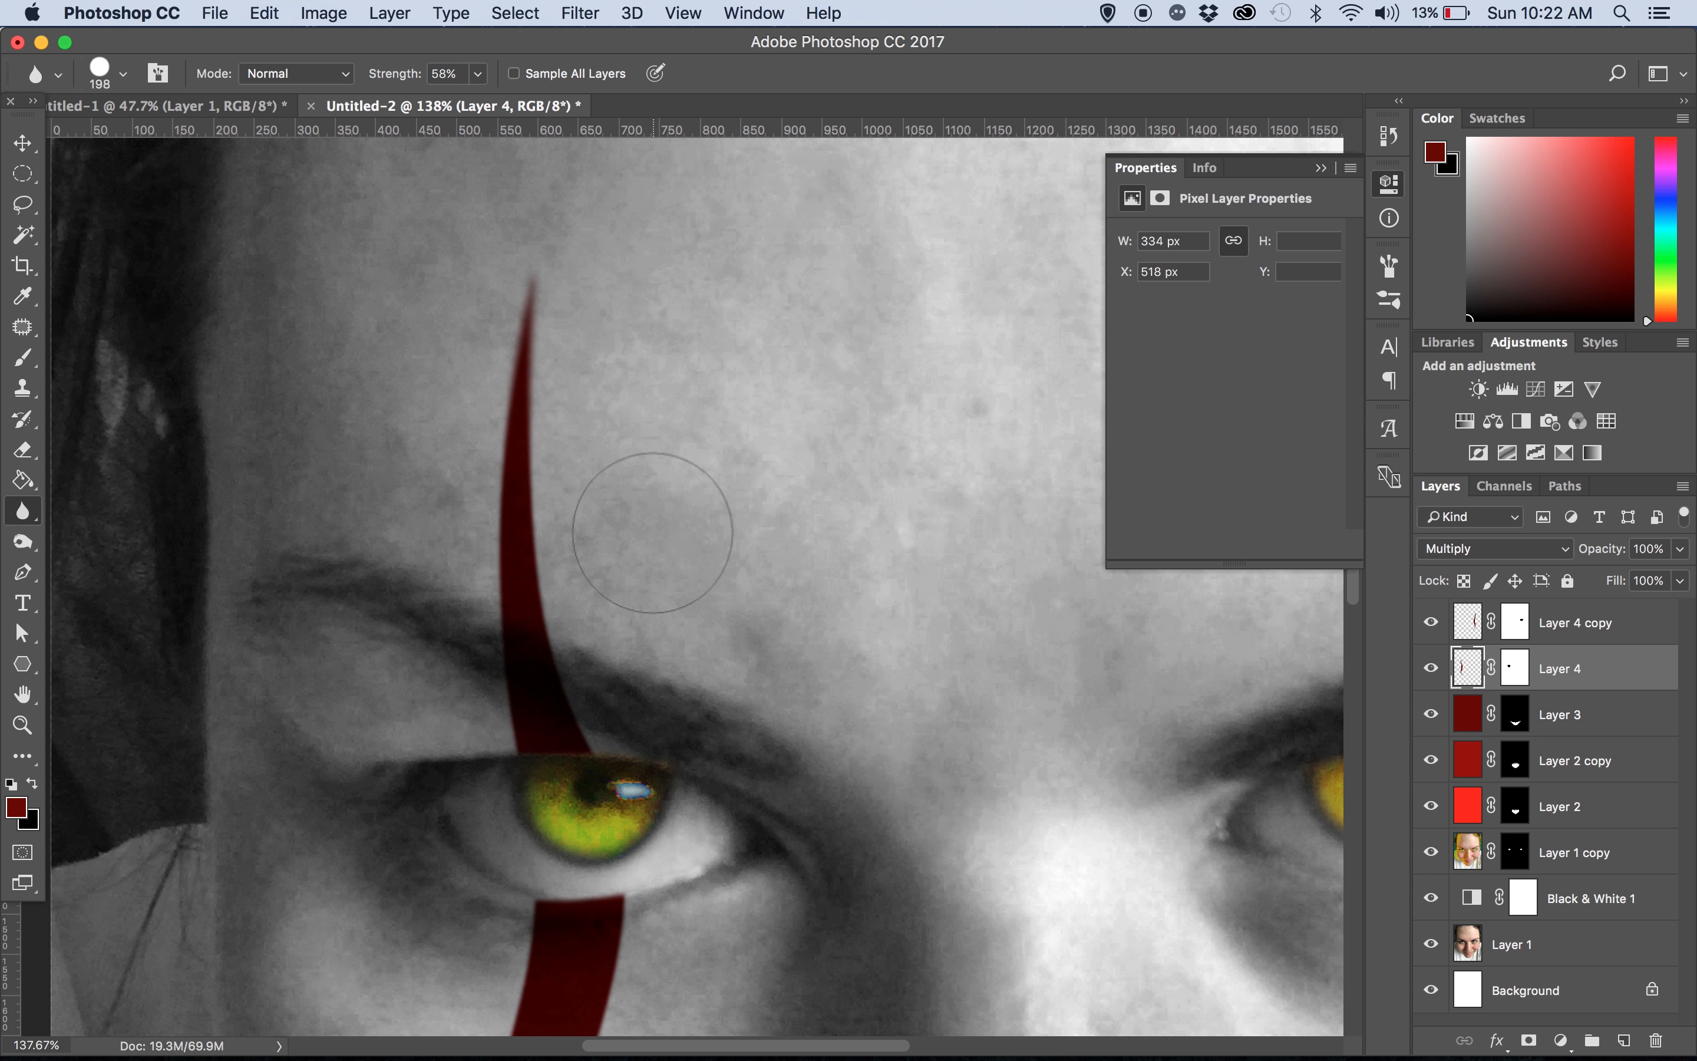
scroll(652, 511, "down", 15)
scroll(575, 528, "down", 5)
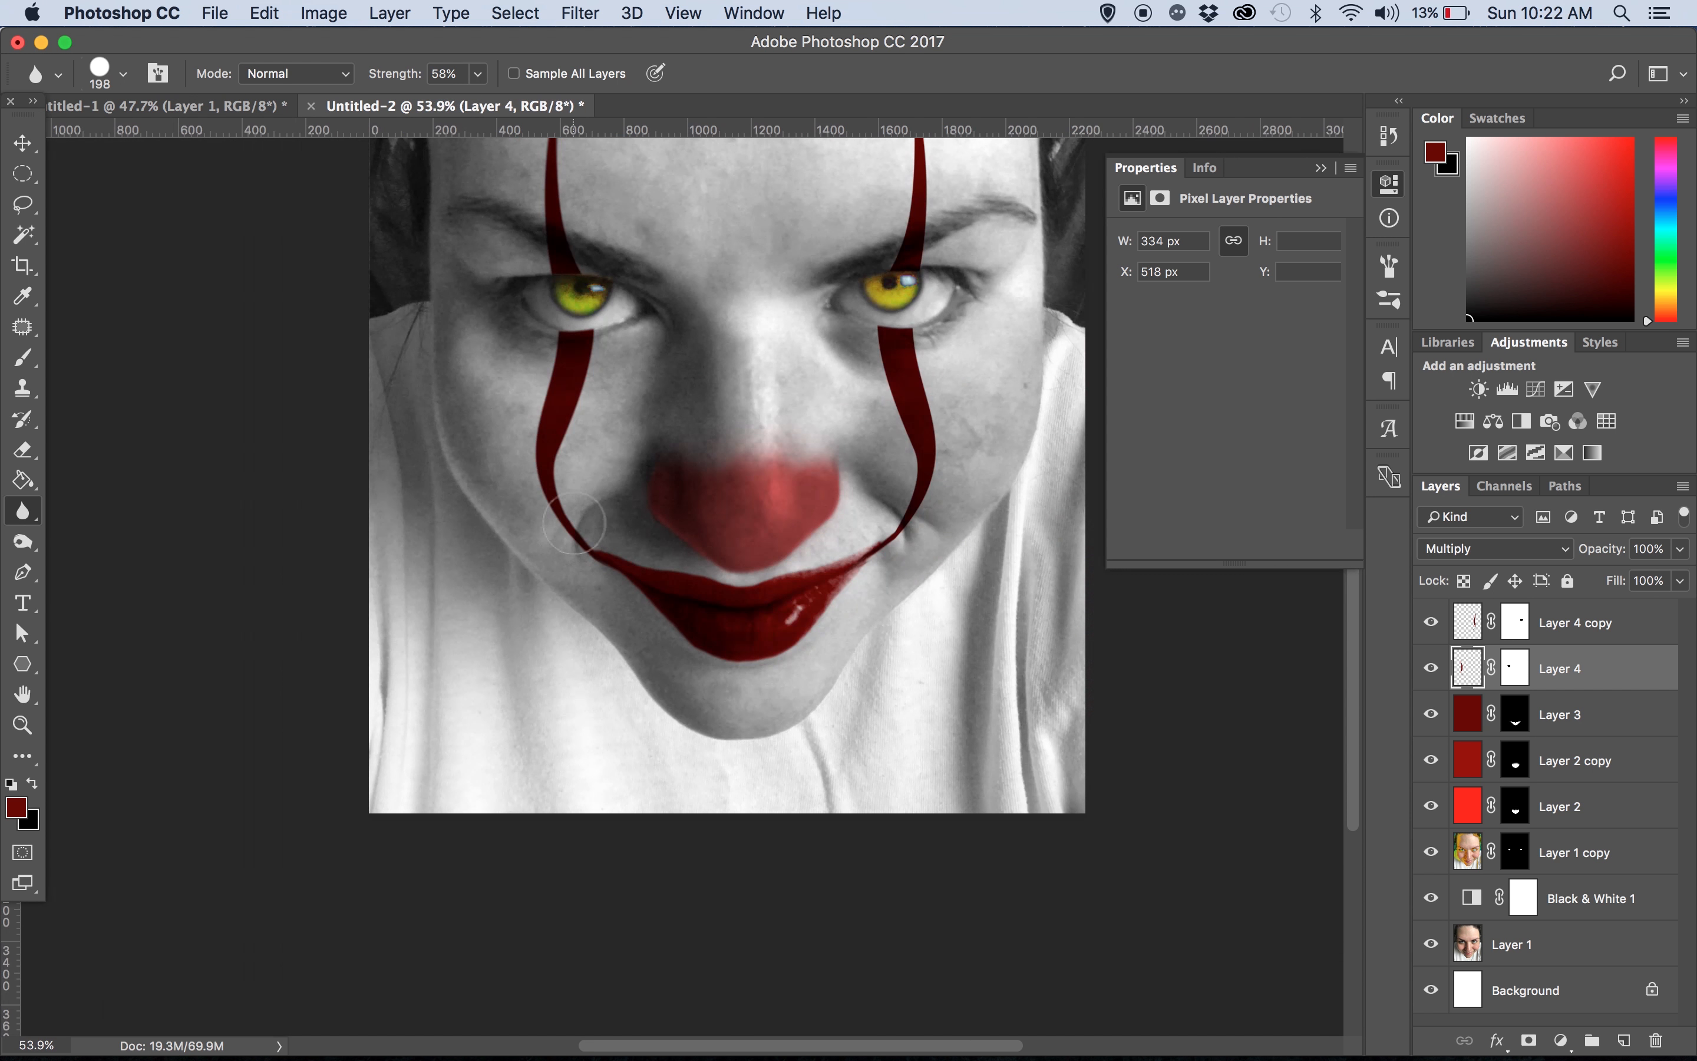
scroll(573, 431, "up", 5)
scroll(573, 430, "right", 2)
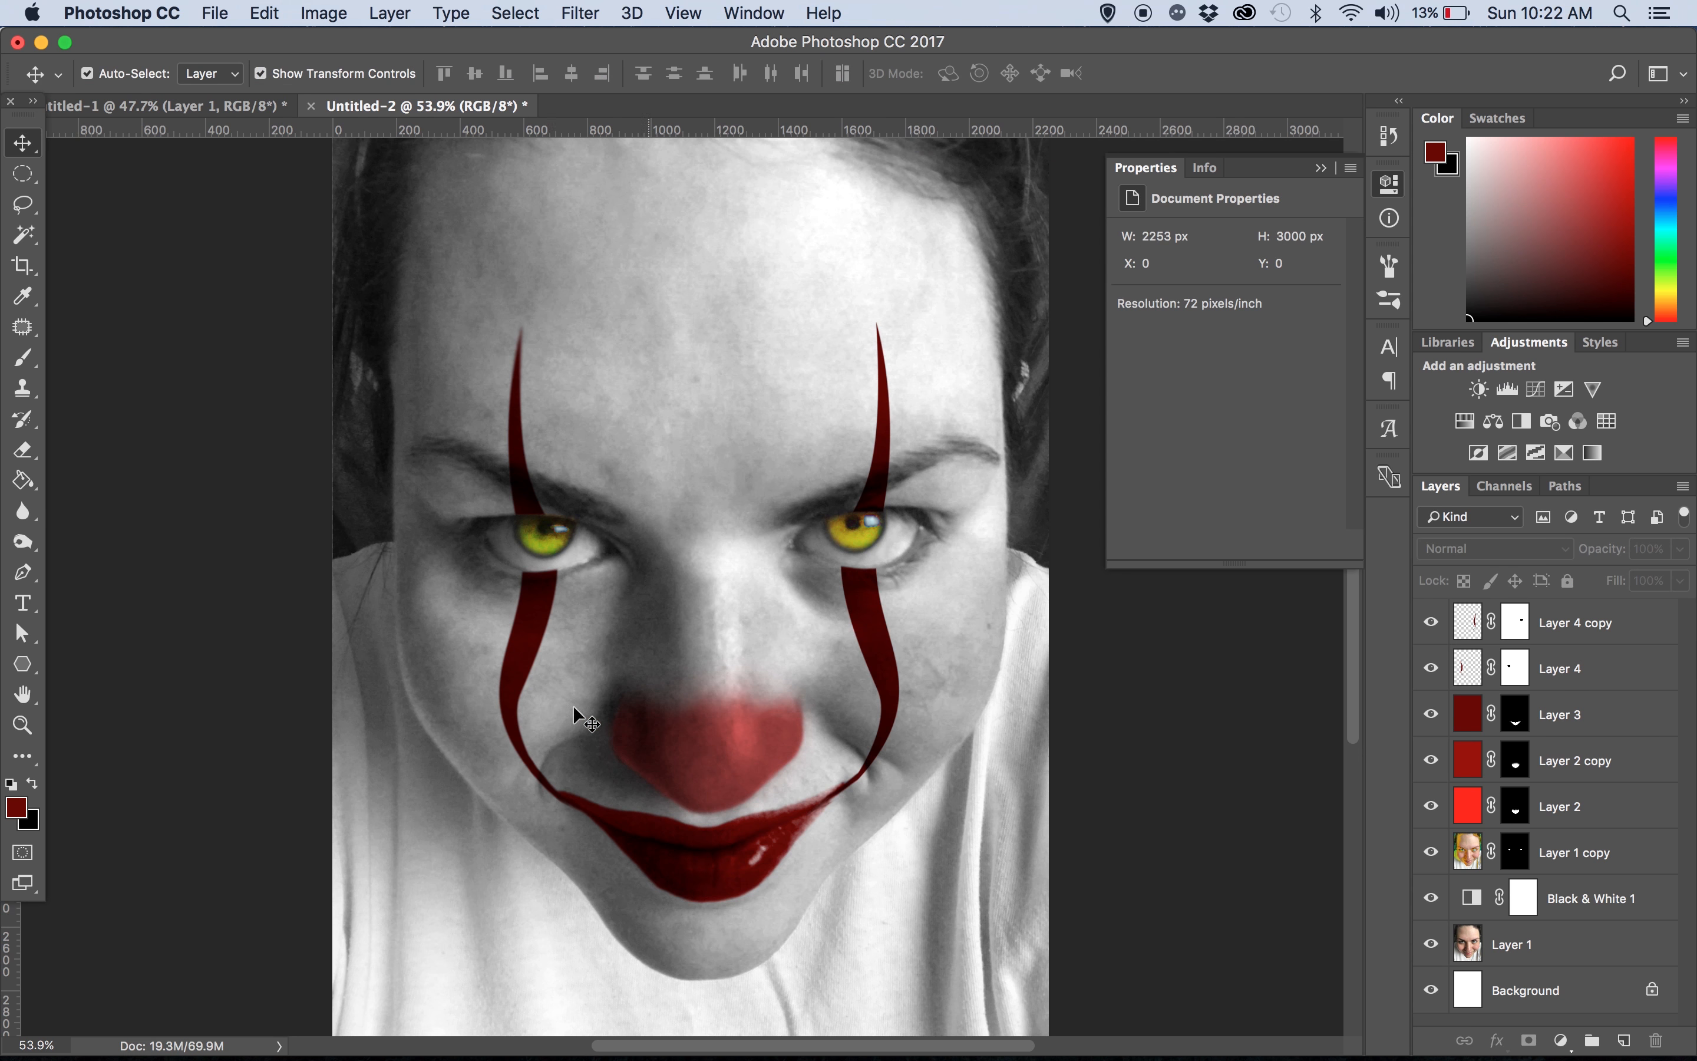
Add an empty layer above Layer 4 copy and activate the Pen tool for outlining the left-hand eye
scroll(527, 557, "up", 5)
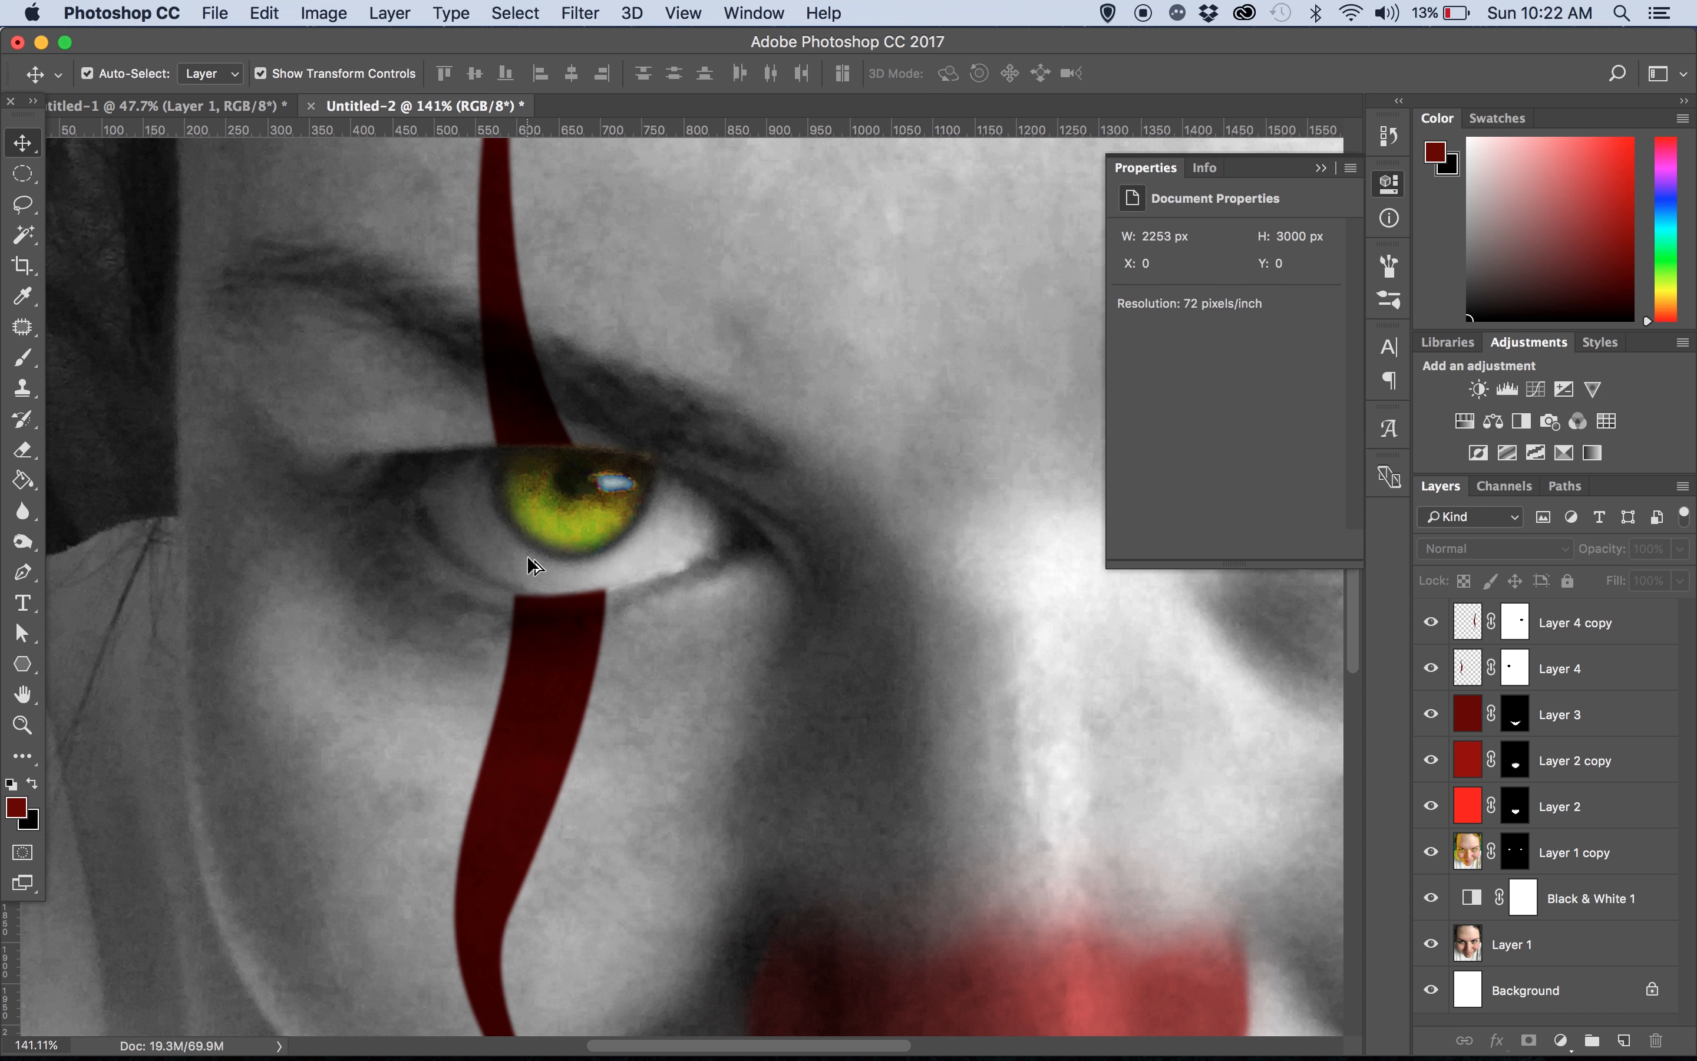
scroll(532, 565, "up", 3)
scroll(533, 564, "down", 3)
scroll(532, 564, "up", 1)
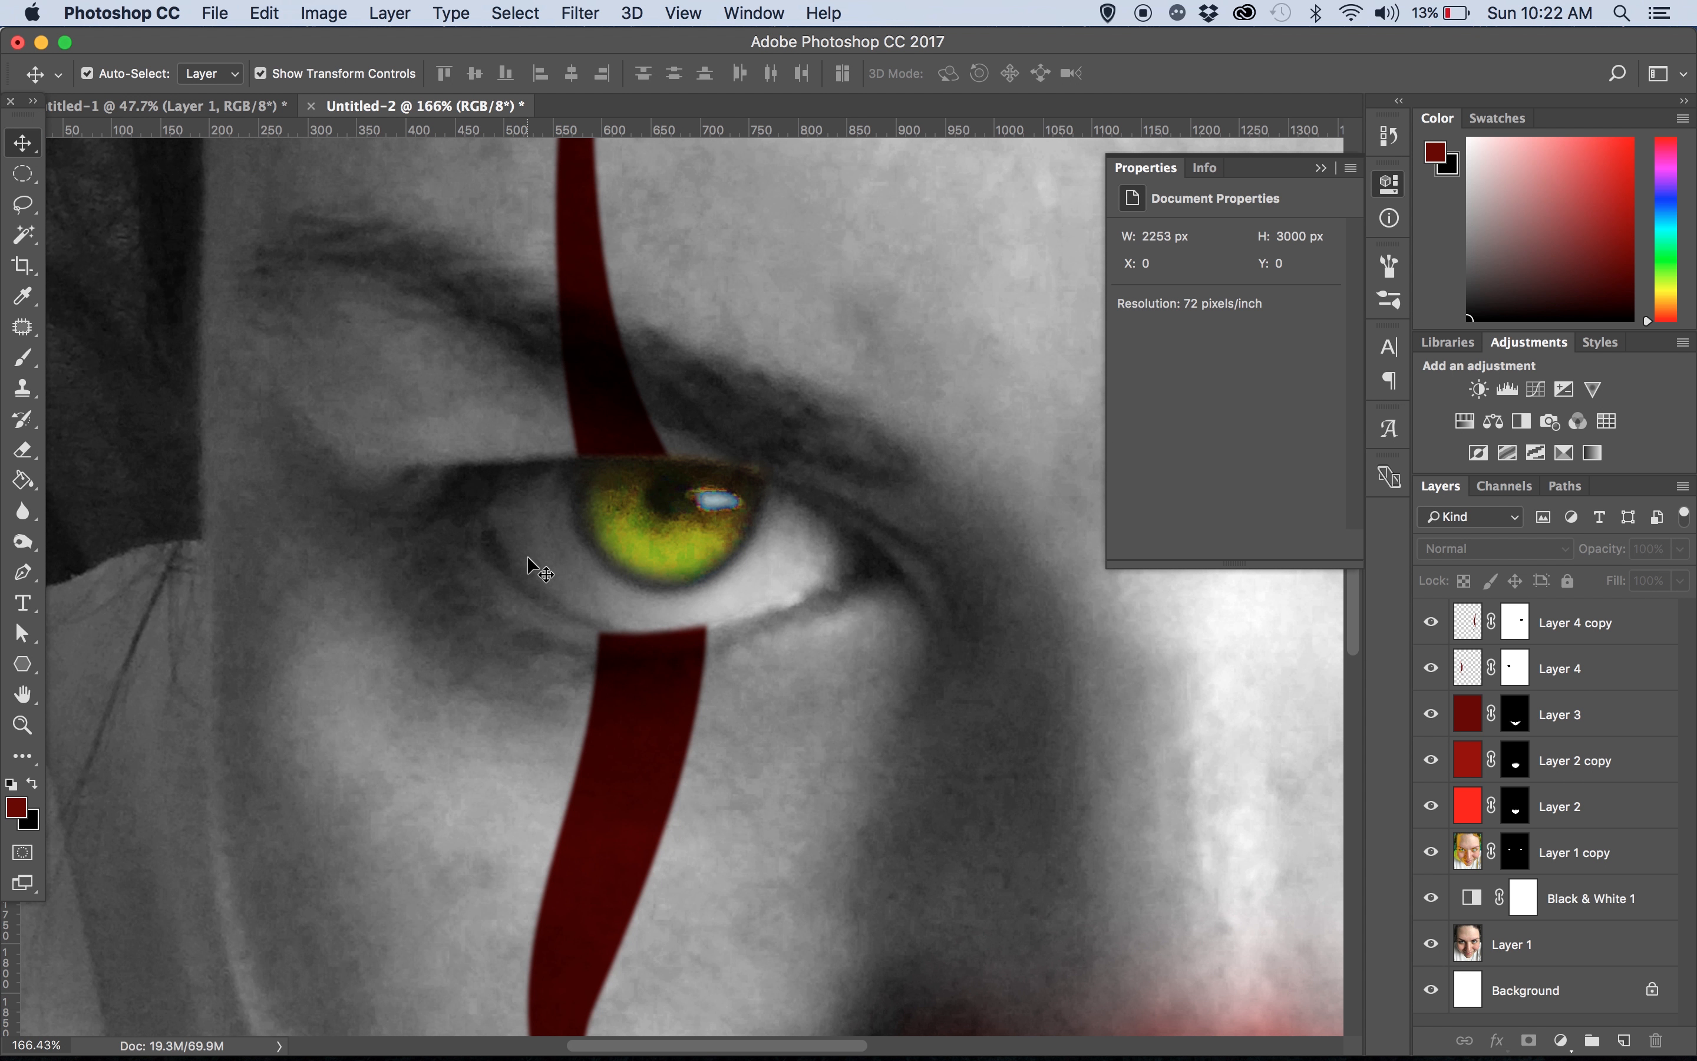
left_click(1623, 624)
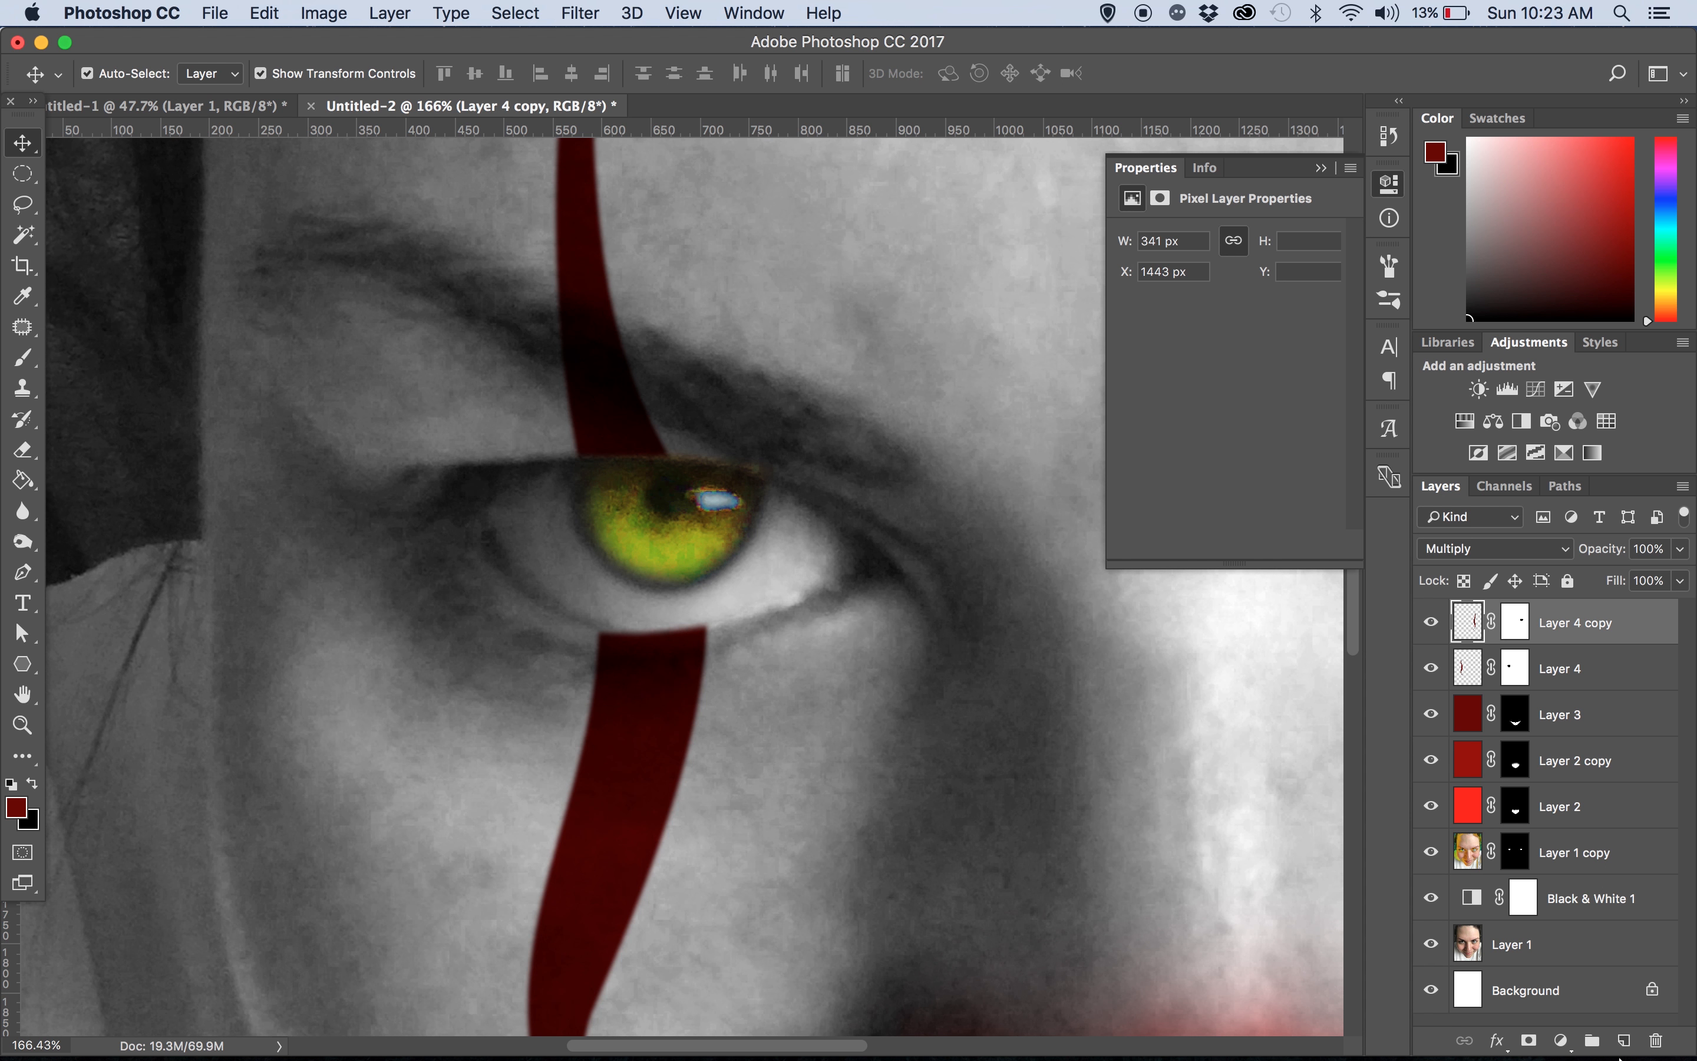
left_click(1624, 1039)
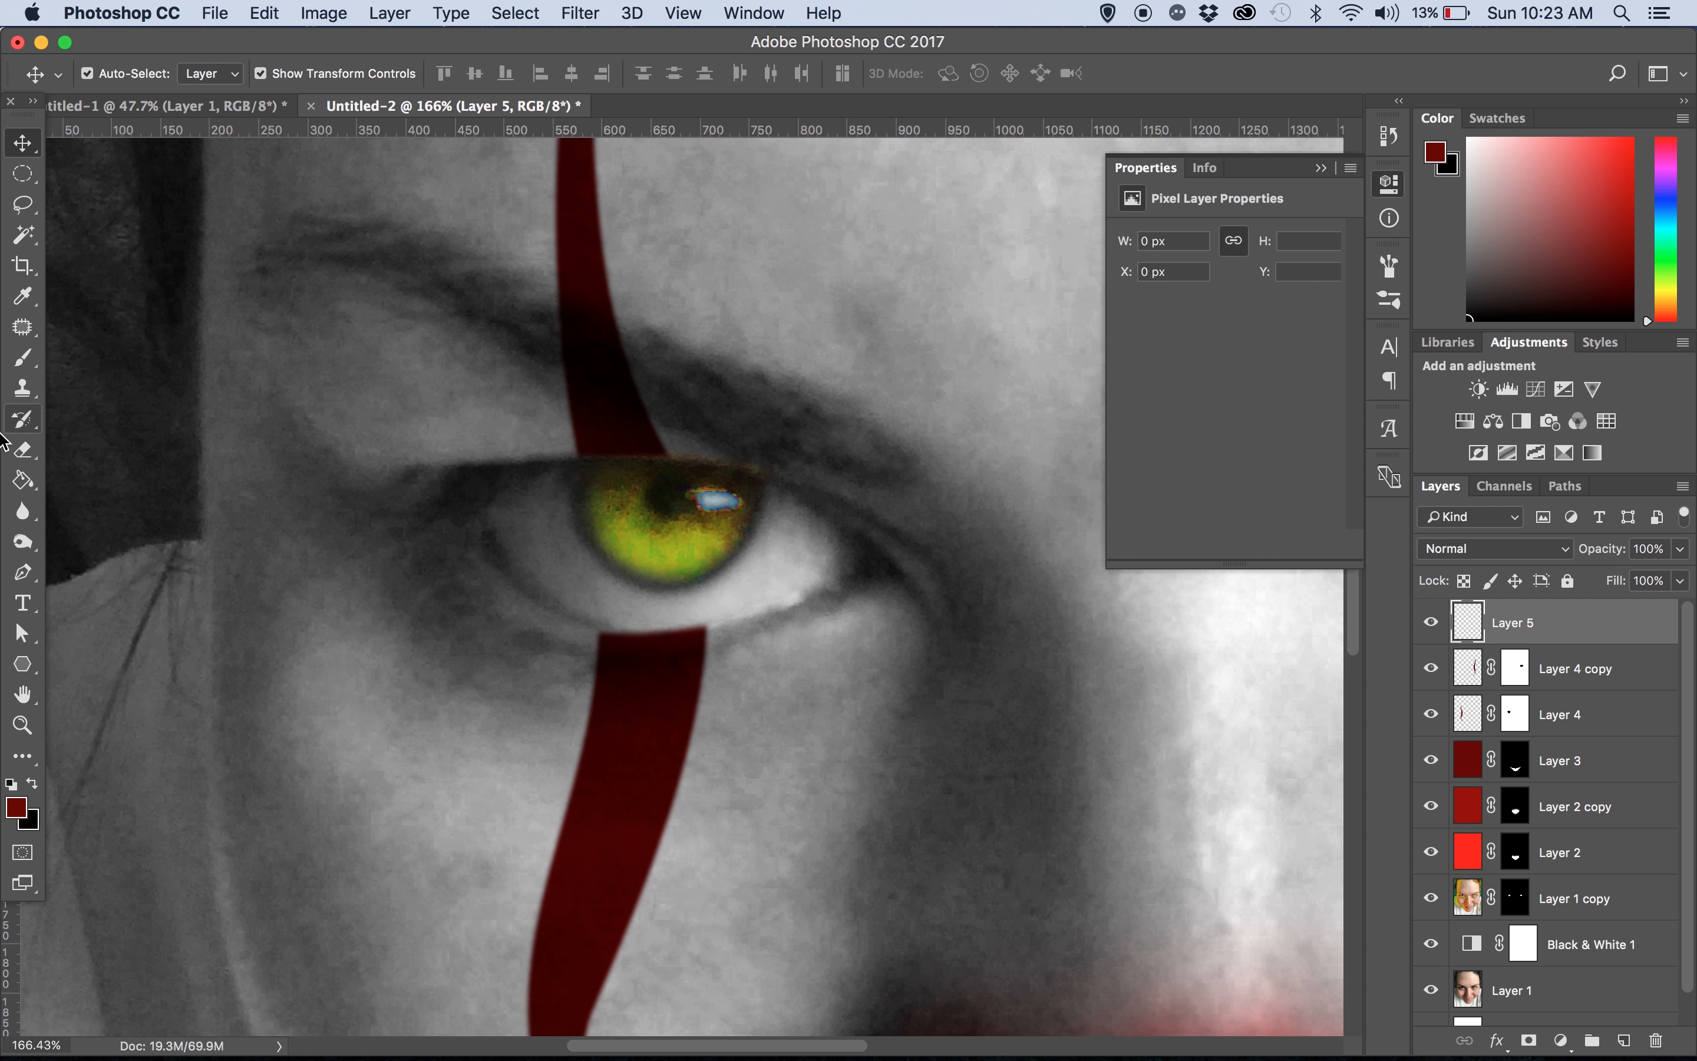
left_click(25, 573)
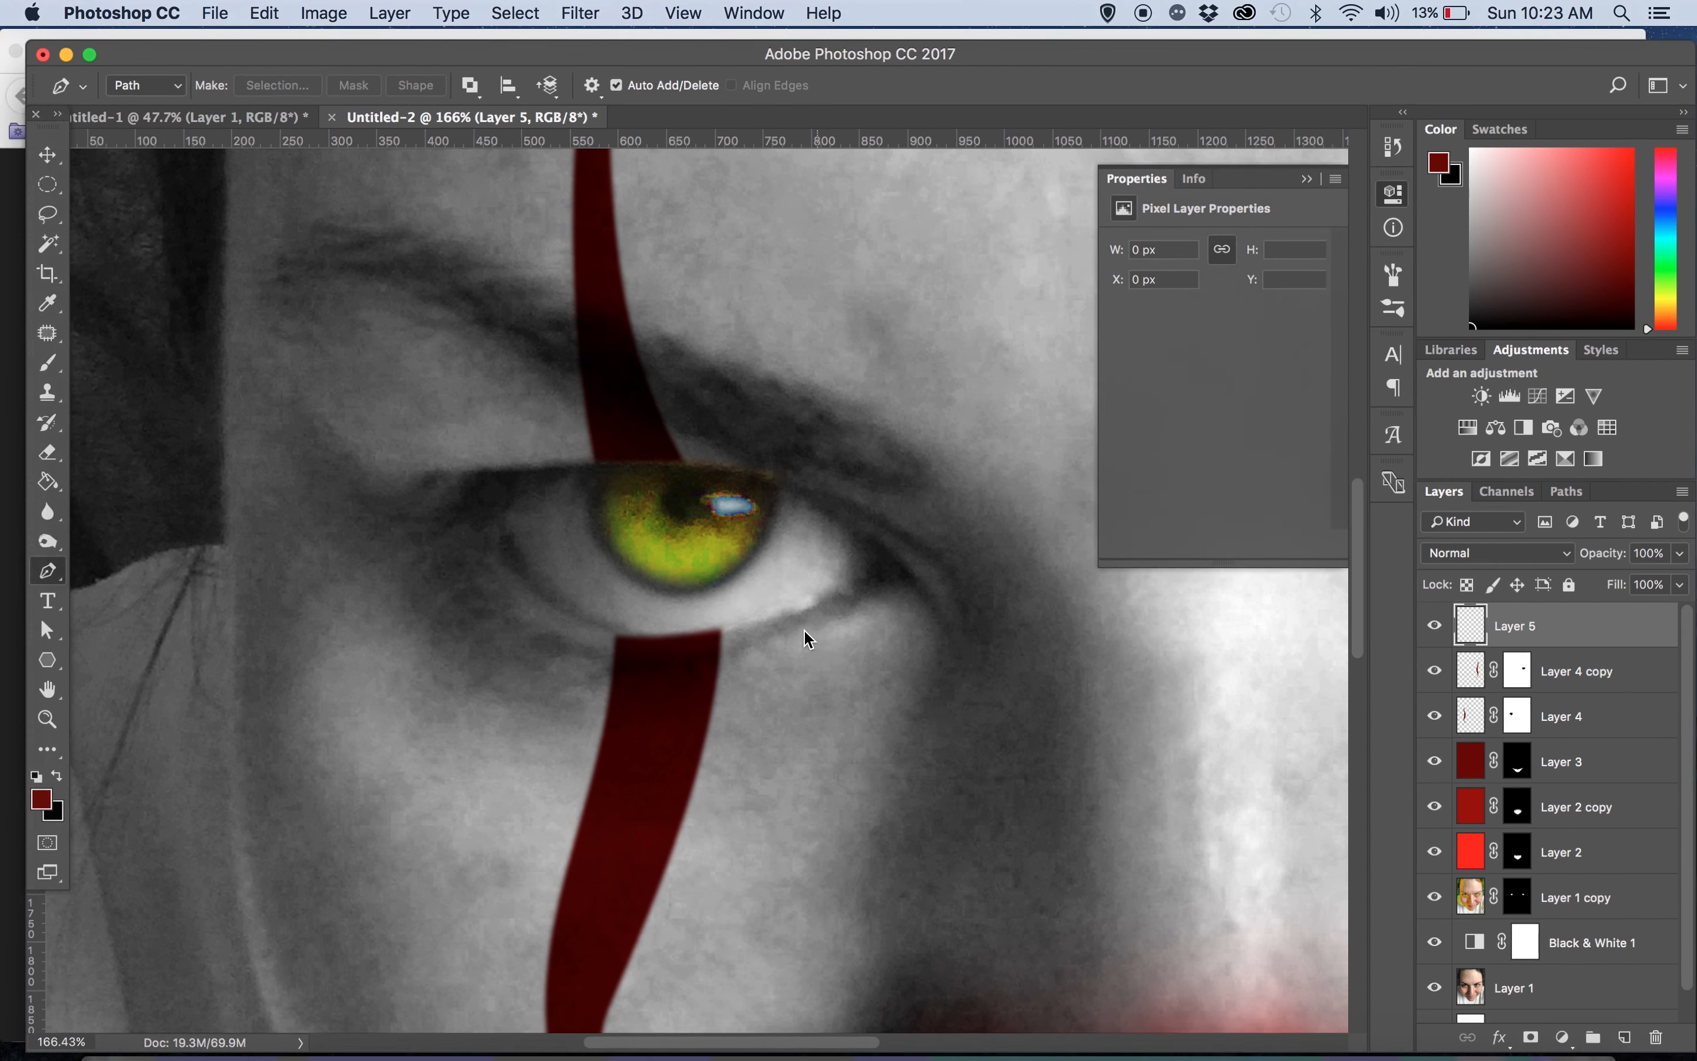
Switch to Firefox to study the makeup around the clown's eyes in the It (2017) reference, and return to Photoshop
key("ctrl+Up")
left_click(322, 454)
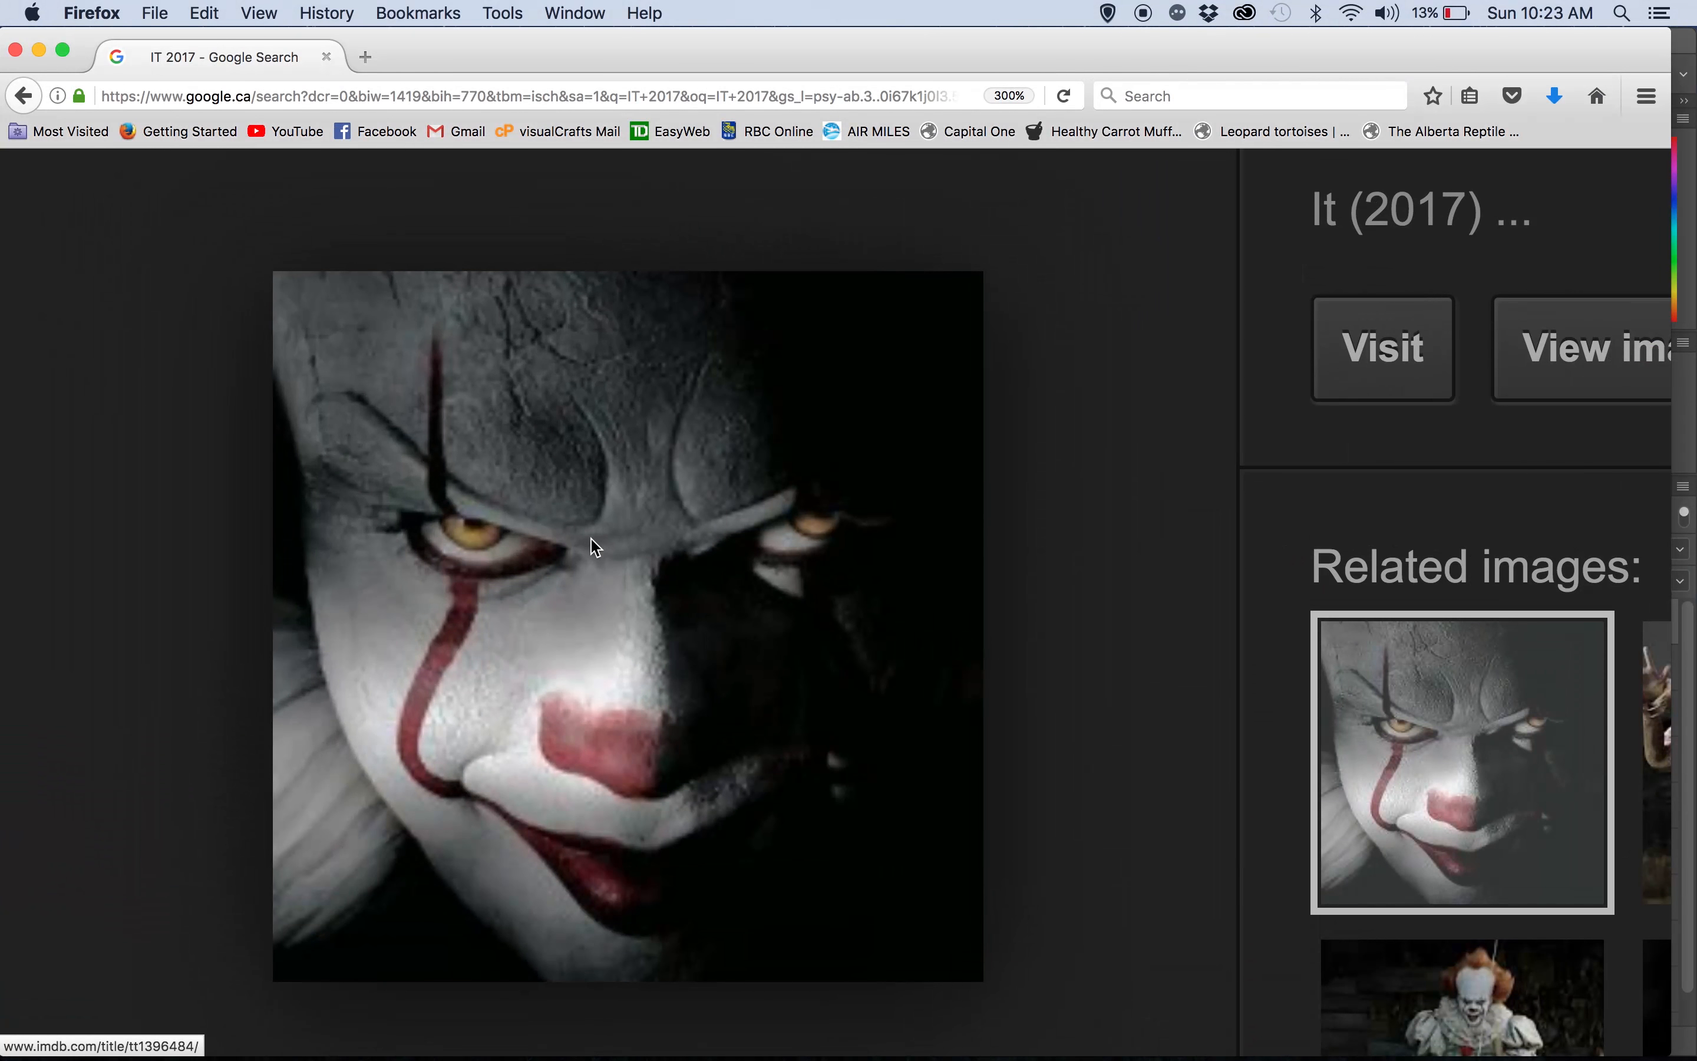
key("ctrl+Up")
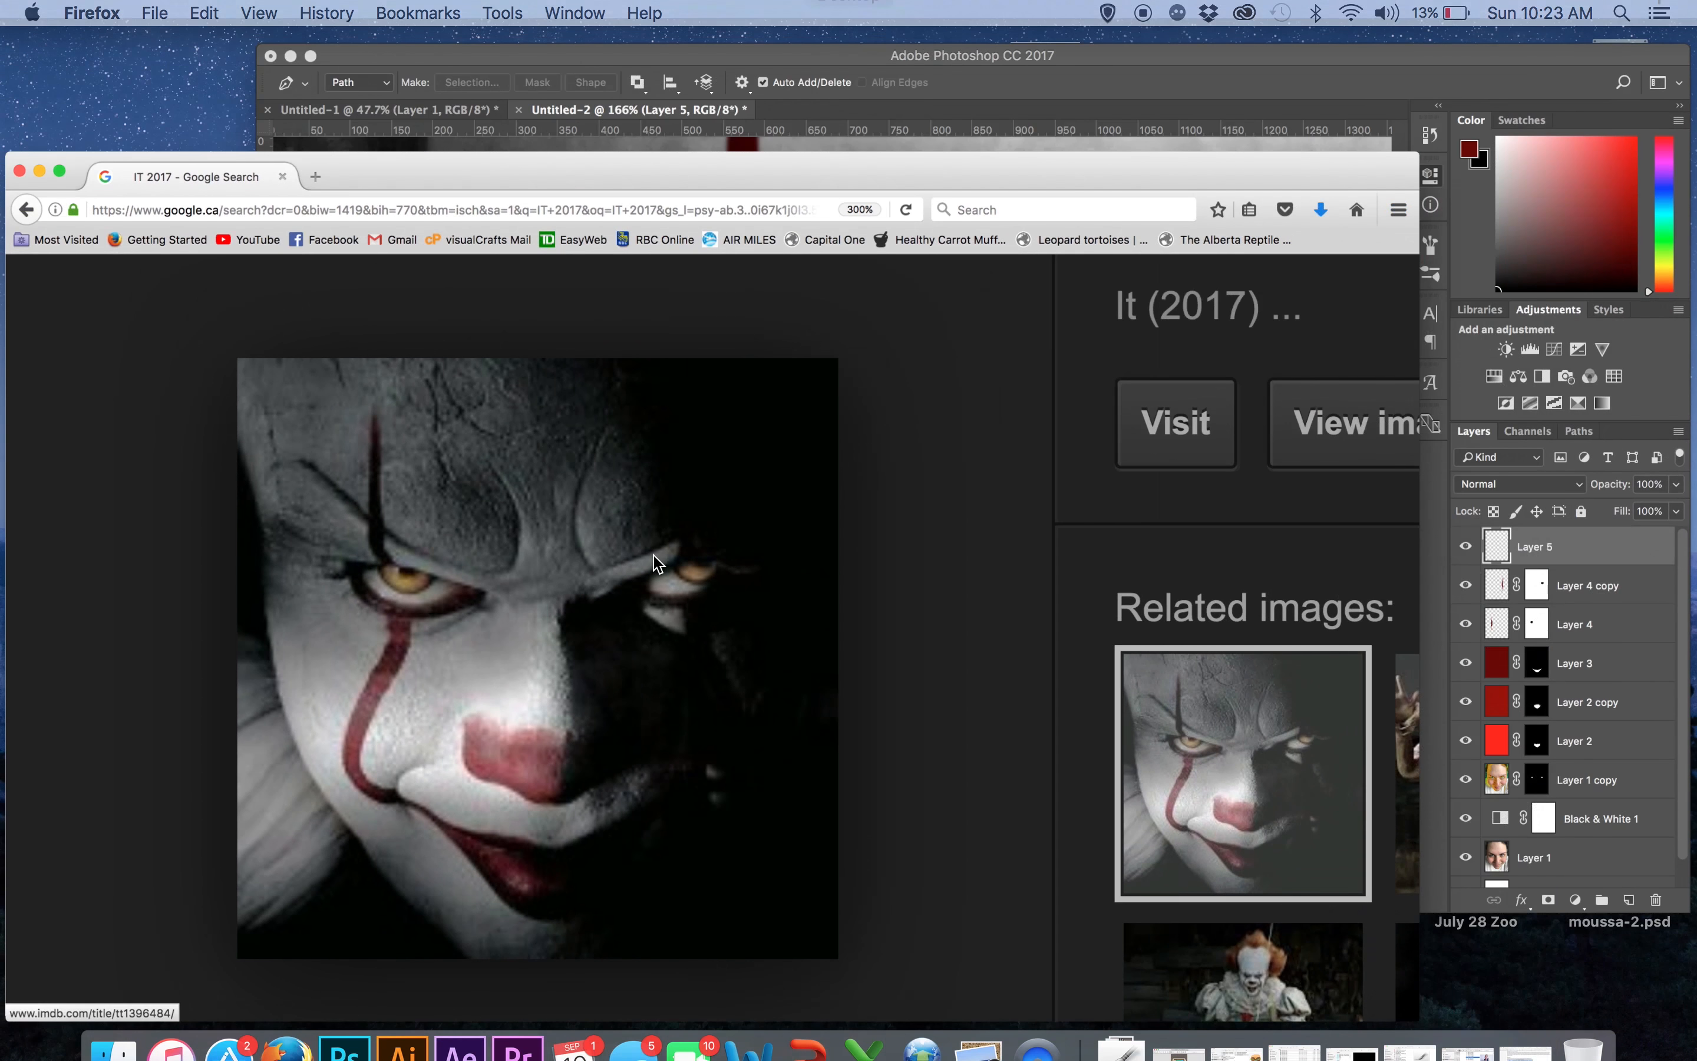
left_click(1018, 389)
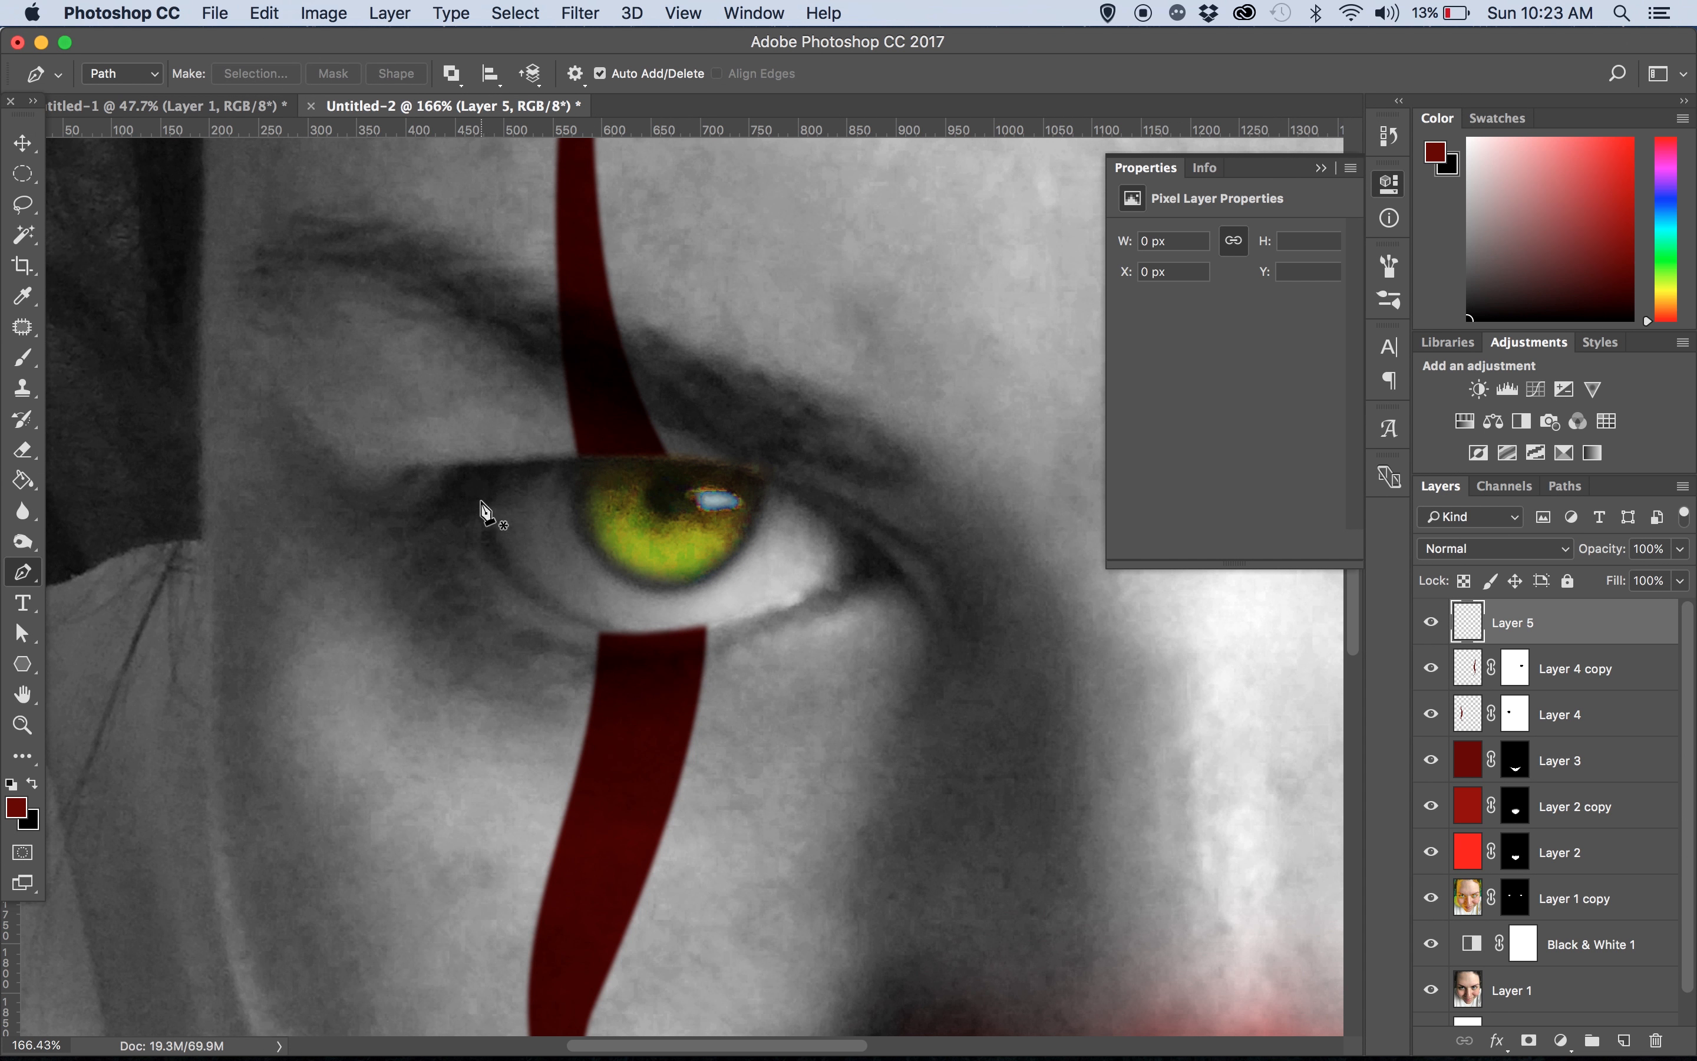
Draw a closed crescent-shaped path along the lower lid of the left-hand eye, from outer to inner corner
left_click(481, 503)
left_click_drag(713, 626, 903, 464)
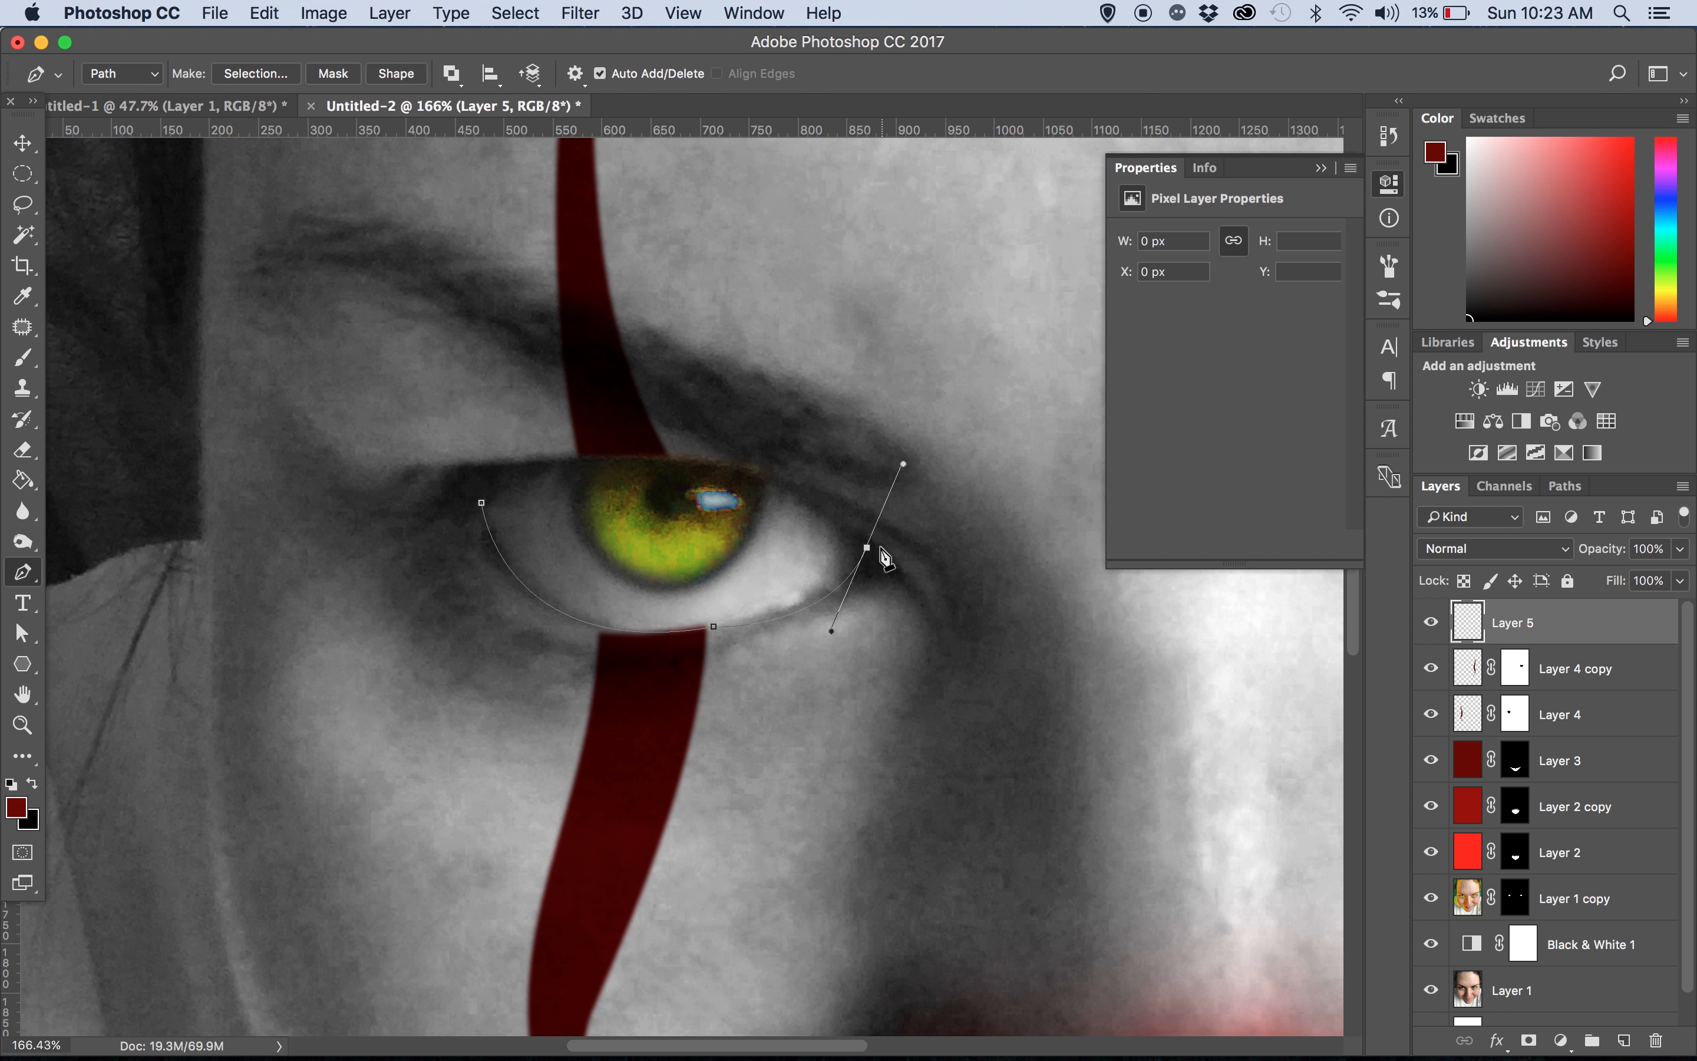
left_click(867, 548, "alt")
left_click_drag(896, 568, 908, 582)
left_click_drag(574, 649, 397, 620)
left_click(443, 475)
left_click(545, 463)
left_click(481, 504)
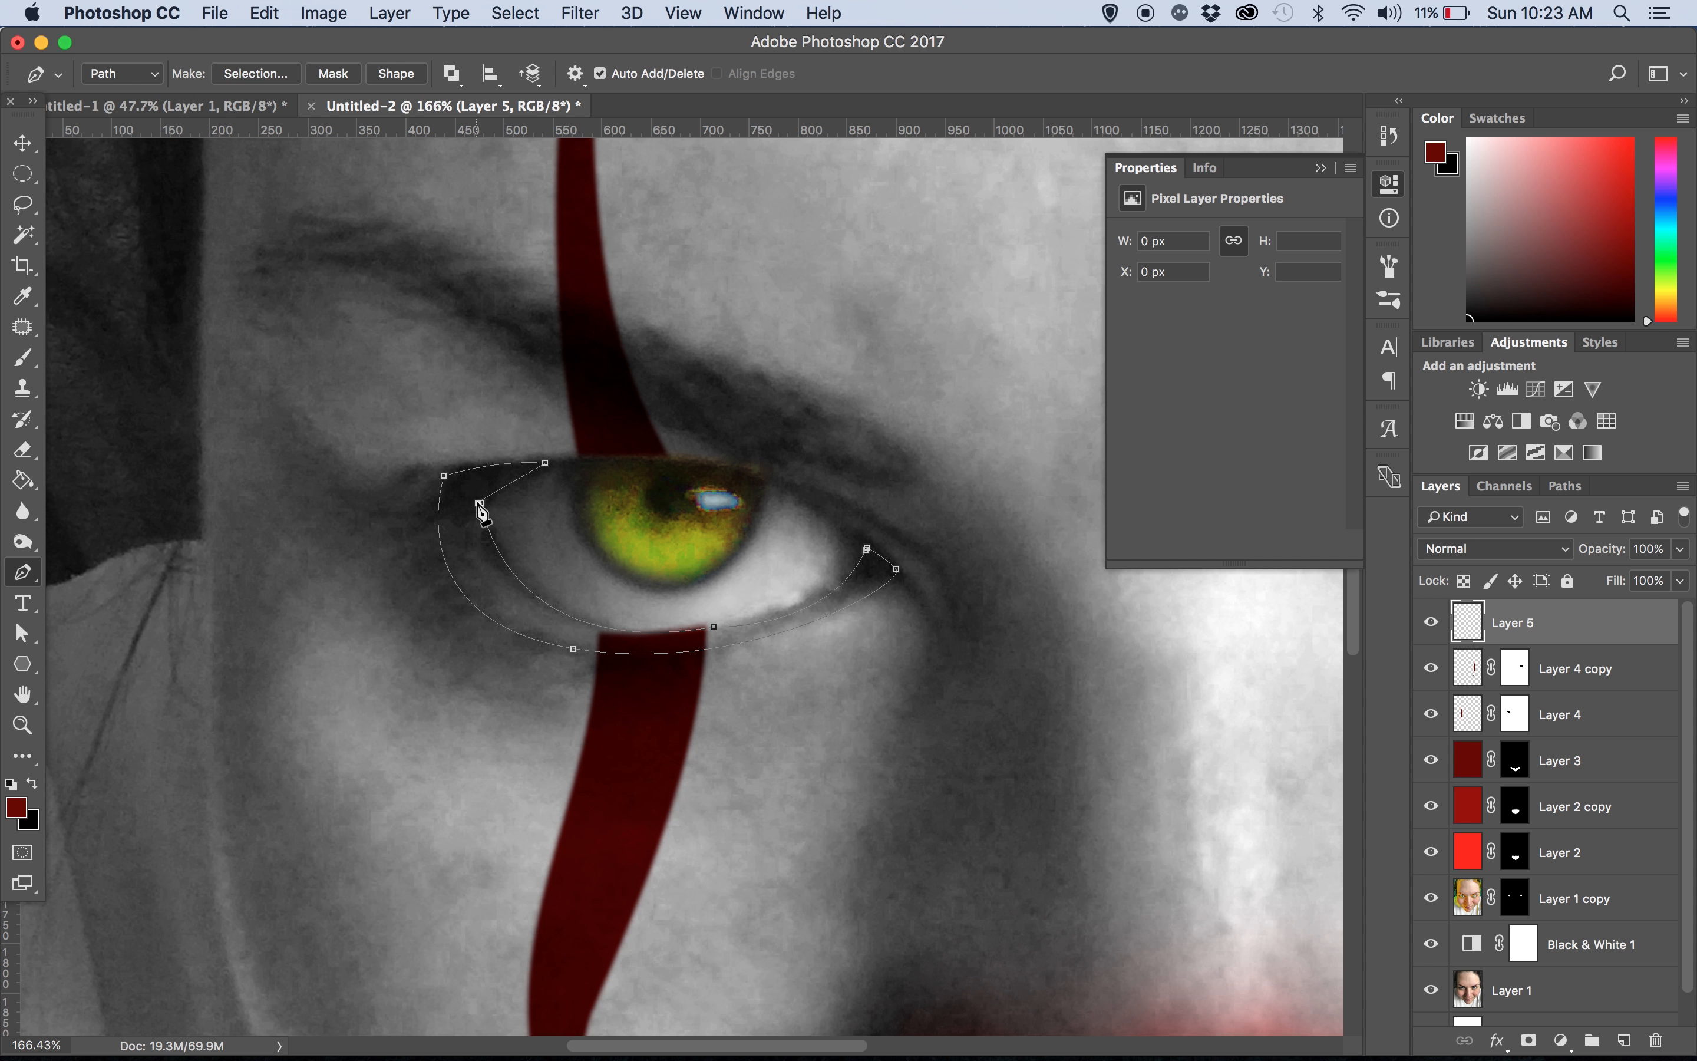
Convert the crescent path into a new anti-aliased selection with a 0.5-pixel feather radius
right_click(457, 543)
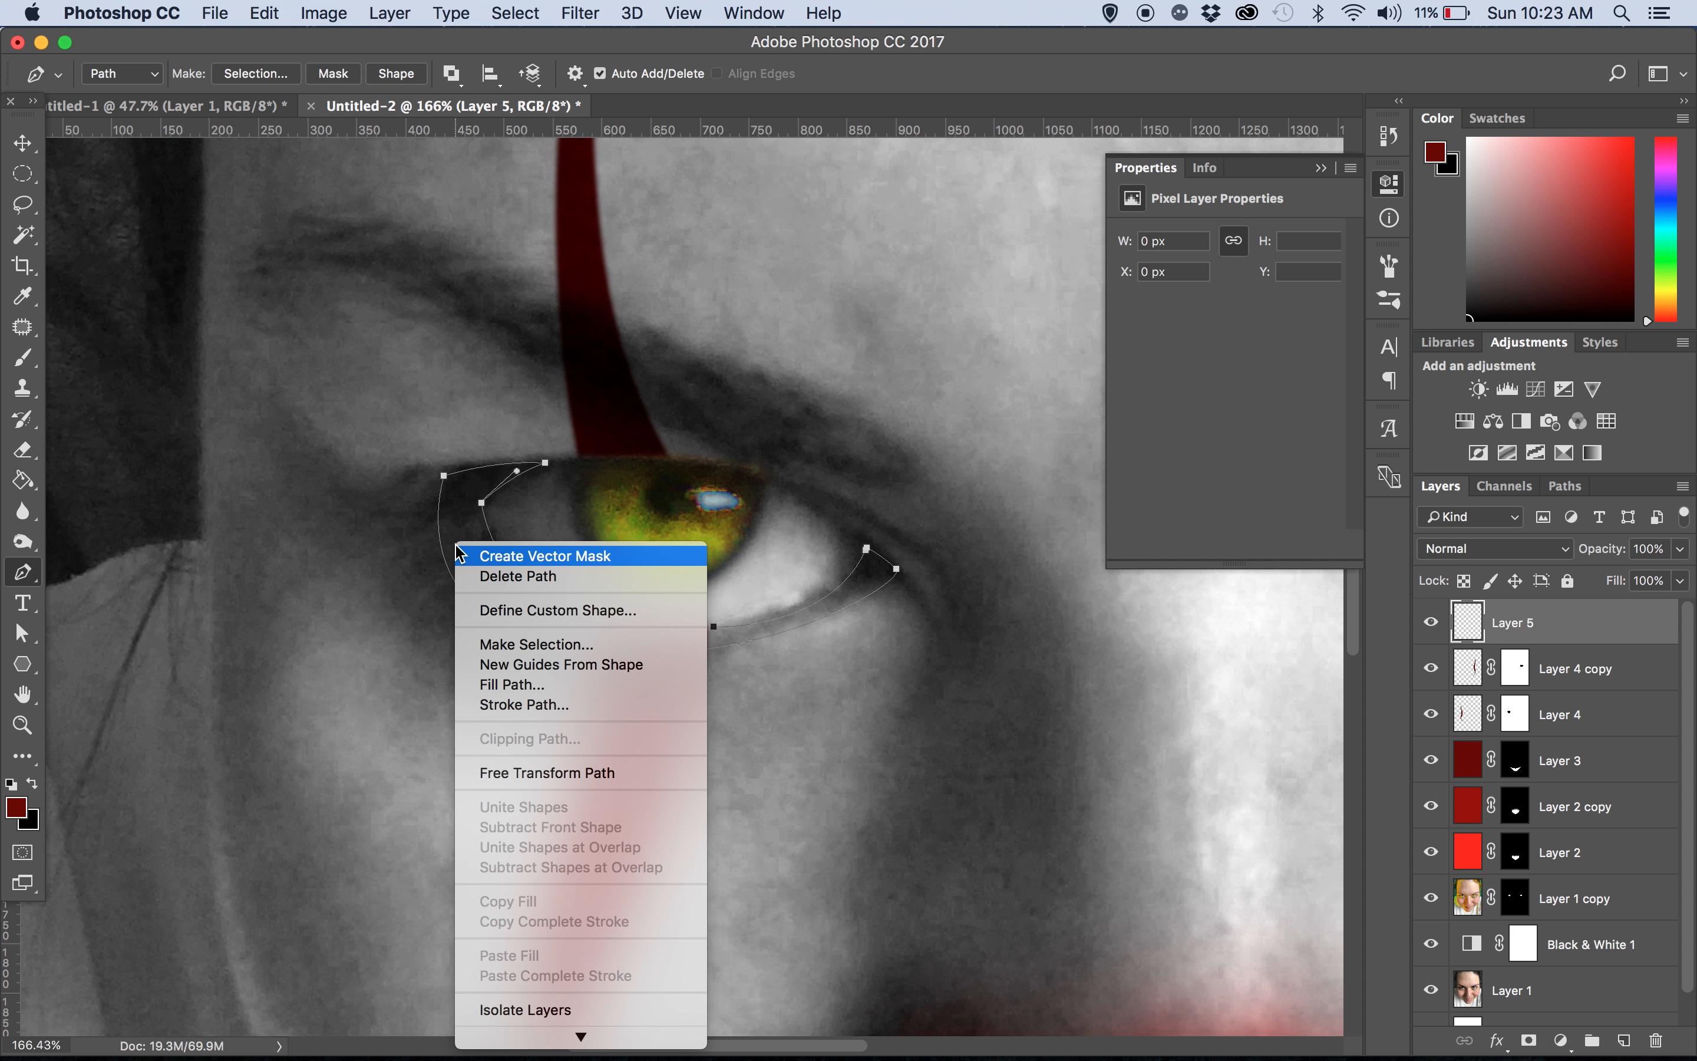
left_click(553, 646)
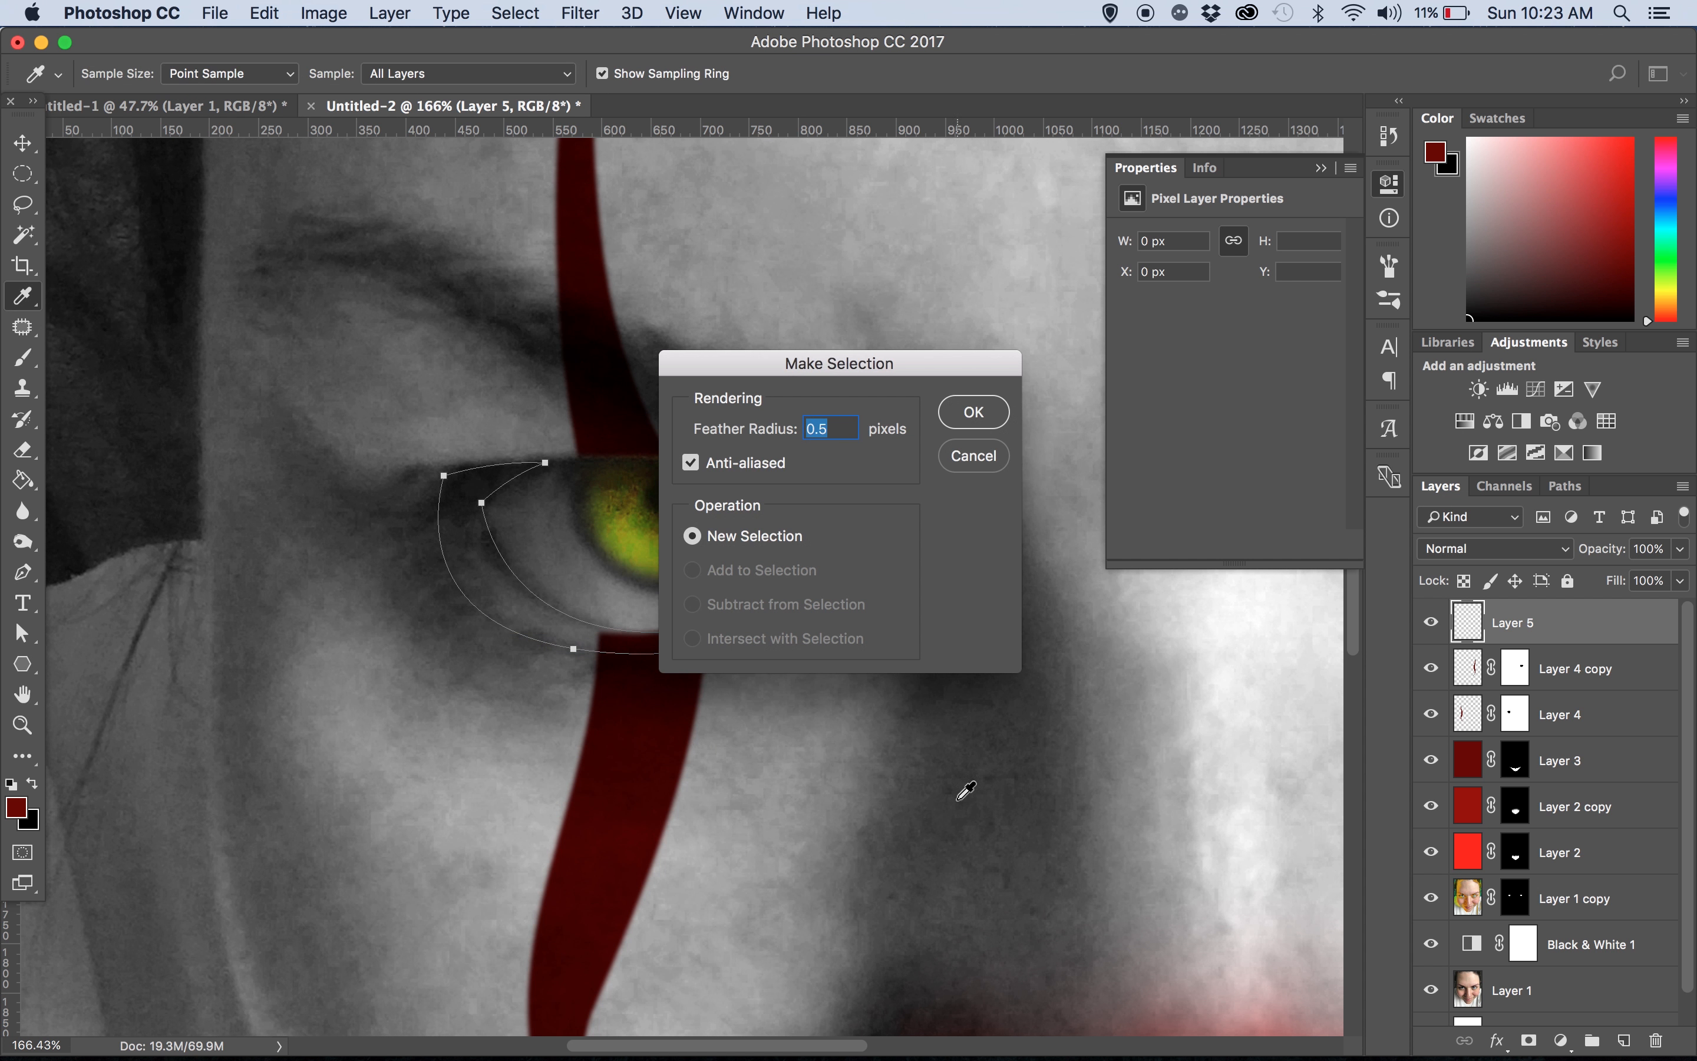
left_click(973, 412)
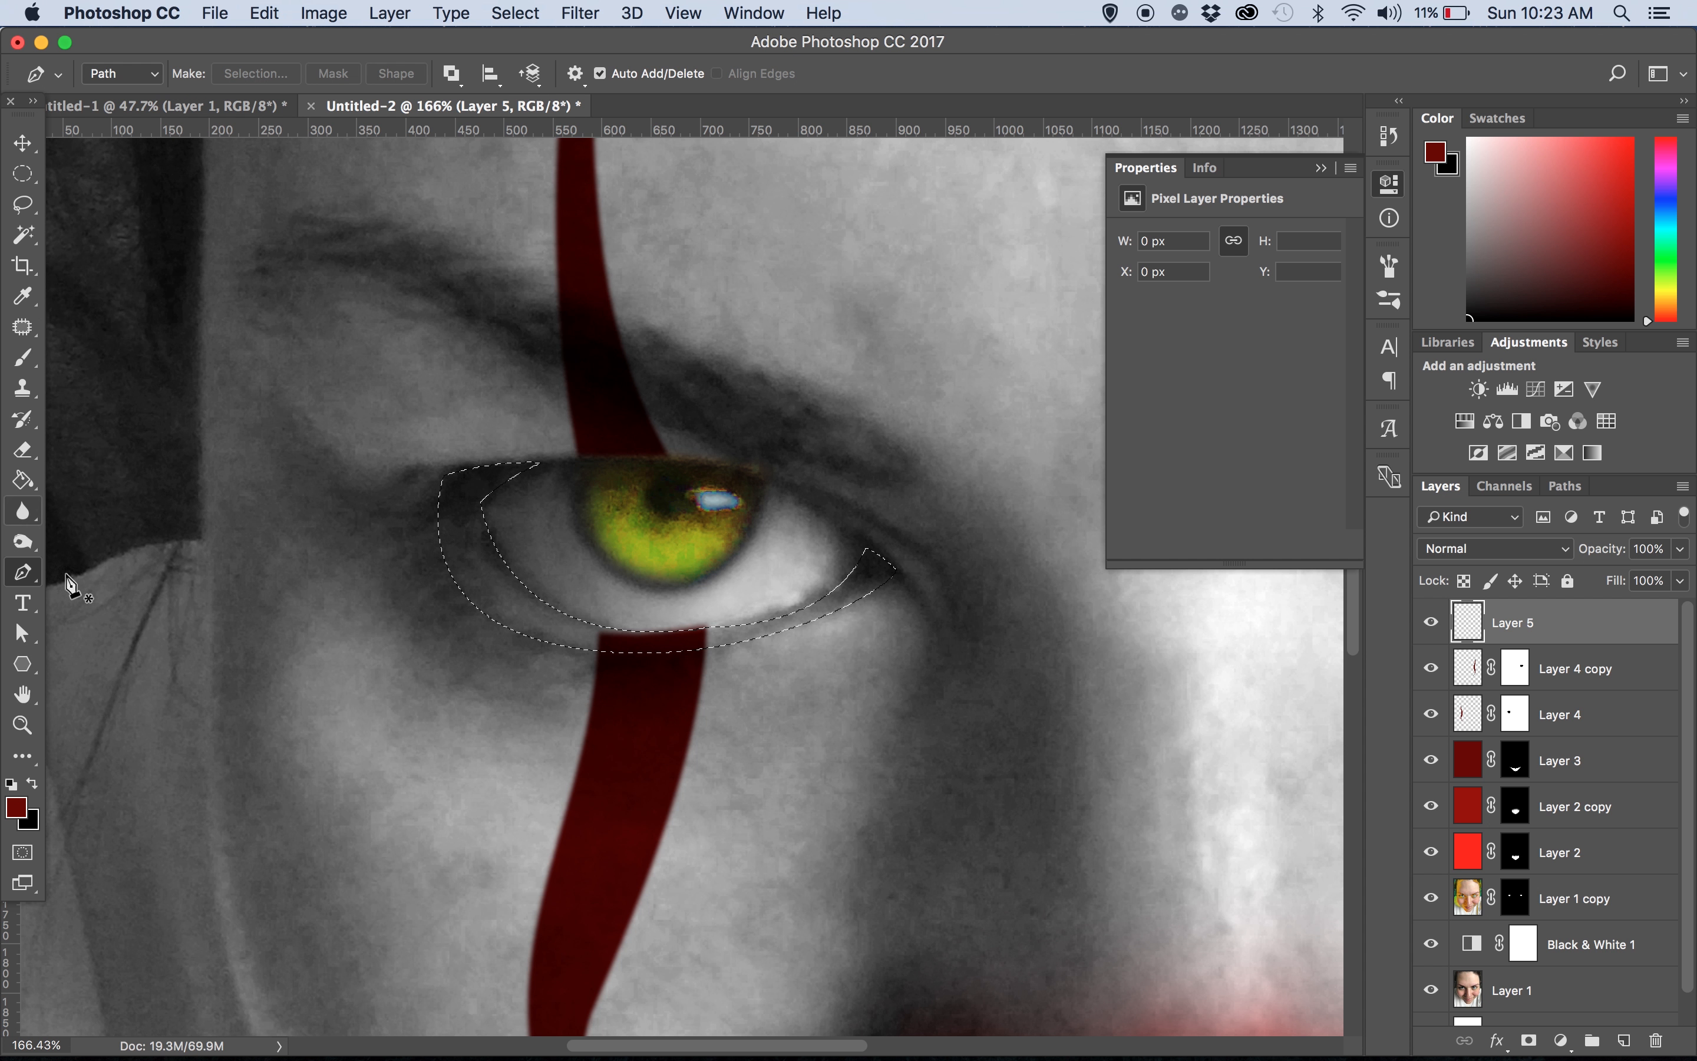
Fill the crescent selection with black on Layer 5 using the Paint Bucket, and deselect it
left_click(33, 787)
left_click(23, 480)
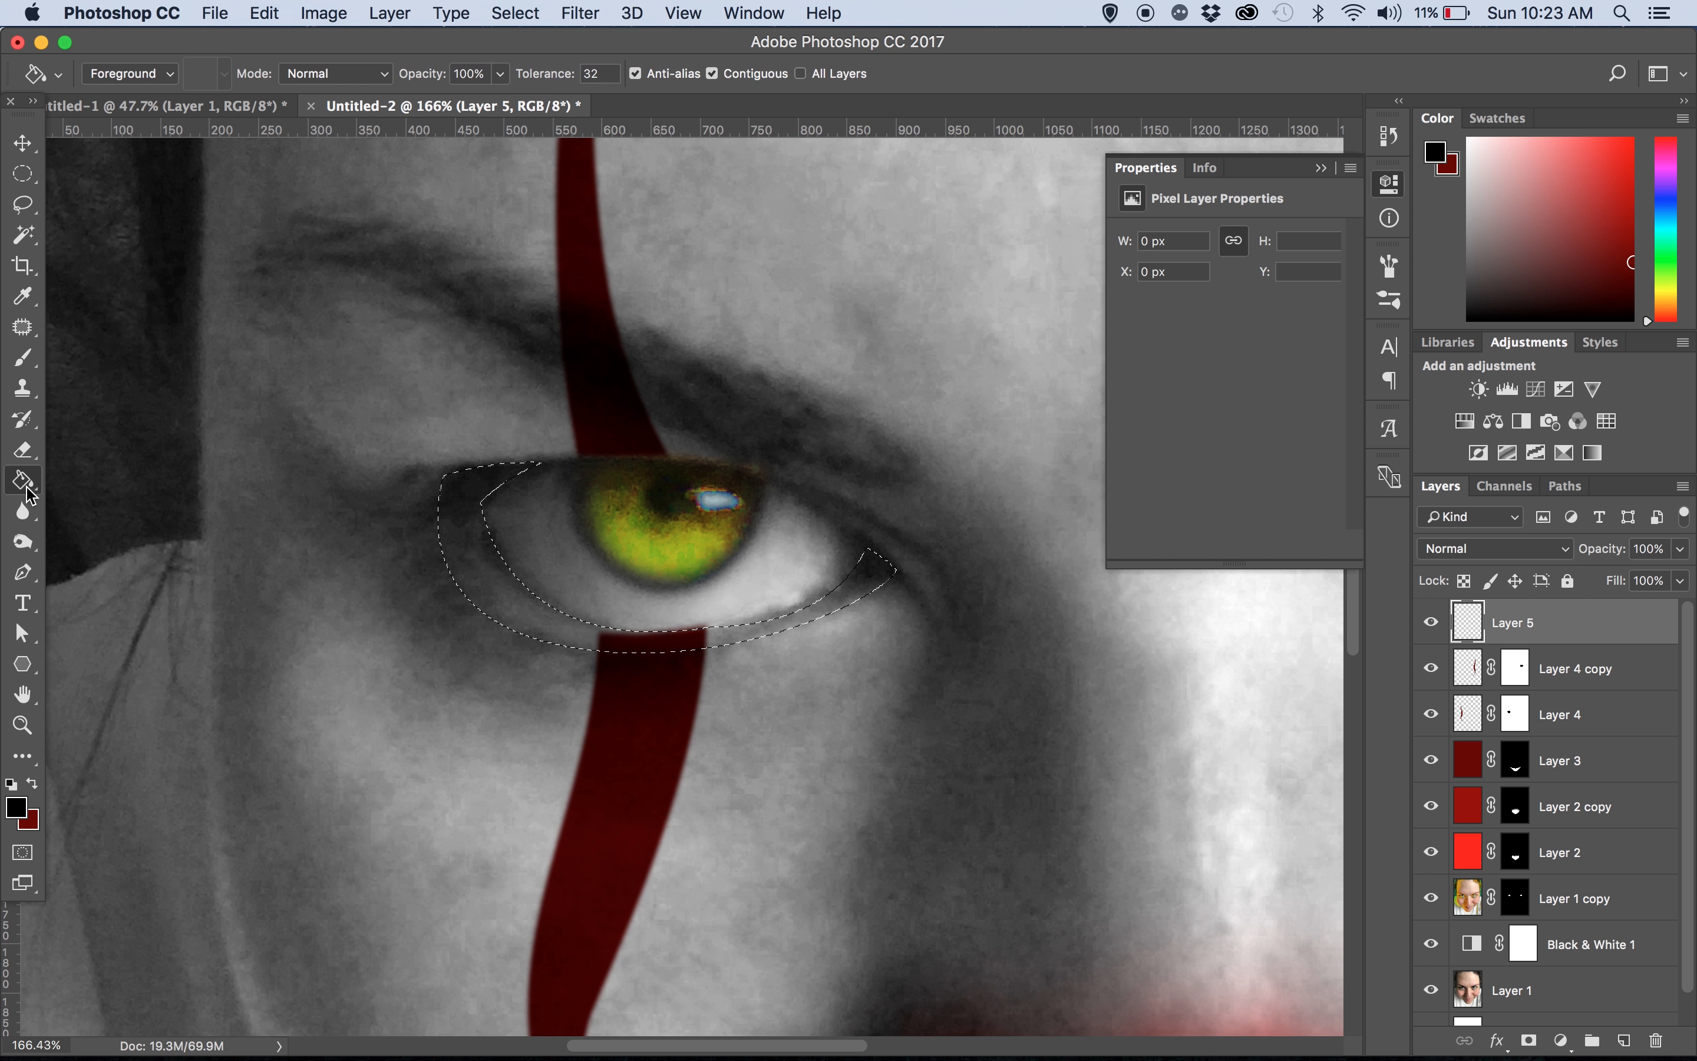
left_click(461, 536)
key("super+d")
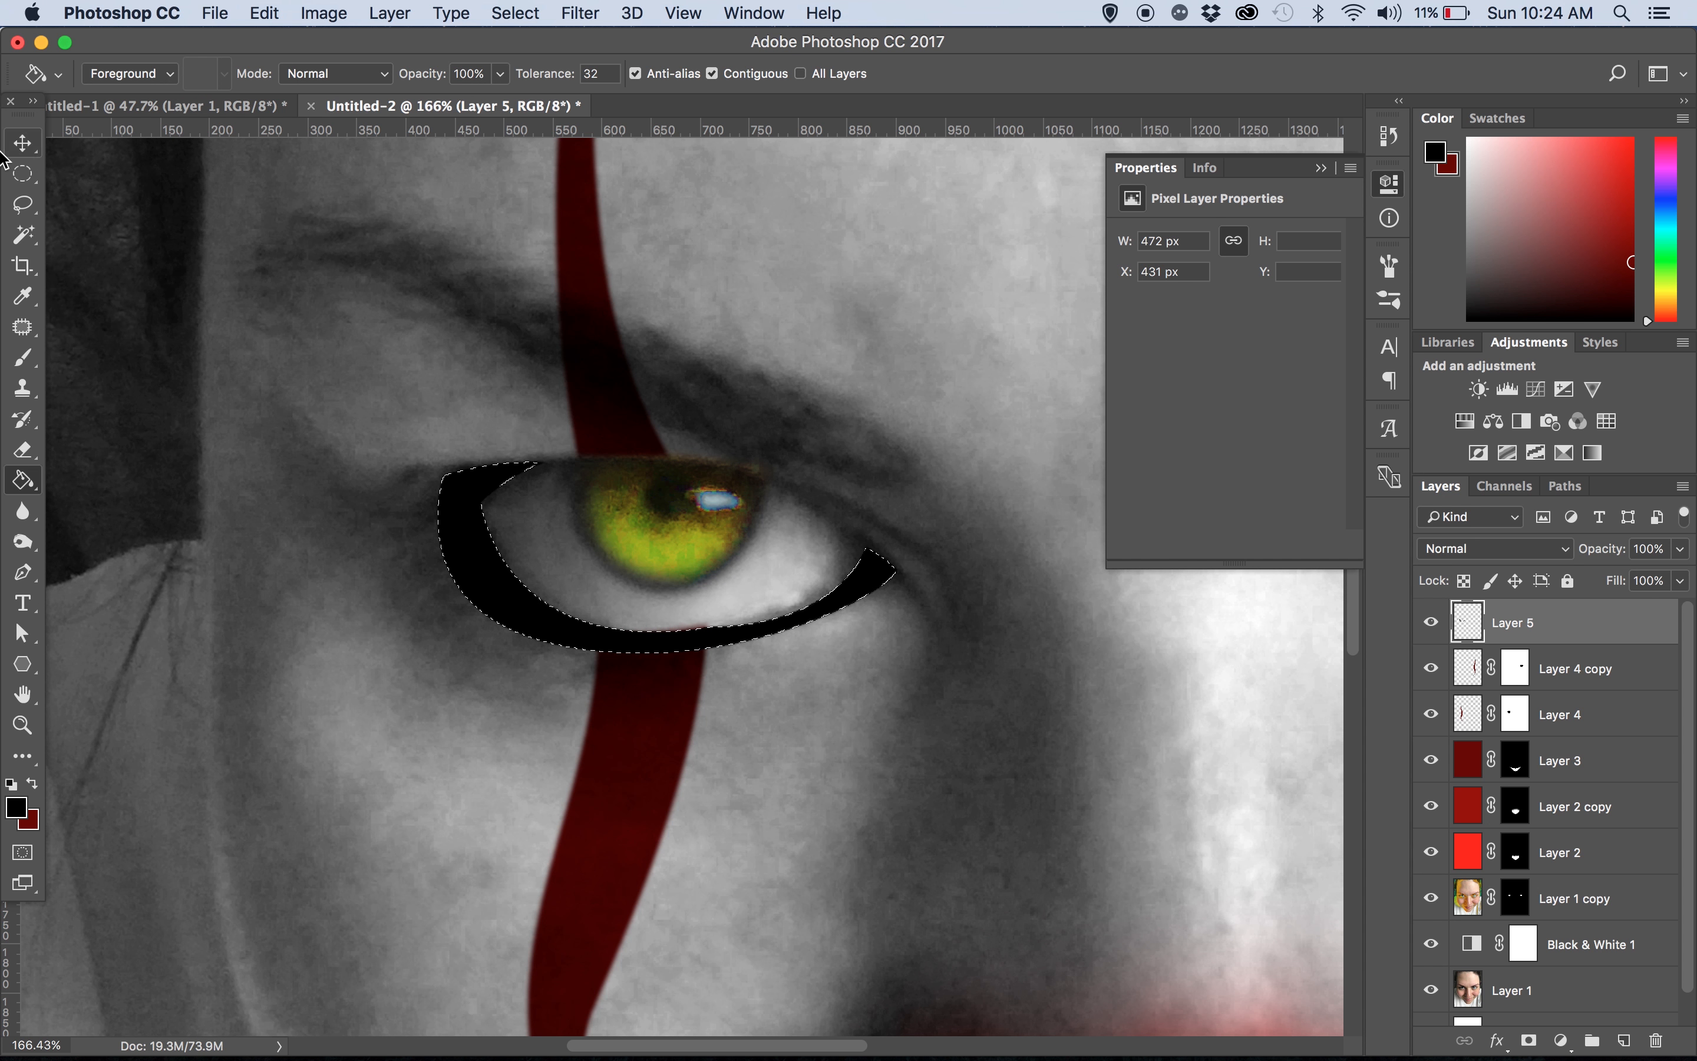
Set the blending mode of Layer 5 to Multiply and fit the whole portrait in view
left_click(23, 144)
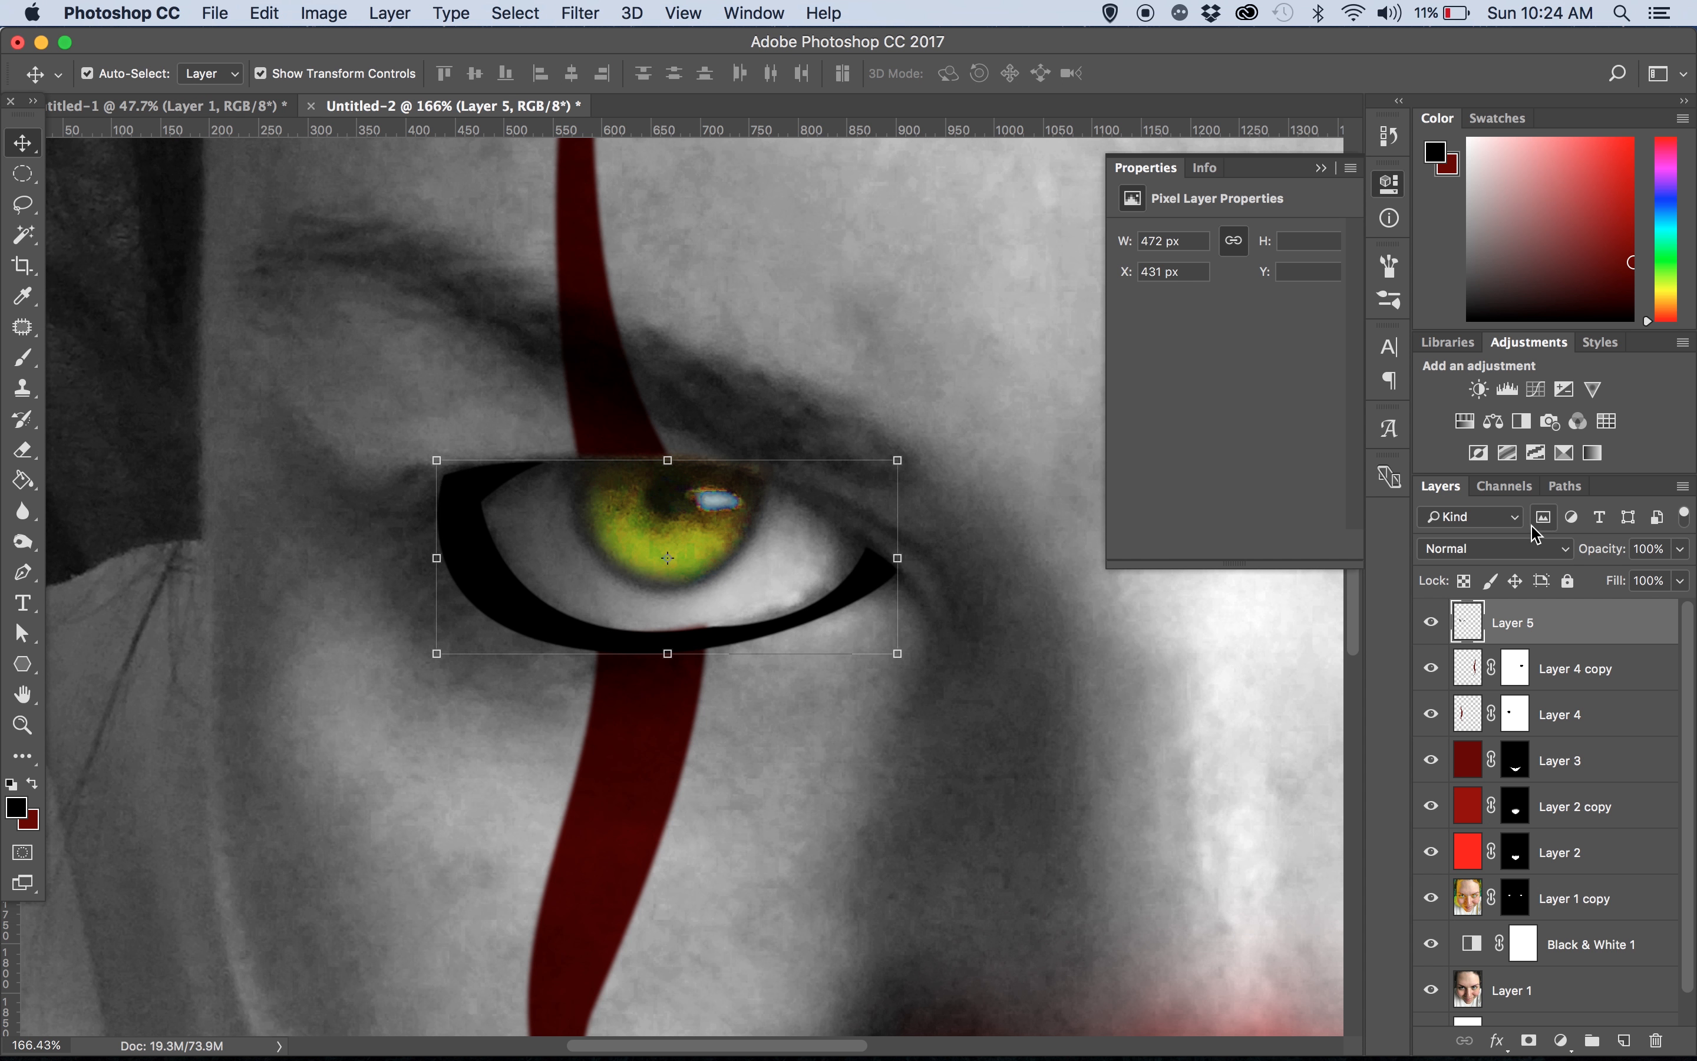
left_click(1491, 546)
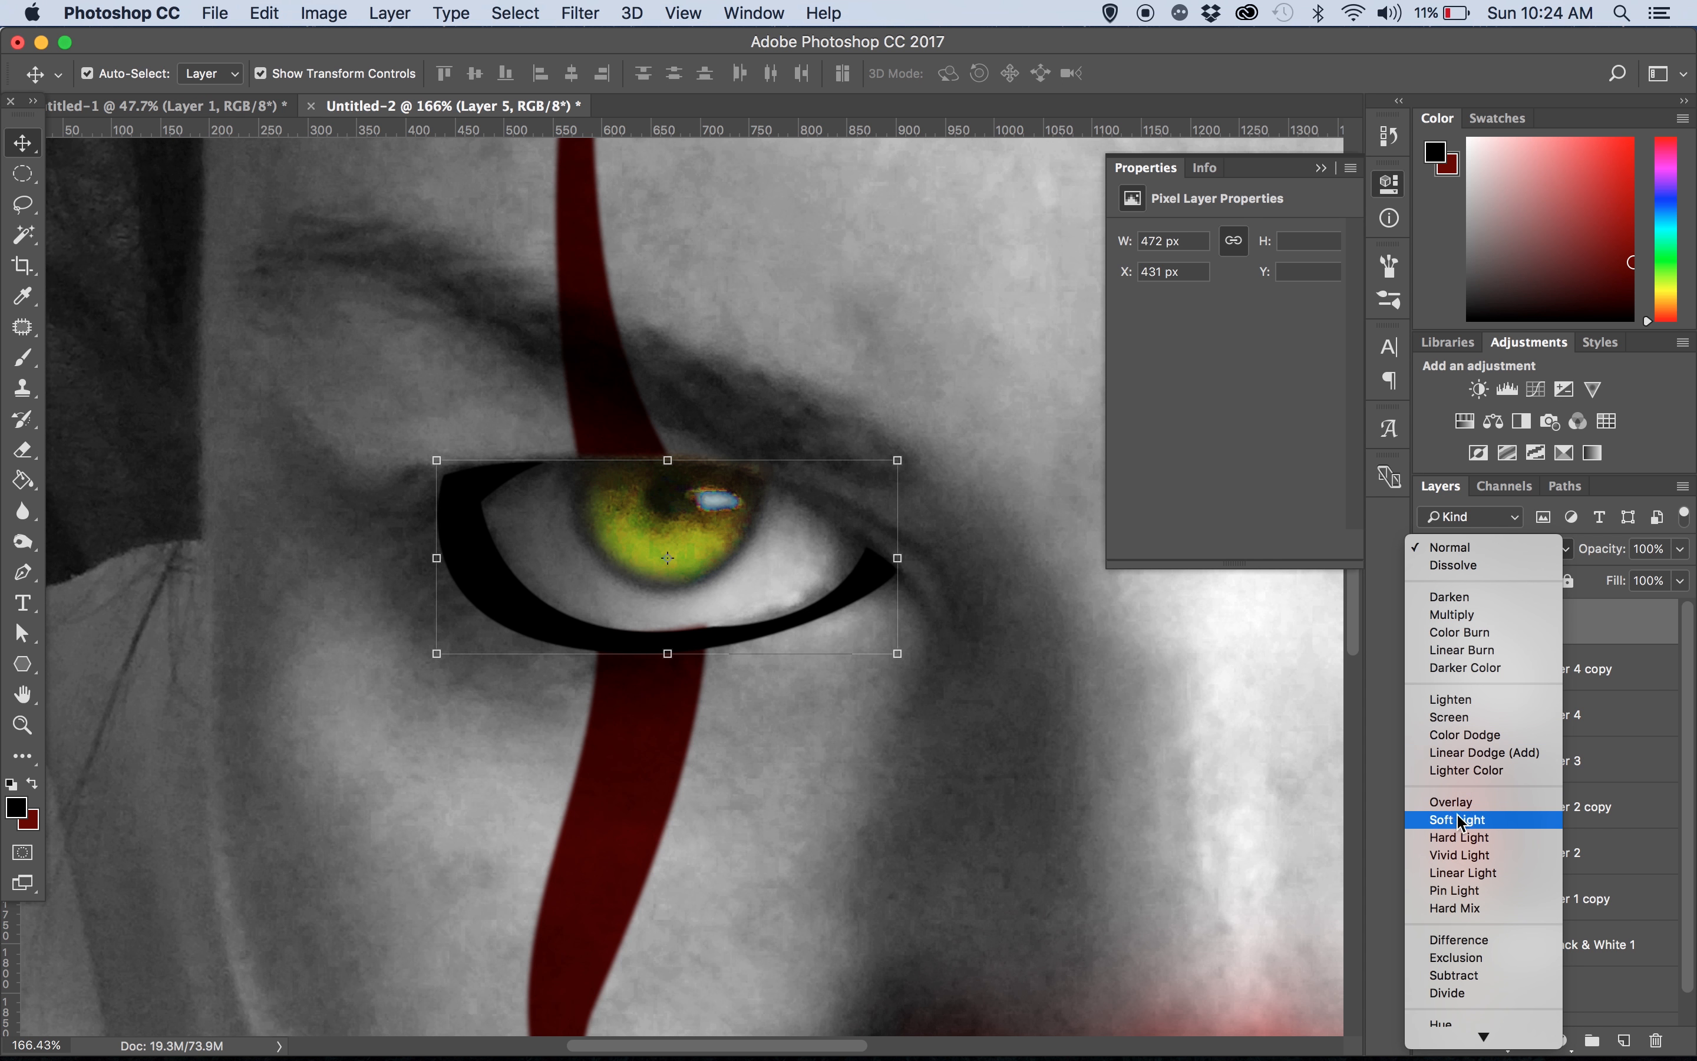
left_click(1473, 615)
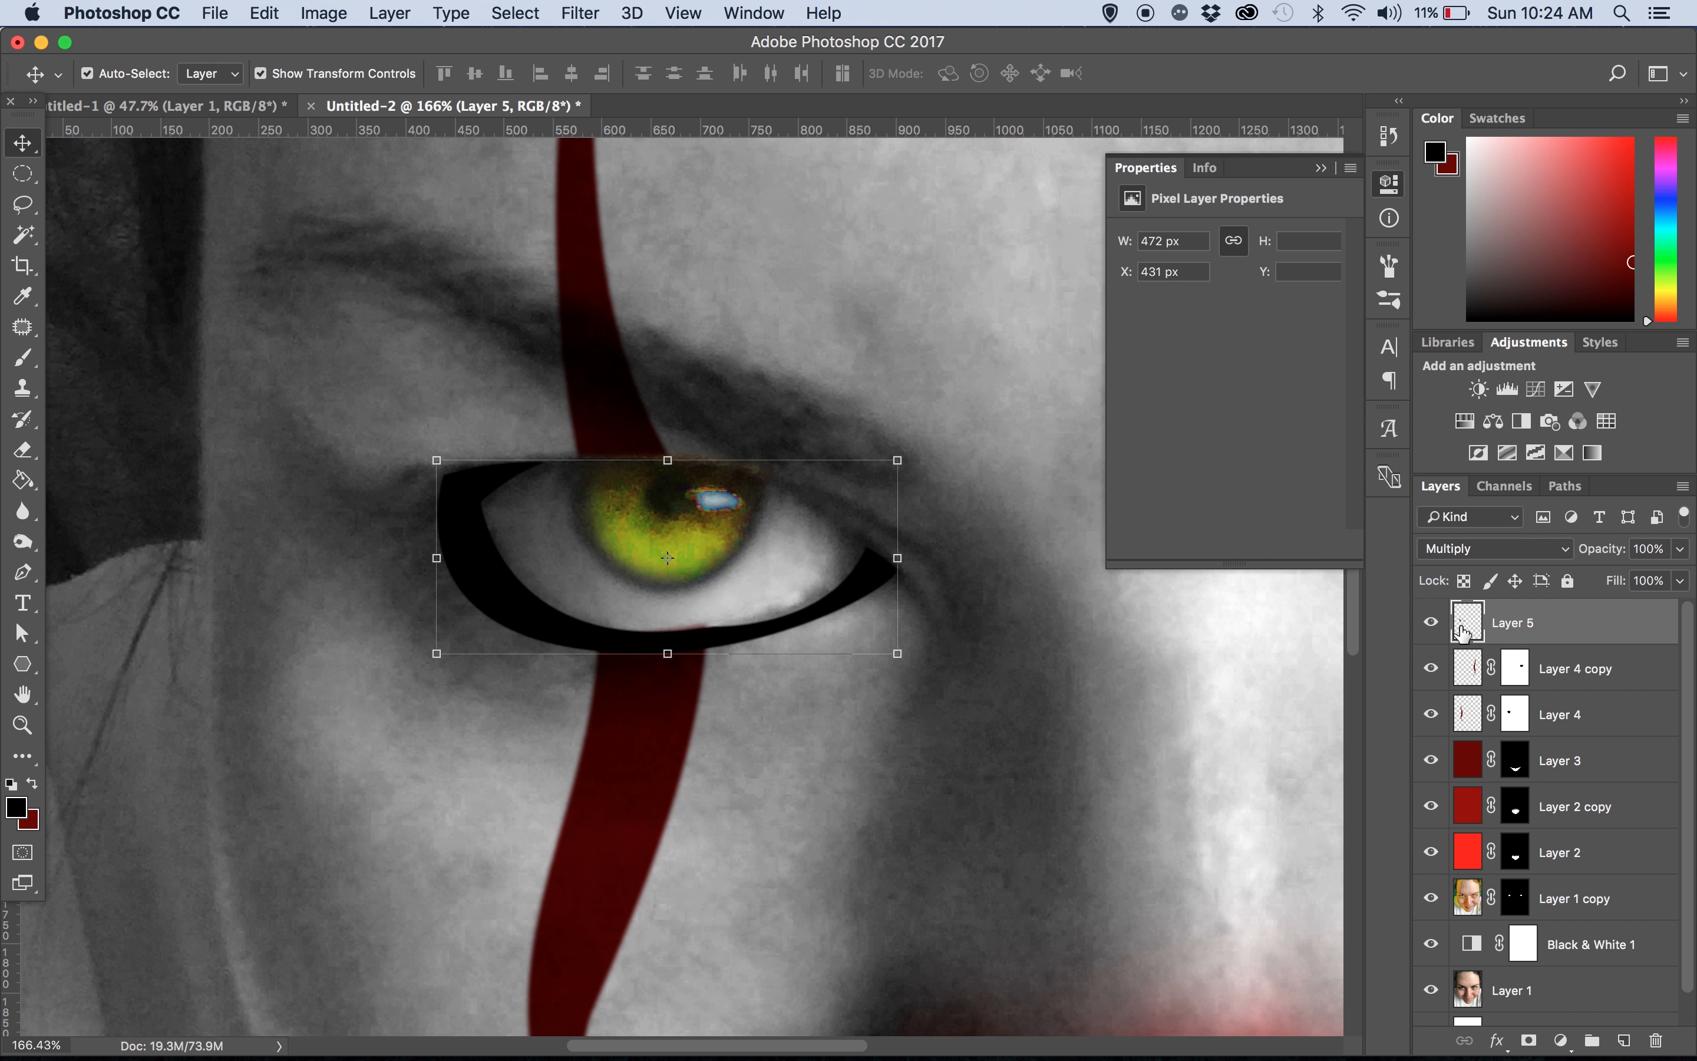
mouse_move(1680, 555)
left_mouse_down()
mouse_move(1645, 588)
mouse_move(1668, 583)
left_mouse_up()
left_click(920, 841)
key("super+0")
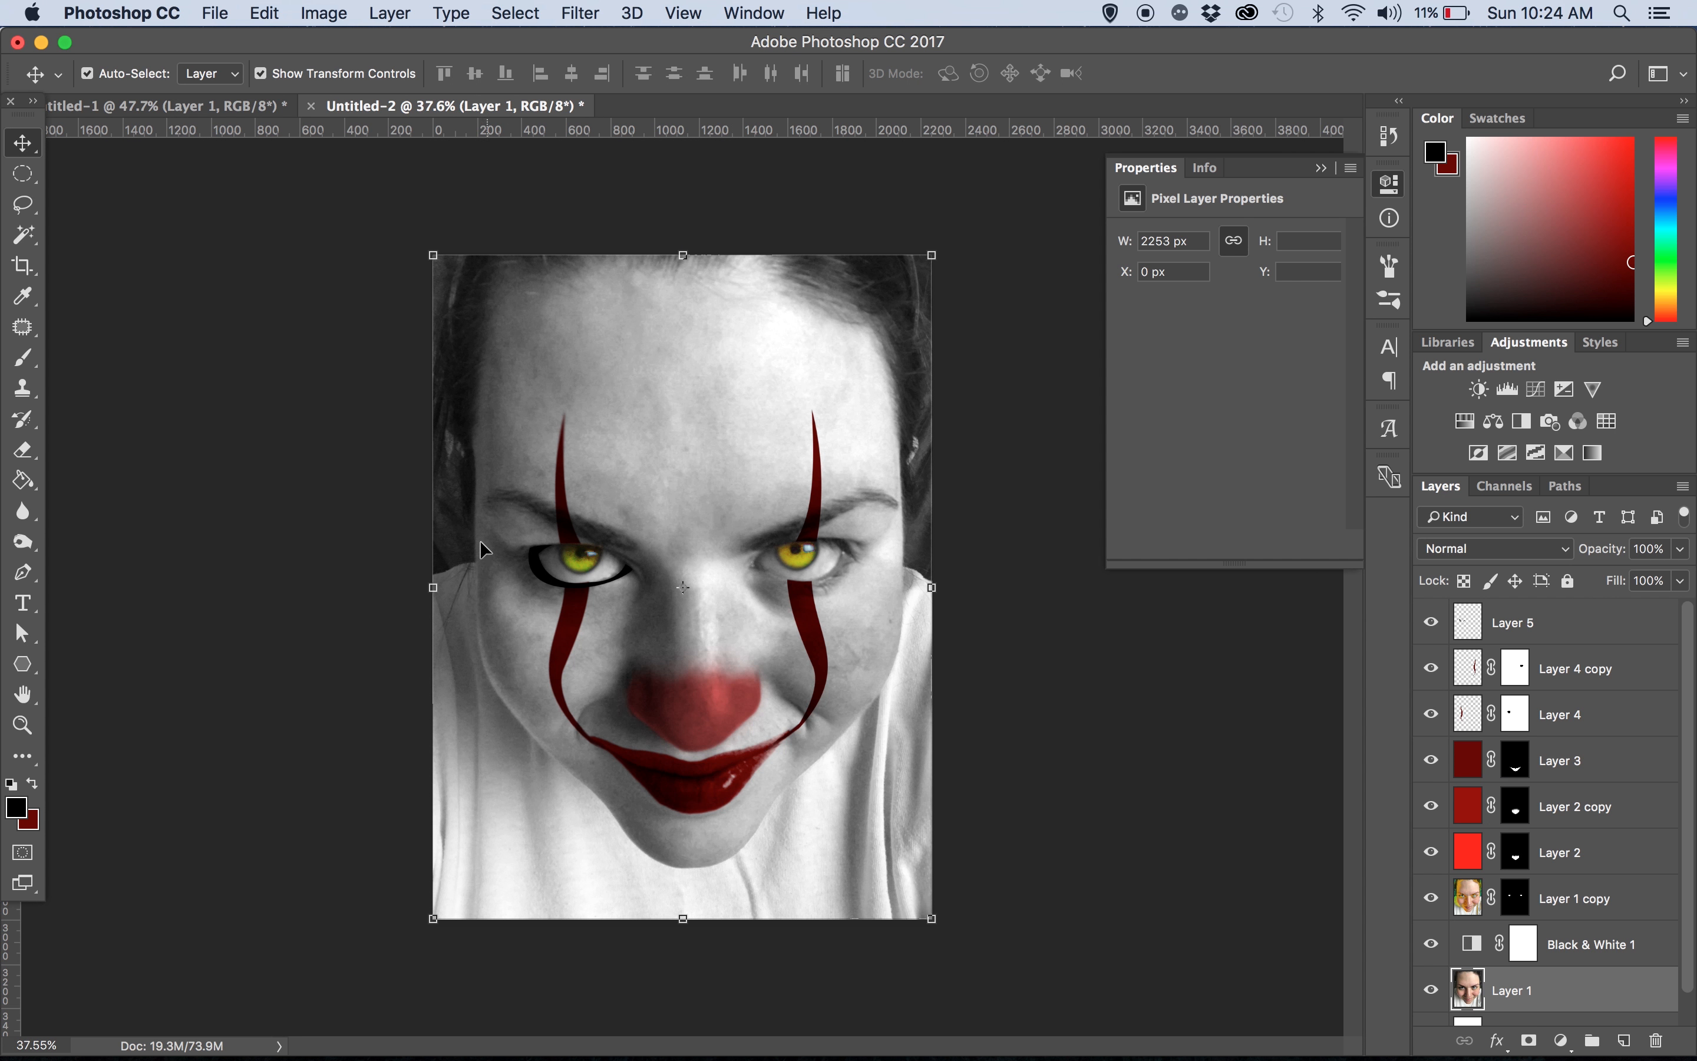
Apply a Gaussian Blur to the black crescent on Layer 5 to soften it into shading around the left-hand eye
scroll(567, 579, "up", 5)
left_click(484, 575)
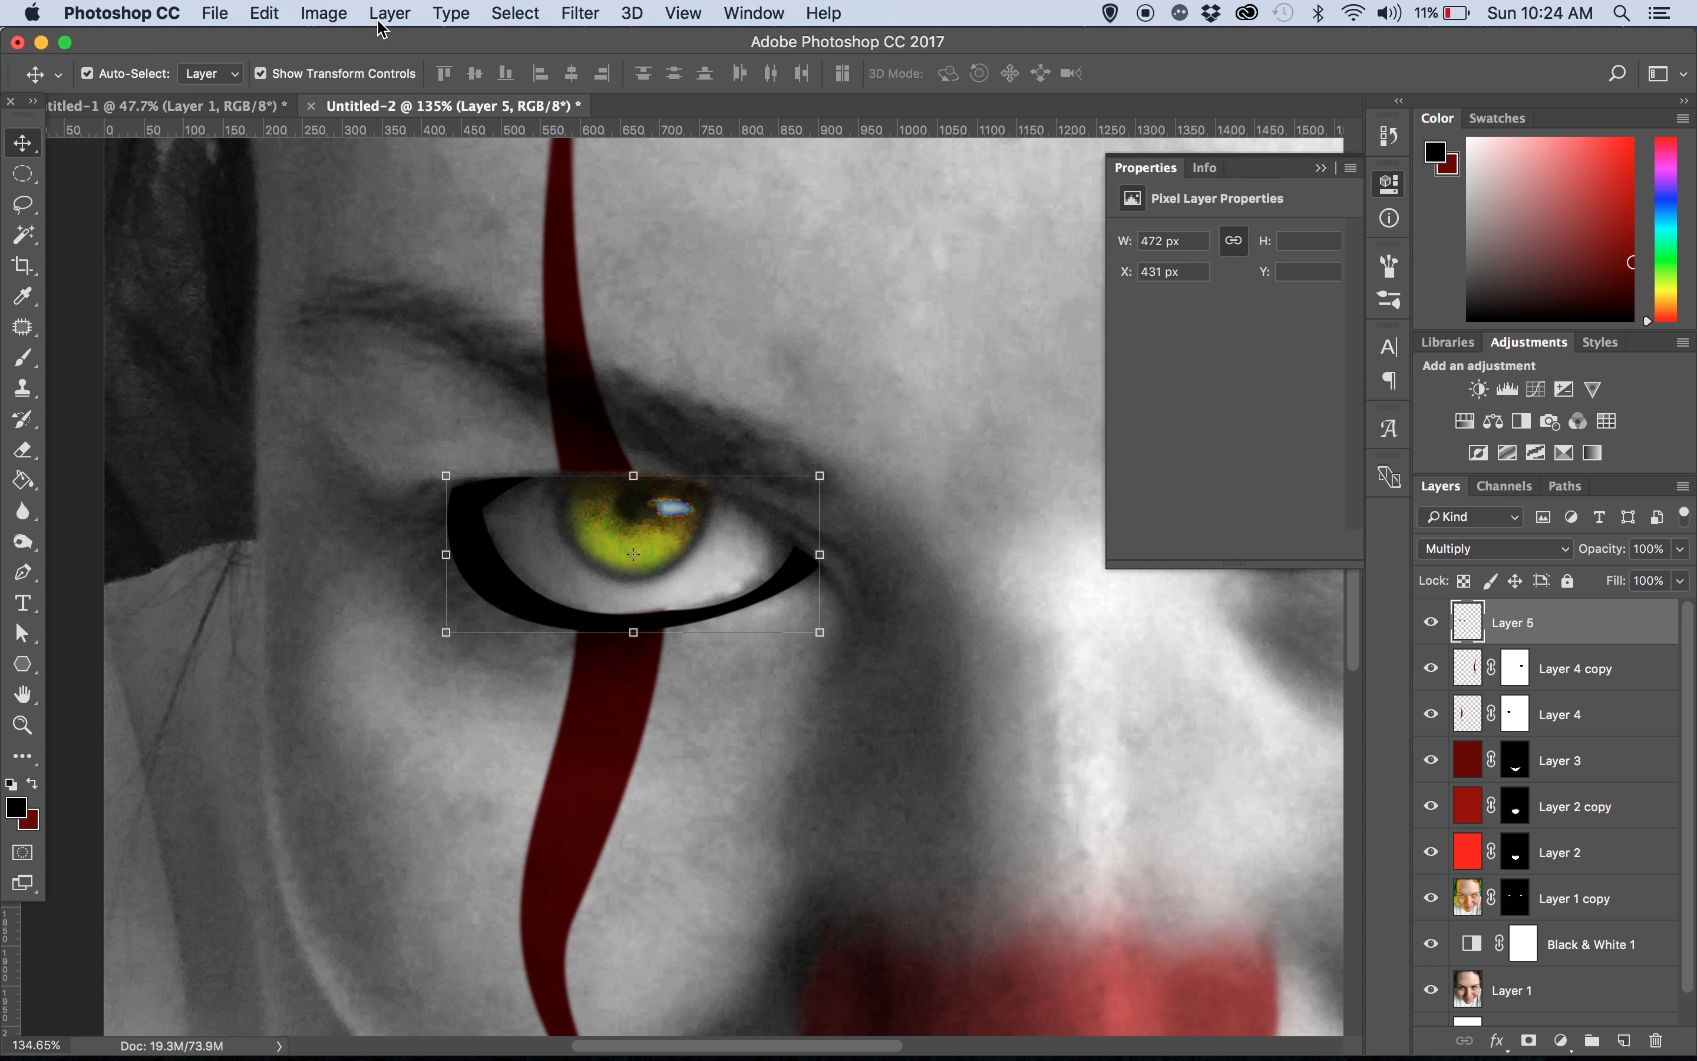
left_click(326, 22)
mouse_move(580, 12)
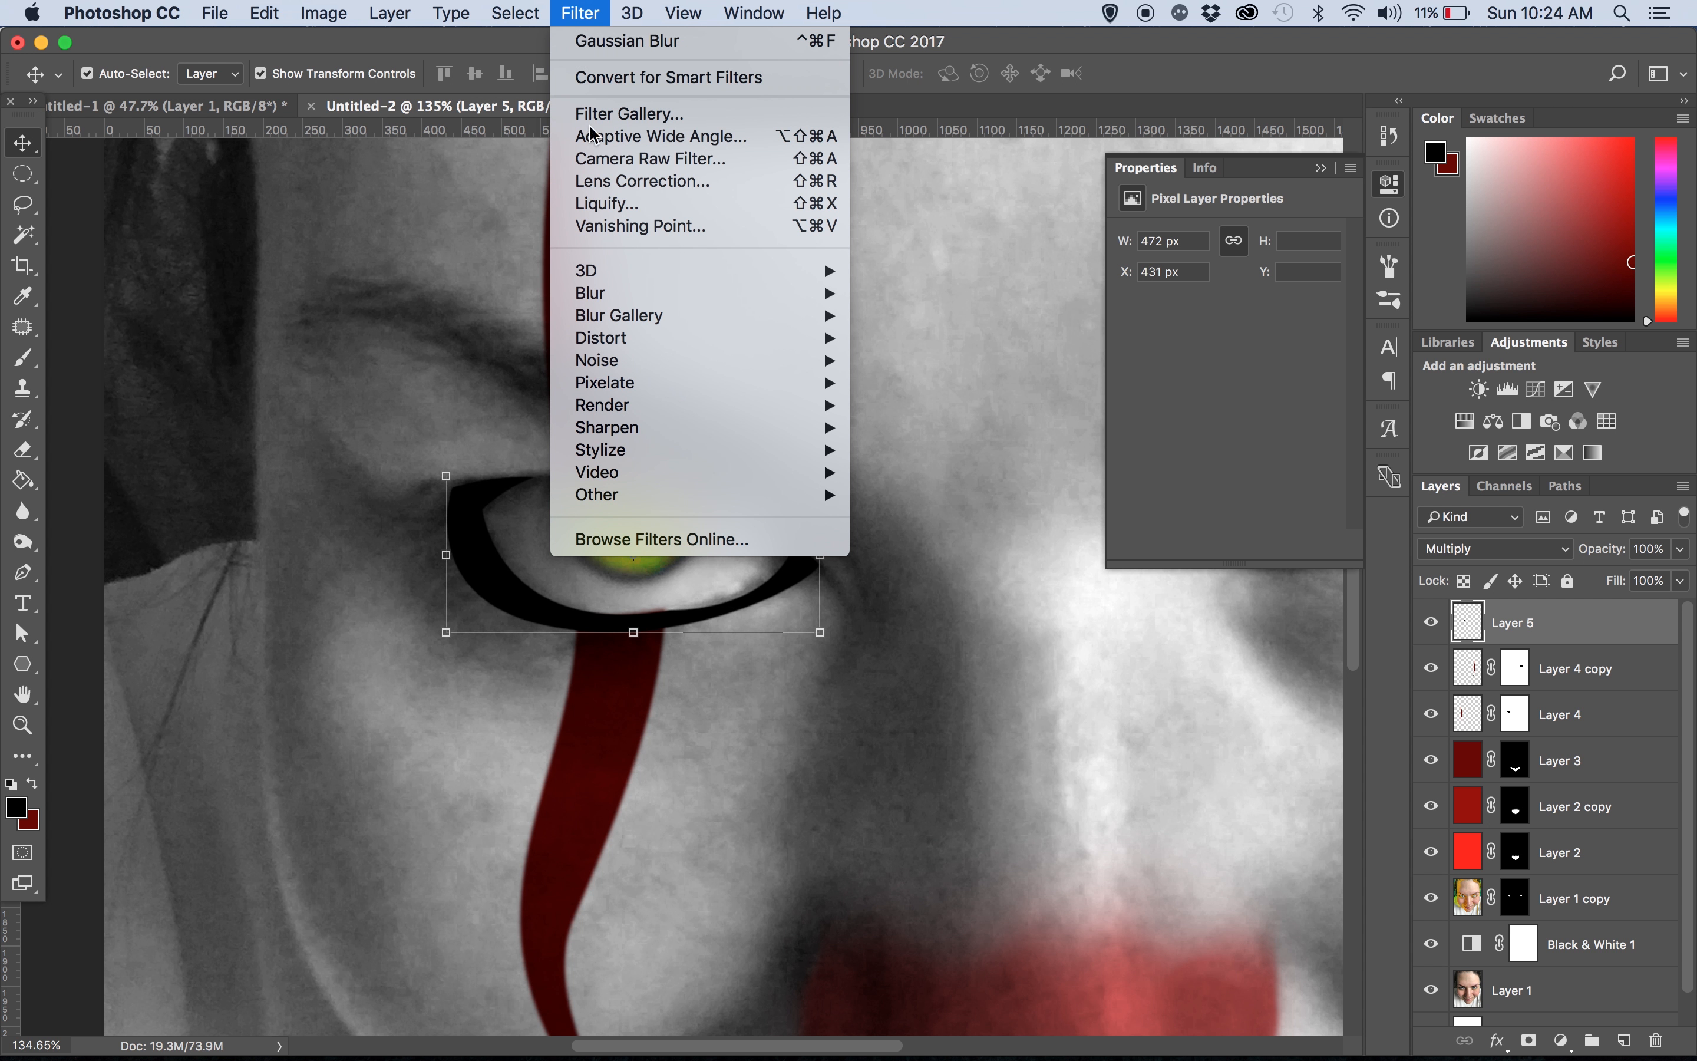
mouse_move(638, 295)
left_click(912, 382)
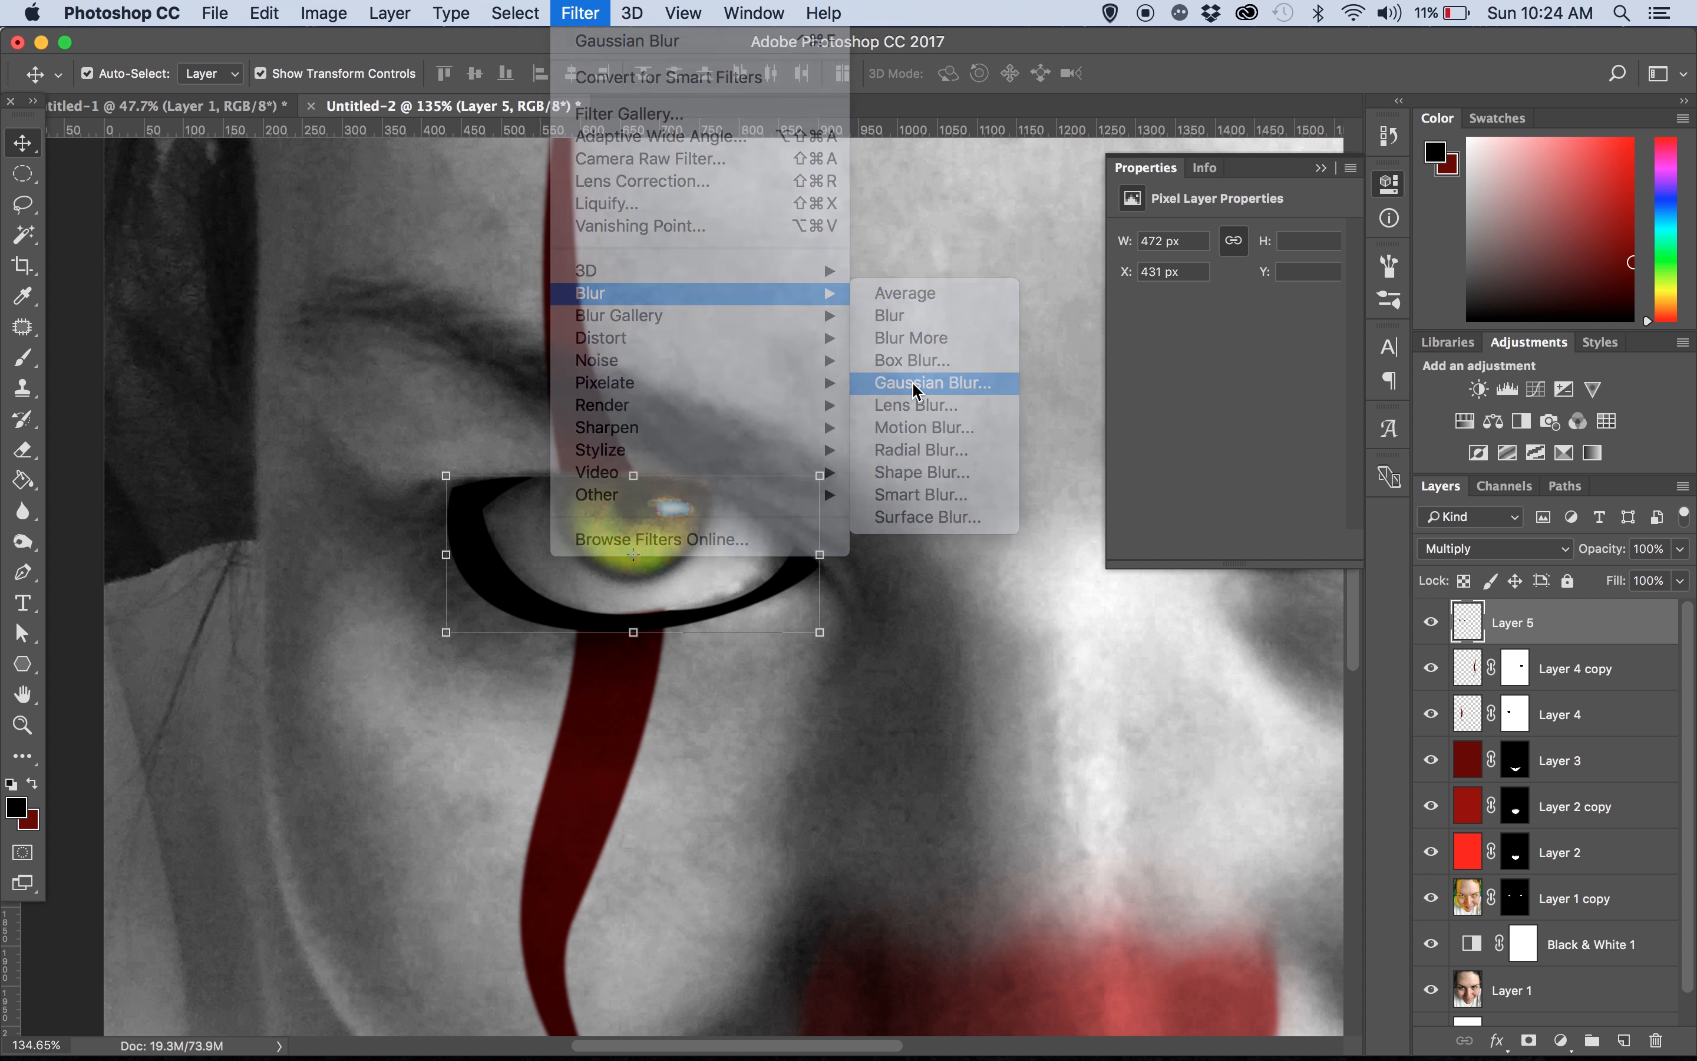
left_click_drag(1318, 568, 1307, 572)
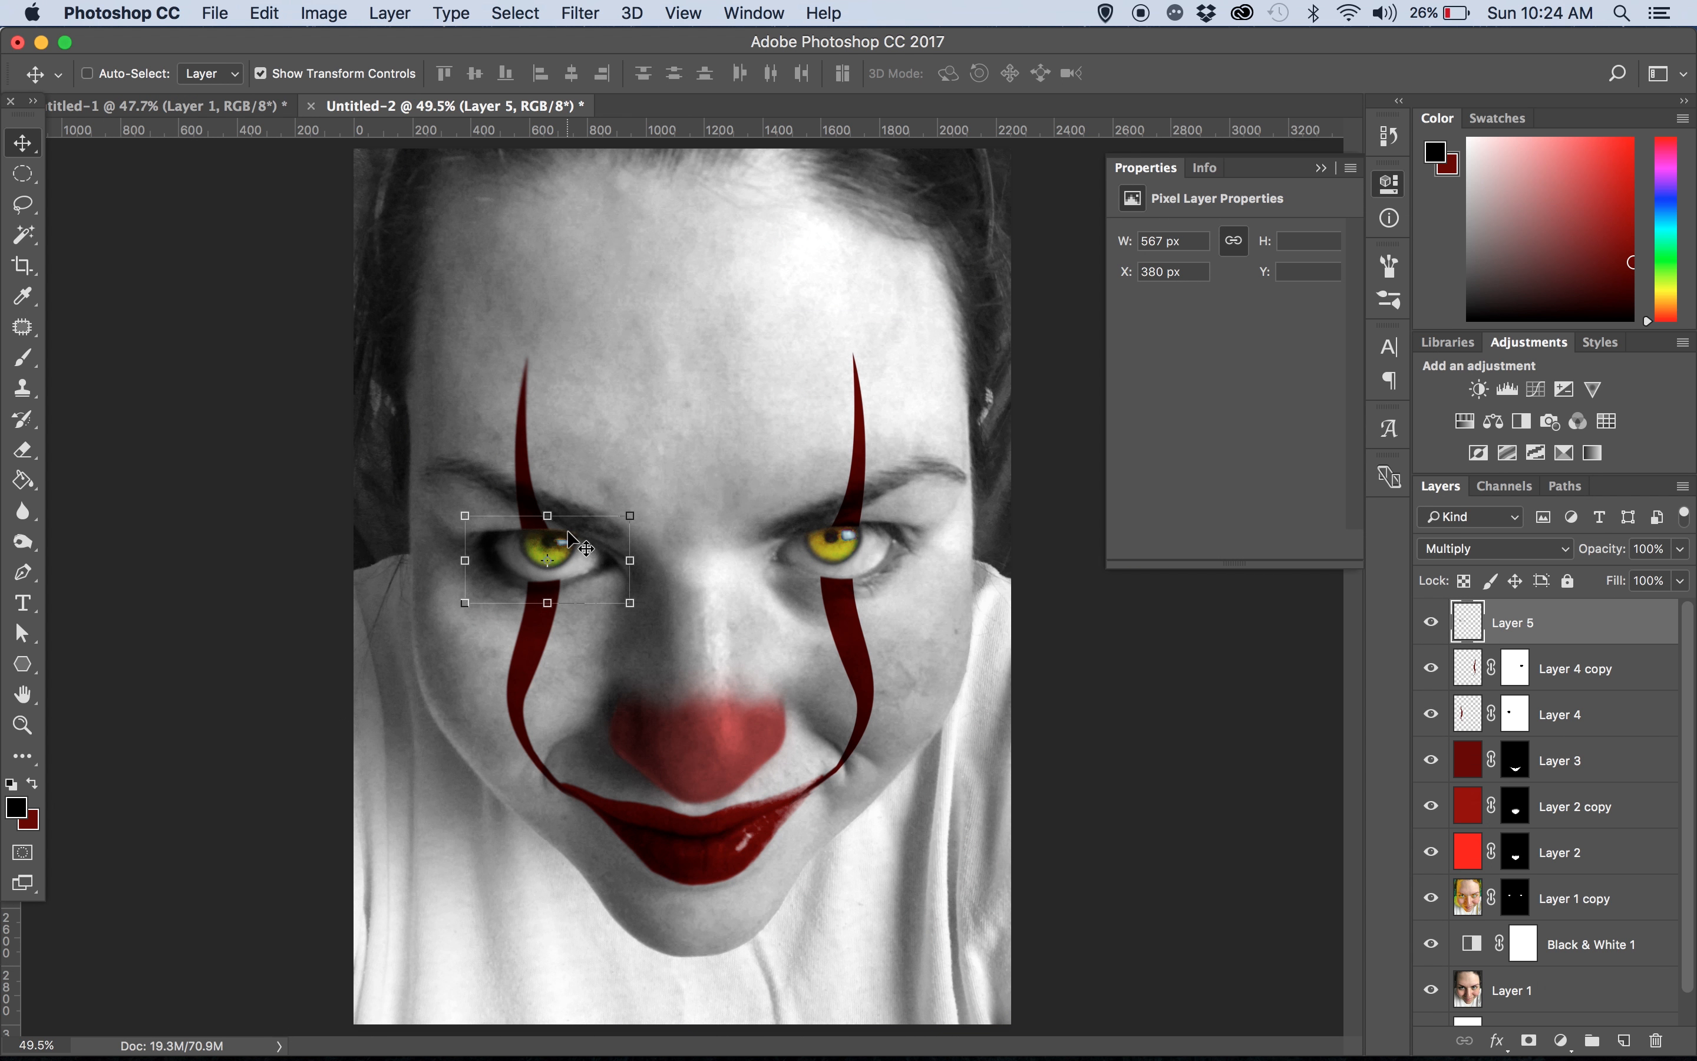
Duplicate Layer 5, flip the copy horizontally, fit it around the right-hand eye at about 530 x 286 px, and apply the transformation
key("super+j")
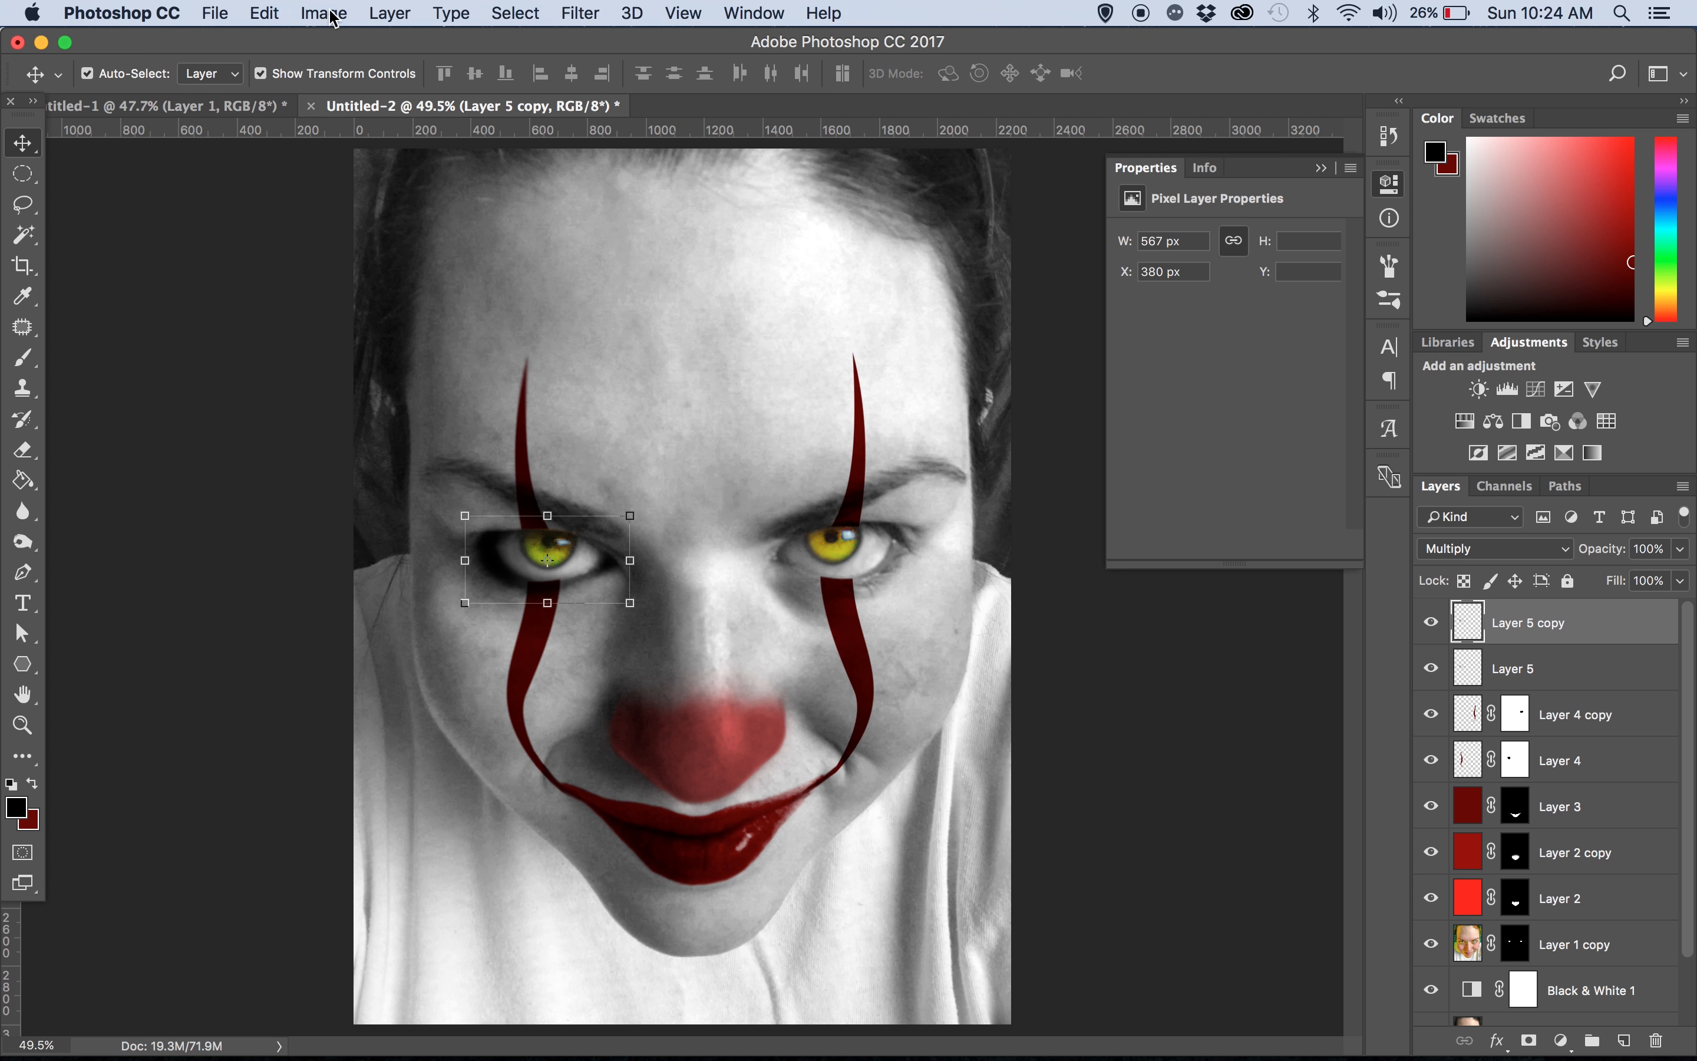
left_click(265, 12)
mouse_move(392, 537)
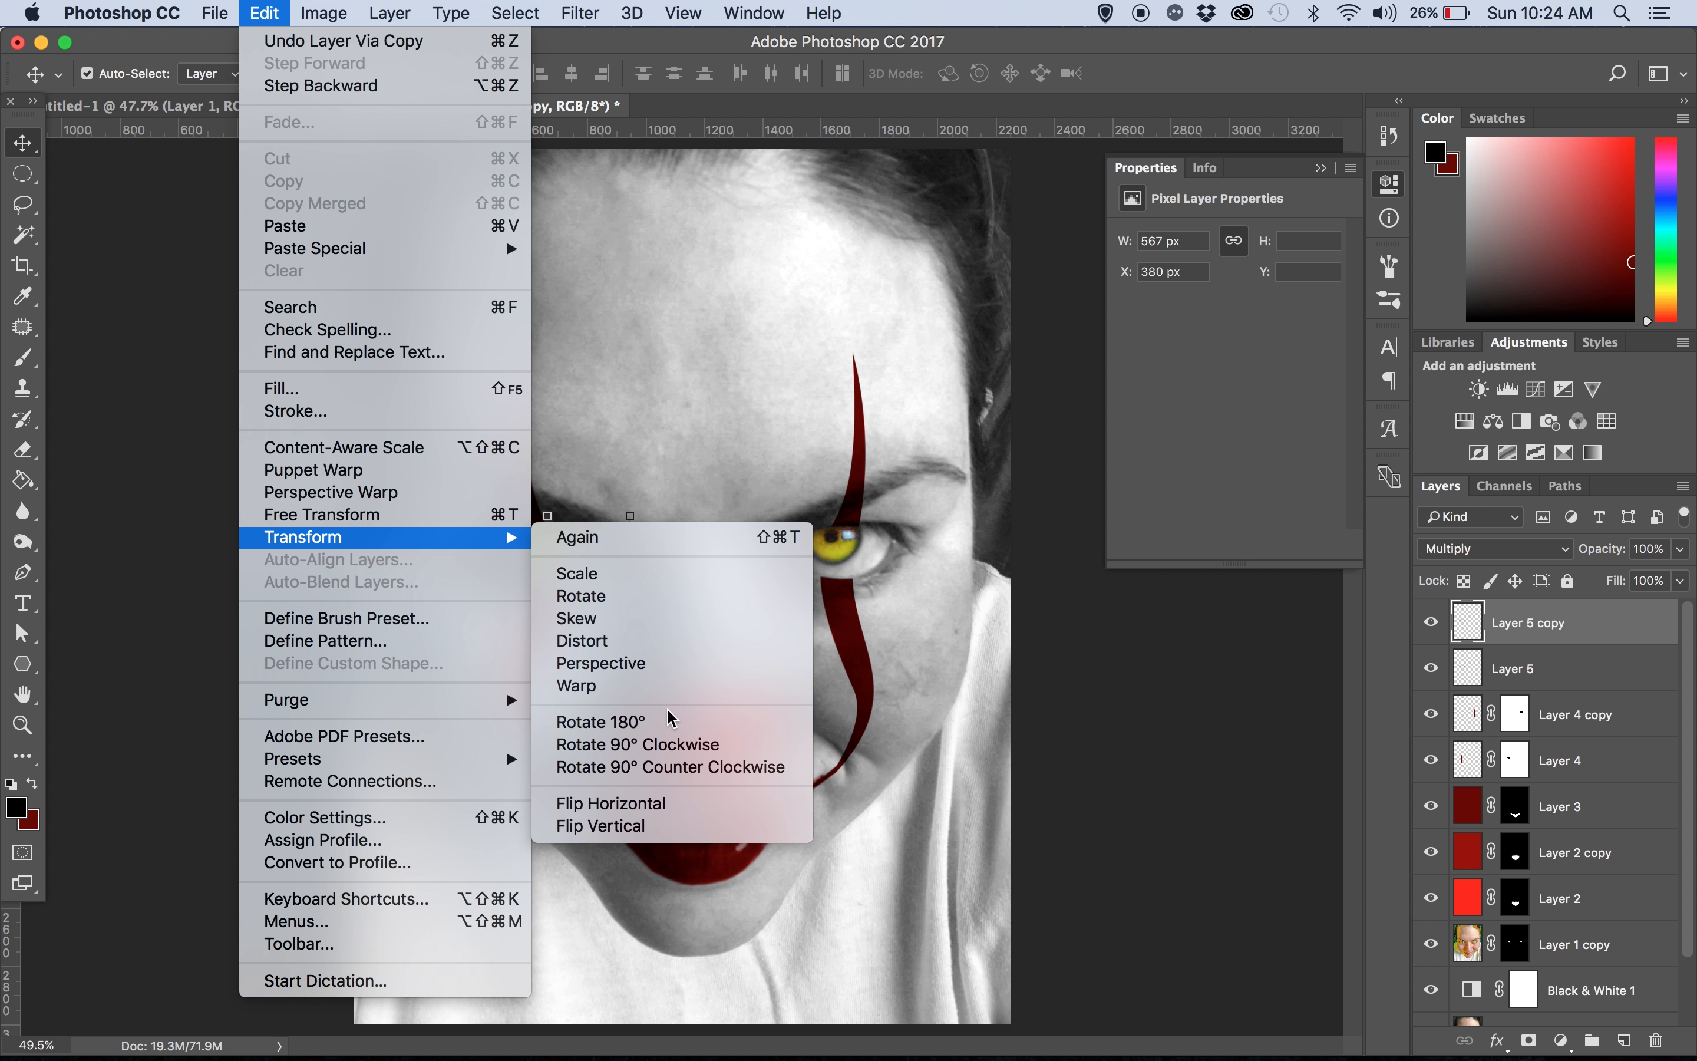
left_click(561, 802)
left_click_drag(835, 547, 1004, 553)
scroll(967, 526, "up", 5)
mouse_move(798, 672)
left_mouse_down()
mouse_move(803, 654)
mouse_move(790, 662)
left_mouse_up()
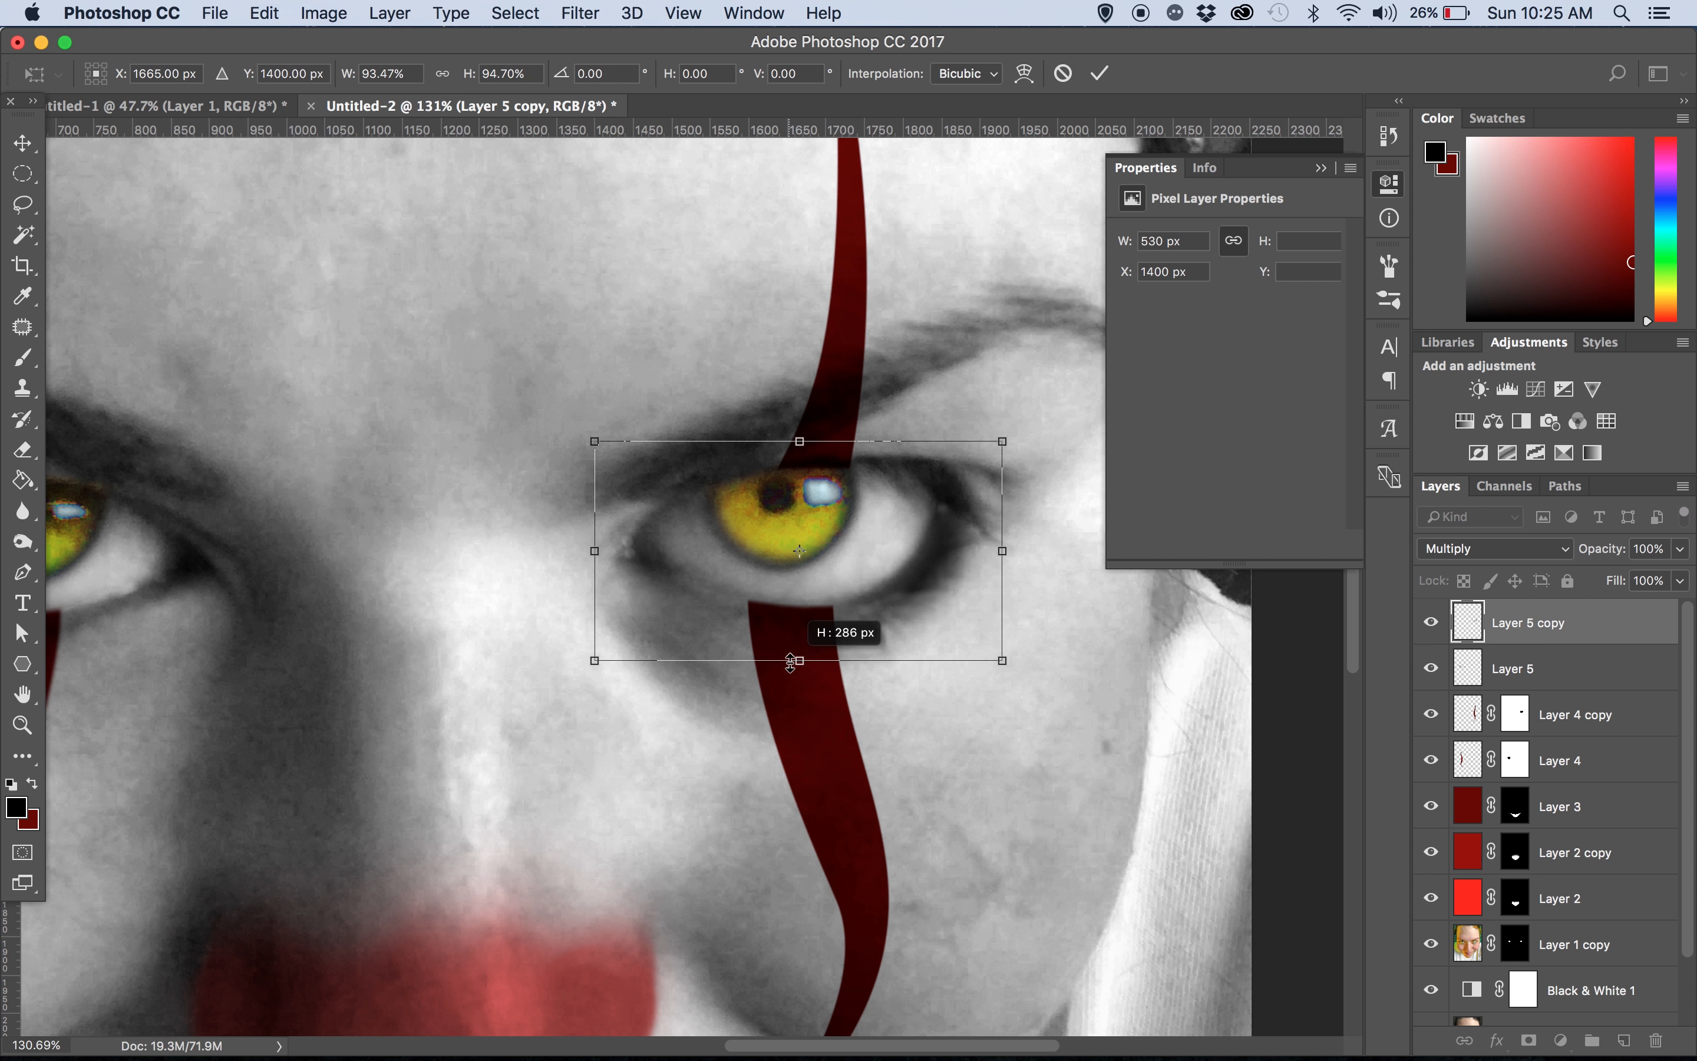
key("v")
left_click(1048, 379)
Duplicate the right-hand and left-hand eye shading layers once each to darken both eye surrounds
key("super+j")
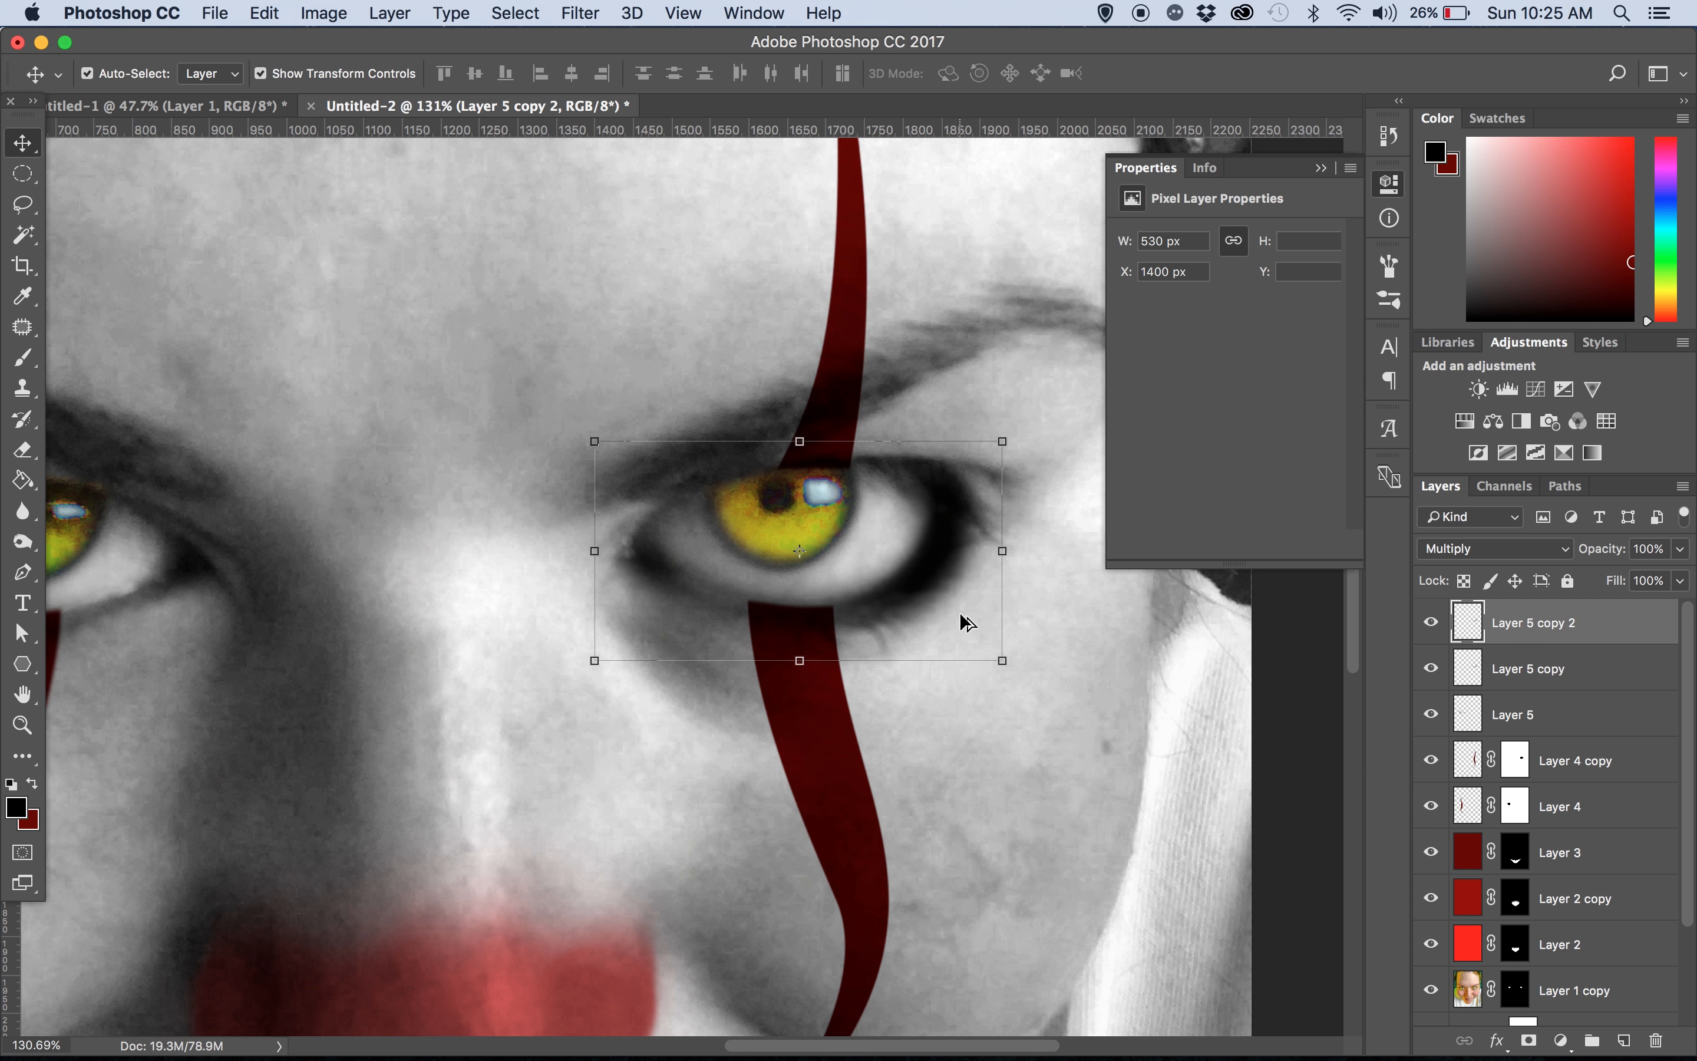
scroll(960, 622, "down", 5)
scroll(967, 622, "up", 2)
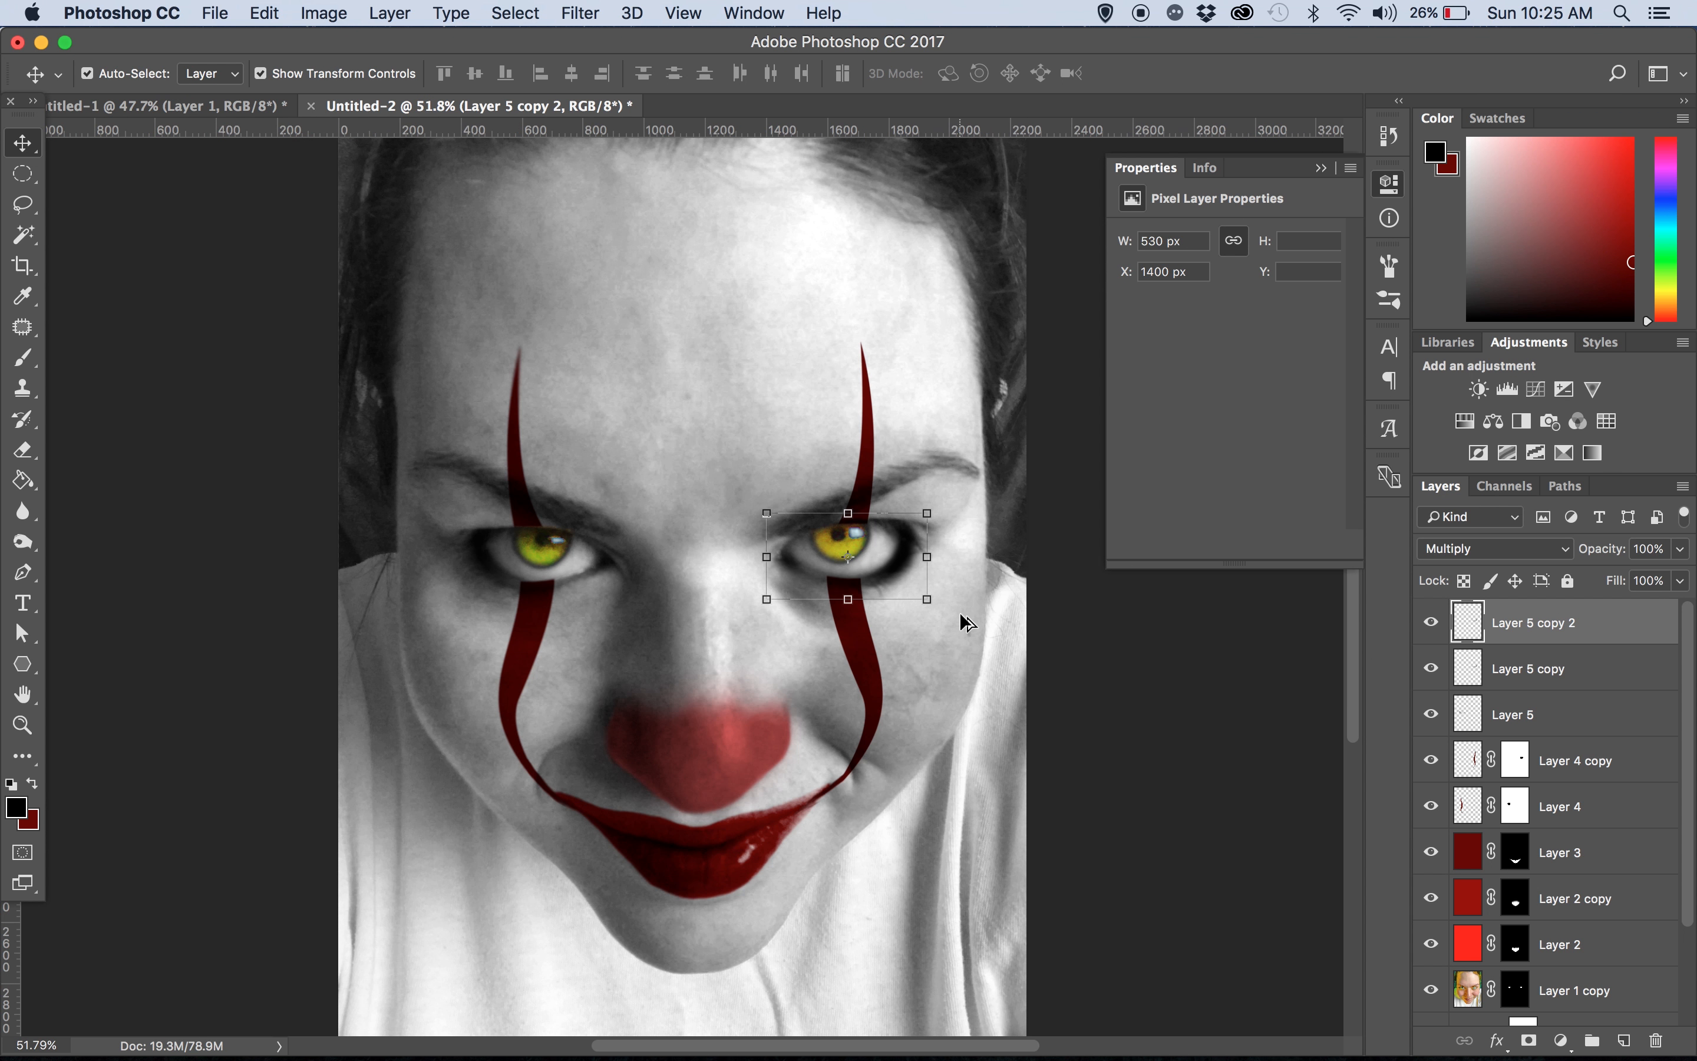
left_click(487, 570)
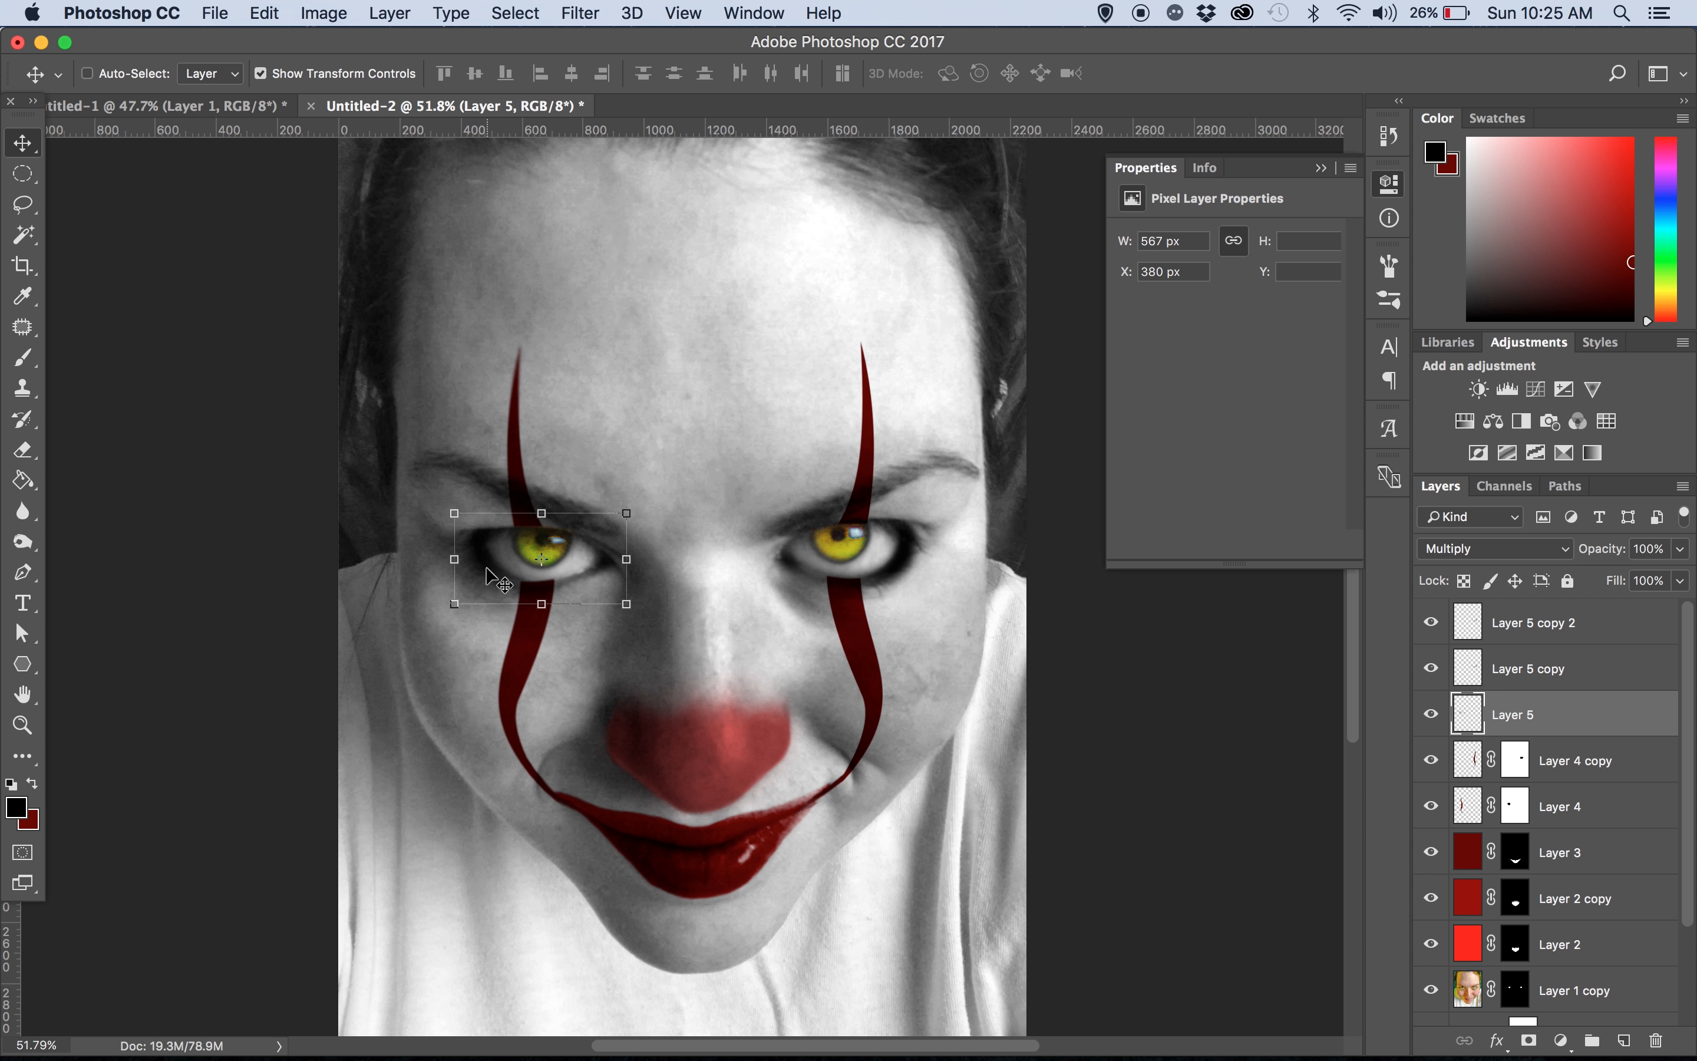
key("super+j")
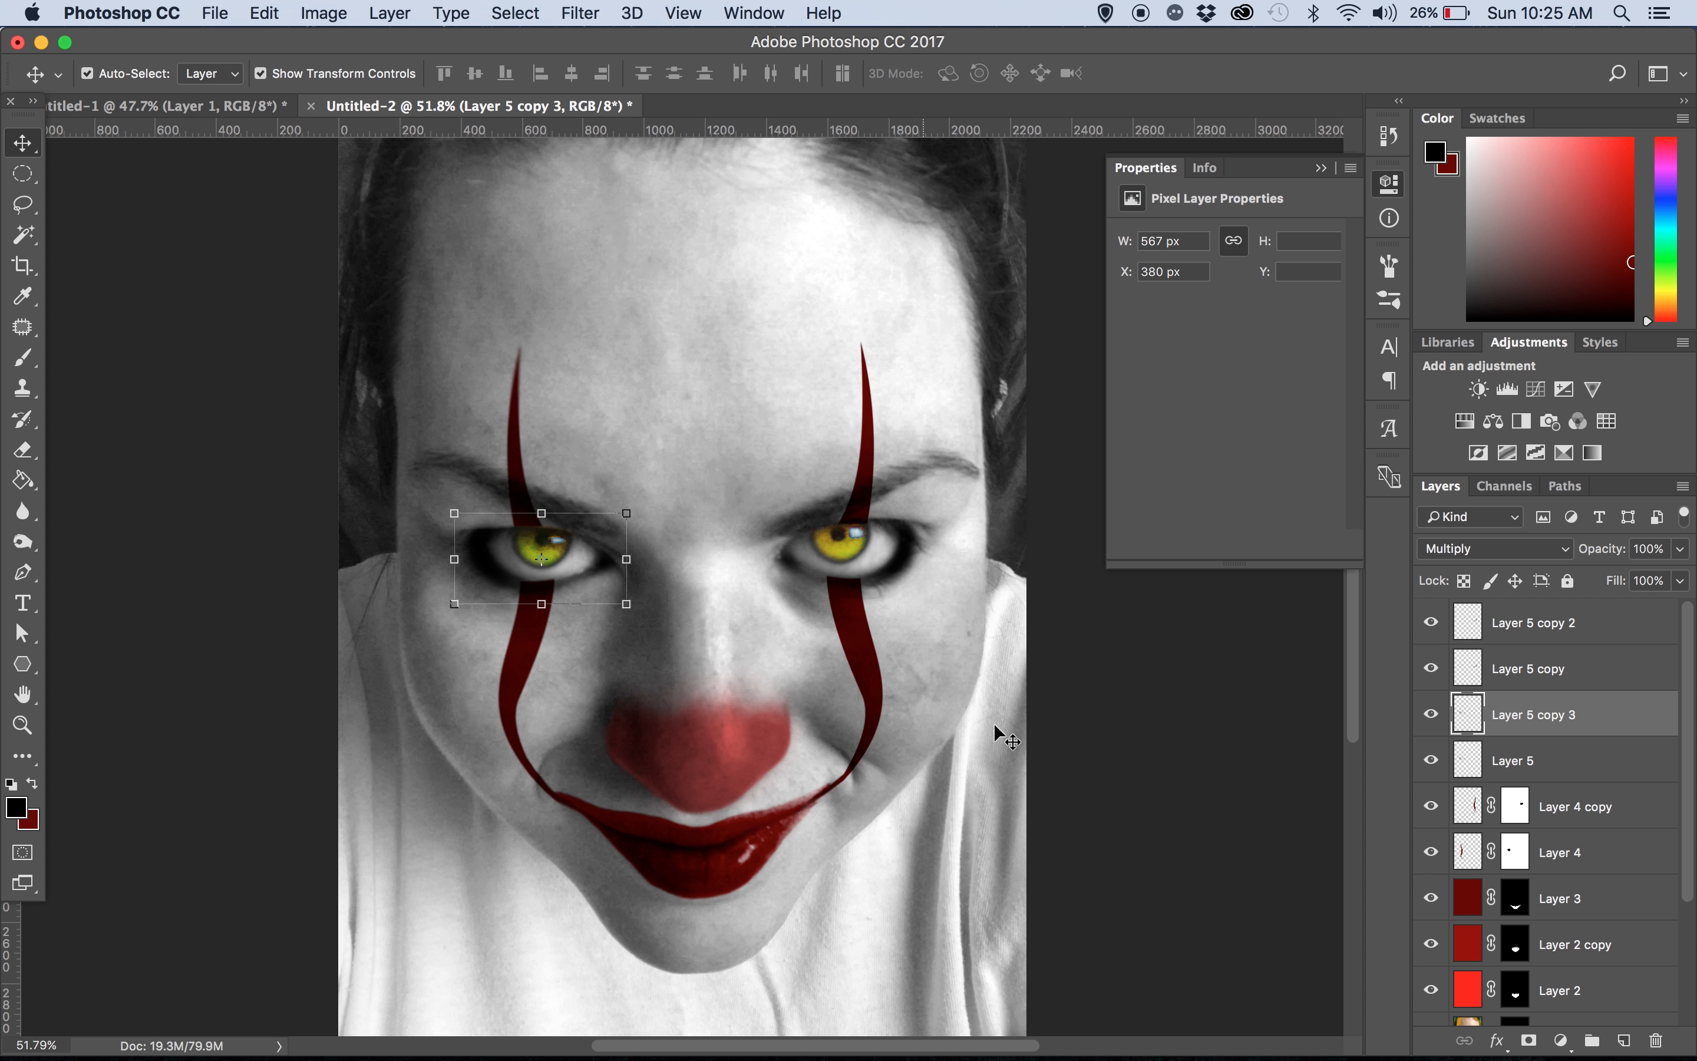
scroll(995, 726, "down", 2)
Check the reference clown image, and draw a thin curved crescent path on the forehead above the left-hand eyebrow's inner end
left_click(718, 669)
key("ctrl+Up")
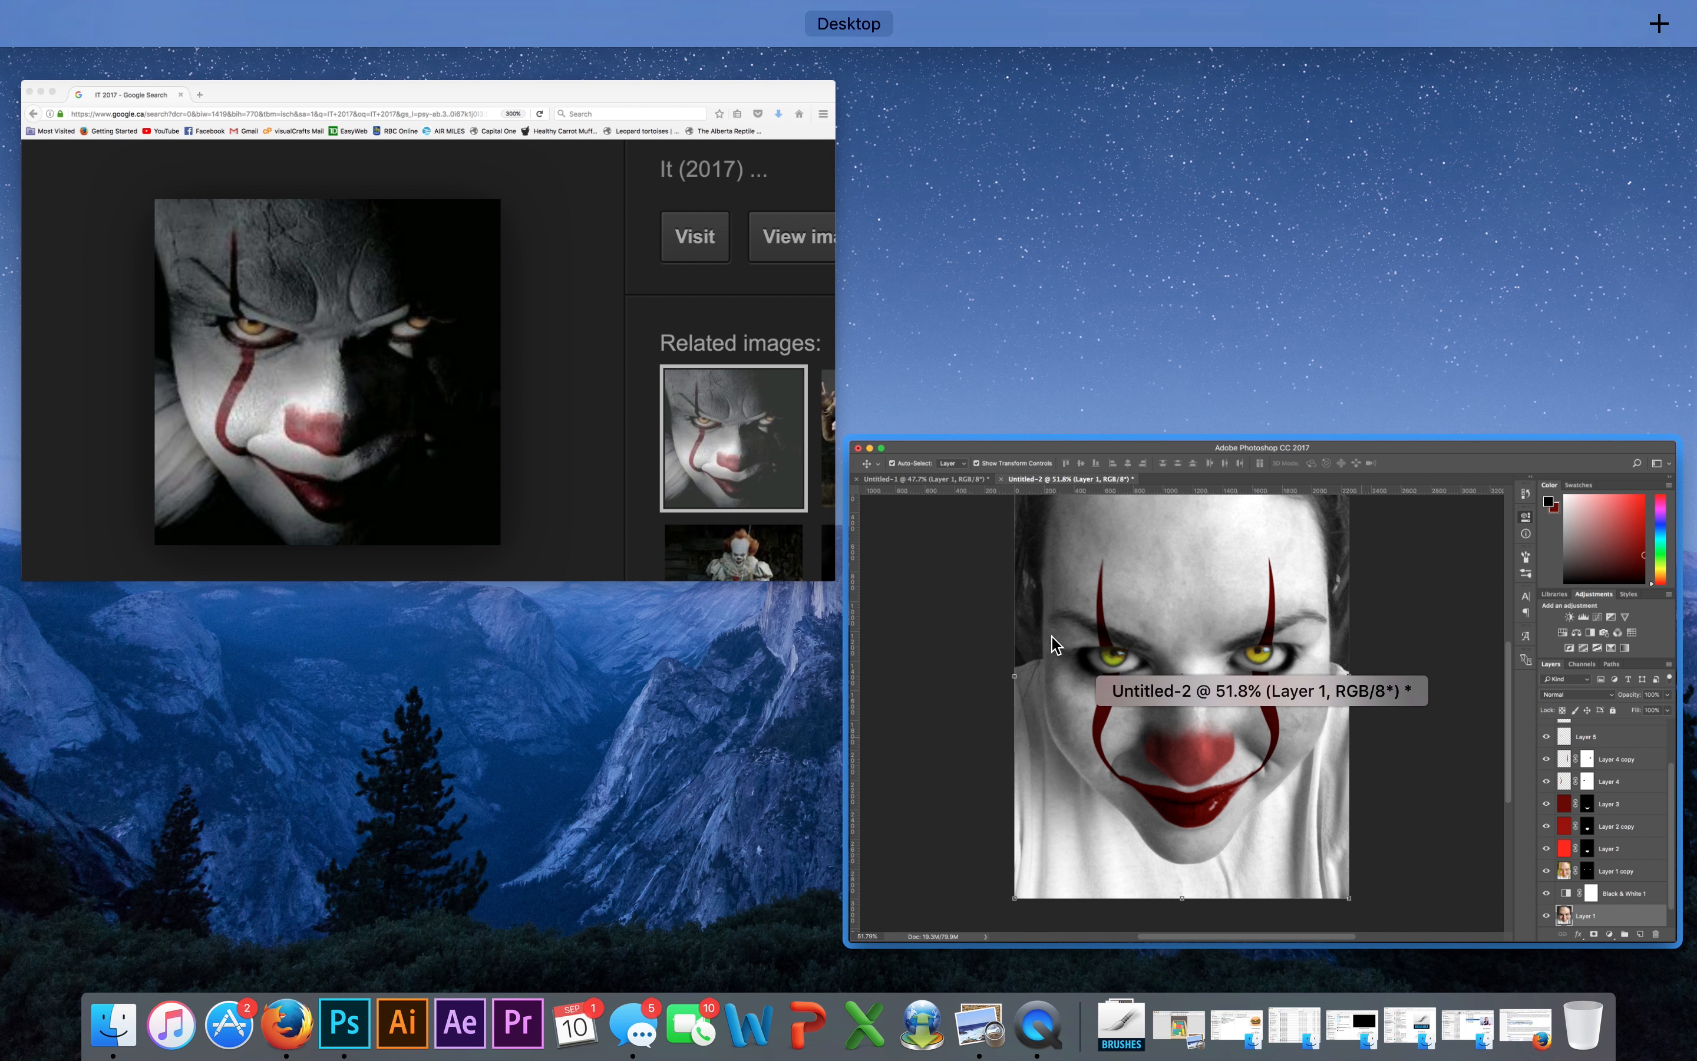
left_click(1167, 714)
scroll(617, 302, "up", 3)
key("p")
left_click(607, 281)
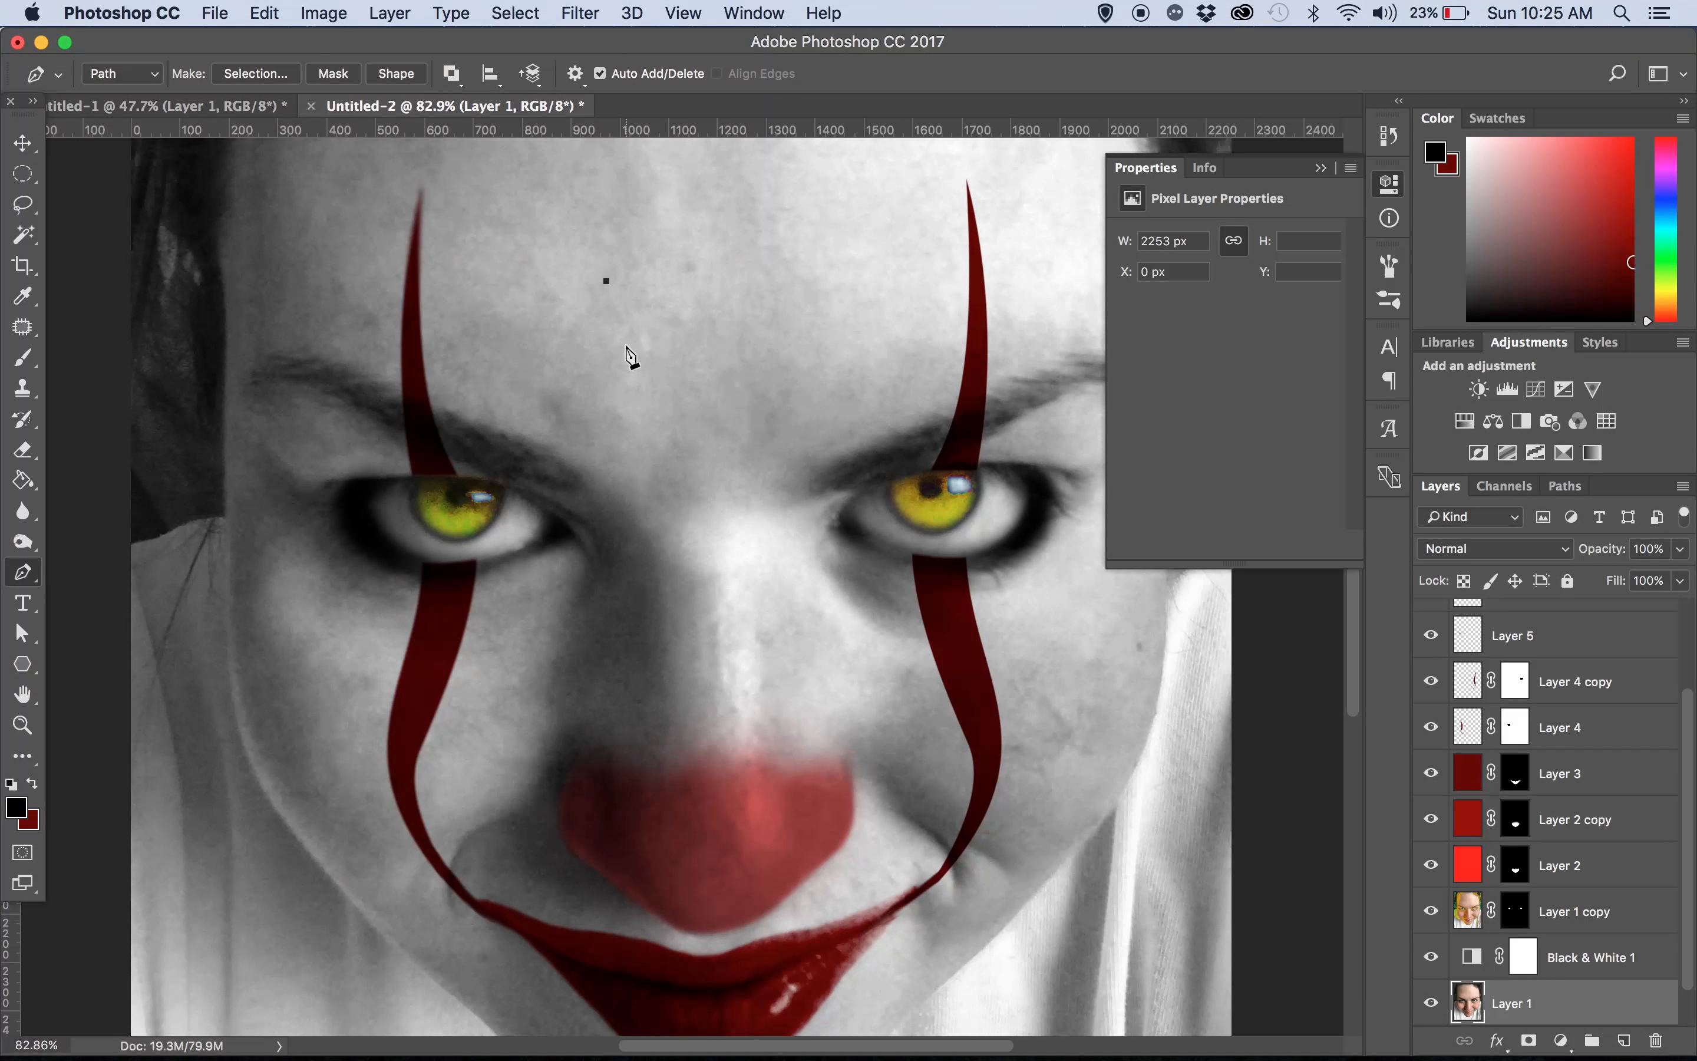
left_click_drag(588, 483, 516, 589)
left_click_drag(557, 272, 535, 162)
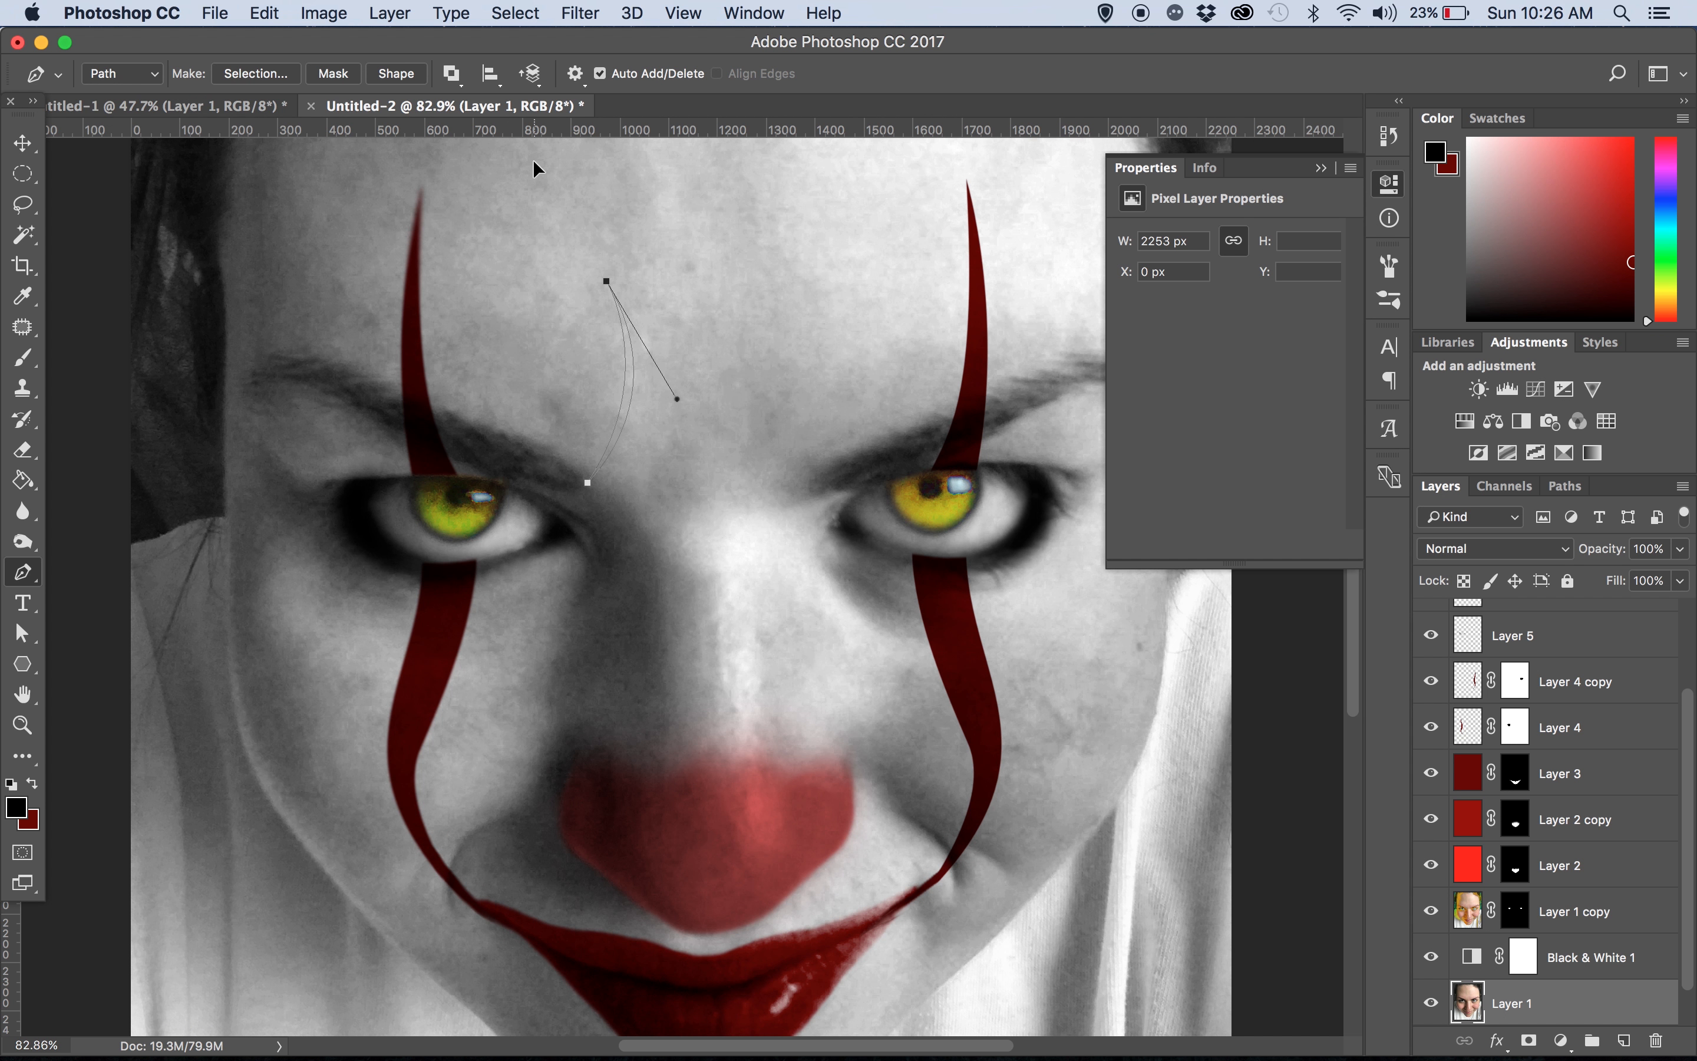
Convert the forehead crescent path into a selection with a 0.2-pixel feather radius
right_click(629, 388)
left_click(768, 479)
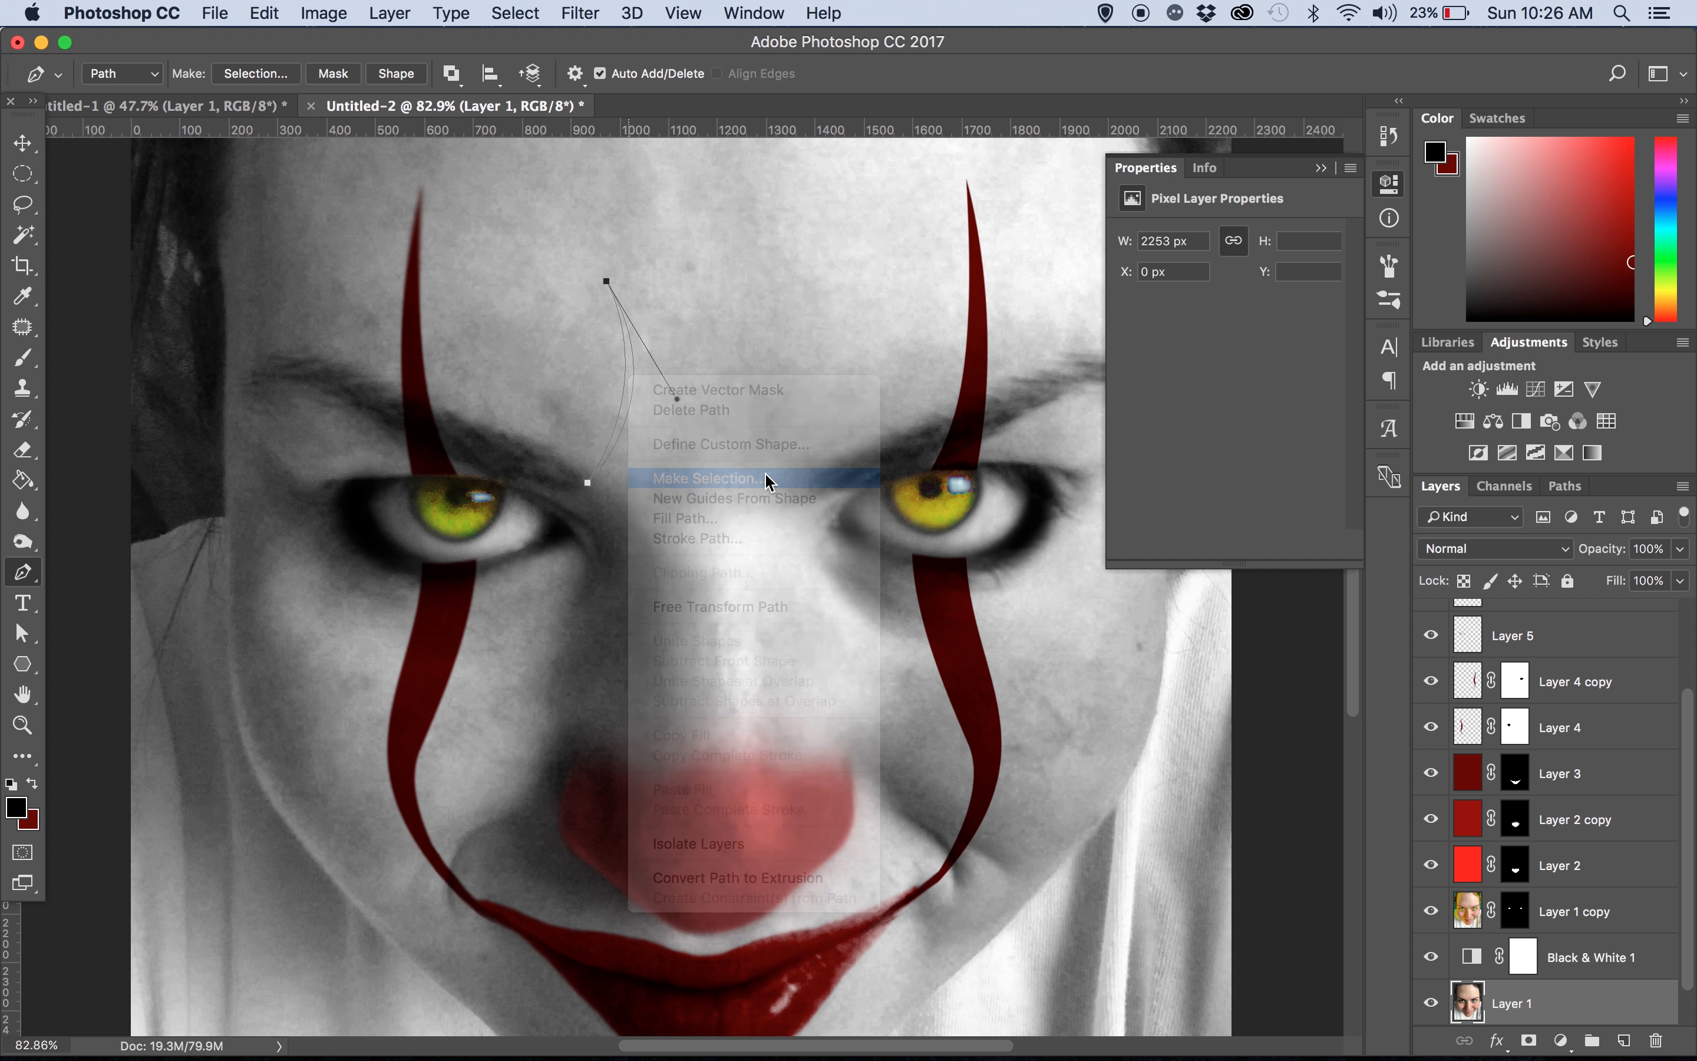
type("0.2")
key("Return")
Fill the crescent selection with black on a new layer above all others, deselect it, and shift the crescent slightly
key("alt+period")
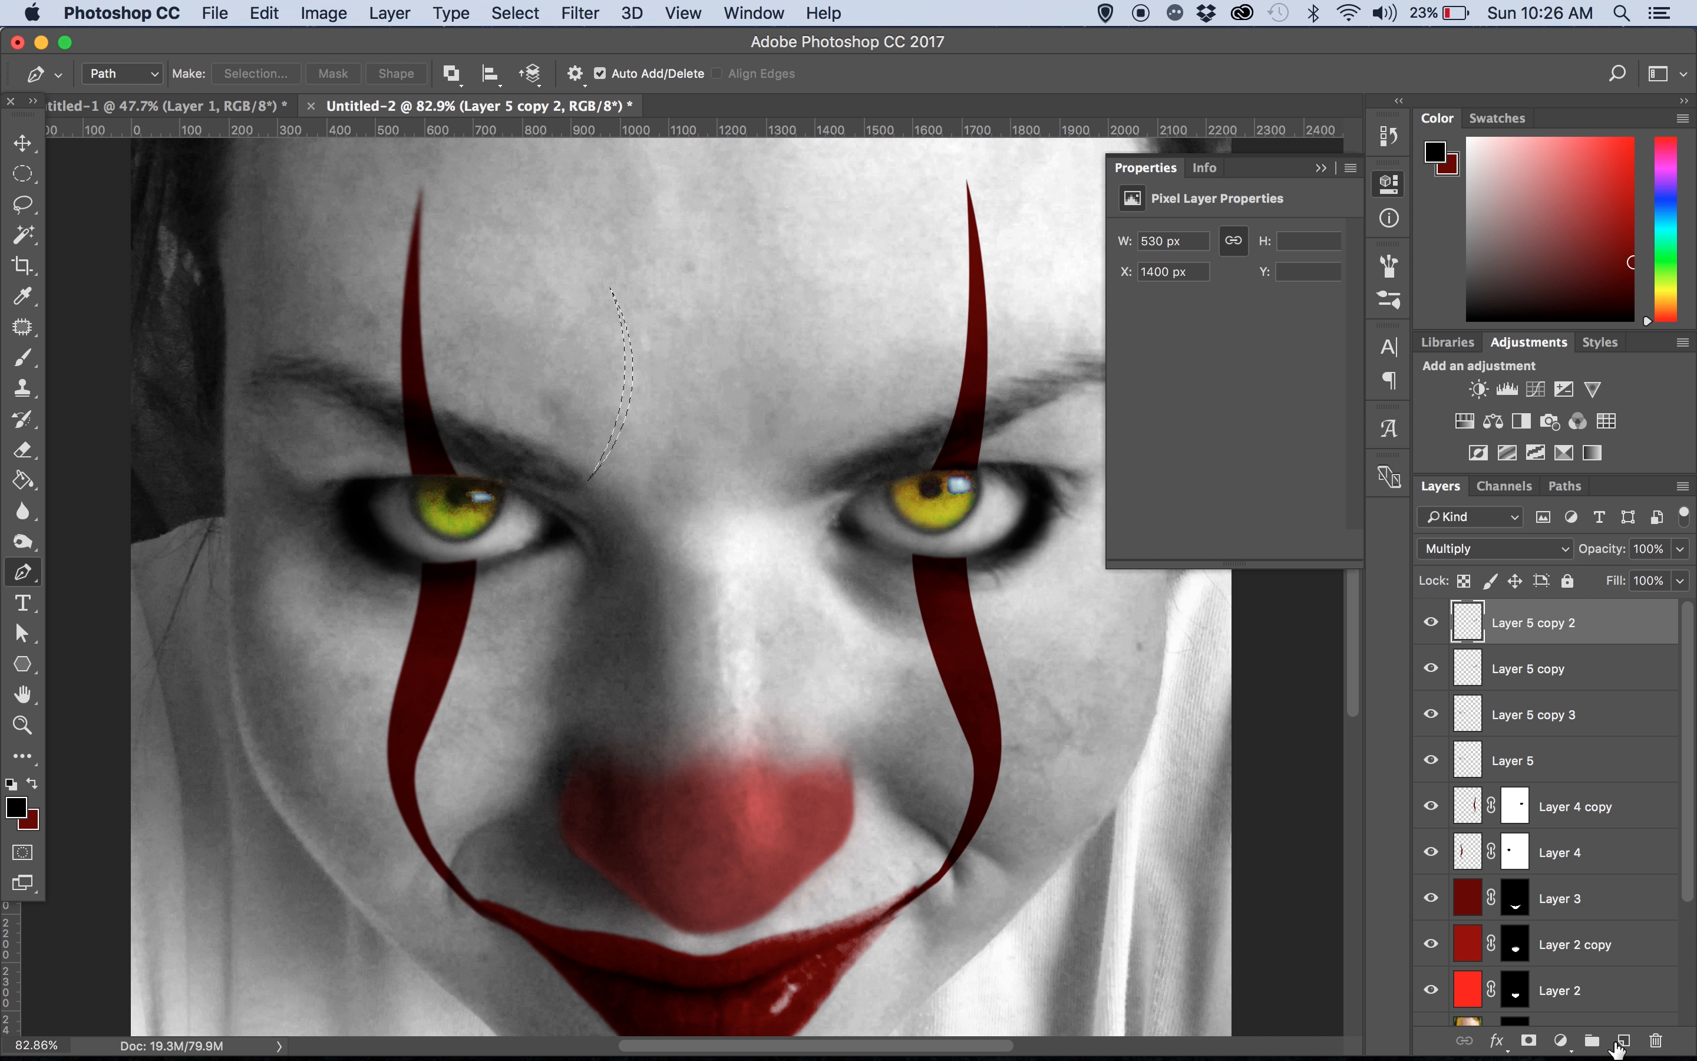
left_click(1623, 1040)
key("g")
left_click(622, 441)
key("super+d")
key("v")
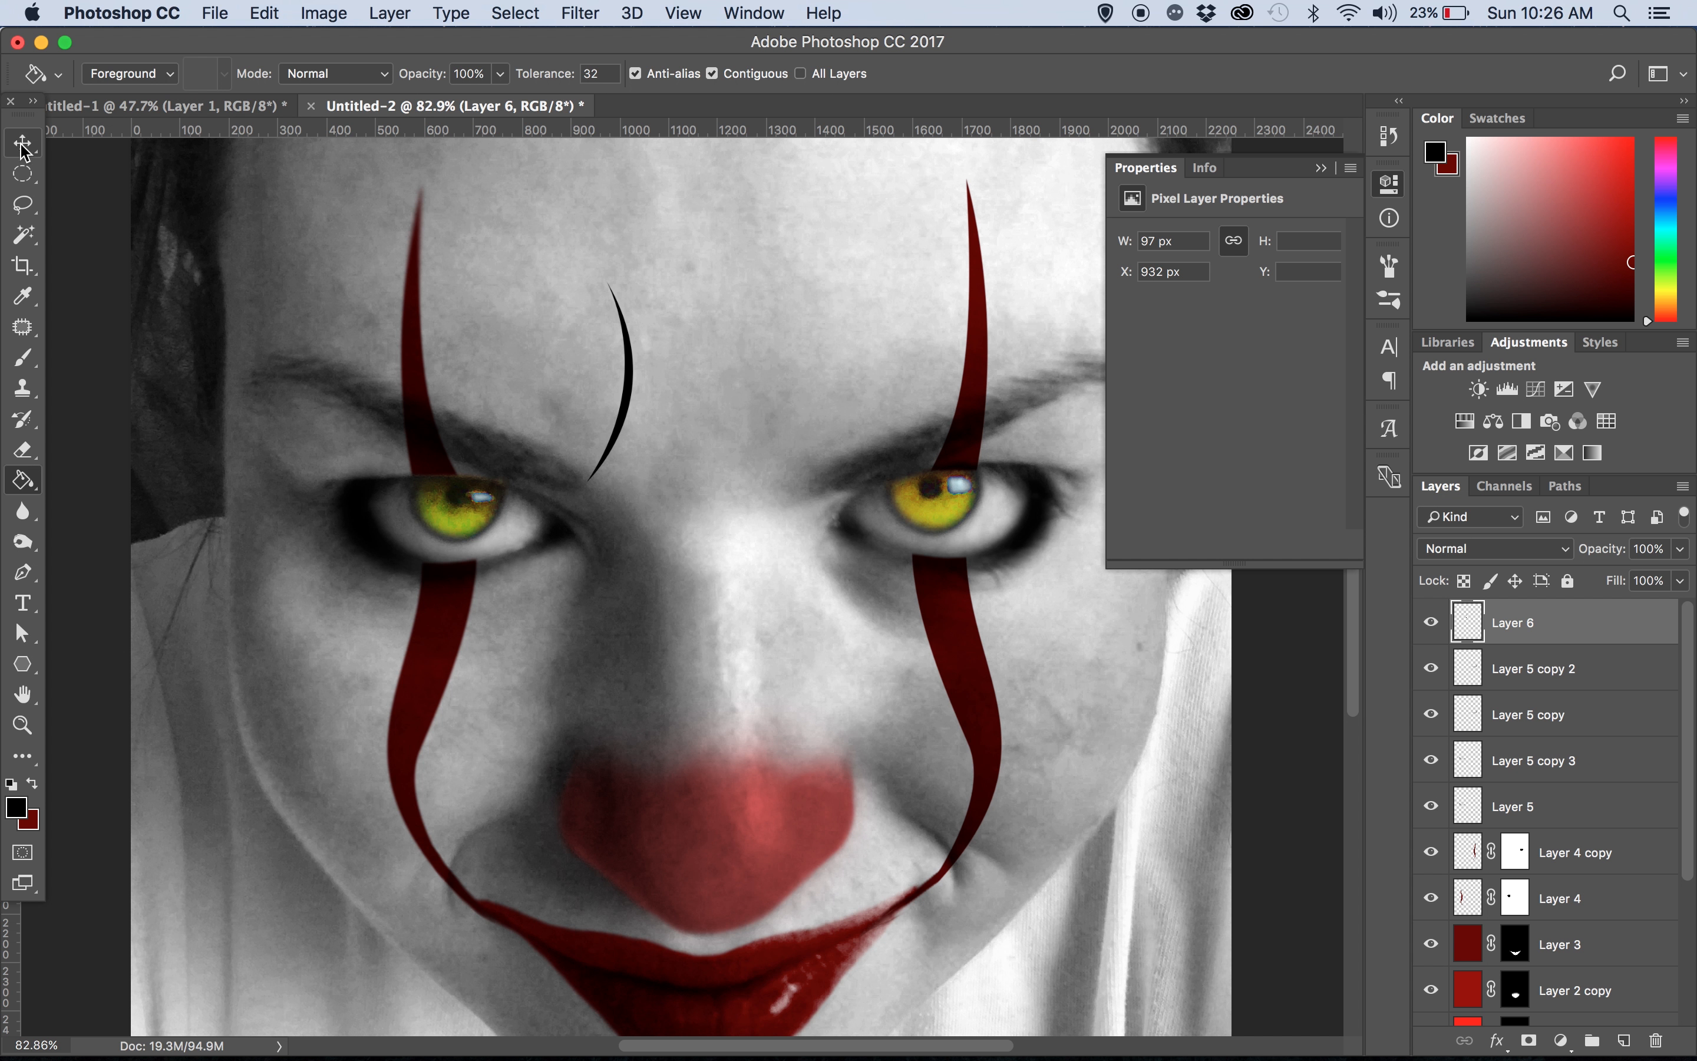
mouse_move(623, 336)
left_mouse_down()
mouse_move(644, 345)
mouse_move(630, 345)
left_mouse_up()
Lower Layer 6's fill opacity to 20%, enable its Bevel & Emboss effect, and reduce the bevel's softening
double_click(1613, 623)
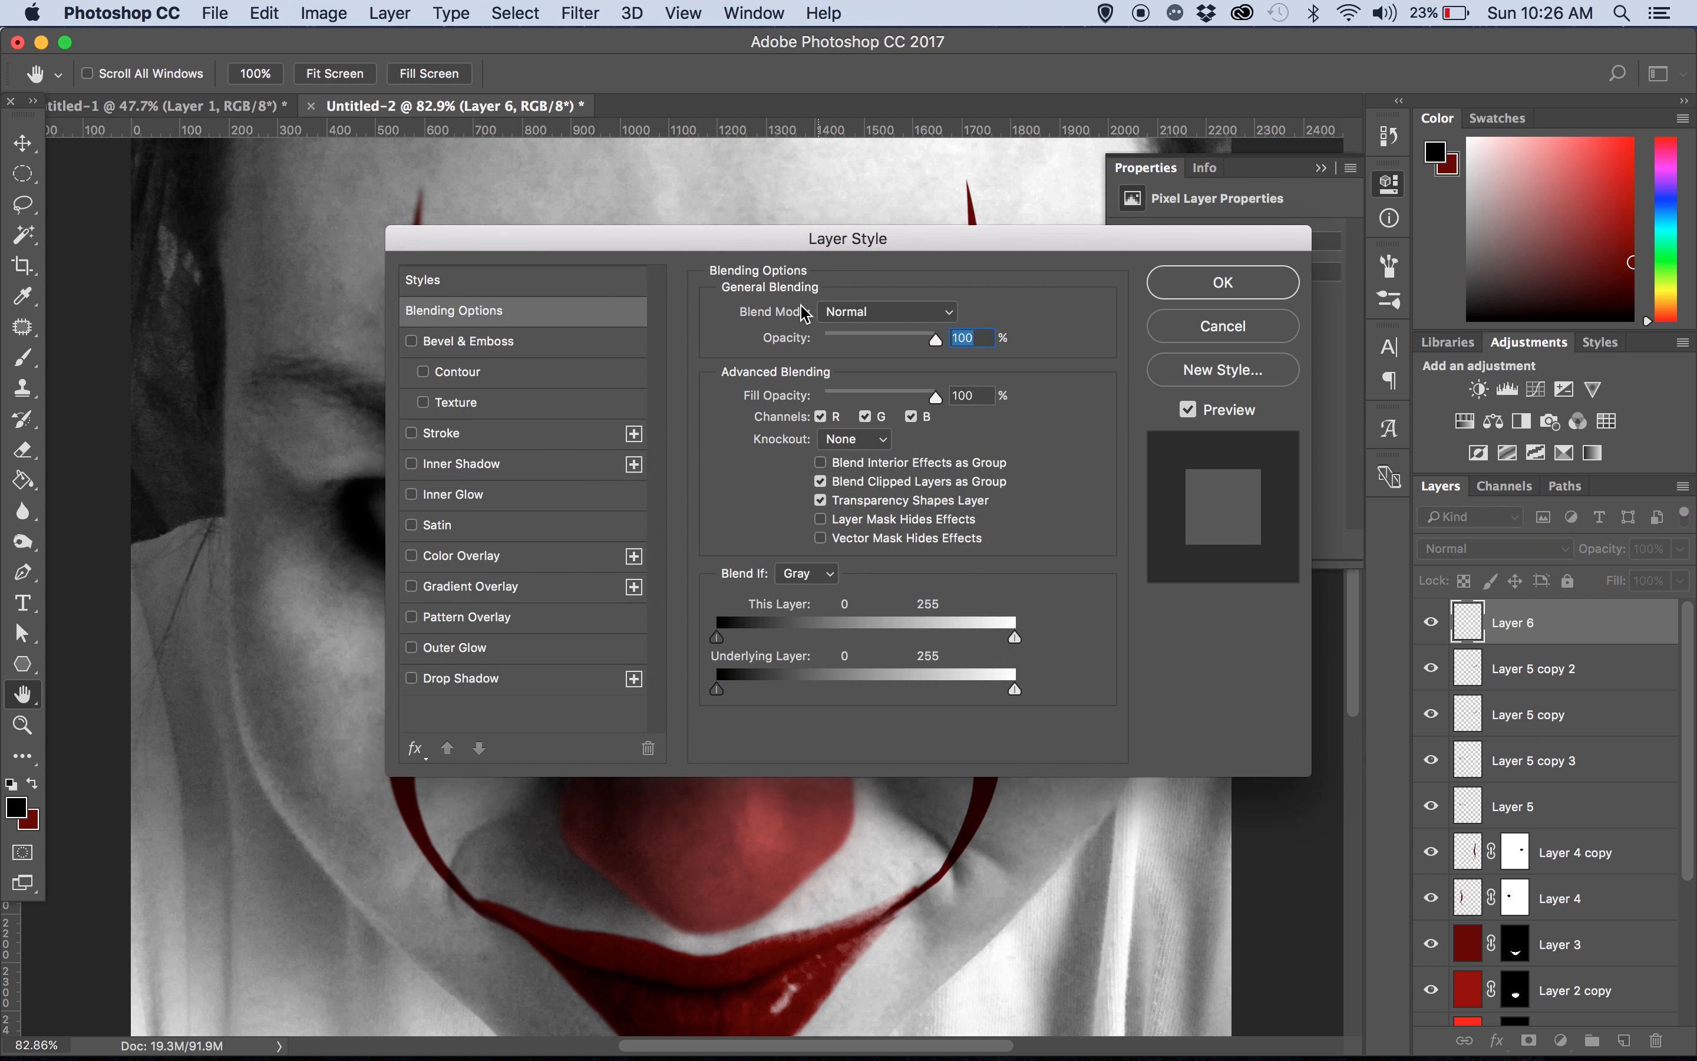
left_click_drag(856, 235, 1294, 131)
left_click_drag(1382, 289, 1296, 310)
left_click(857, 233)
left_click(884, 233)
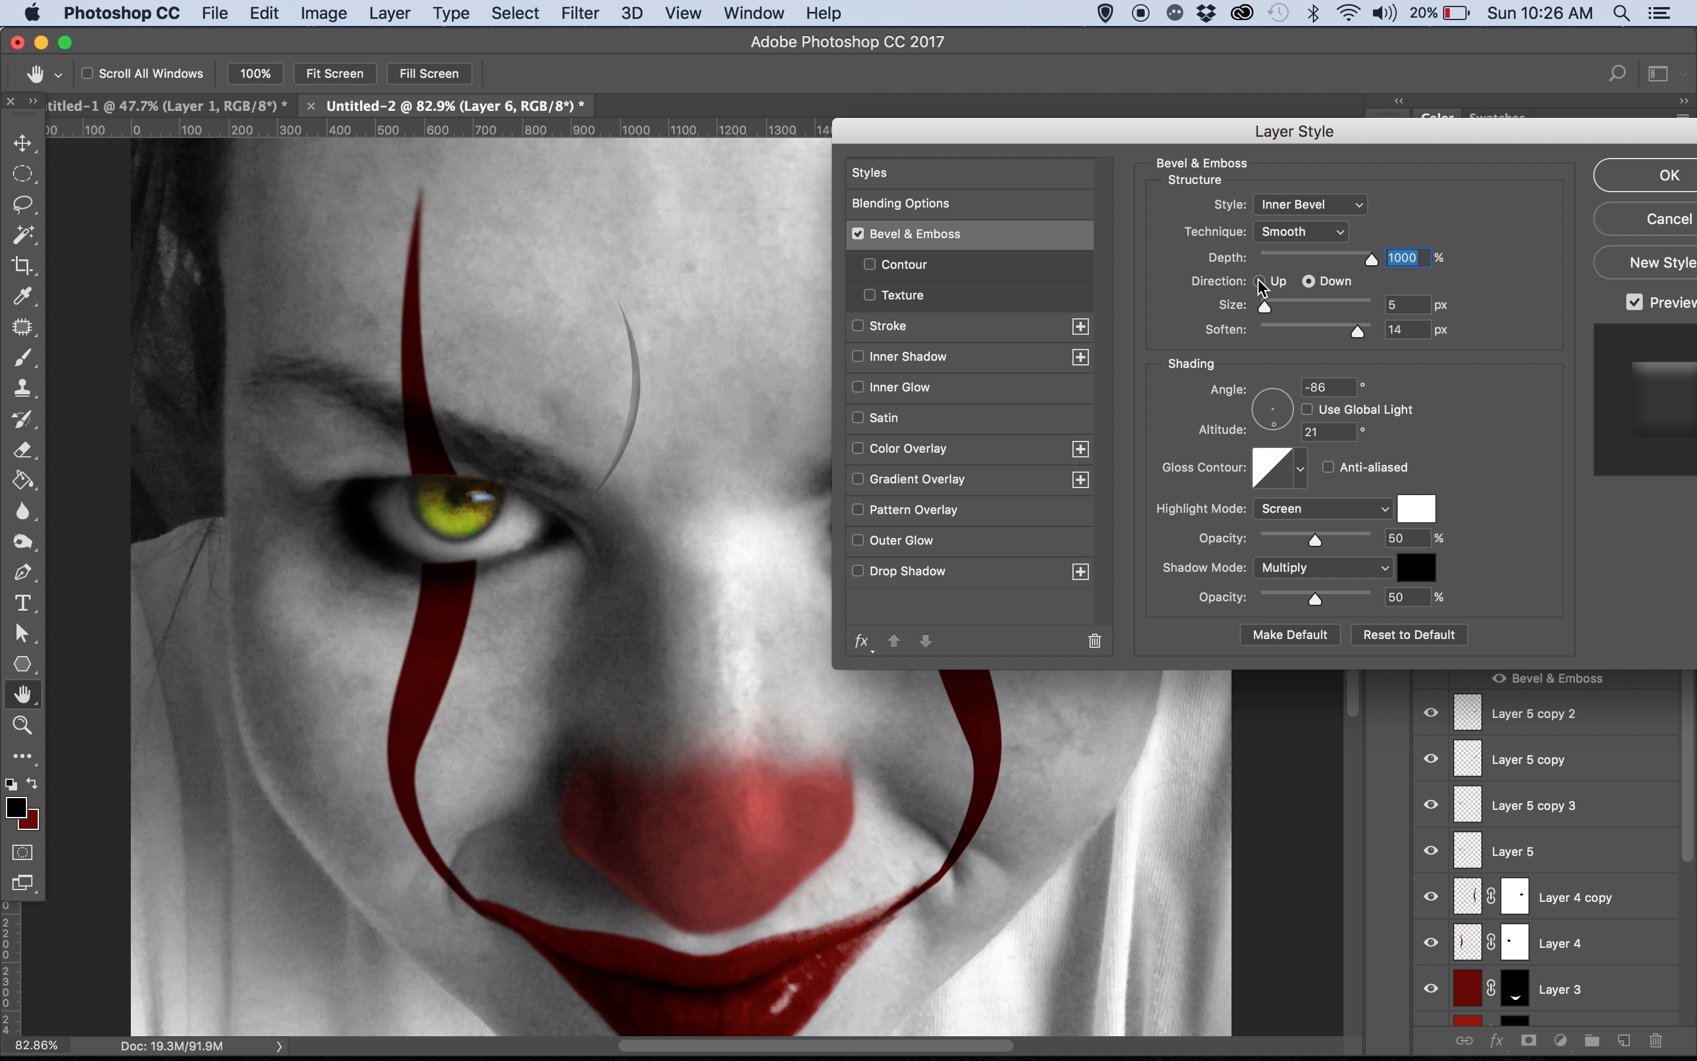
left_click_drag(1357, 330, 1311, 328)
Blend Layer 6 with Multiply at 0% fill opacity, and set its bevel size to 8 px and soften to 5 px
left_click(930, 203)
left_click(1311, 204)
left_click(1298, 271)
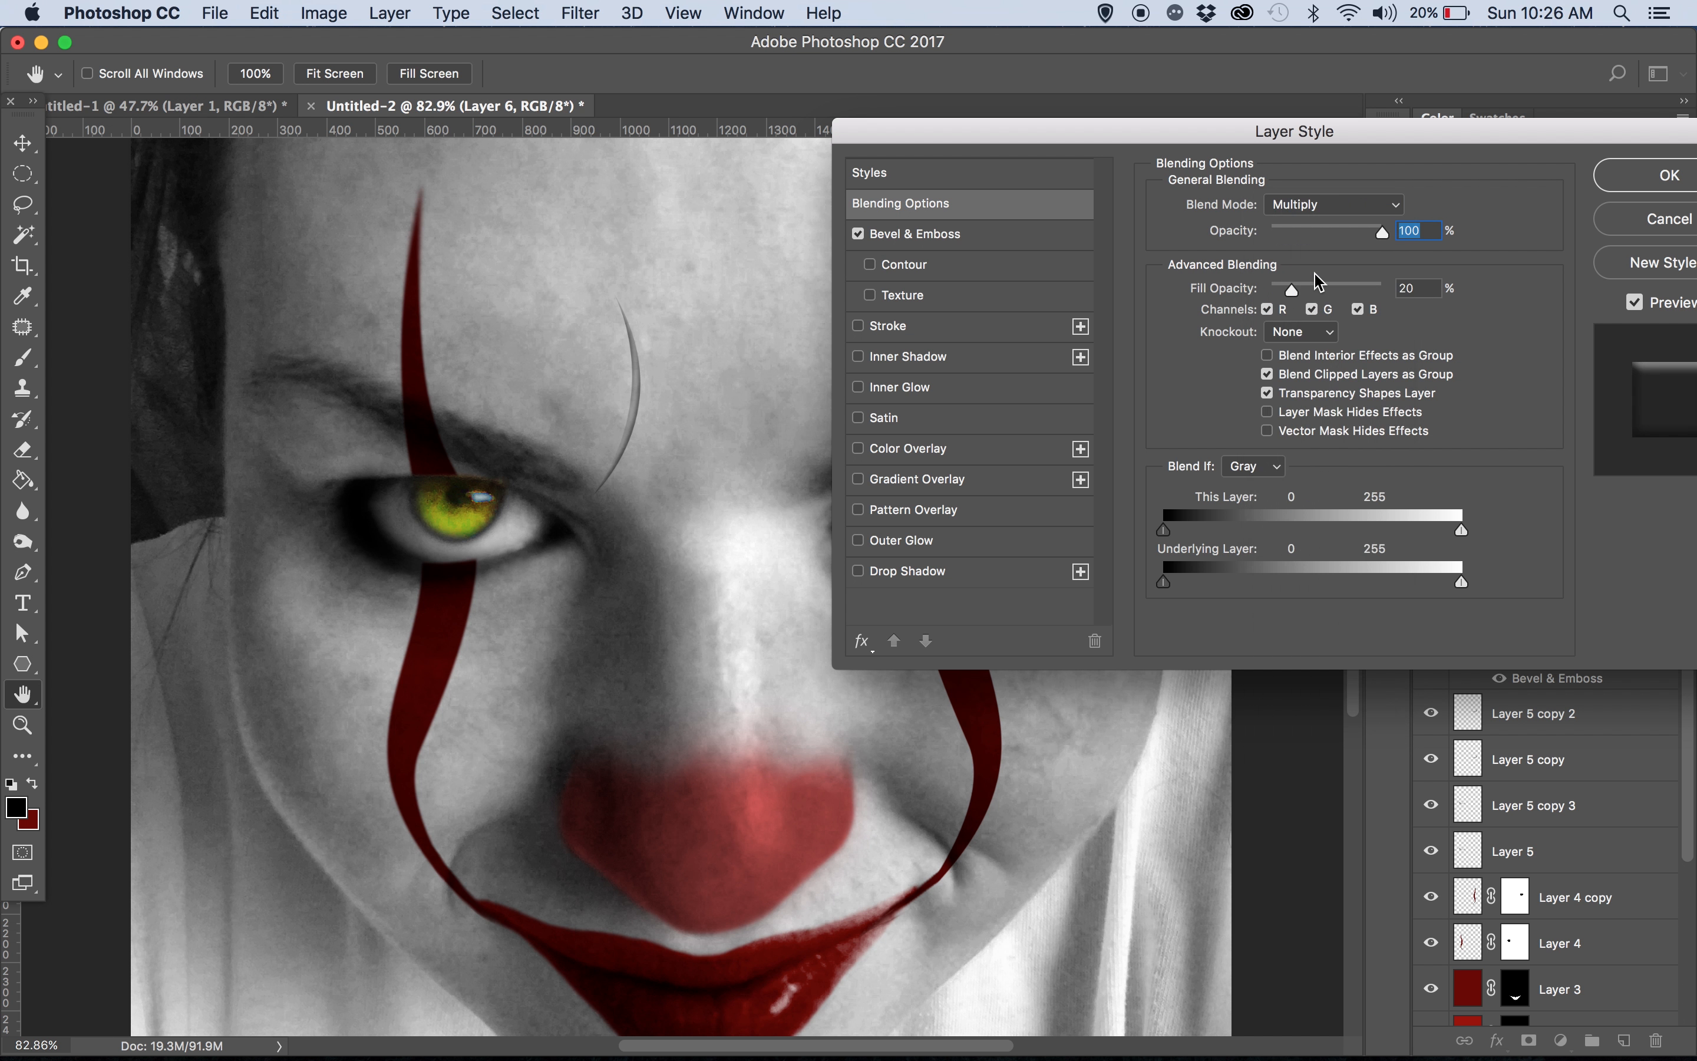
left_click(1311, 203)
left_click(1298, 387)
left_click(1311, 203)
scroll(1326, 85, "up", 2)
left_click(1311, 51)
left_click_drag(1314, 337, 1268, 307)
left_click(925, 203)
left_click(928, 231)
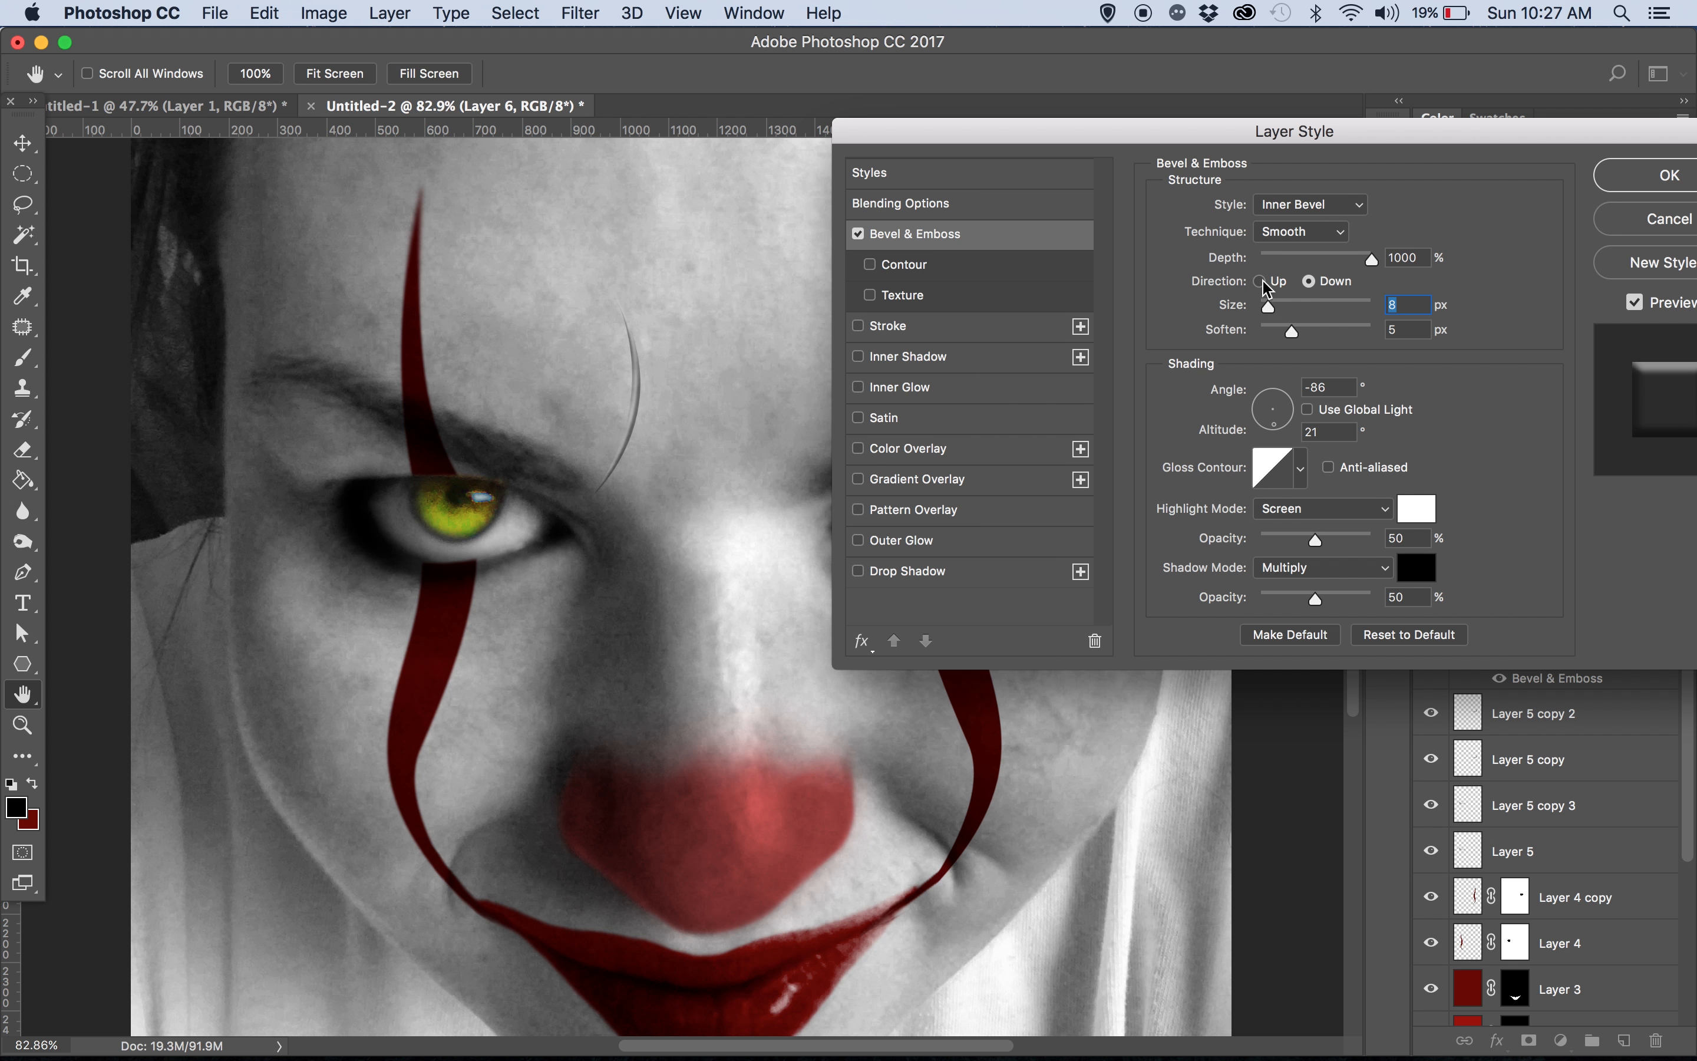
Try other Bevel & Emboss styles on the crescent, including Stroke Emboss, and return to Inner Bevel
left_click(1309, 204)
left_click(1287, 221)
left_click(1309, 204)
left_click(1305, 185)
left_click(1306, 204)
left_click(1307, 257)
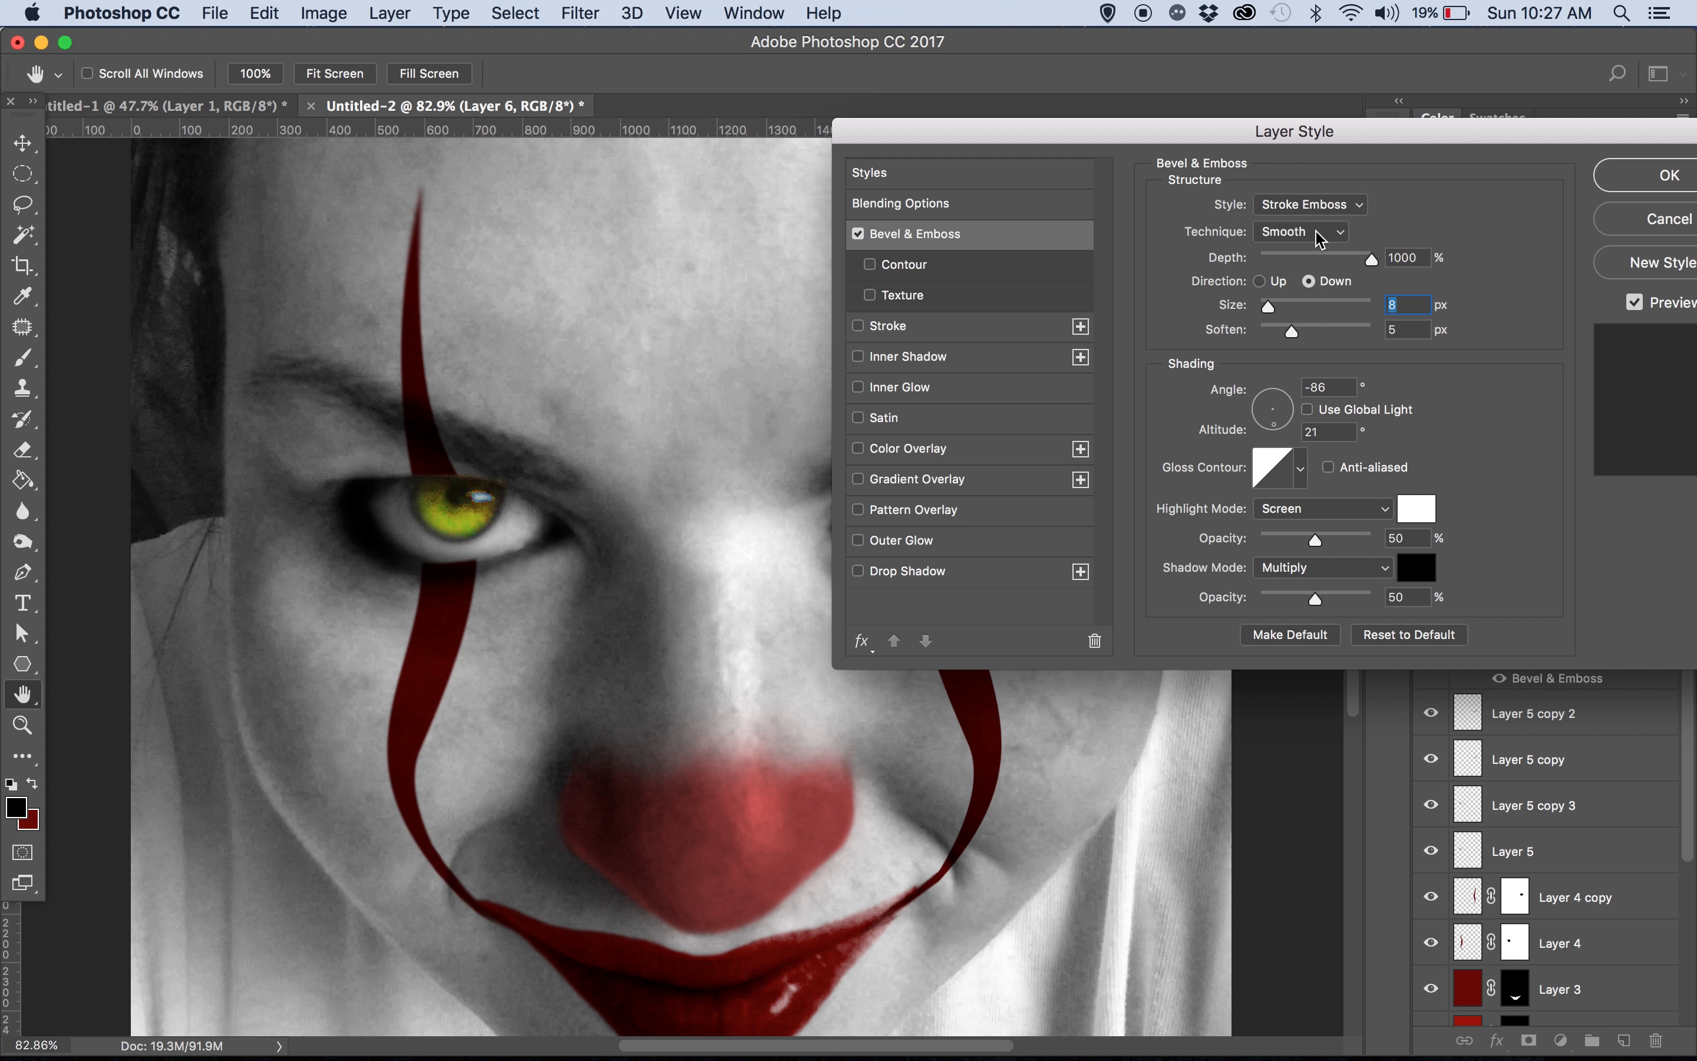
left_click(1313, 206)
left_click(1302, 186)
left_click(1318, 204)
left_click(1306, 168)
Re-aim the bevel's light, set its highlight to Overlay at 29% and shadow opacity to 21%, and accept the layer style
left_click(1286, 430)
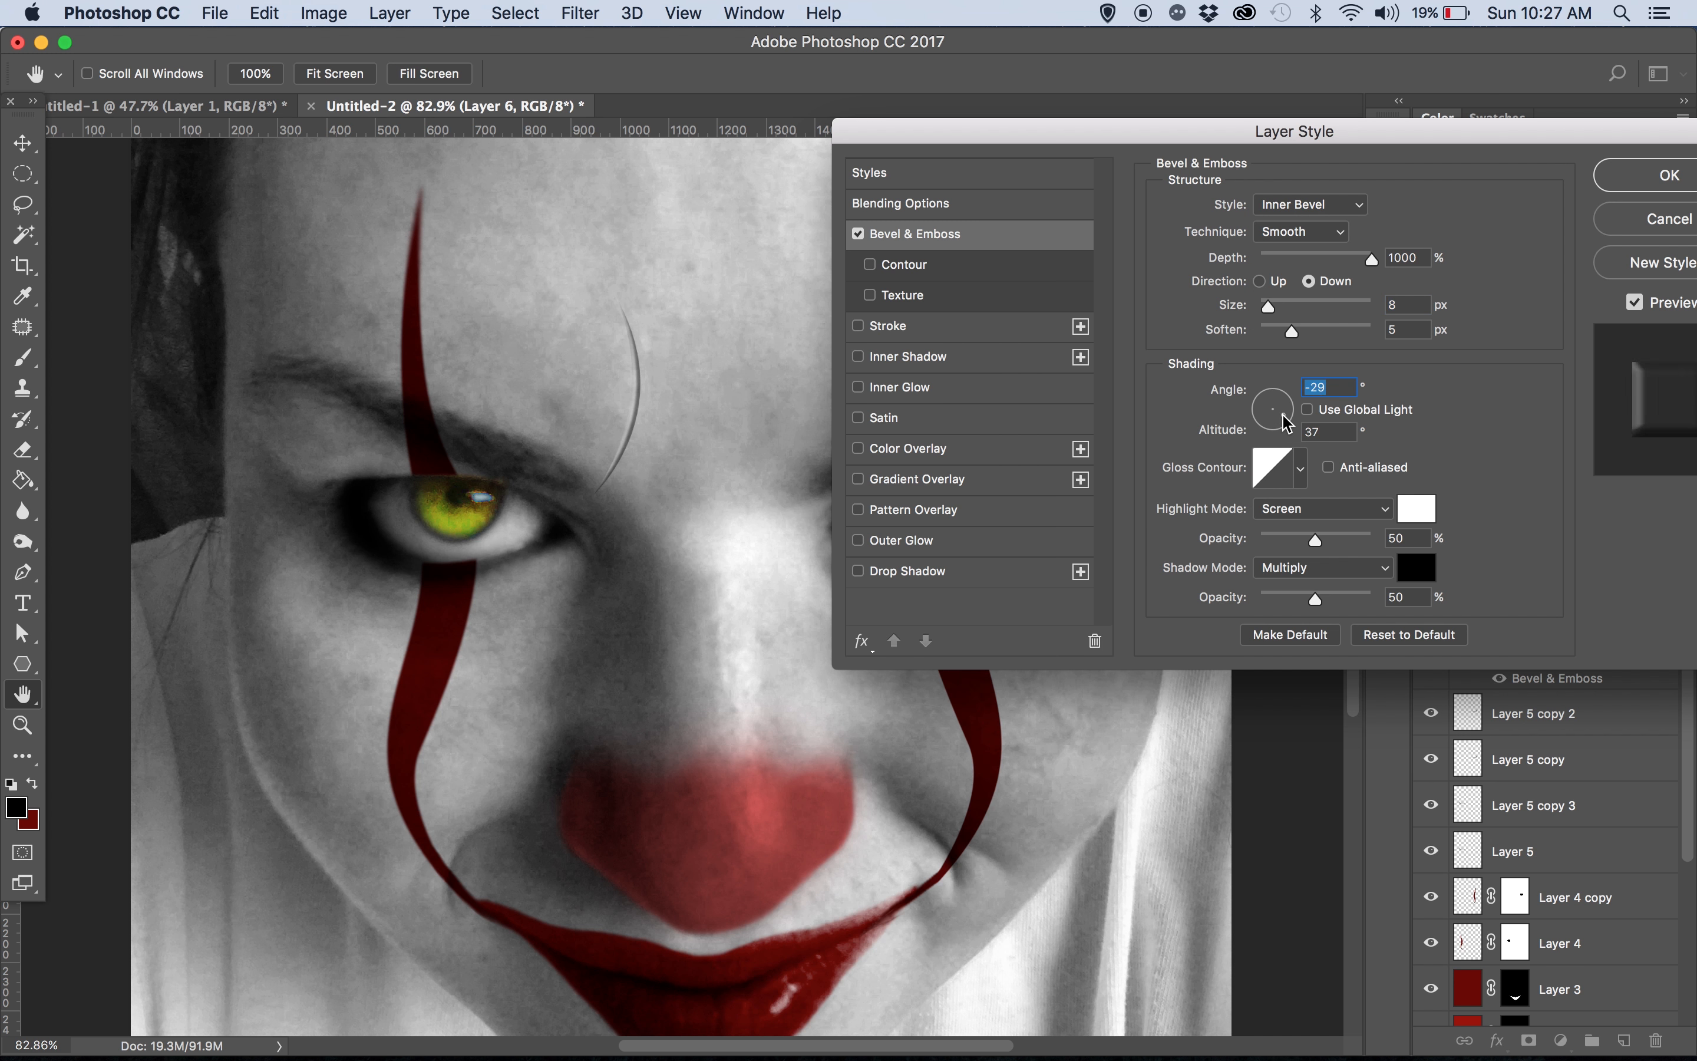
left_click_drag(1314, 539, 1277, 539)
left_click_drag(1315, 597, 1291, 539)
left_click(1290, 508)
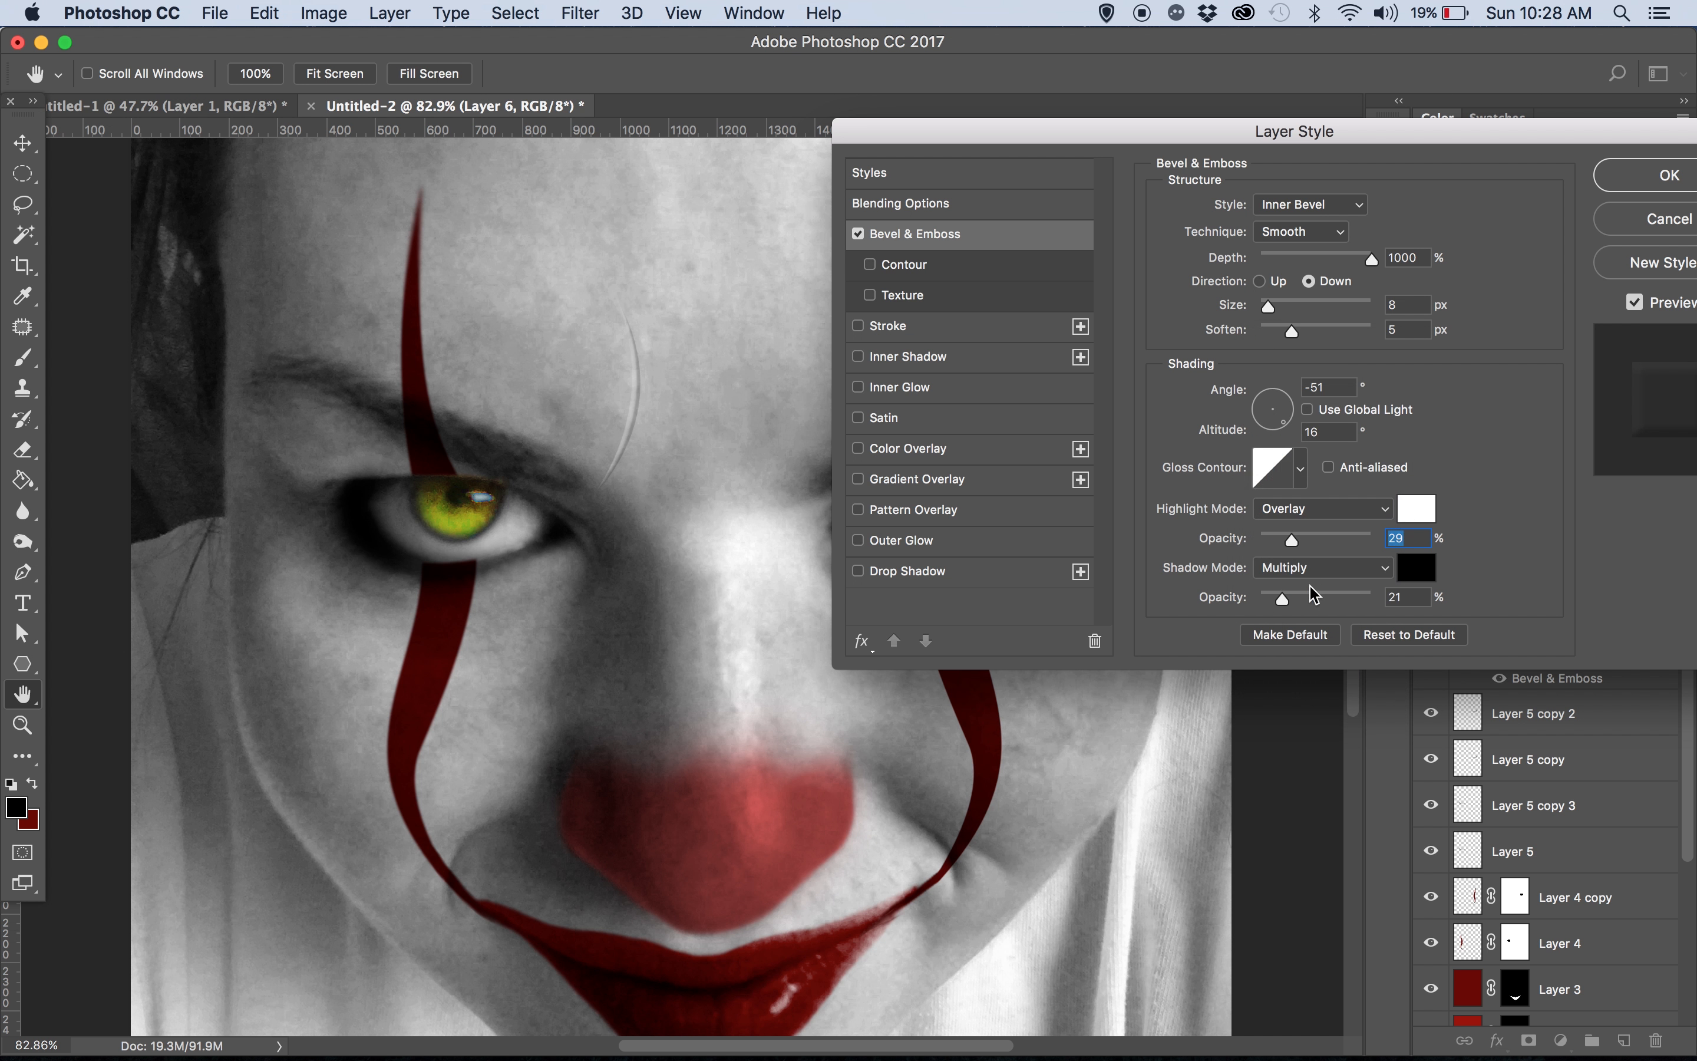
left_click(1287, 424)
left_click(1645, 182)
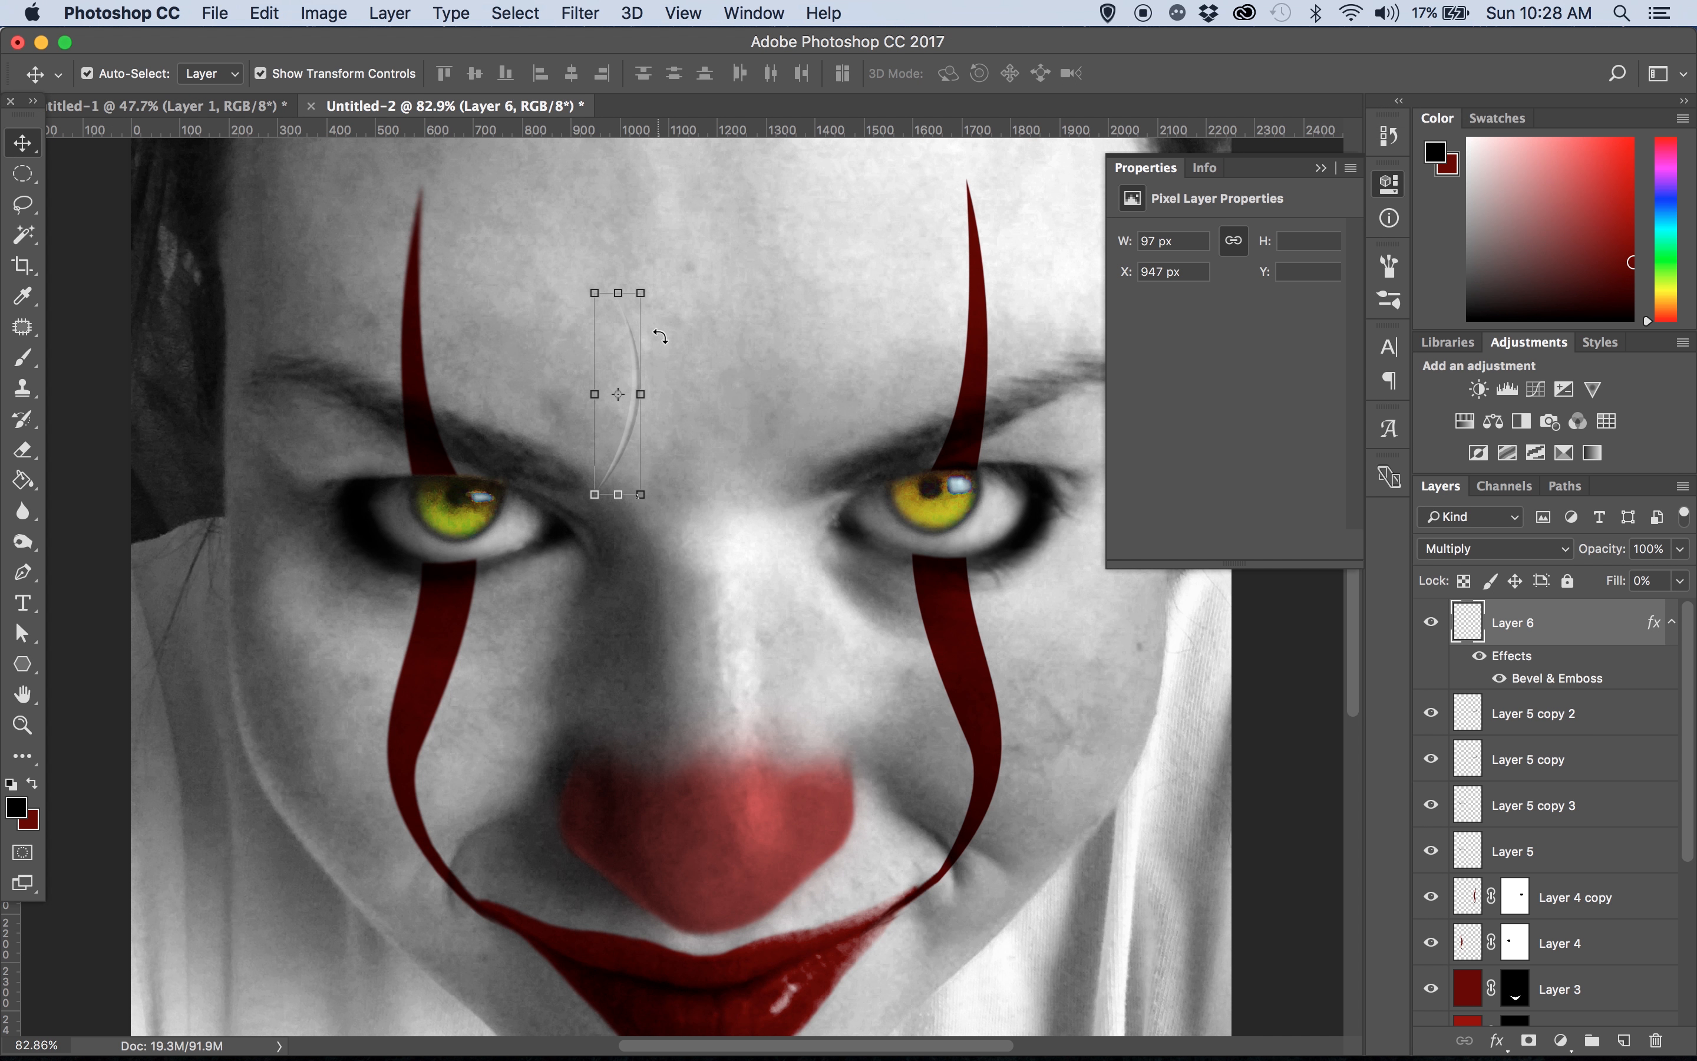
Duplicate the forehead crescent, rotate the copy about 172° above the right-hand eyebrow, and move the original closer to the forehead's centre
left_click_drag(636, 360, 691, 546)
key("ctrl+t")
left_click_drag(694, 379, 765, 355)
key("ctrl+Up")
left_click(911, 477)
mouse_move(788, 291)
left_mouse_down()
mouse_move(806, 261)
mouse_move(776, 273)
mouse_move(796, 295)
left_mouse_up()
key("Return")
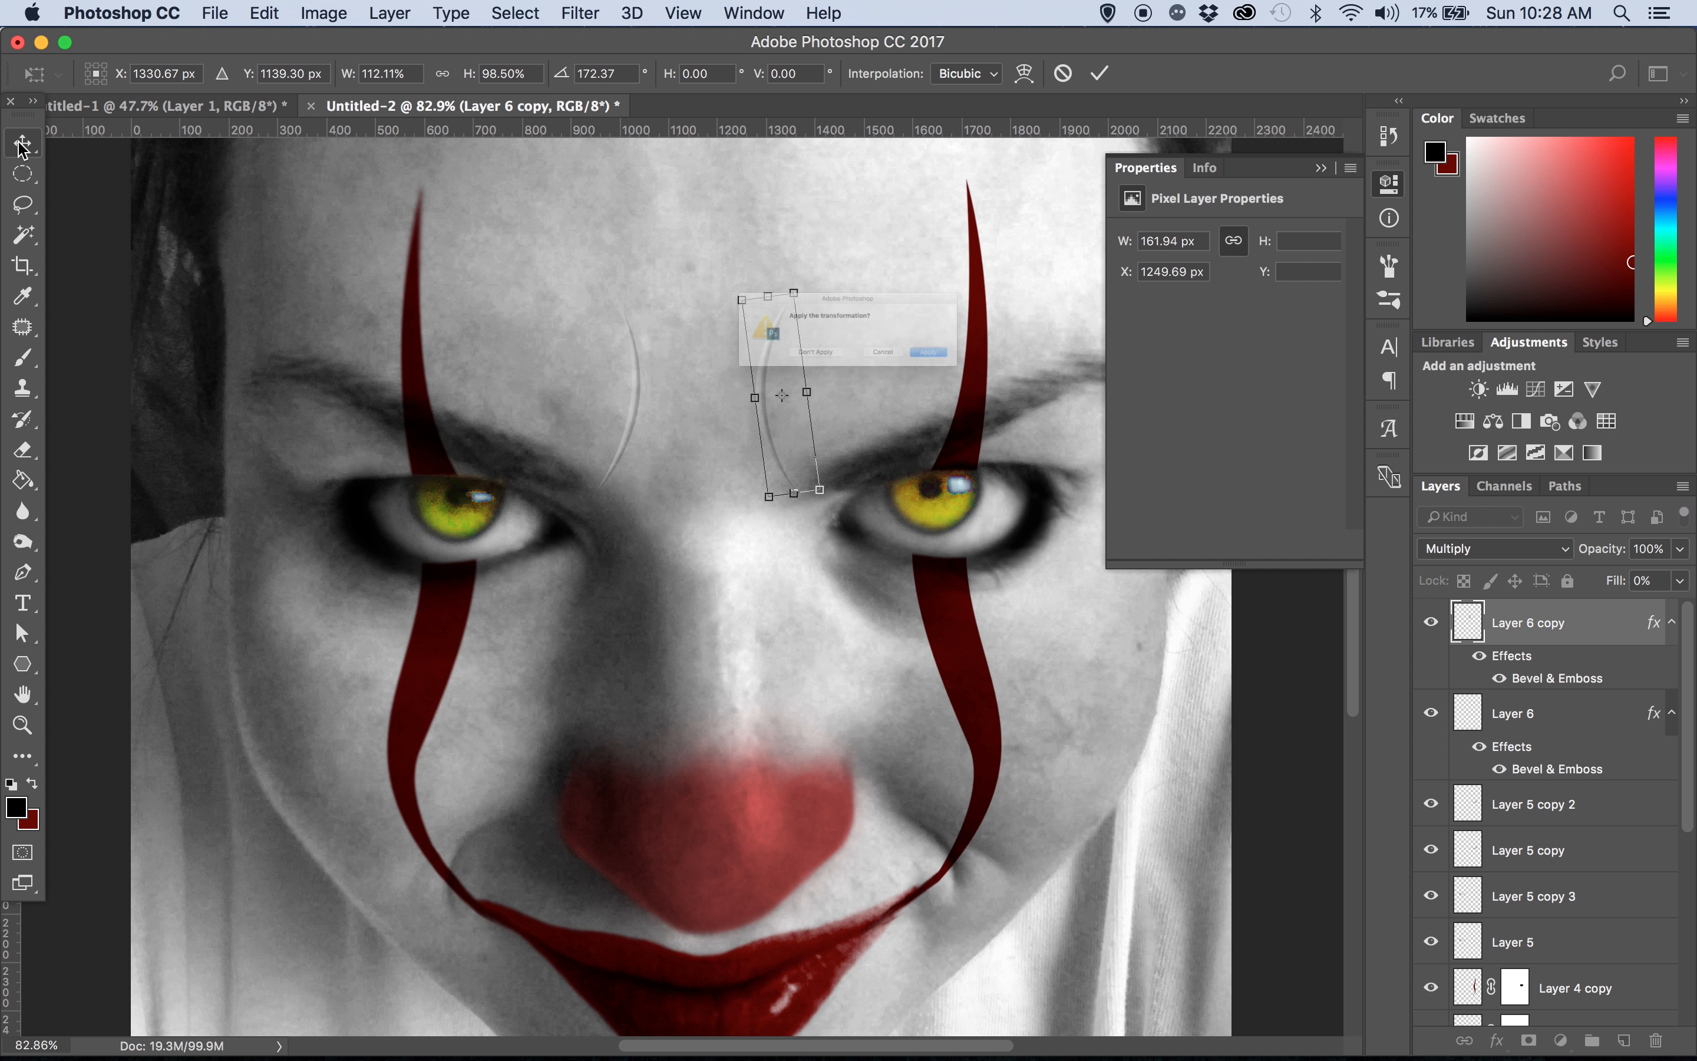
left_click_drag(637, 410, 660, 409)
left_click(782, 404)
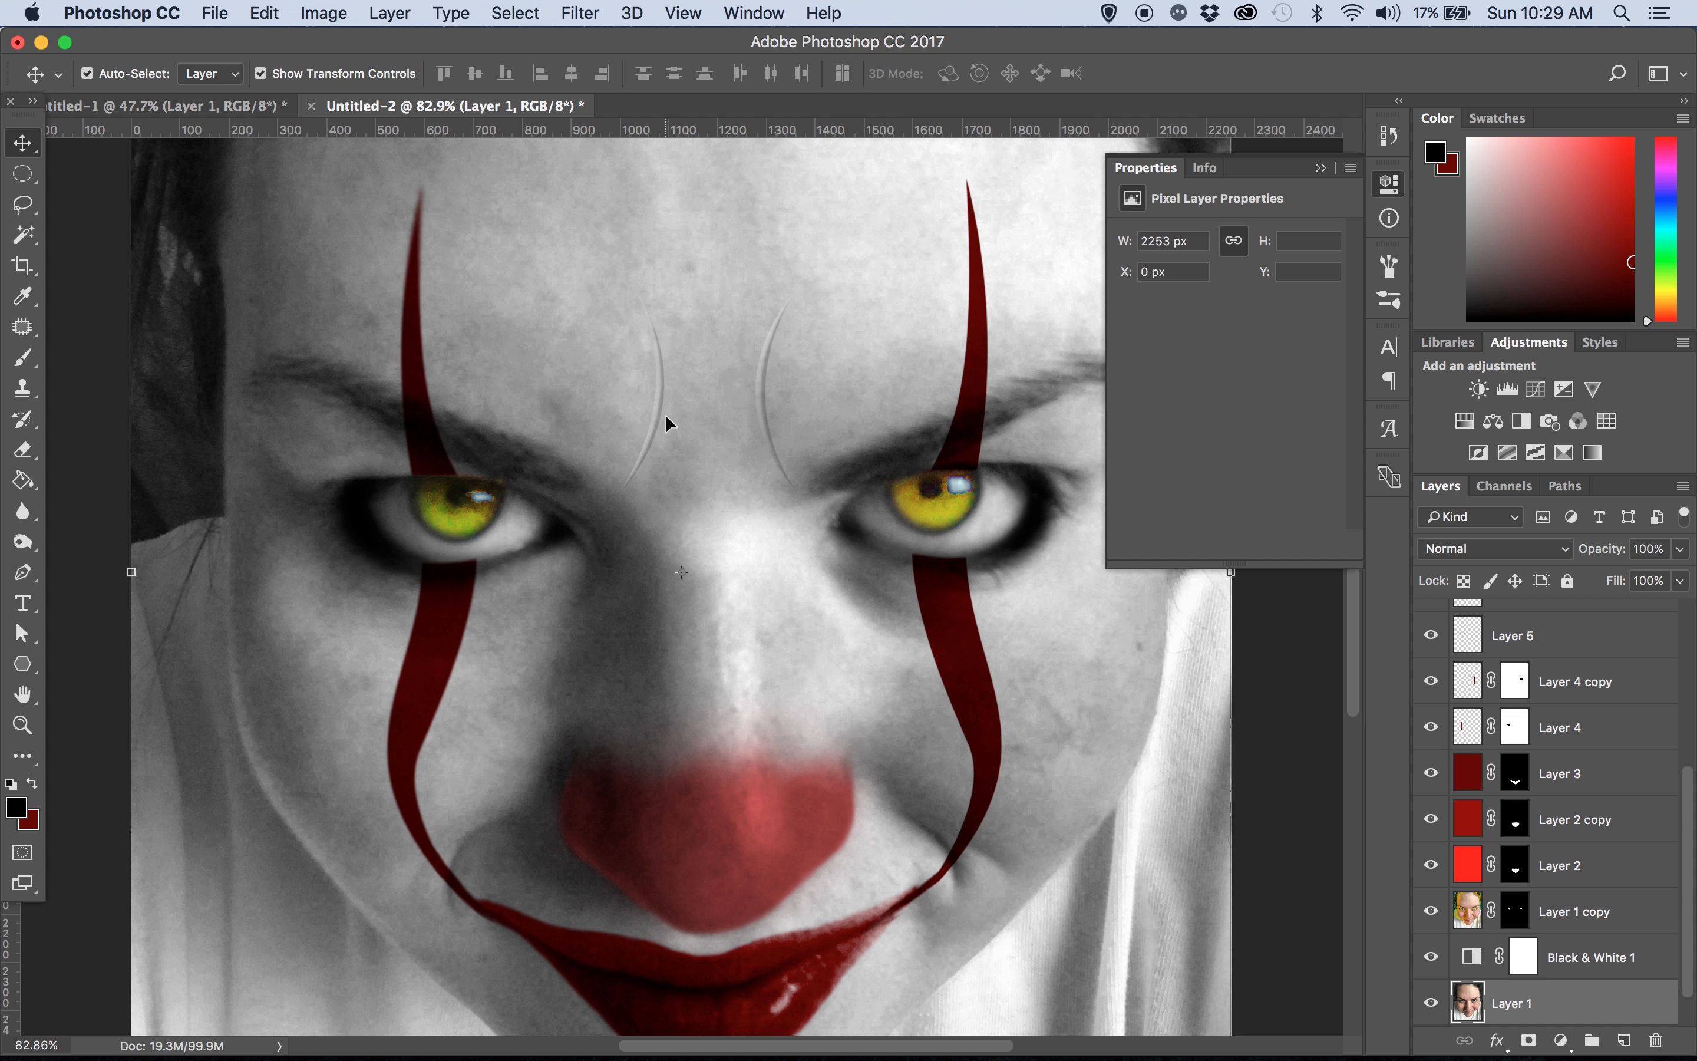
Apply a Gaussian Blur with a 3.8-pixel radius to the left-hand forehead crescent on Layer 6
left_click(660, 409)
left_click(632, 13)
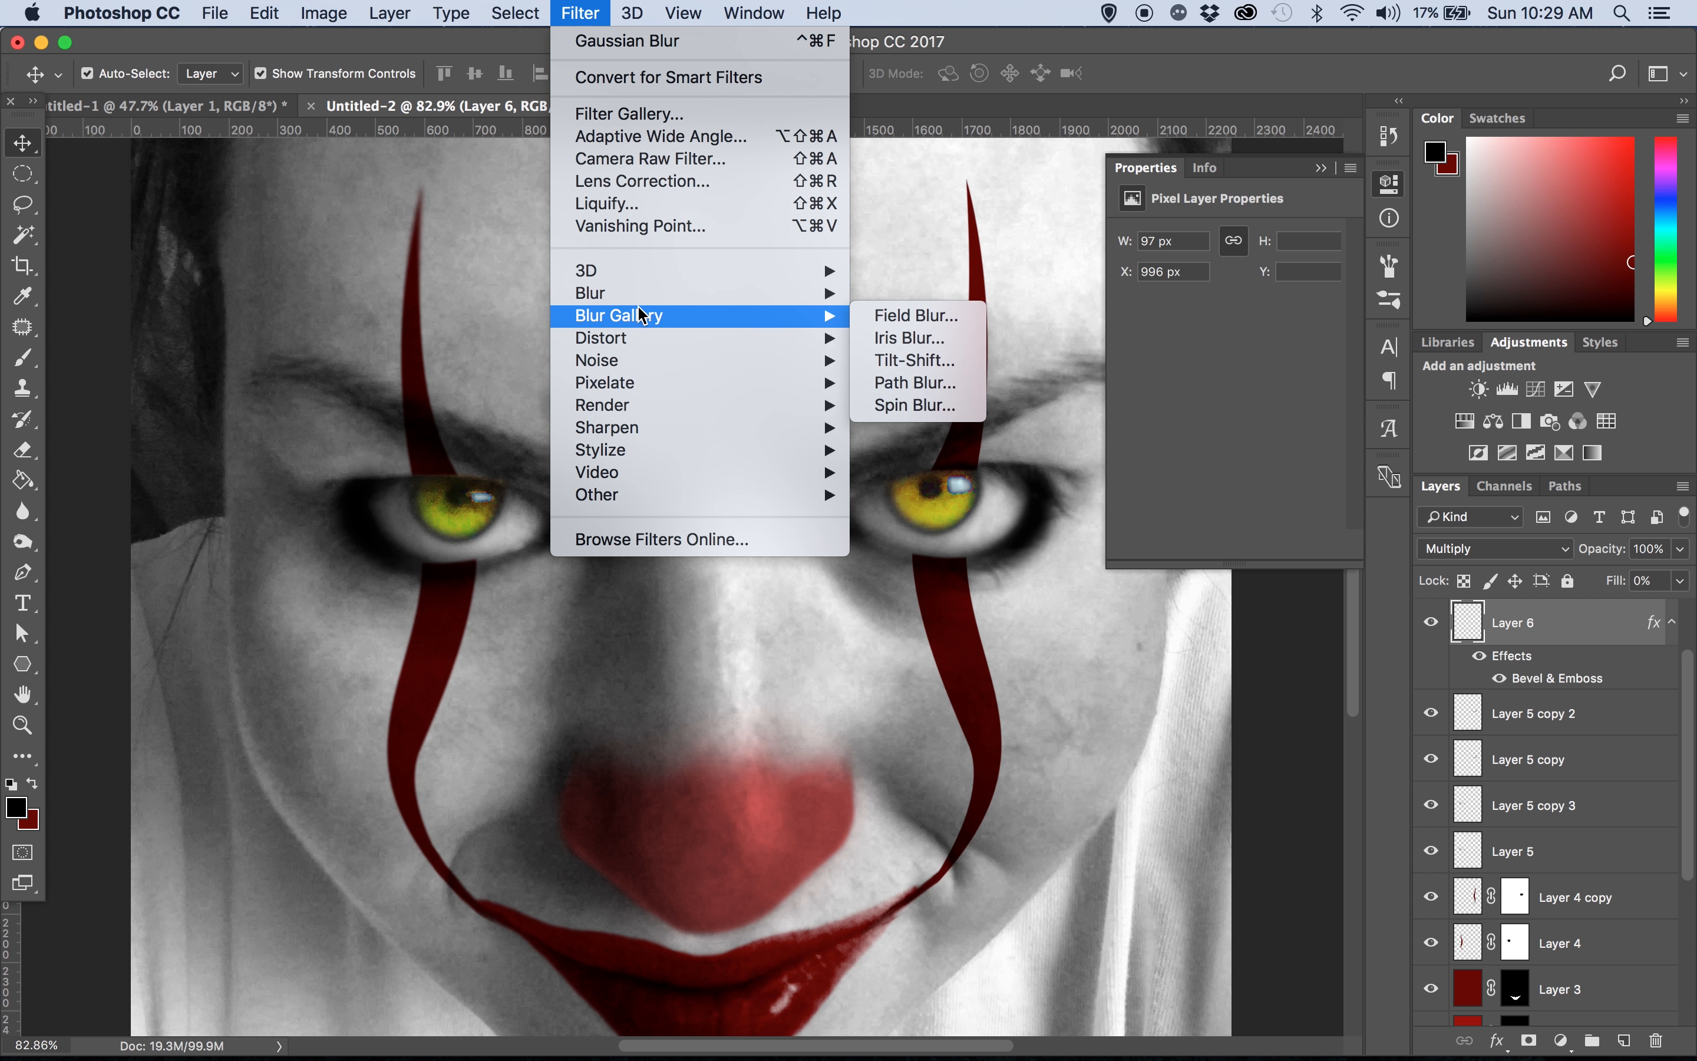
mouse_move(678, 290)
left_click(892, 379)
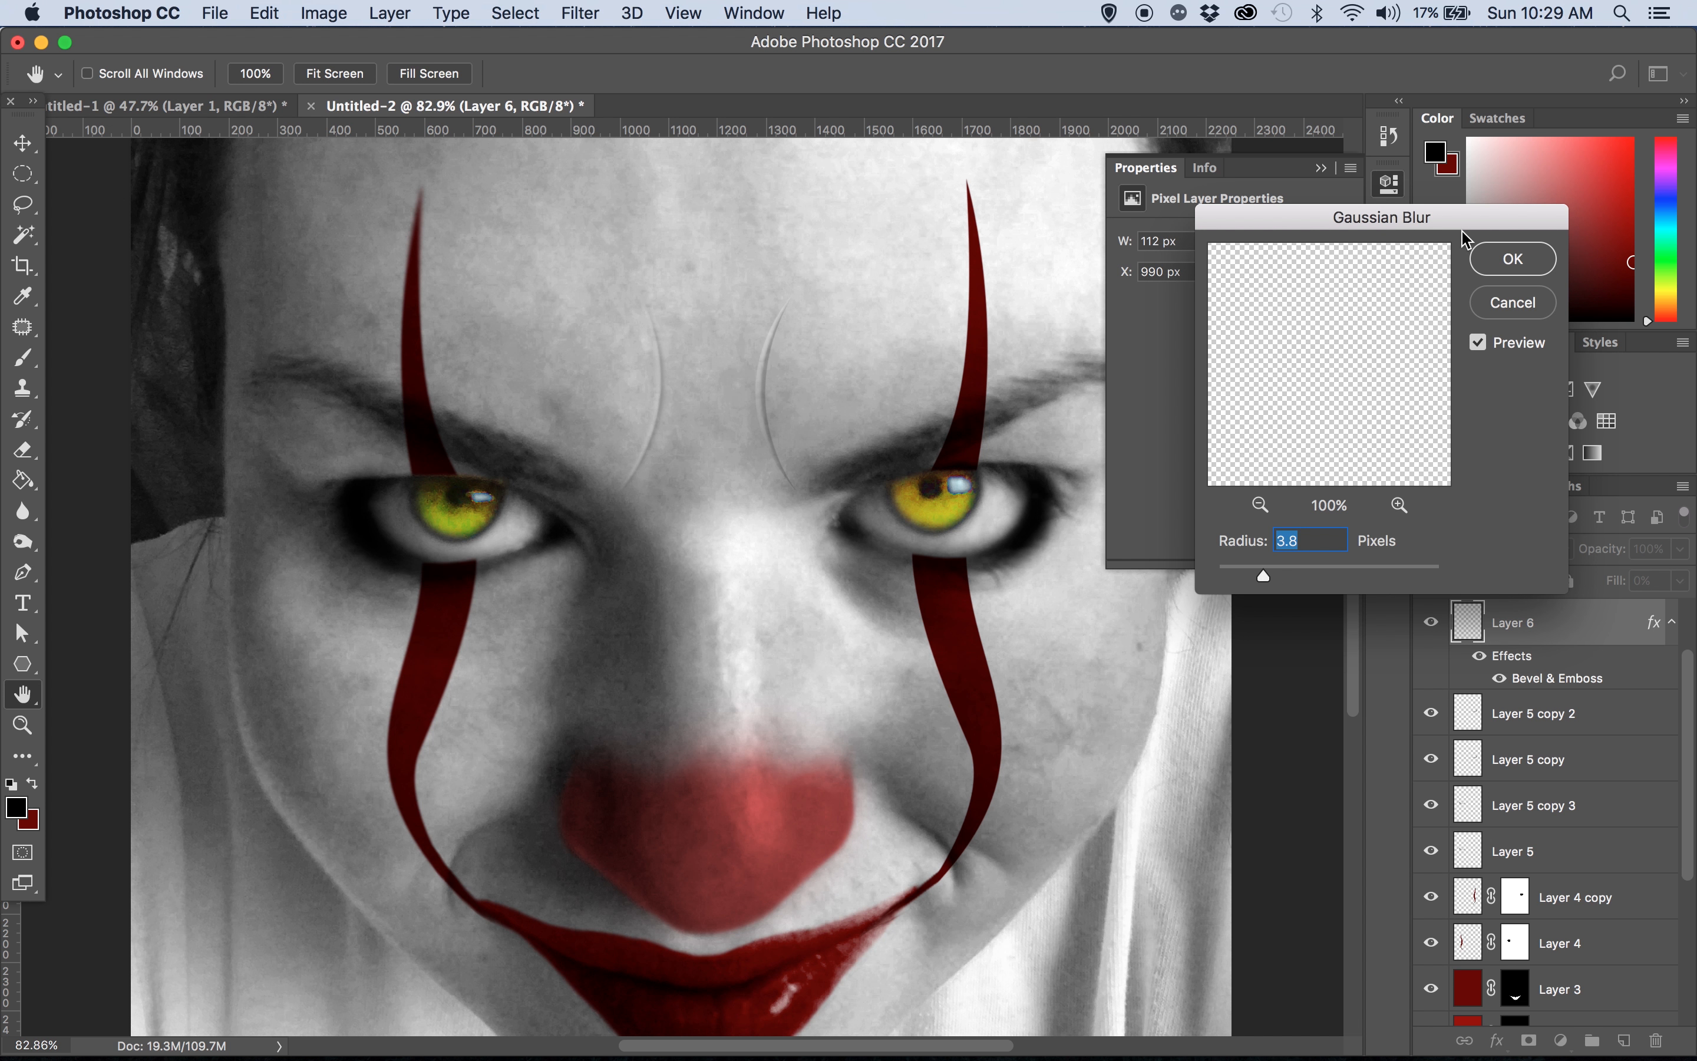
left_click(1513, 259)
Apply a Gaussian Blur with a 3.8-pixel radius to the right-hand forehead crescent on Layer 6 copy
left_click(761, 356)
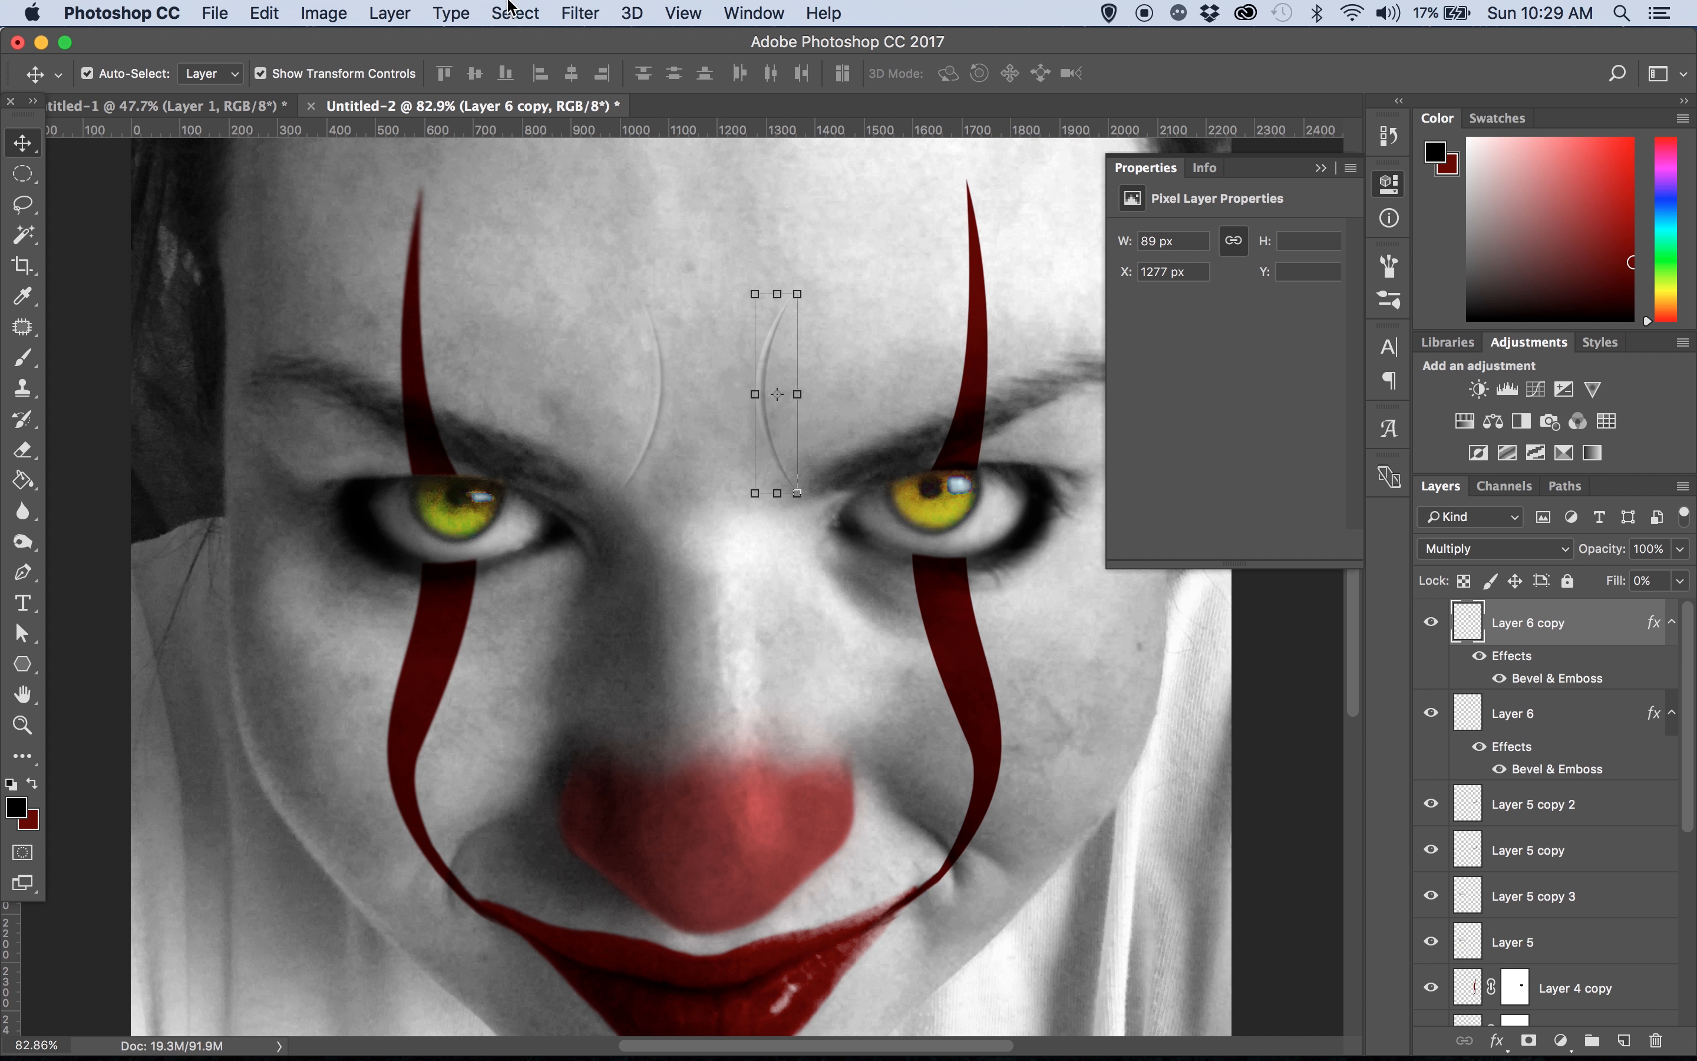
left_click(451, 13)
mouse_move(580, 13)
mouse_move(571, 293)
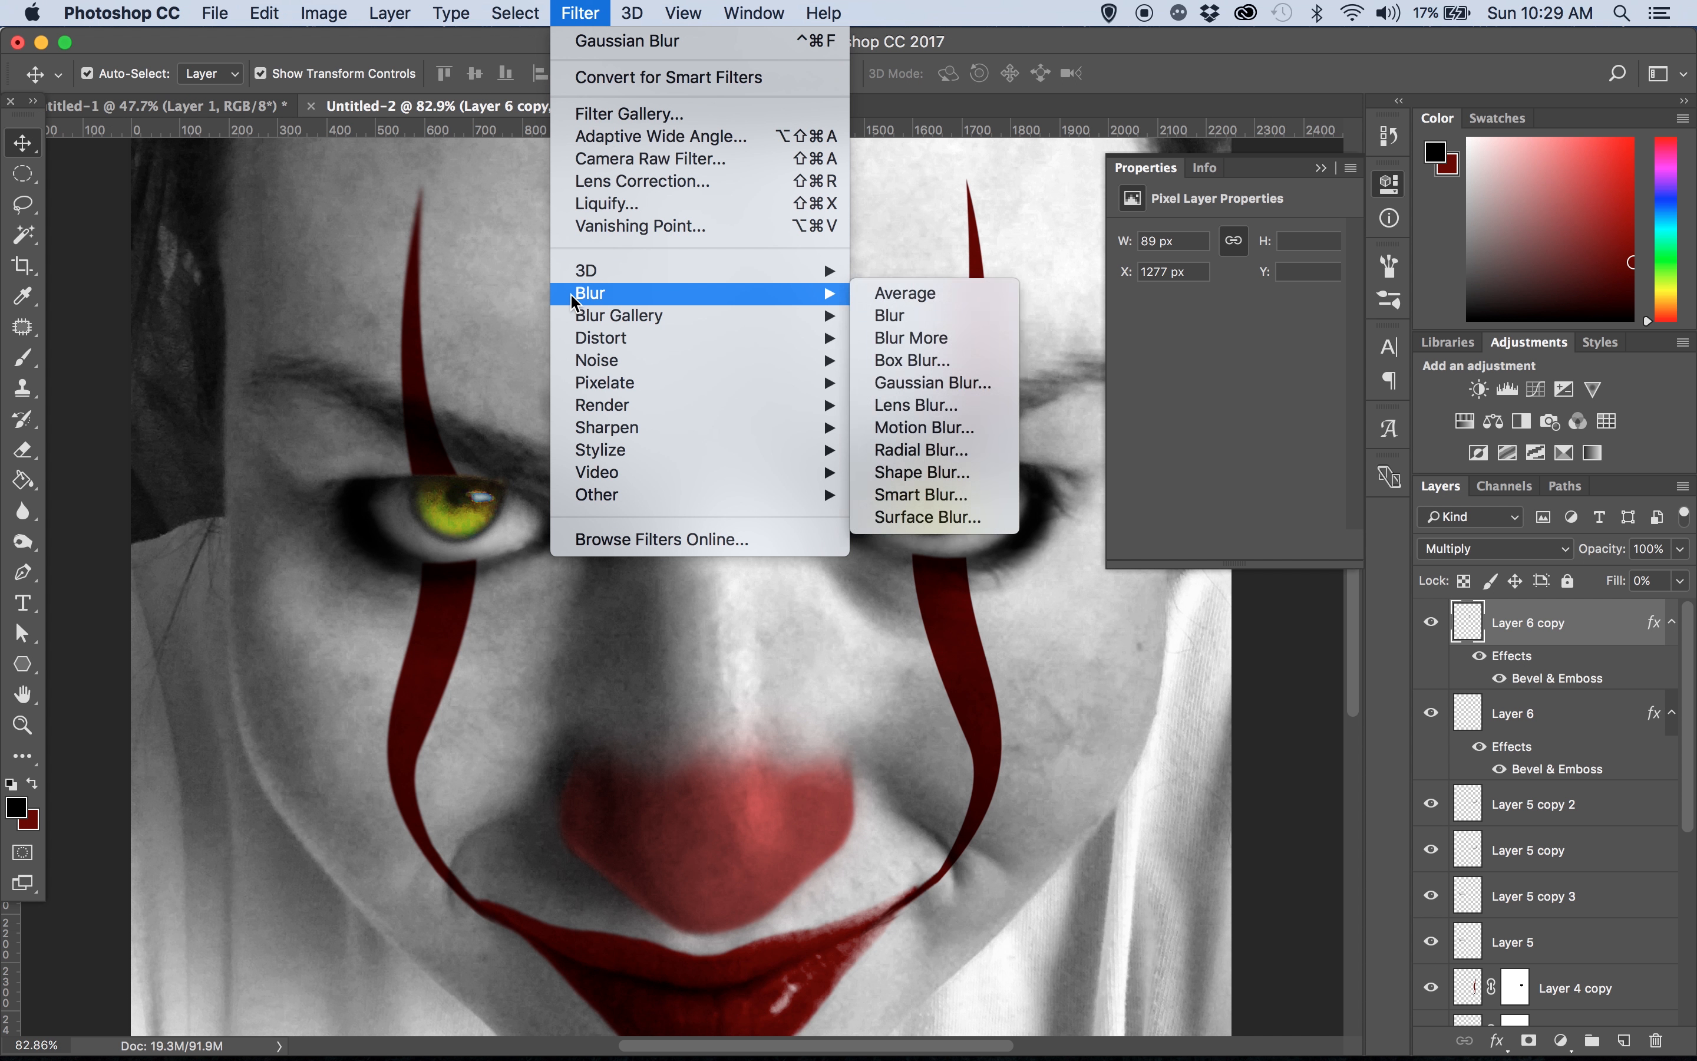
left_click(897, 379)
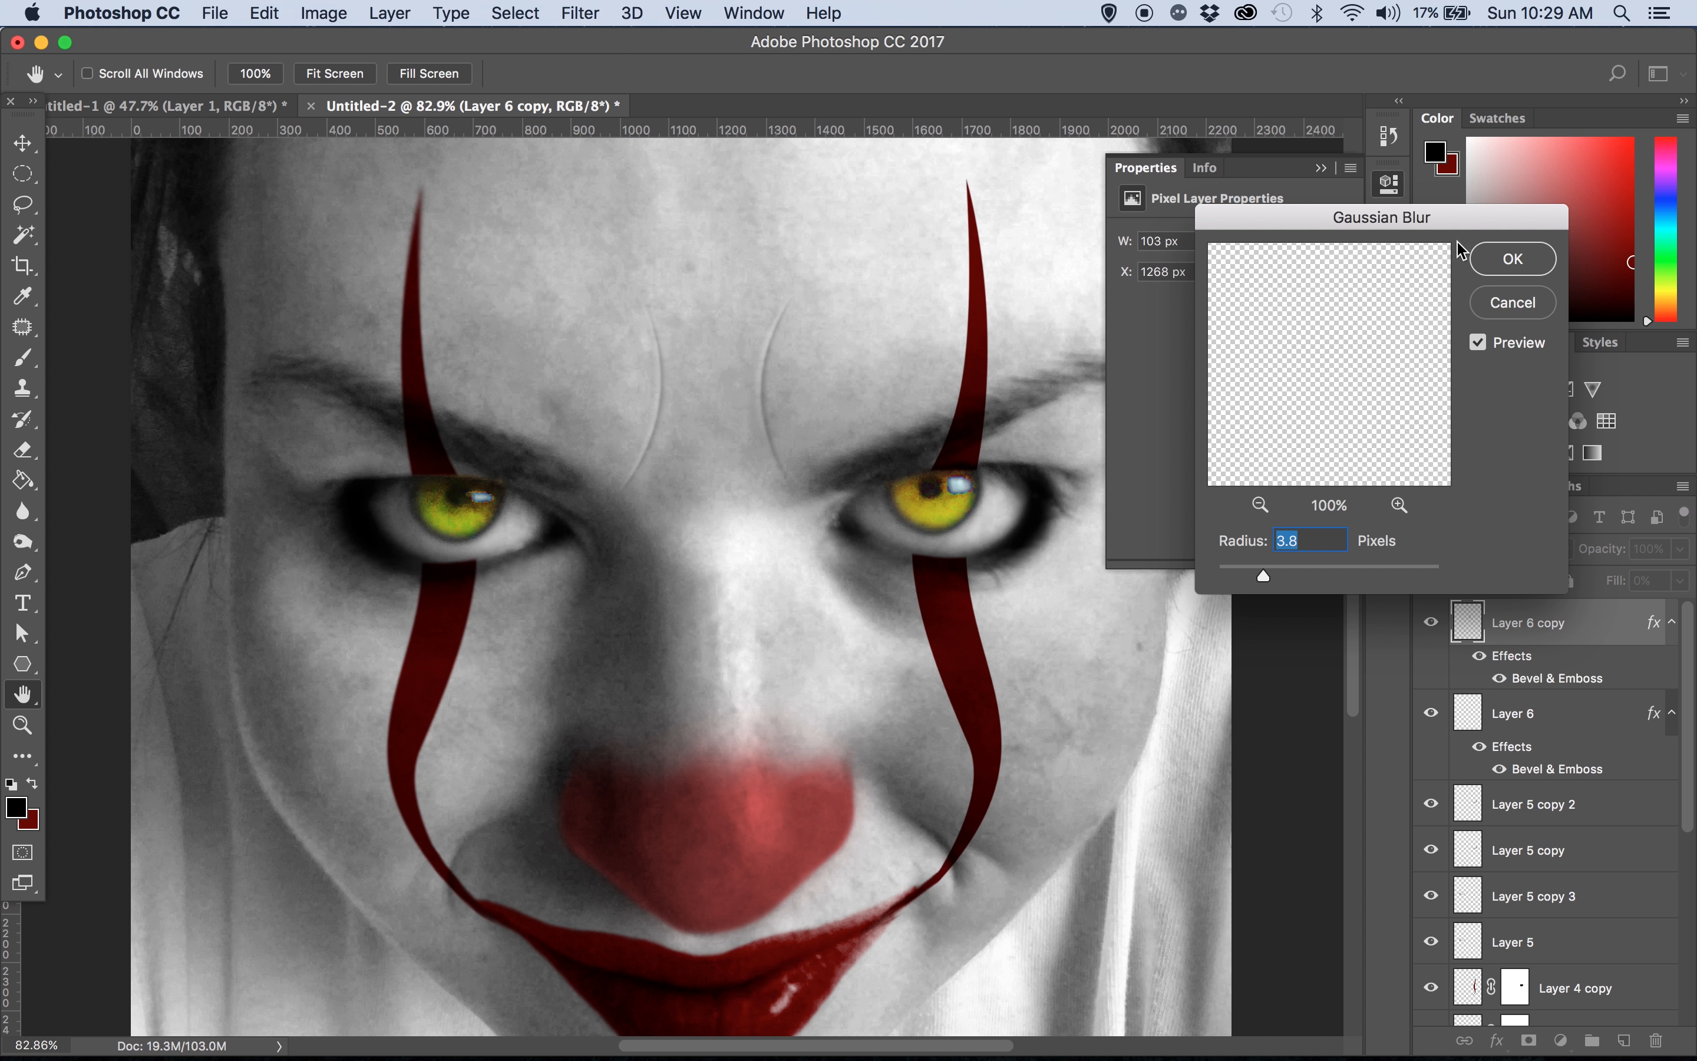
left_click(1487, 264)
key("v")
Nudge the two forehead crescents 20 px each towards one another
scroll(622, 468, "down", 3)
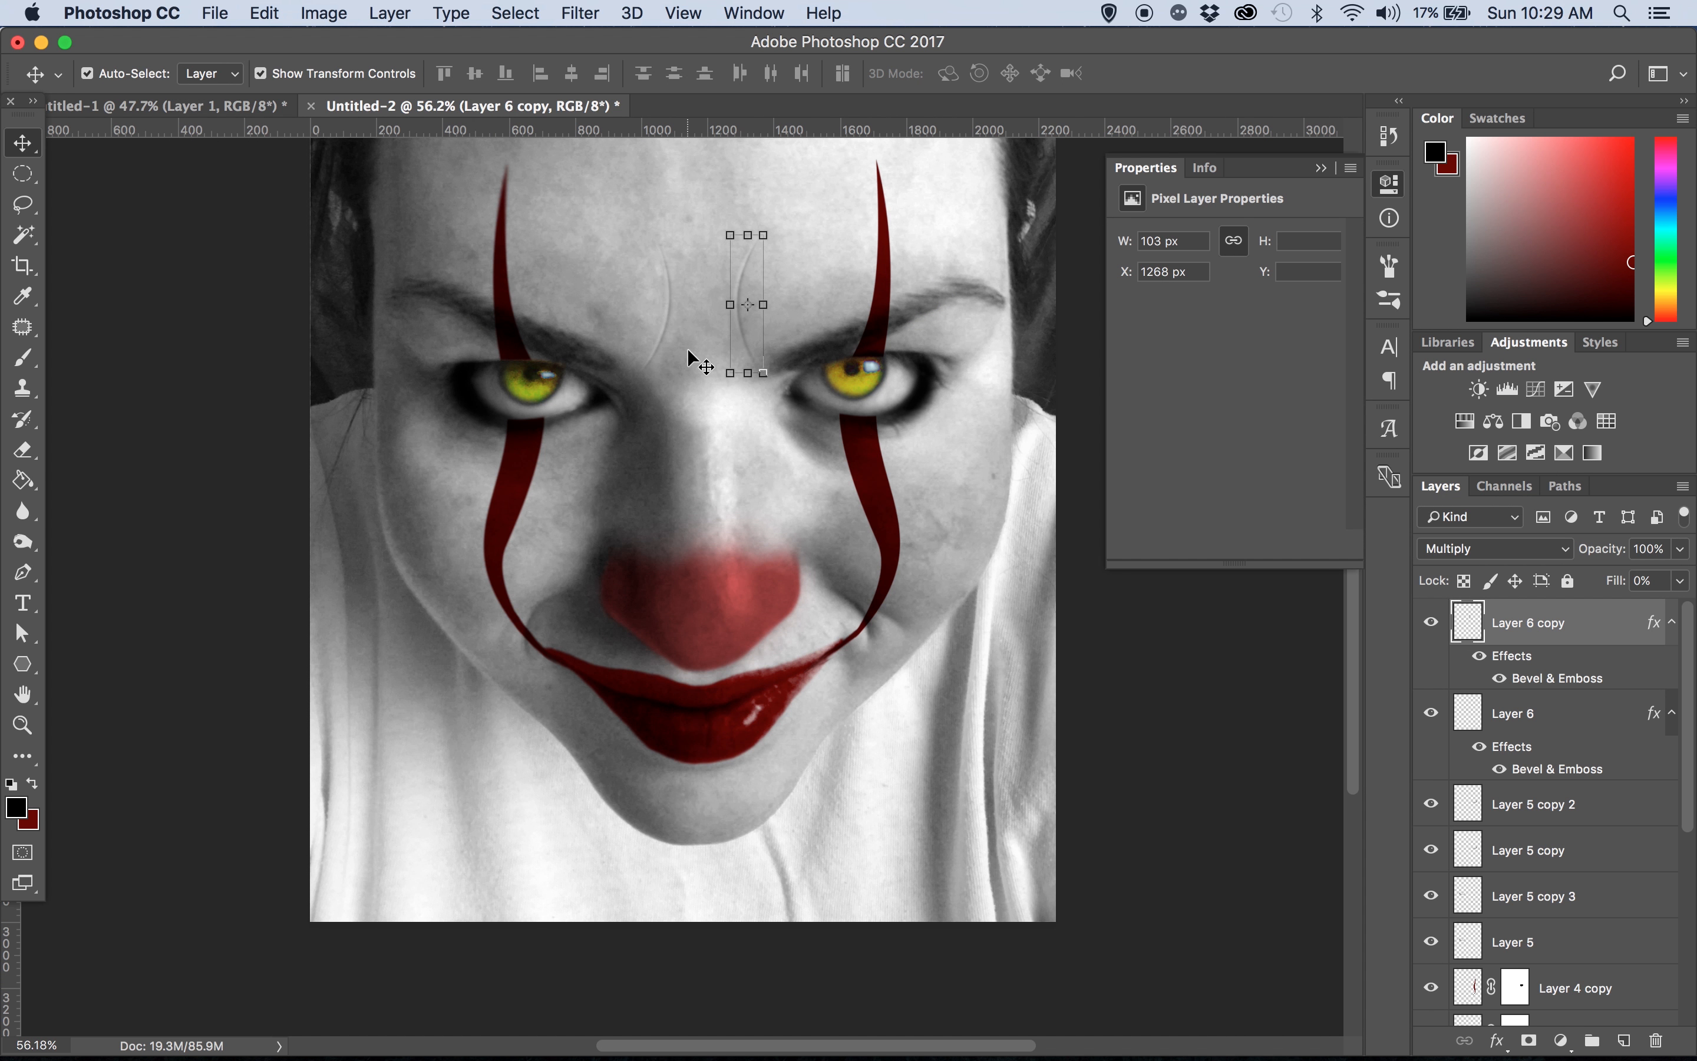
key("shift+Left")
key("shift+Left")
left_click(663, 313)
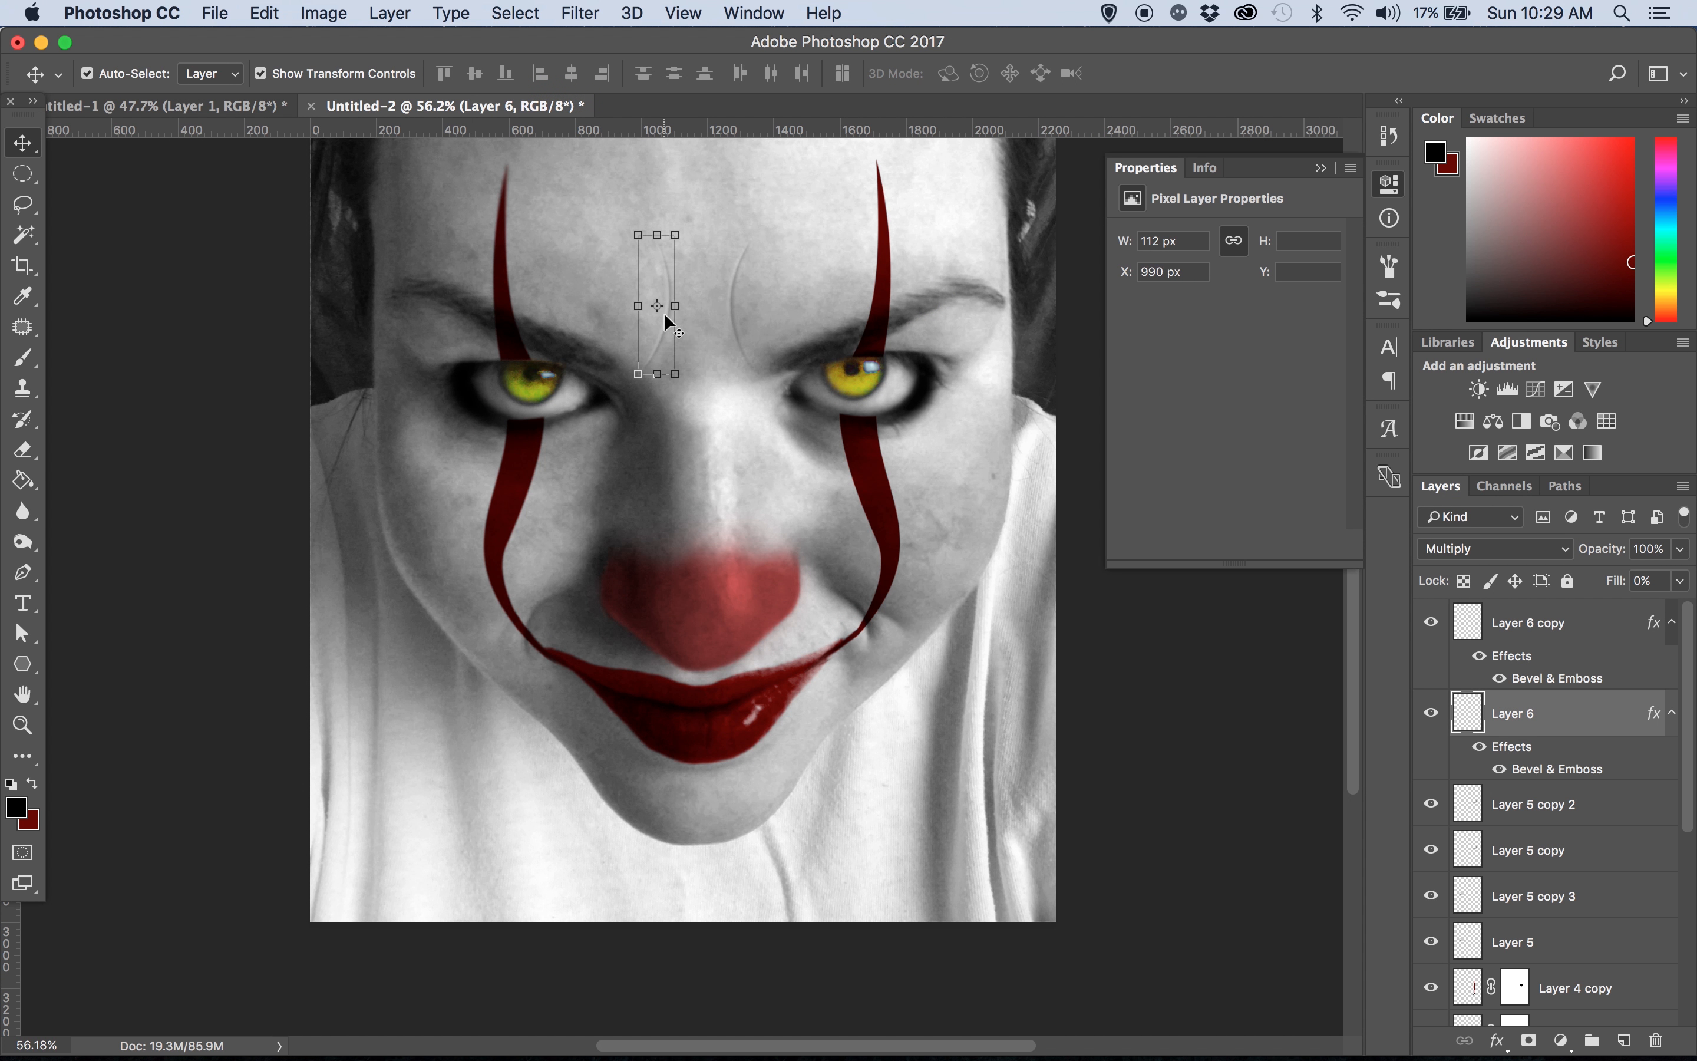
key("shift+Right")
key("shift+Right")
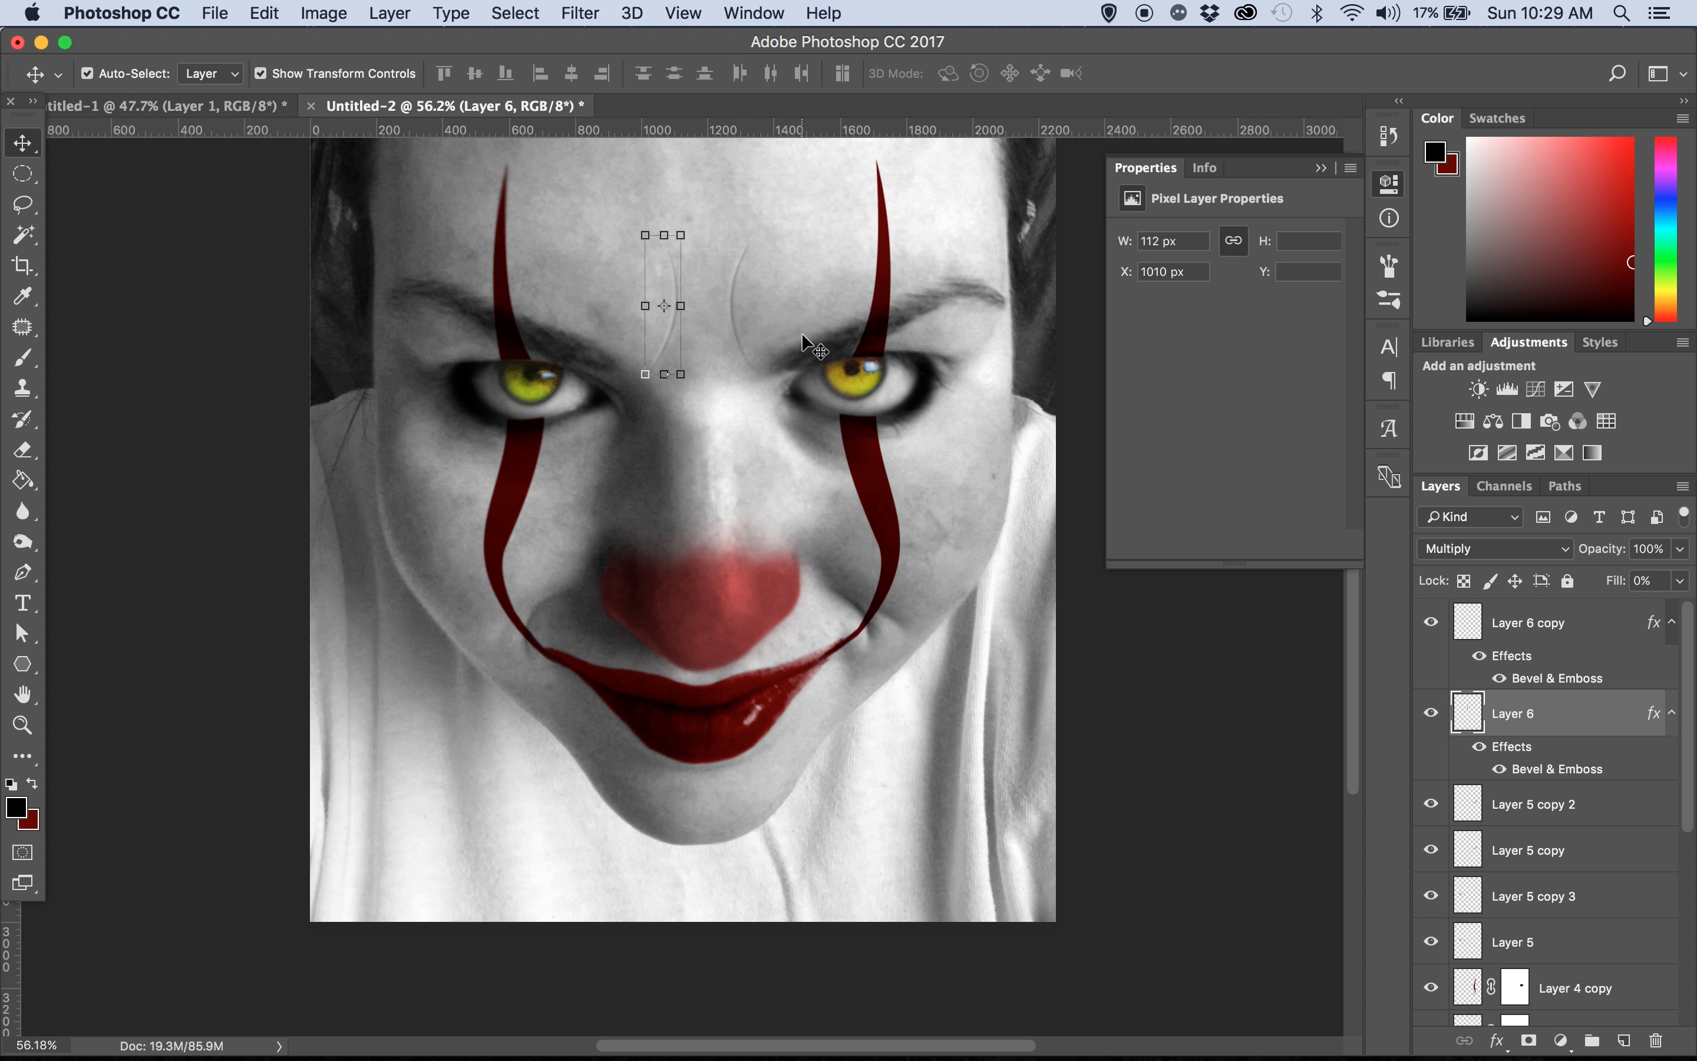
Enlarge the right-hand forehead crescent to about 108% width and 113% height, apply it, and compare the portrait with the reference image
left_click(720, 302)
left_click(734, 284)
mouse_move(759, 235)
left_mouse_down()
mouse_move(771, 206)
mouse_move(760, 216)
left_mouse_up()
left_click(23, 144)
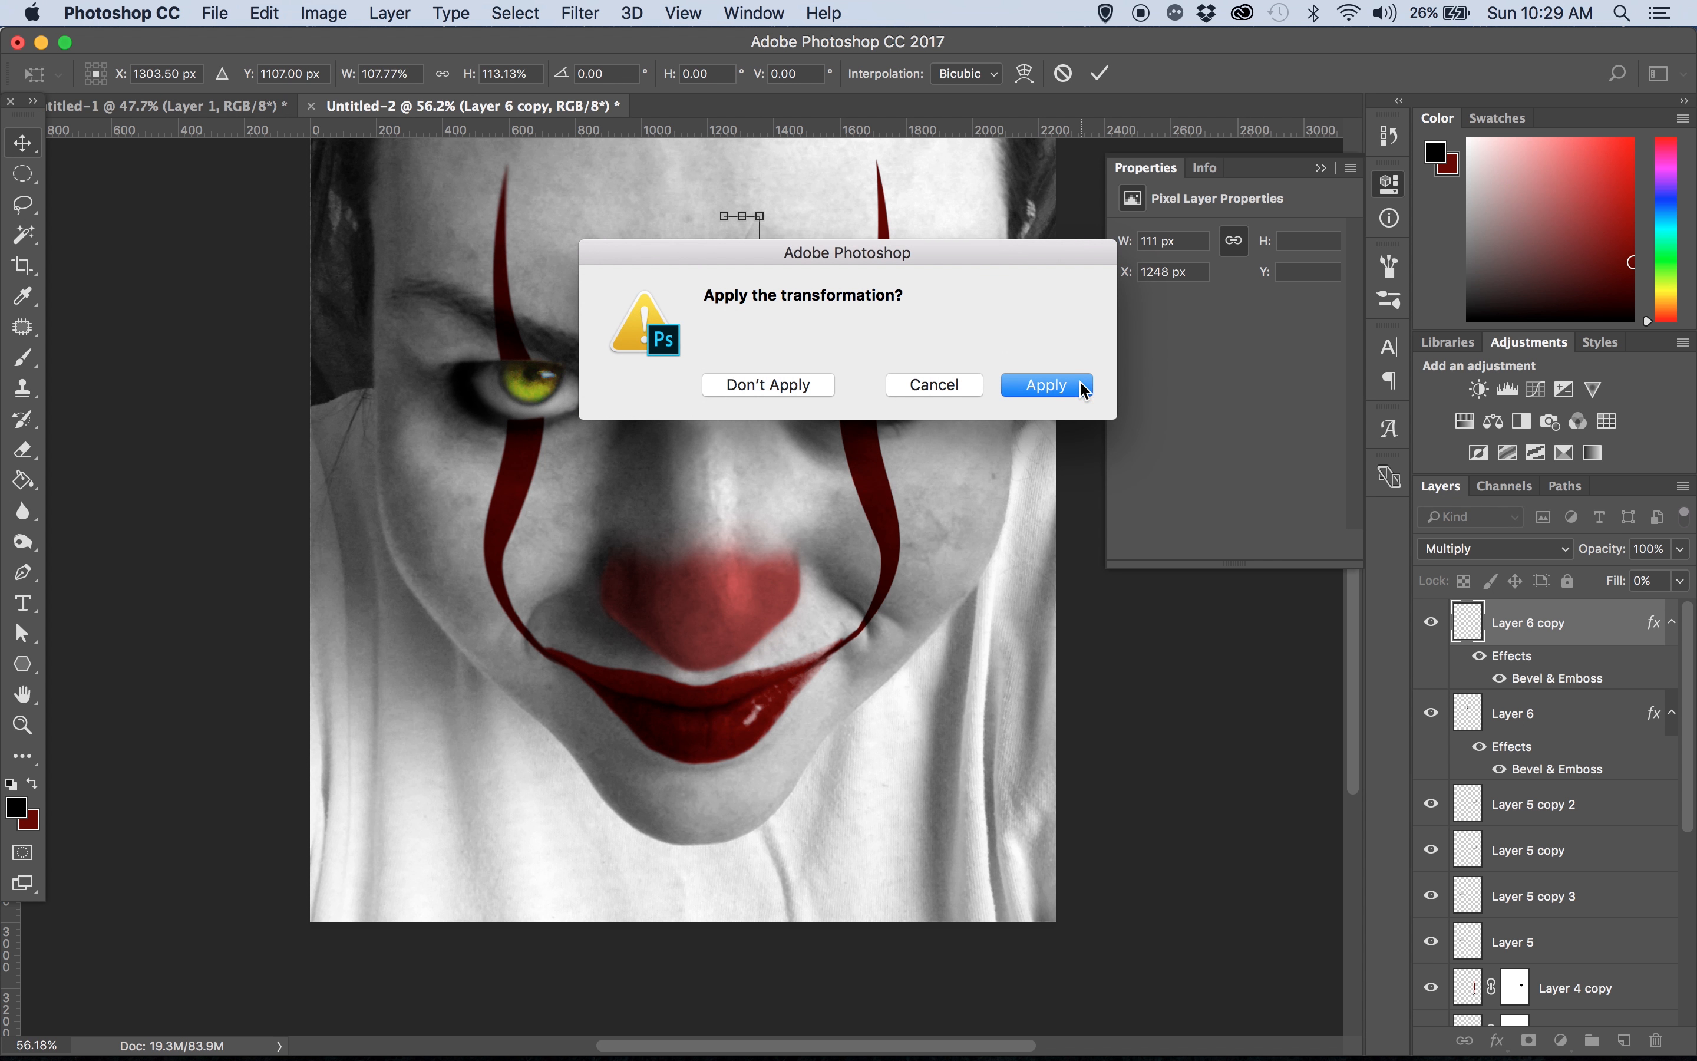
left_click(1062, 386)
left_click(1038, 641)
scroll(1036, 645, "down", 2)
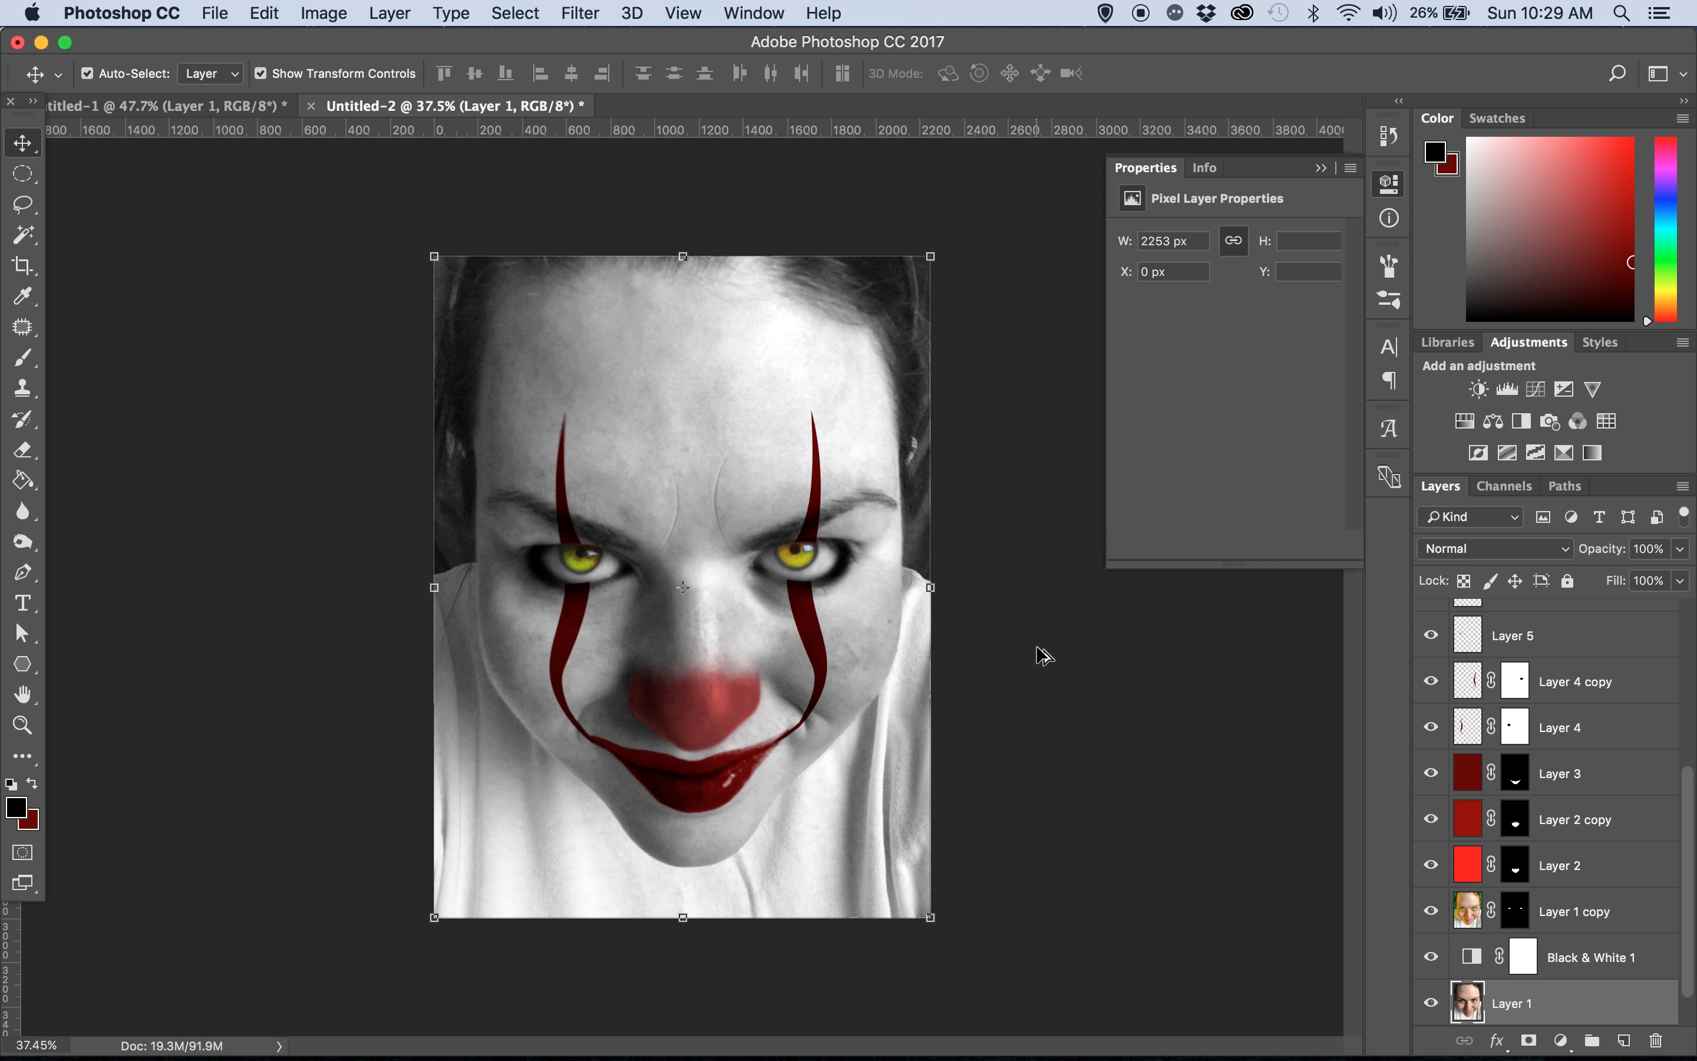
key("ctrl+Up")
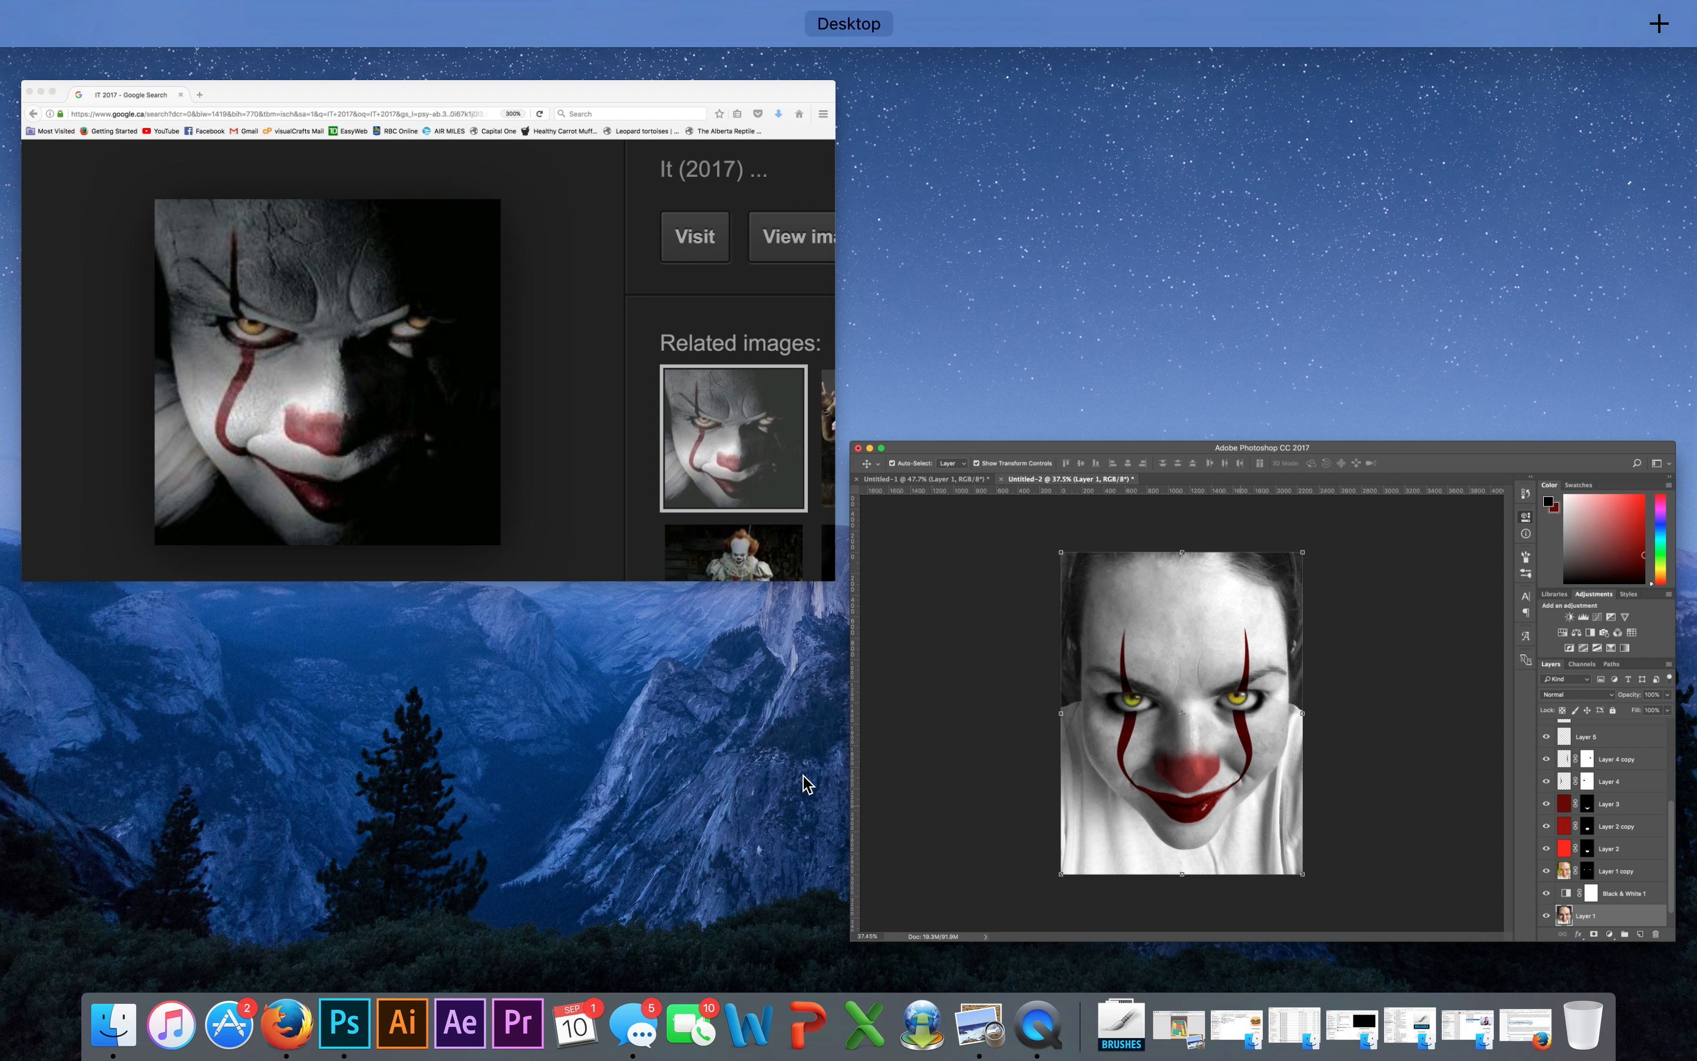
left_click(1159, 728)
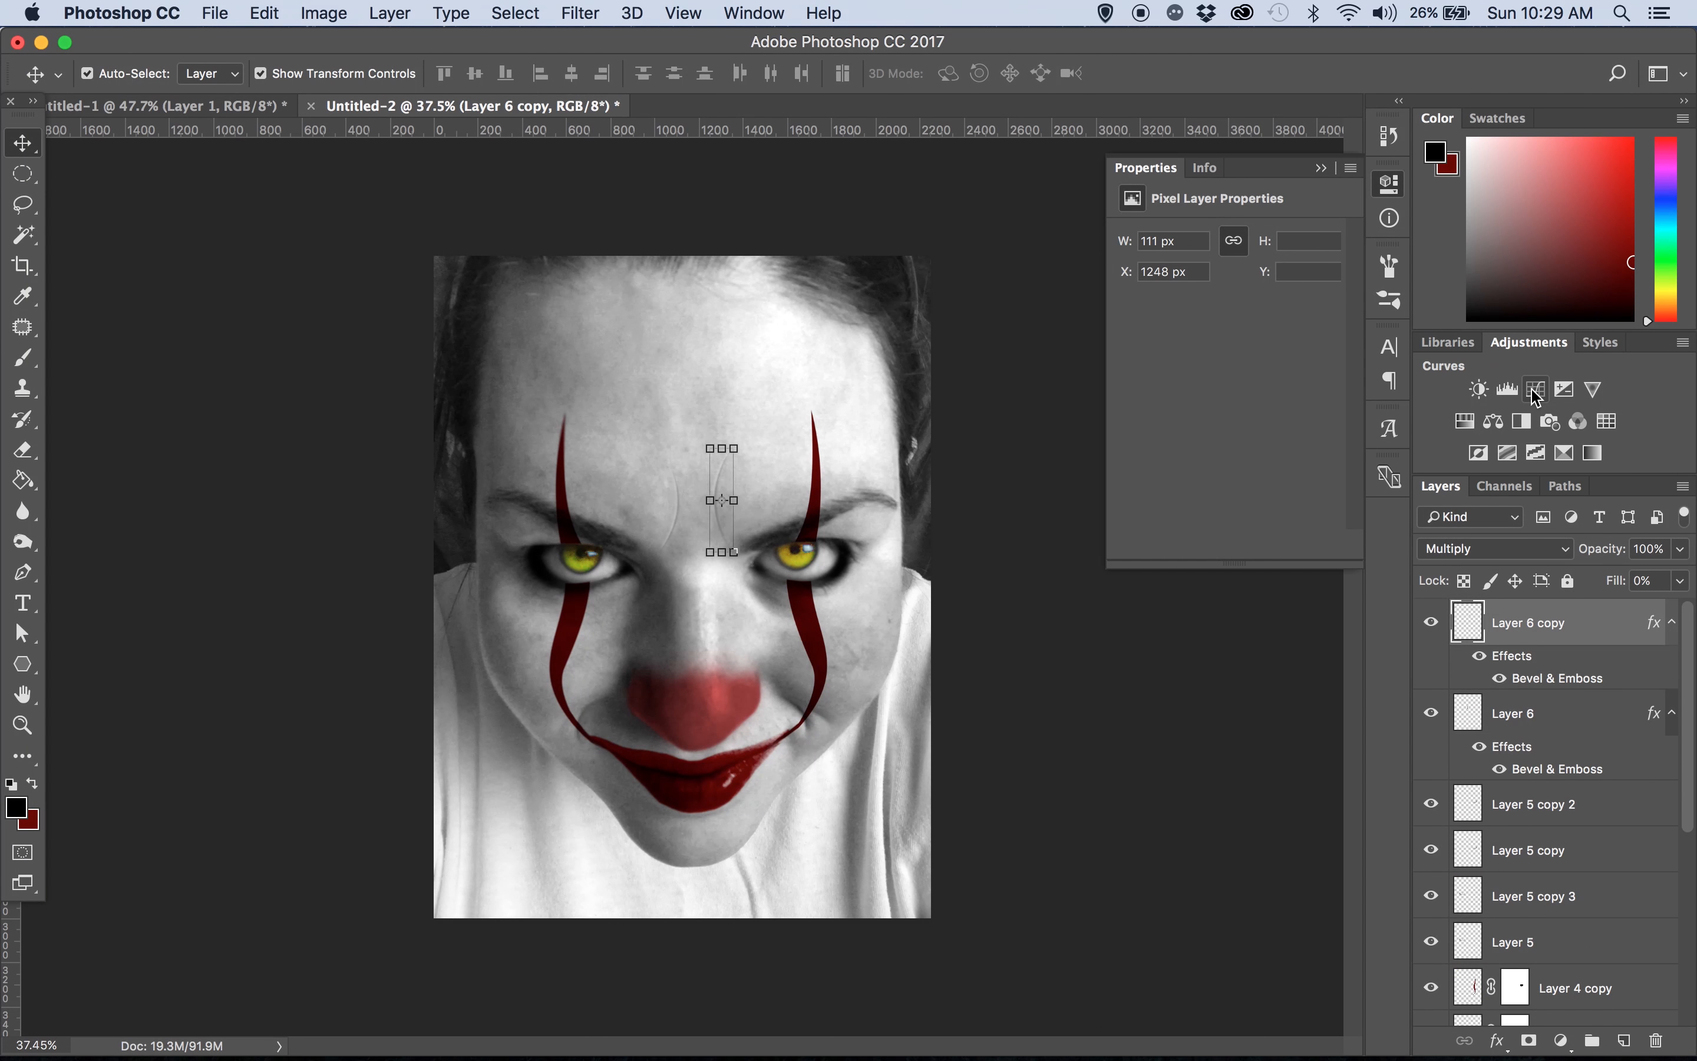
Add a Curves adjustment layer with an S-curve, raising the highlights and setting the shadow point to input 70, output 27
left_click(1535, 389)
left_click_drag(1211, 401, 1212, 428)
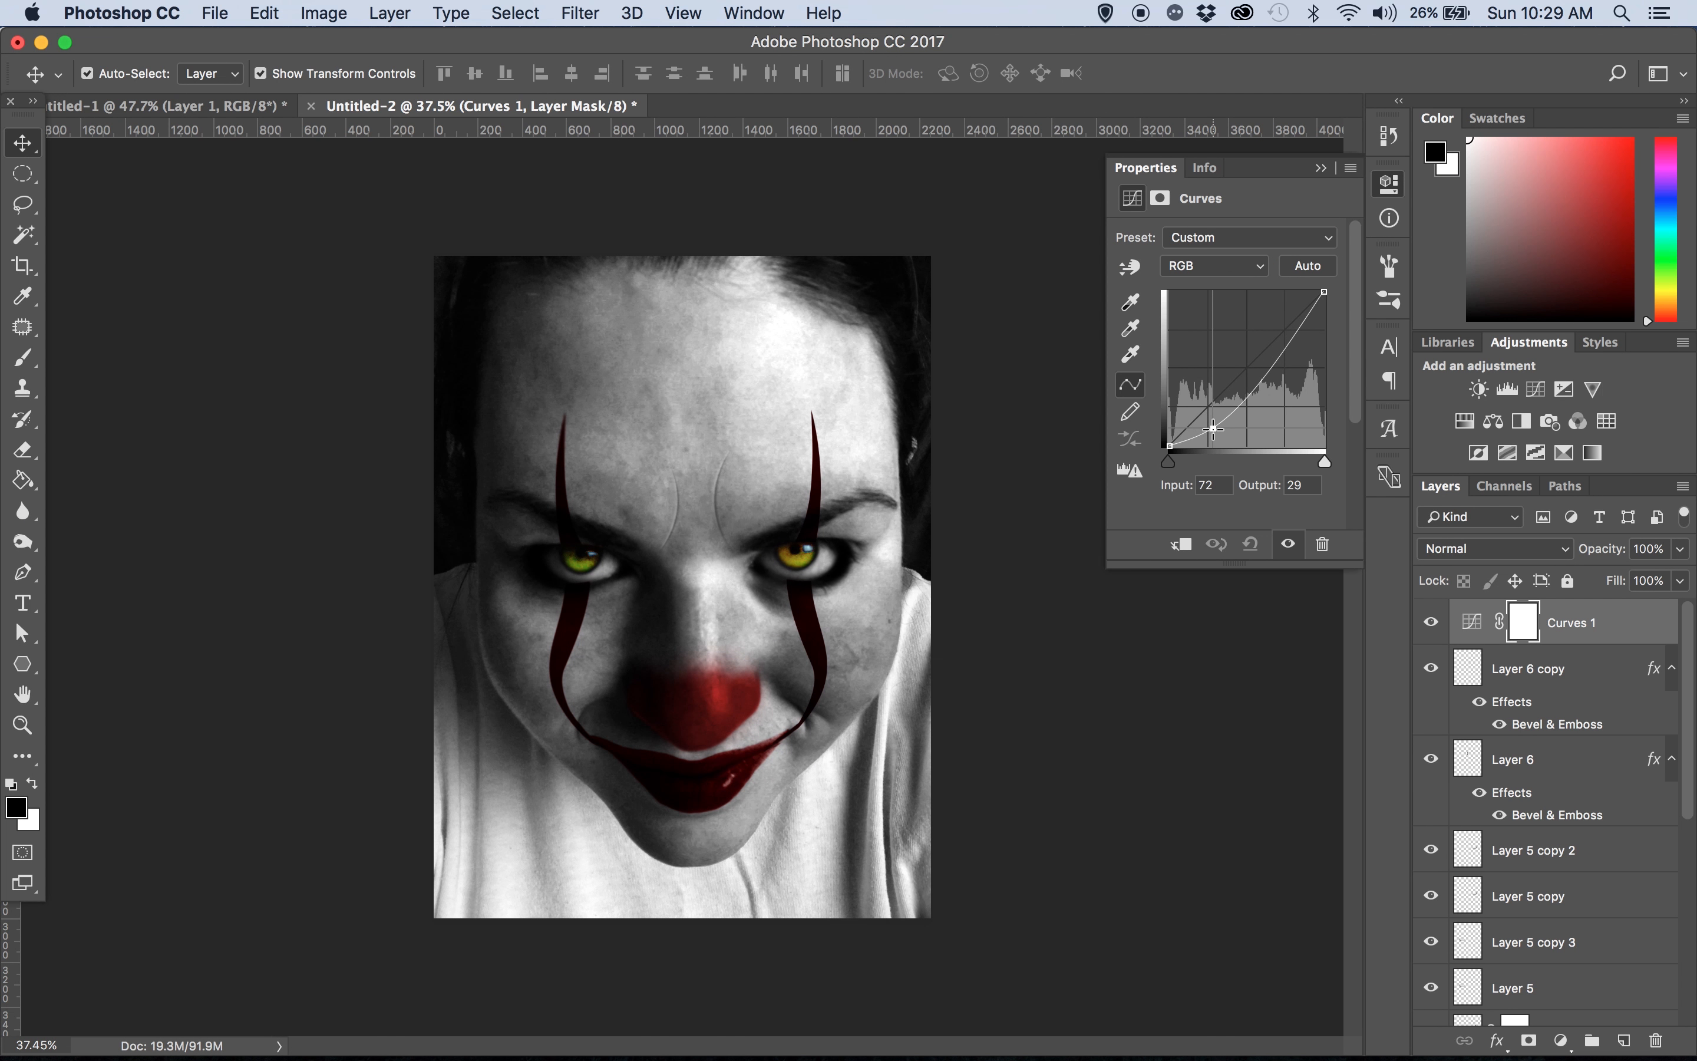
left_click(1277, 343)
left_click_drag(1277, 343, 1274, 338)
left_click(1212, 425)
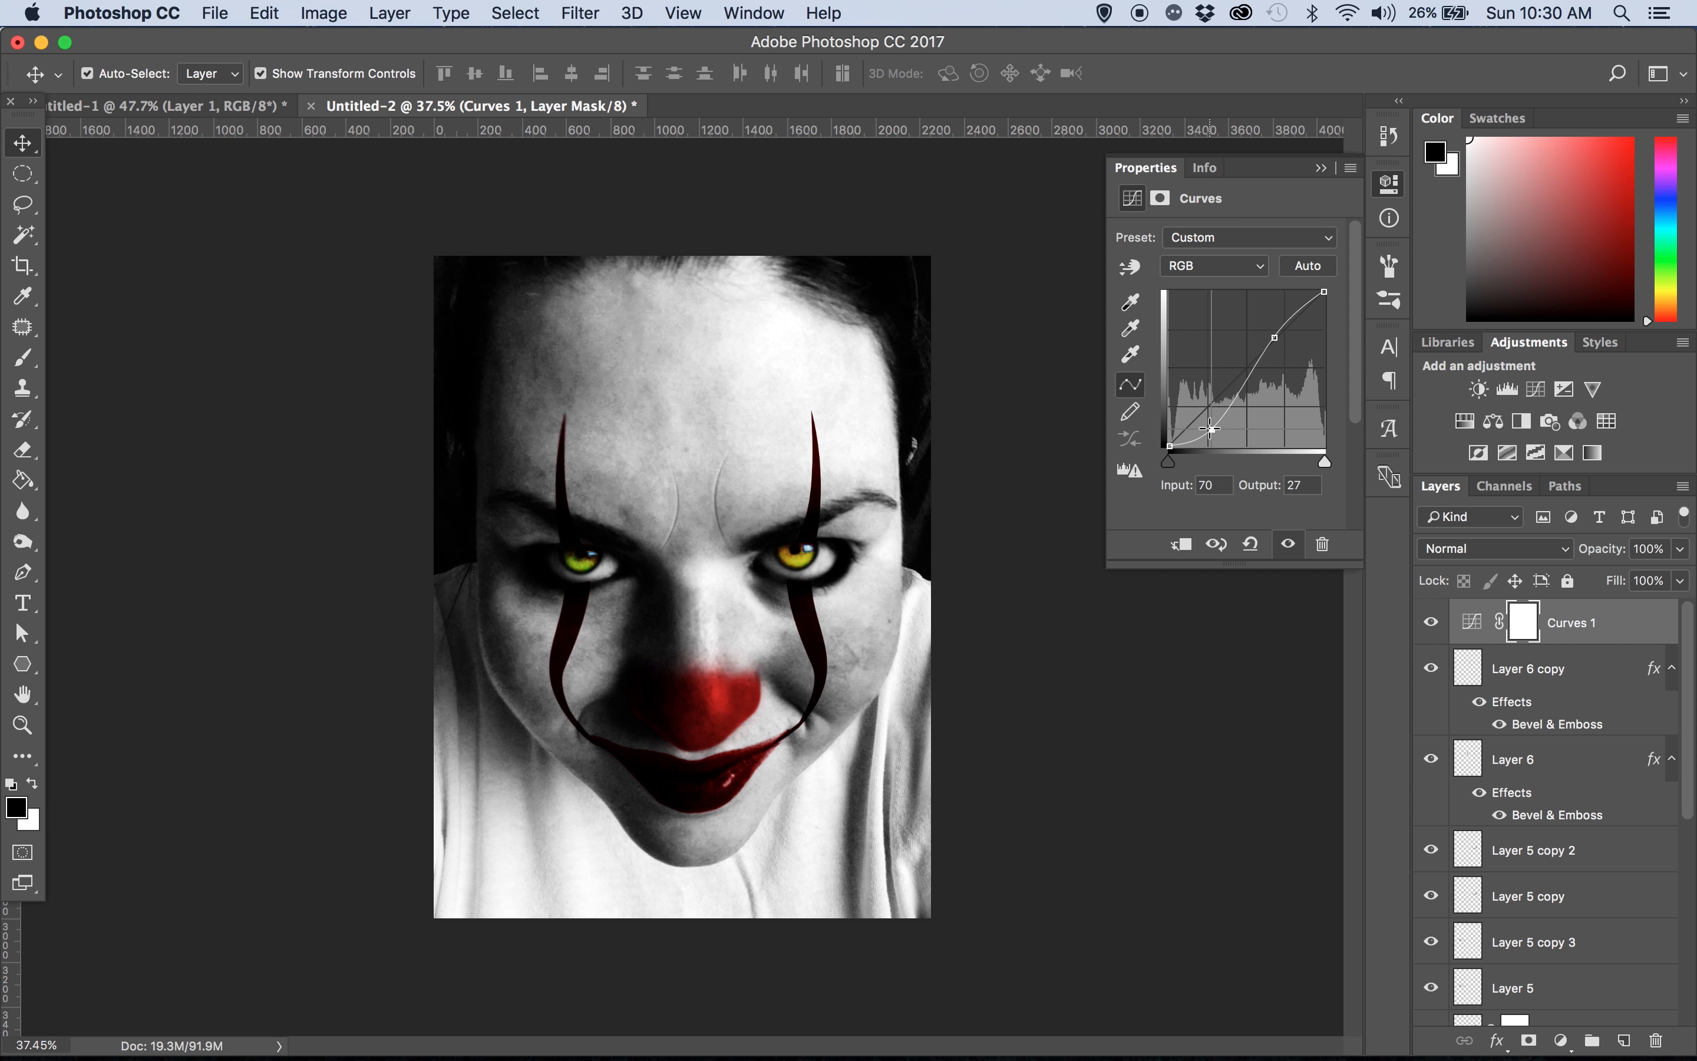
Add a Brightness/Contrast adjustment with contrast 57 and move it together with Curves 1 to just above Layer 1 copy
left_click(1479, 389)
left_click_drag(1230, 337, 1285, 341)
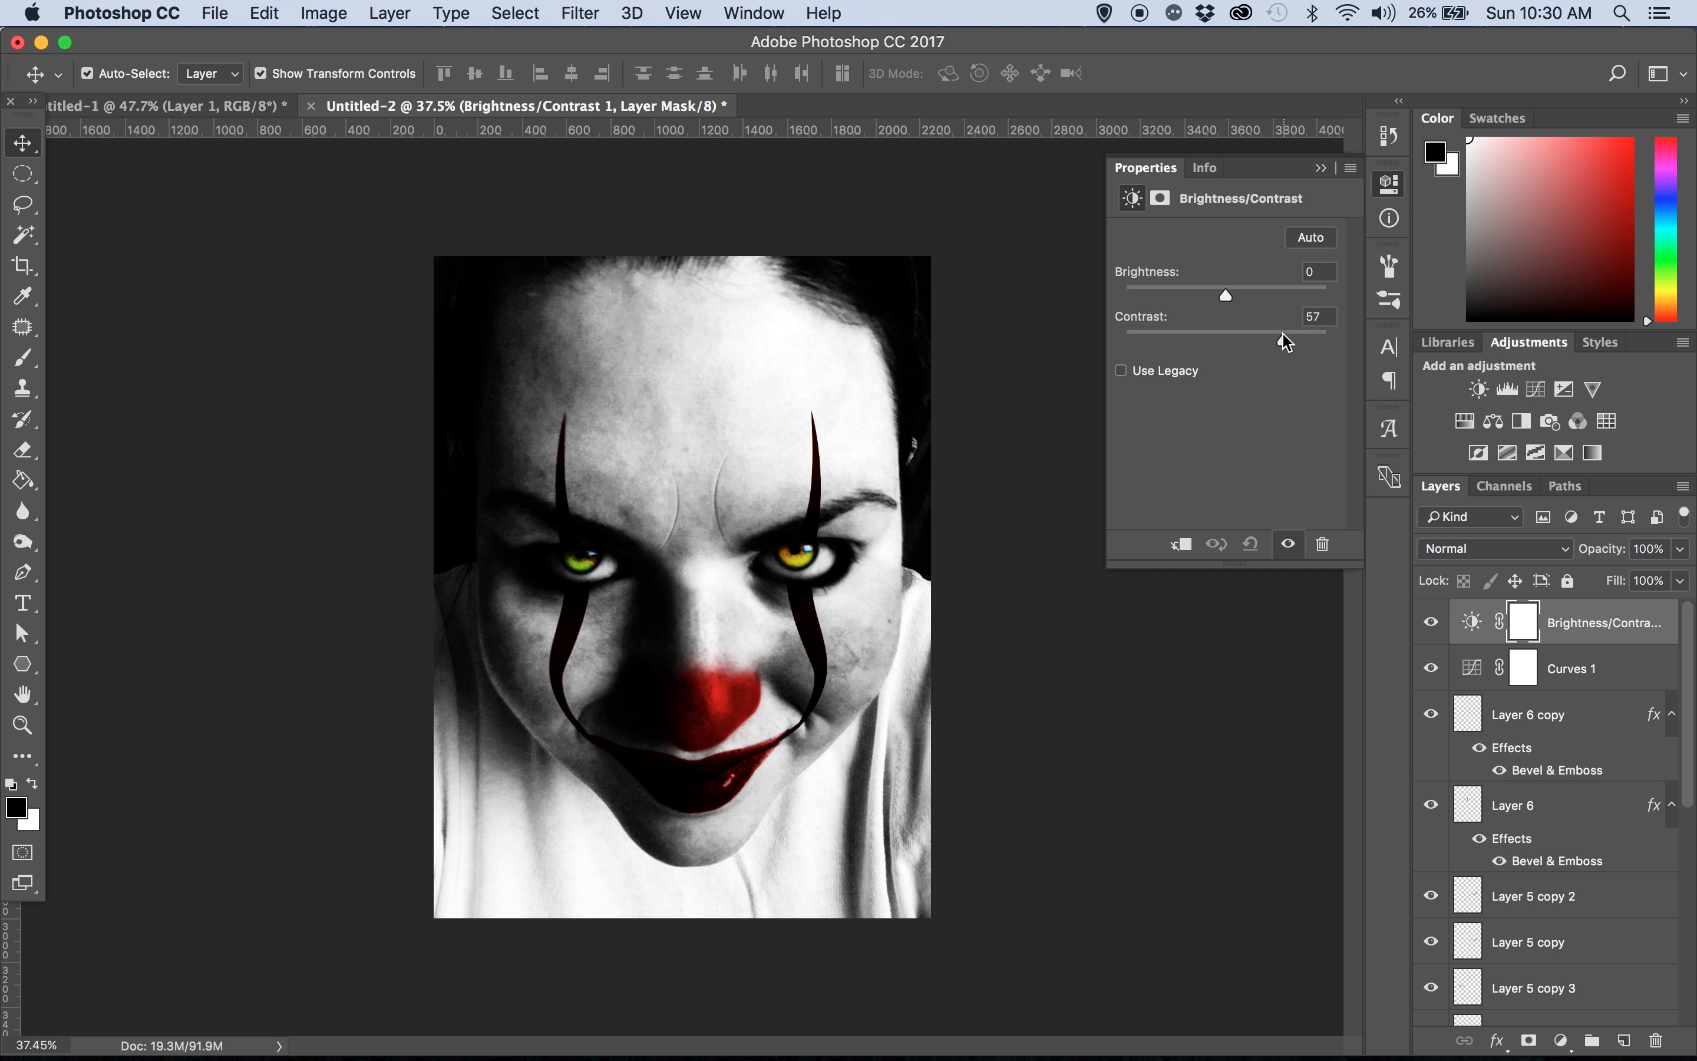
left_click_drag(1571, 668, 1540, 835)
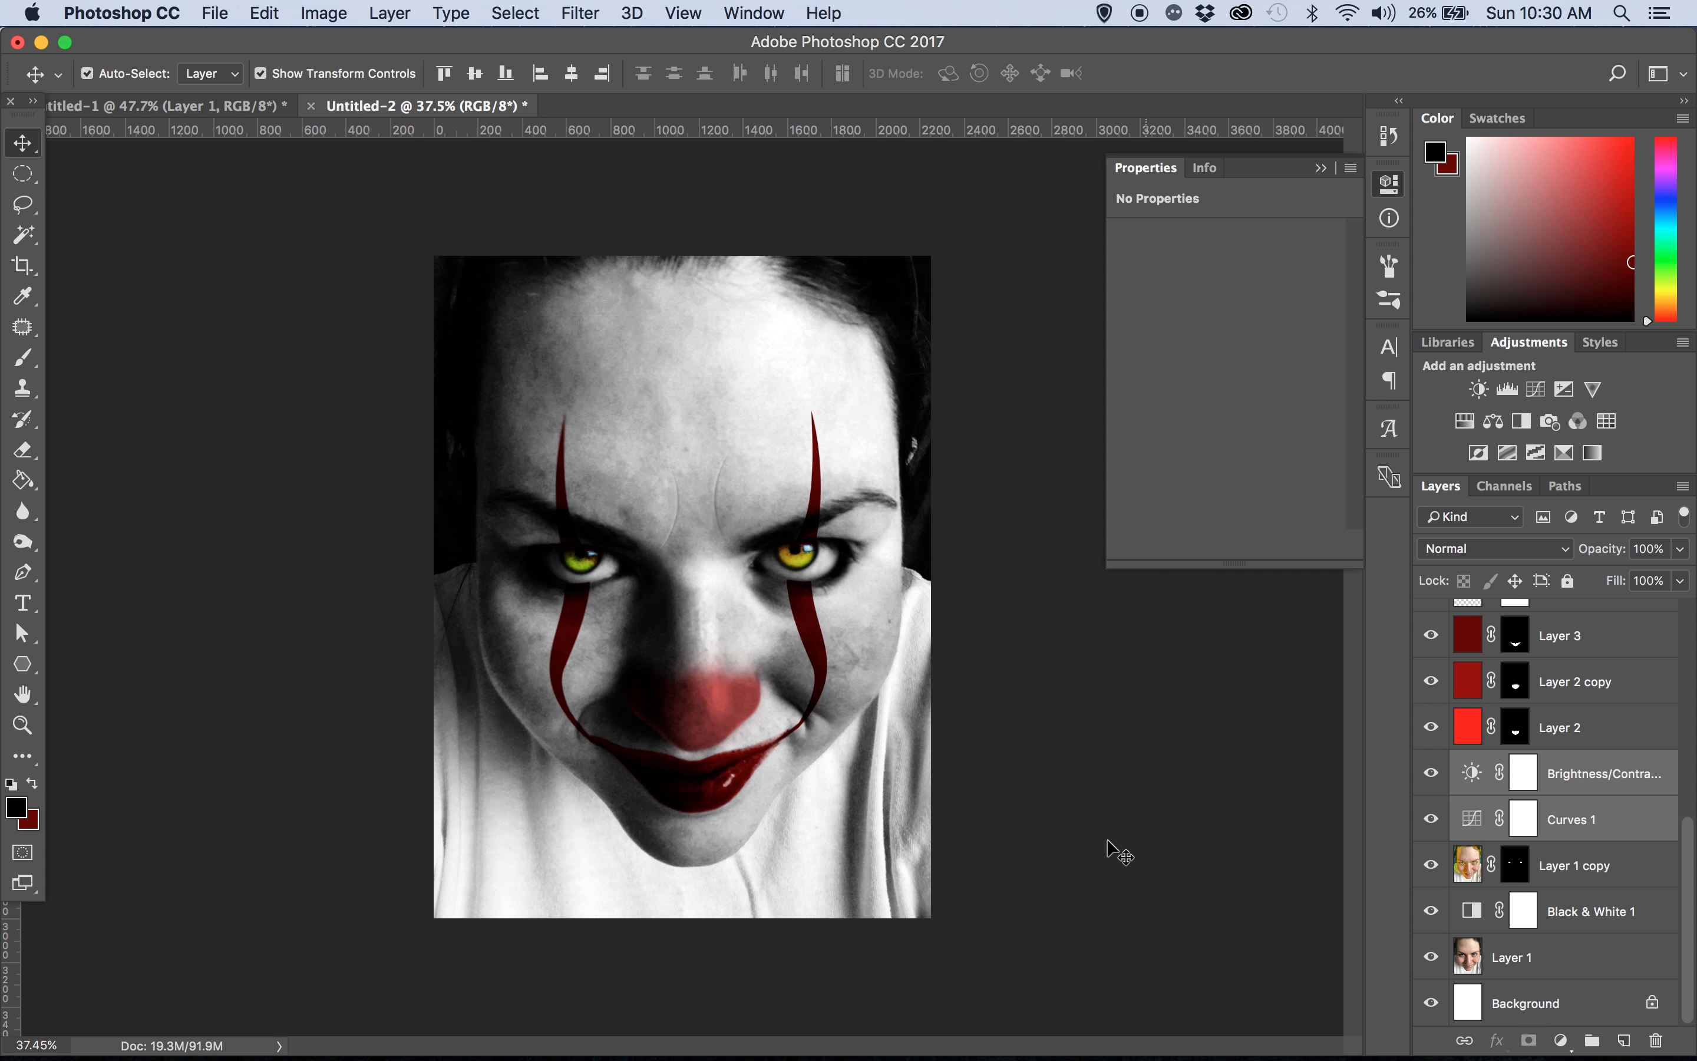
Create a new layer above Layer 6 copy and fill it entirely with black
scroll(1581, 695, "up", 8)
left_click(1605, 625)
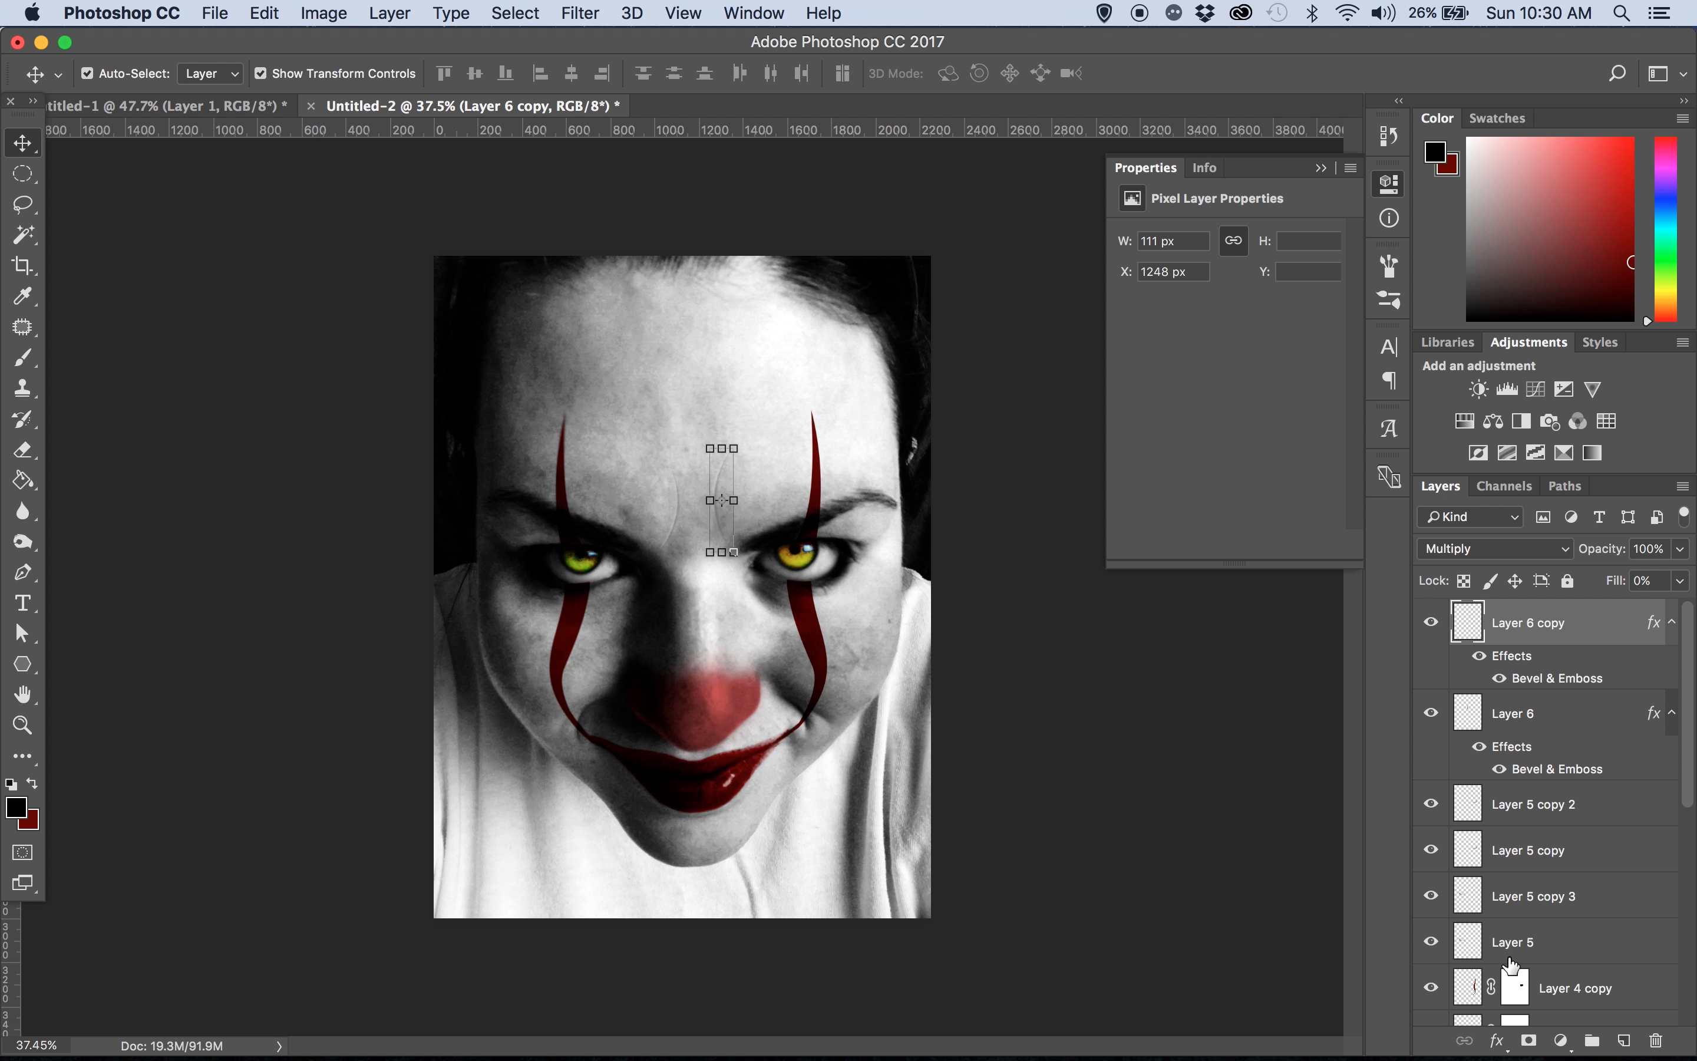
left_click(1624, 1040)
left_click(24, 480)
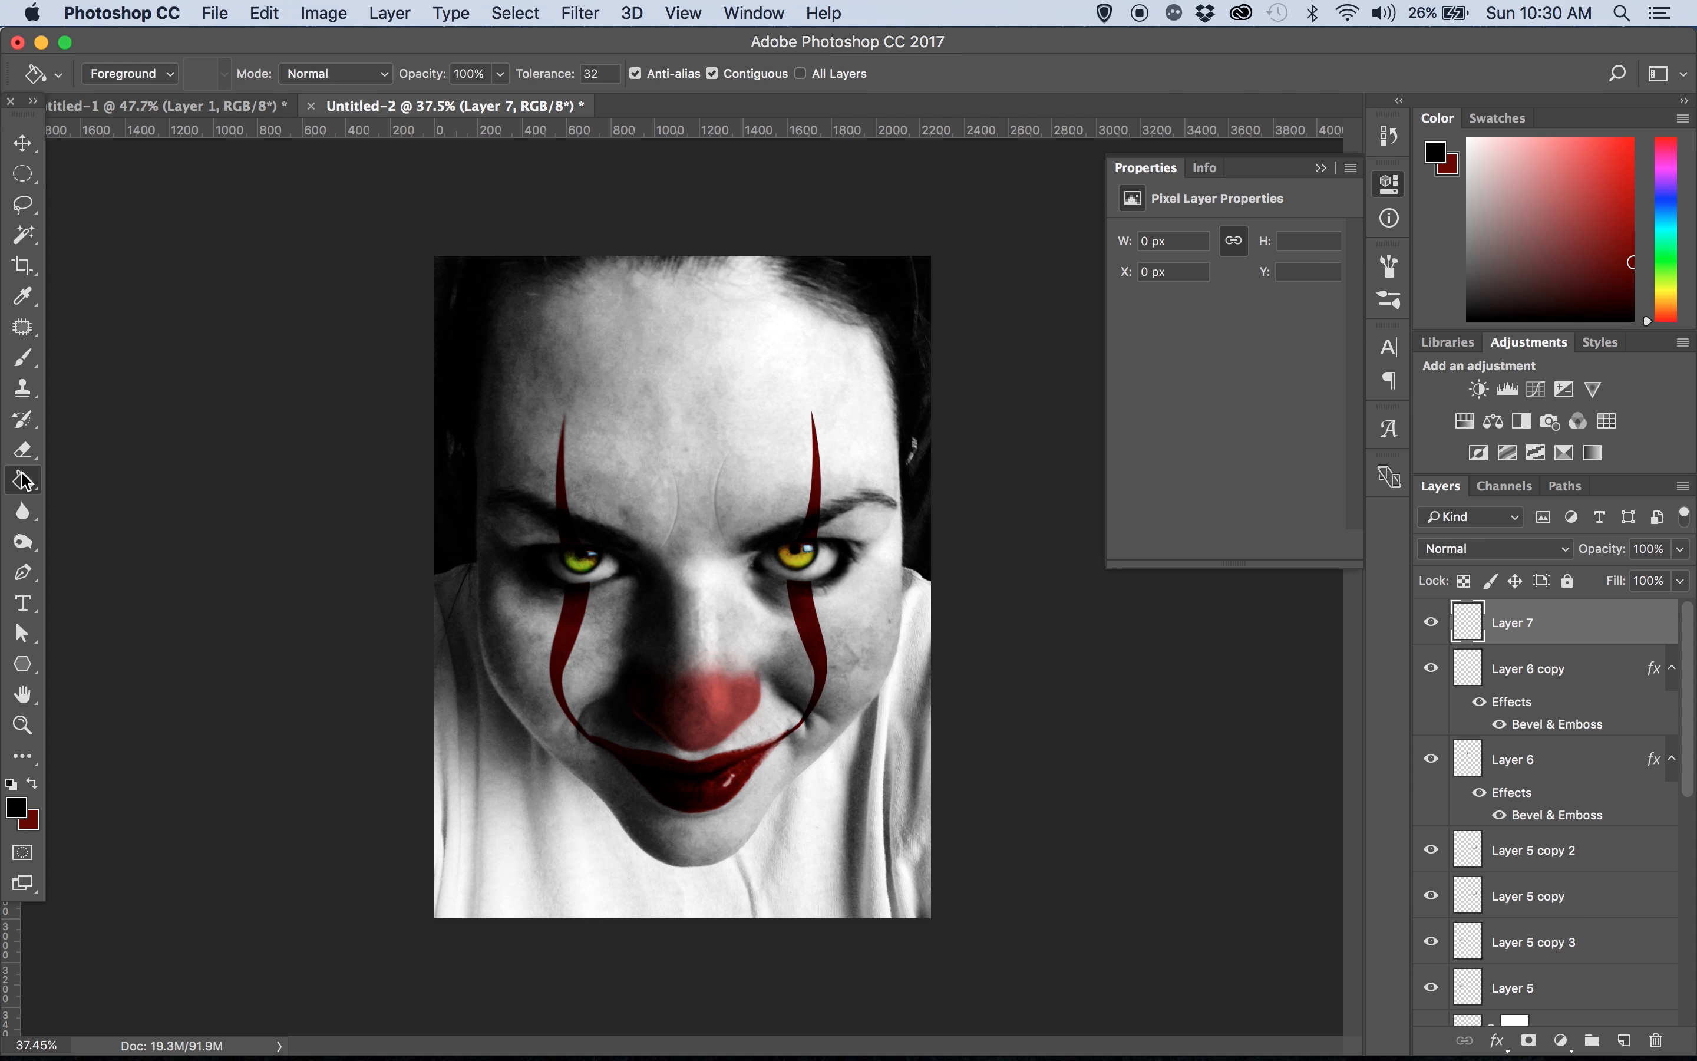
left_click(699, 484)
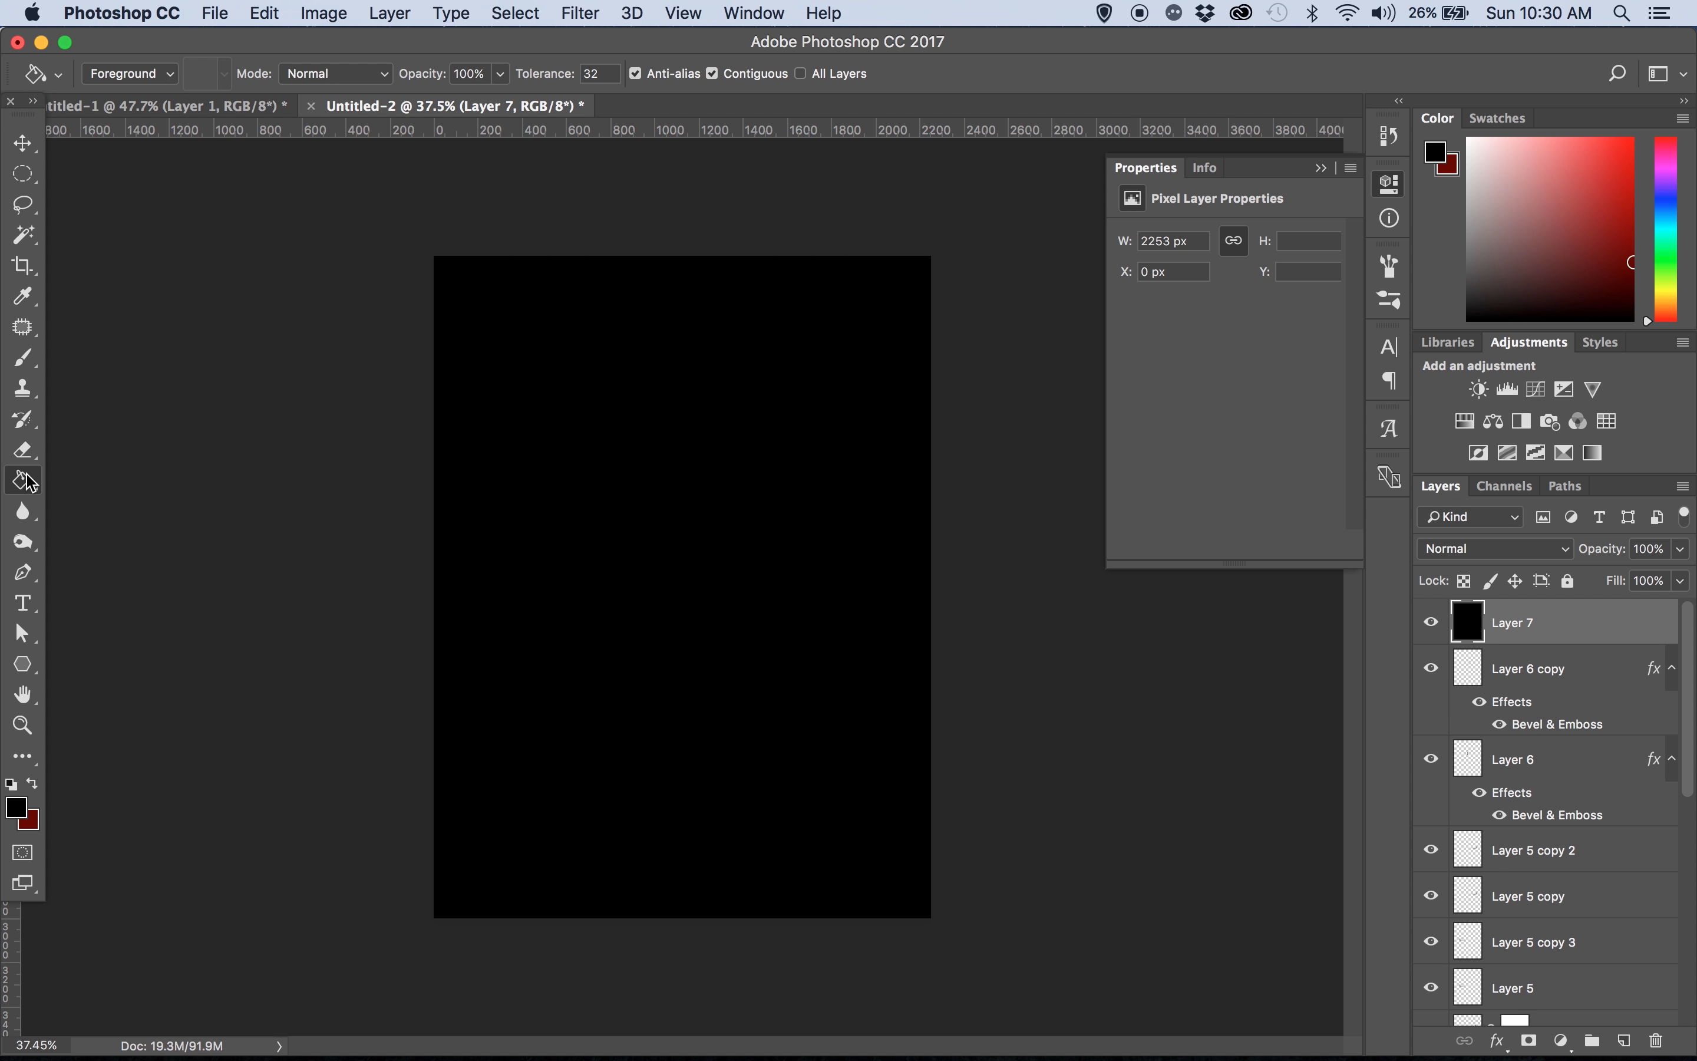
Mask the black layer with a linear gradient that keeps only the portrait's left side in shadow, and compare it with the reference image
right_click(31, 483)
left_click(112, 477)
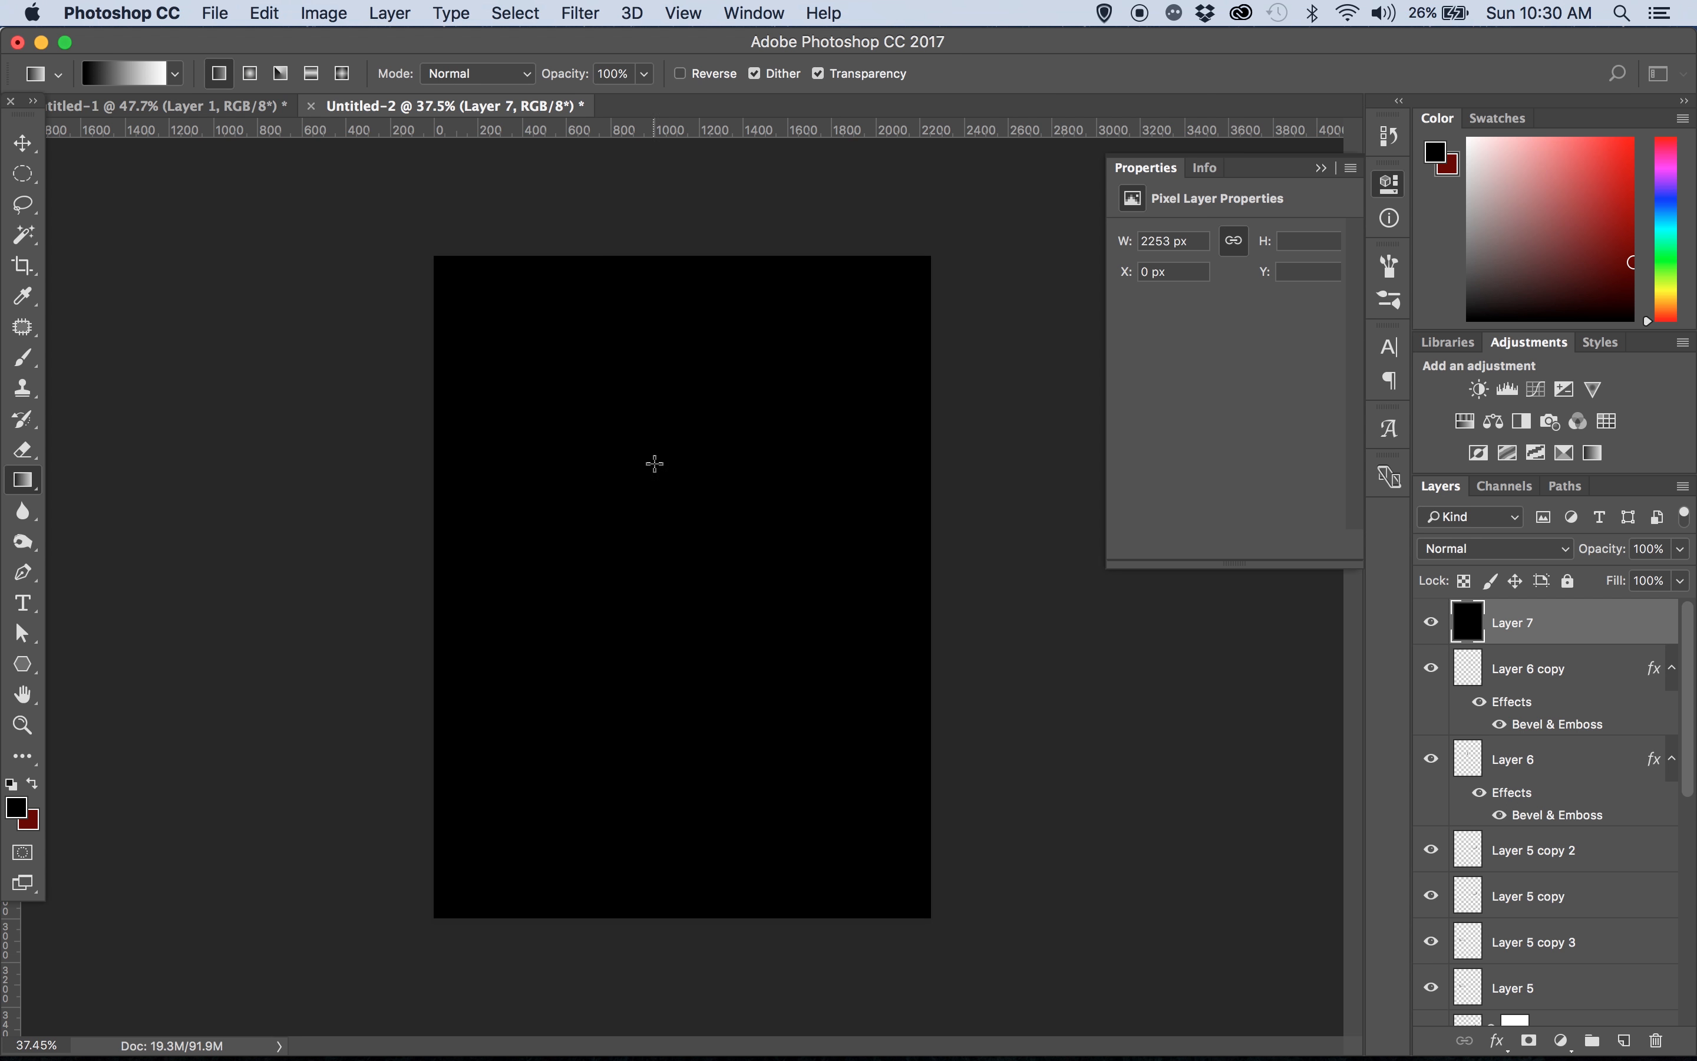
left_click(1531, 1042)
left_click_drag(875, 627, 500, 612)
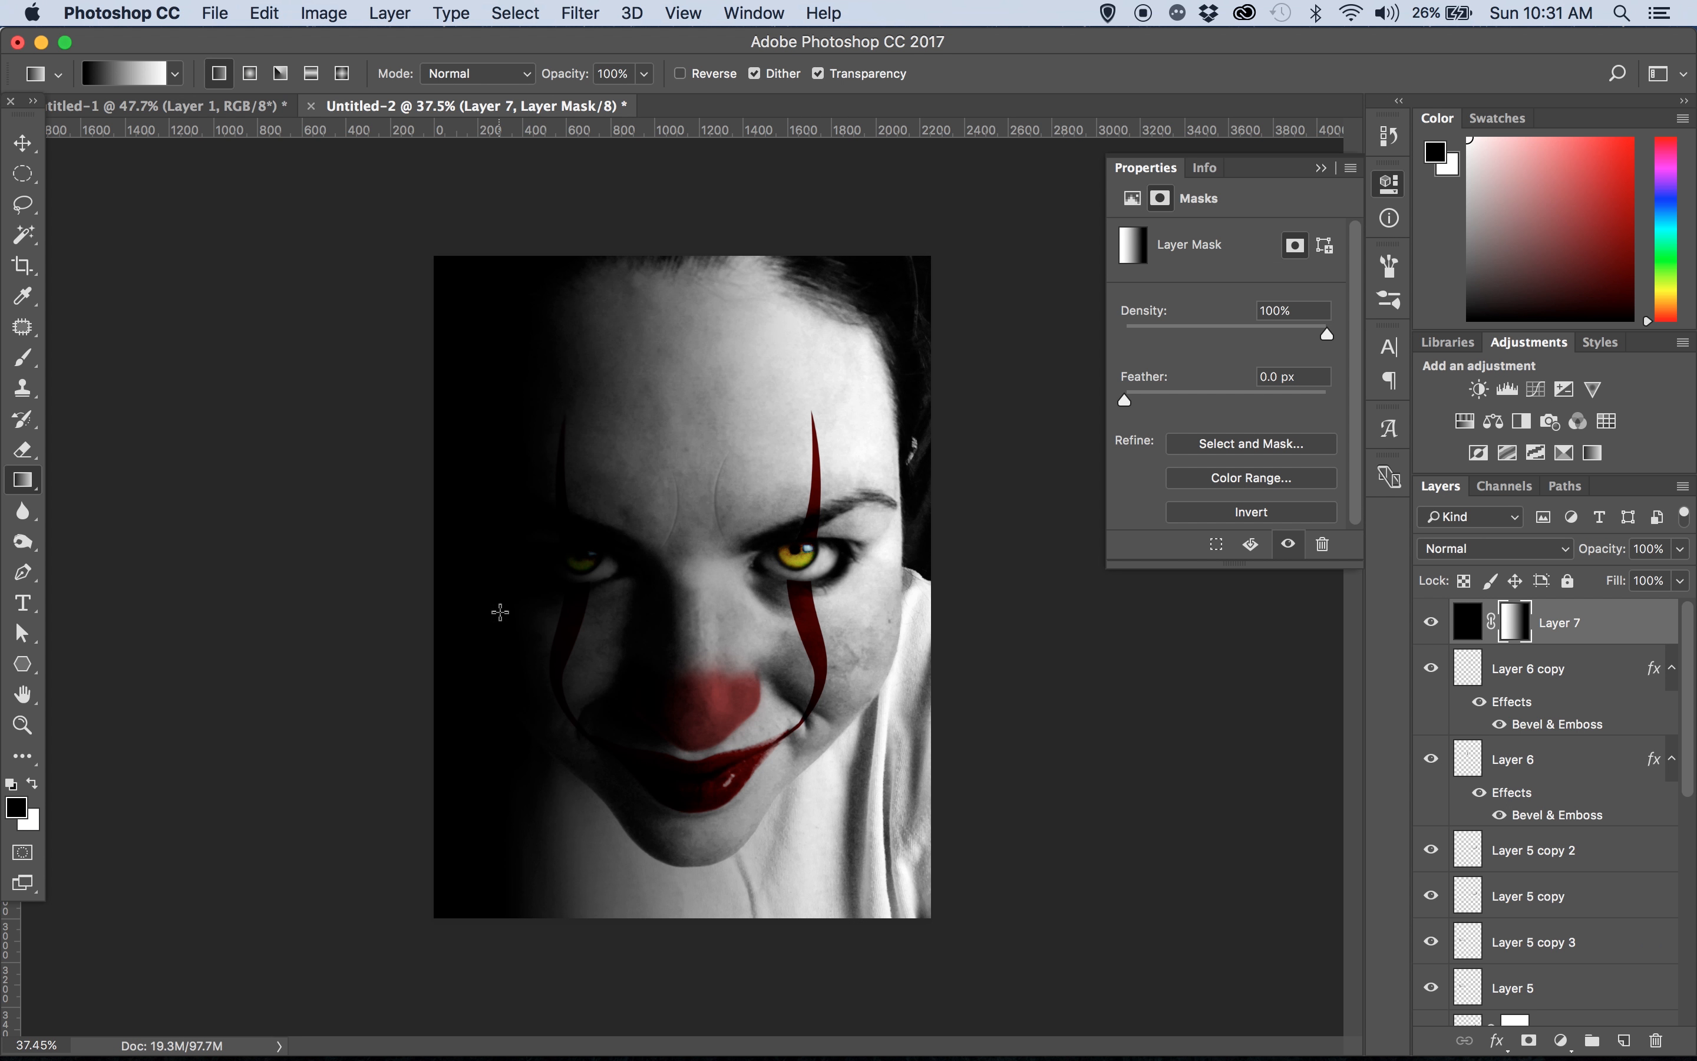
key("ctrl+Up")
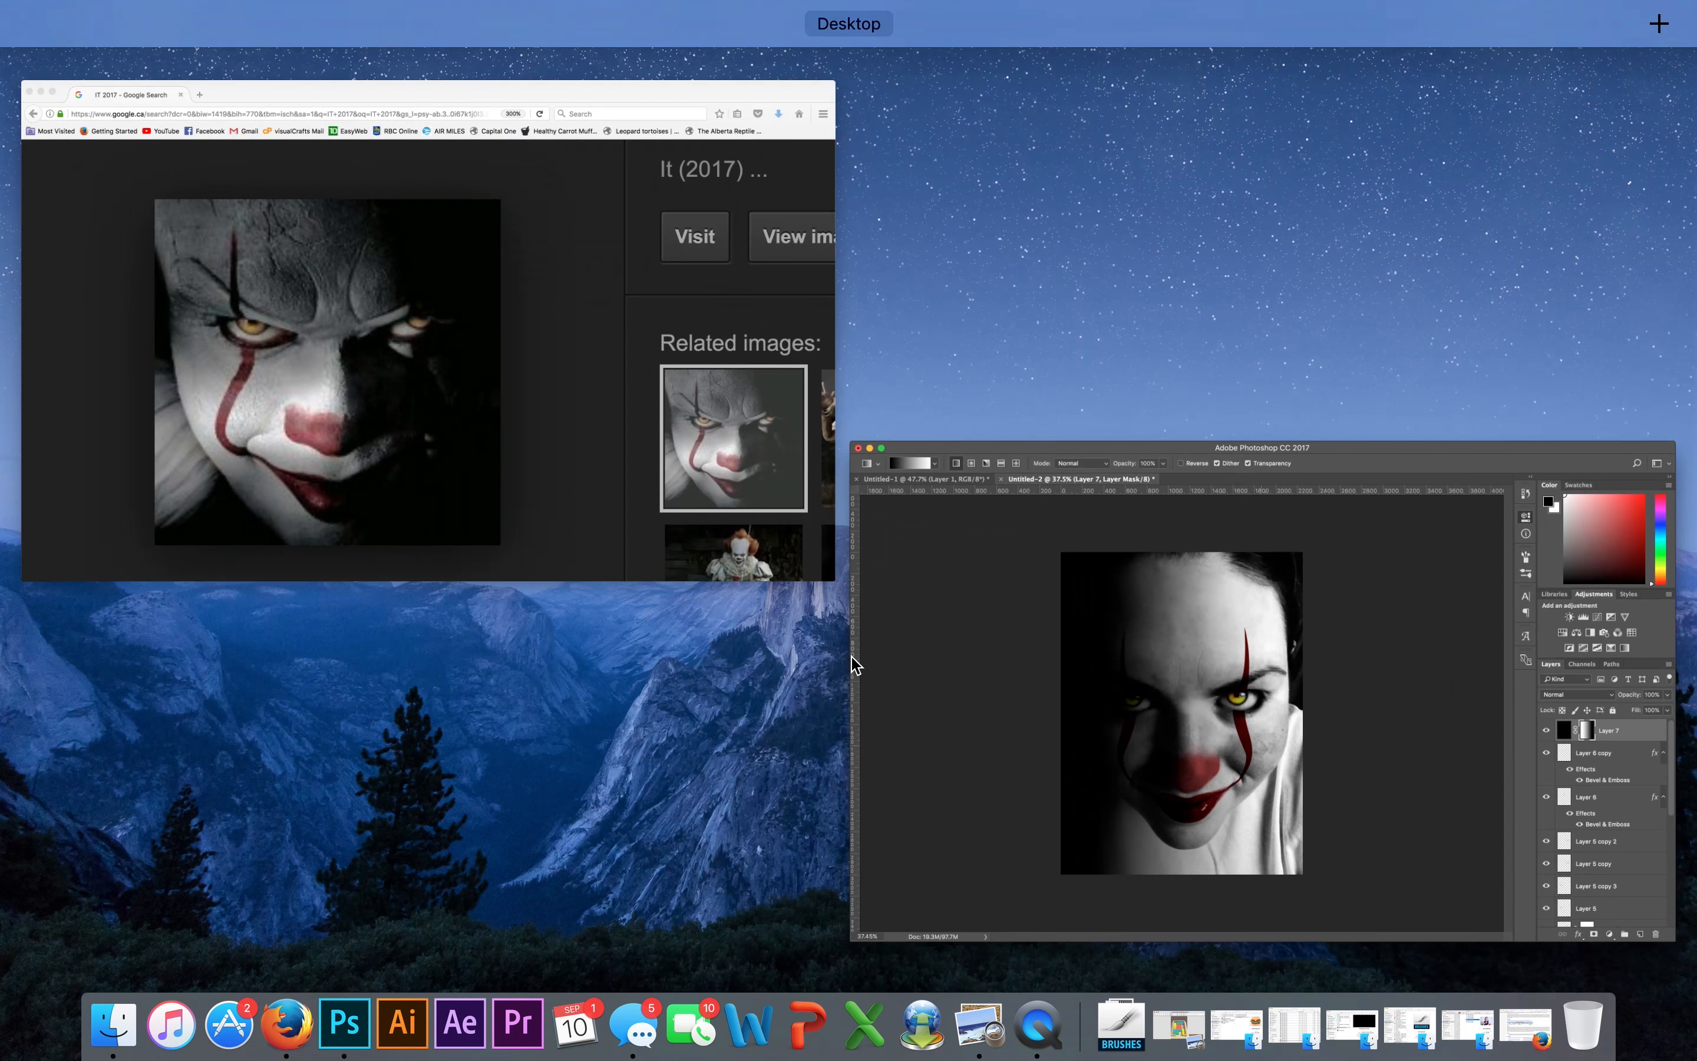
left_click(1199, 787)
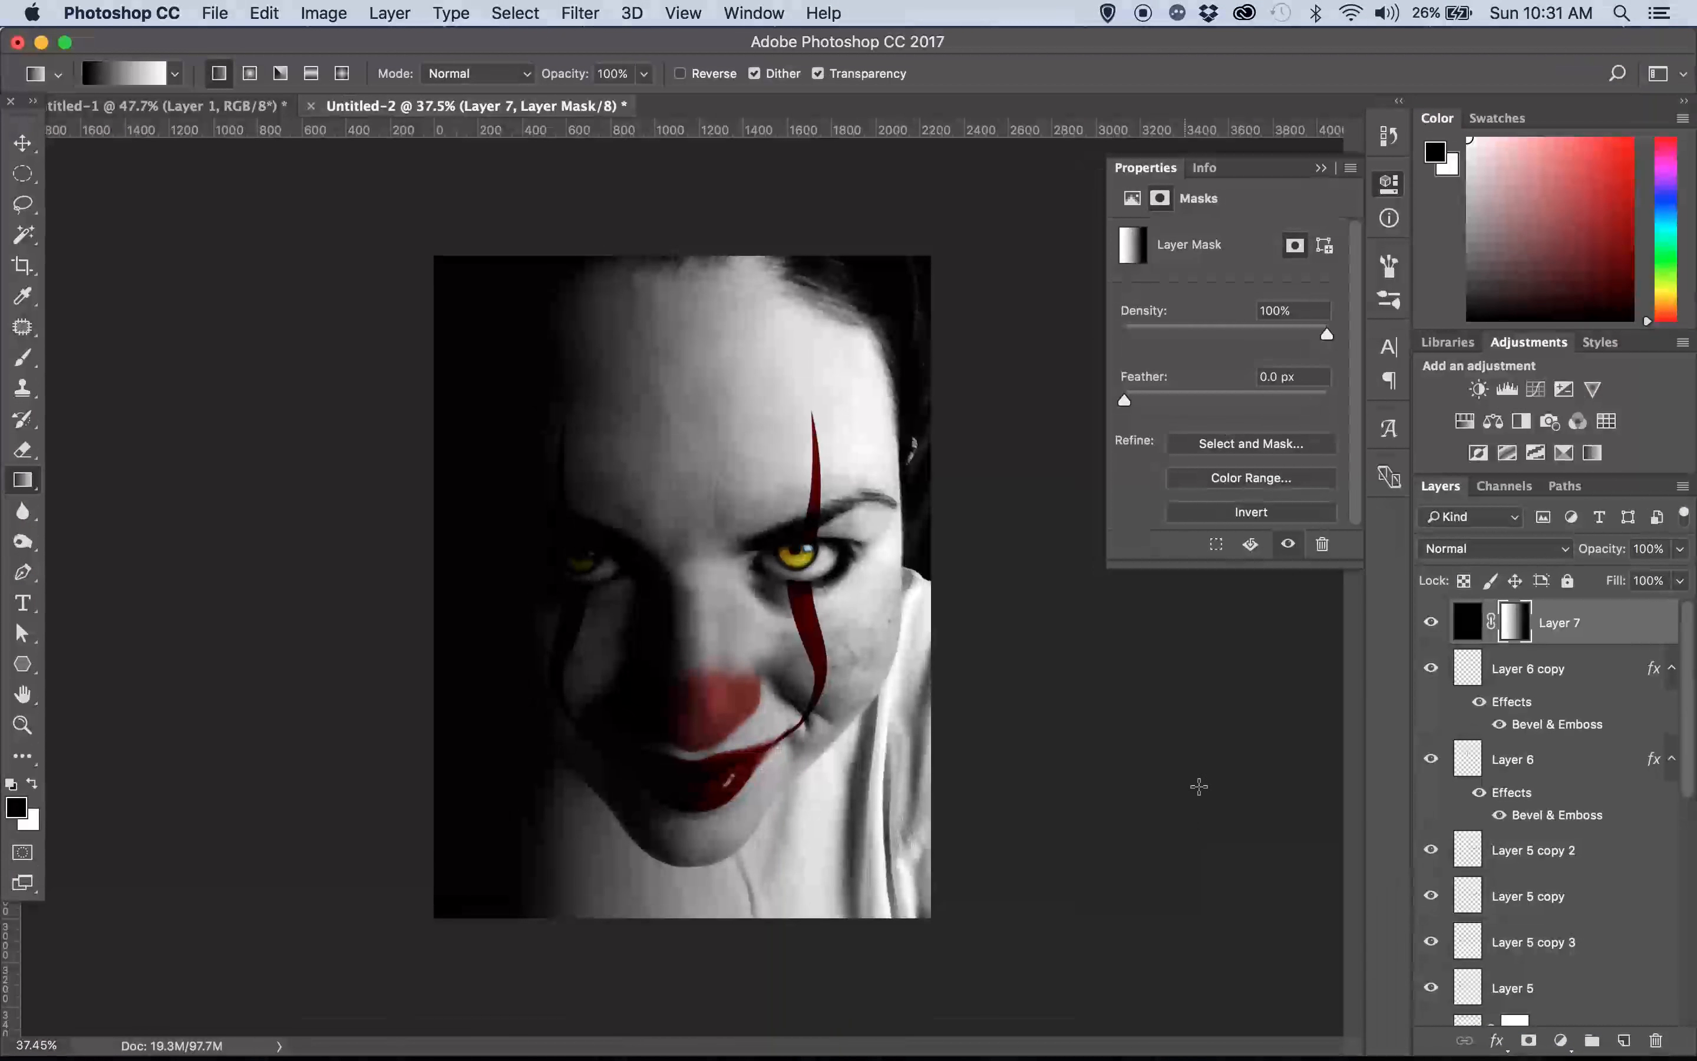
Deepen the shadow along the portrait's left side by painting white on Layer 7's mask with a 1040 px brush at 0% hardness
key("b")
left_click(122, 75)
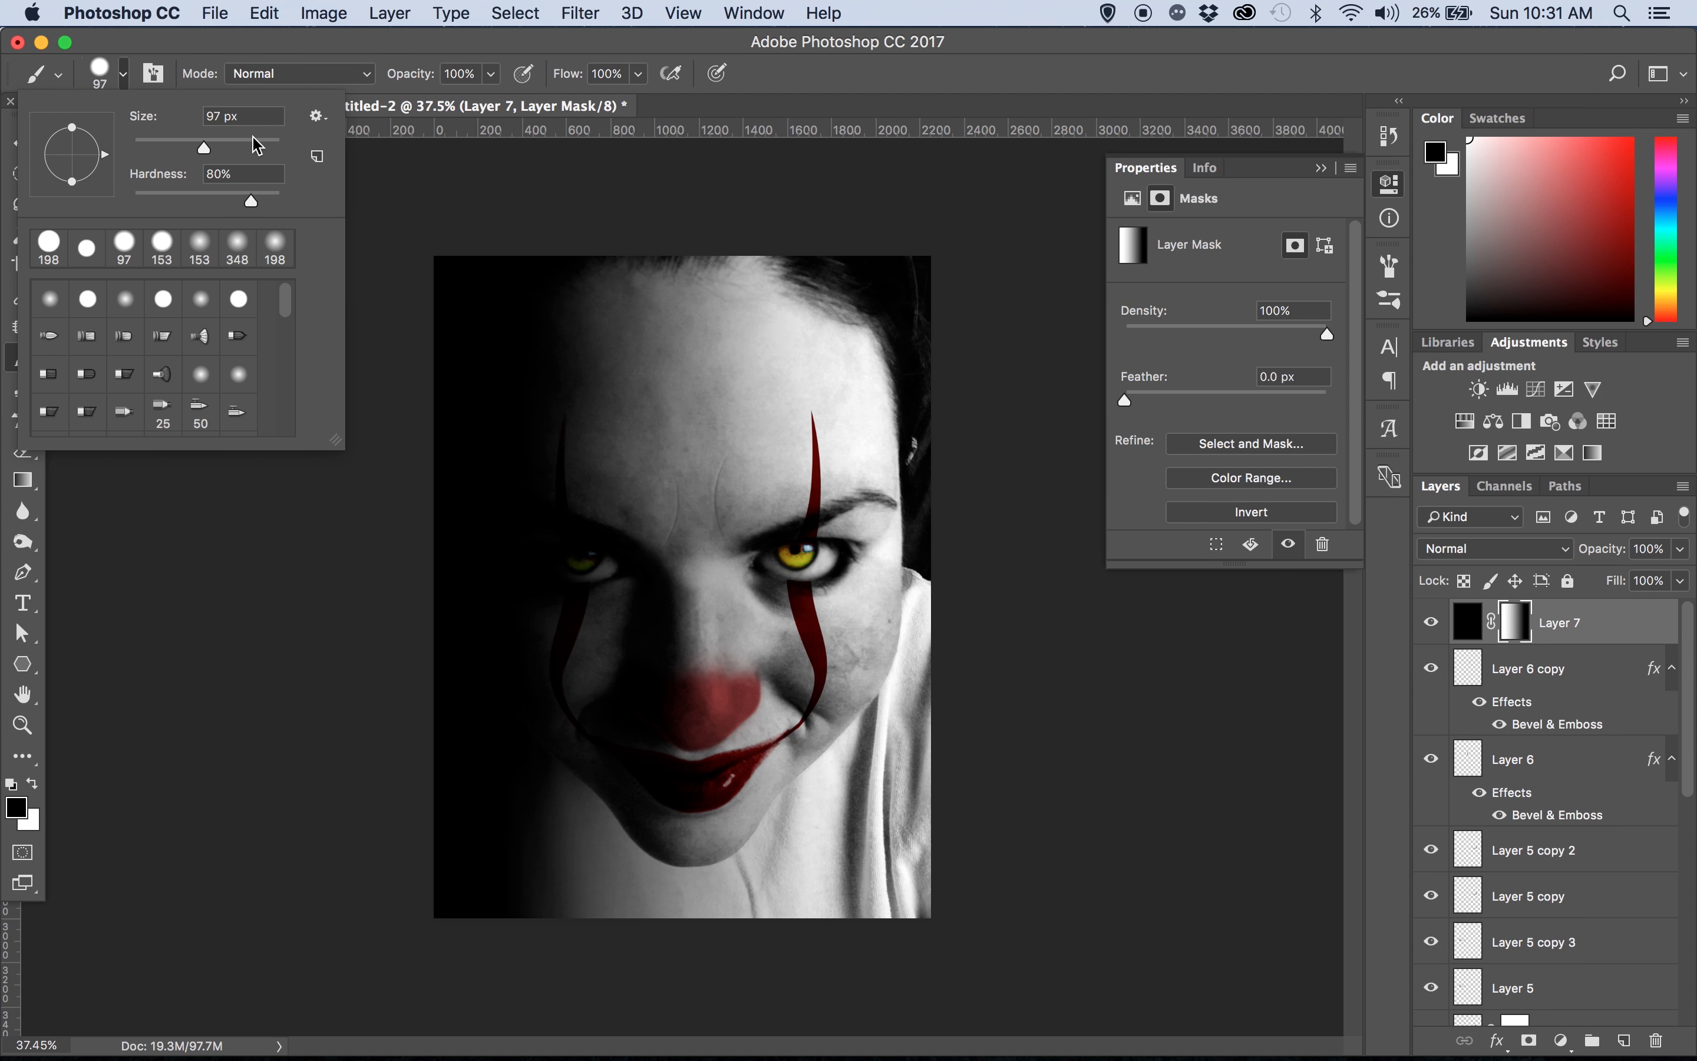
mouse_move(253, 139)
left_mouse_down()
mouse_move(275, 148)
mouse_move(95, 204)
left_mouse_up()
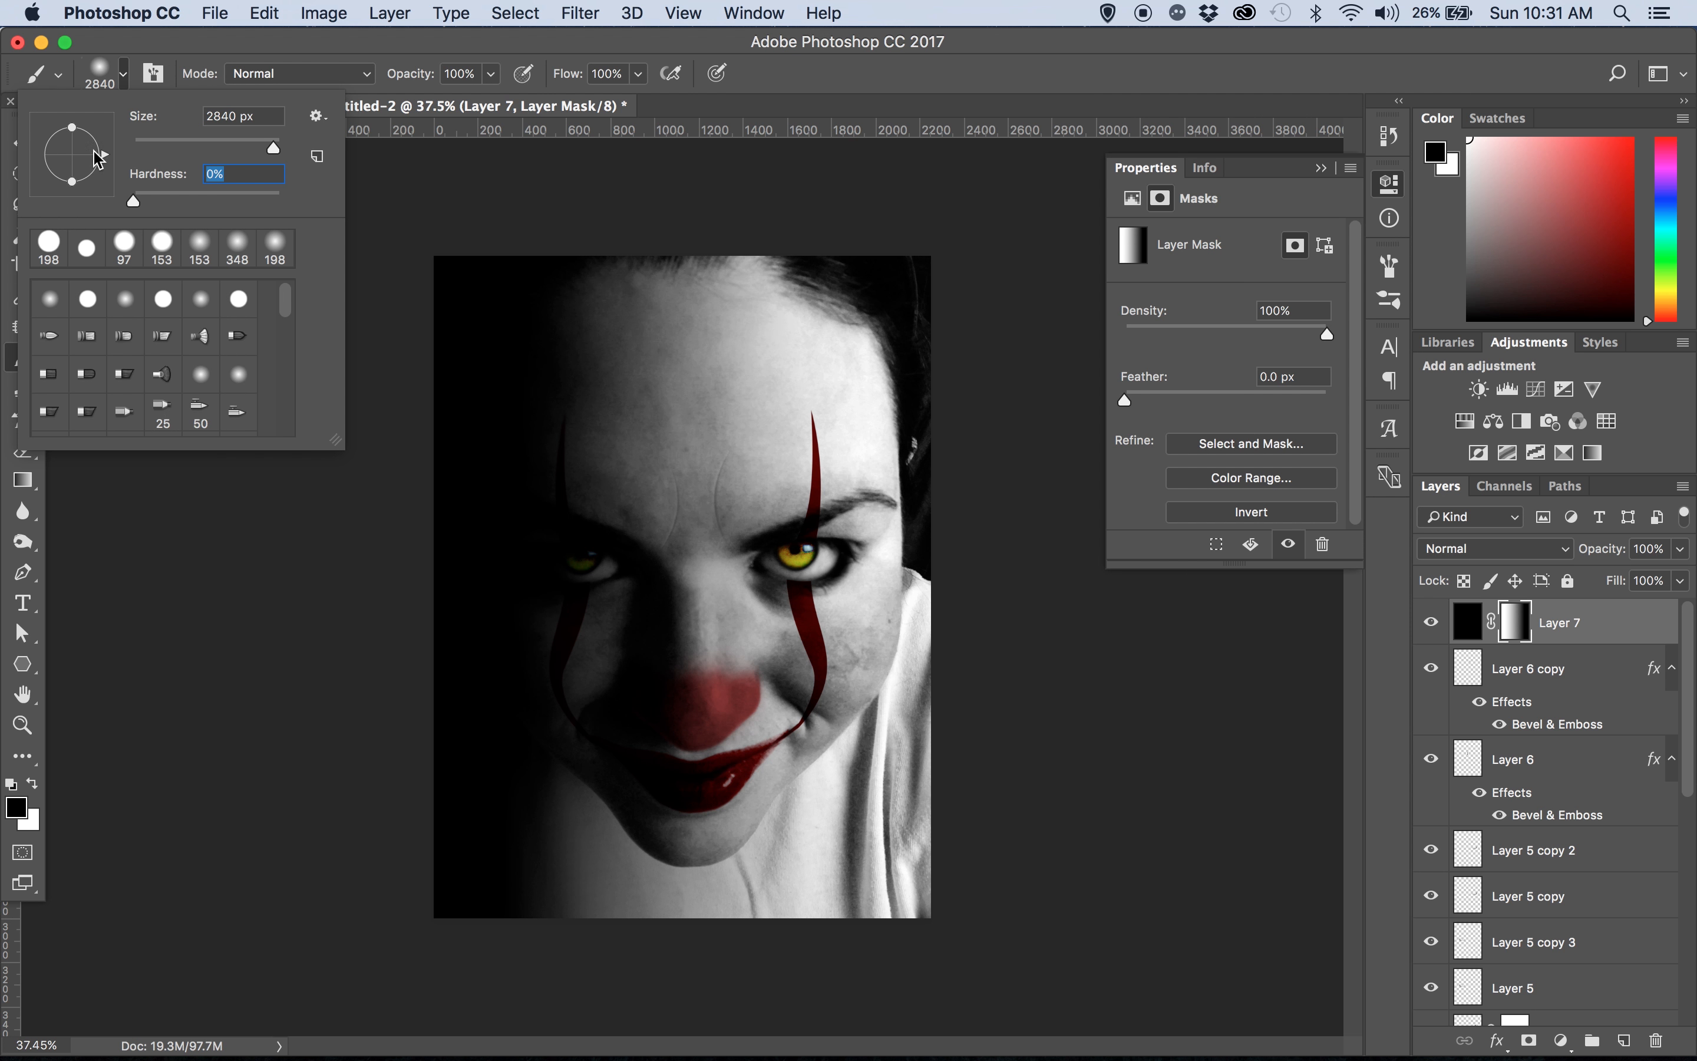
left_click_drag(274, 146, 272, 147)
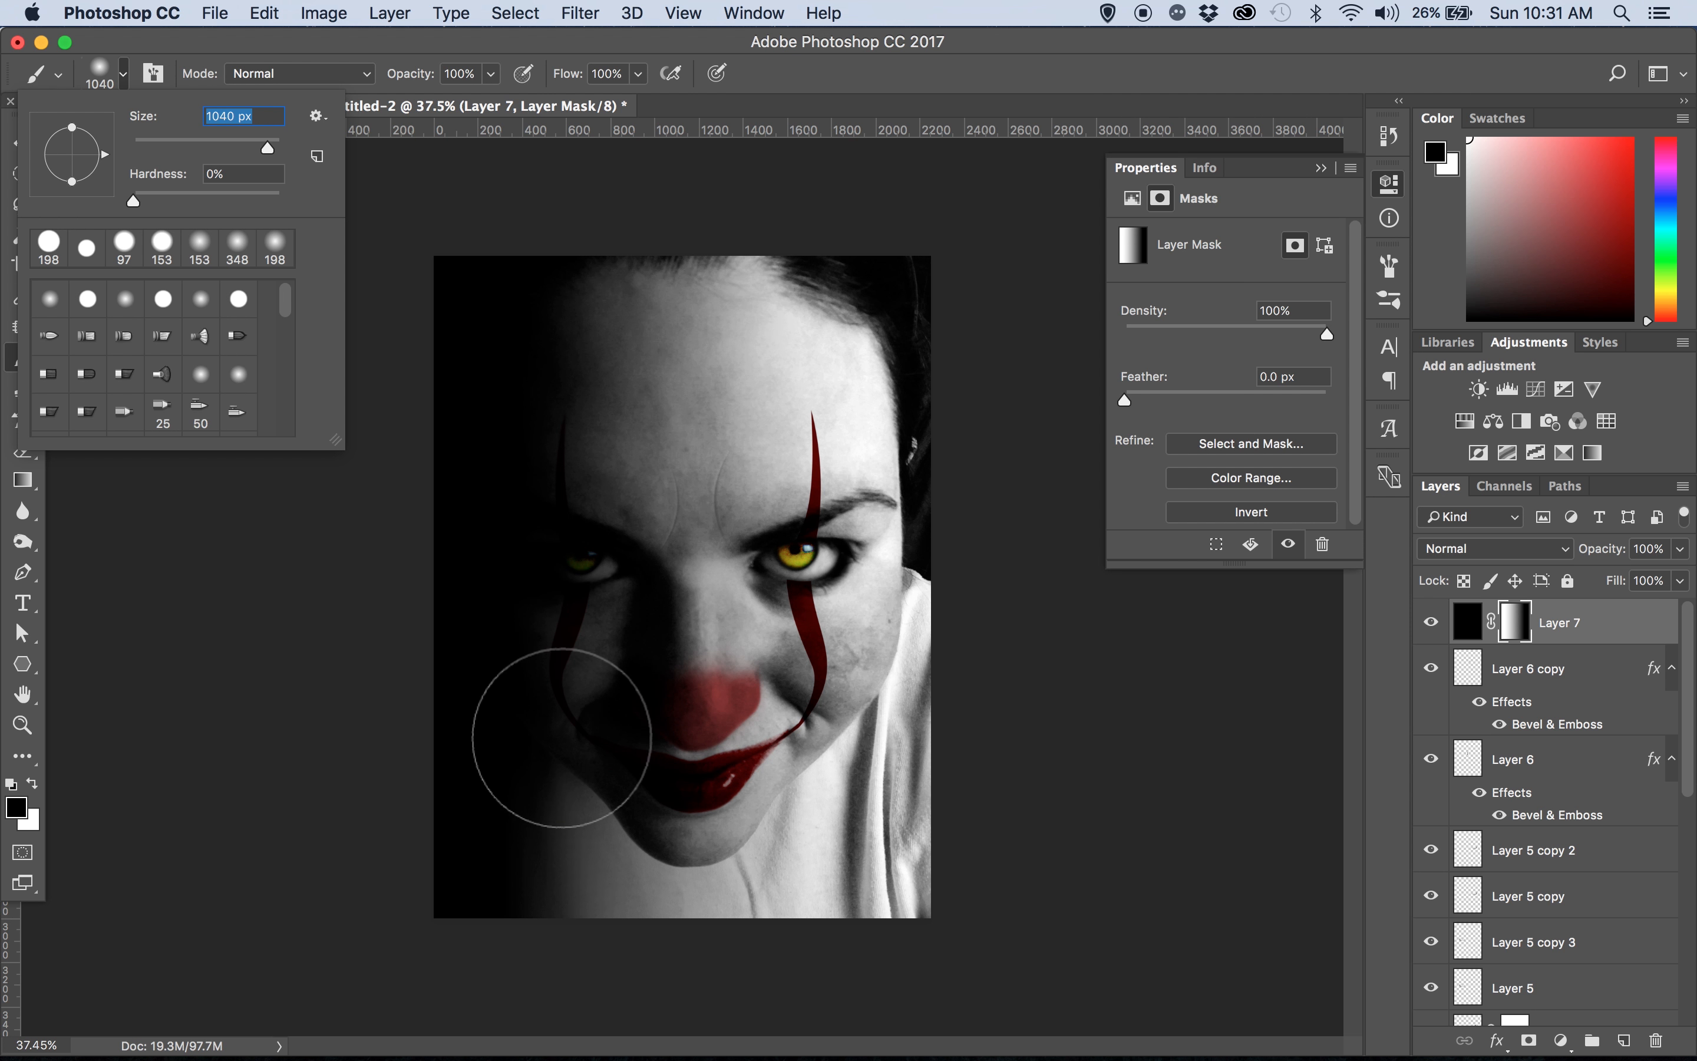
left_click(589, 715)
key("super+z")
key("x")
mouse_move(590, 740)
left_mouse_down()
mouse_move(570, 884)
mouse_move(460, 561)
mouse_move(497, 338)
mouse_move(539, 412)
left_mouse_up()
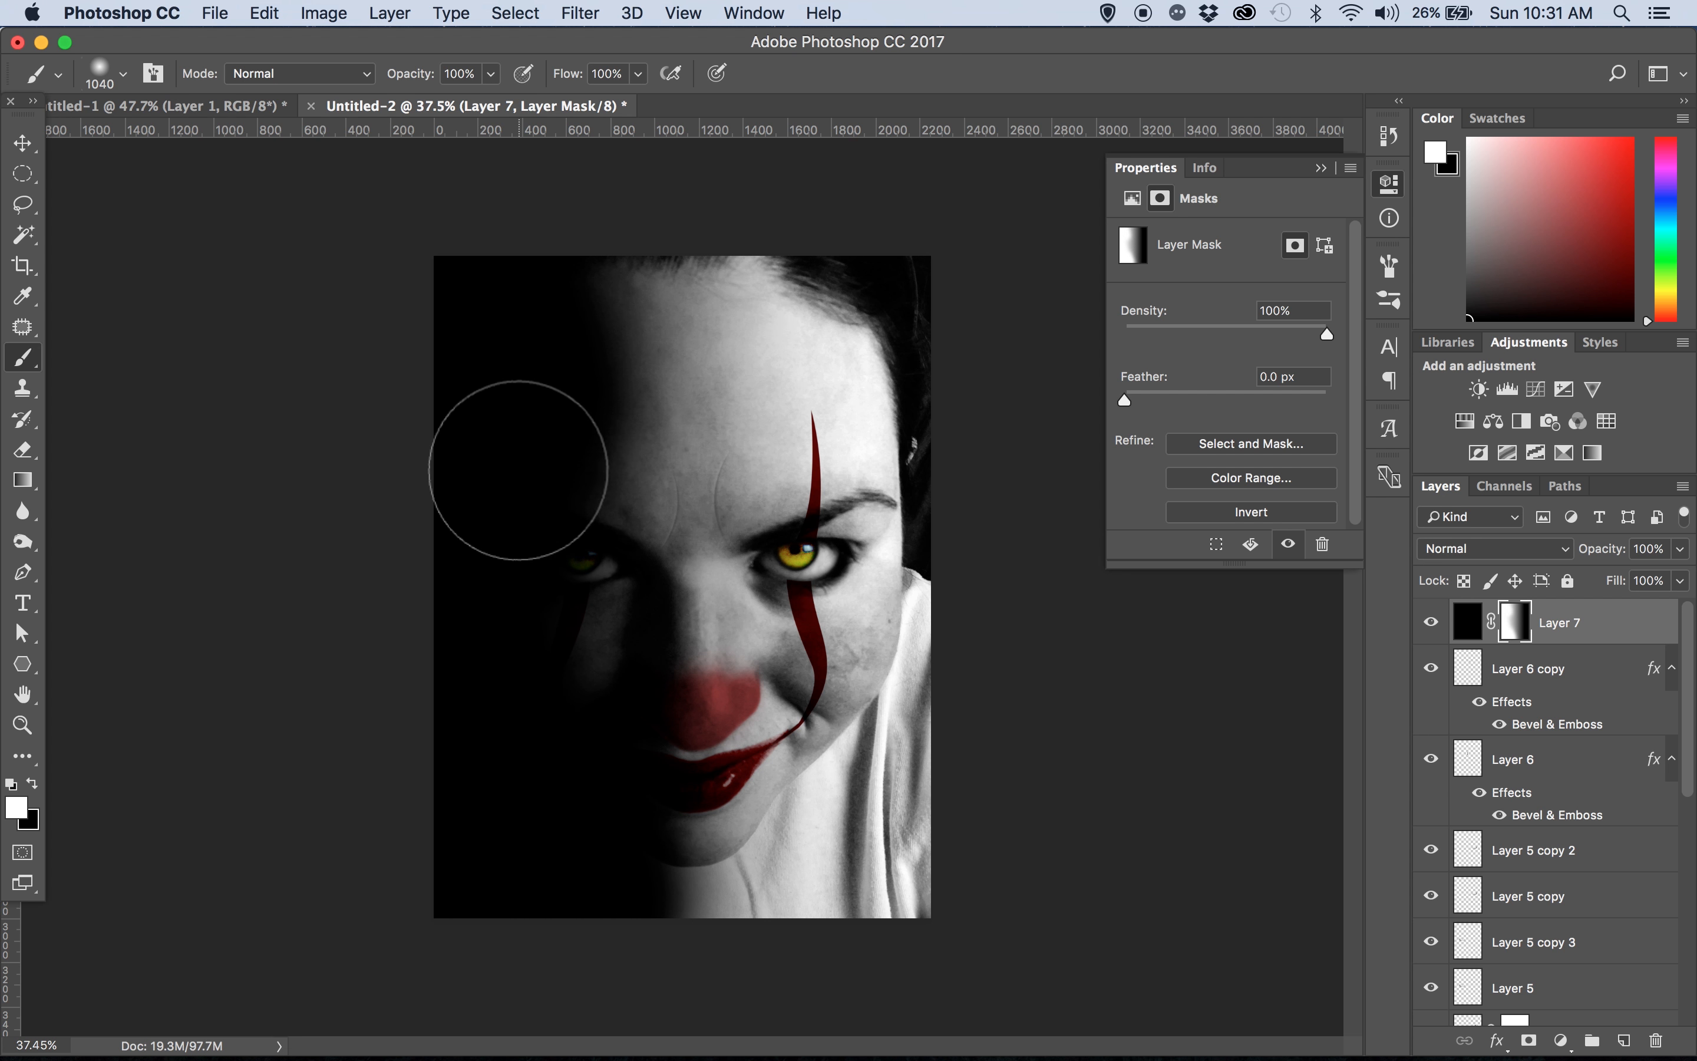
Lower the opacity of the black shadow layer, Layer 7, to 86%
left_click(1680, 548)
left_click_drag(1683, 577, 1668, 583)
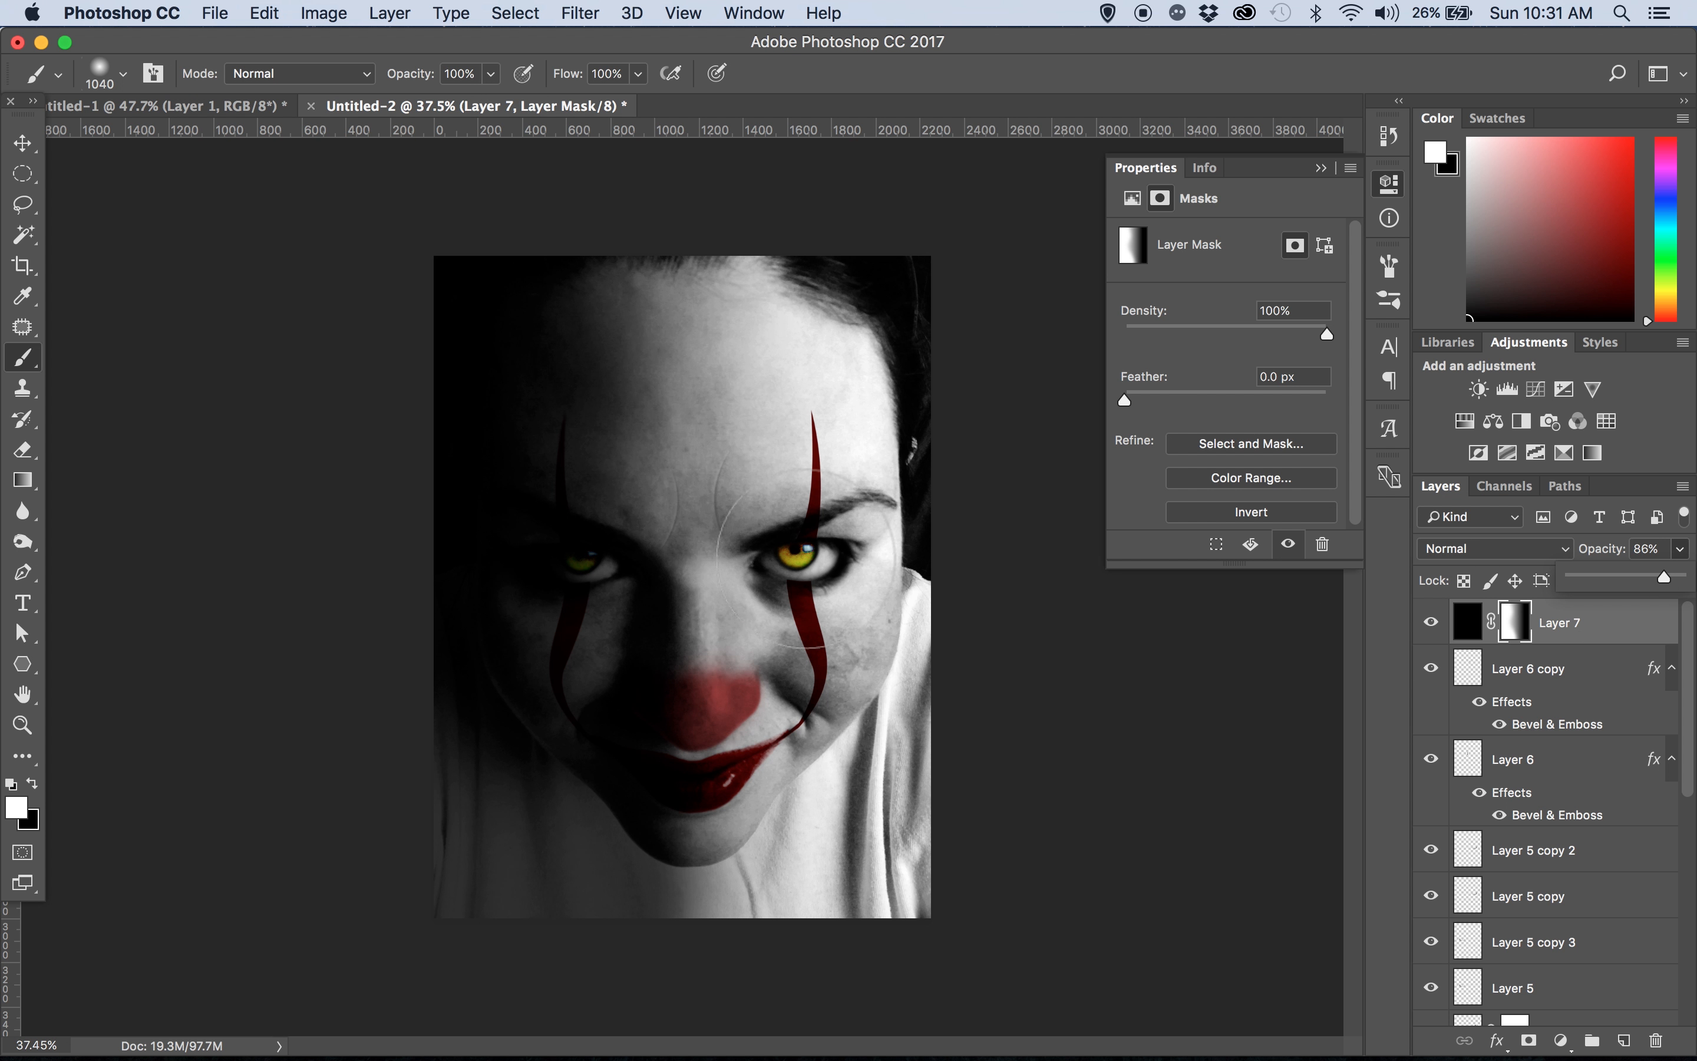
left_click(1623, 631)
Try painting full-strength shadow on Layer 7's mask along the portrait's right edge, undo it, and check the reference image
left_click(1513, 625)
mouse_move(835, 298)
left_mouse_down()
mouse_move(801, 281)
mouse_move(922, 465)
left_mouse_up()
key("super+z")
key("ctrl+Up")
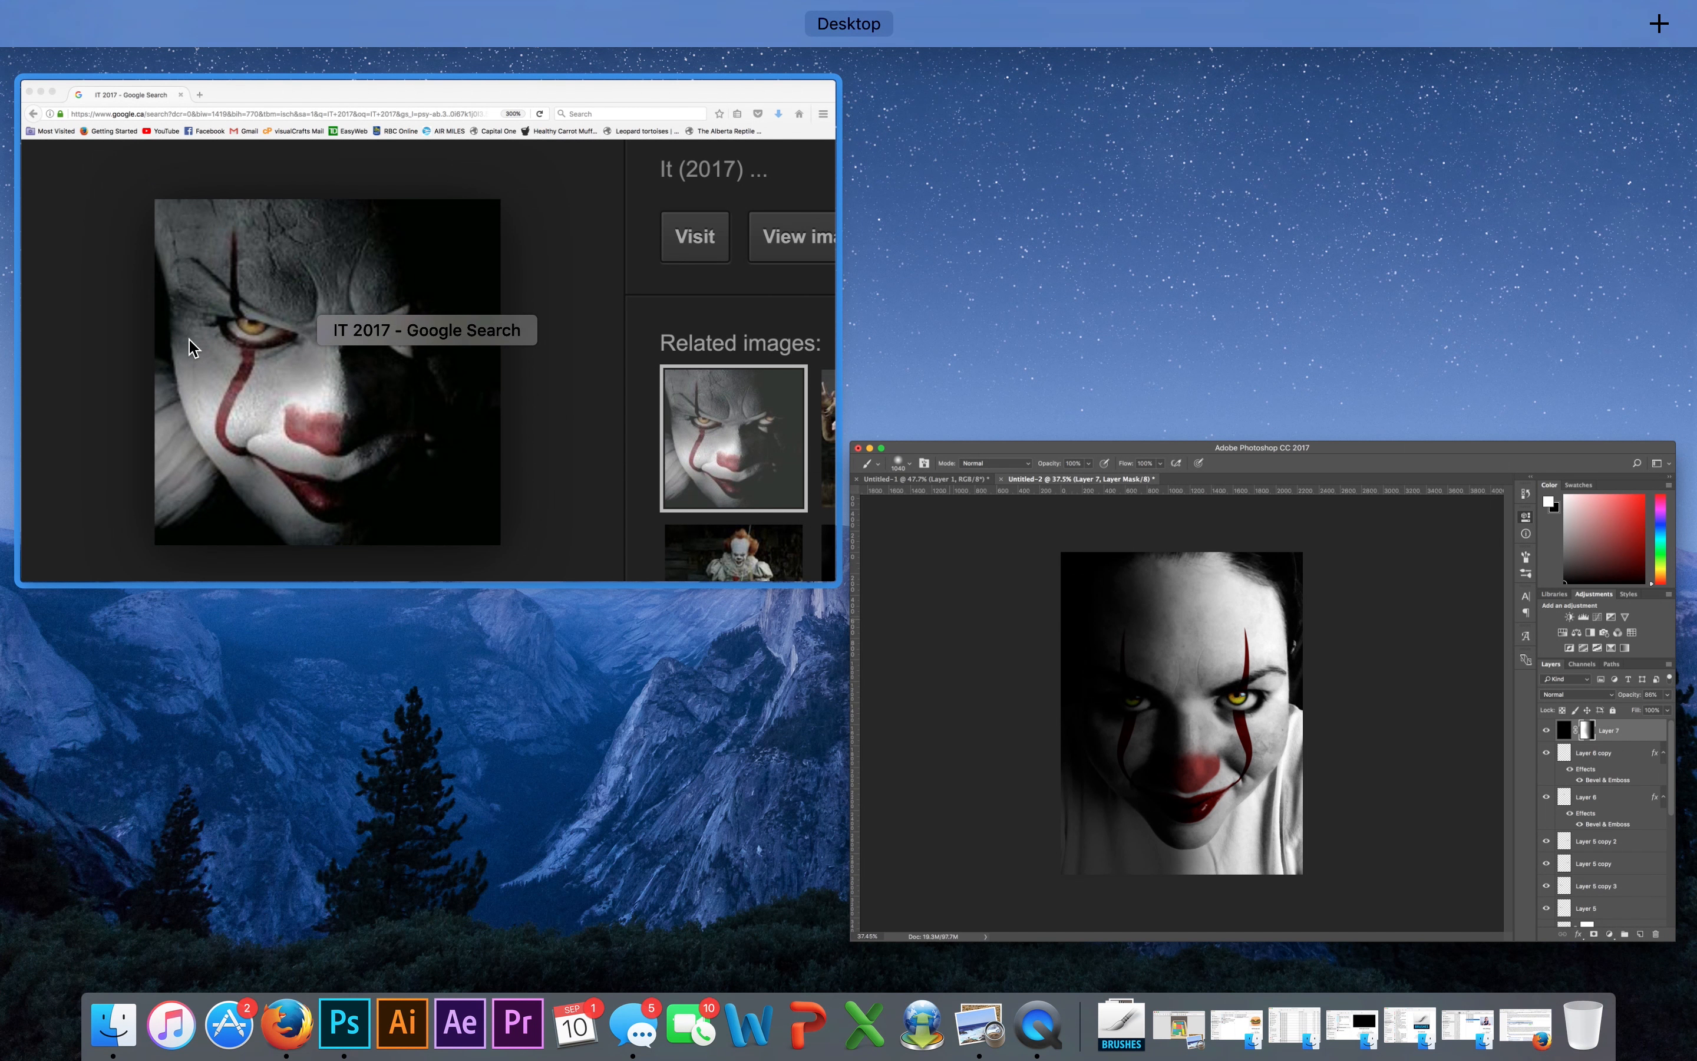
left_click(1098, 617)
Set the brush opacity to 51%, paint softer shadow over the portrait's right side on Layer 7's mask, and compare with the reference image
left_click(491, 73)
left_click_drag(495, 102, 442, 112)
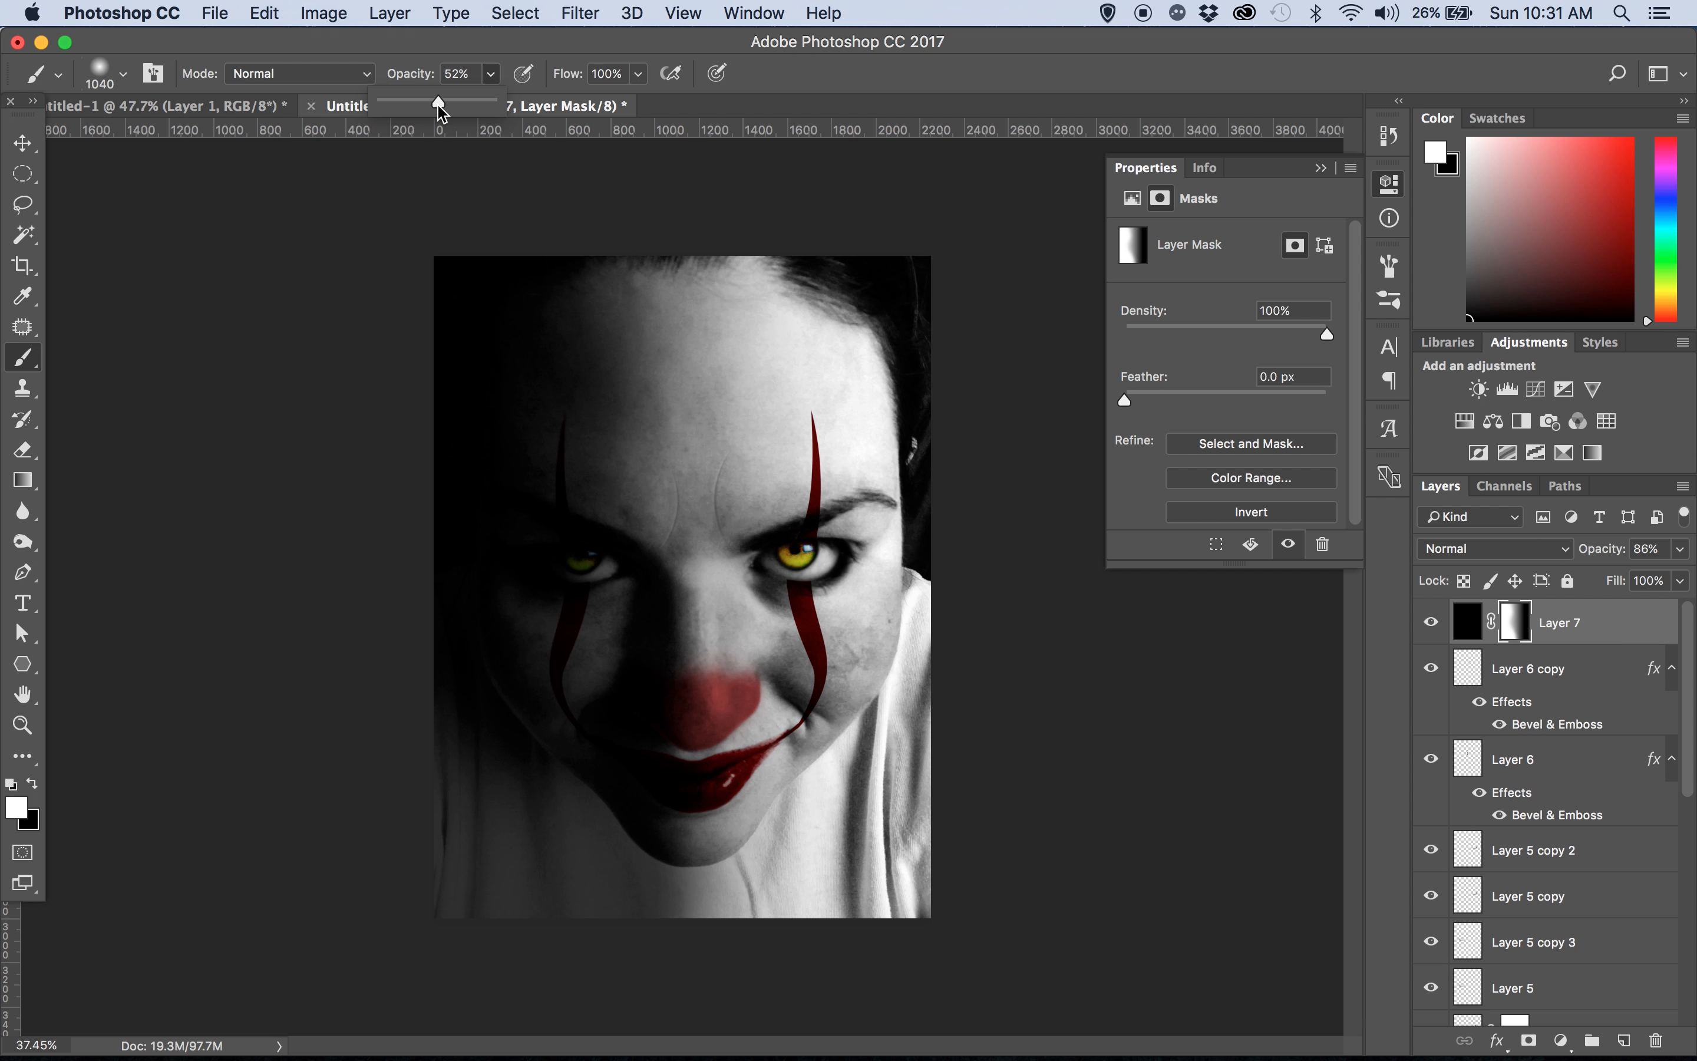
mouse_move(812, 406)
left_mouse_down()
mouse_move(674, 292)
mouse_move(658, 416)
mouse_move(742, 447)
mouse_move(844, 374)
mouse_move(876, 393)
mouse_move(896, 598)
mouse_move(916, 605)
mouse_move(719, 592)
mouse_move(702, 508)
mouse_move(709, 840)
mouse_move(598, 873)
mouse_move(828, 910)
mouse_move(947, 747)
mouse_move(1019, 603)
mouse_move(938, 979)
mouse_move(751, 960)
mouse_move(857, 891)
mouse_move(924, 792)
mouse_move(935, 828)
left_mouse_up()
key("ctrl+Up")
left_click(1420, 830)
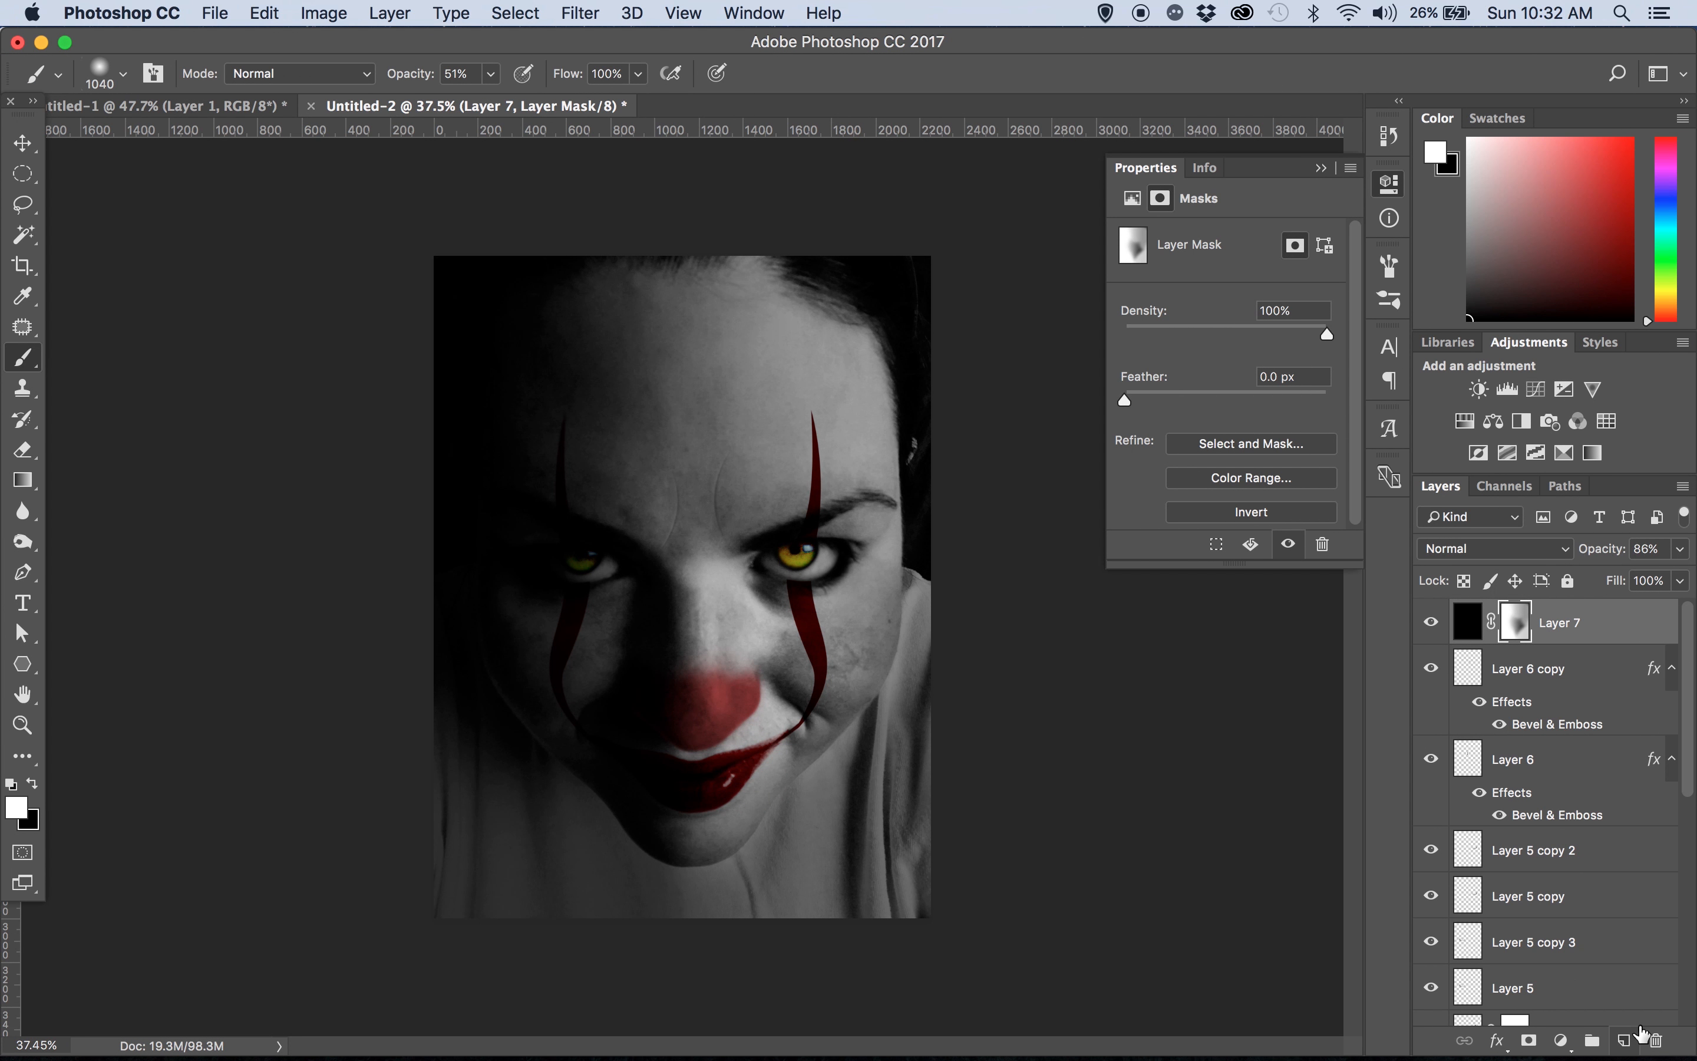
Create a new layer above Layer 6 copy and choose a 1000 px grunge texture brush, enlarged to 2120 px
left_click(1589, 678)
left_click(1623, 1042)
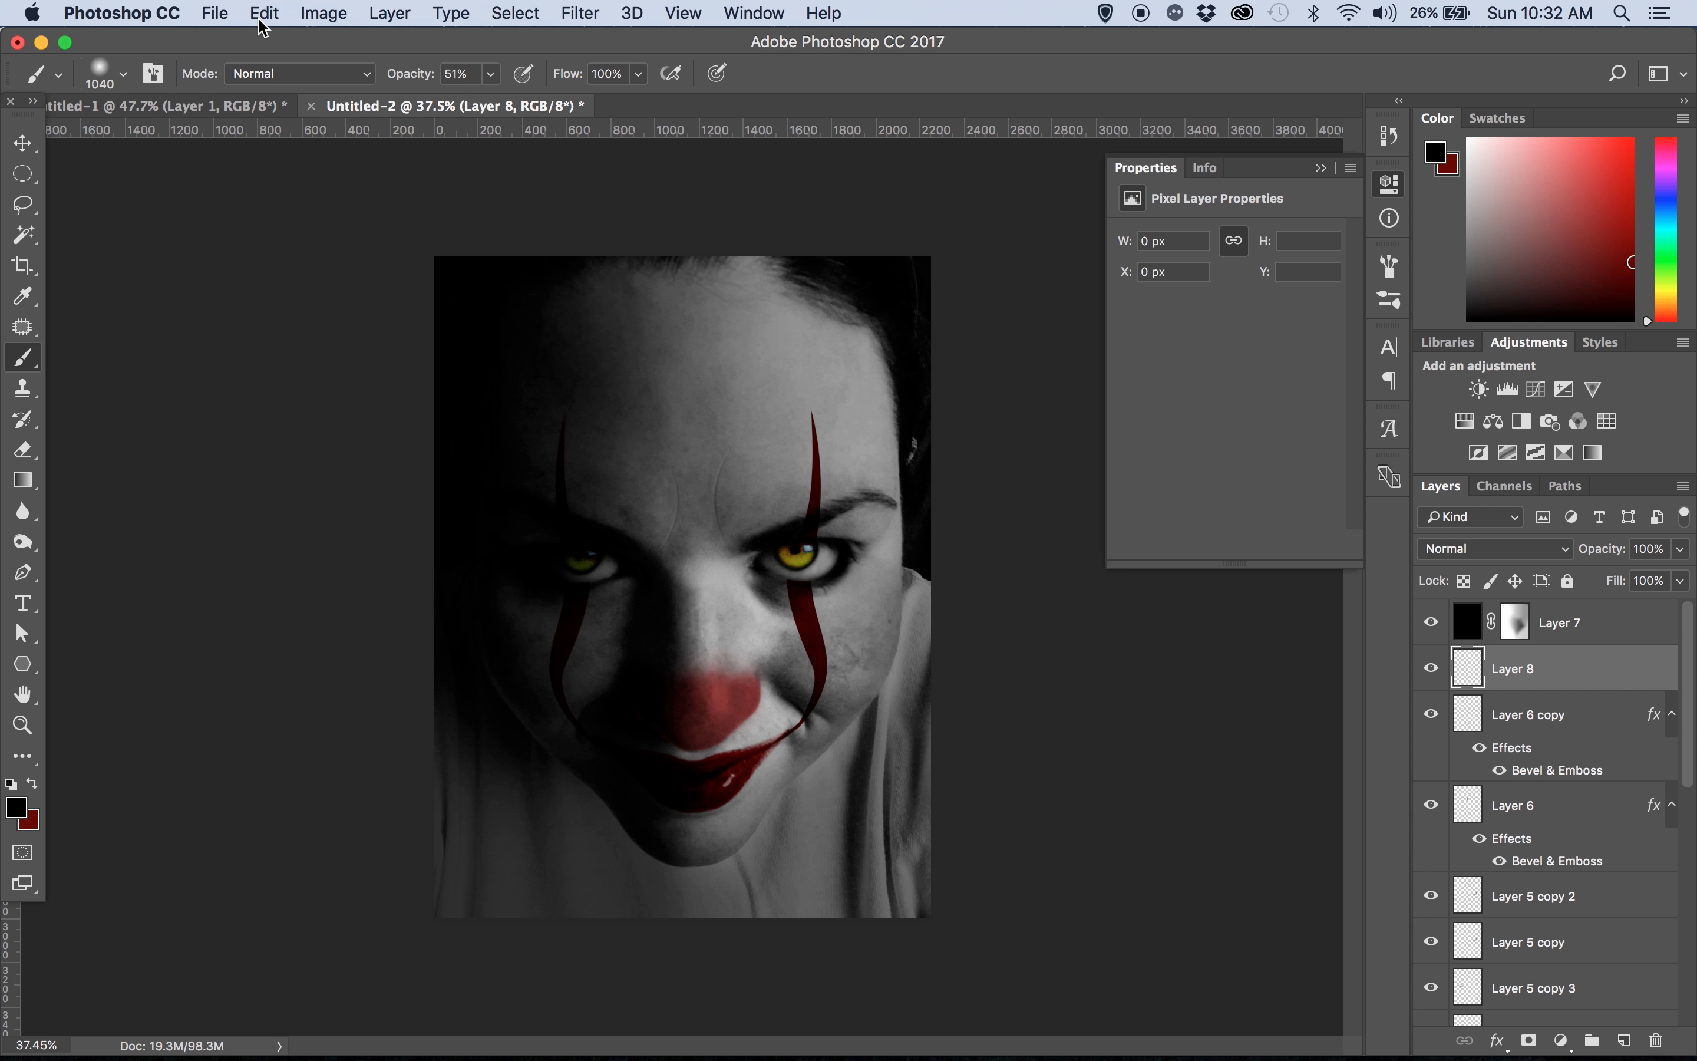
left_click(115, 83)
scroll(204, 393, "down", 10)
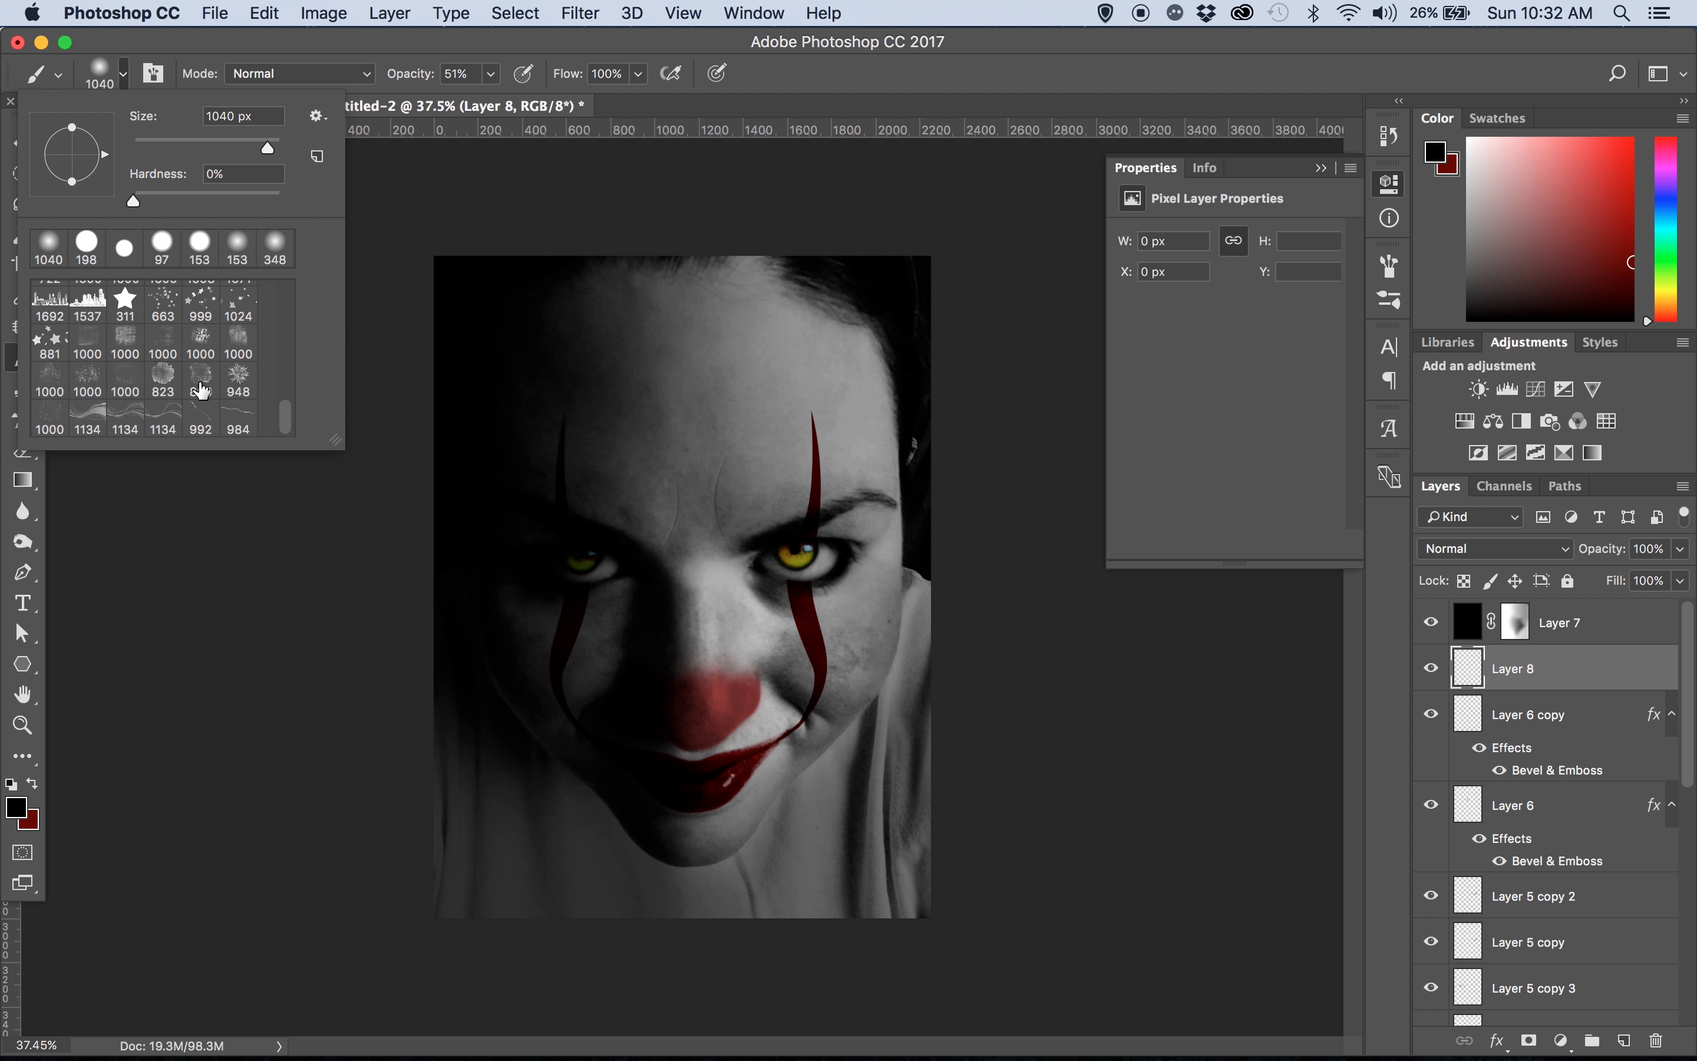
left_click(123, 341)
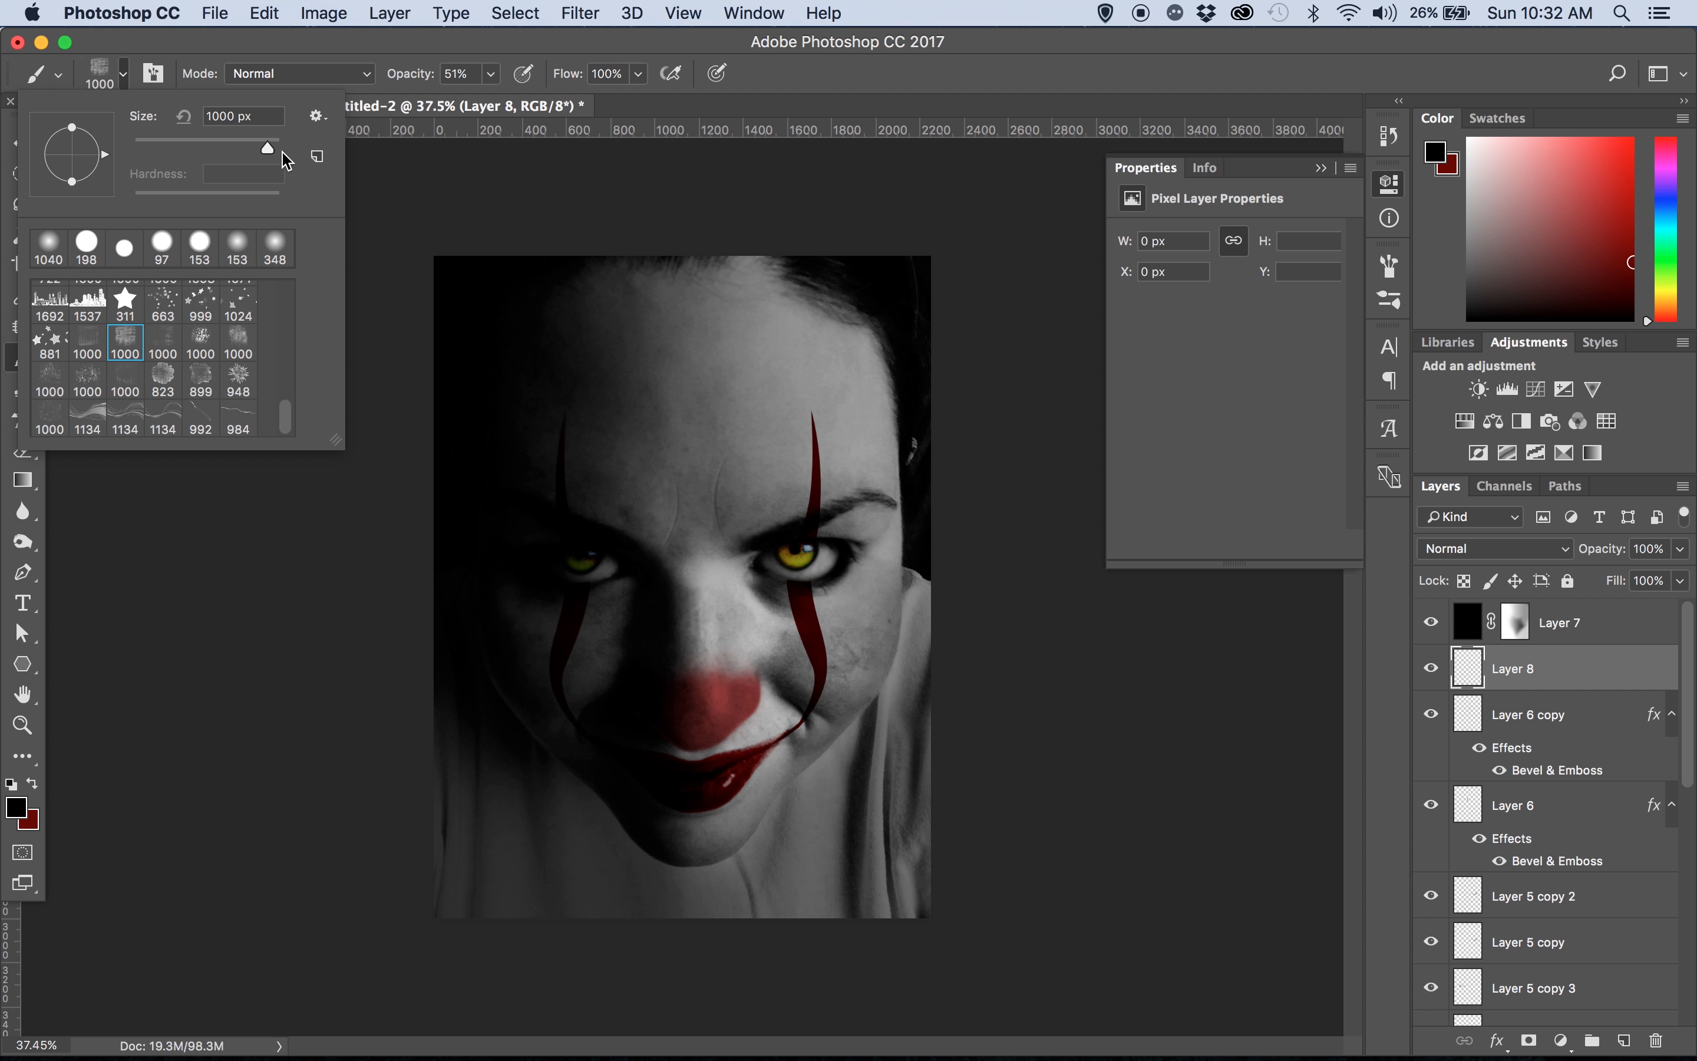
left_click_drag(268, 148, 278, 148)
Try brushing the grunge texture across the forehead in a stroke at 51% opacity, then undo it
mouse_move(546, 309)
left_mouse_down()
mouse_move(659, 435)
mouse_move(708, 463)
left_mouse_up()
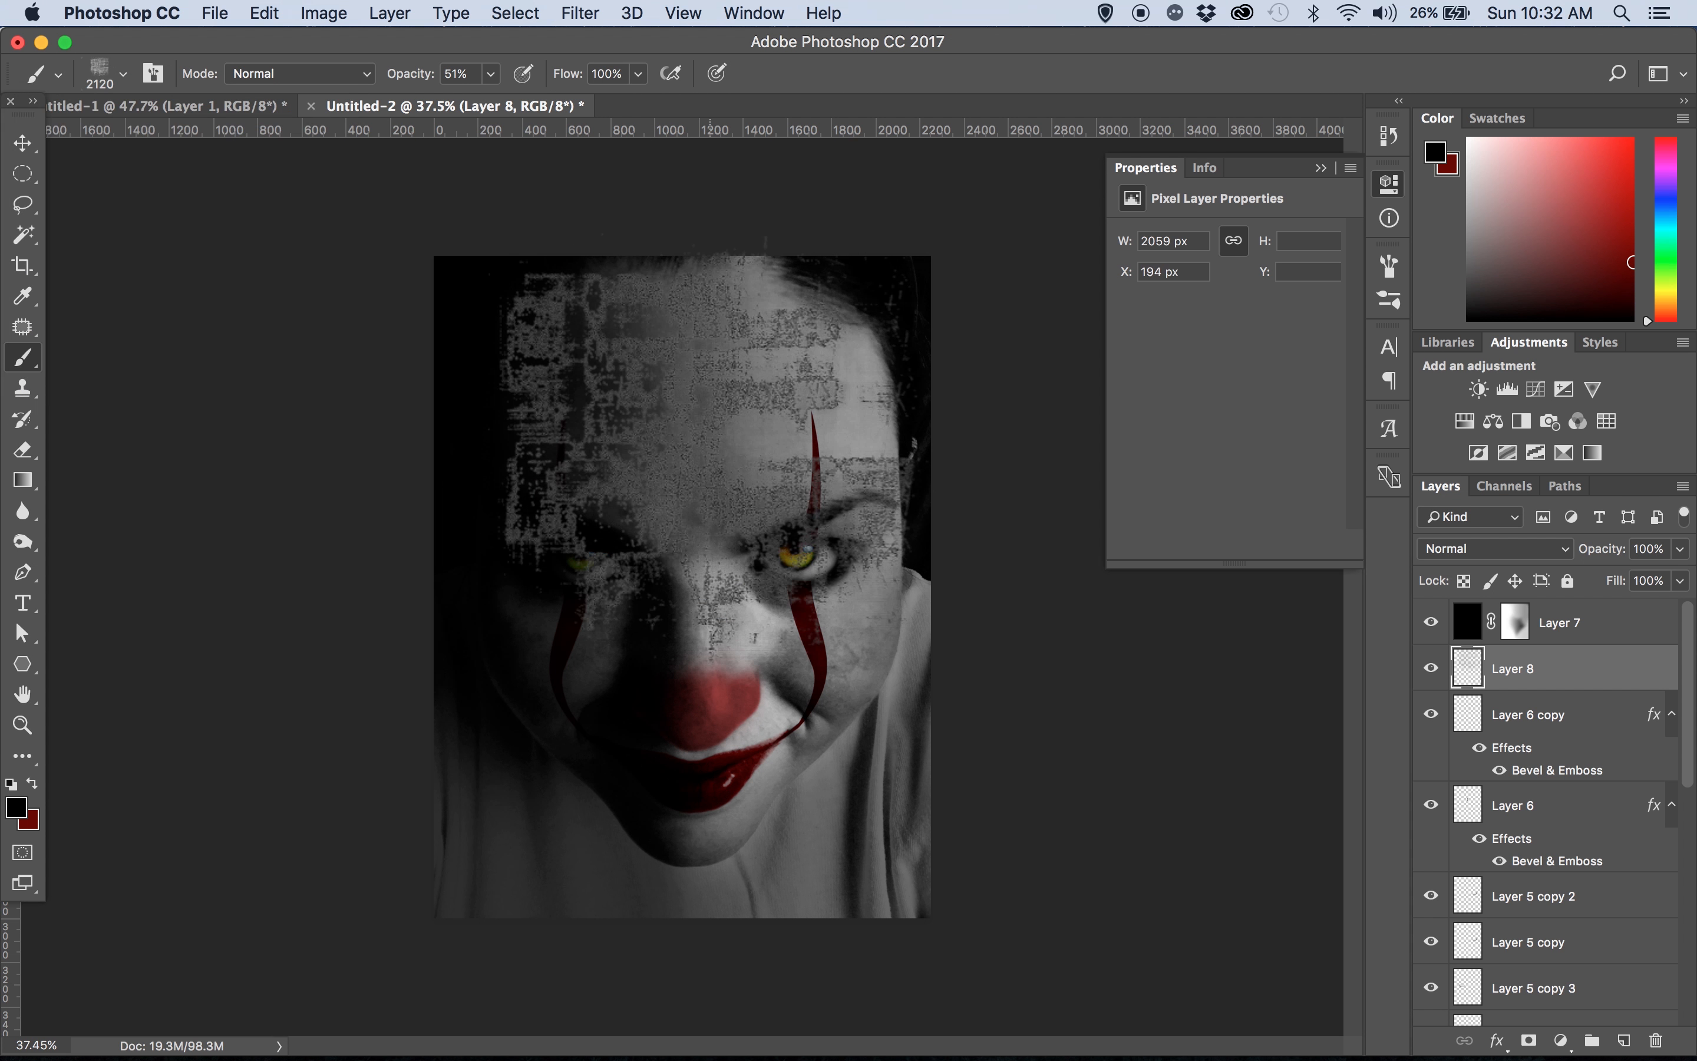
key("super+z")
key("super+z")
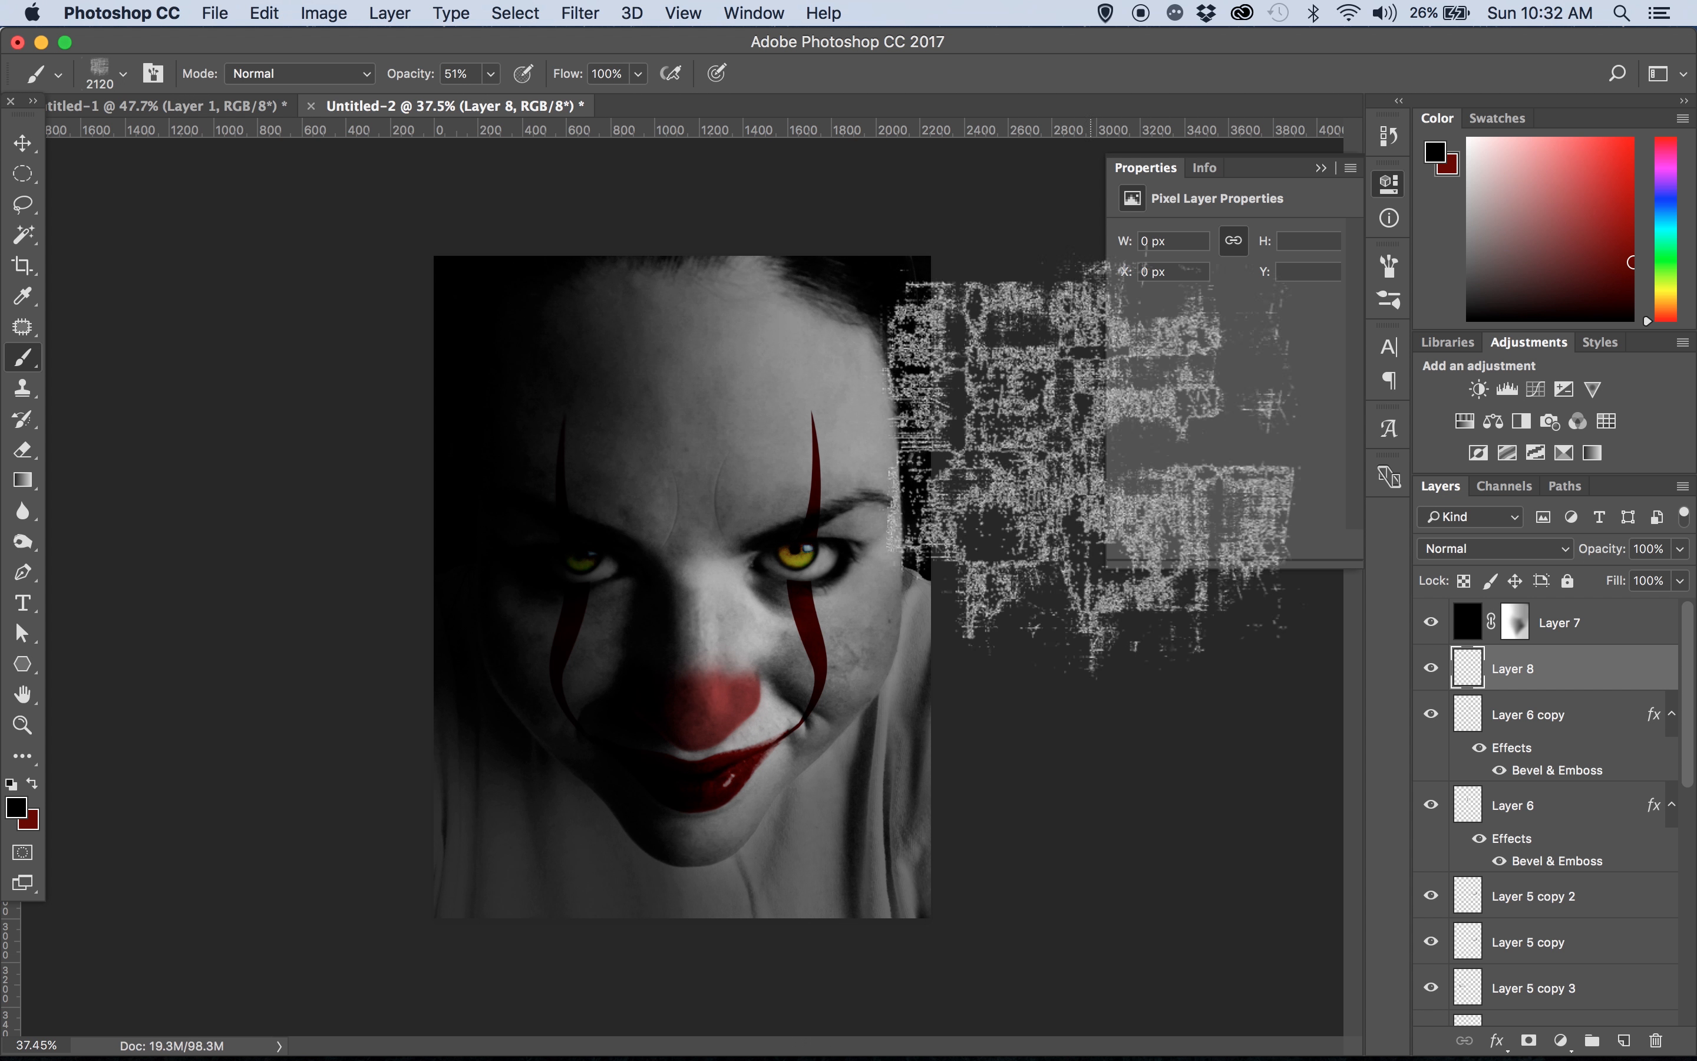
Raise the brush opacity to 100% and stamp the grunge texture once over the forehead on Layer 8
left_click(491, 74)
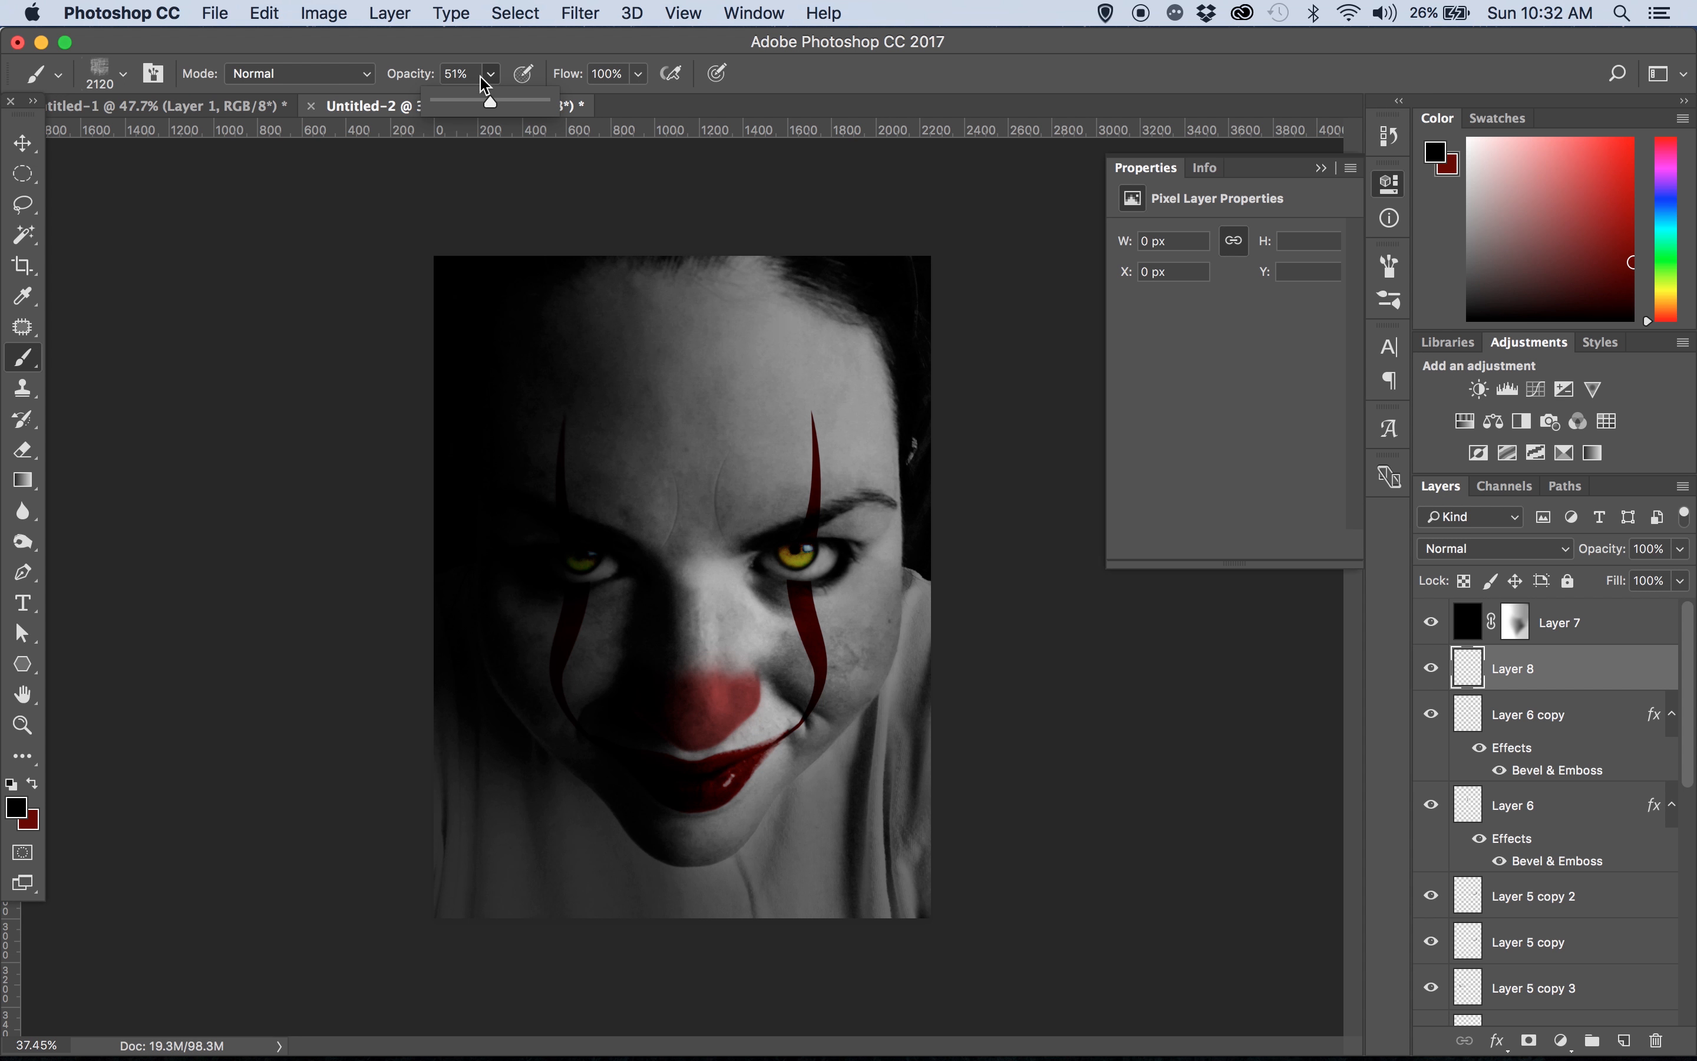
left_click_drag(500, 110, 552, 111)
left_click(709, 432)
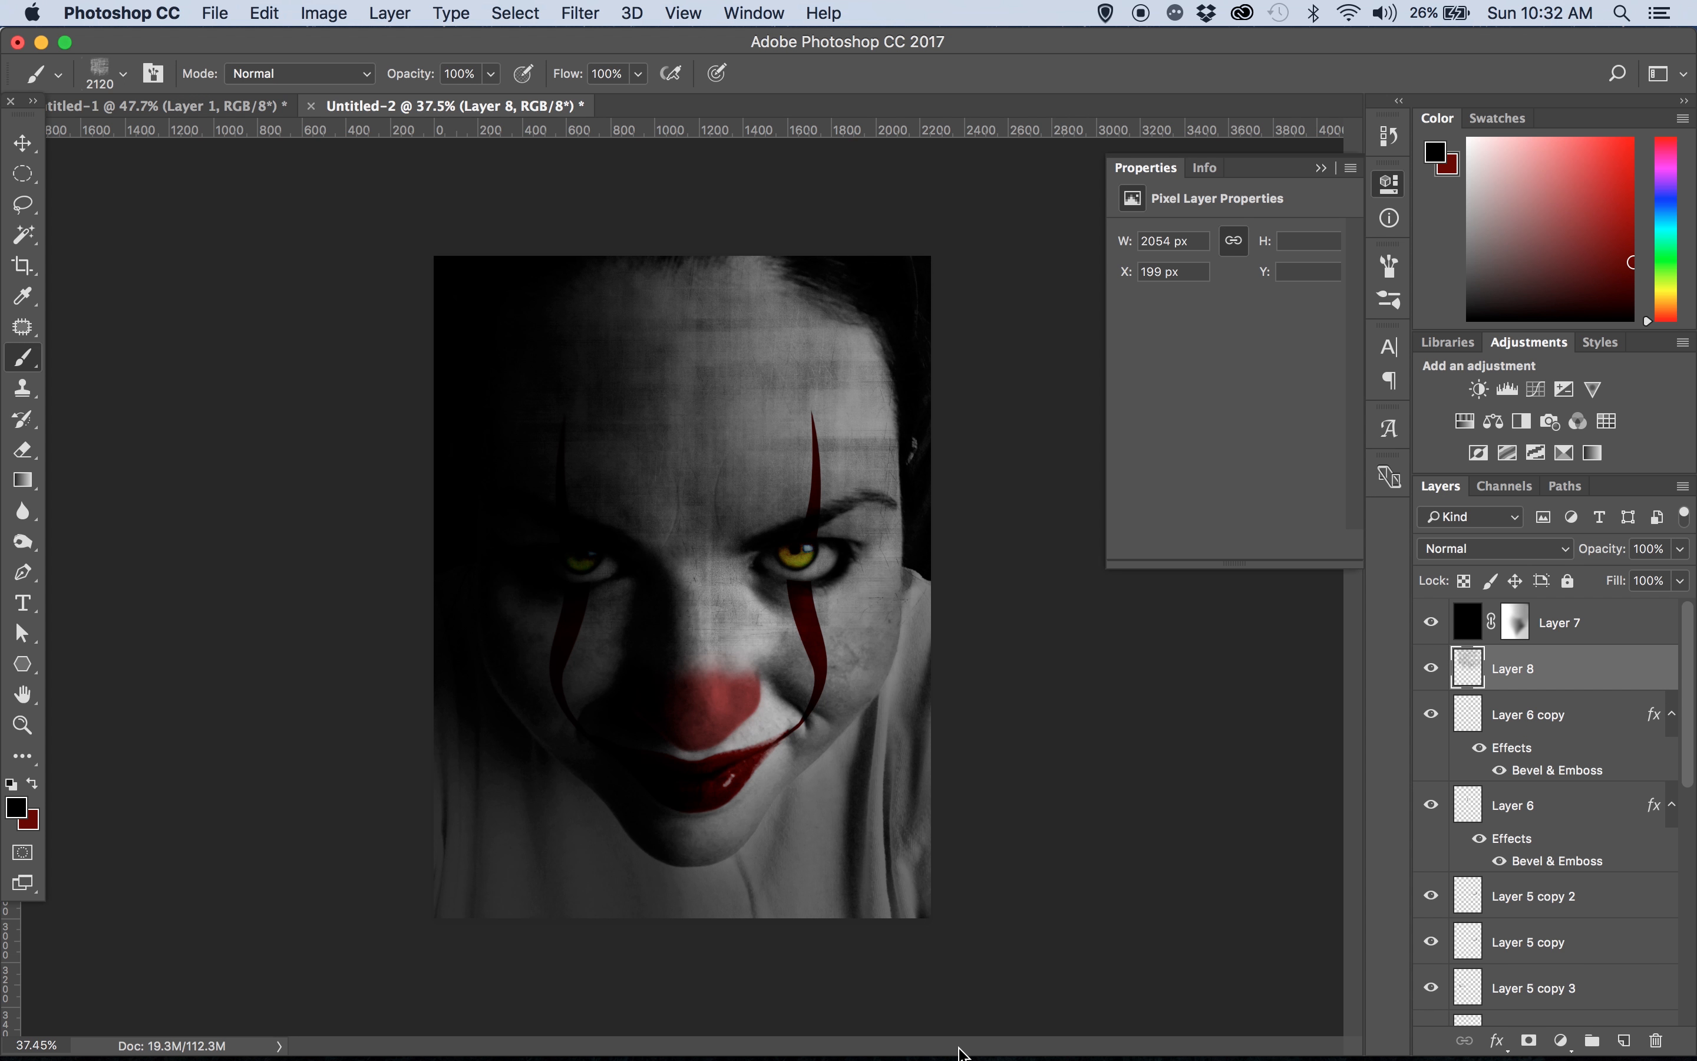
Apply Bevel & Emboss to Layer 8 as a smooth inner bevel with depth 1000%, direction Down, size 131 px and soften 0 px
double_click(1653, 671)
left_click_drag(954, 242, 1460, 233)
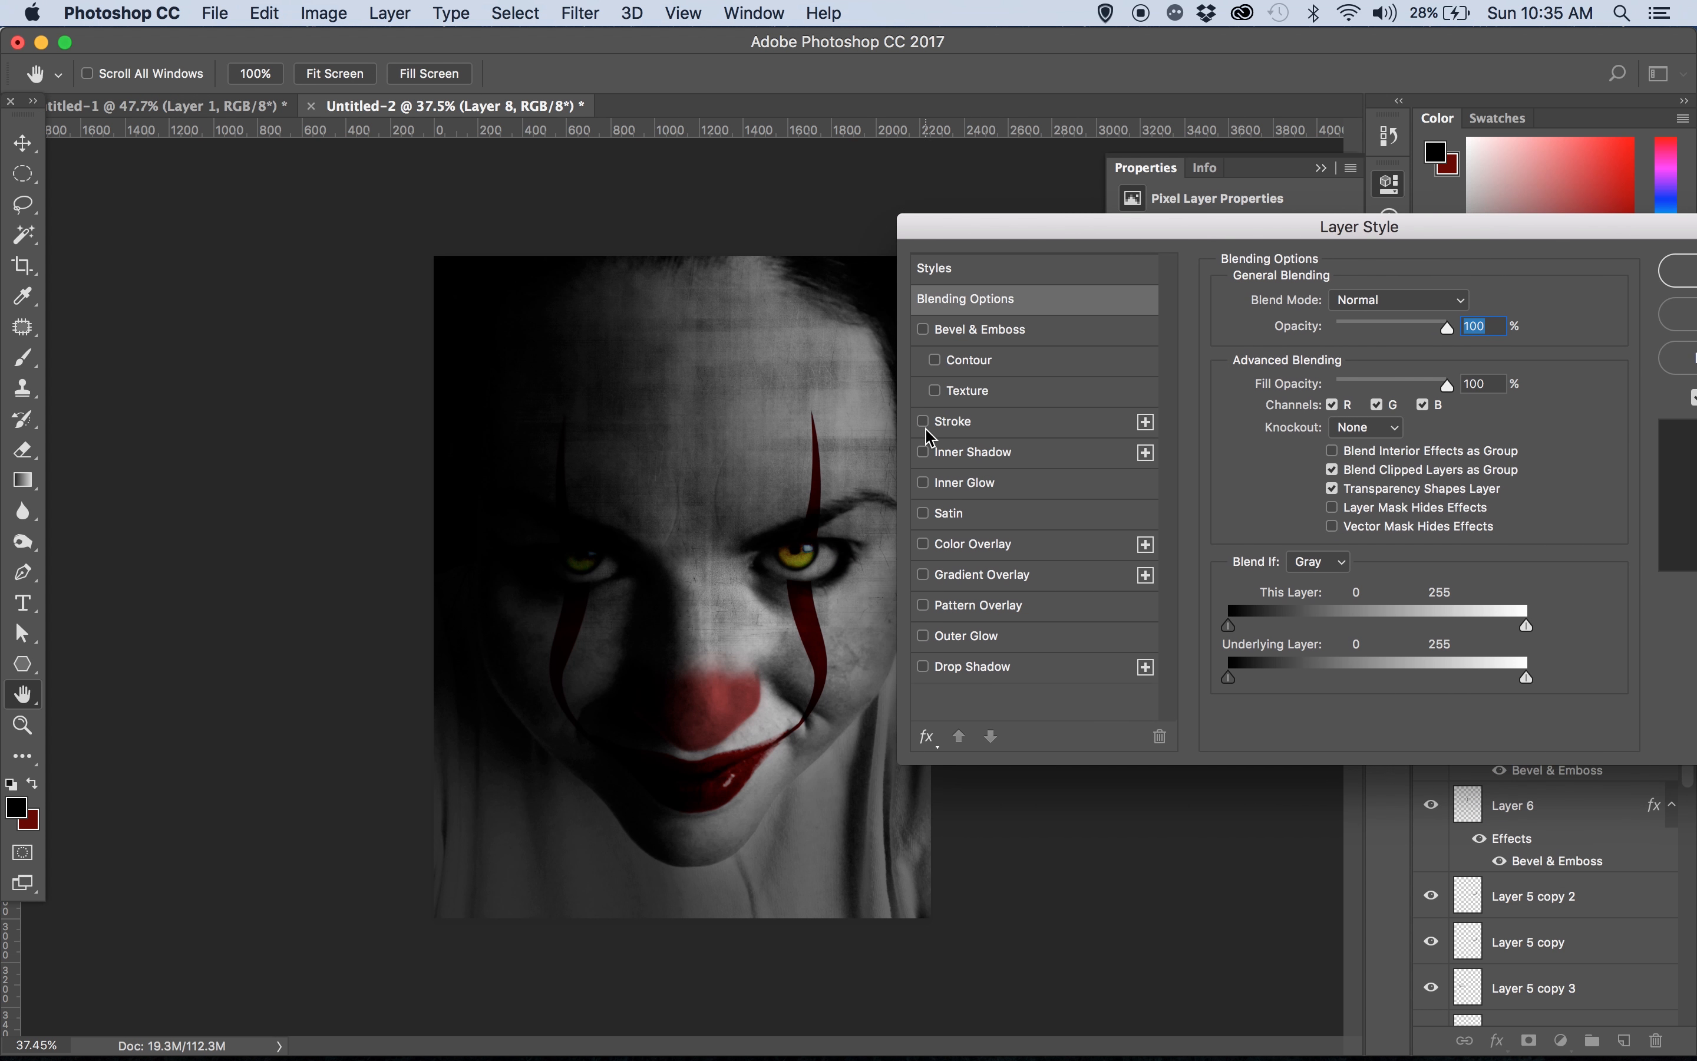
left_click(980, 335)
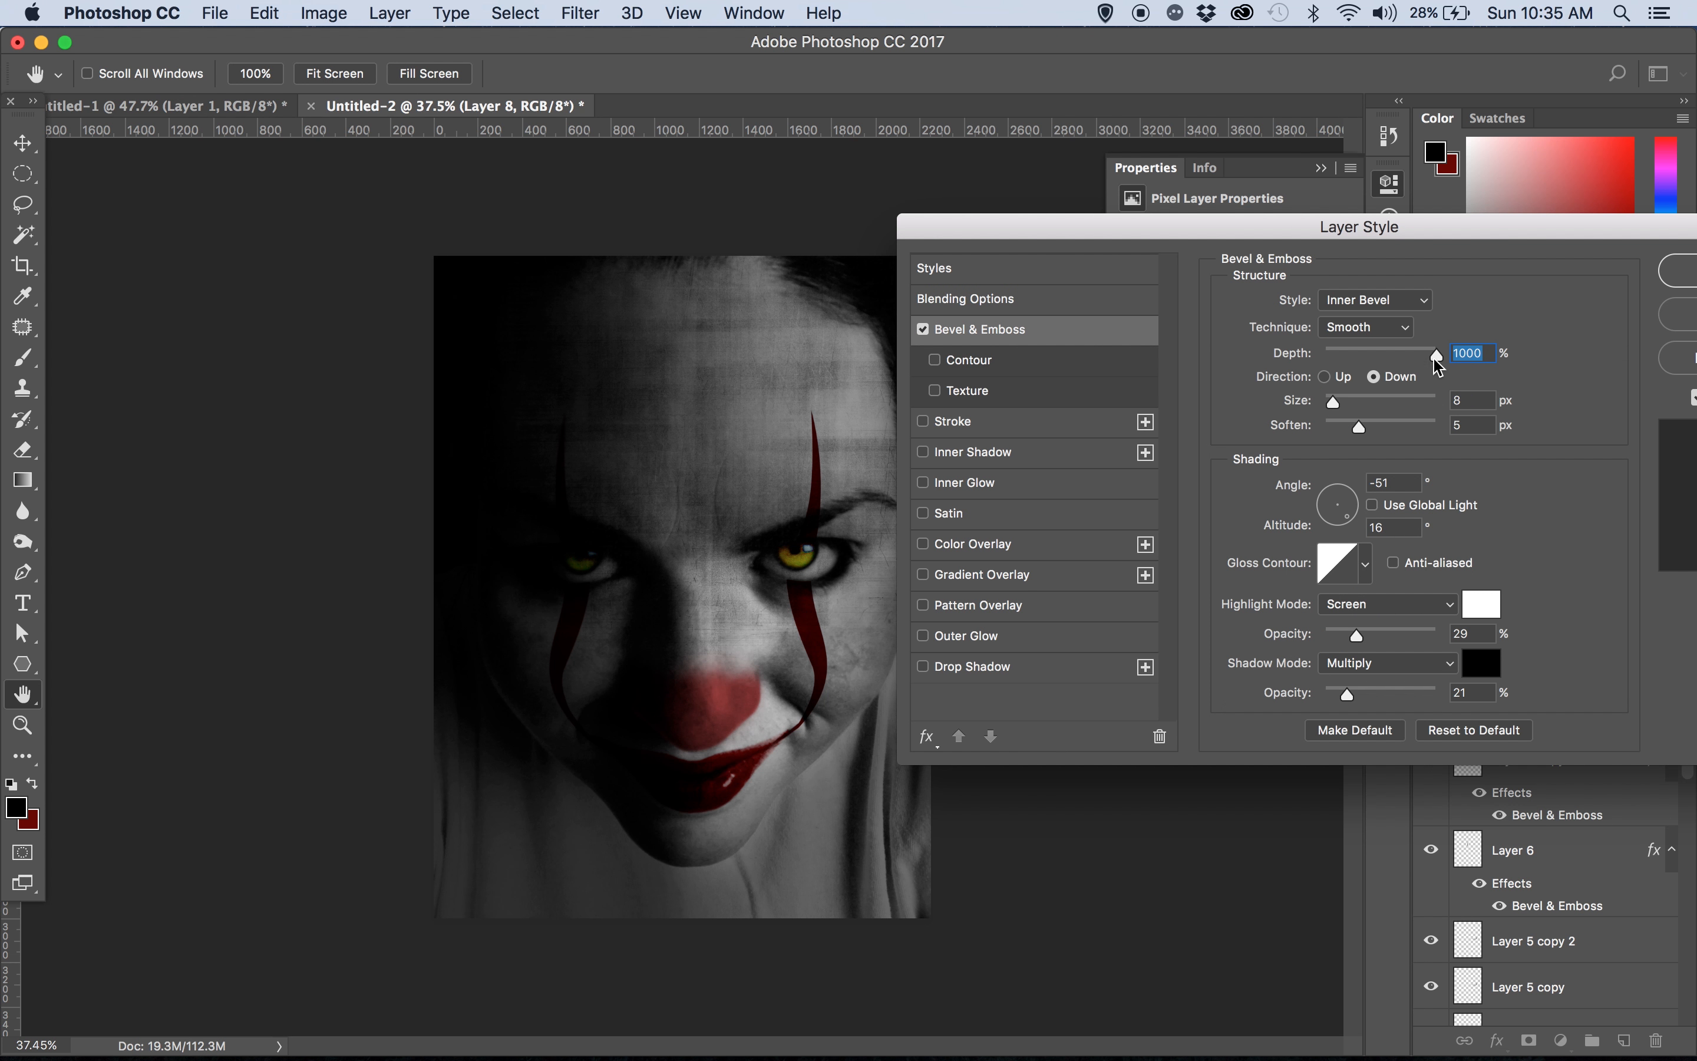
left_click_drag(1438, 365, 1546, 374)
left_click_drag(1336, 406, 1407, 406)
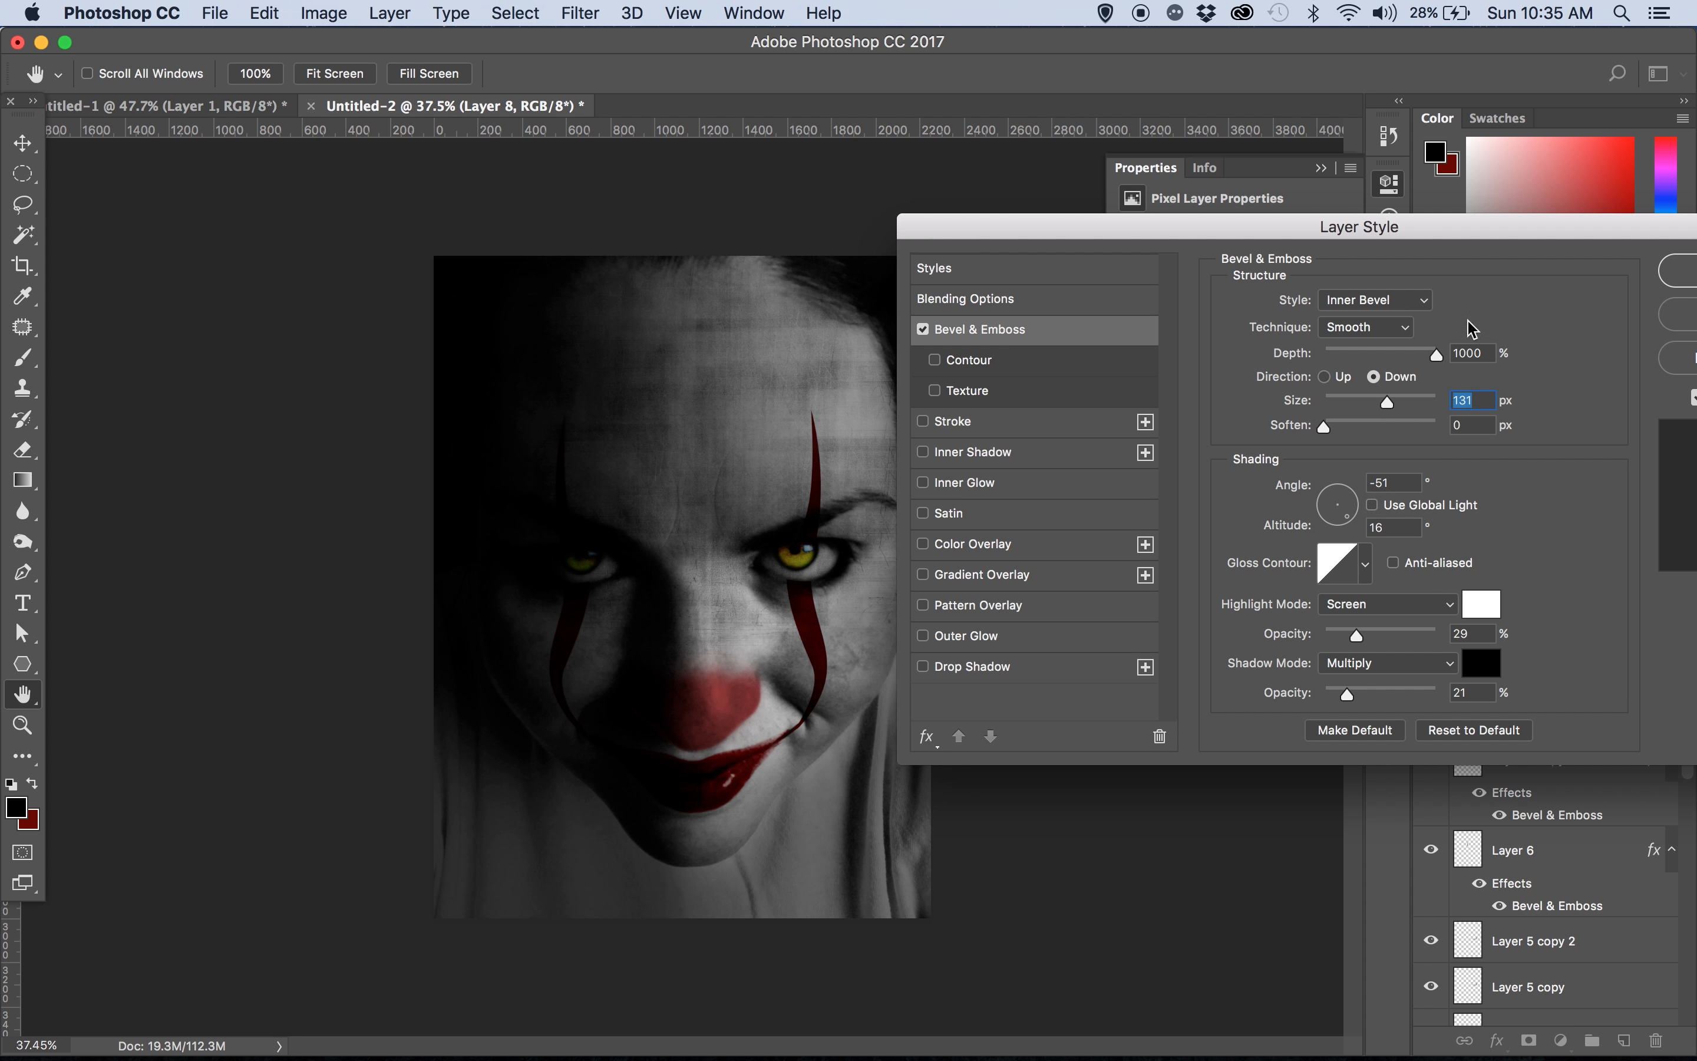
left_click(1685, 273)
Create a new layer above Layer 8 and stamp two diagonal cracks on the left side of the forehead with the 992 px crack brush
left_click(1625, 1041)
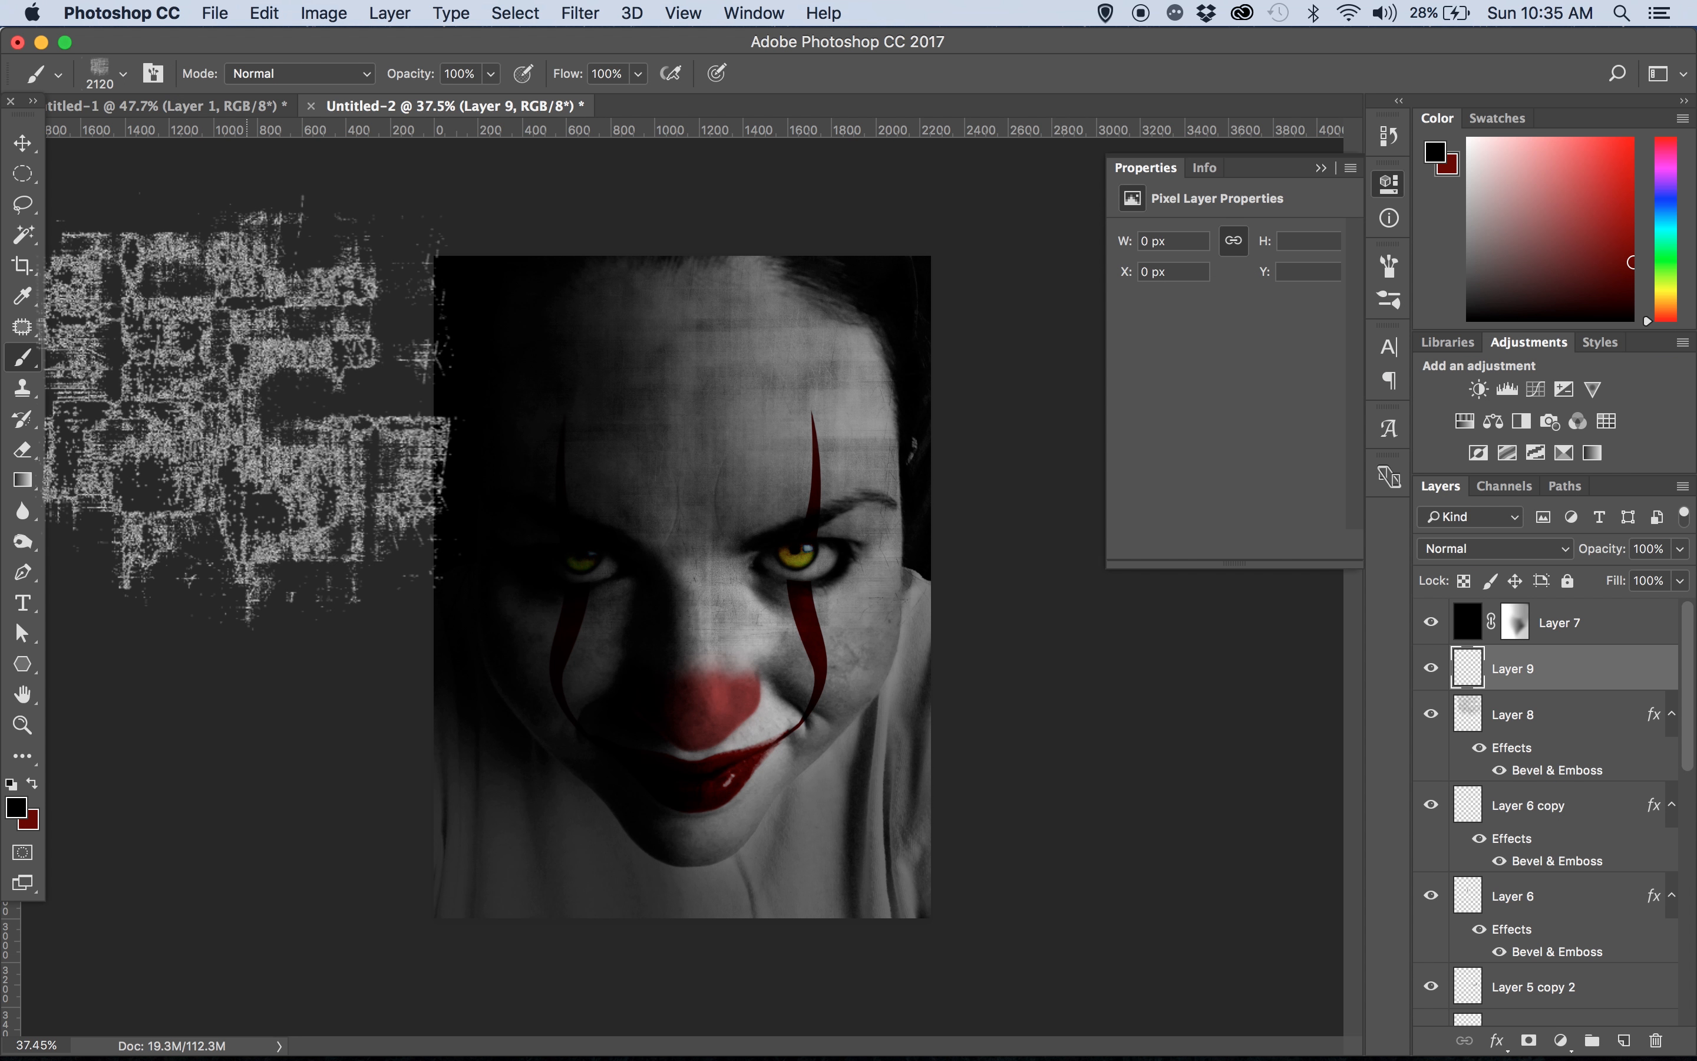
left_click(123, 73)
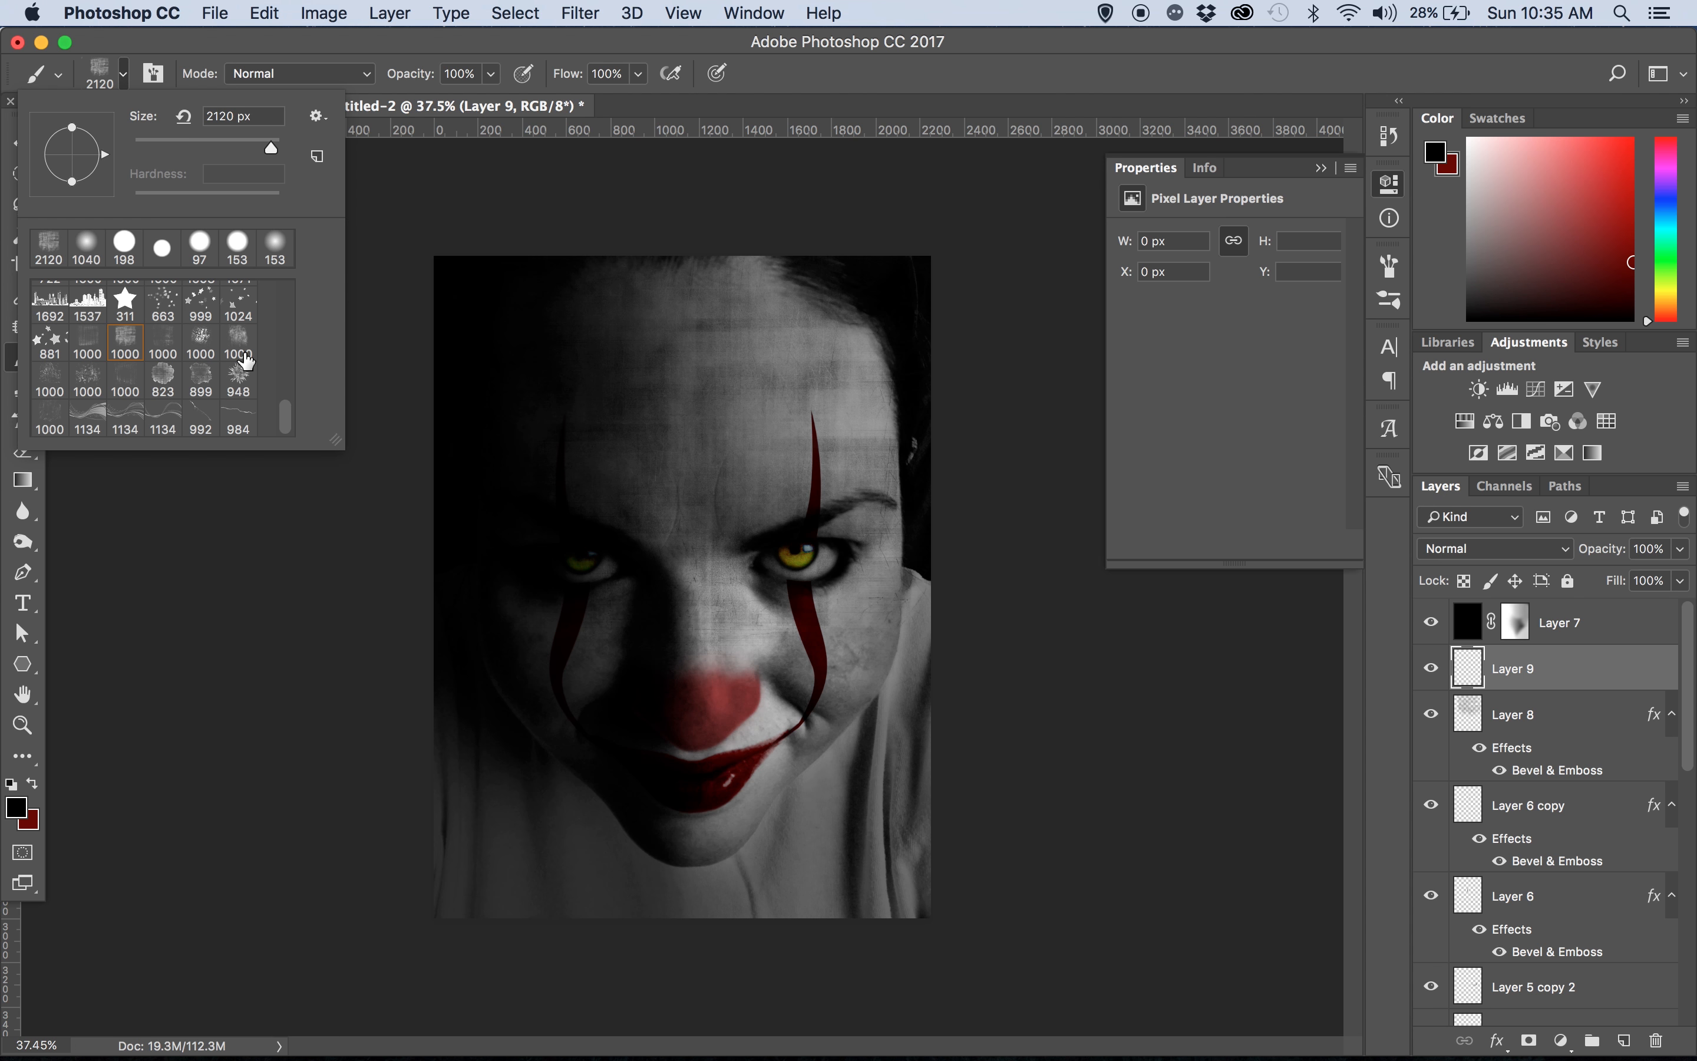
left_click(202, 427)
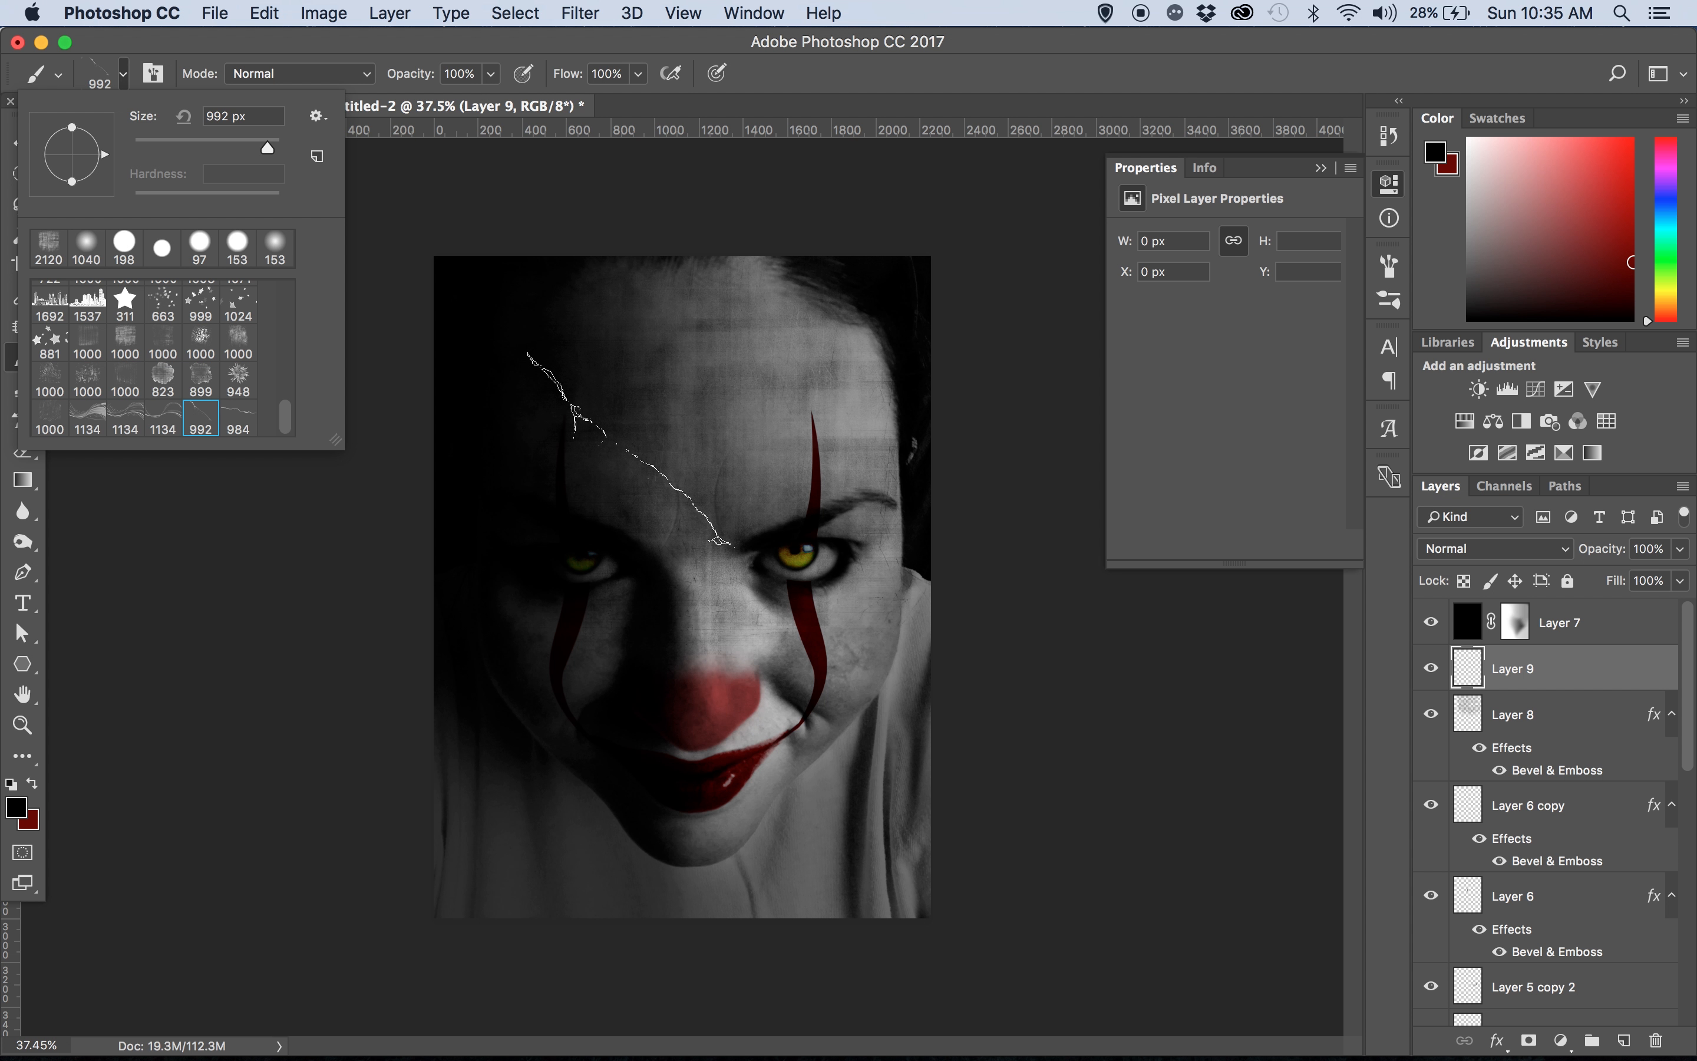
left_click(671, 452)
left_click(652, 432)
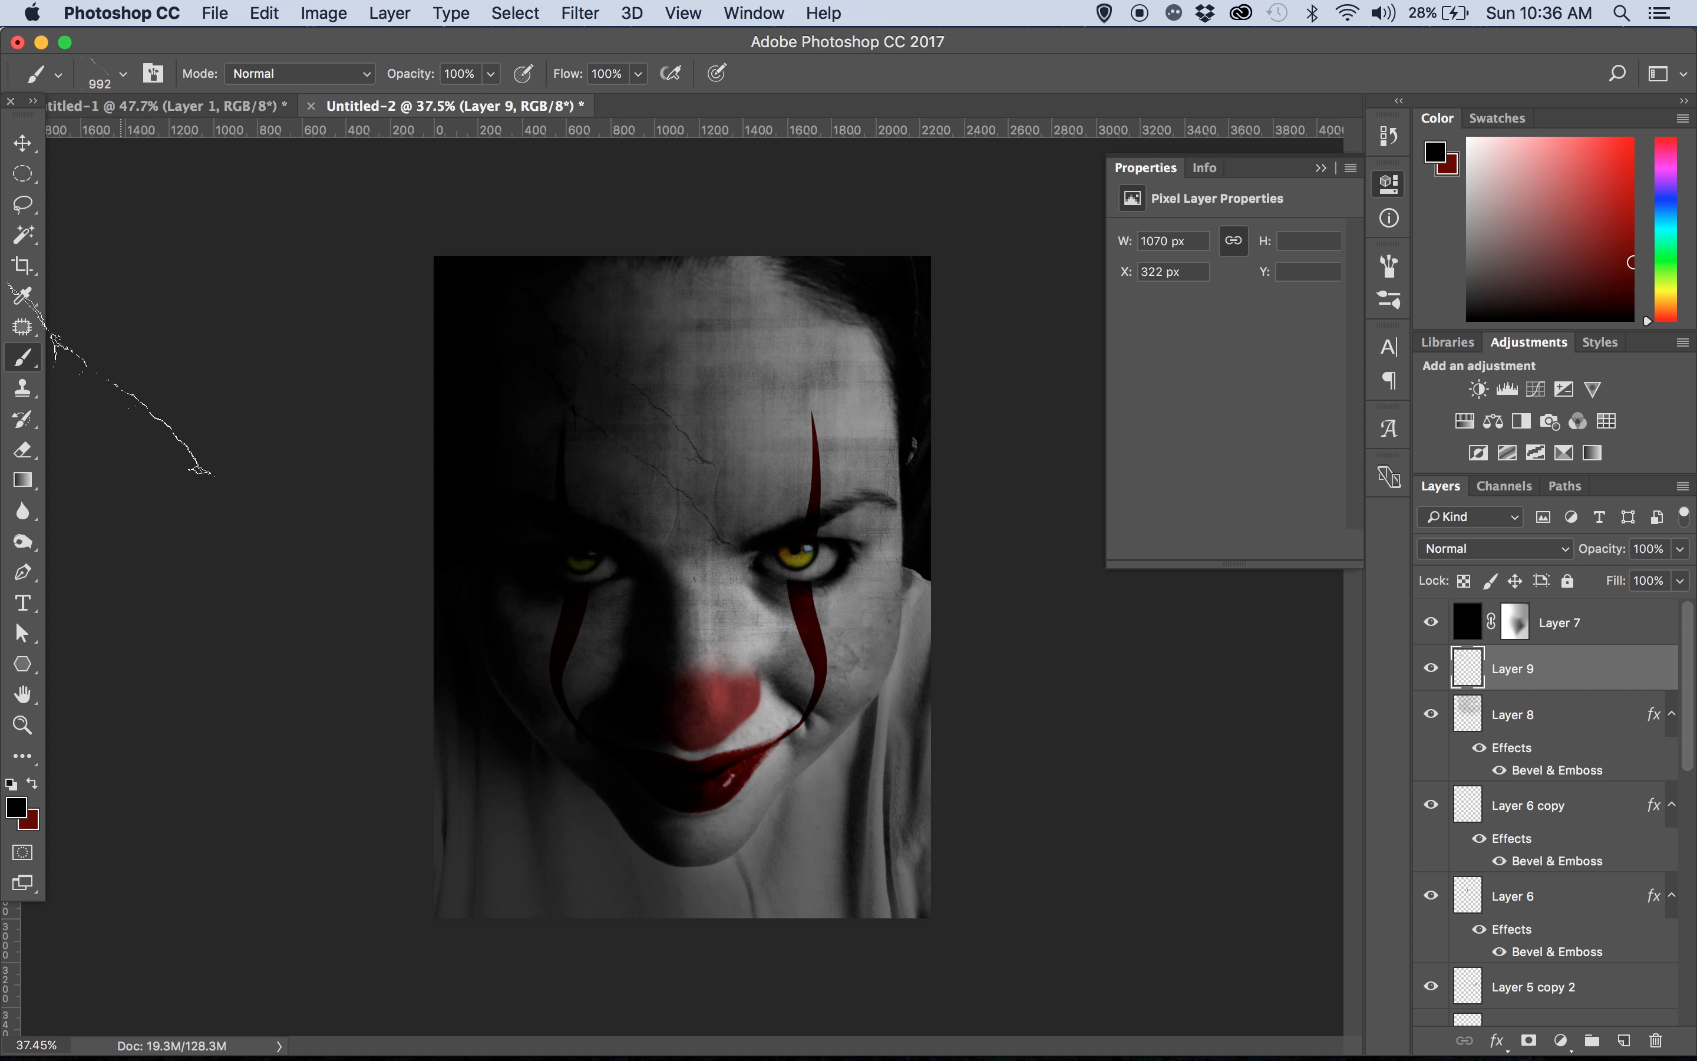
Stamp three roughly horizontal cracks across the right side of the forehead on Layer 9 with the 984 px crack brush
left_click(123, 73)
left_click(239, 424)
left_click(766, 494)
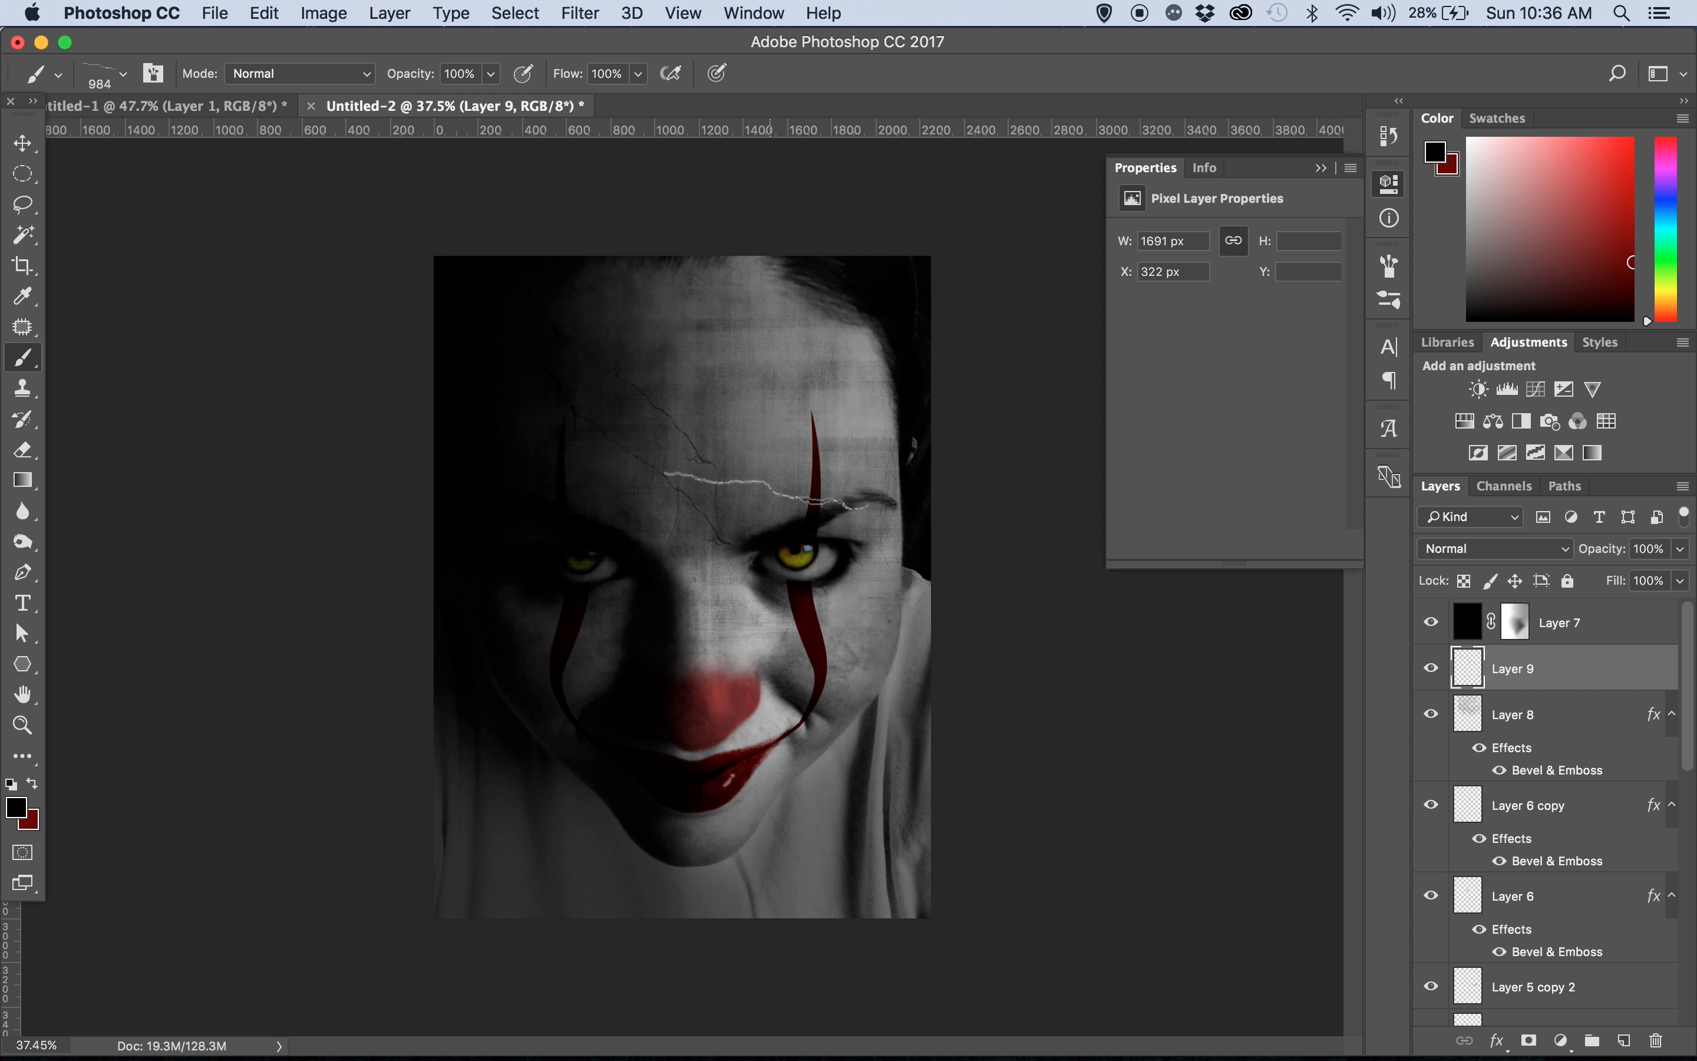
left_click(770, 335)
left_click(785, 396)
scroll(786, 397, "up", 5)
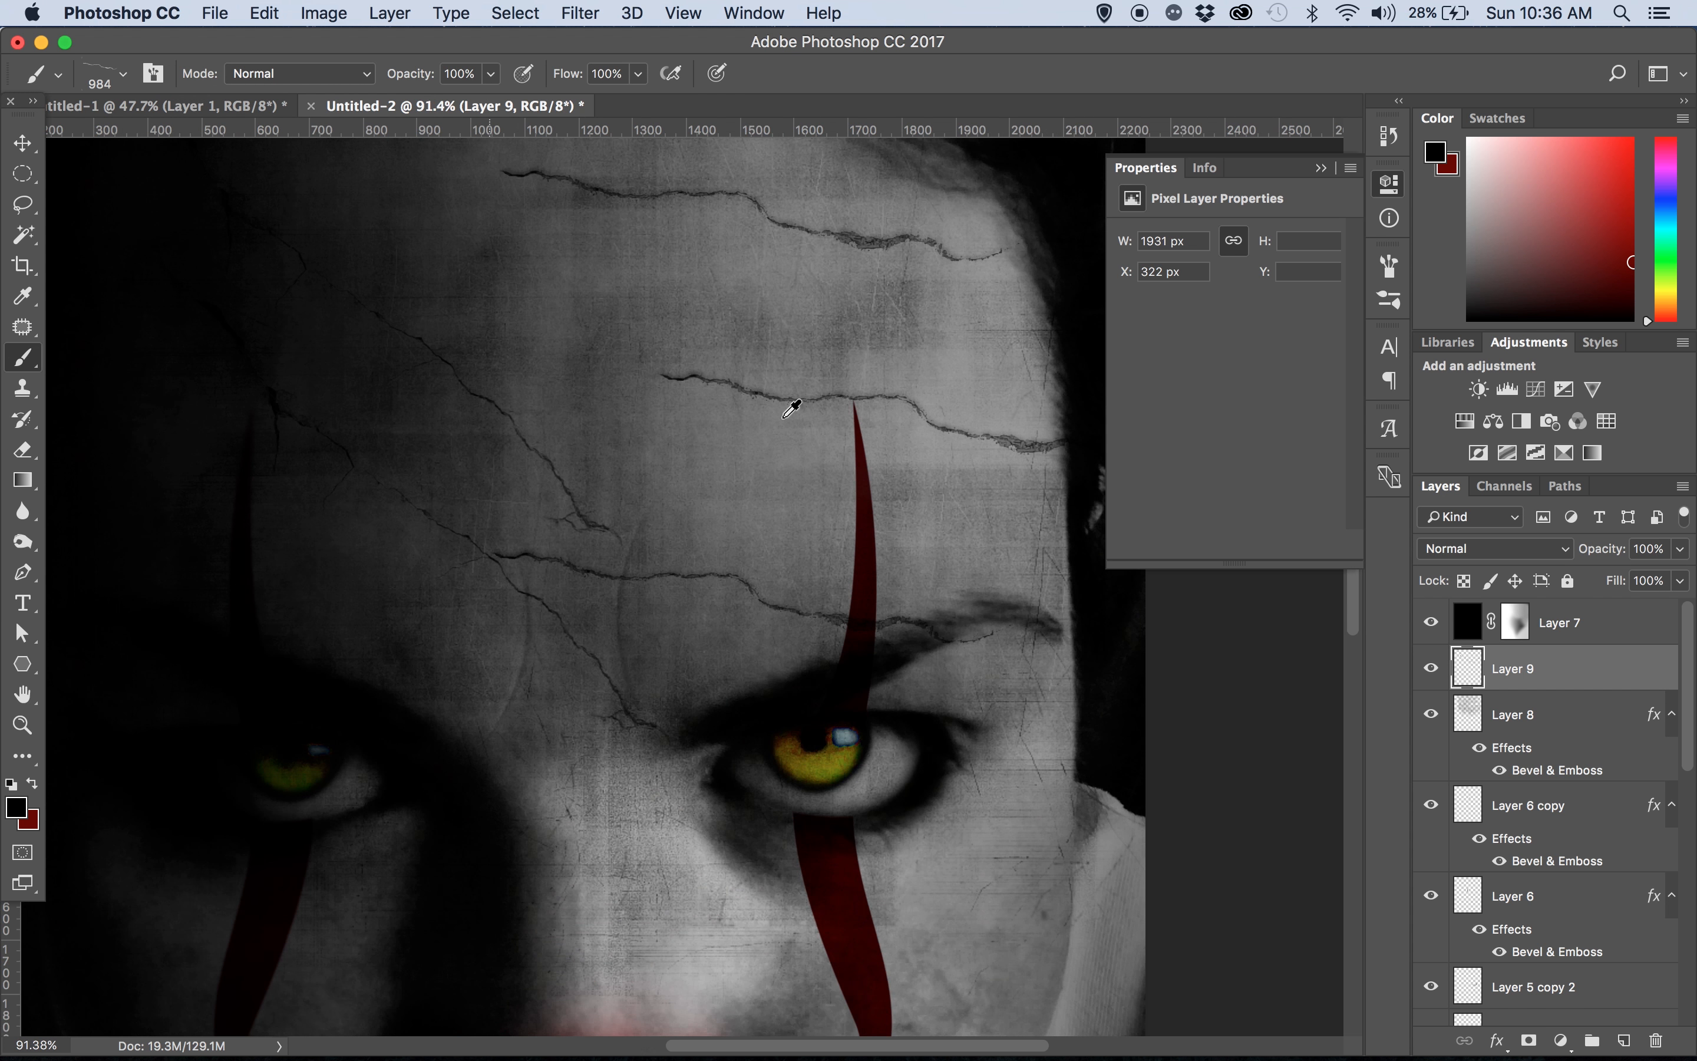
Soften the forehead cracks on Layer 9 with a Gaussian Blur of 0.5 pixels radius
scroll(785, 397, "down", 3)
scroll(785, 396, "up", 2)
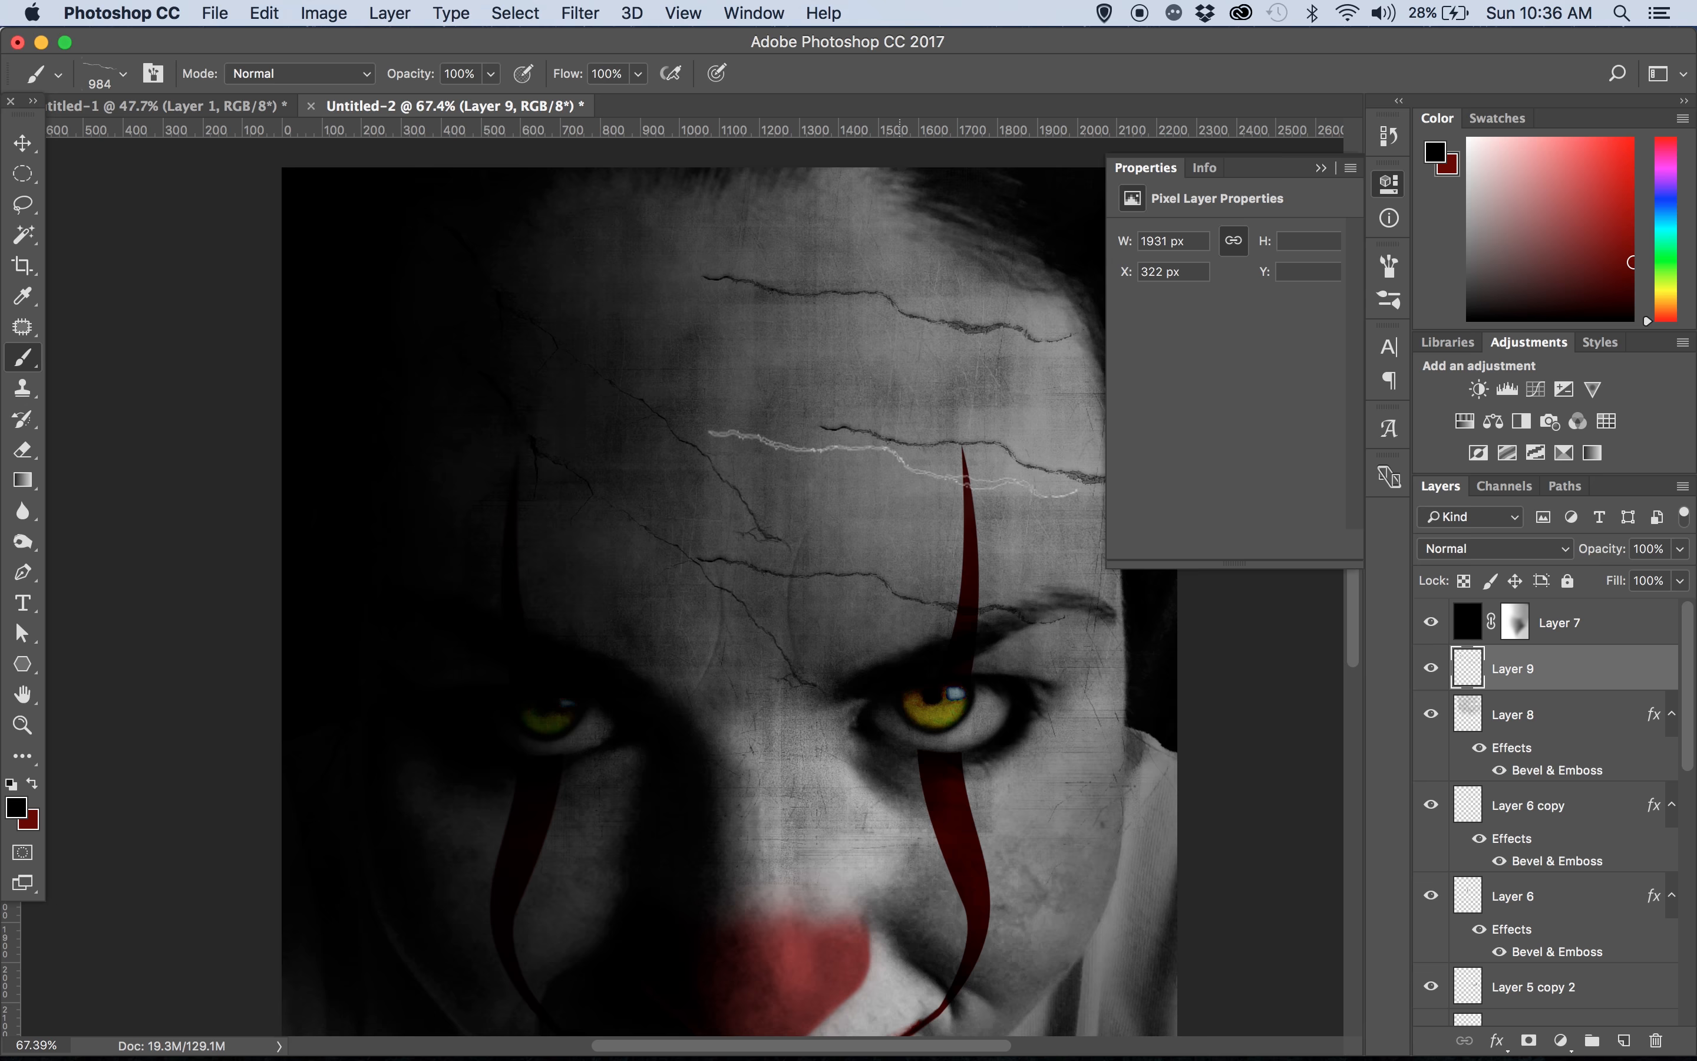
key("ctrl+Up")
left_click(371, 358)
key("super+Tab")
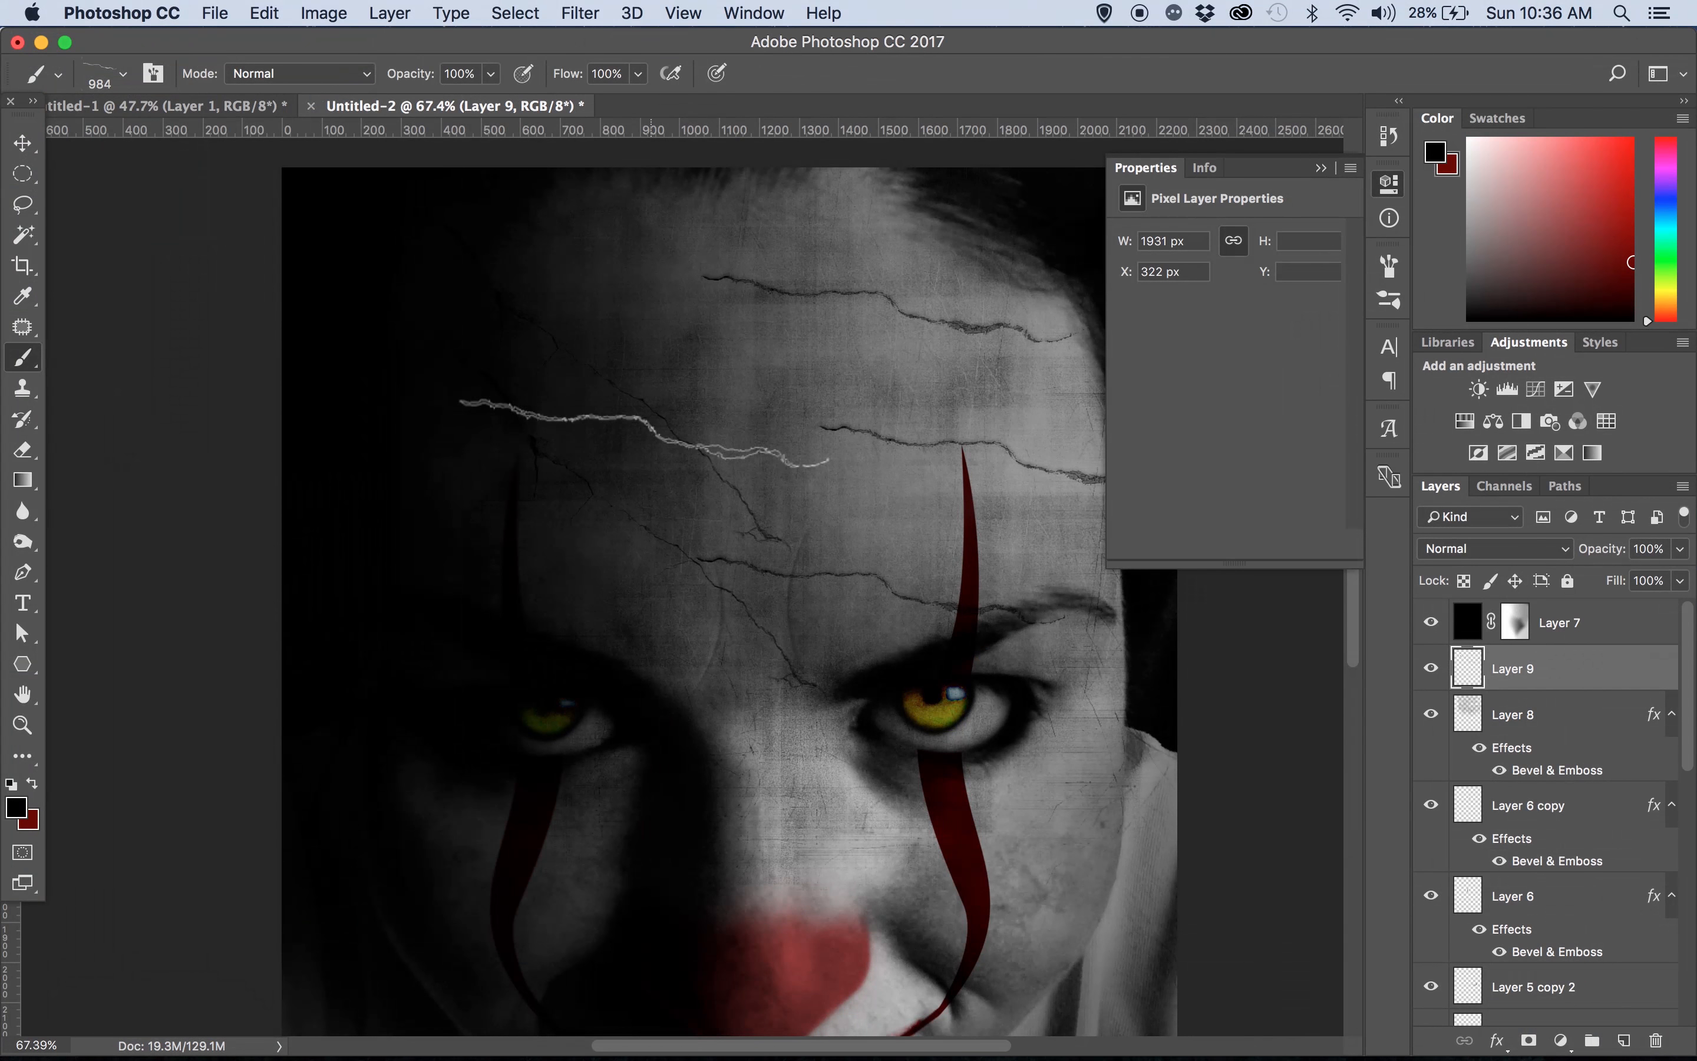
key("v")
left_click(579, 12)
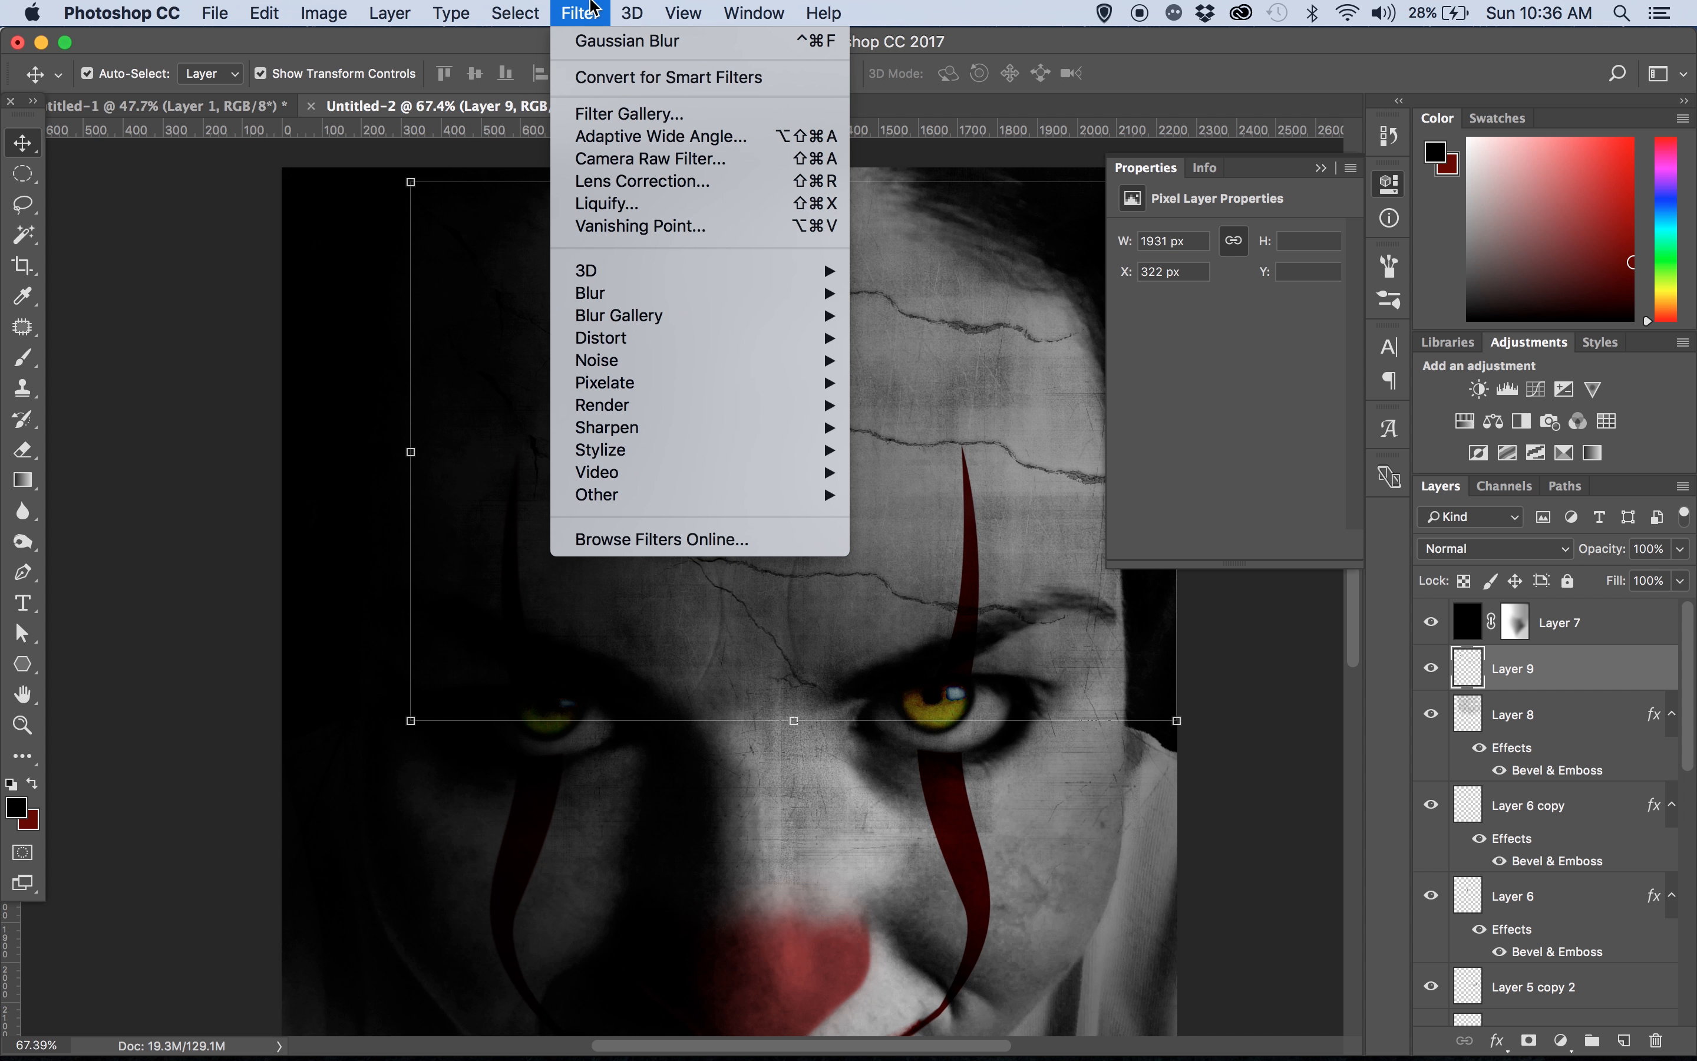
mouse_move(647, 324)
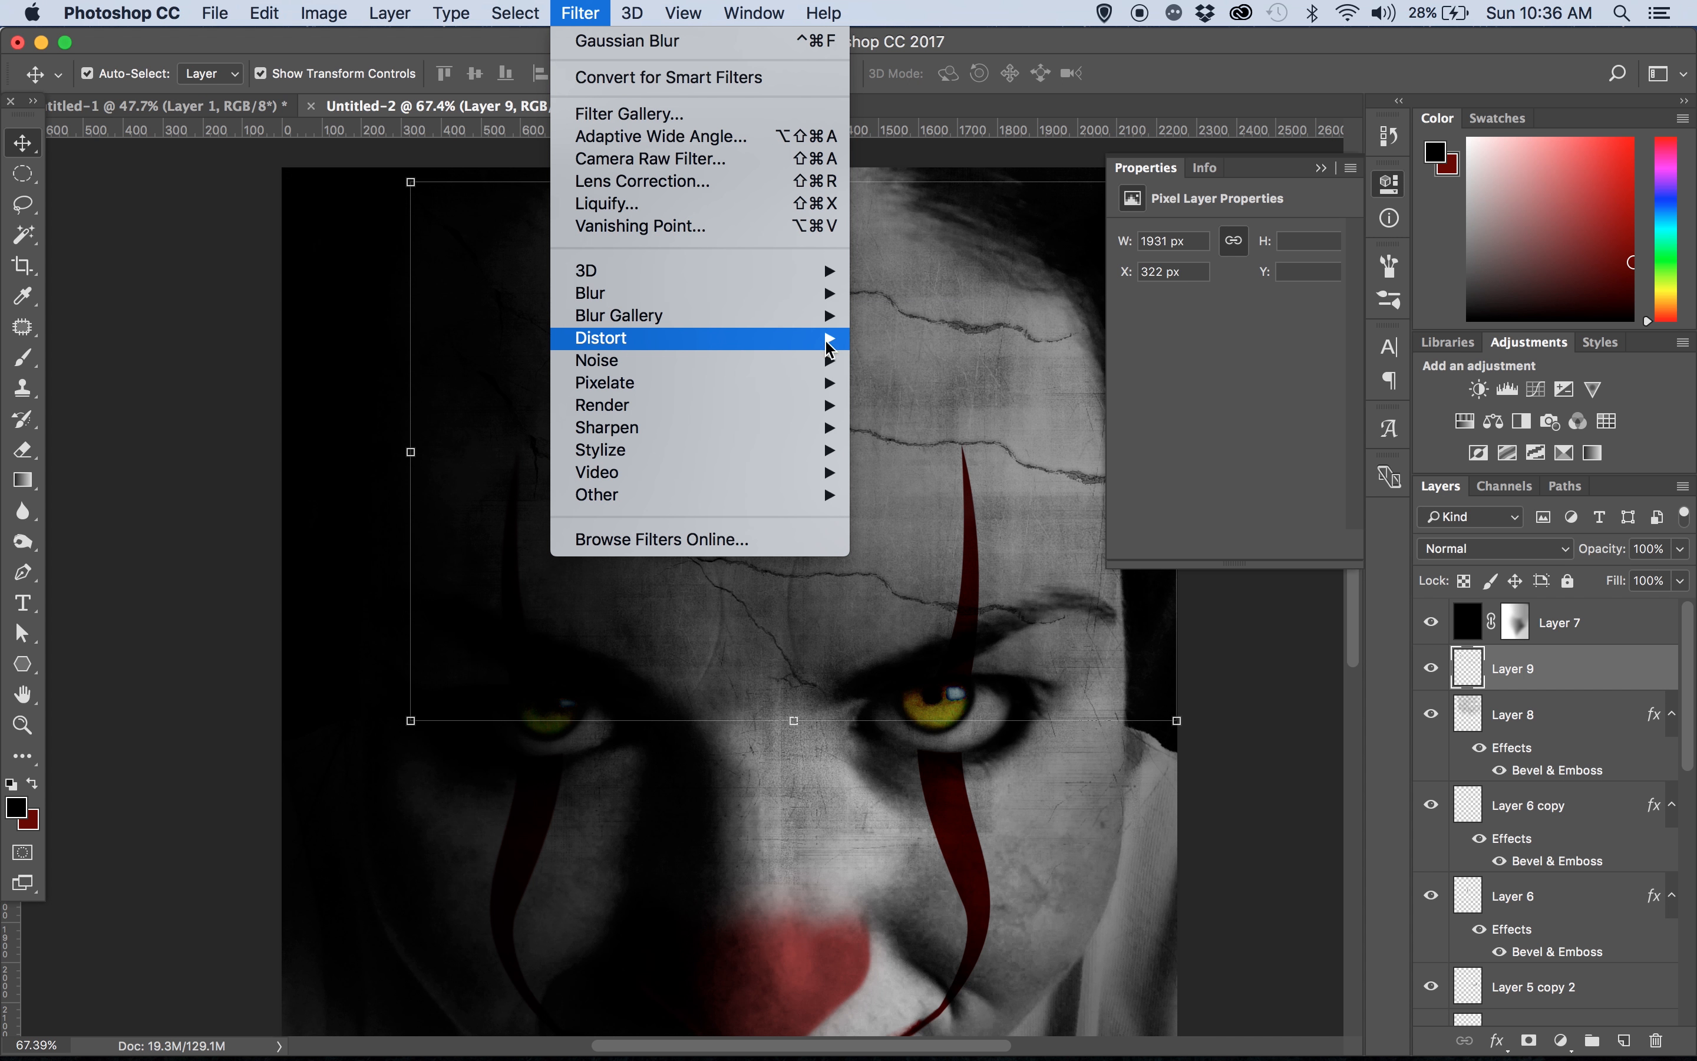
mouse_move(744, 300)
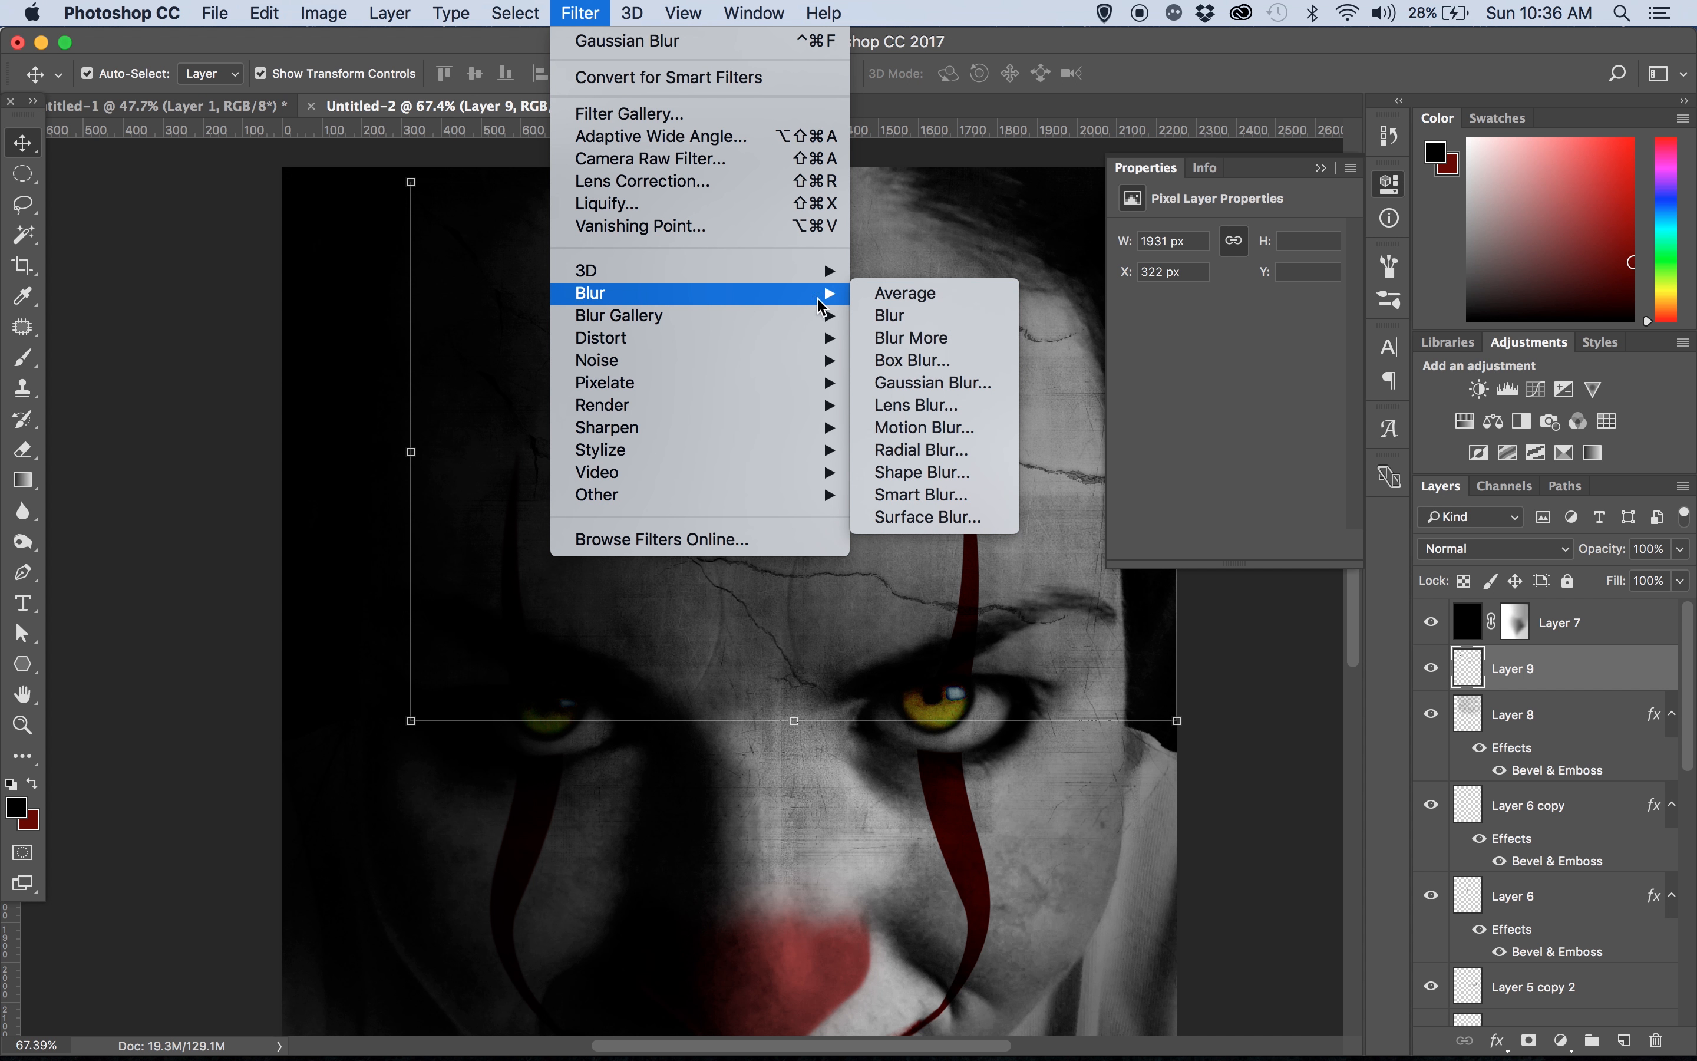
left_click(944, 382)
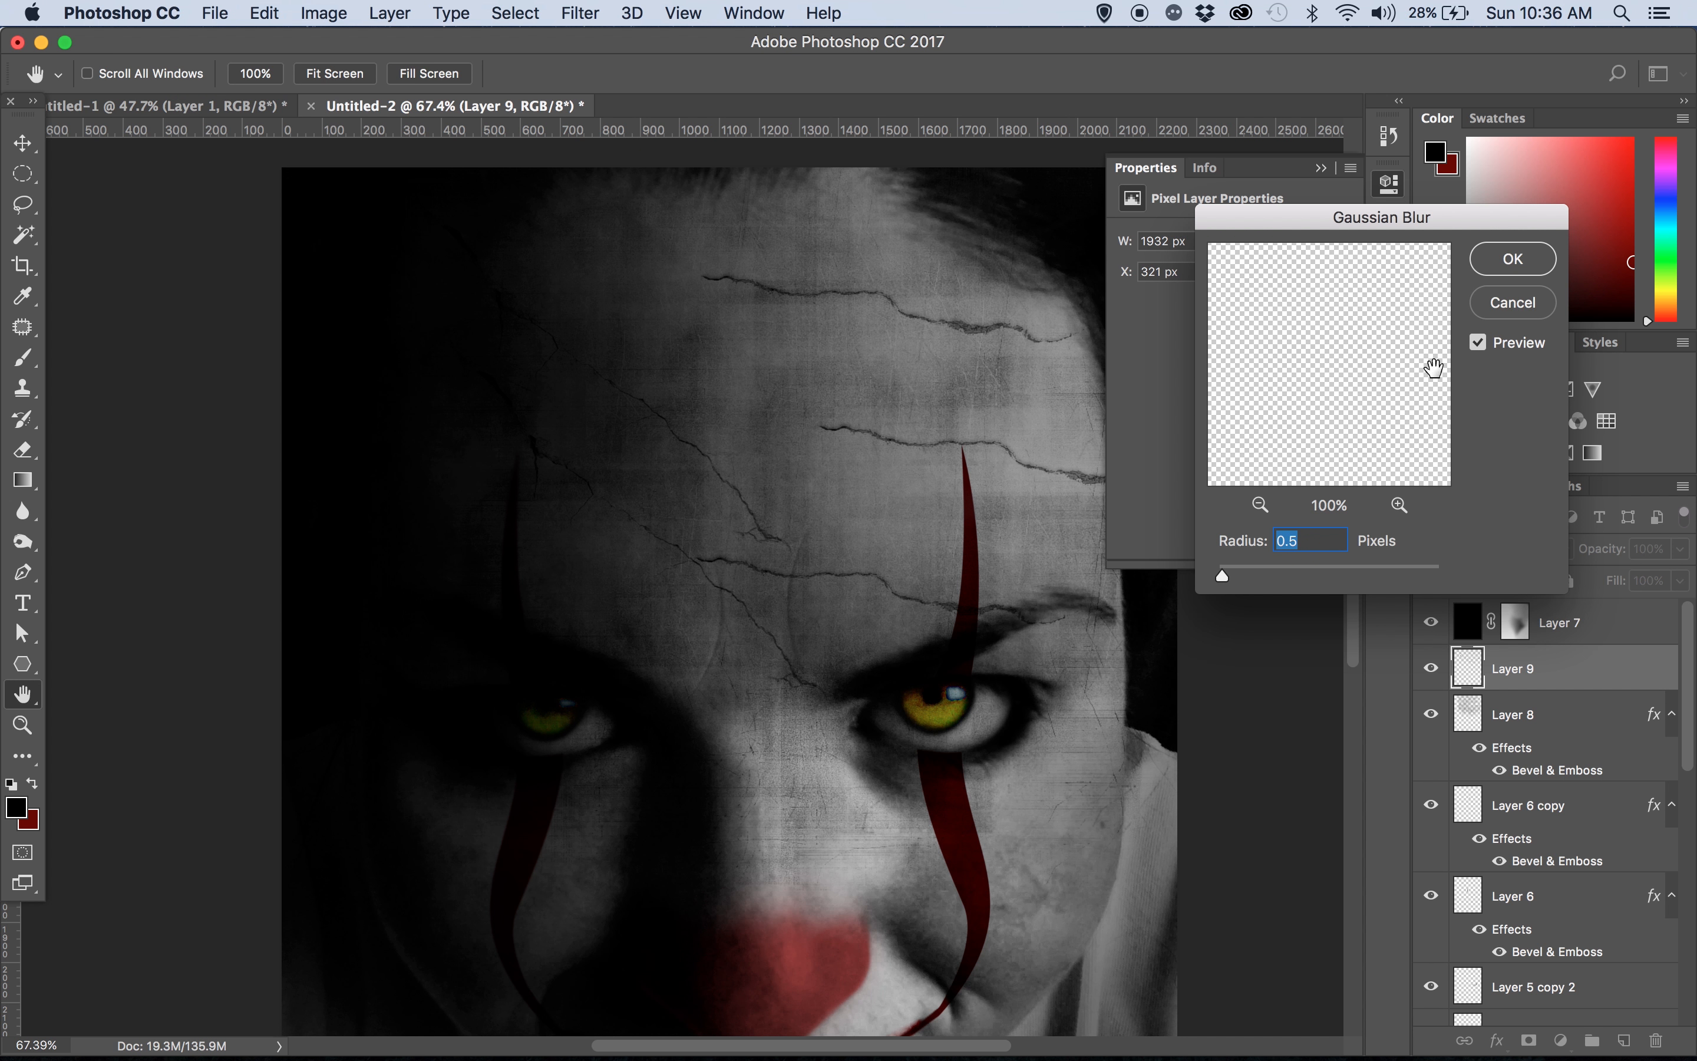
left_click(1512, 258)
Lower the opacity of the crack layer, Layer 9, to about 55%
key("v")
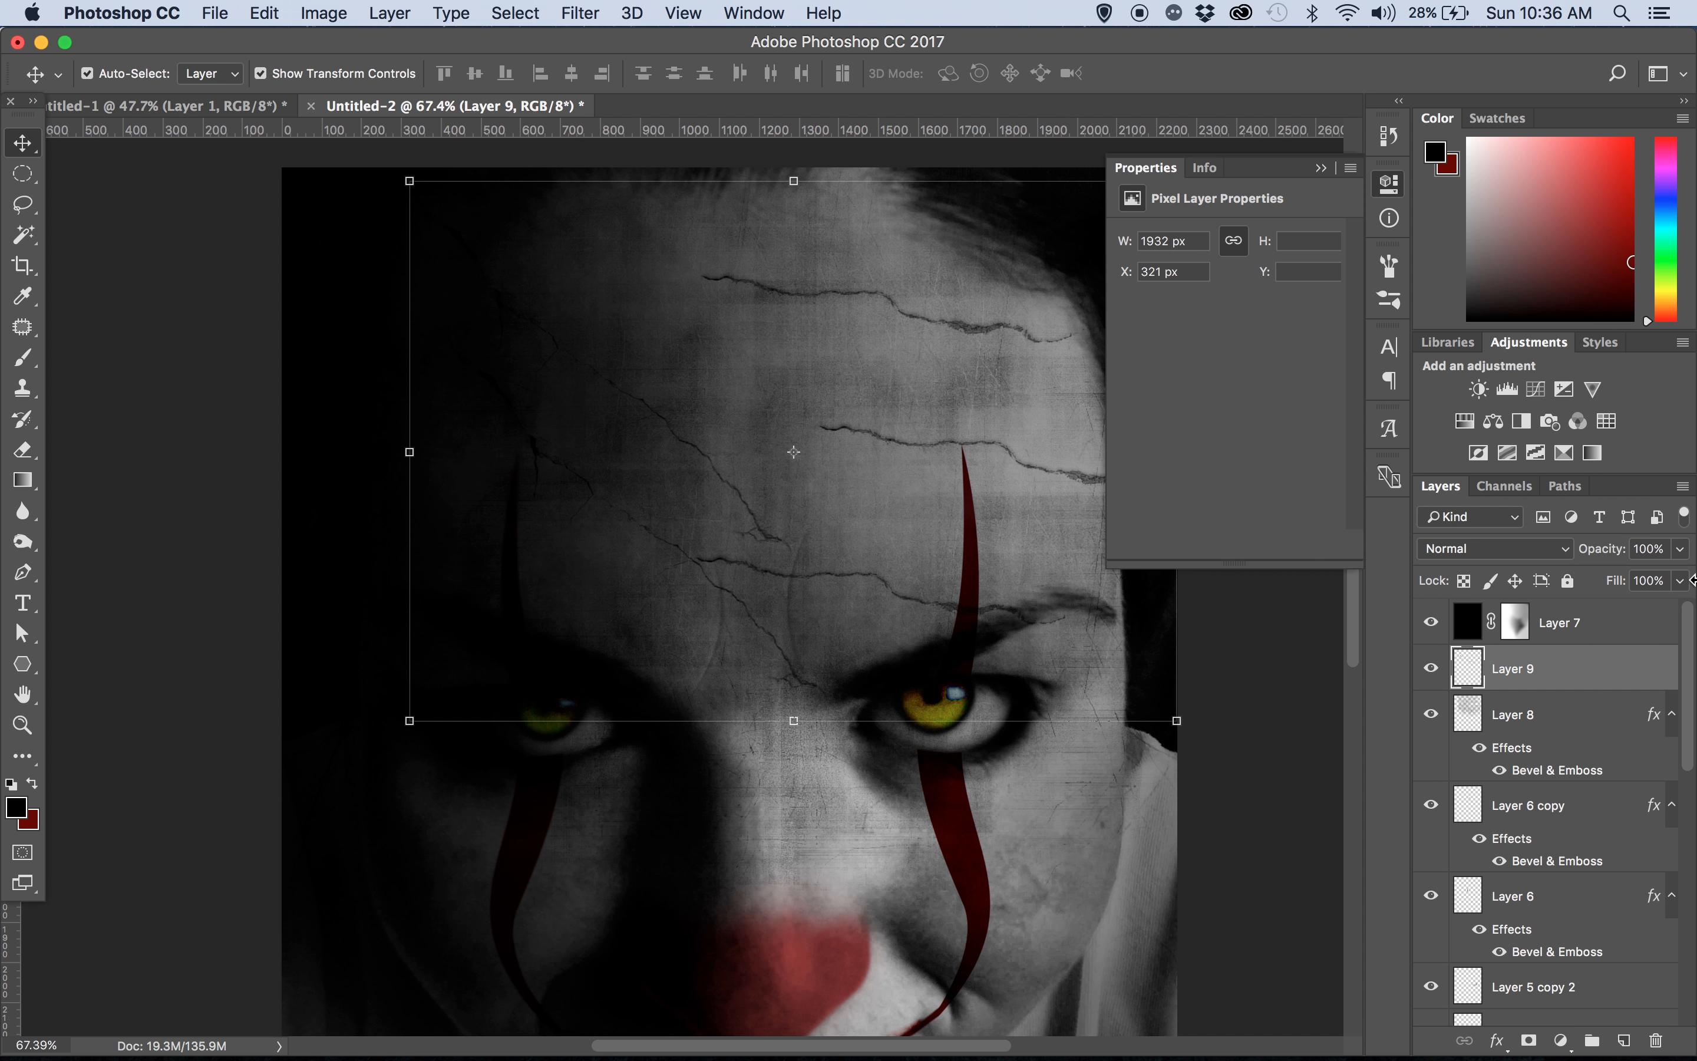
left_click(1683, 547)
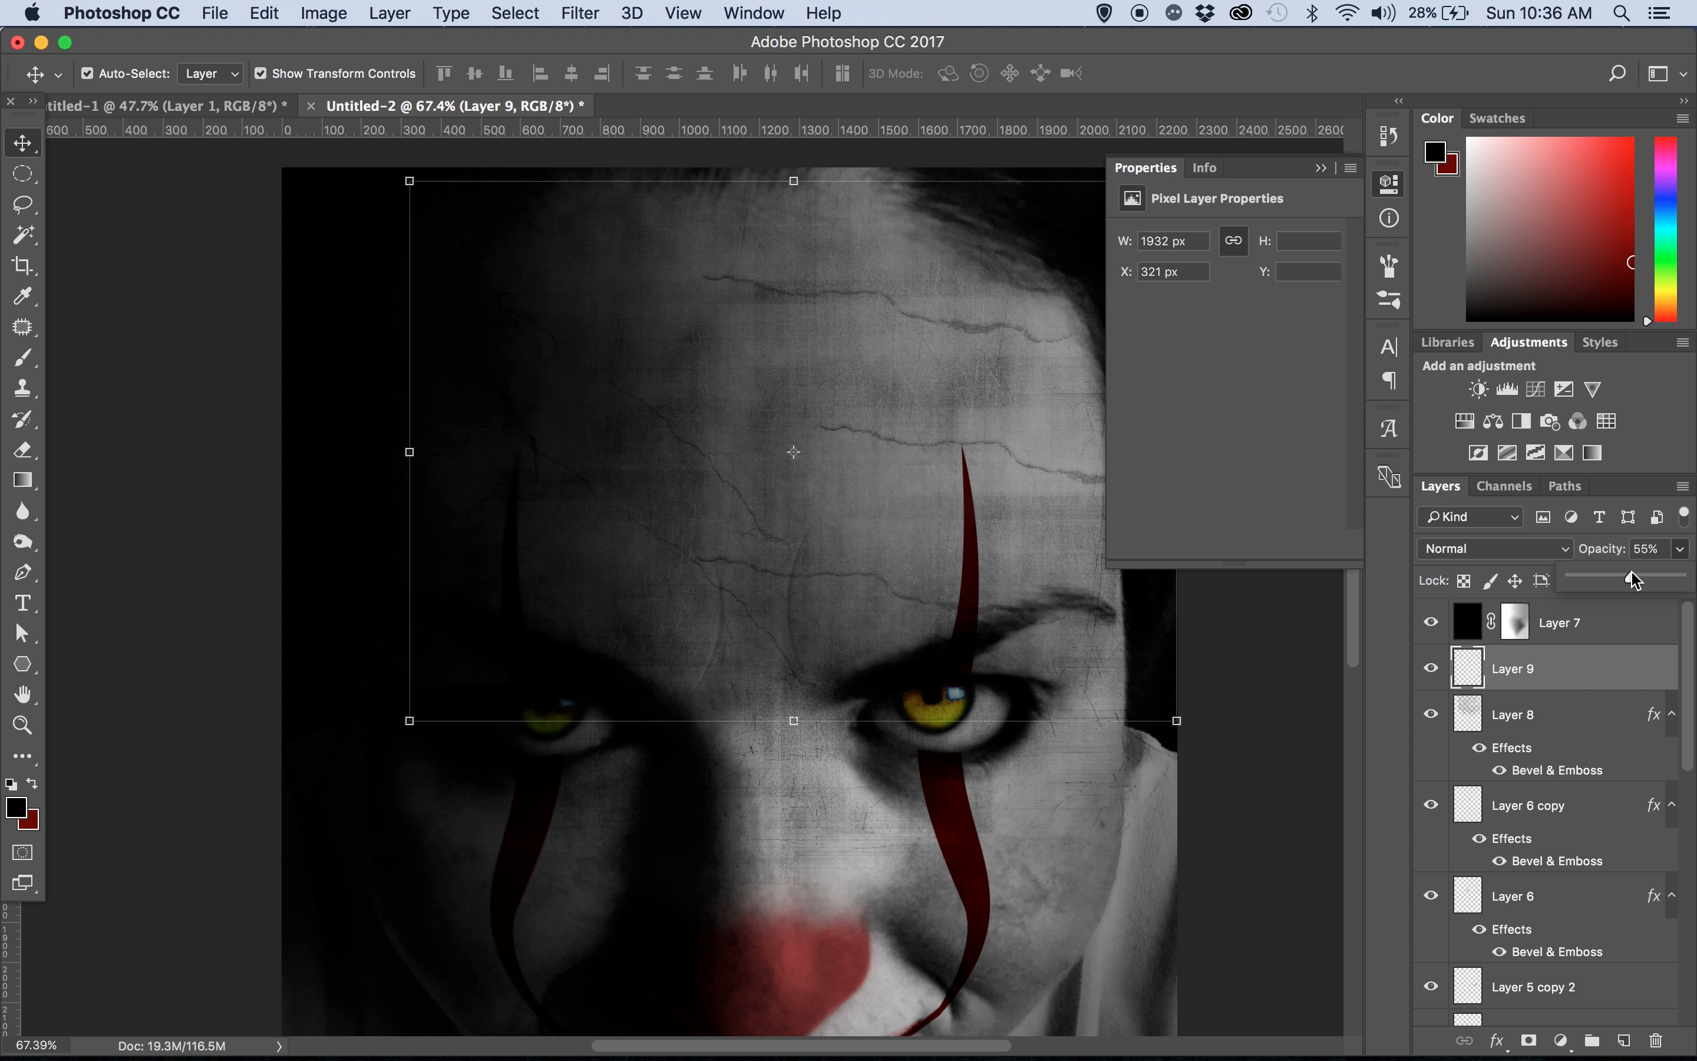
left_click(872, 536)
key("super+0")
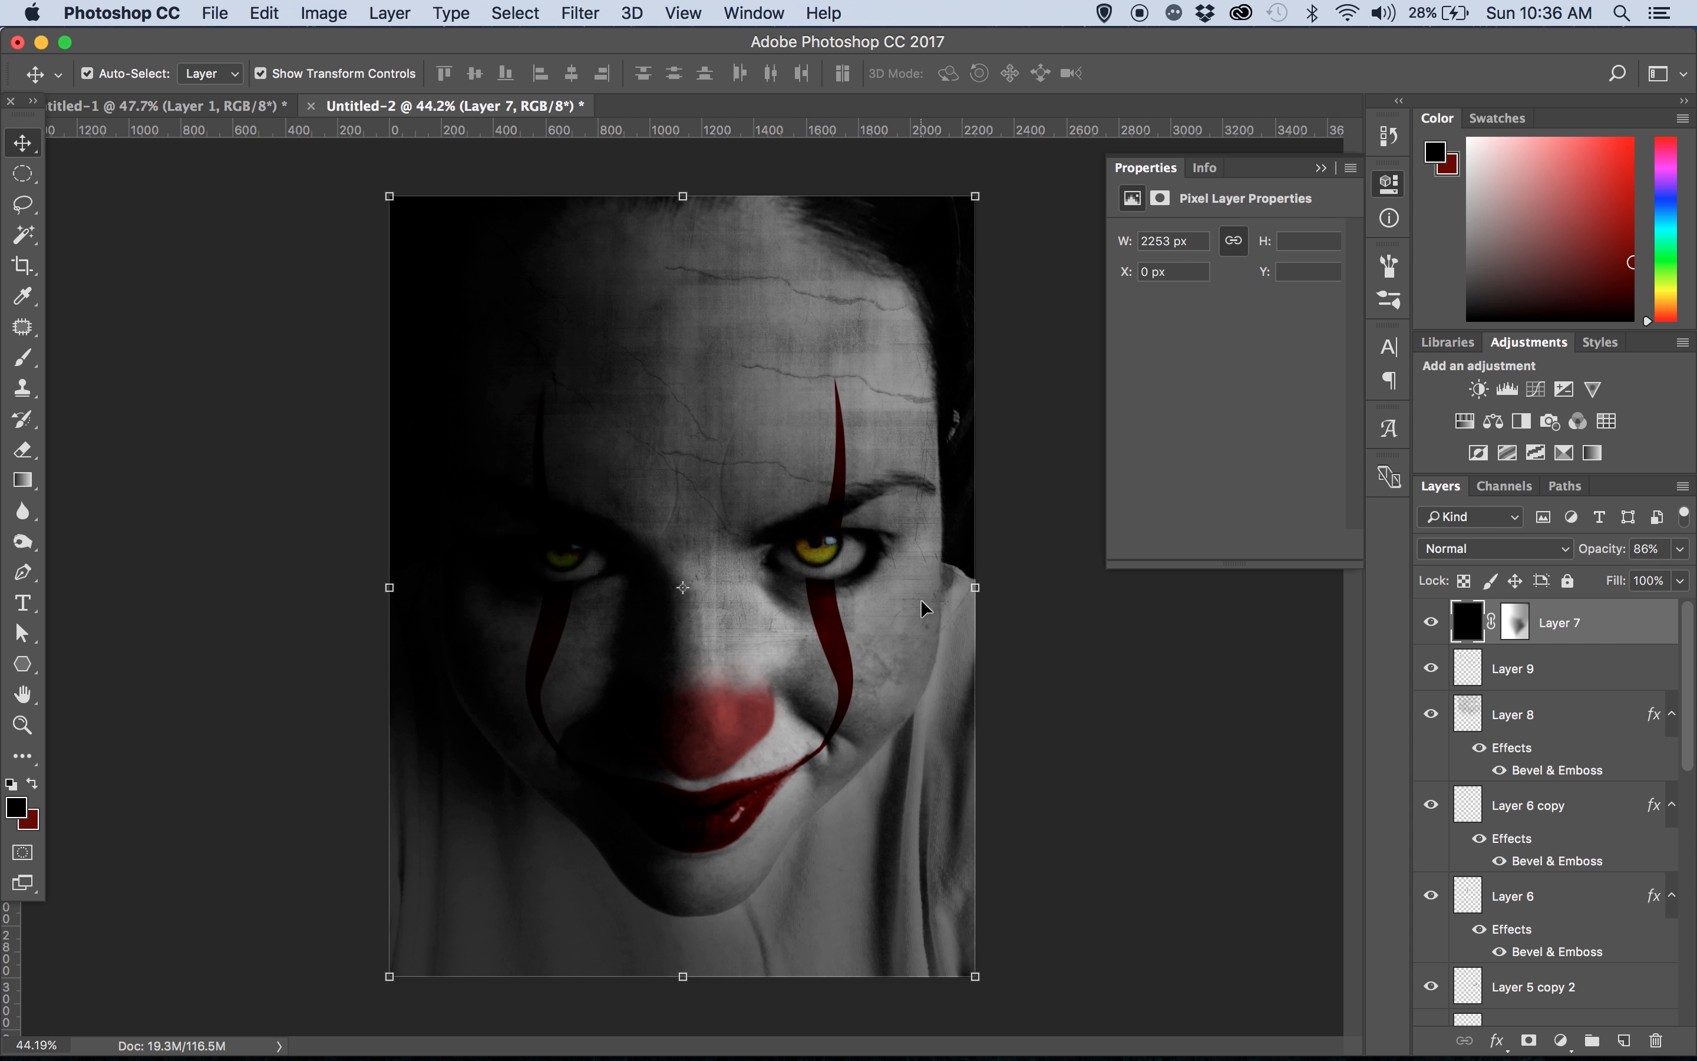
Add a Color Balance adjustment clipped to Layer 1 copy, with midtones at Cyan–Red -15 and Yellow–Blue -46
scroll(852, 656, "up", 3)
scroll(851, 656, "left", 3)
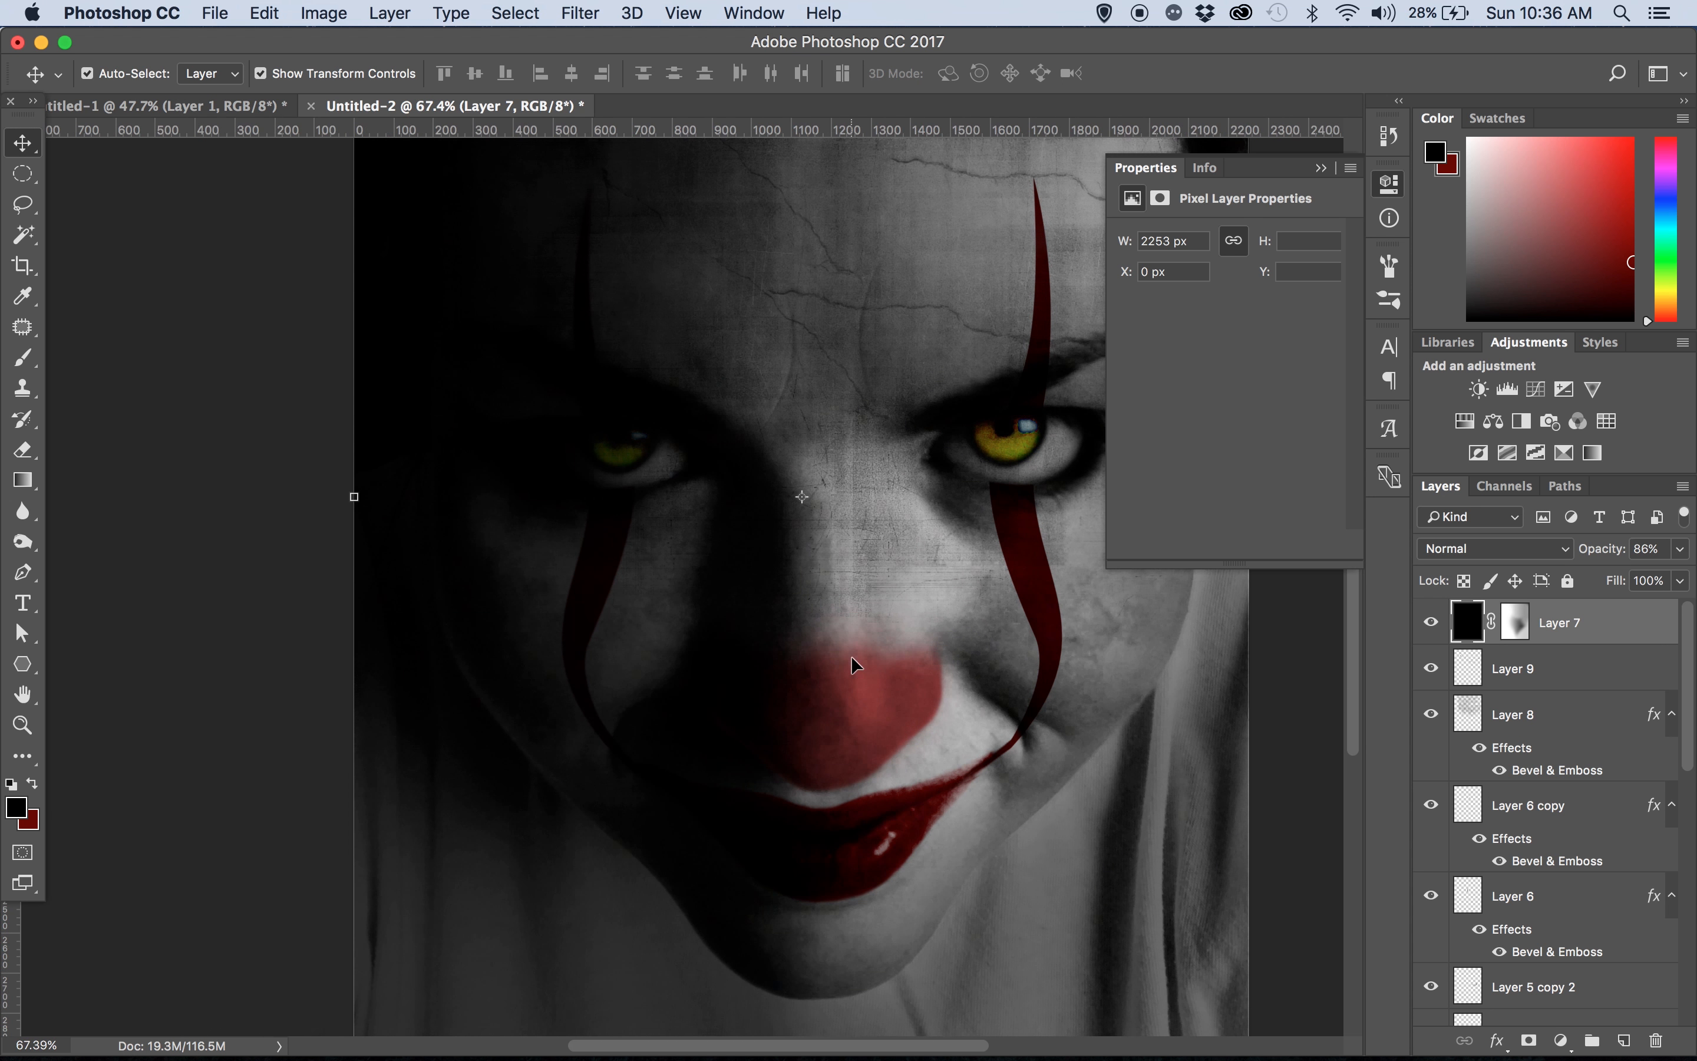
scroll(852, 656, "right", 1)
scroll(1586, 898, "down", 10)
left_click(1588, 868)
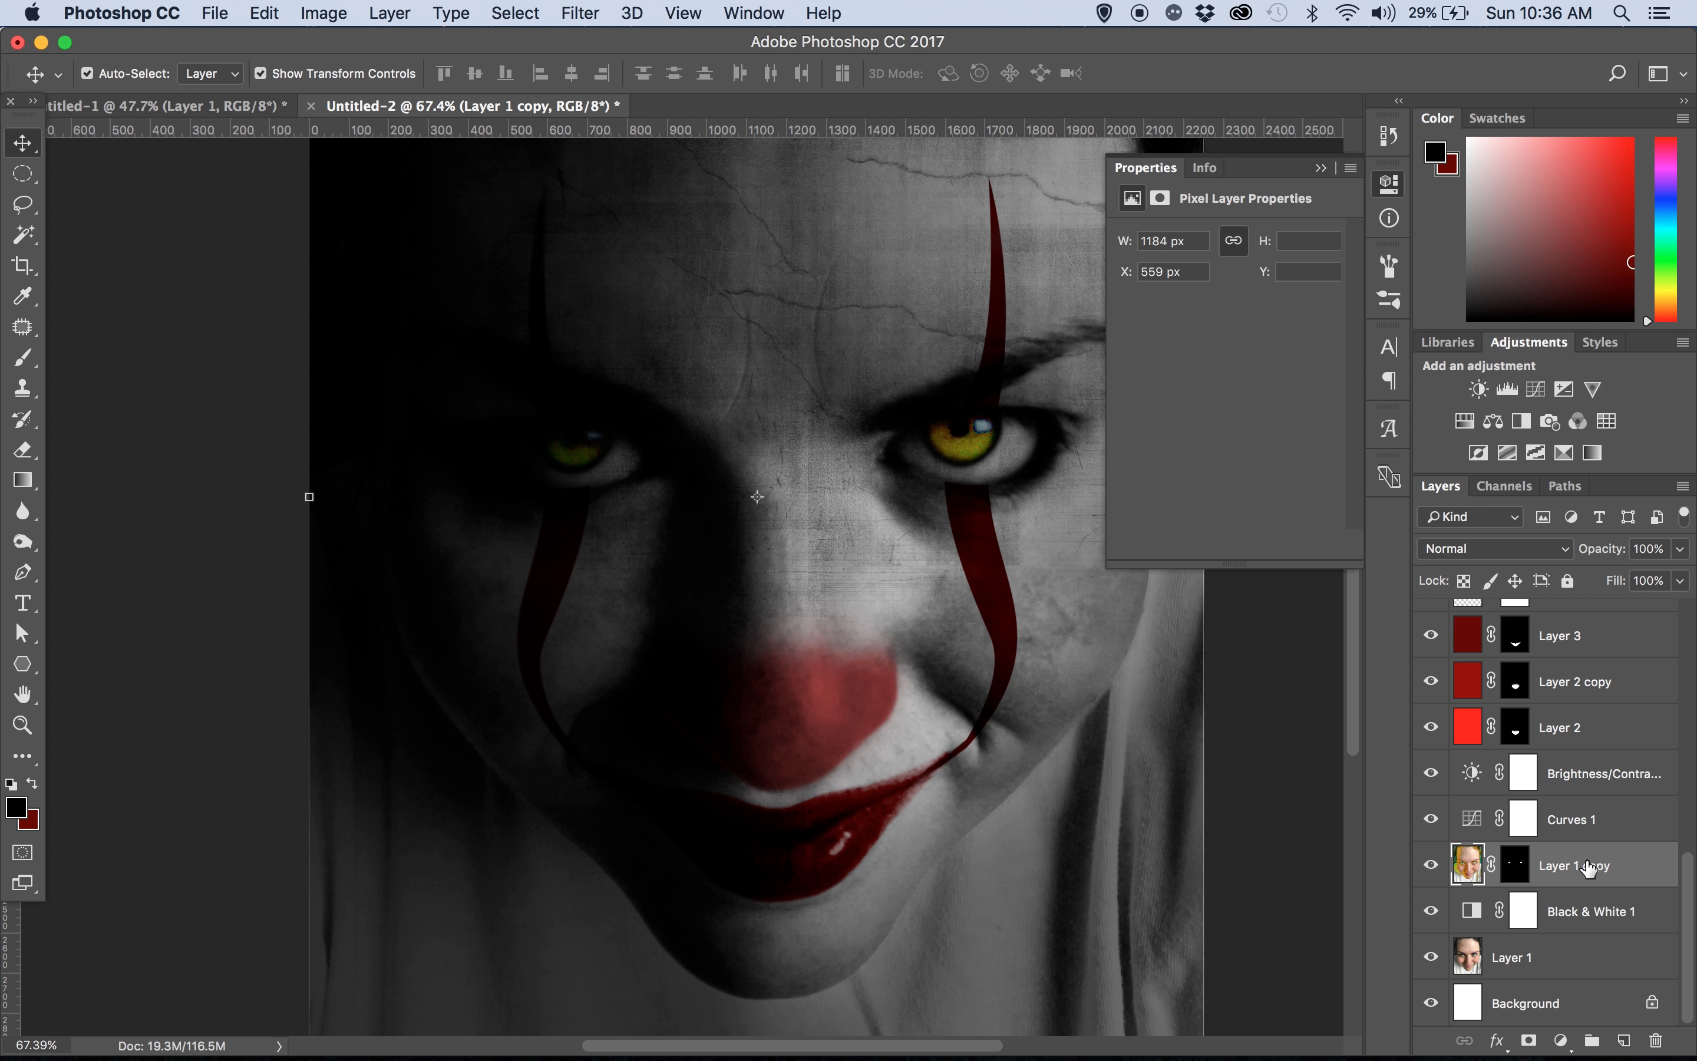
left_click(1493, 420)
left_click(1608, 887, "alt")
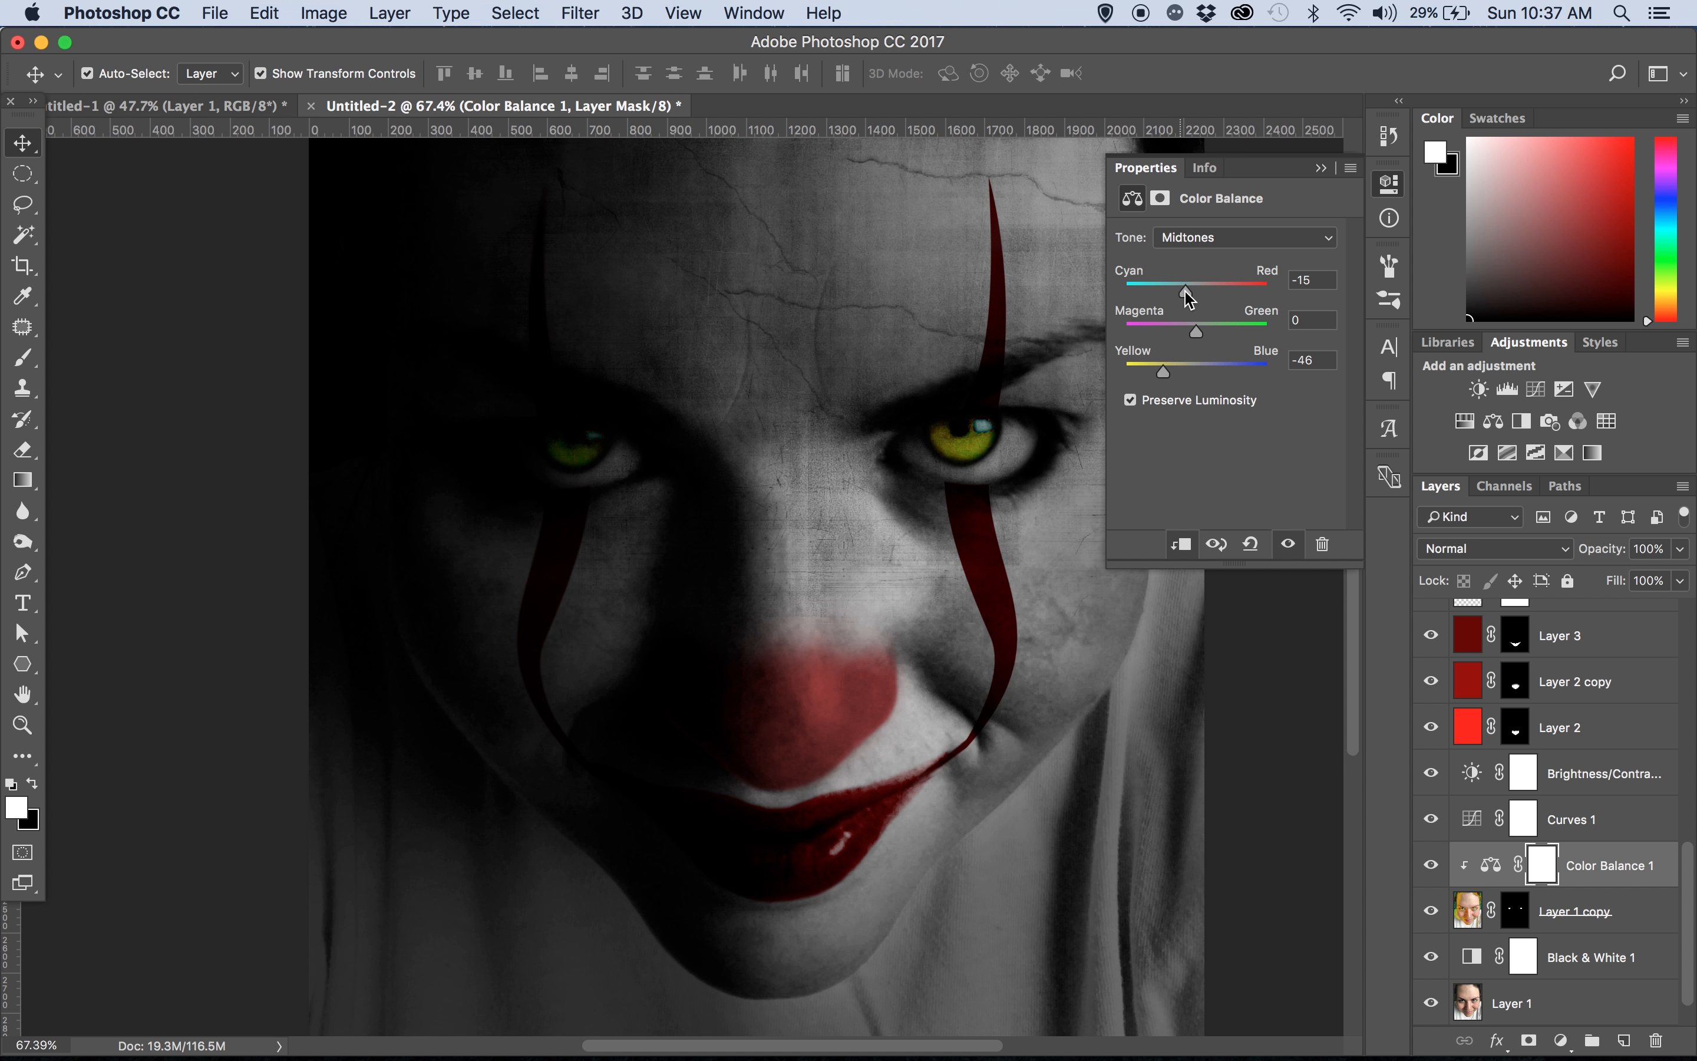
Check the It (2017) reference image in Firefox and set the eyes' Color Balance Cyan–Red midtones to +43 in Photoshop
key("ctrl+Up")
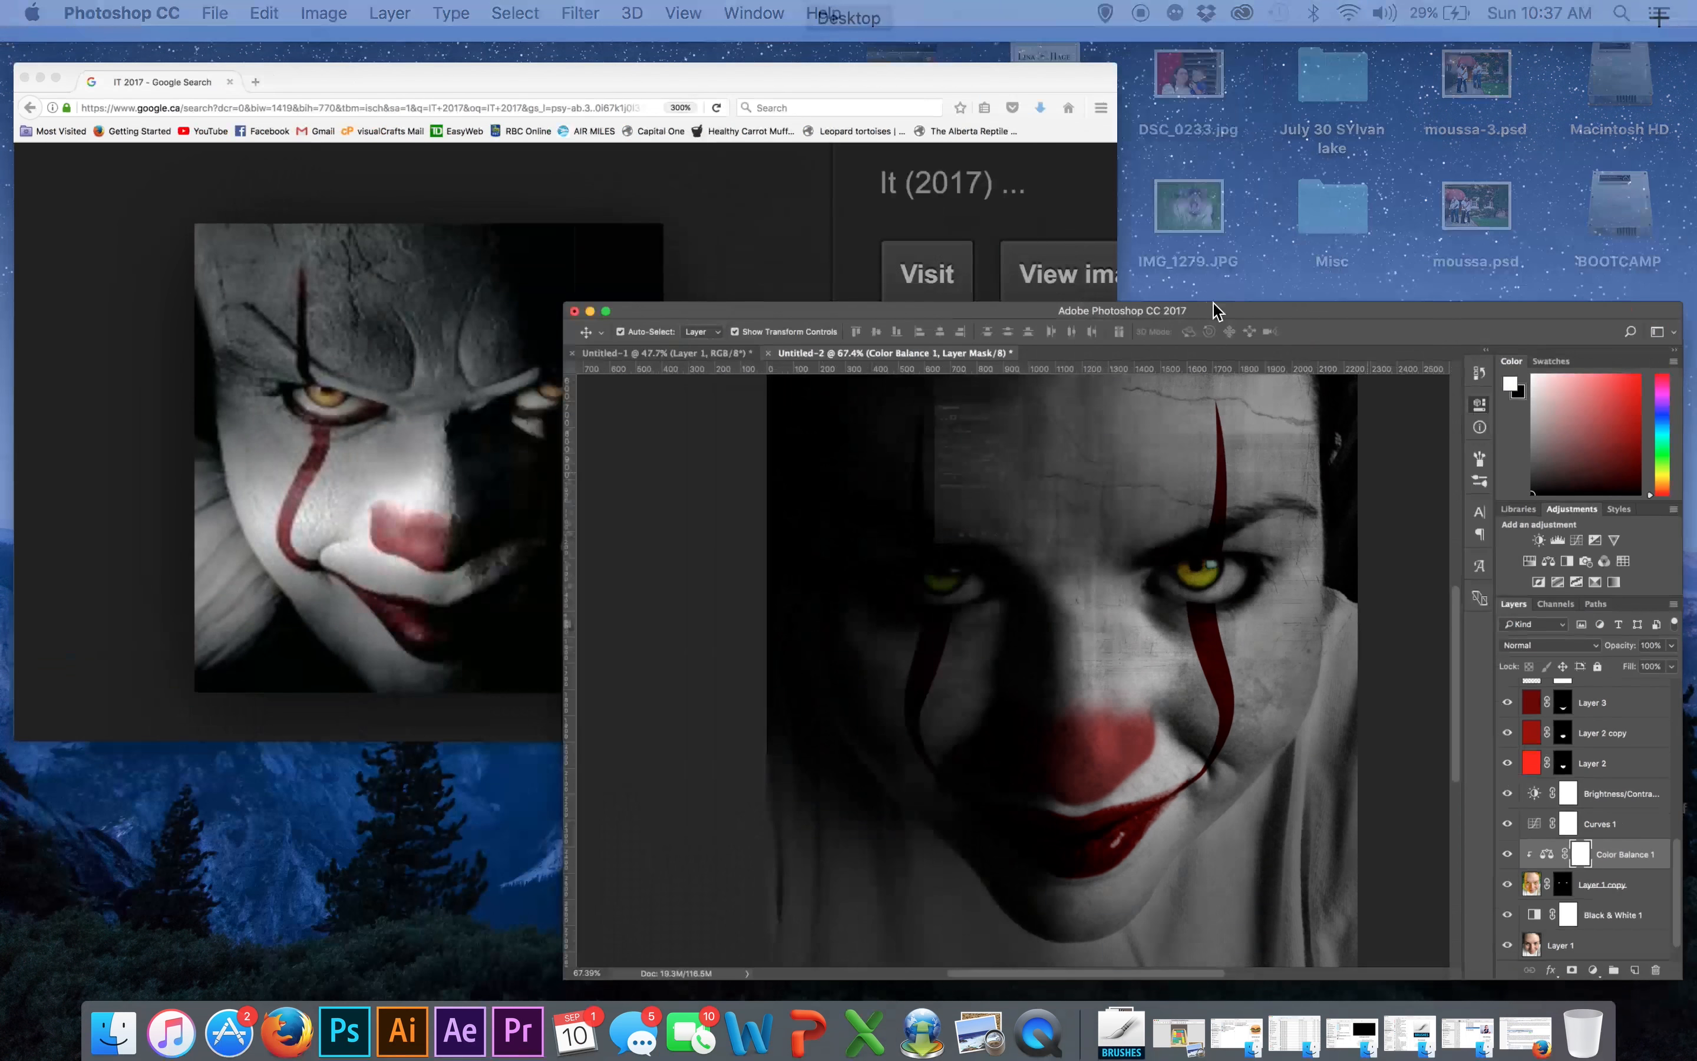
left_click(372, 443)
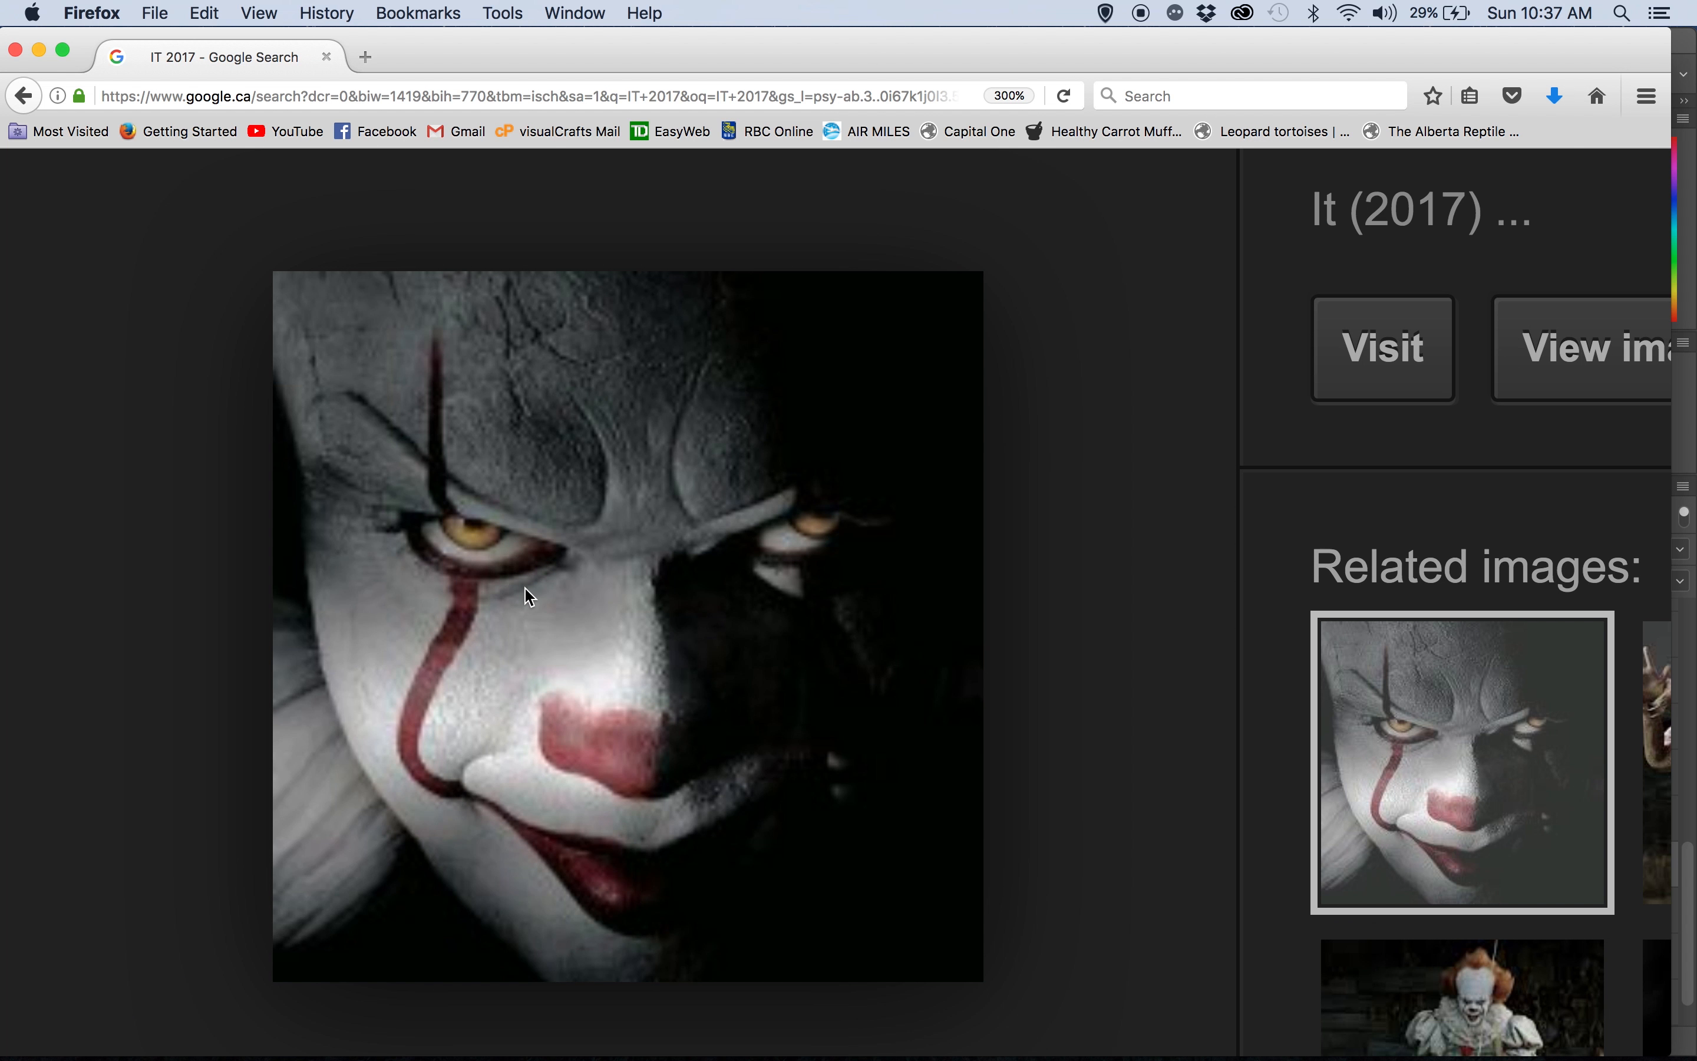
key("ctrl+Up")
left_click(1270, 365)
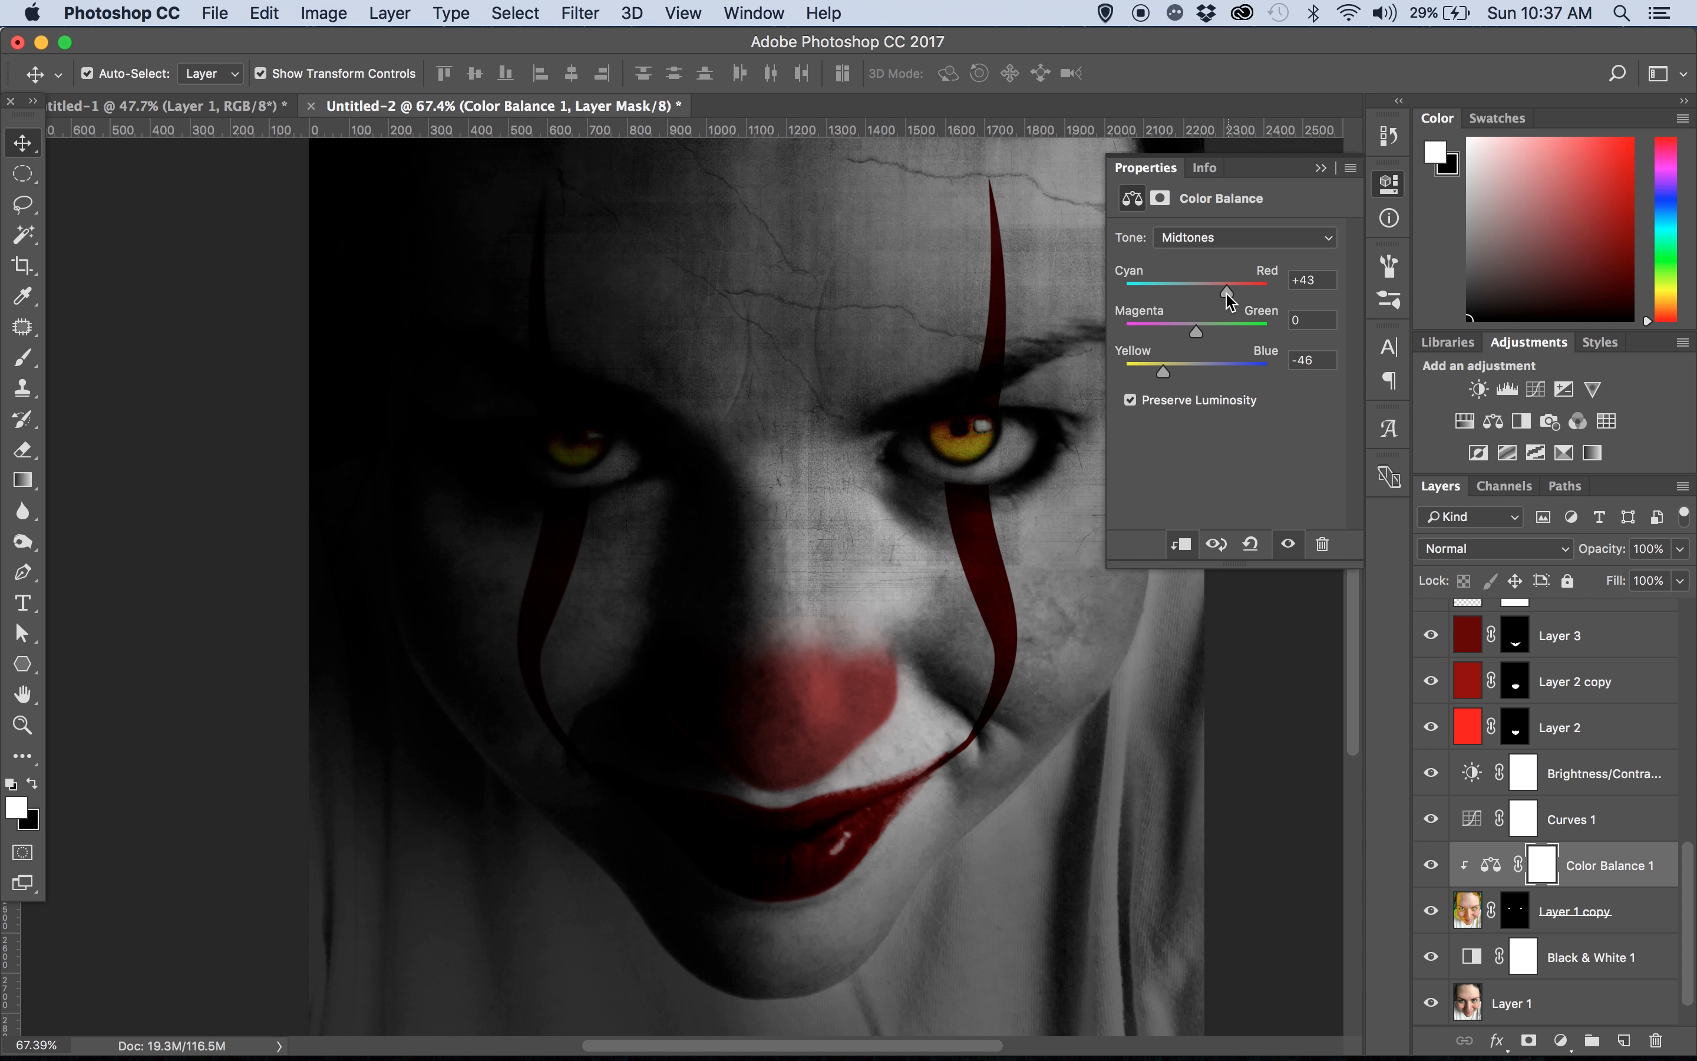
left_click(1048, 674)
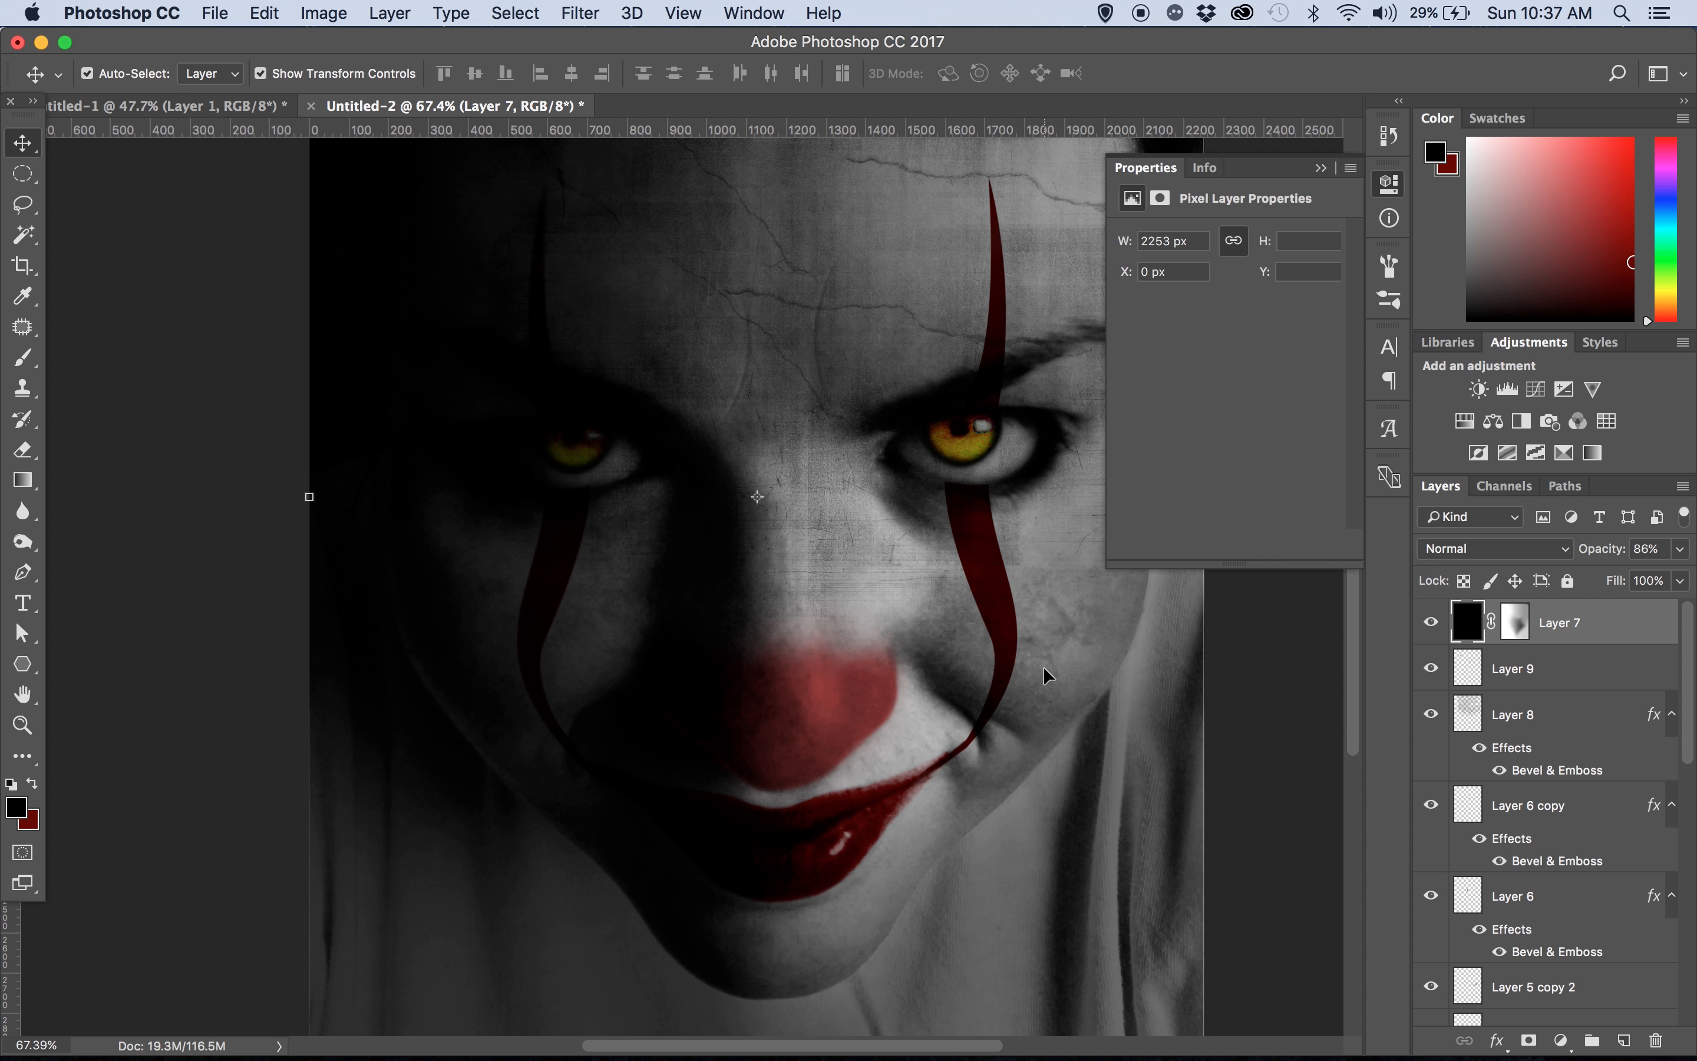
Soften the red makeup stripe on Layer 4 copy with a Gaussian Blur
scroll(1143, 609, "down", 5)
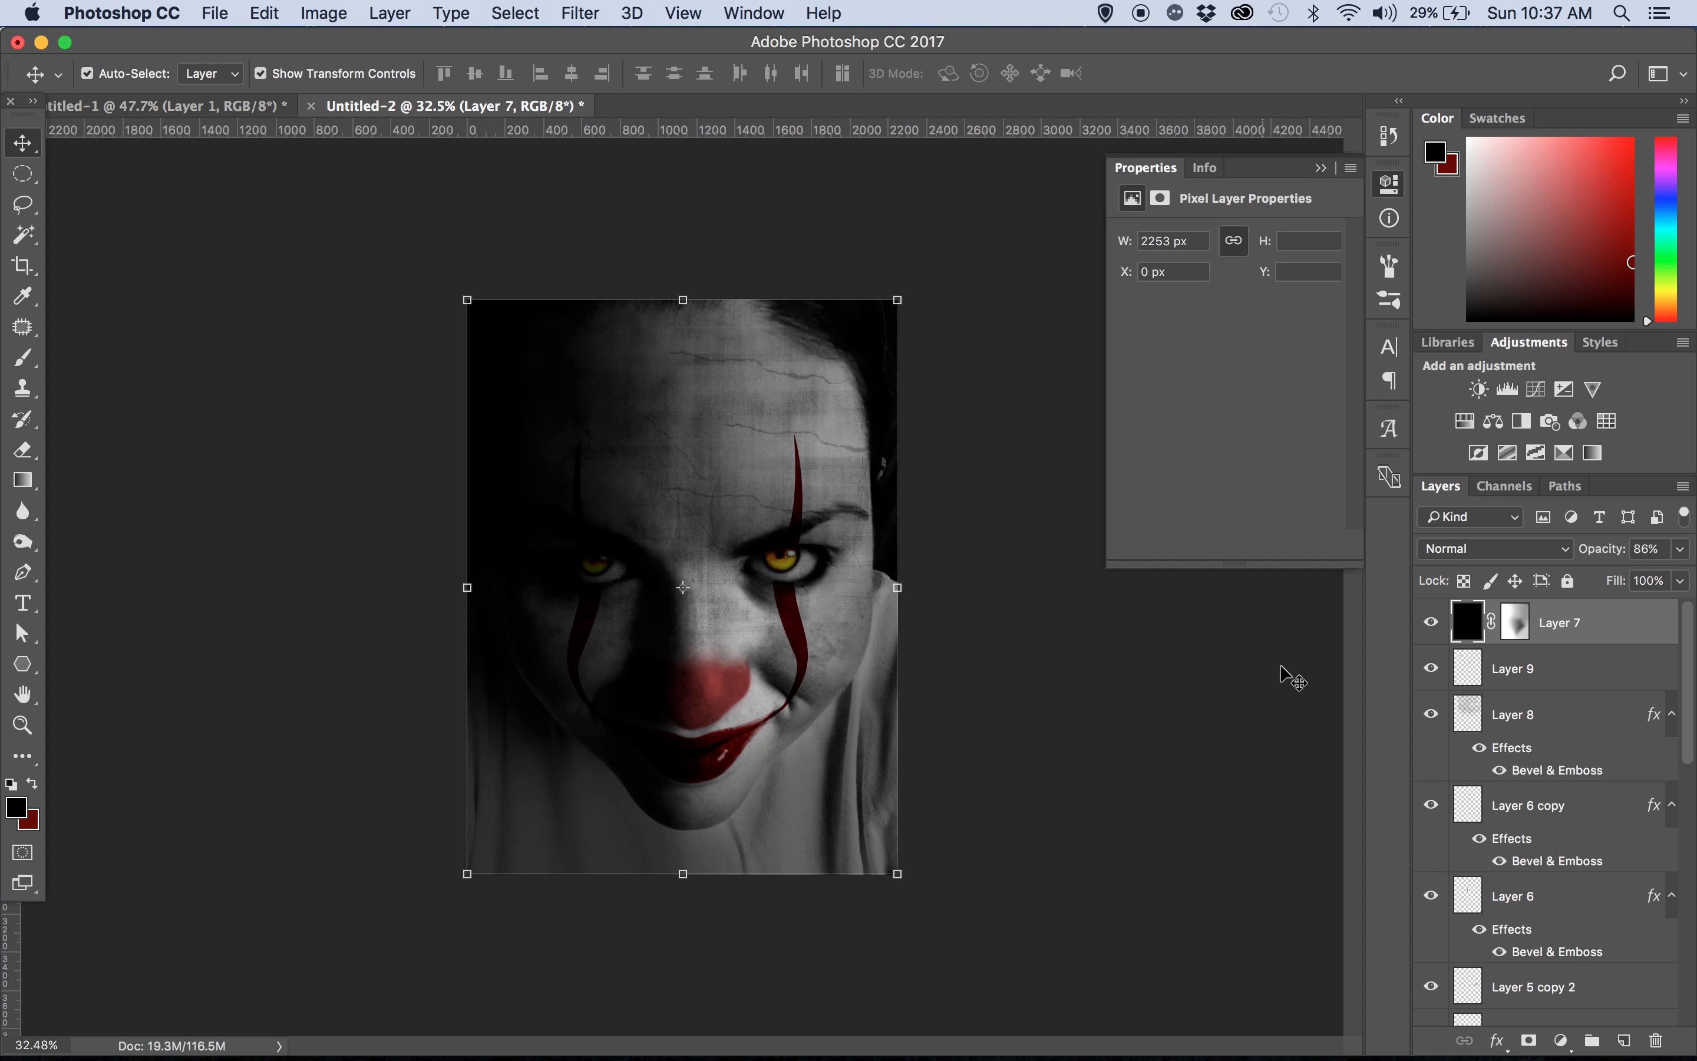
scroll(1590, 725, "down", 5)
left_click(1472, 817)
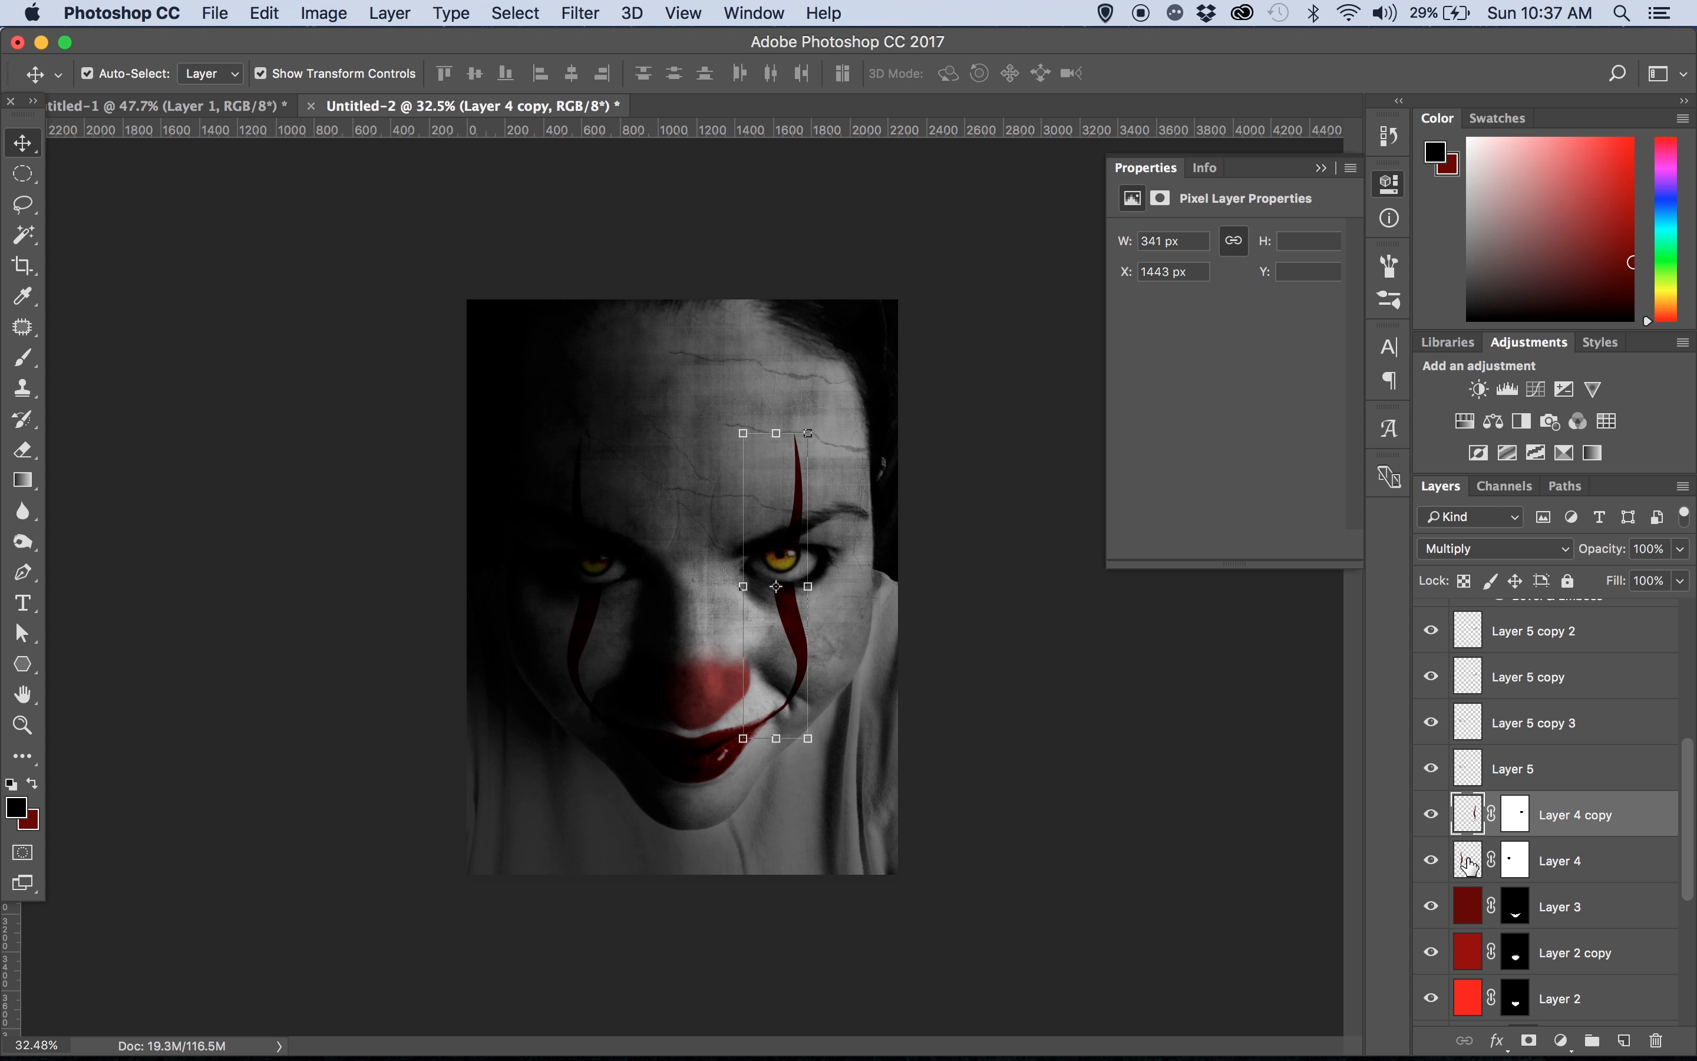
scroll(806, 611, "up", 5)
scroll(789, 608, "down", 3)
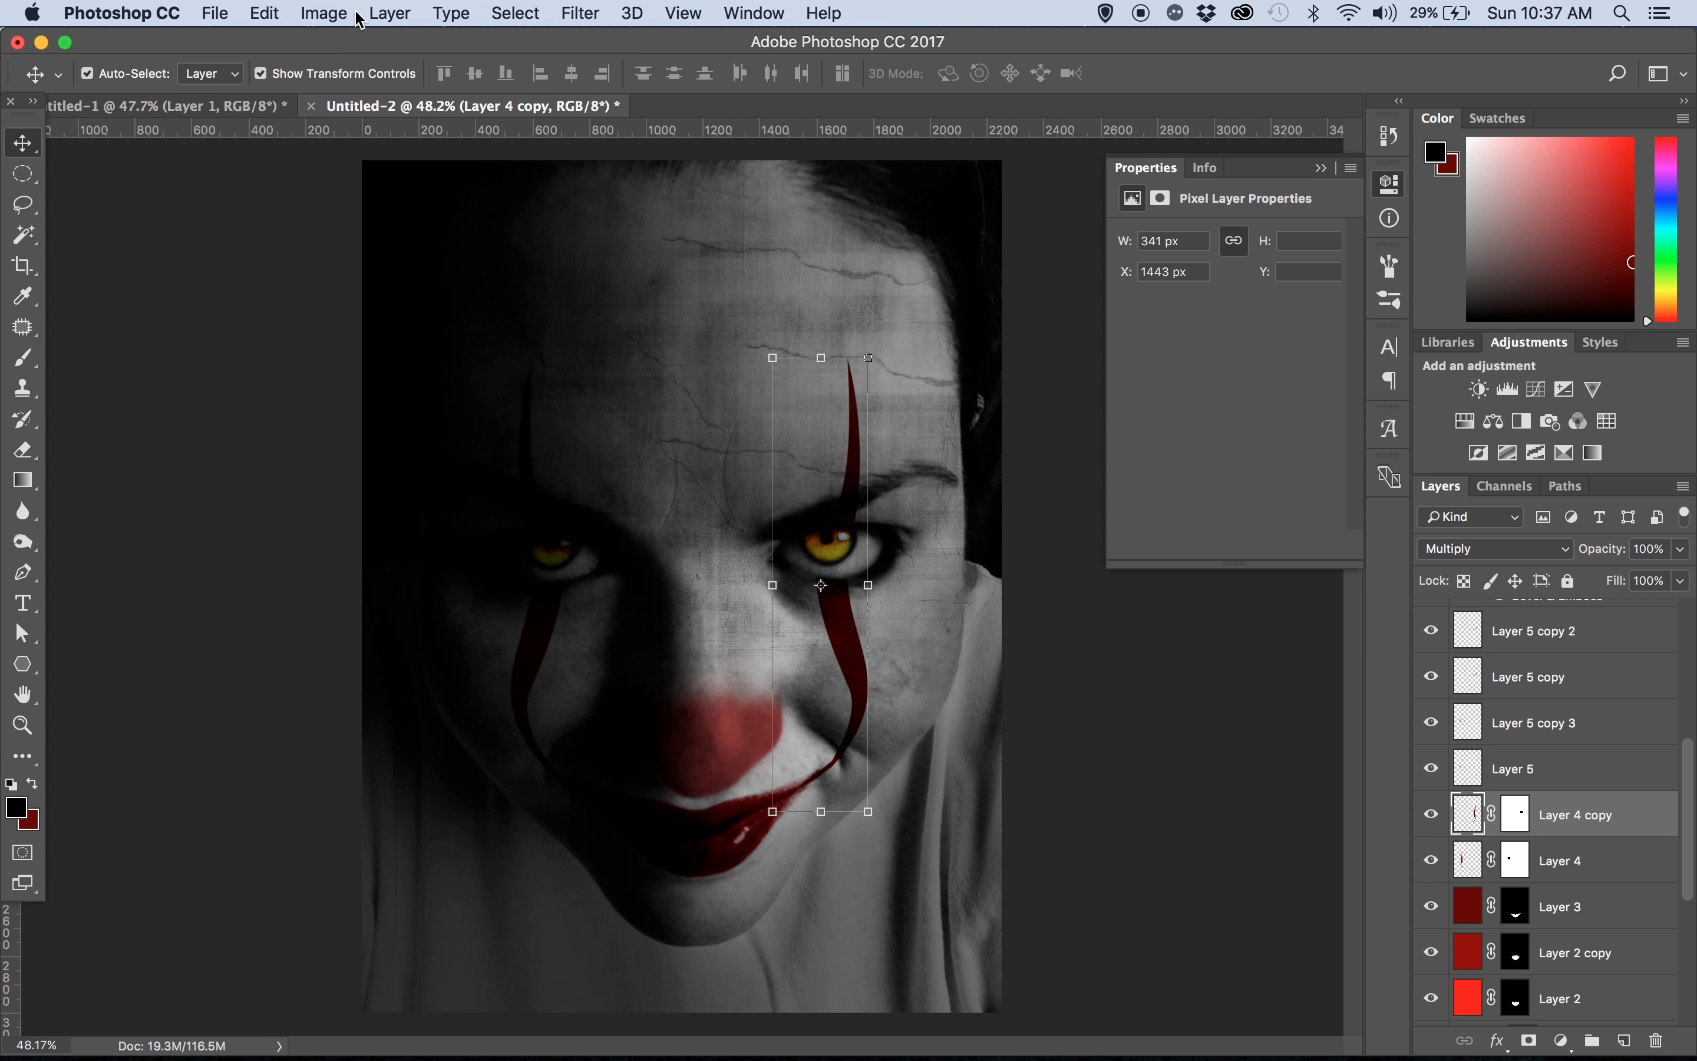
left_click(579, 13)
mouse_move(701, 293)
left_click(908, 381)
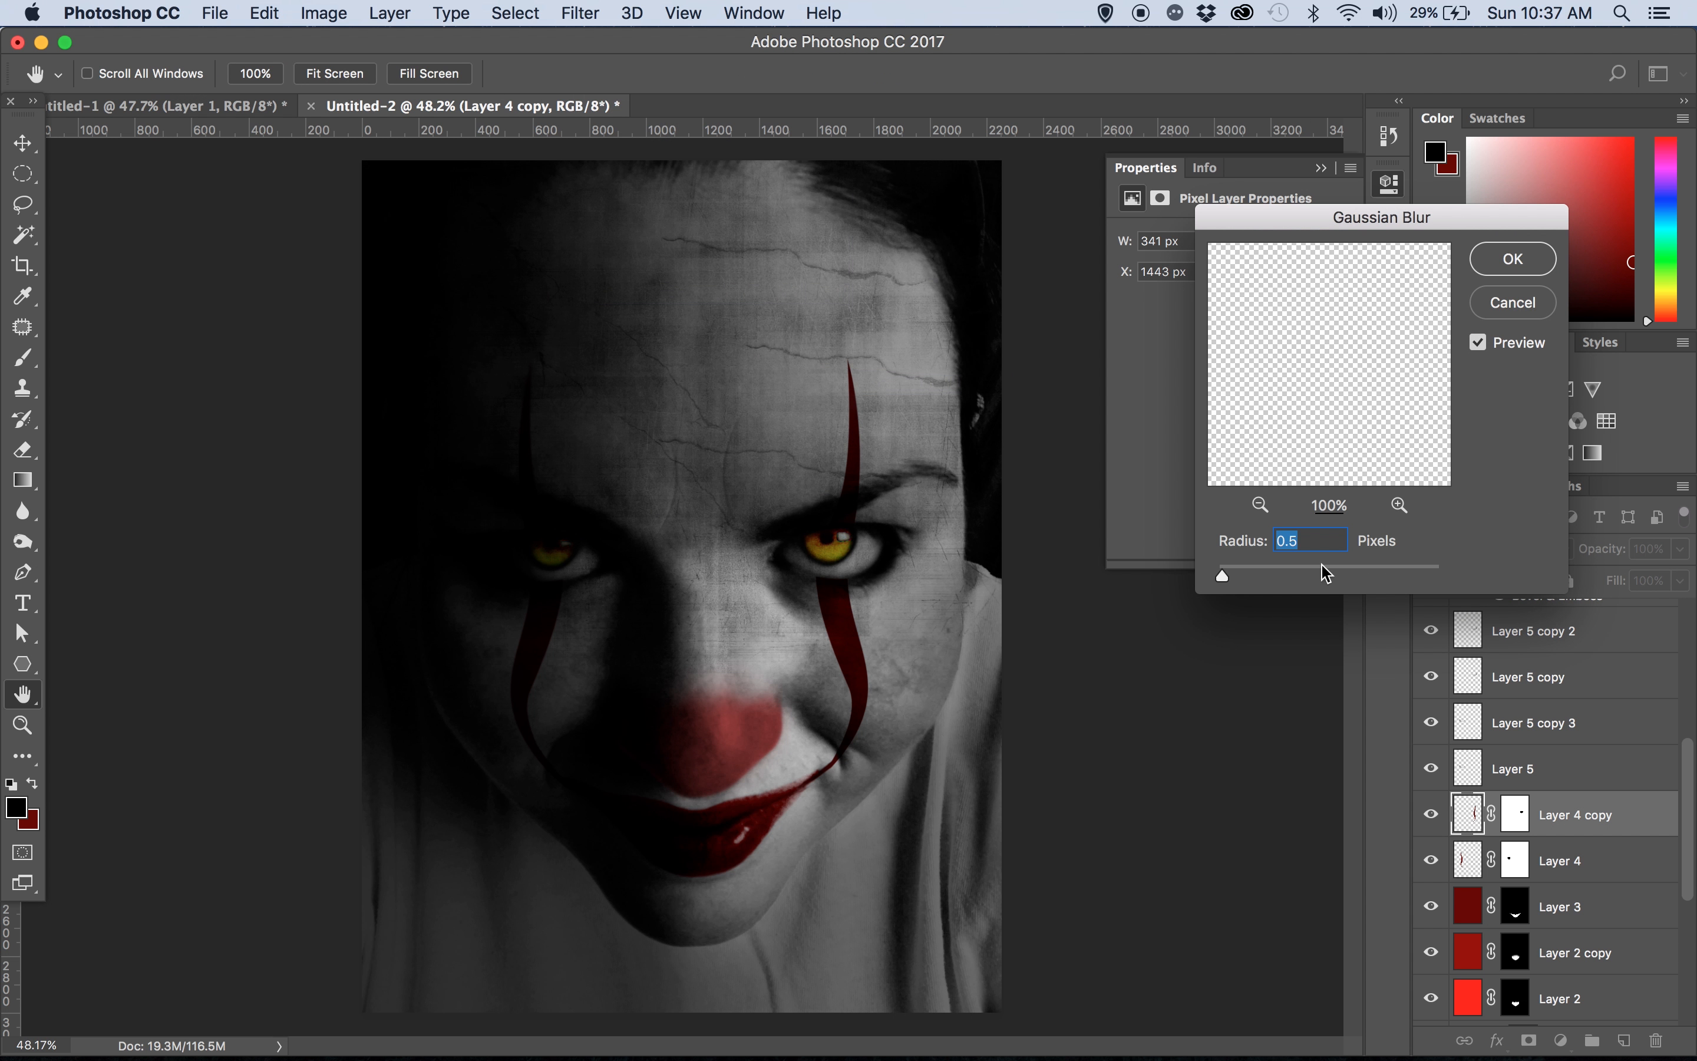
left_click(1512, 258)
Inspect the stripes and coloured eyes up close and compare the face with Layer 1 copy hidden and shown
scroll(1115, 725, "down", 2)
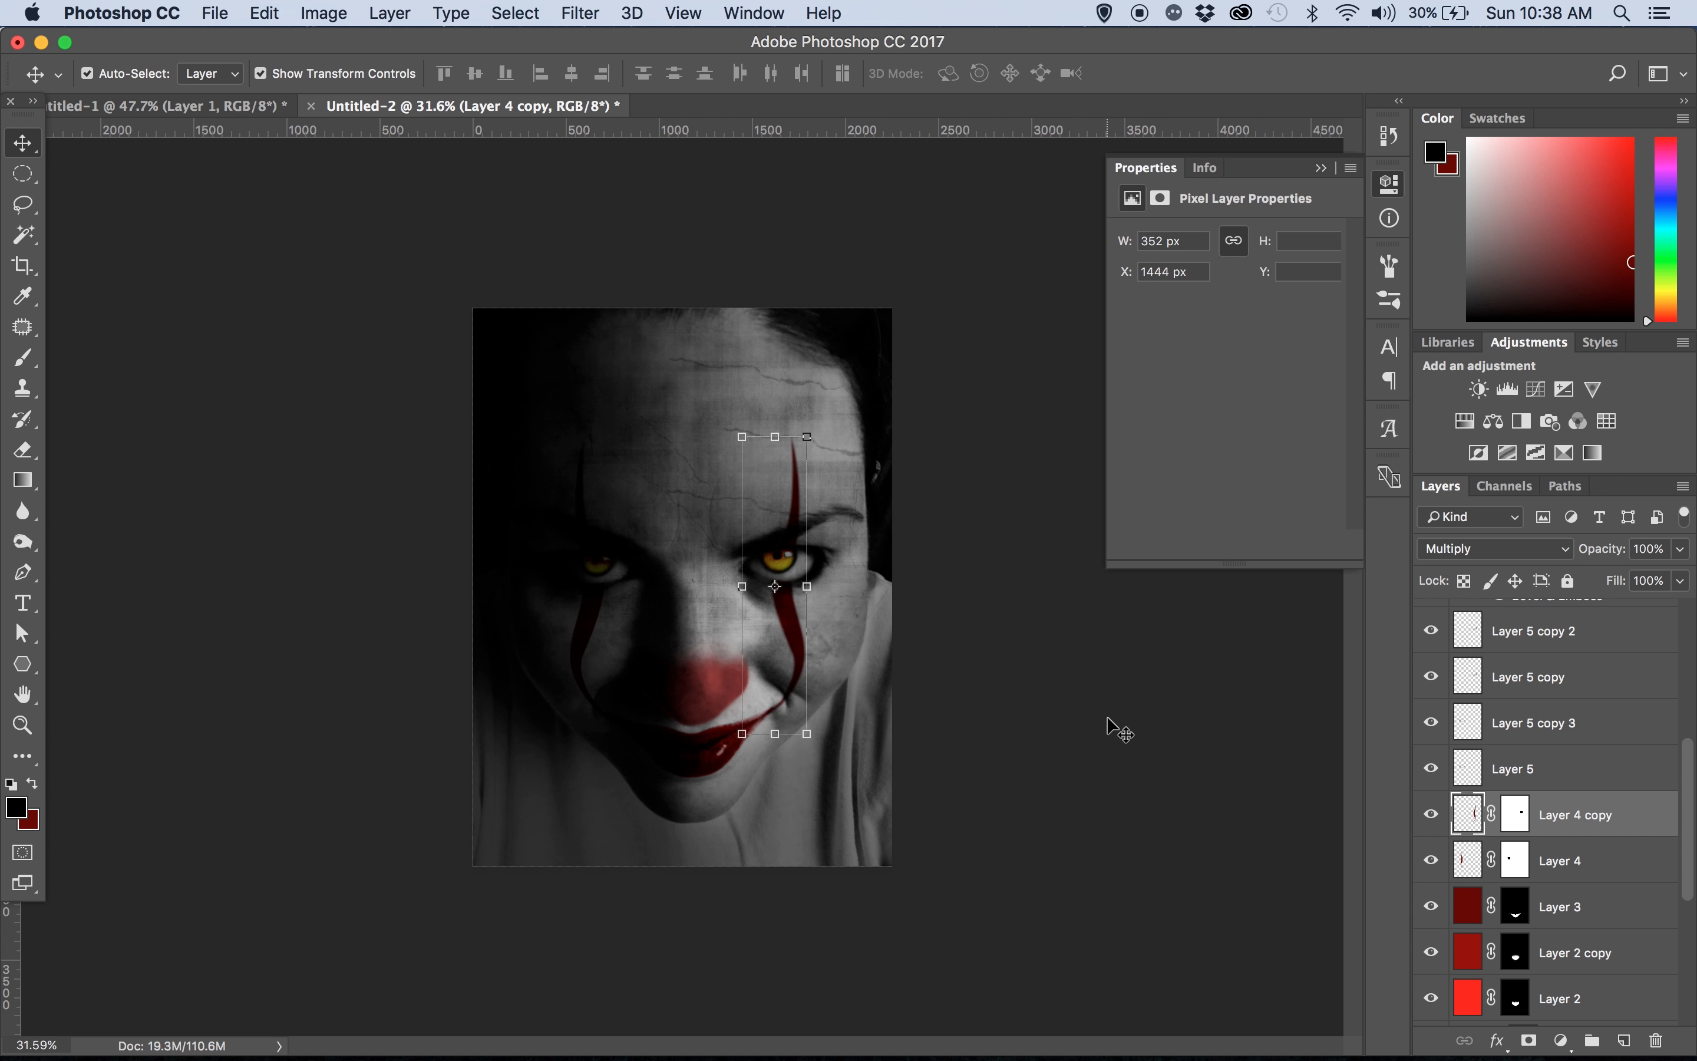
scroll(554, 708, "up", 2)
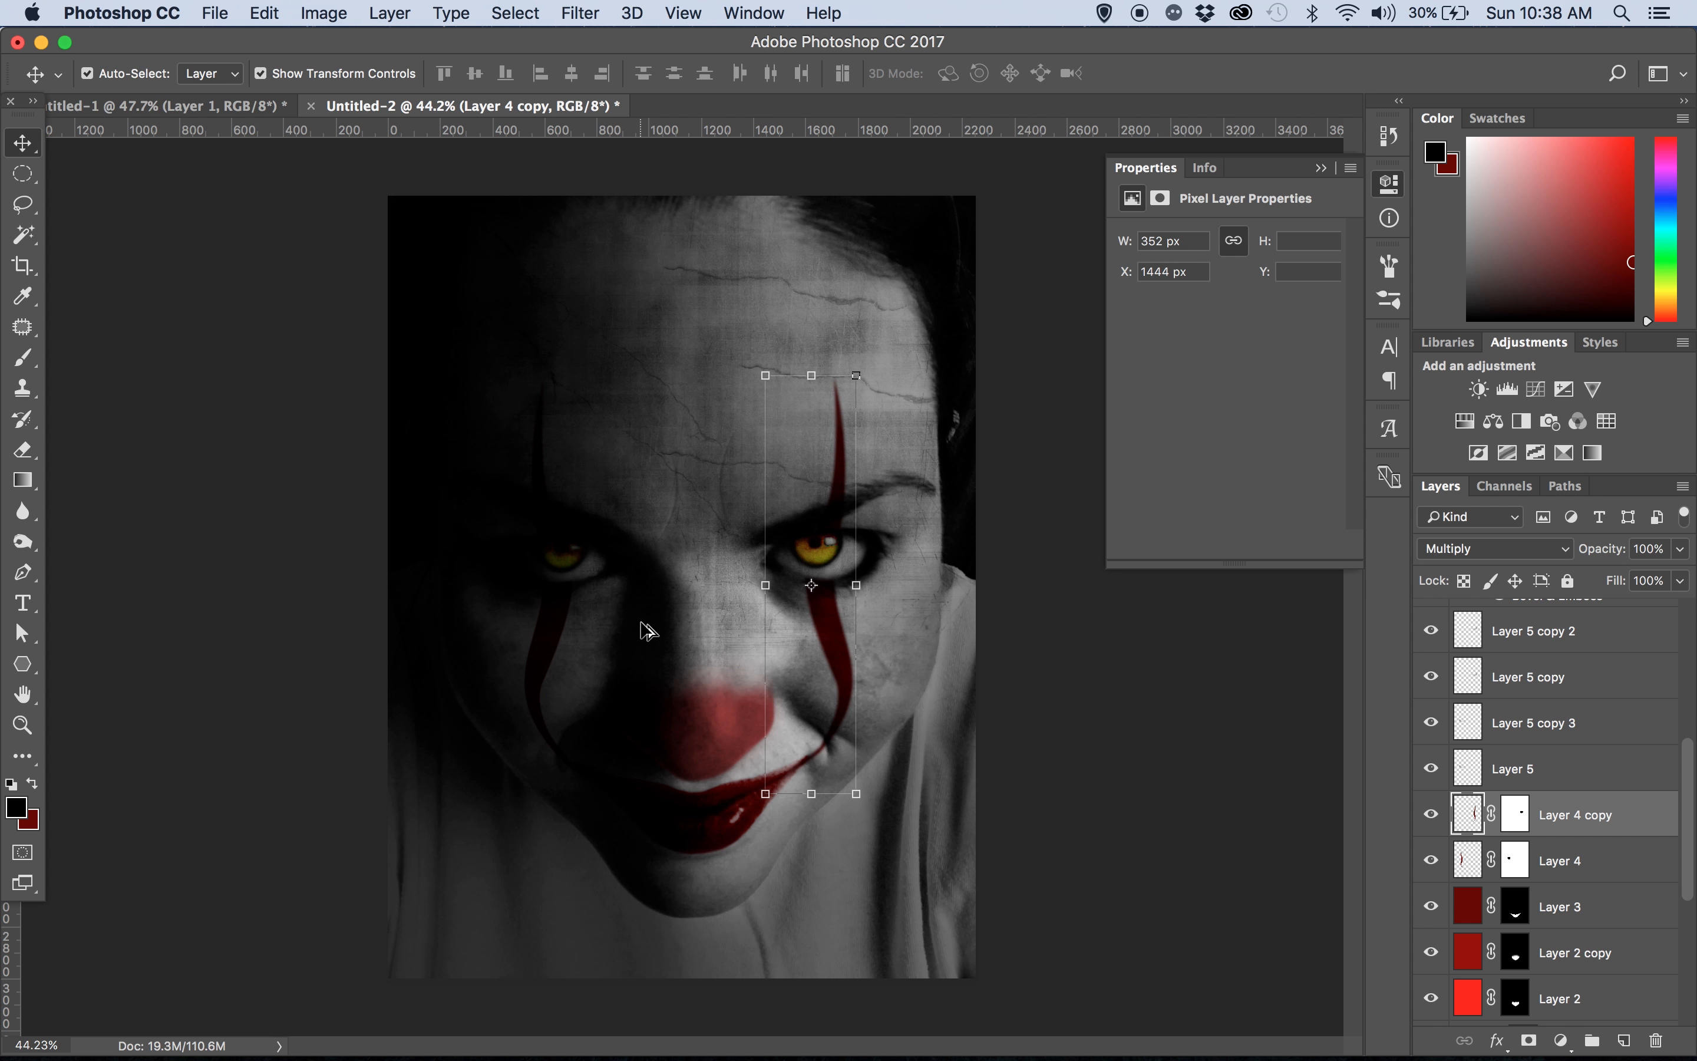
scroll(646, 629, "up", 3)
scroll(822, 542, "up", 3)
scroll(1532, 936, "down", 5)
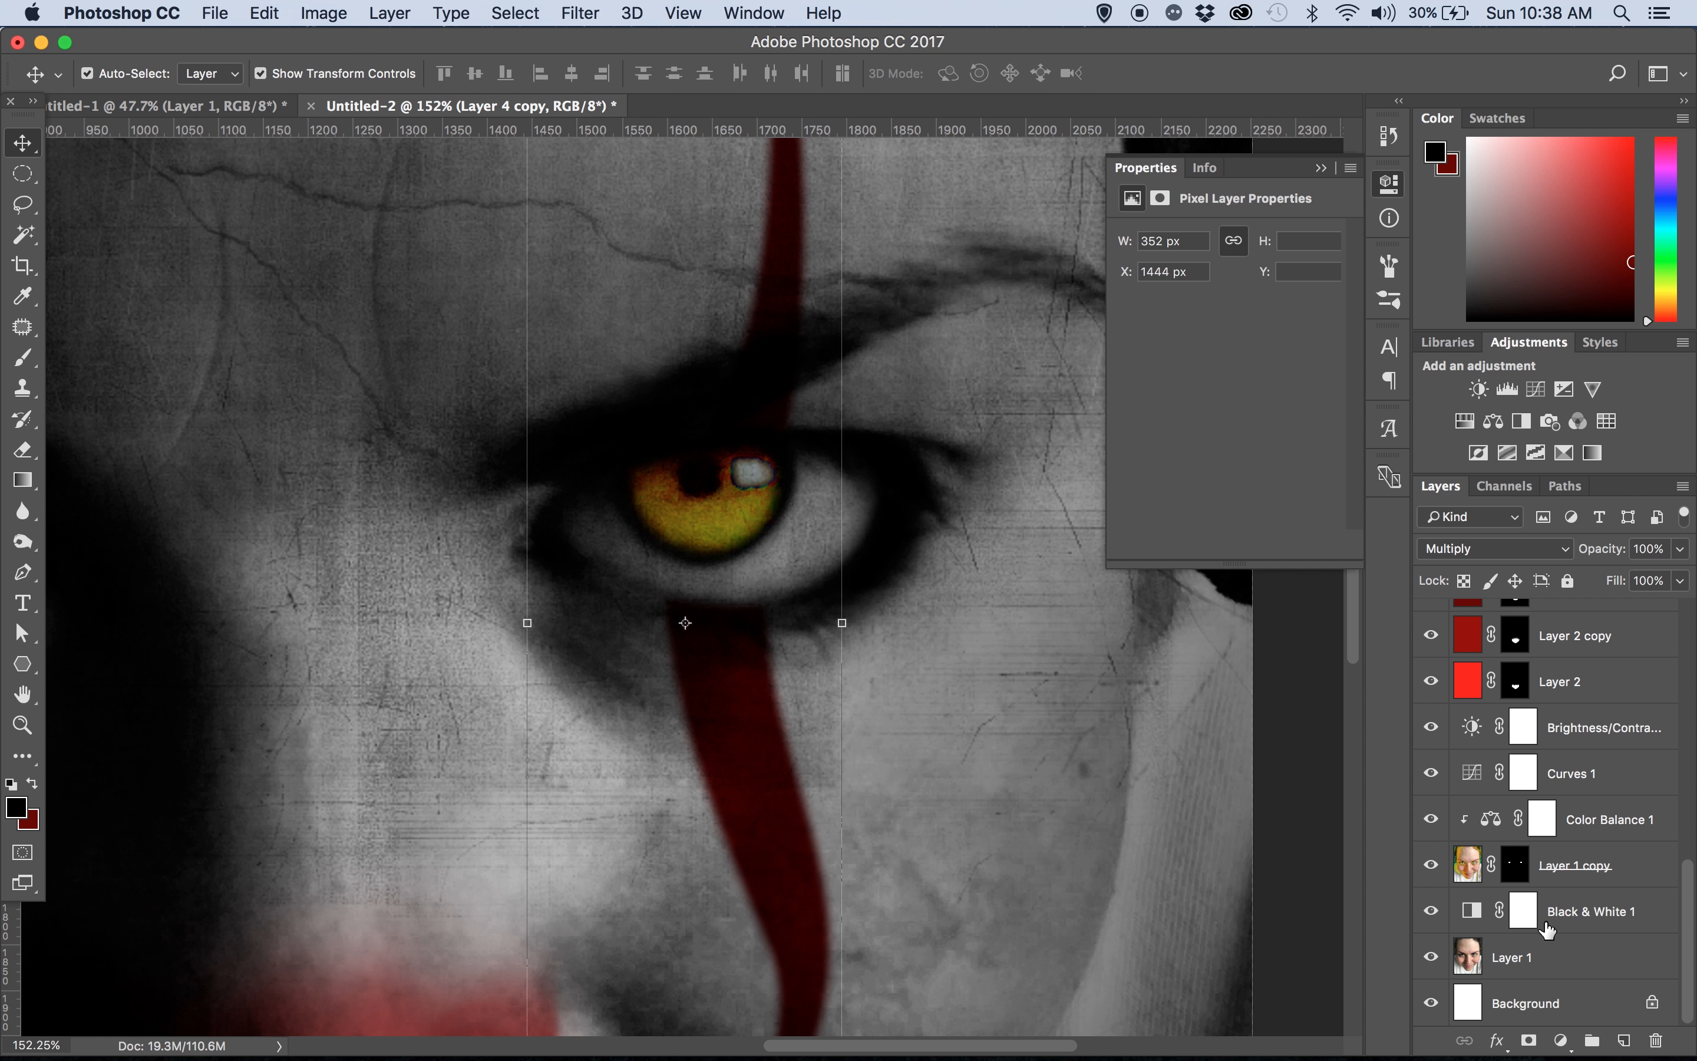
left_click(1472, 874)
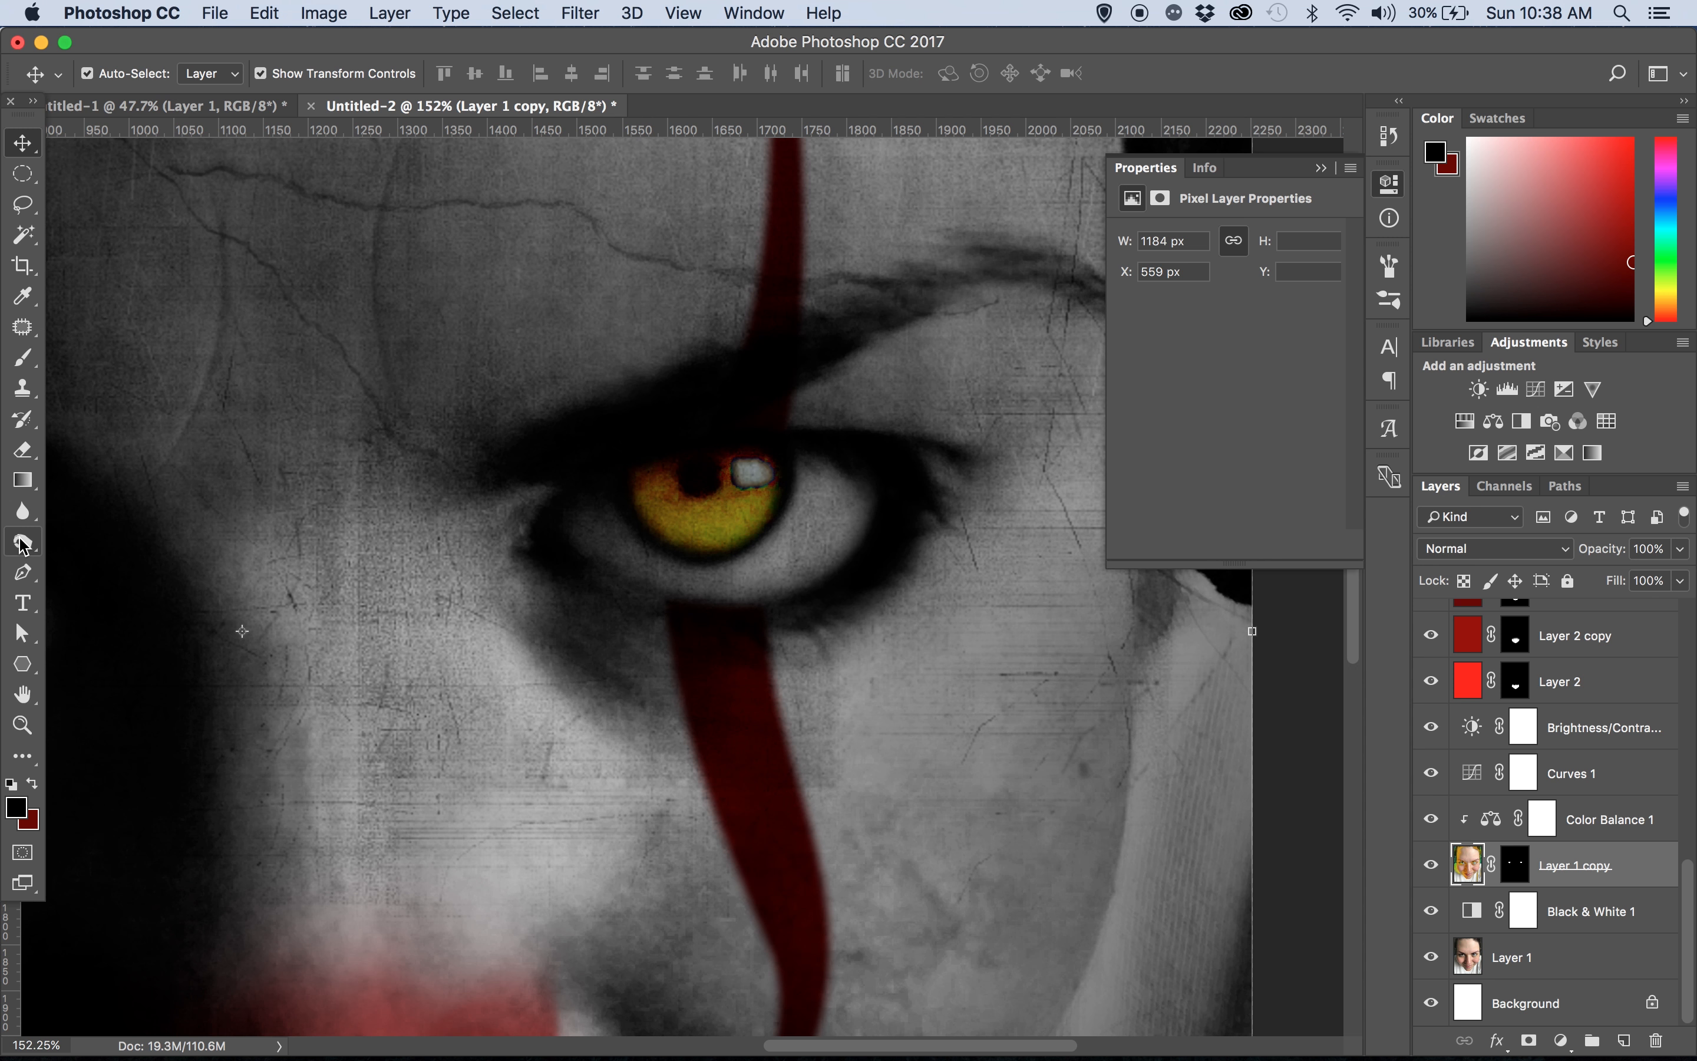
left_click(22, 511)
scroll(708, 601, "down", 3)
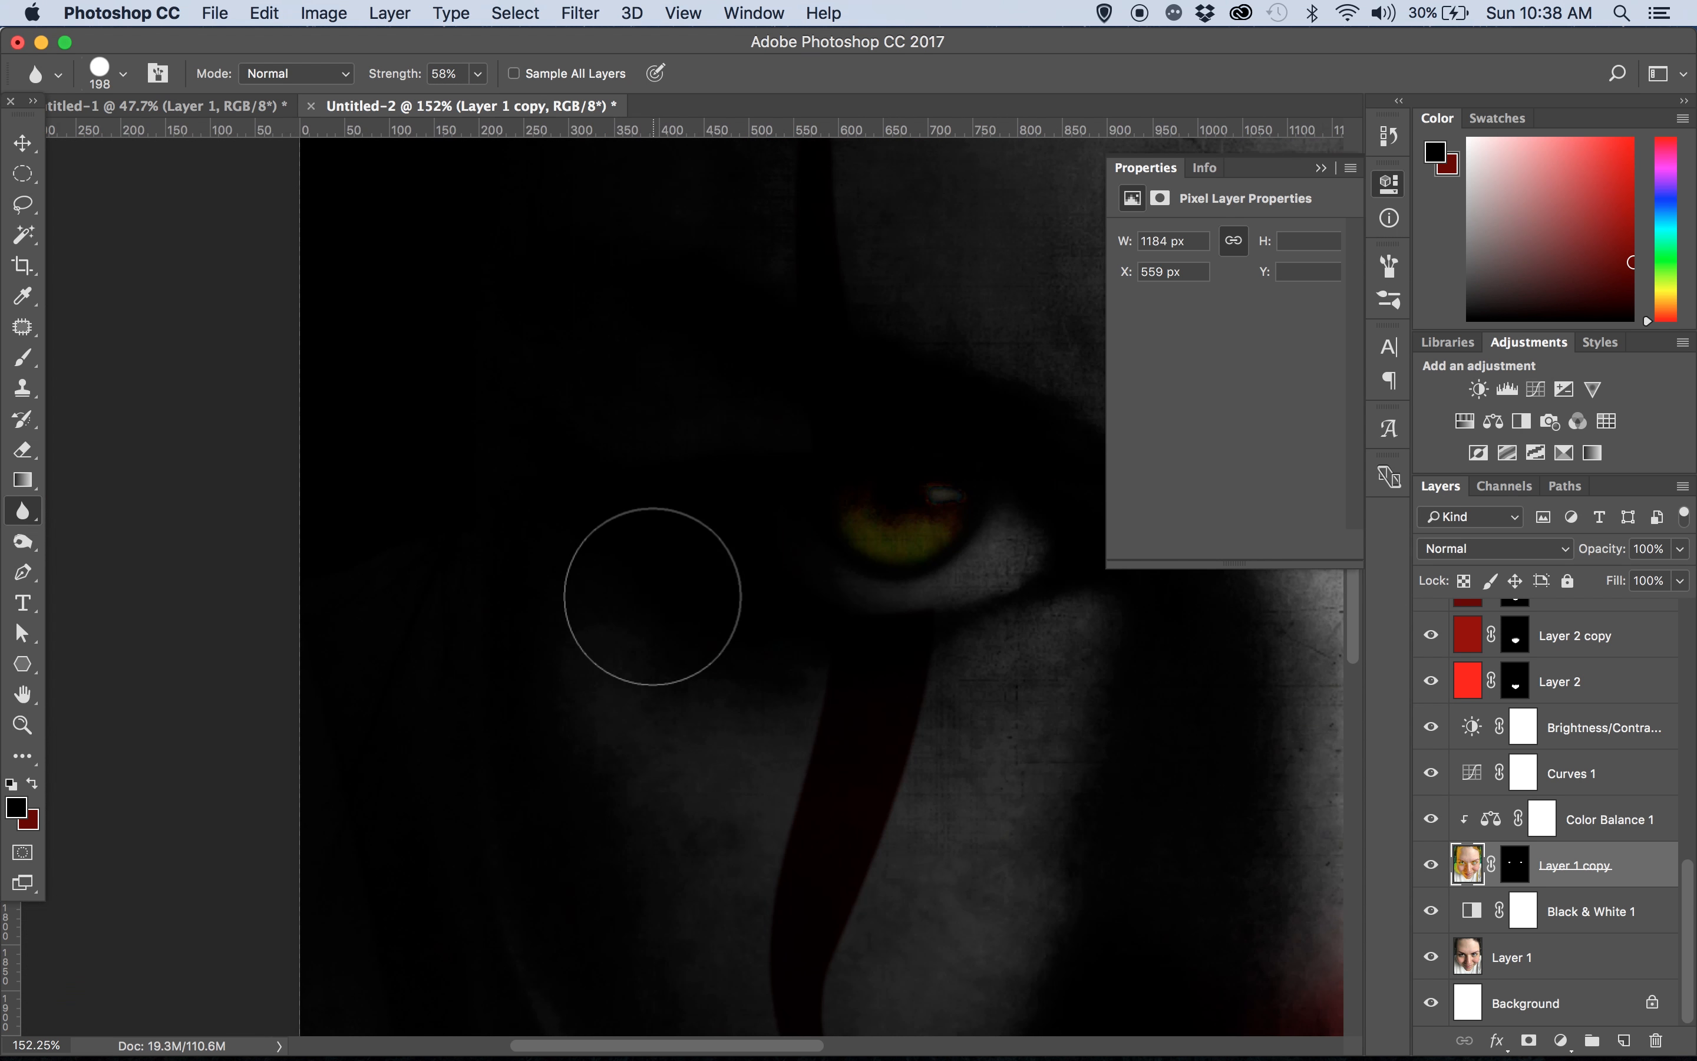
scroll(688, 549, "down", 2)
scroll(684, 490, "right", 2)
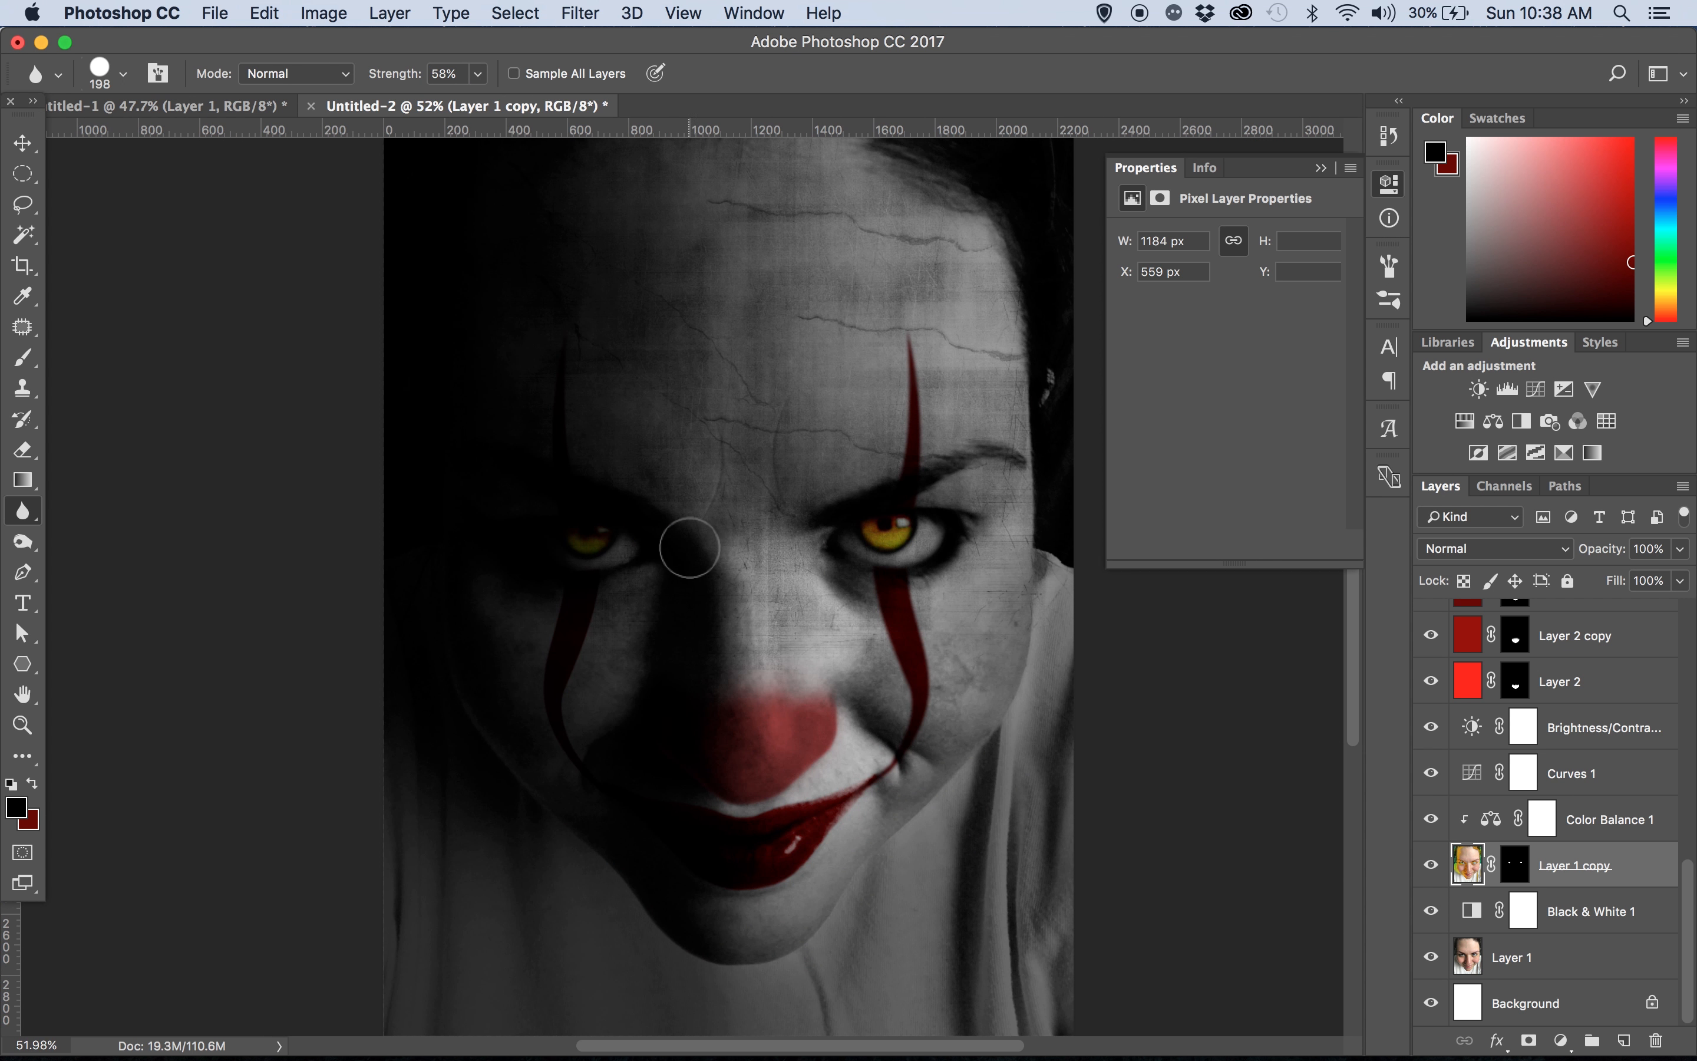
scroll(912, 516, "down", 1)
left_click(1430, 866)
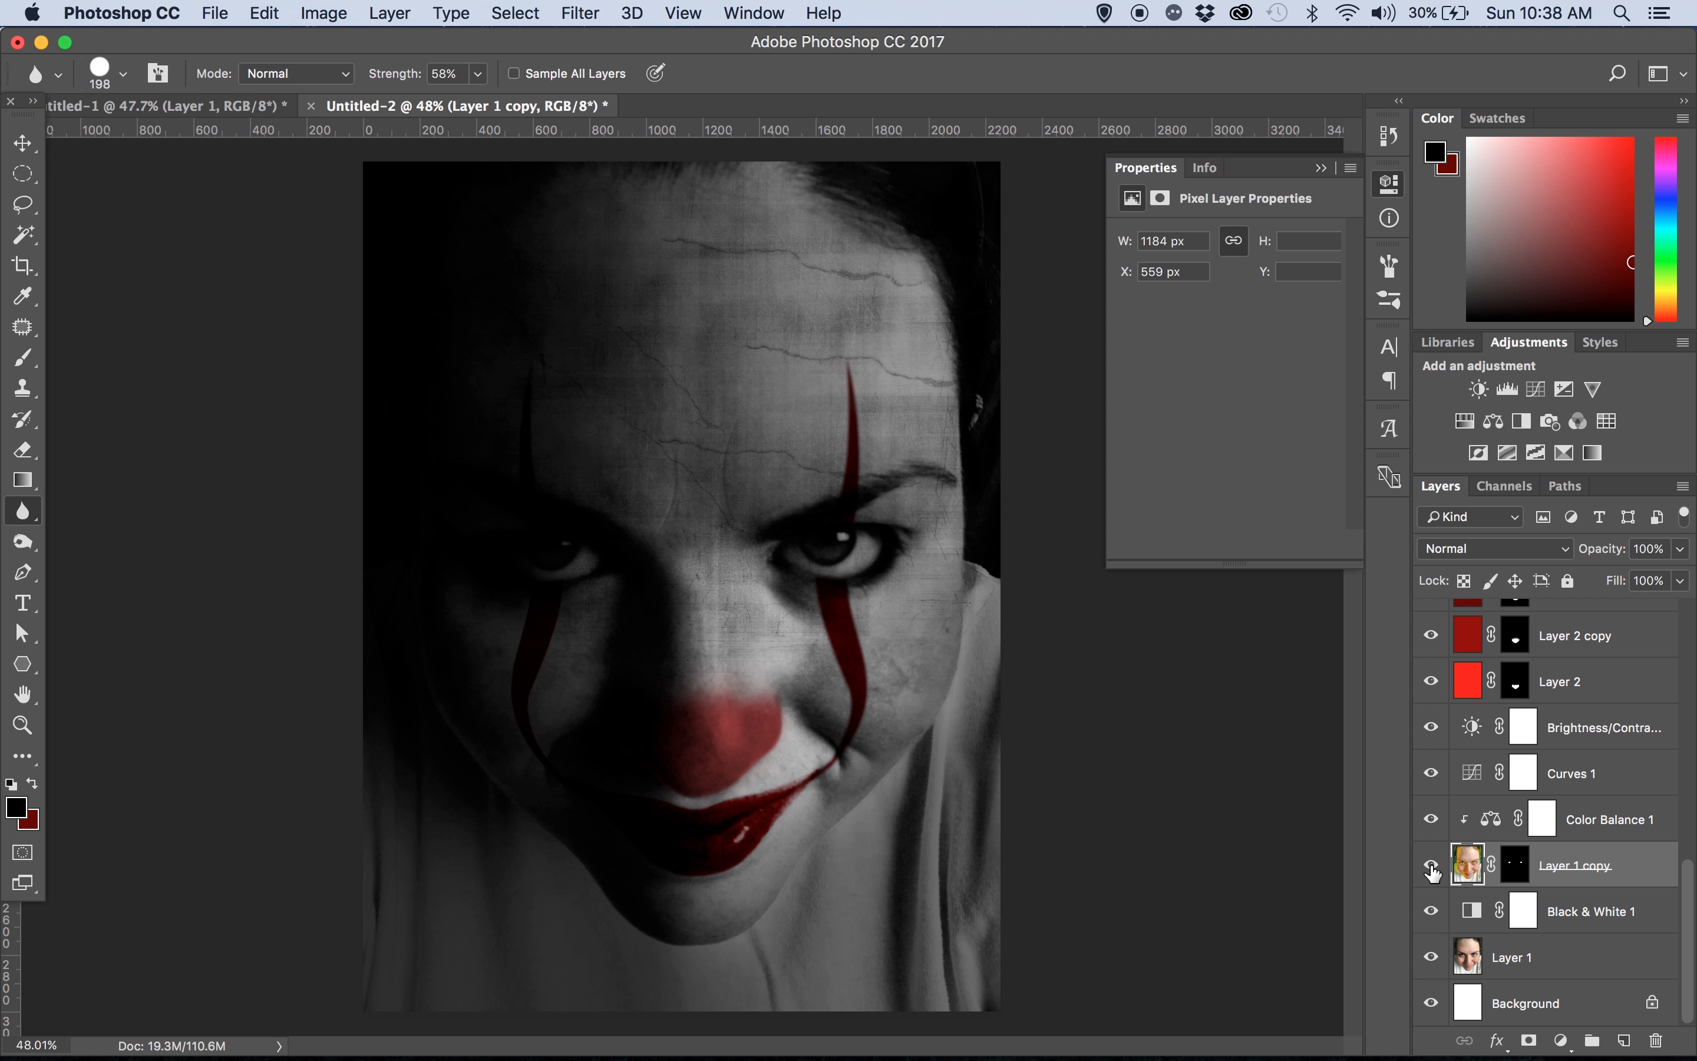
left_click(1431, 866)
Open Layer 1 in Liquify and enlarge the iris of the eye on the shadowed side using the Bloat tool at size 88
left_click(1593, 962)
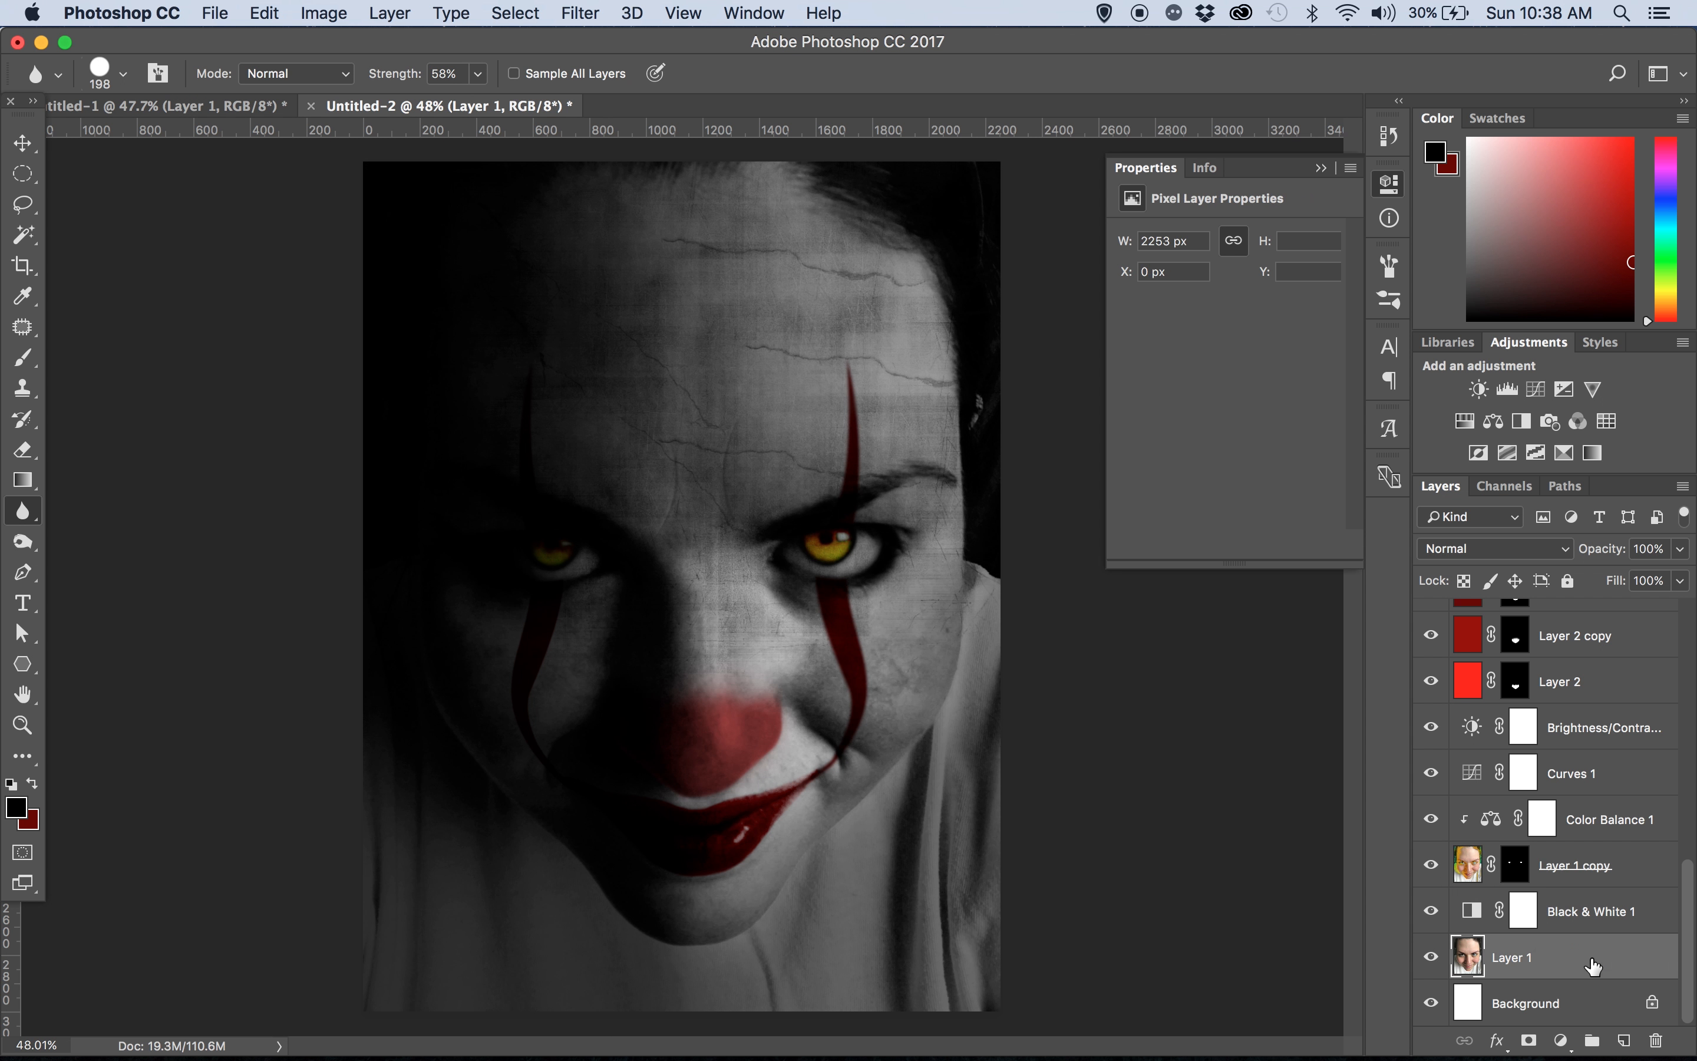
left_click(684, 15)
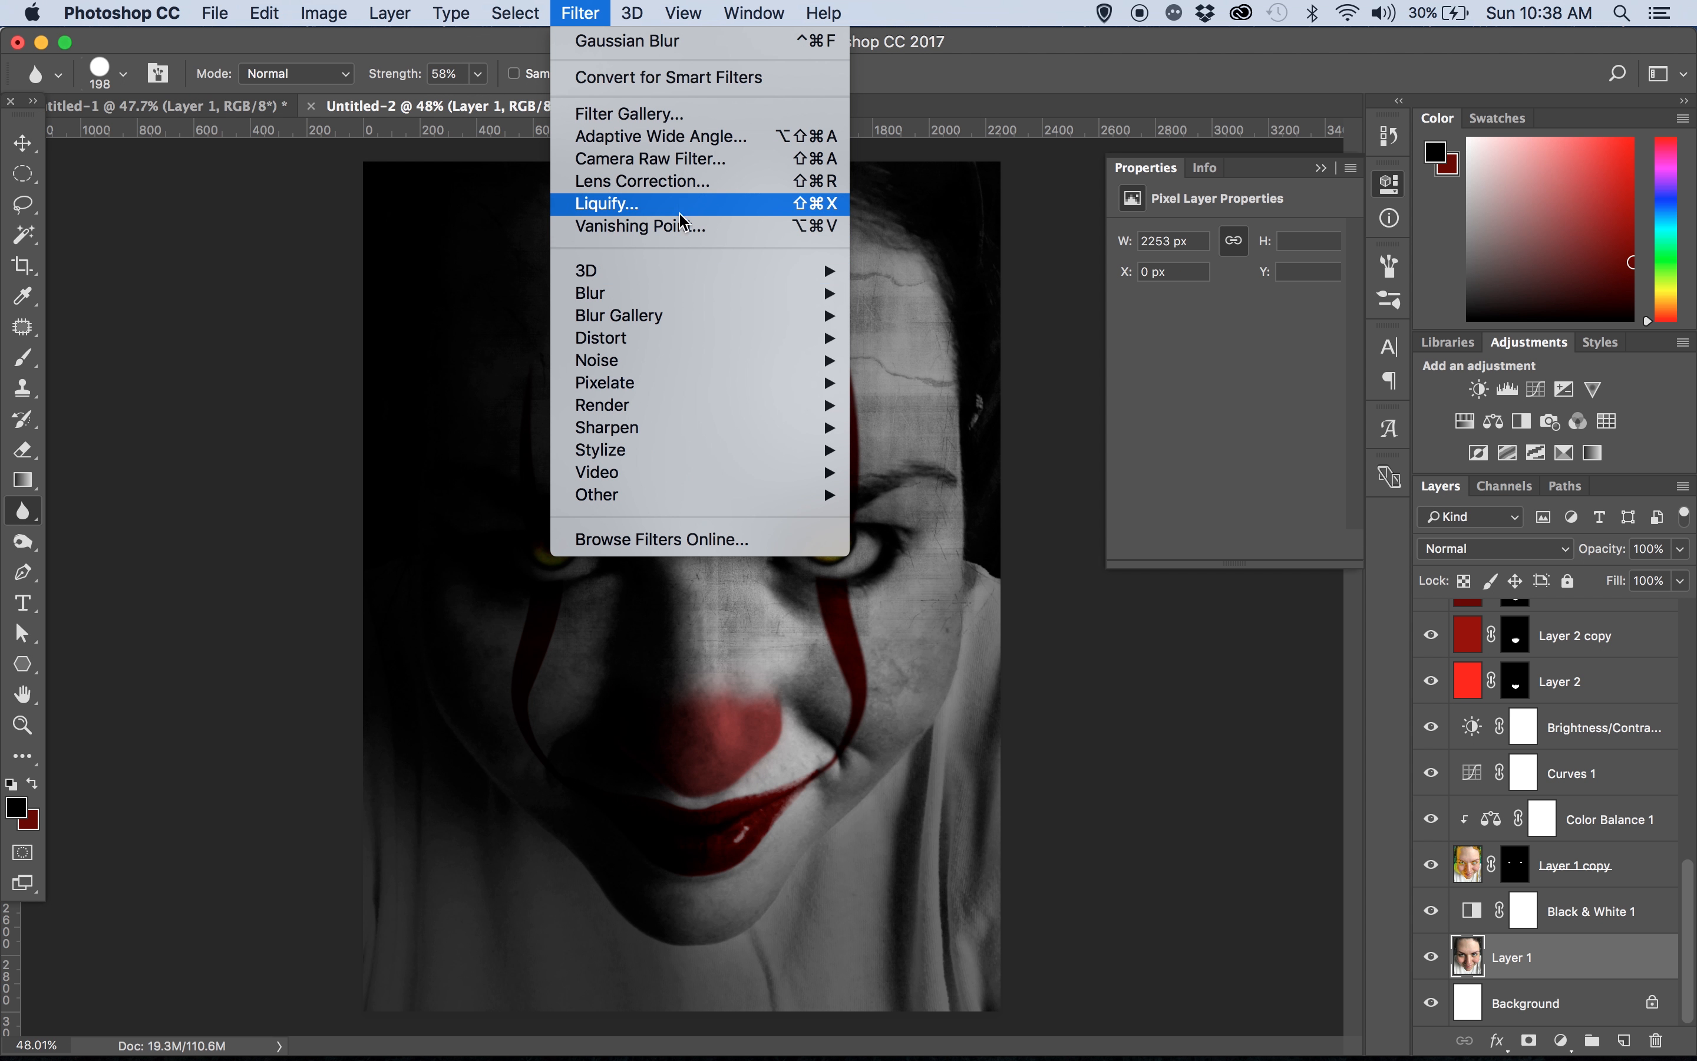
left_click(680, 210)
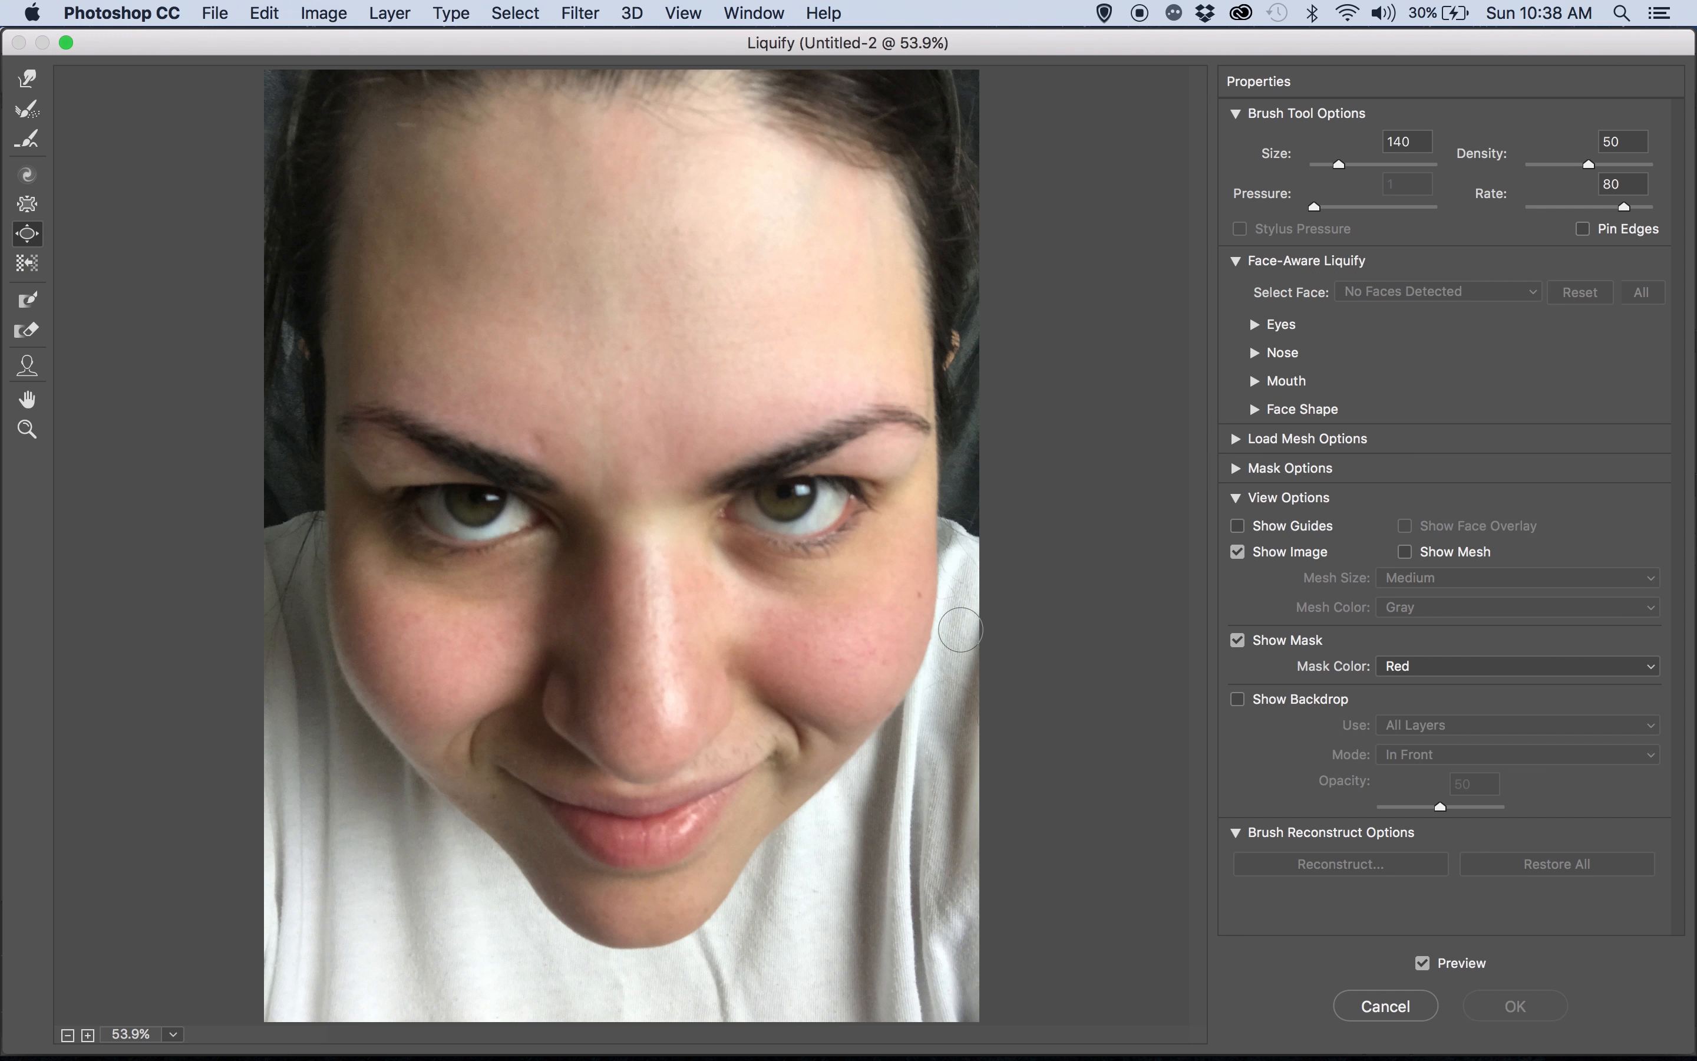
scroll(465, 530, "up", 10)
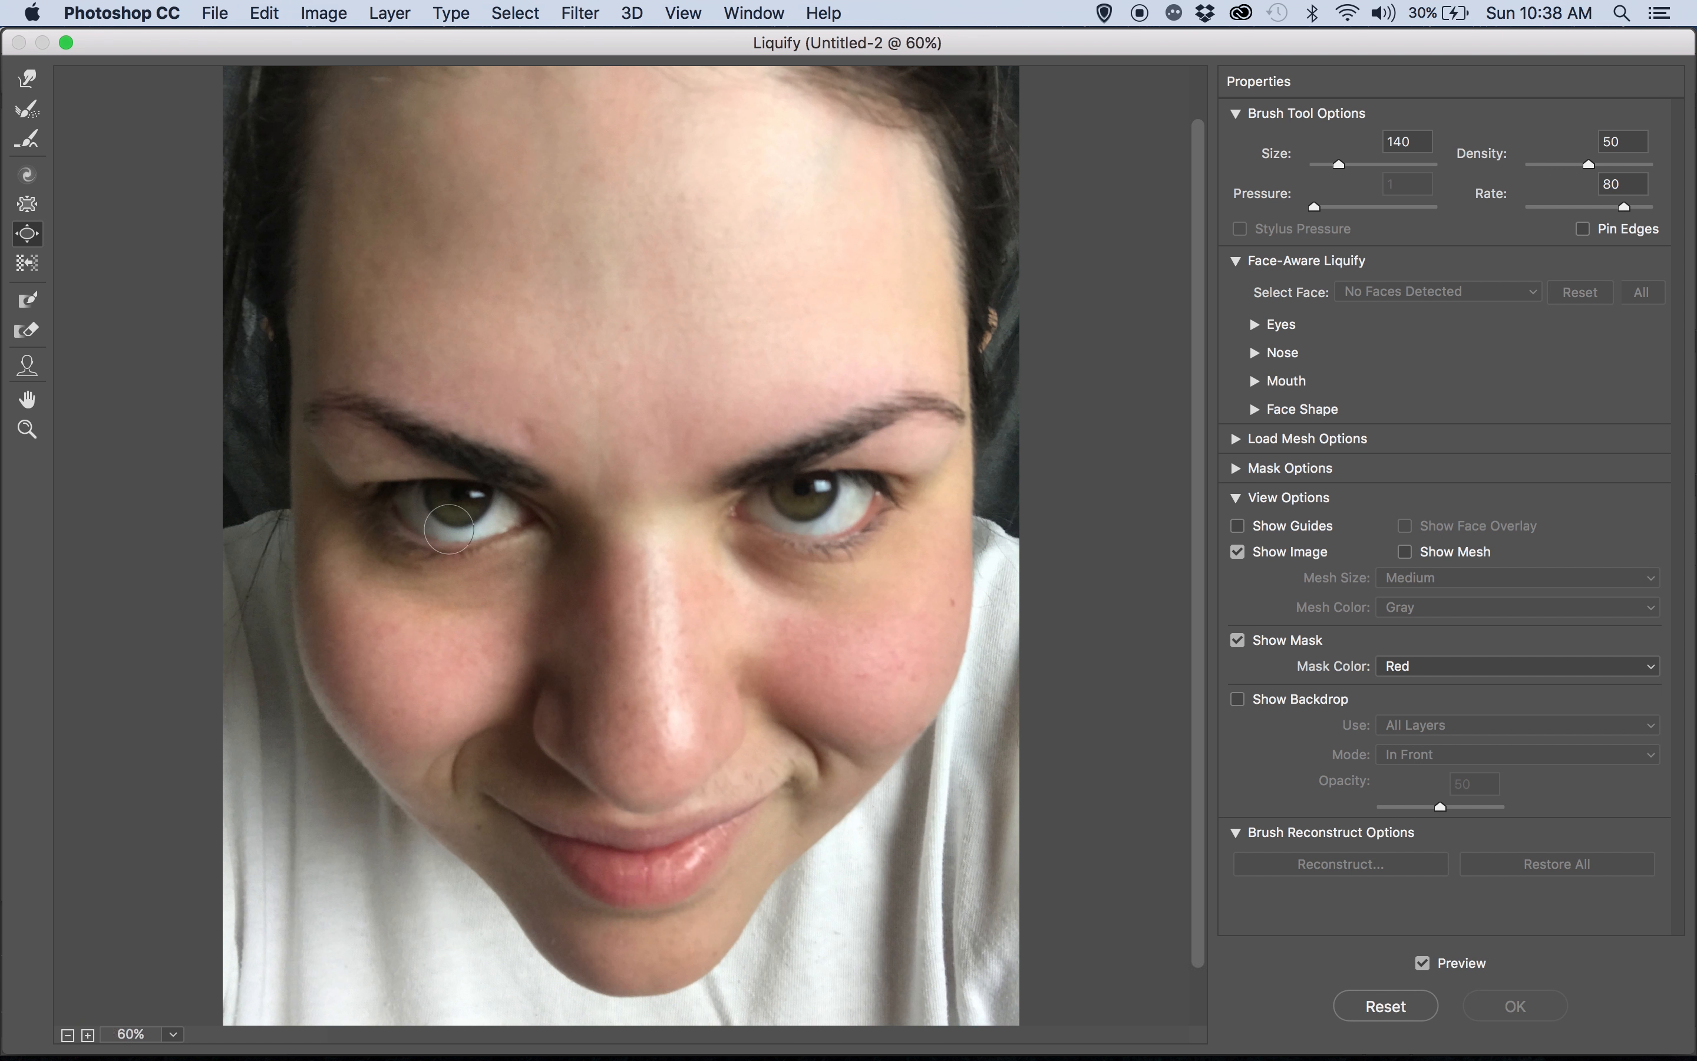
scroll(759, 807, "down", 8)
scroll(760, 806, "up", 6)
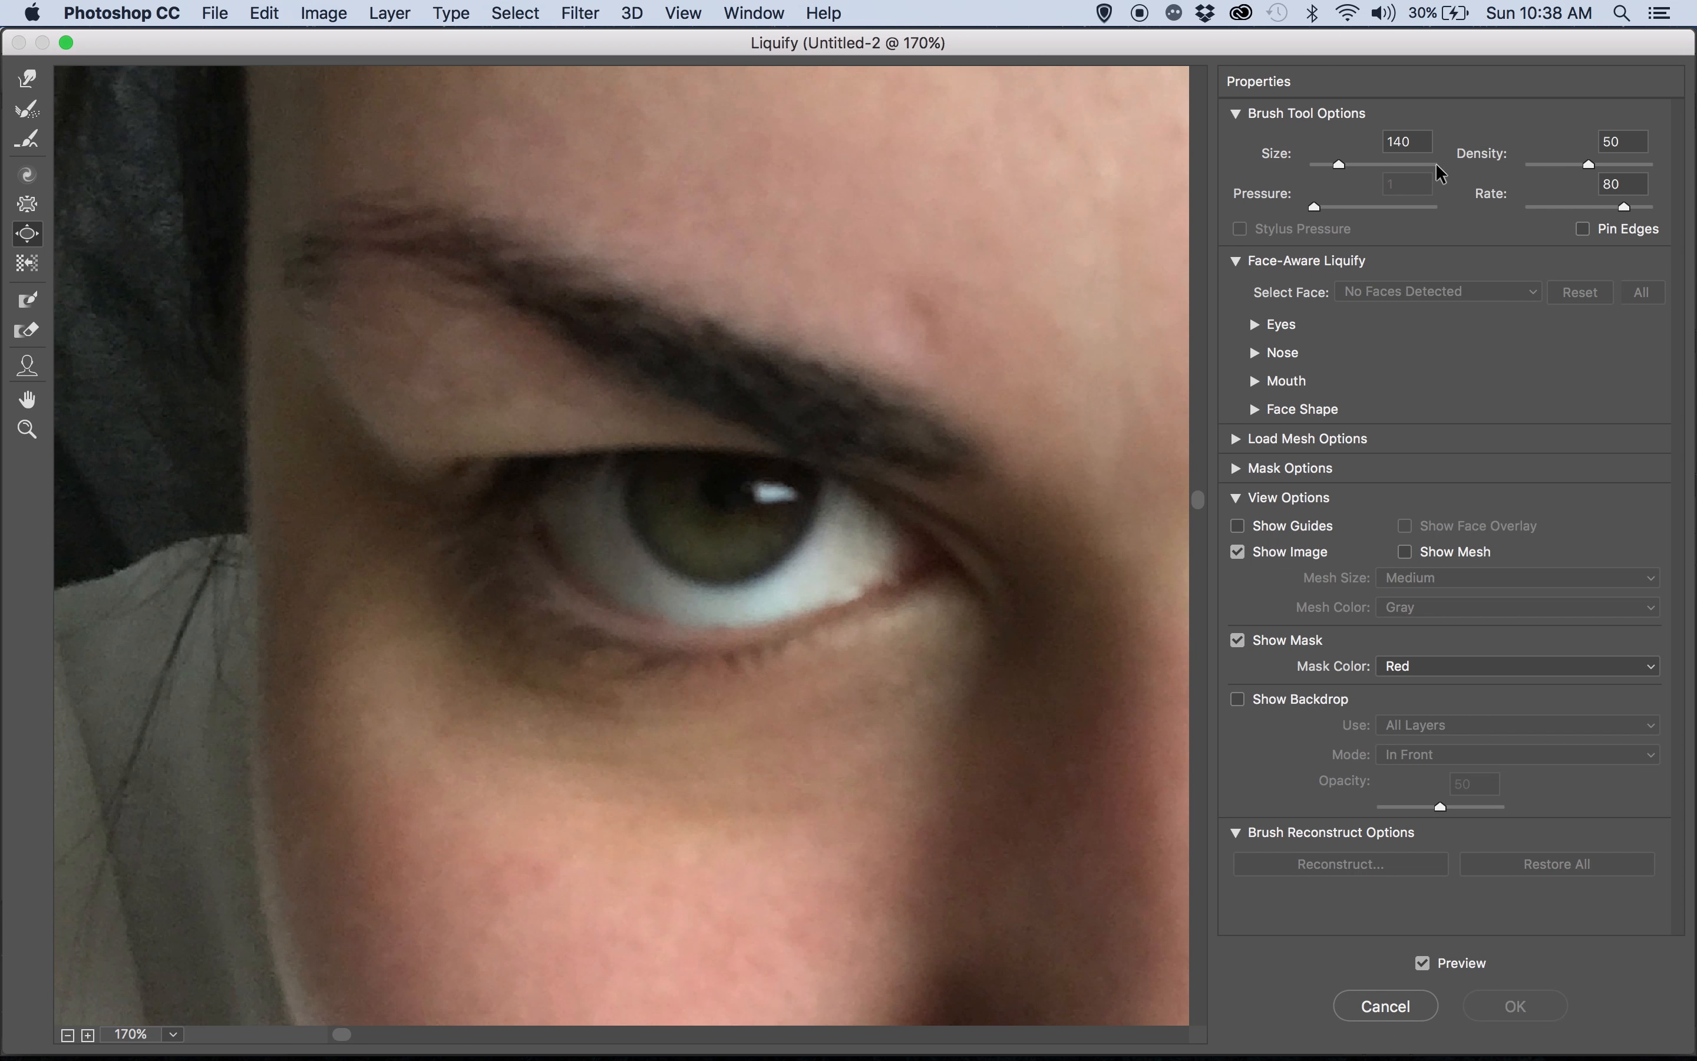
left_click_drag(1339, 165, 1335, 168)
mouse_move(643, 531)
left_mouse_down()
mouse_move(794, 542)
mouse_move(652, 516)
left_mouse_up()
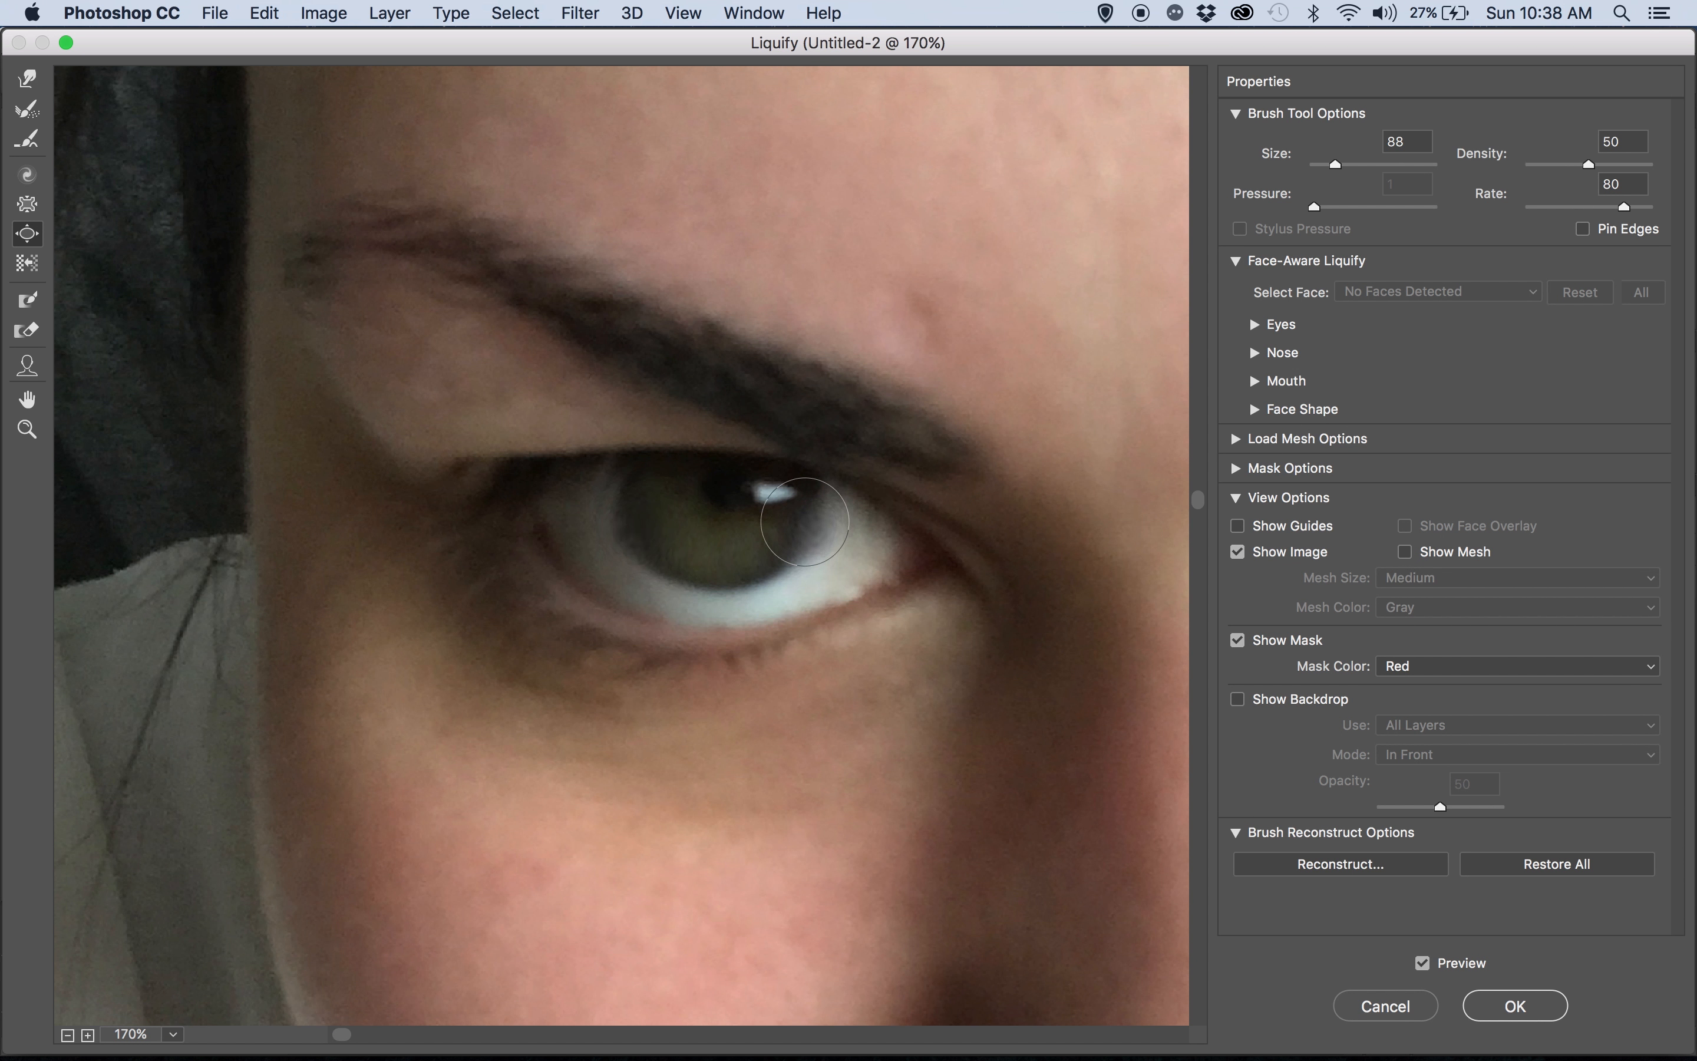
Enlarge the iris of the eye on the lit side of the face using the same size 88 Bloat brush
scroll(1045, 533, "down", 5)
scroll(1079, 546, "up", 3)
scroll(1079, 546, "up", 3)
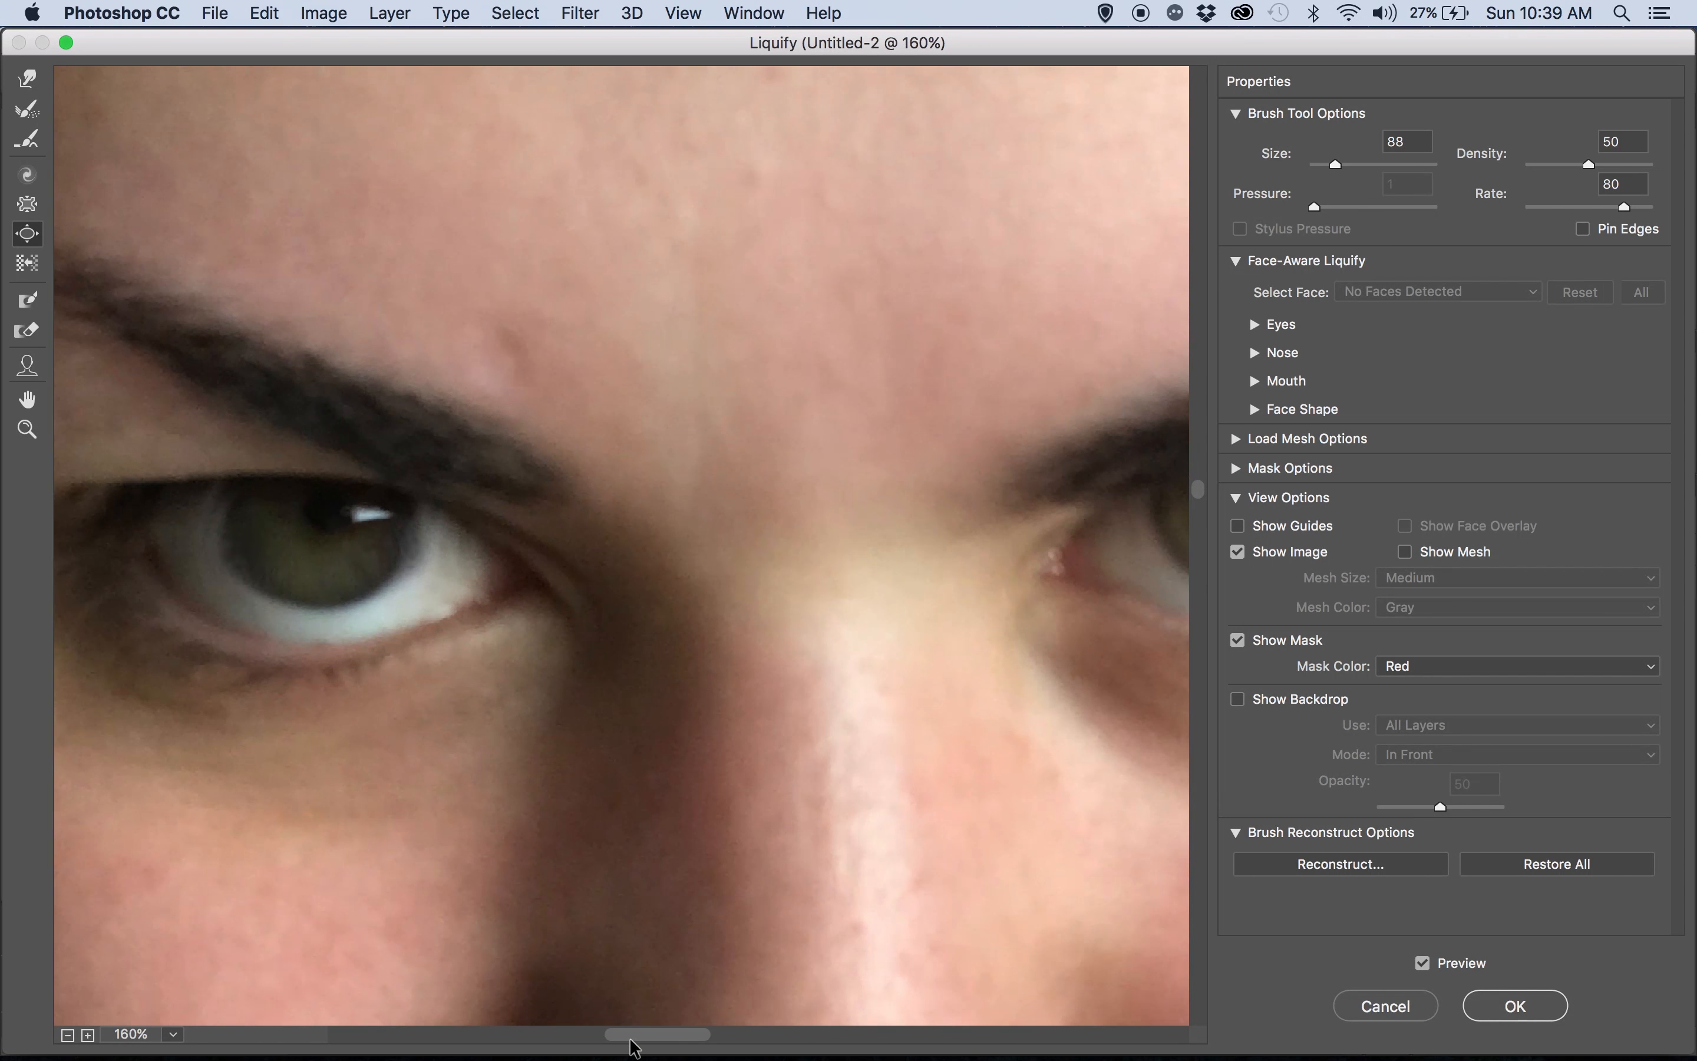
left_click_drag(629, 1037, 834, 1037)
mouse_move(1016, 505)
left_mouse_down()
mouse_move(1049, 506)
mouse_move(1047, 545)
mouse_move(1008, 570)
mouse_move(1035, 546)
mouse_move(911, 530)
mouse_move(907, 508)
mouse_move(947, 562)
mouse_move(918, 558)
mouse_move(907, 533)
mouse_move(956, 569)
mouse_move(938, 566)
mouse_move(992, 564)
mouse_move(968, 574)
mouse_move(1036, 520)
left_mouse_up()
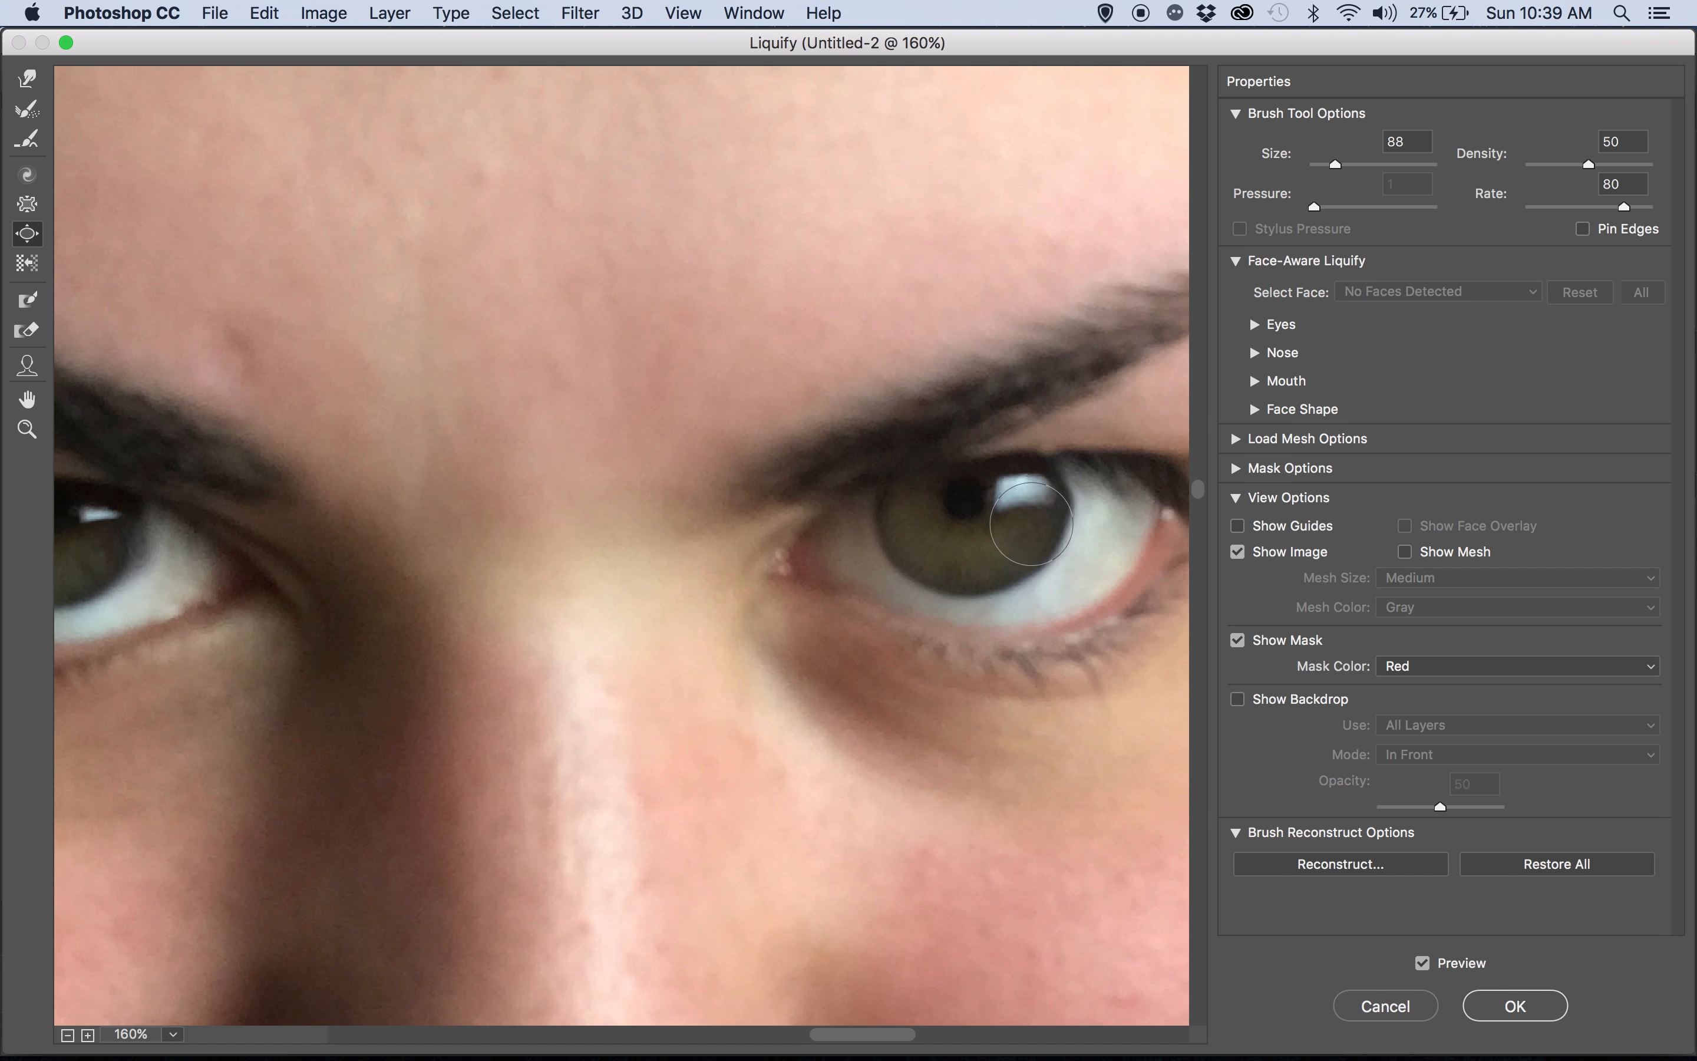
Check the enlarged iris on the shadowed side in Liquify and apply the distortion to Layer 1
scroll(1031, 524, "left", 8)
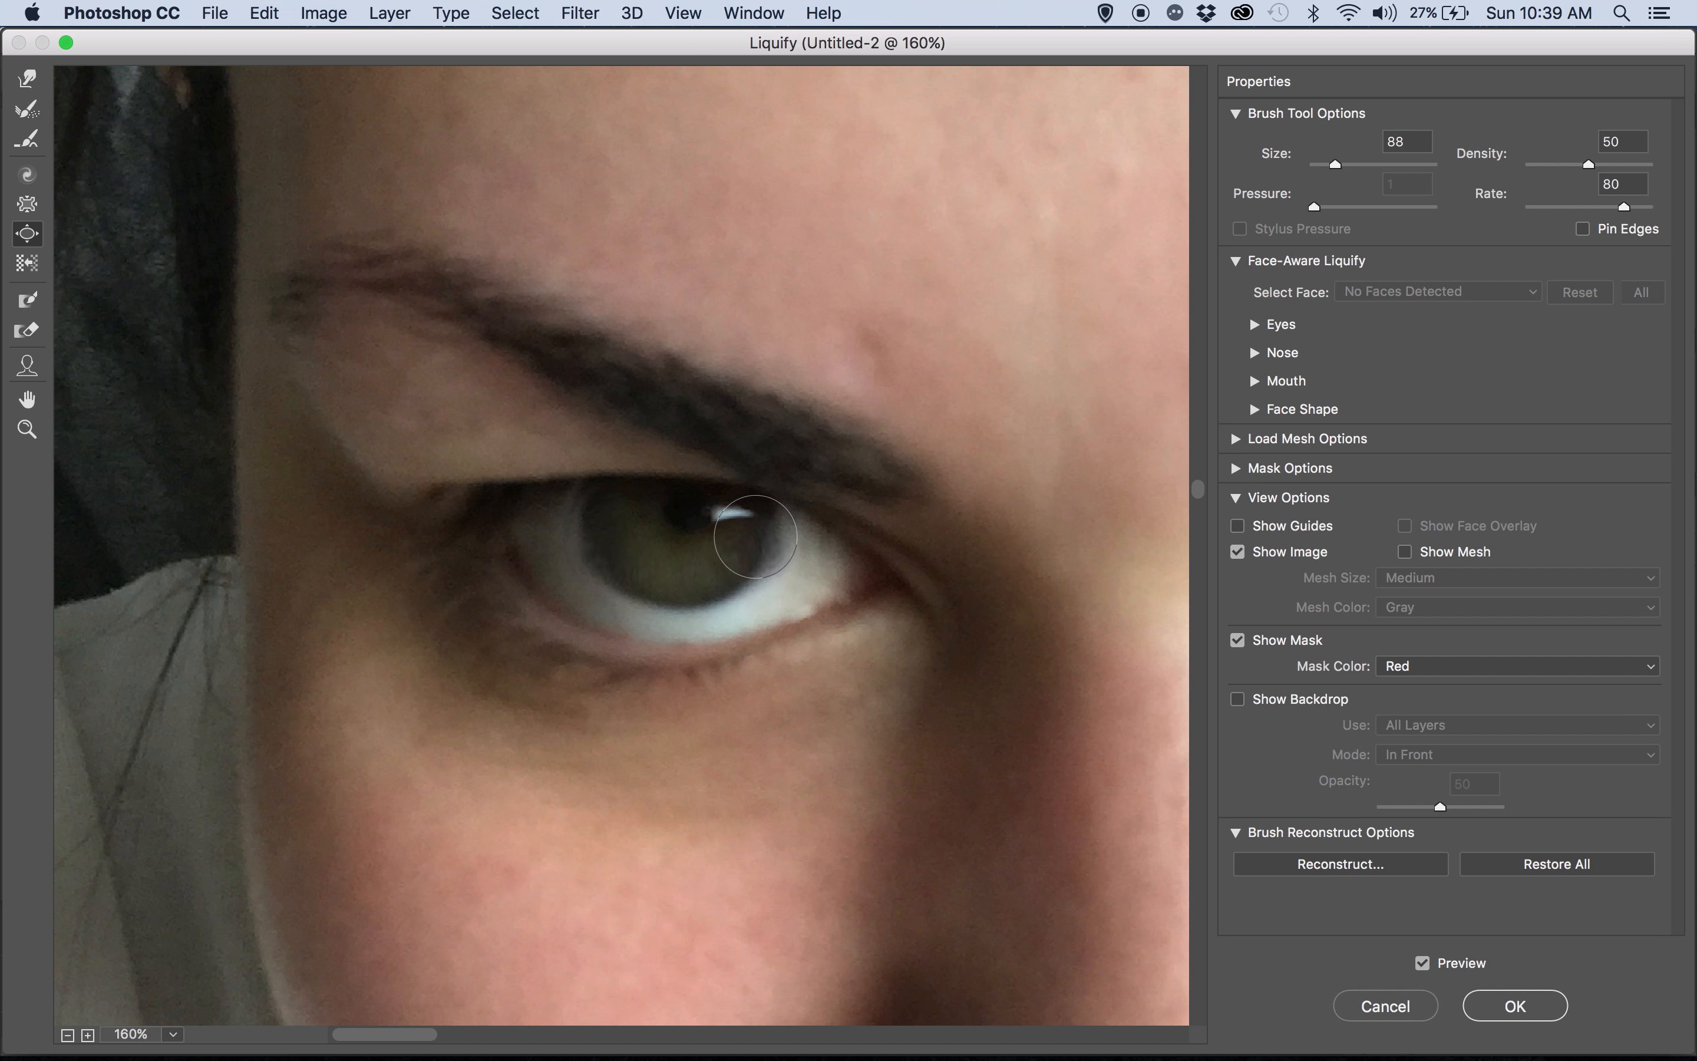
scroll(730, 526, "down", 3)
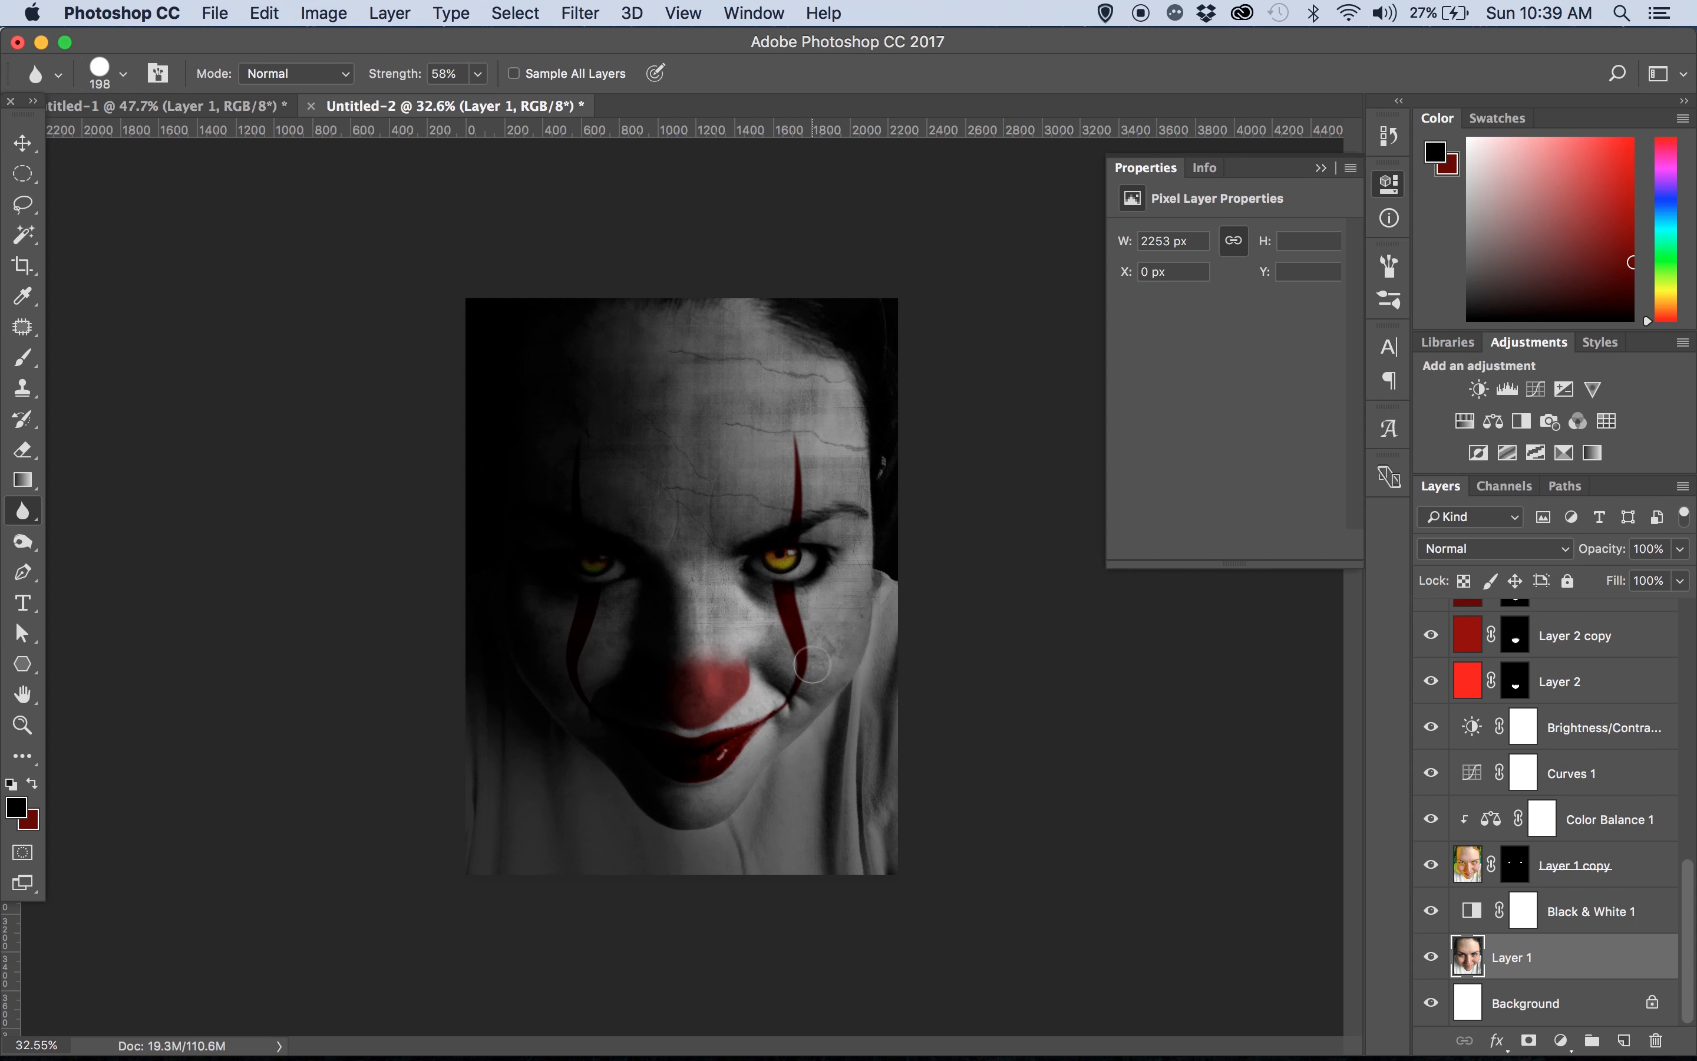
scroll(689, 541, "up", 5)
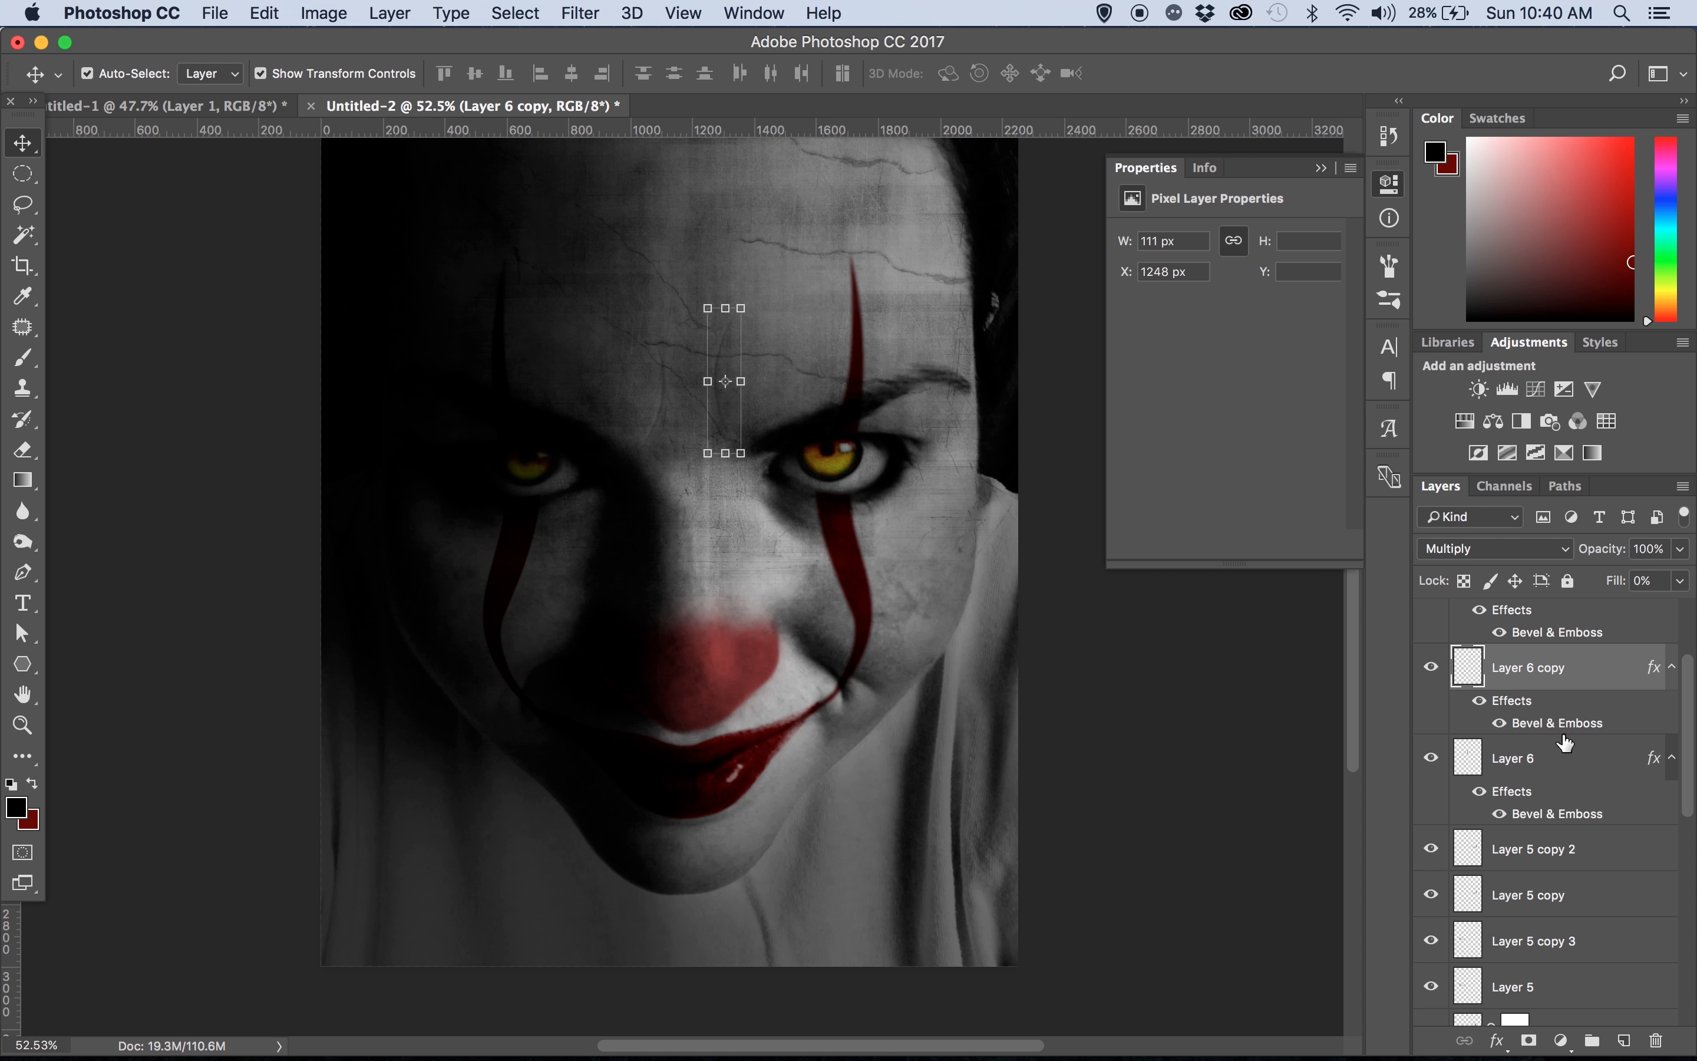
Scale Layer 6 and Layer 6 copy, the curved creases between the brows, together to about 172%
left_click(1568, 763, "shift")
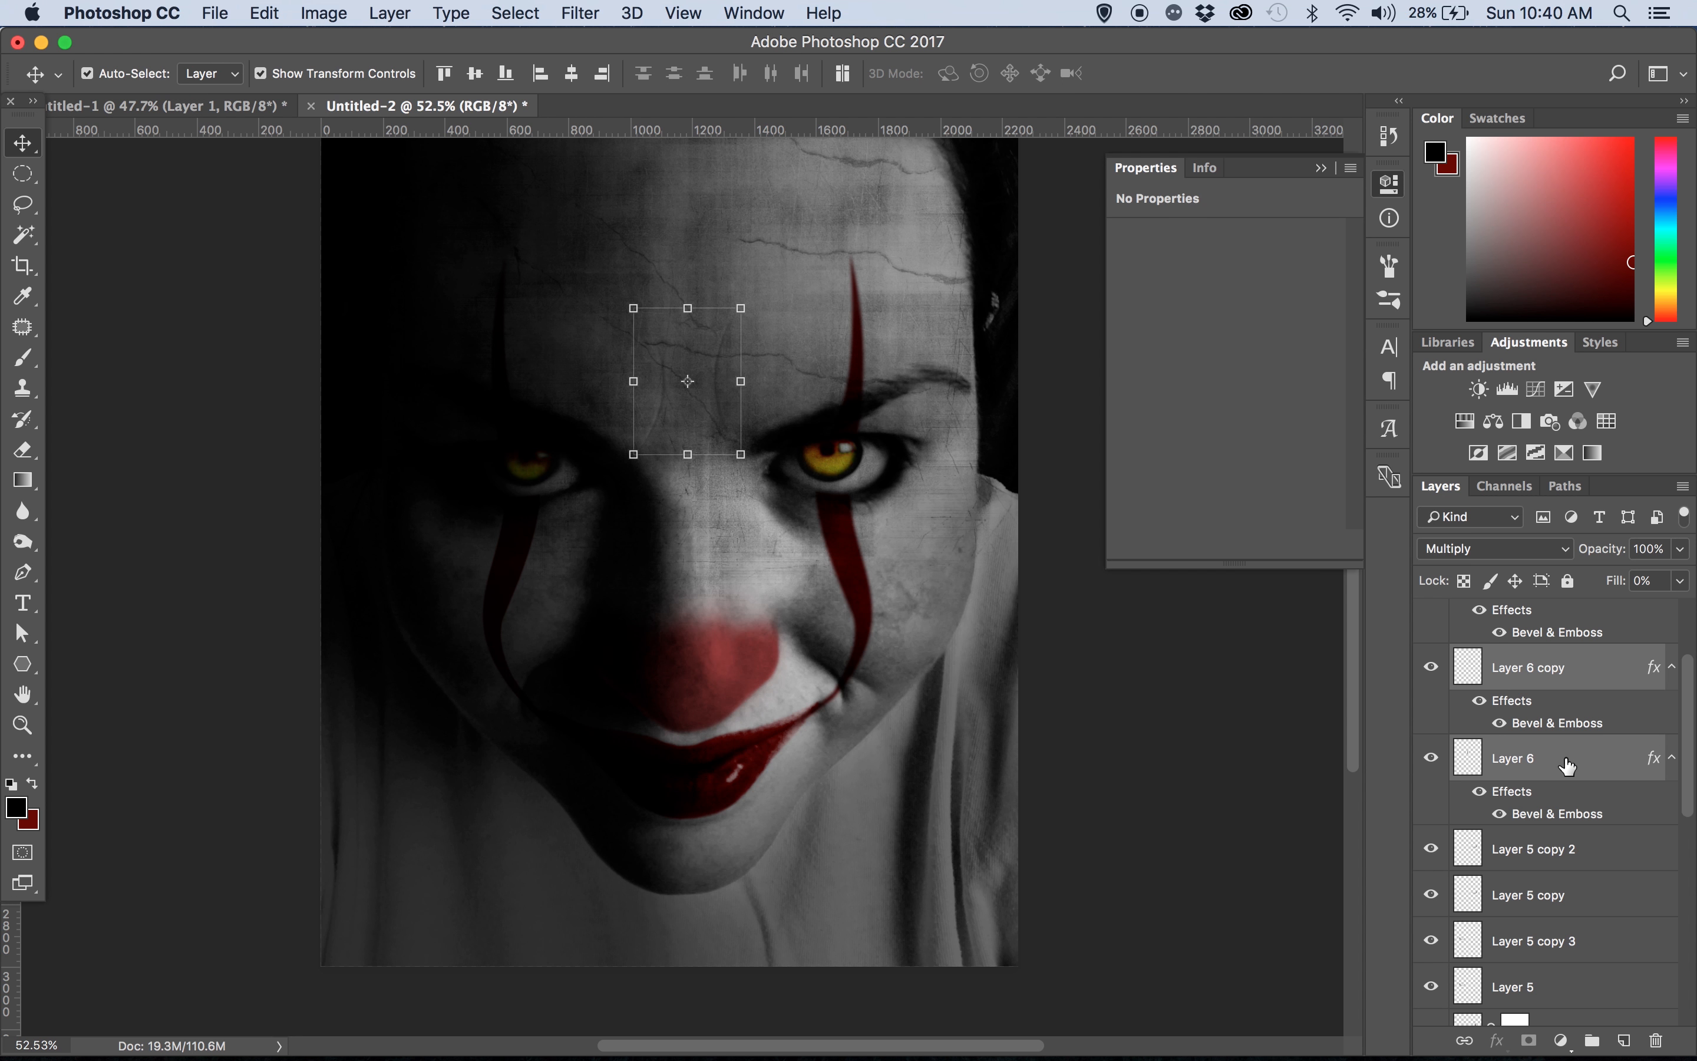
left_click_drag(745, 309, 785, 256)
left_click(40, 149)
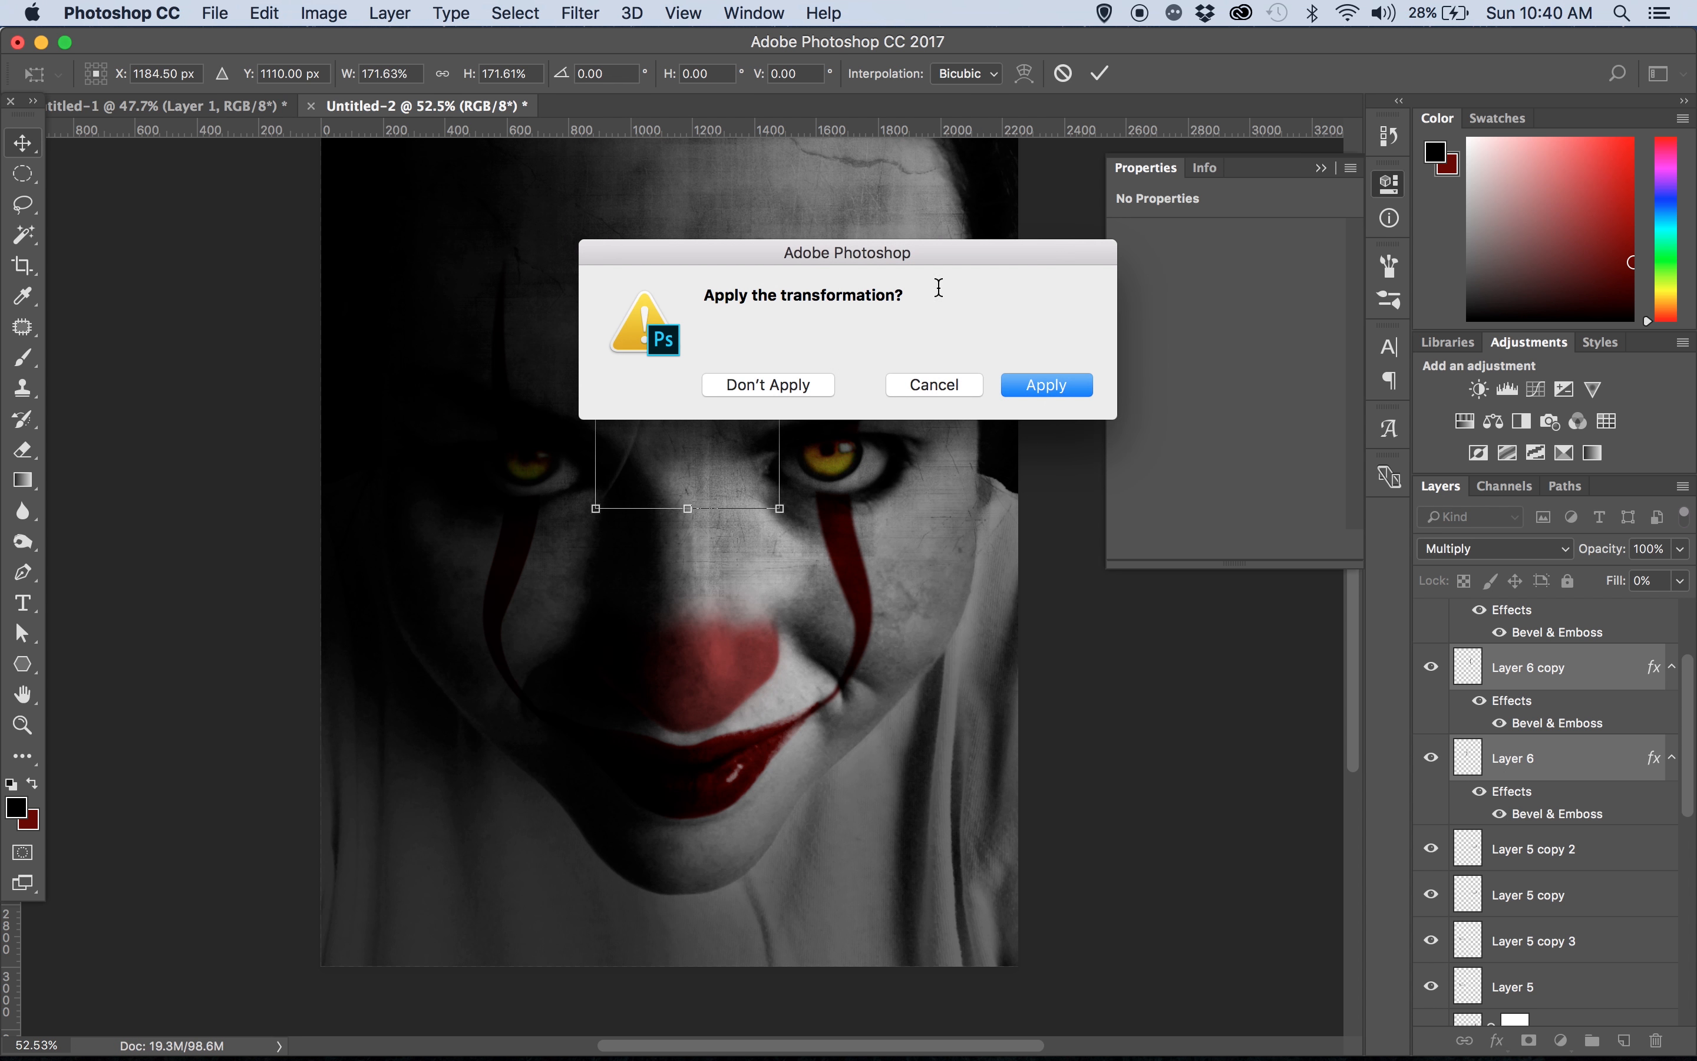
left_click(1045, 387)
Lock the position of Layer 8 and reposition the Layer 6 crease between the brows at X 996 px
scroll(666, 415, "up", 5)
left_click(1516, 581)
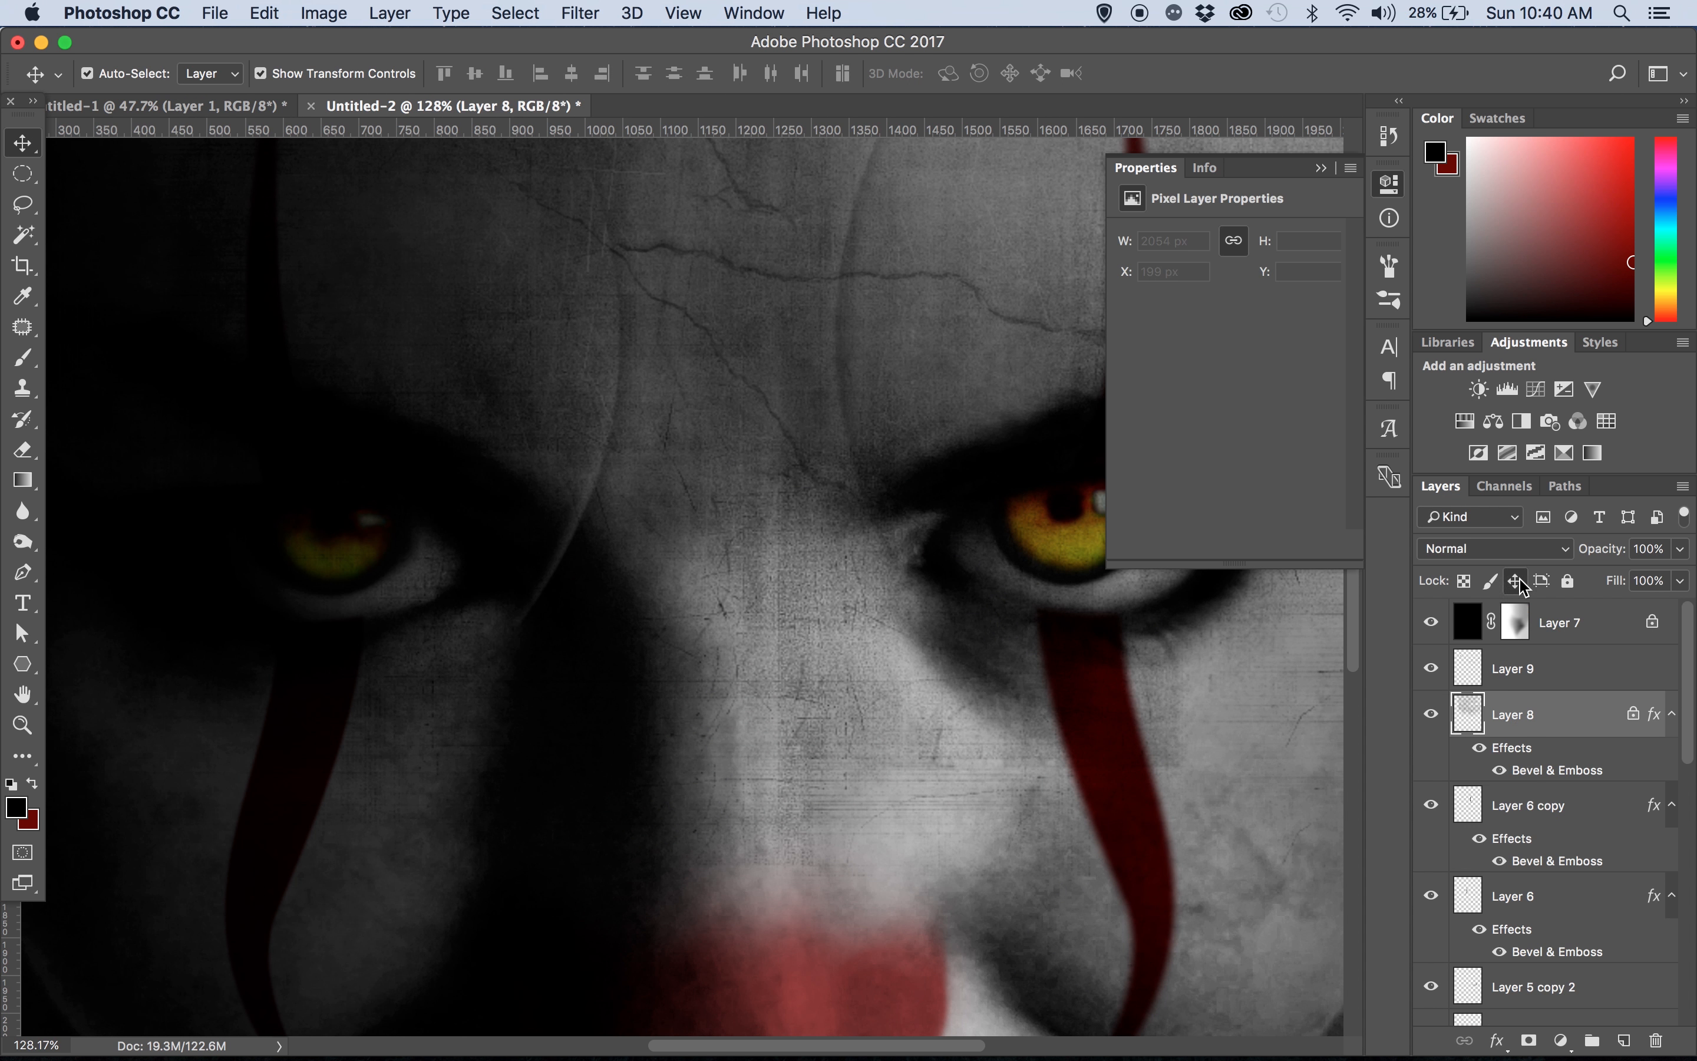
left_click(601, 428)
left_click_drag(605, 452, 709, 411)
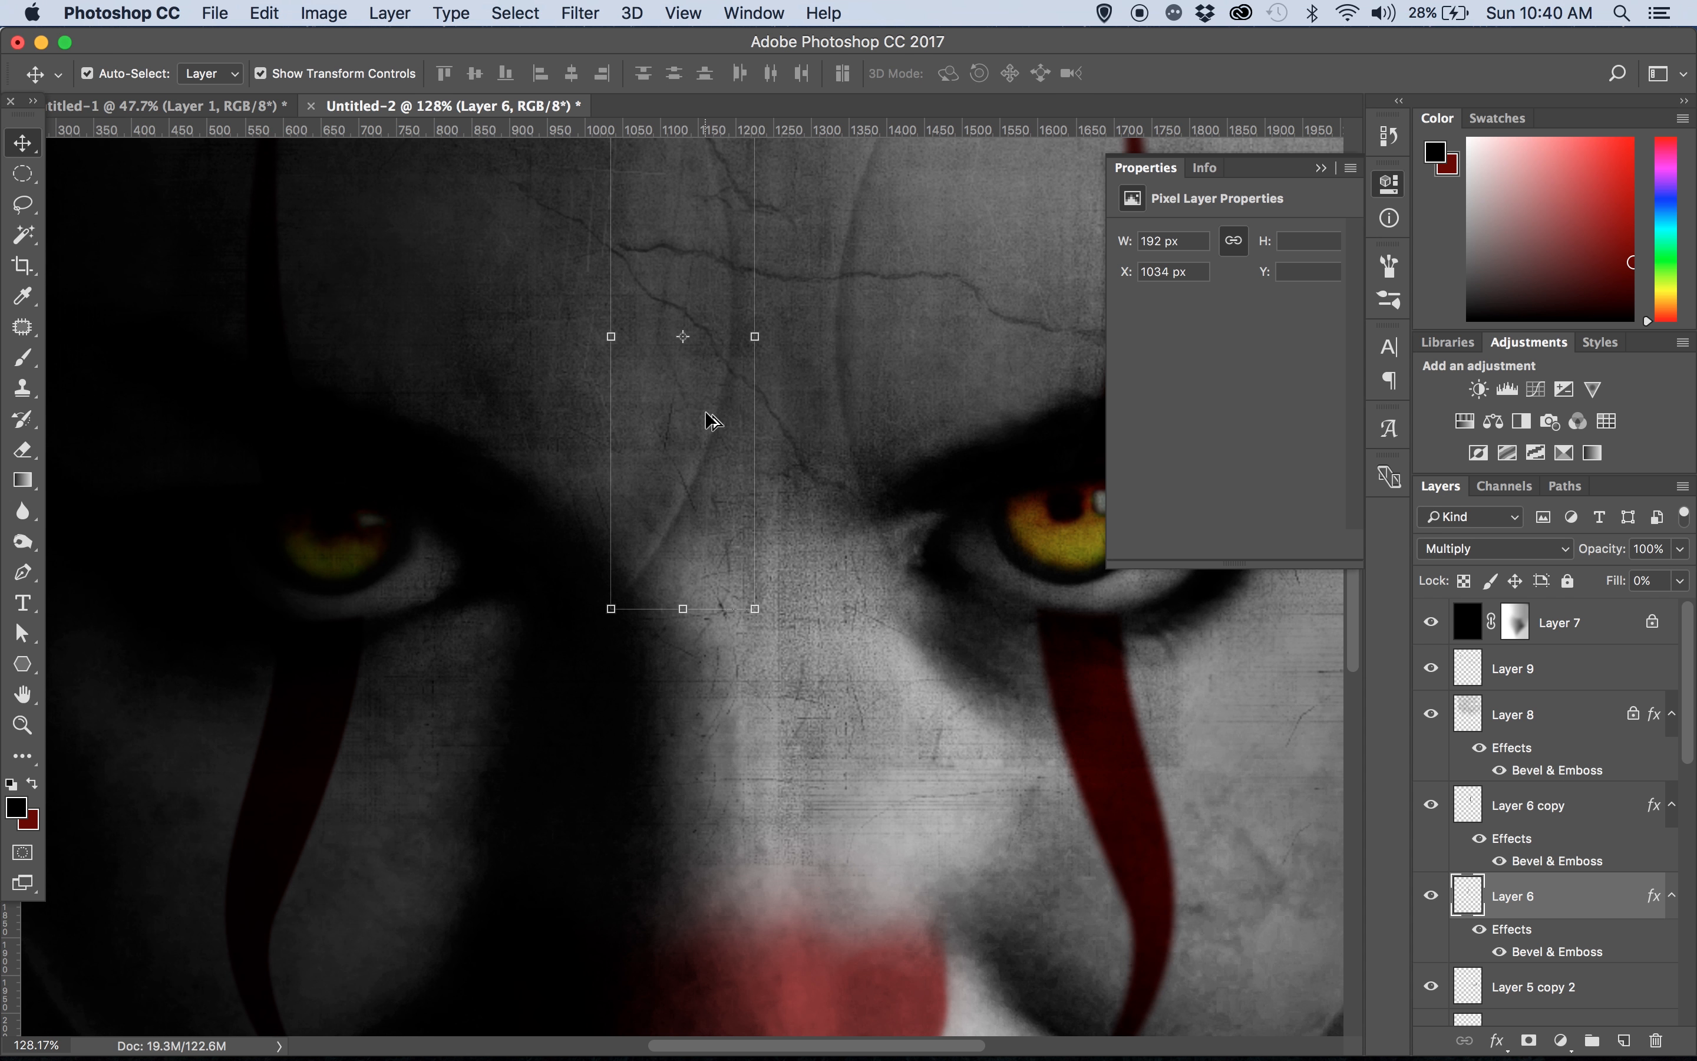
key("super+0")
scroll(705, 412, "up", 3)
left_click_drag(764, 531, 682, 511)
scroll(825, 534, "down", 5)
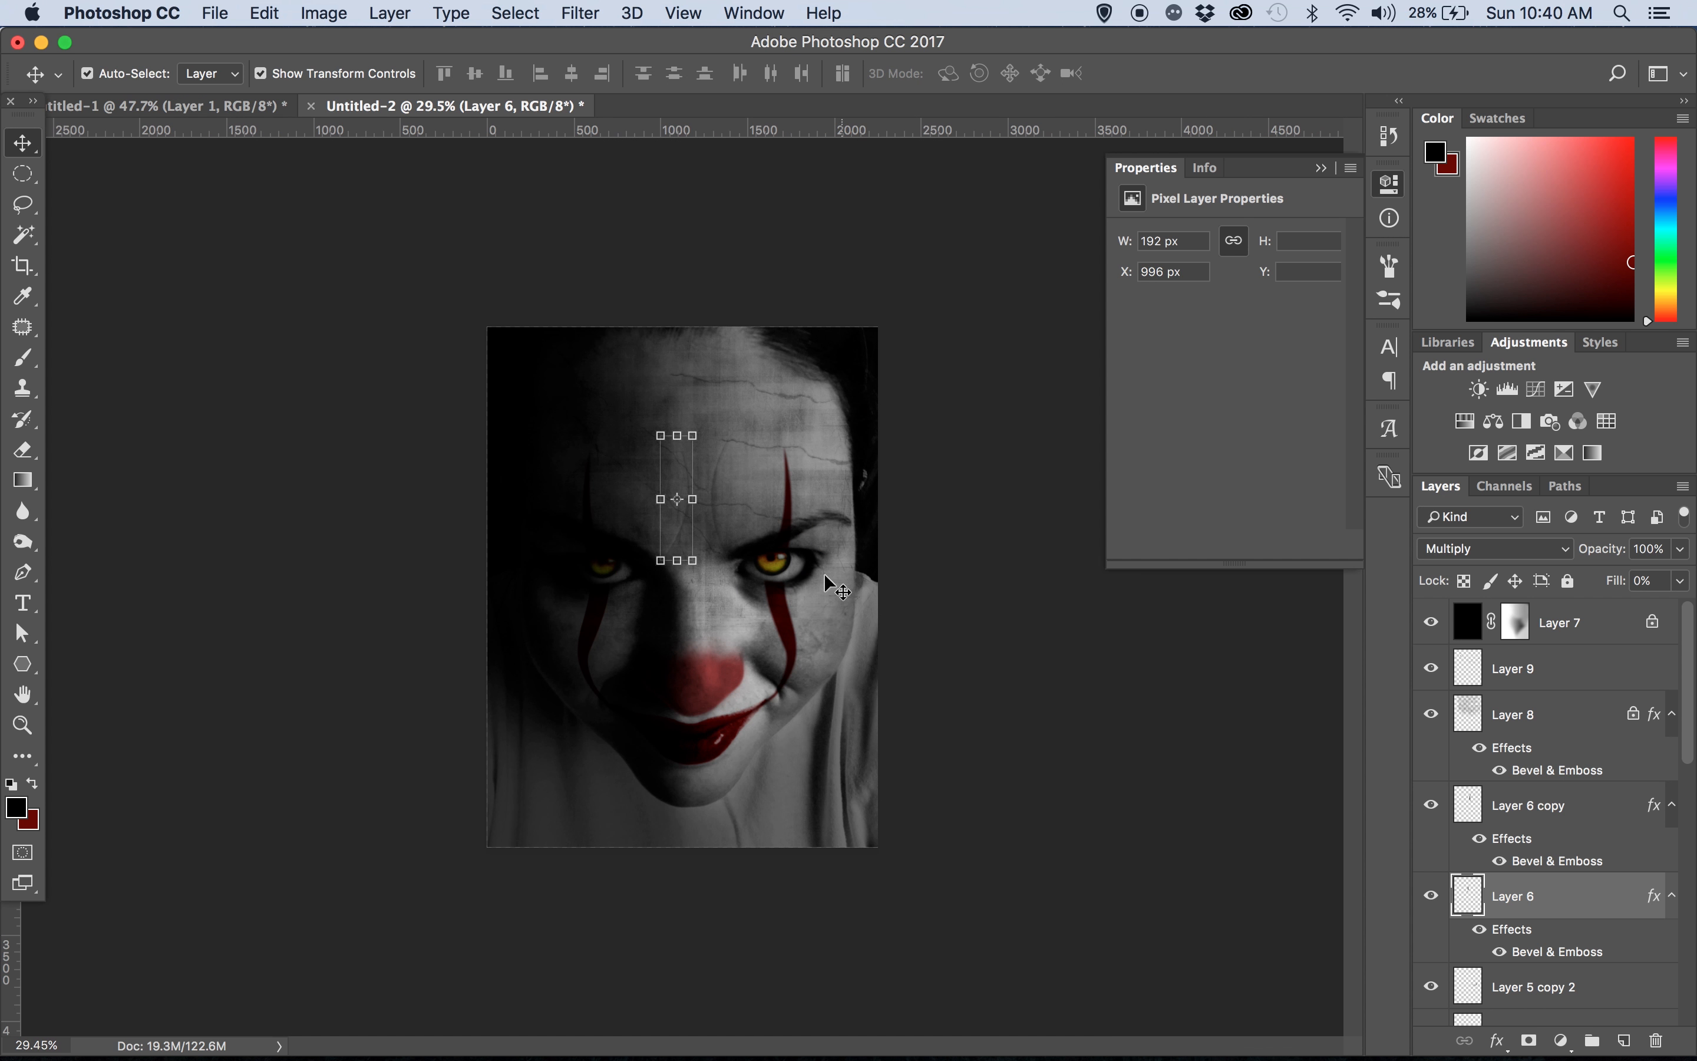
Shorten Layer 6 and Layer 6 copy together to 77.24% of their height from above and apply the transformation
scroll(824, 573, "up", 6)
left_click(791, 404, "shift")
key("ctrl+t")
left_click_drag(755, 177, 756, 265)
left_click(23, 142)
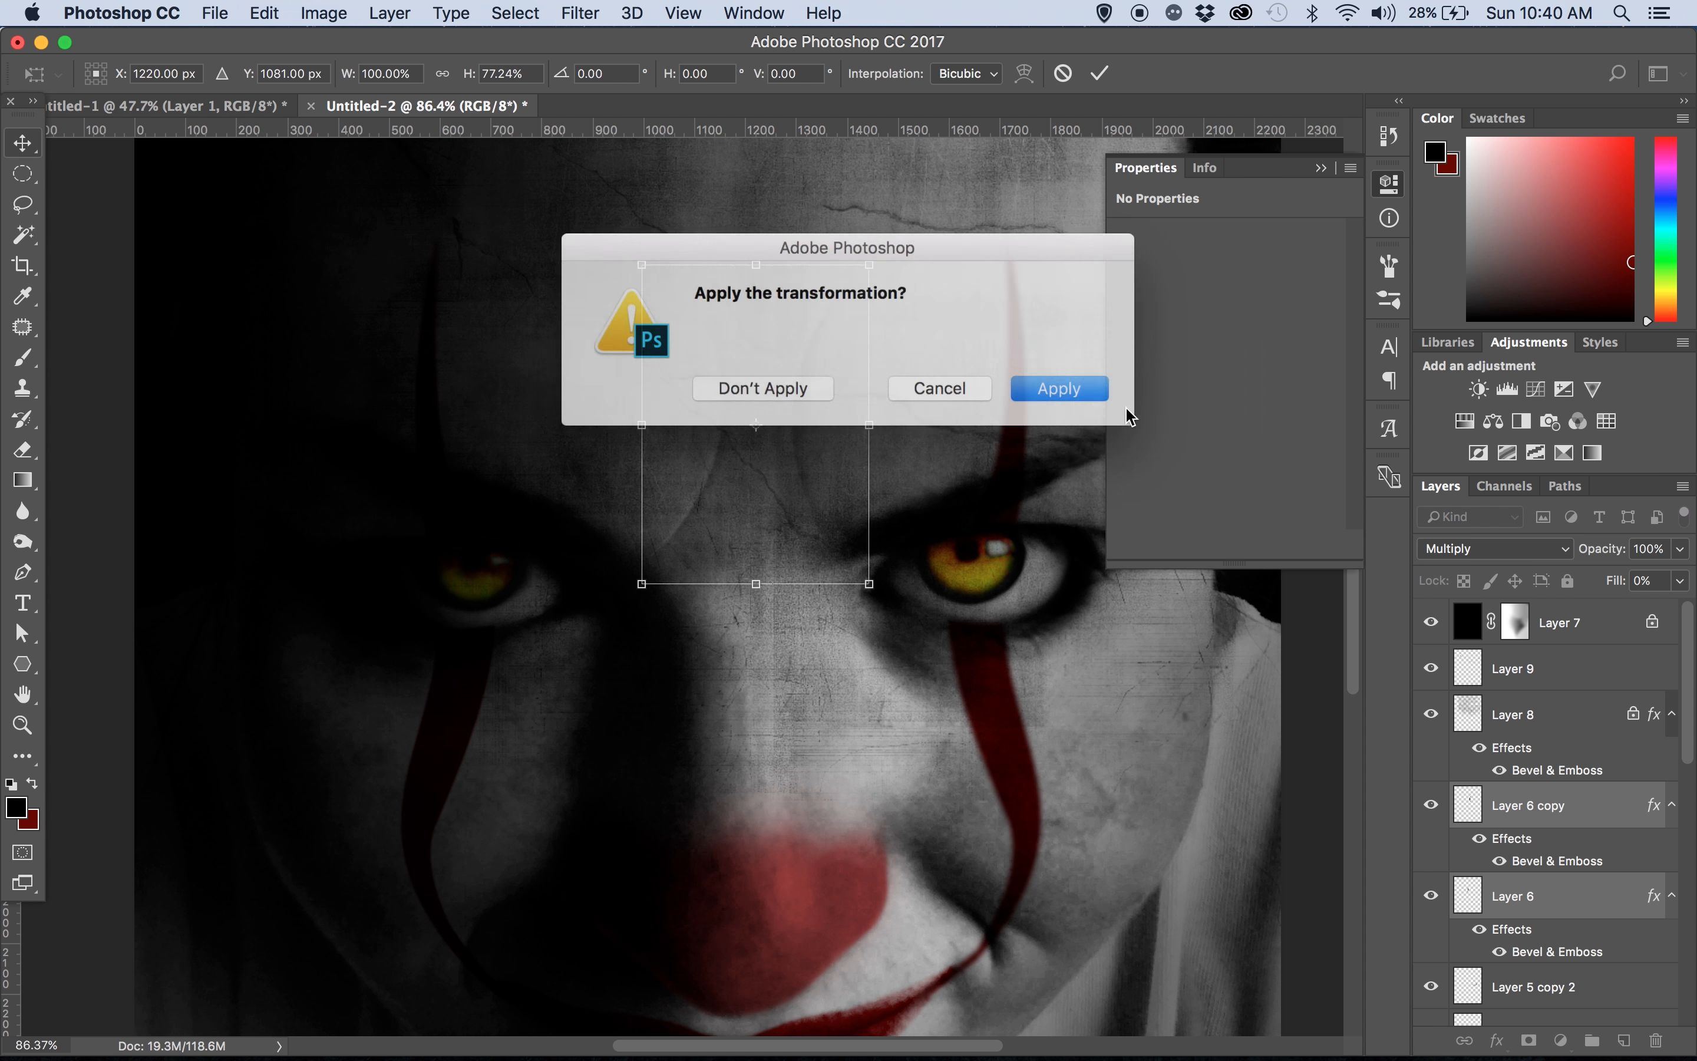
left_click(1049, 388)
Set the fill of Layer 6 and Layer 6 copy to about 21% and compare the portrait with the It reference image
left_click_drag(1680, 580, 1606, 617)
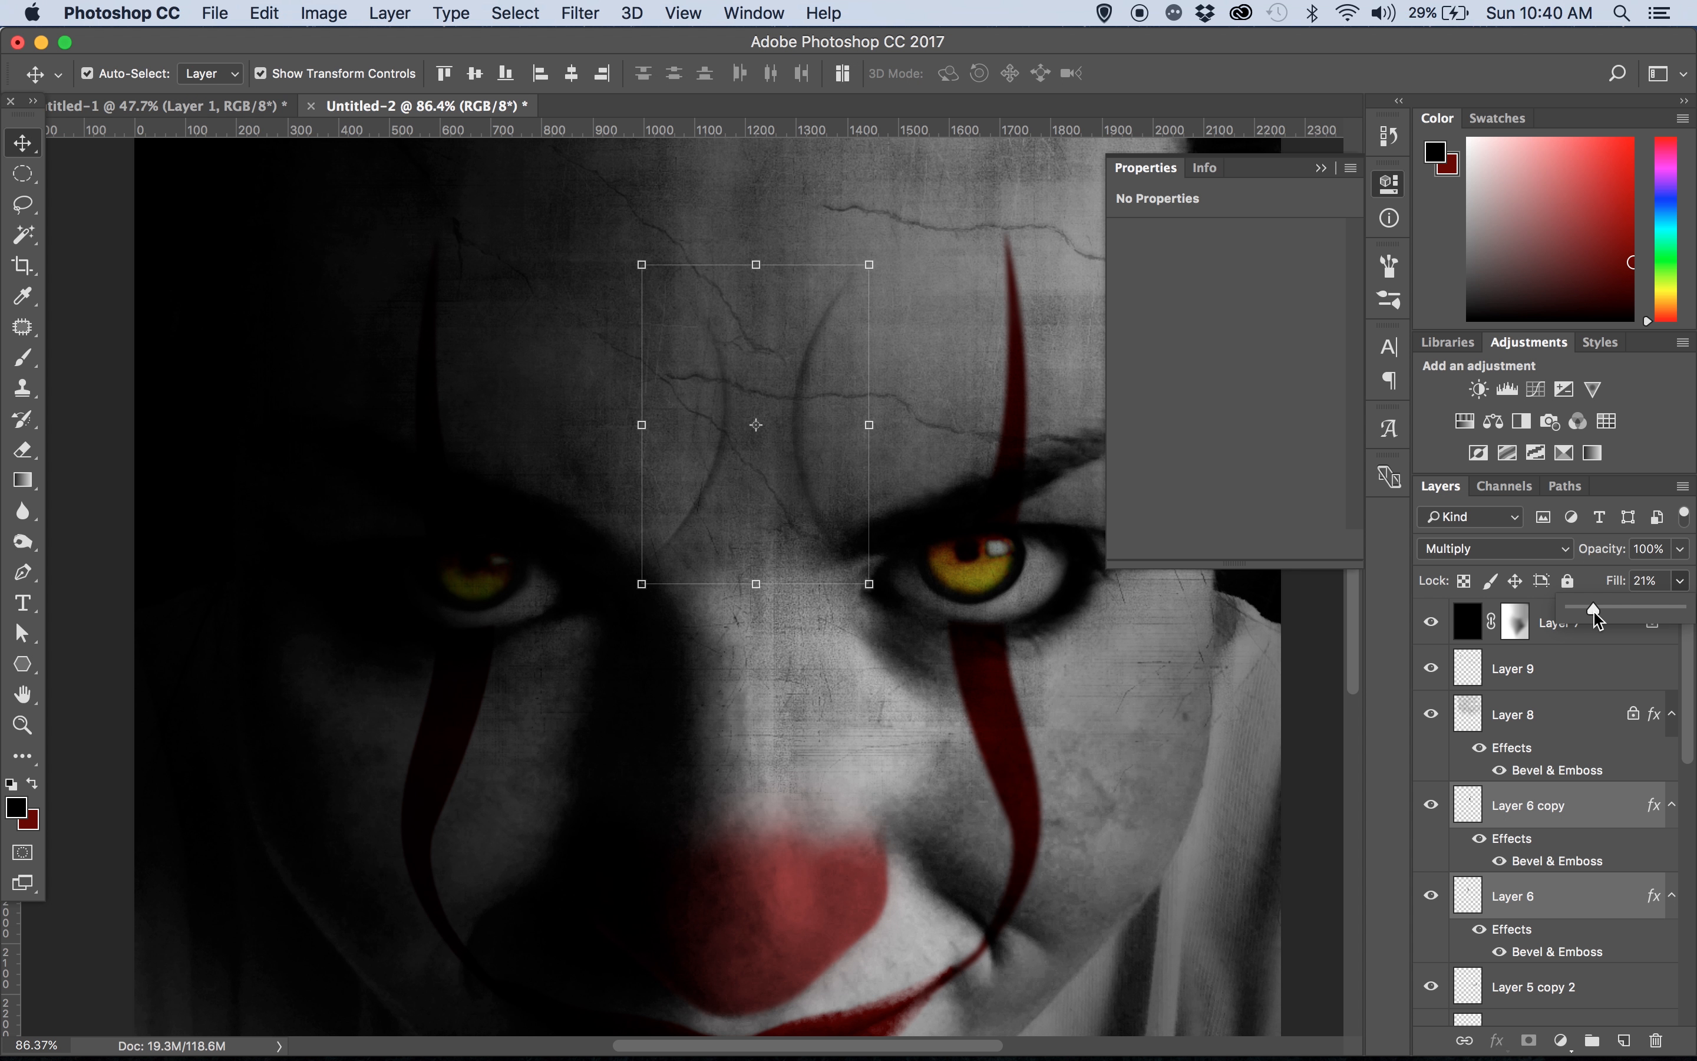
left_click(1217, 719)
scroll(1218, 728, "down", 5)
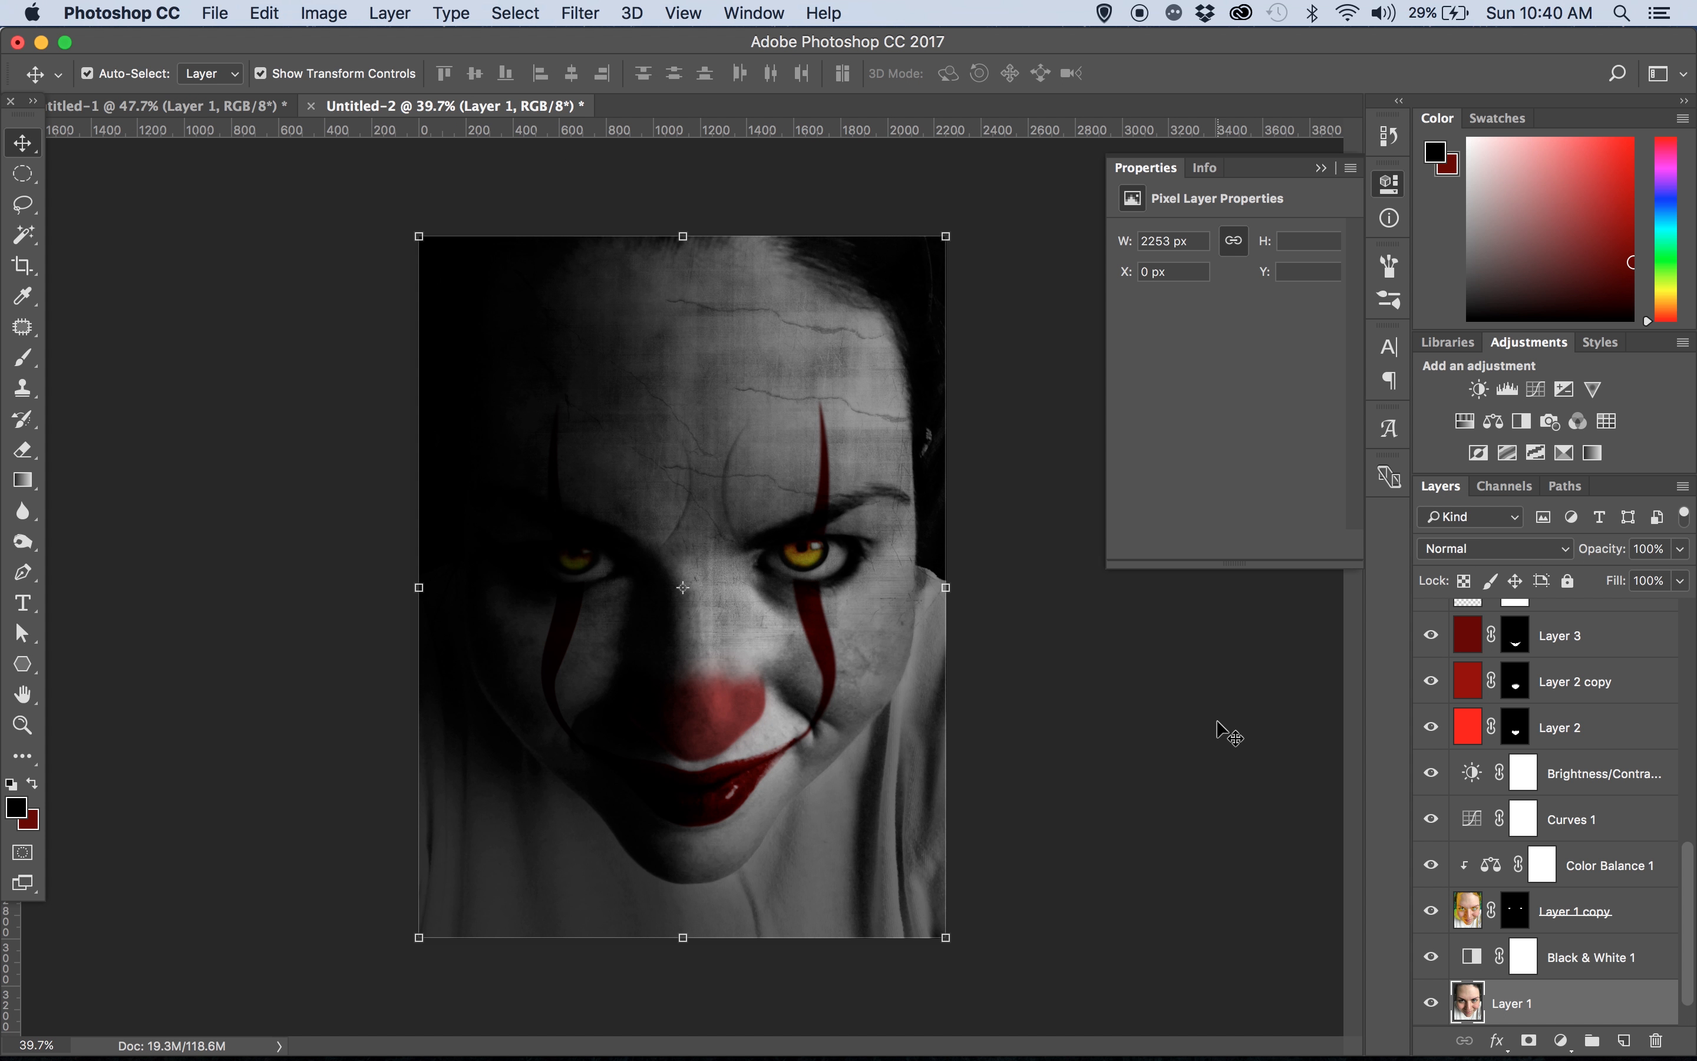
left_click(1095, 754)
key("ctrl+Up")
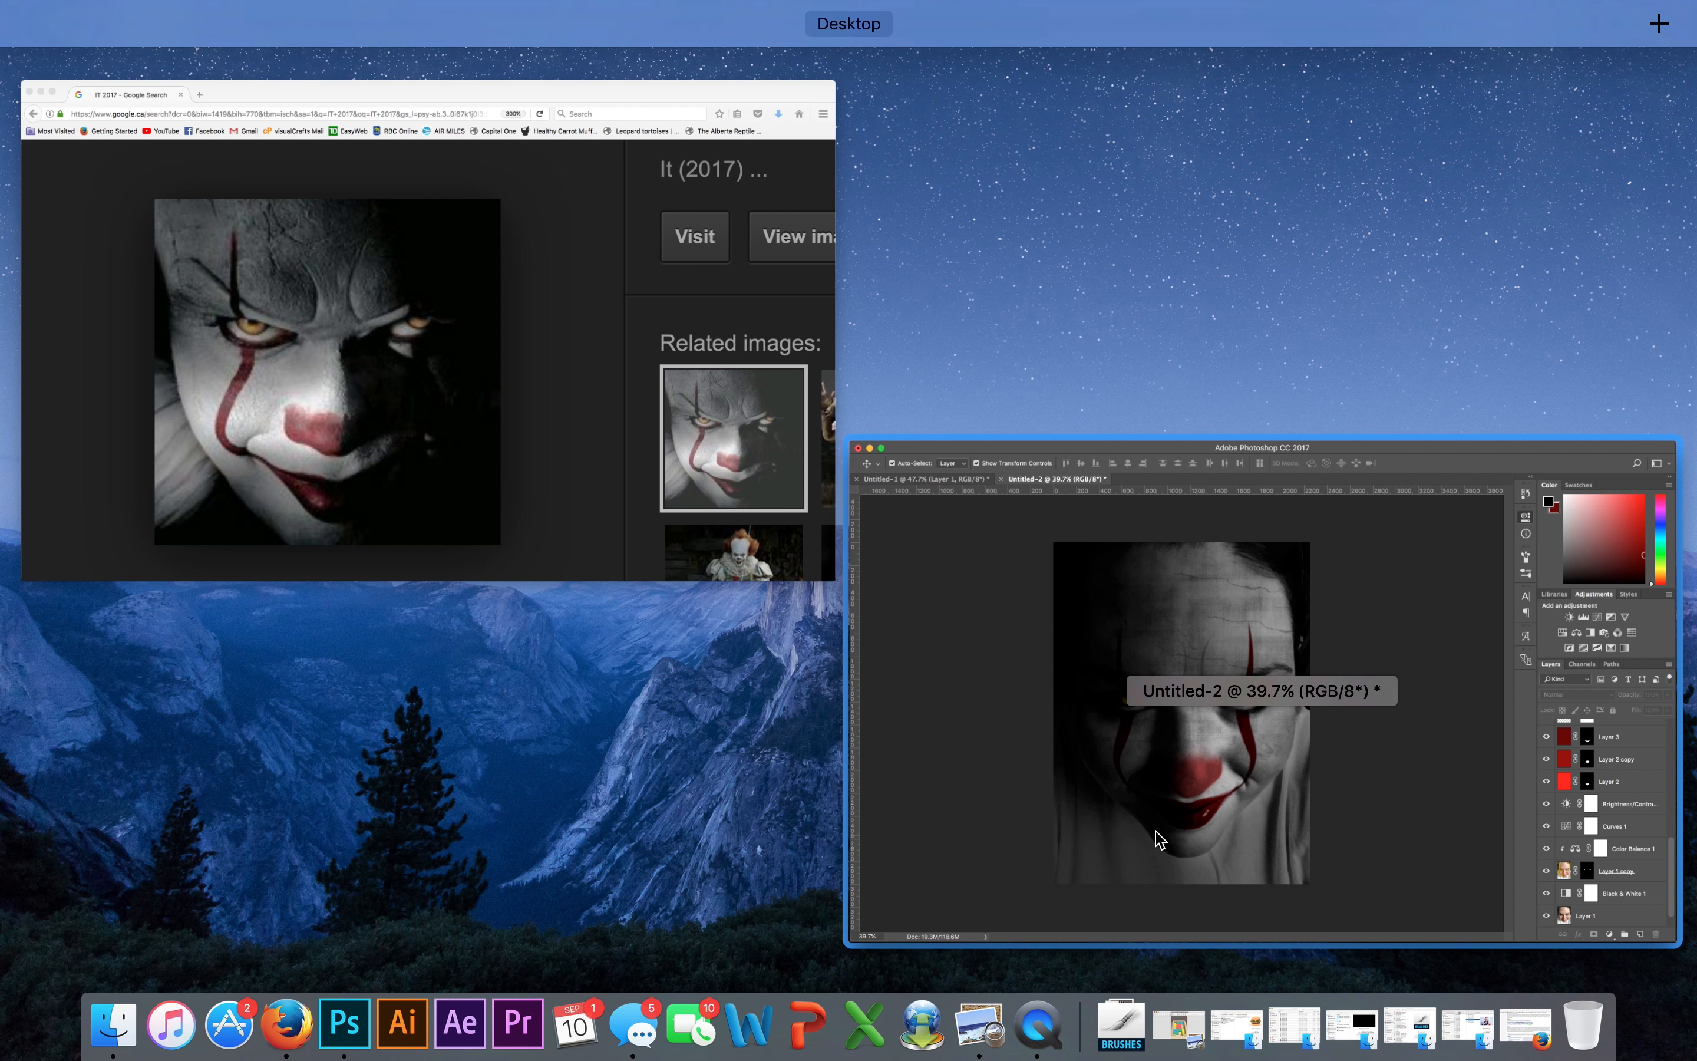
left_click(1236, 791)
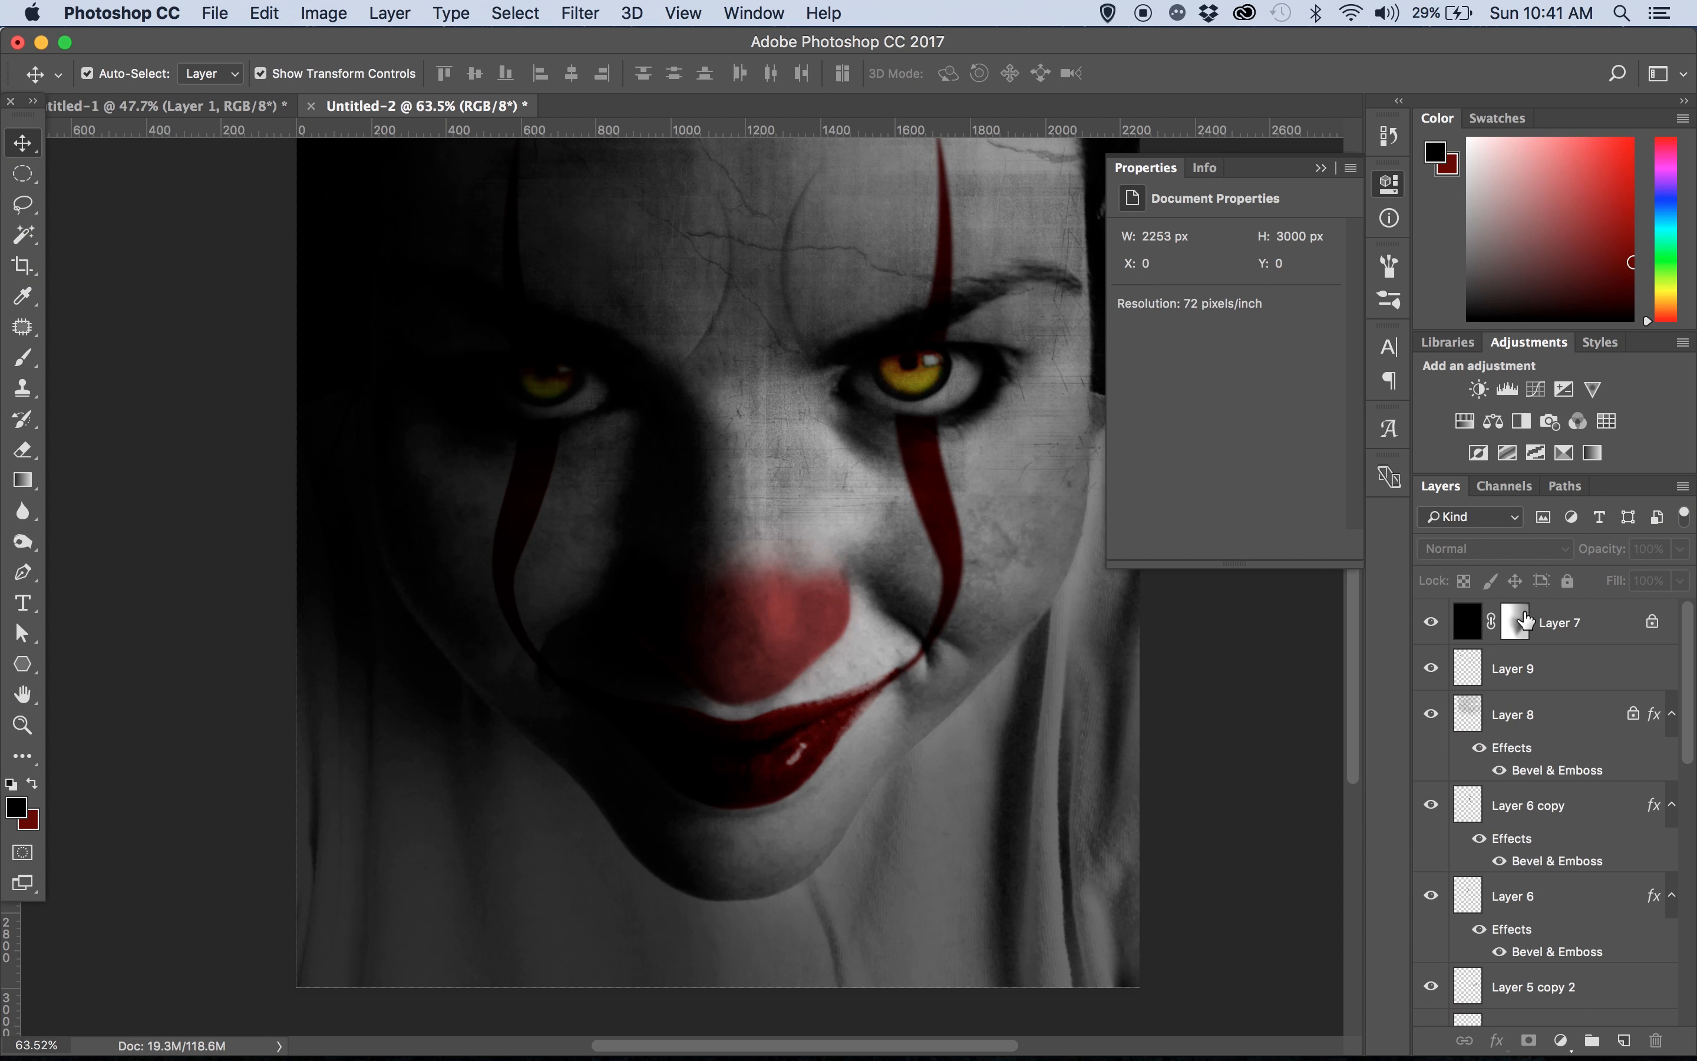
Paint black on Layer 7's mask with a soft 380 px brush to uncover the eye on the shadowed side
key("b")
left_click(123, 73)
key("Return")
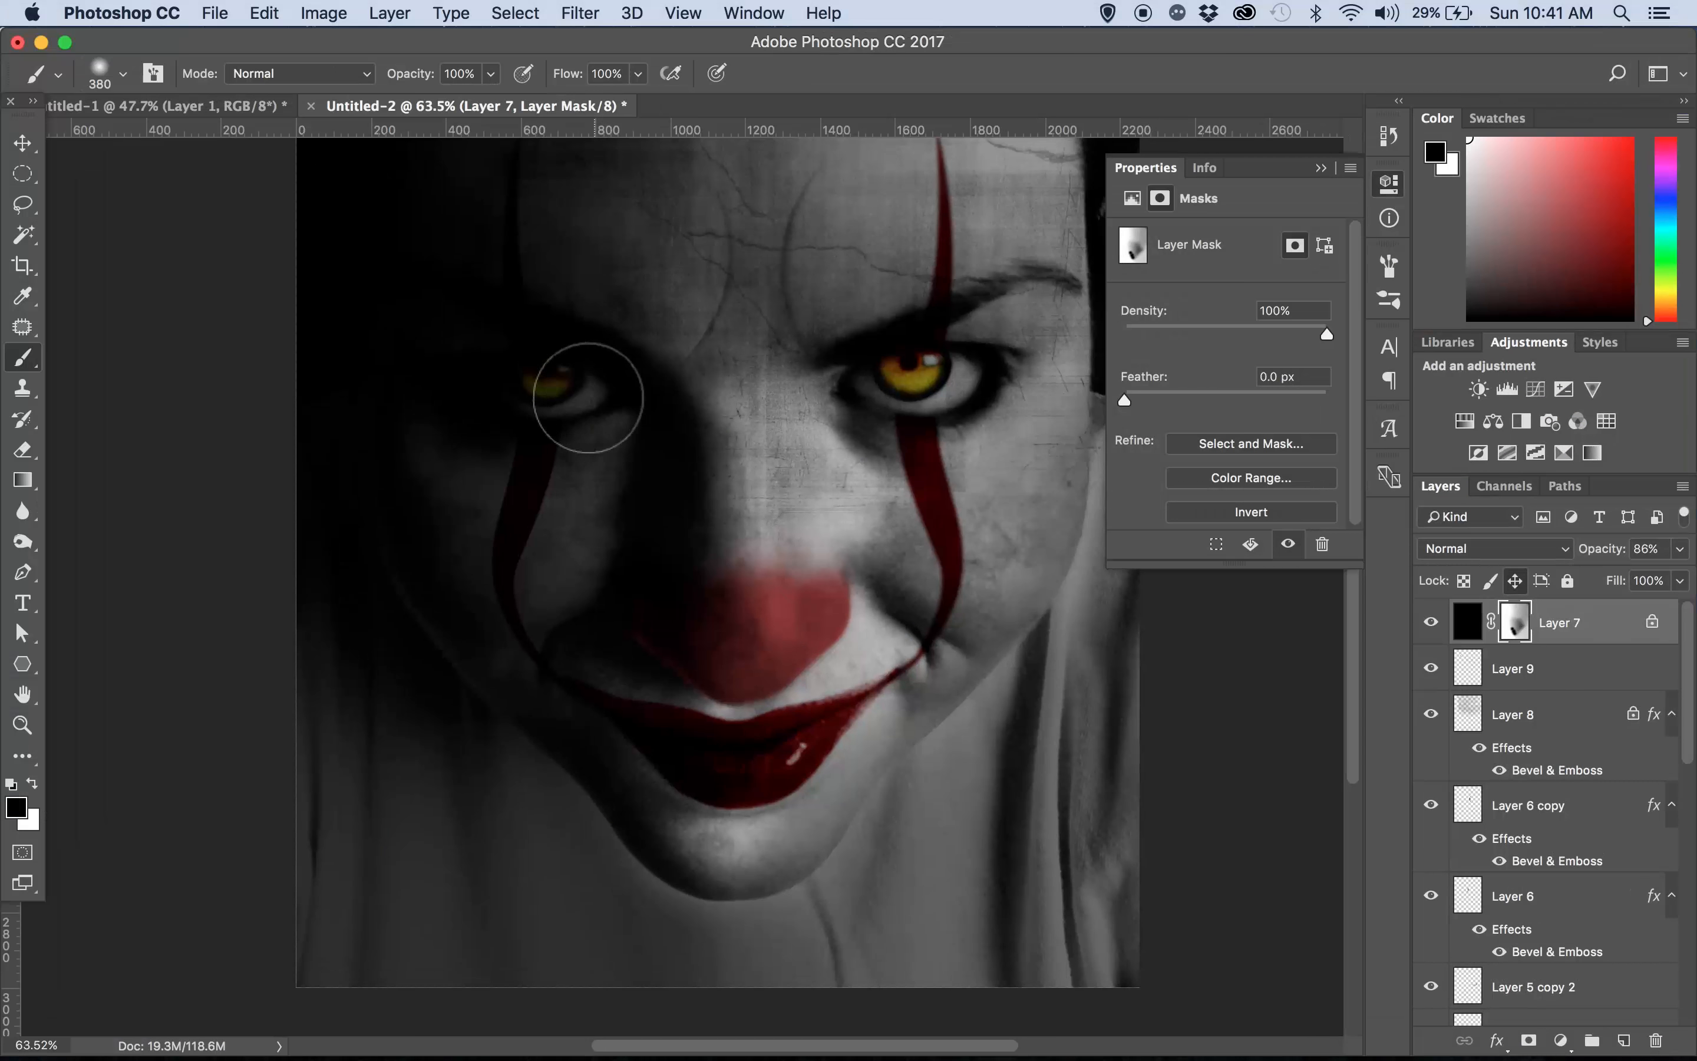
mouse_move(587, 386)
left_mouse_down()
mouse_move(626, 396)
mouse_move(633, 492)
left_mouse_up()
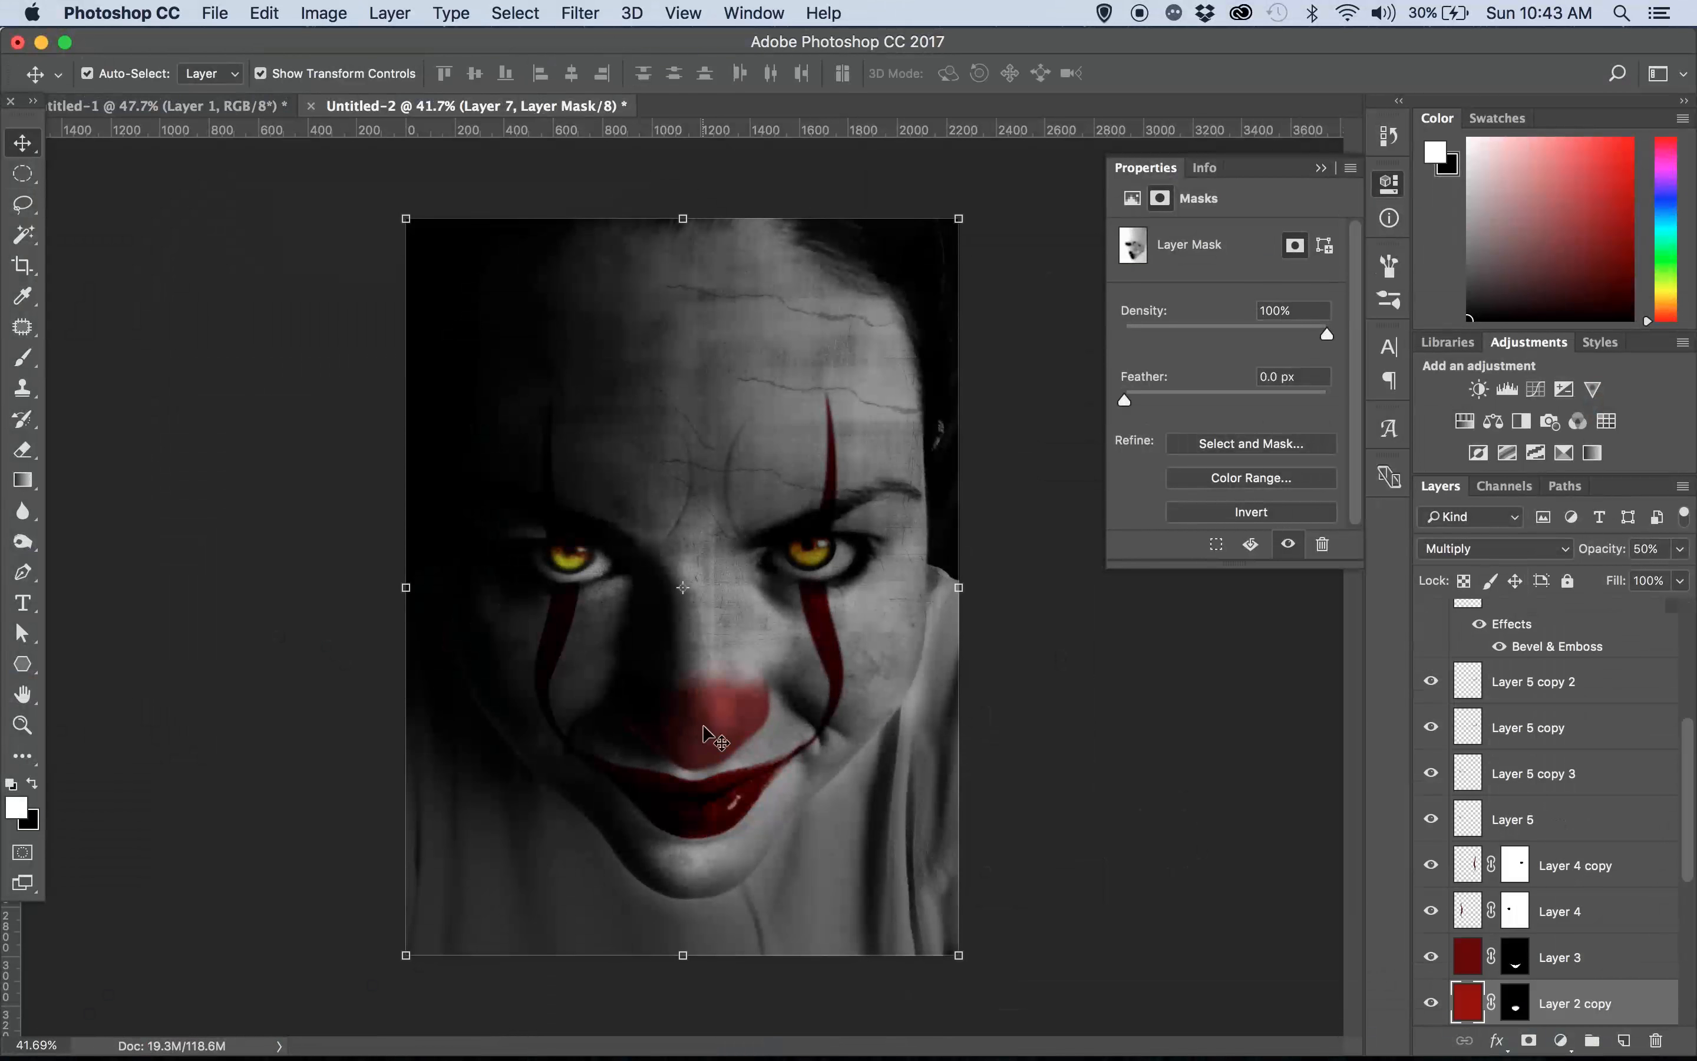
Toggle Layer 2 copy to check its effect on the red nose, and lower that layer's opacity below 50%
scroll(1543, 877, "down", 3)
left_click(1431, 879)
left_click(1431, 879)
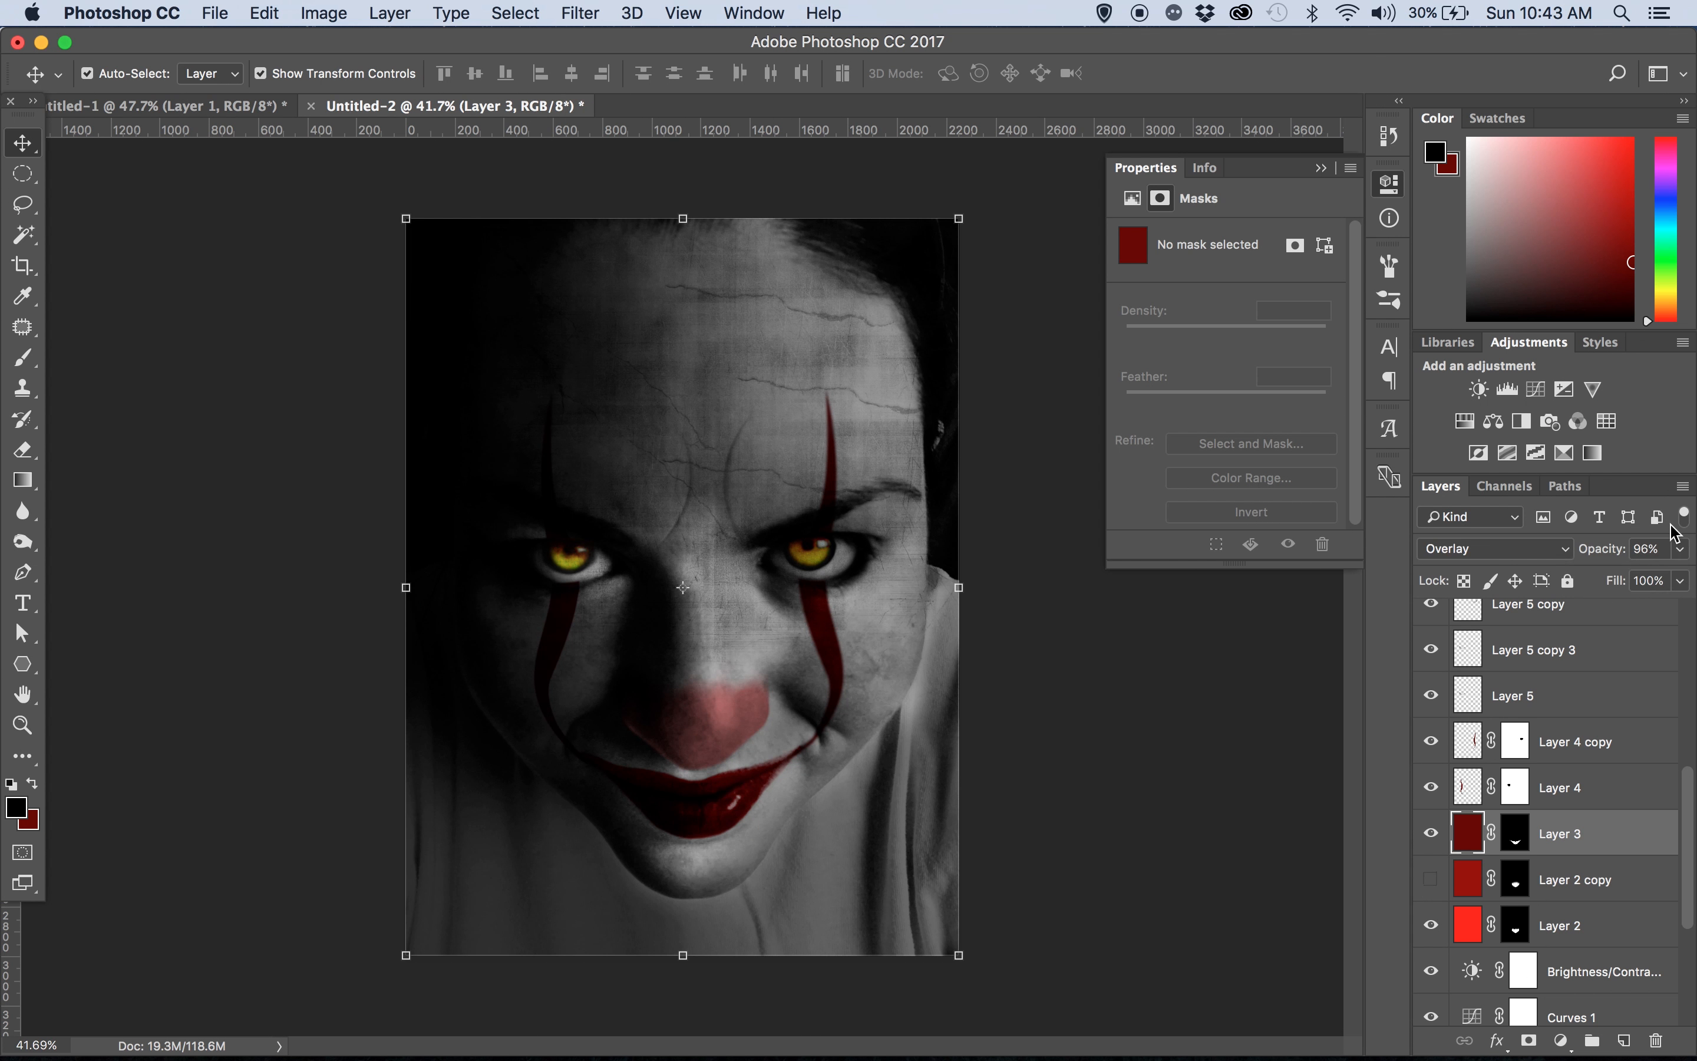
left_click(1680, 549)
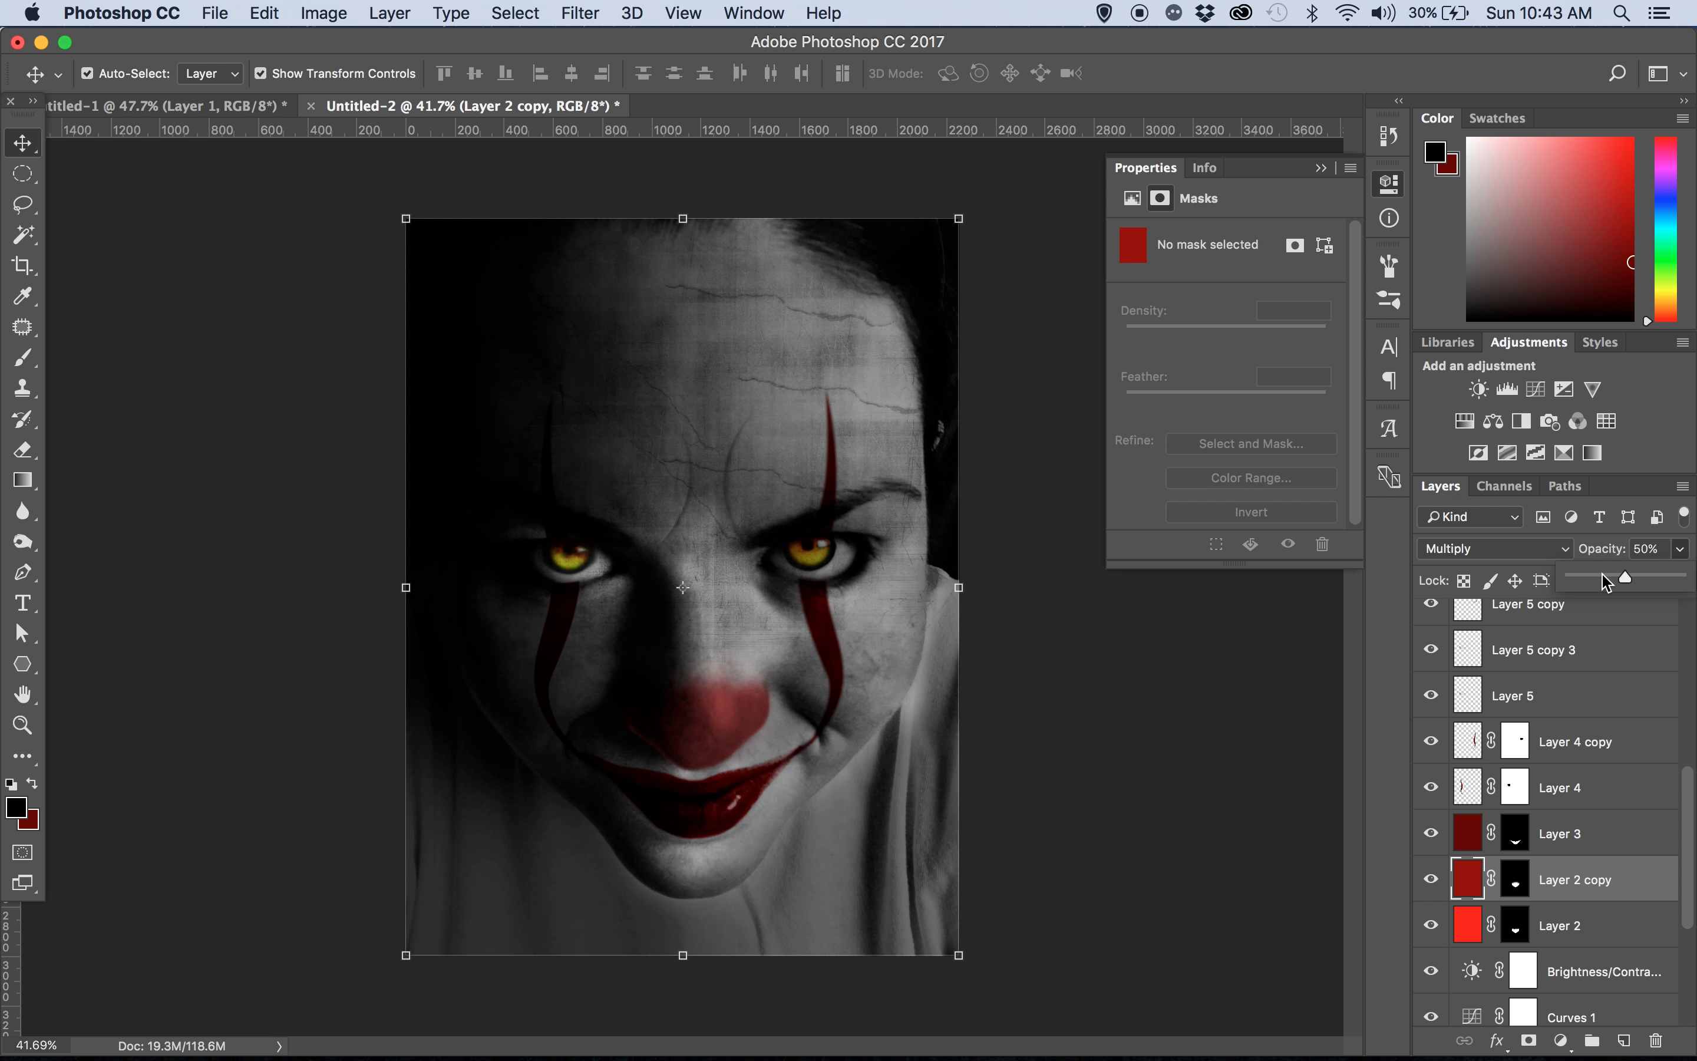
left_click_drag(1624, 583, 1591, 582)
key("ctrl+Up")
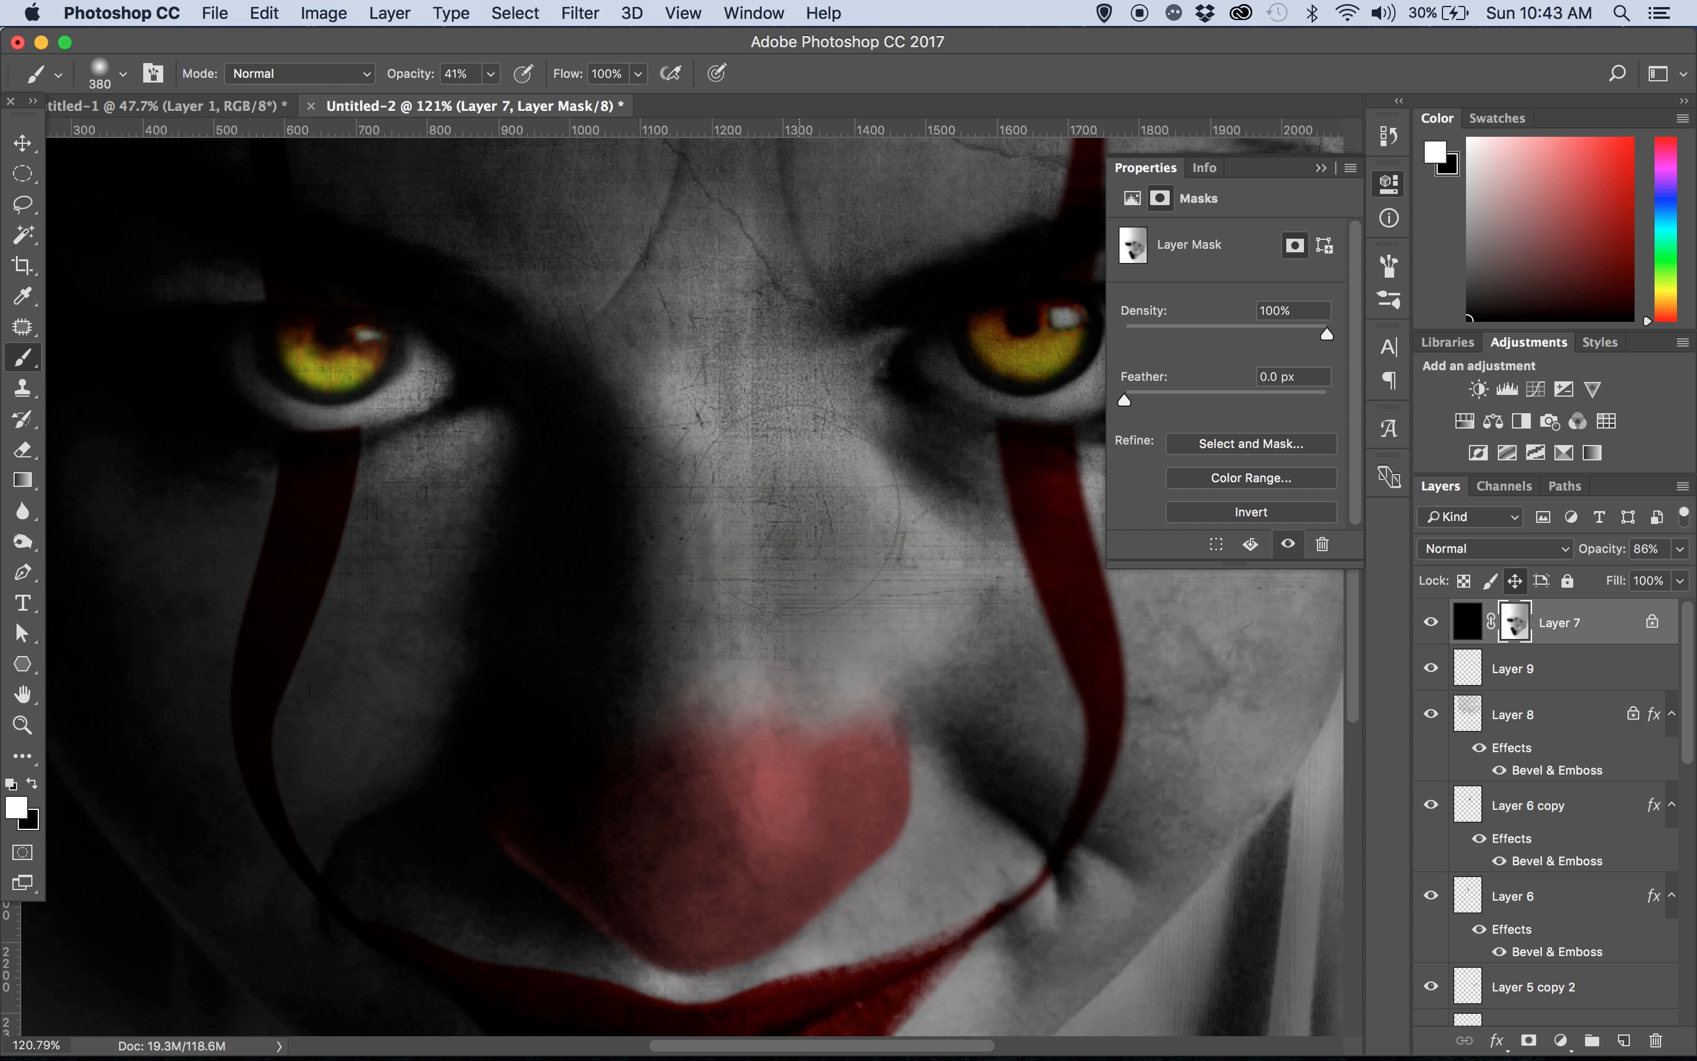
Refine Layer 7's mask on the shadowed side using black at 41% opacity and white with the brush opacity raised to 100%
key("x")
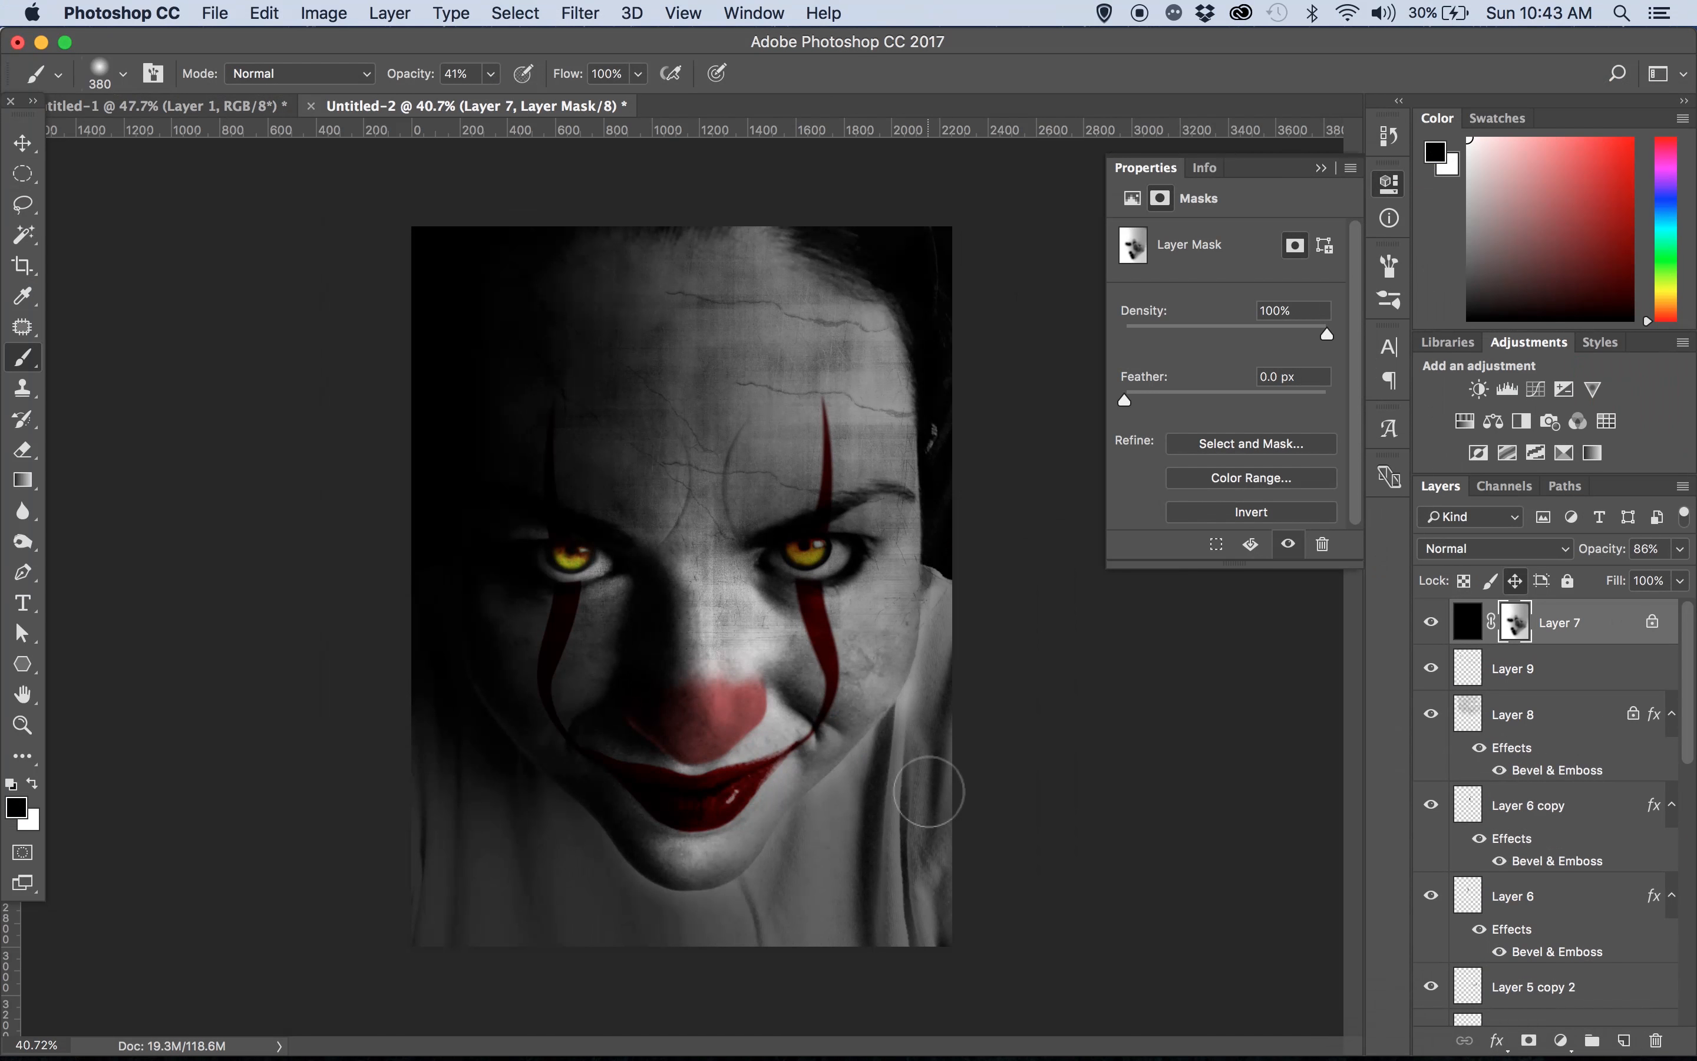
key("x")
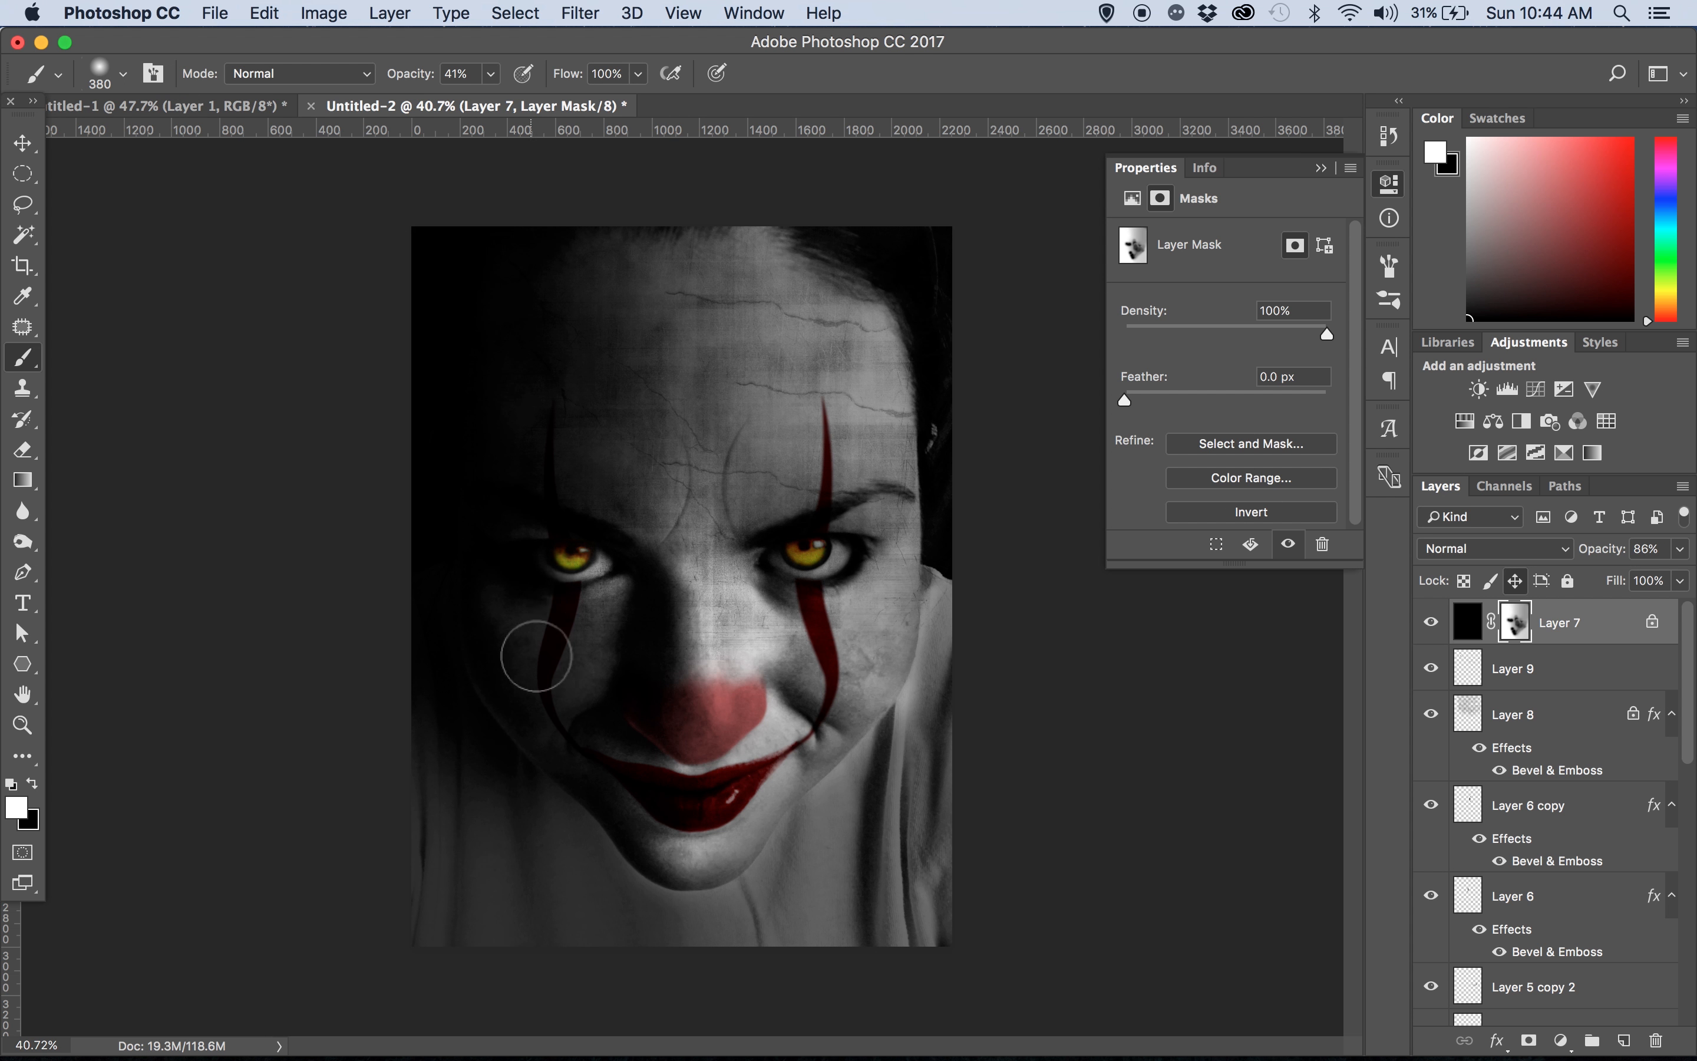
left_click(491, 73)
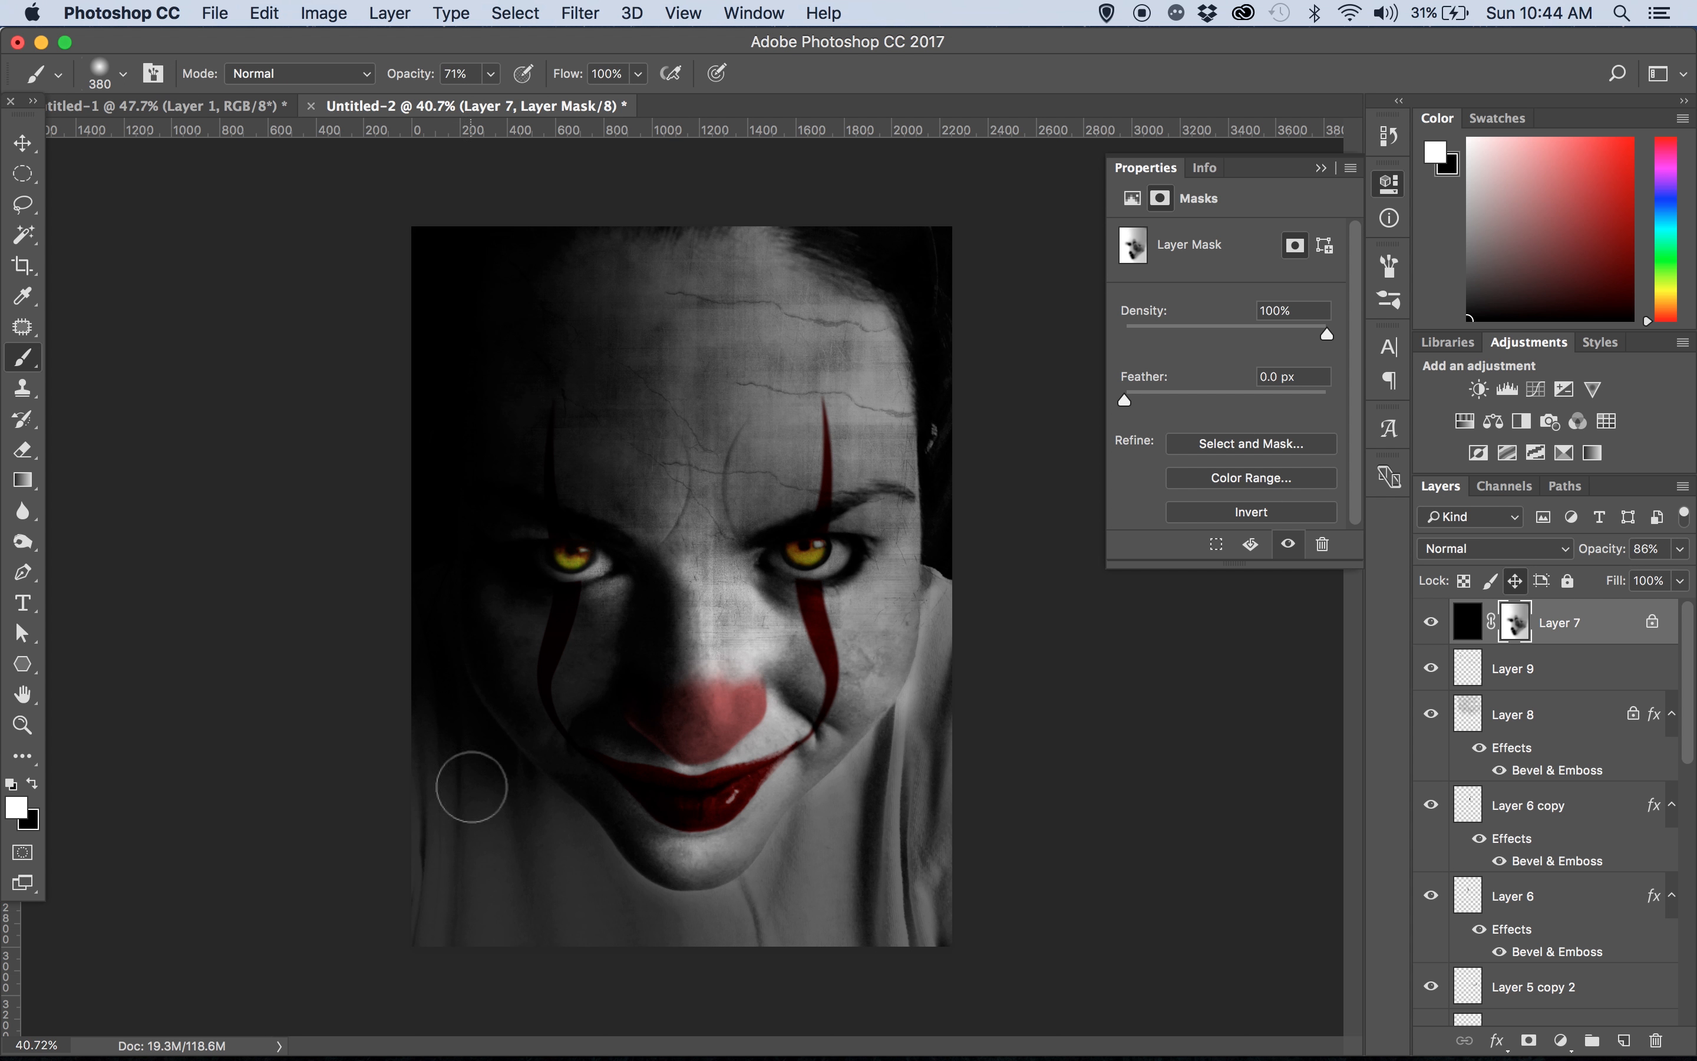
left_click_drag(491, 73, 521, 102)
scroll(576, 693, "down", 3)
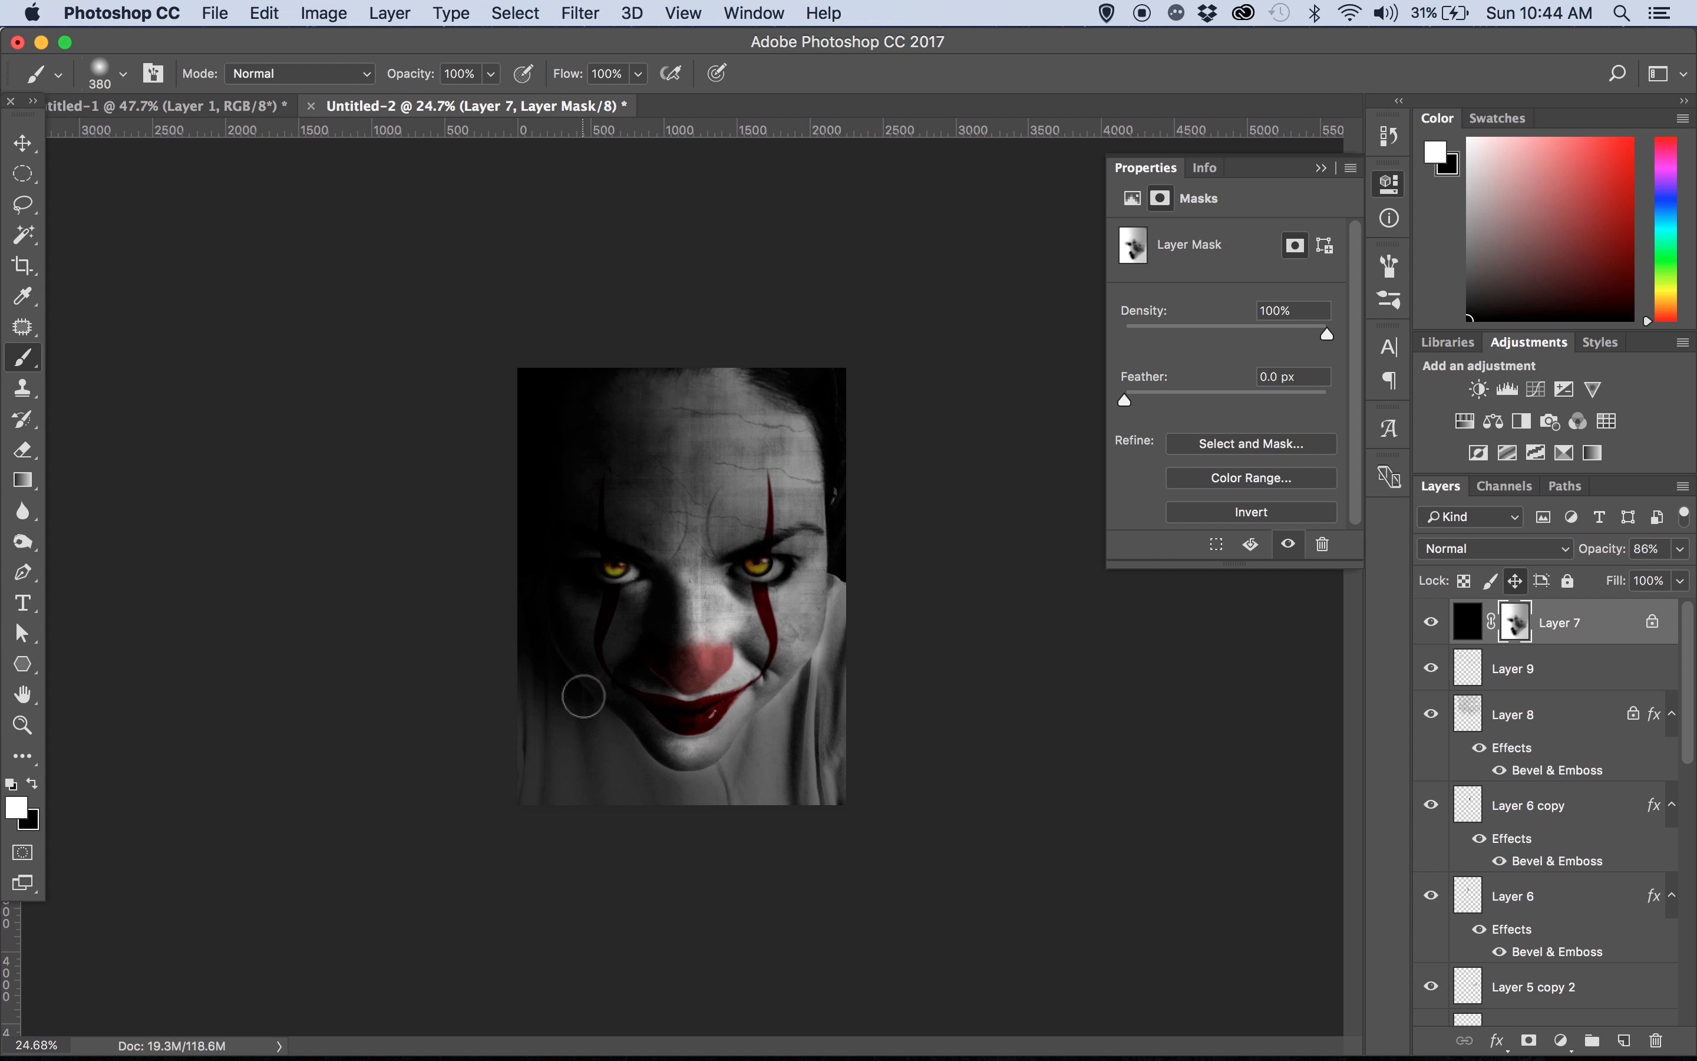
scroll(1012, 708, "up", 3)
left_click(1034, 417)
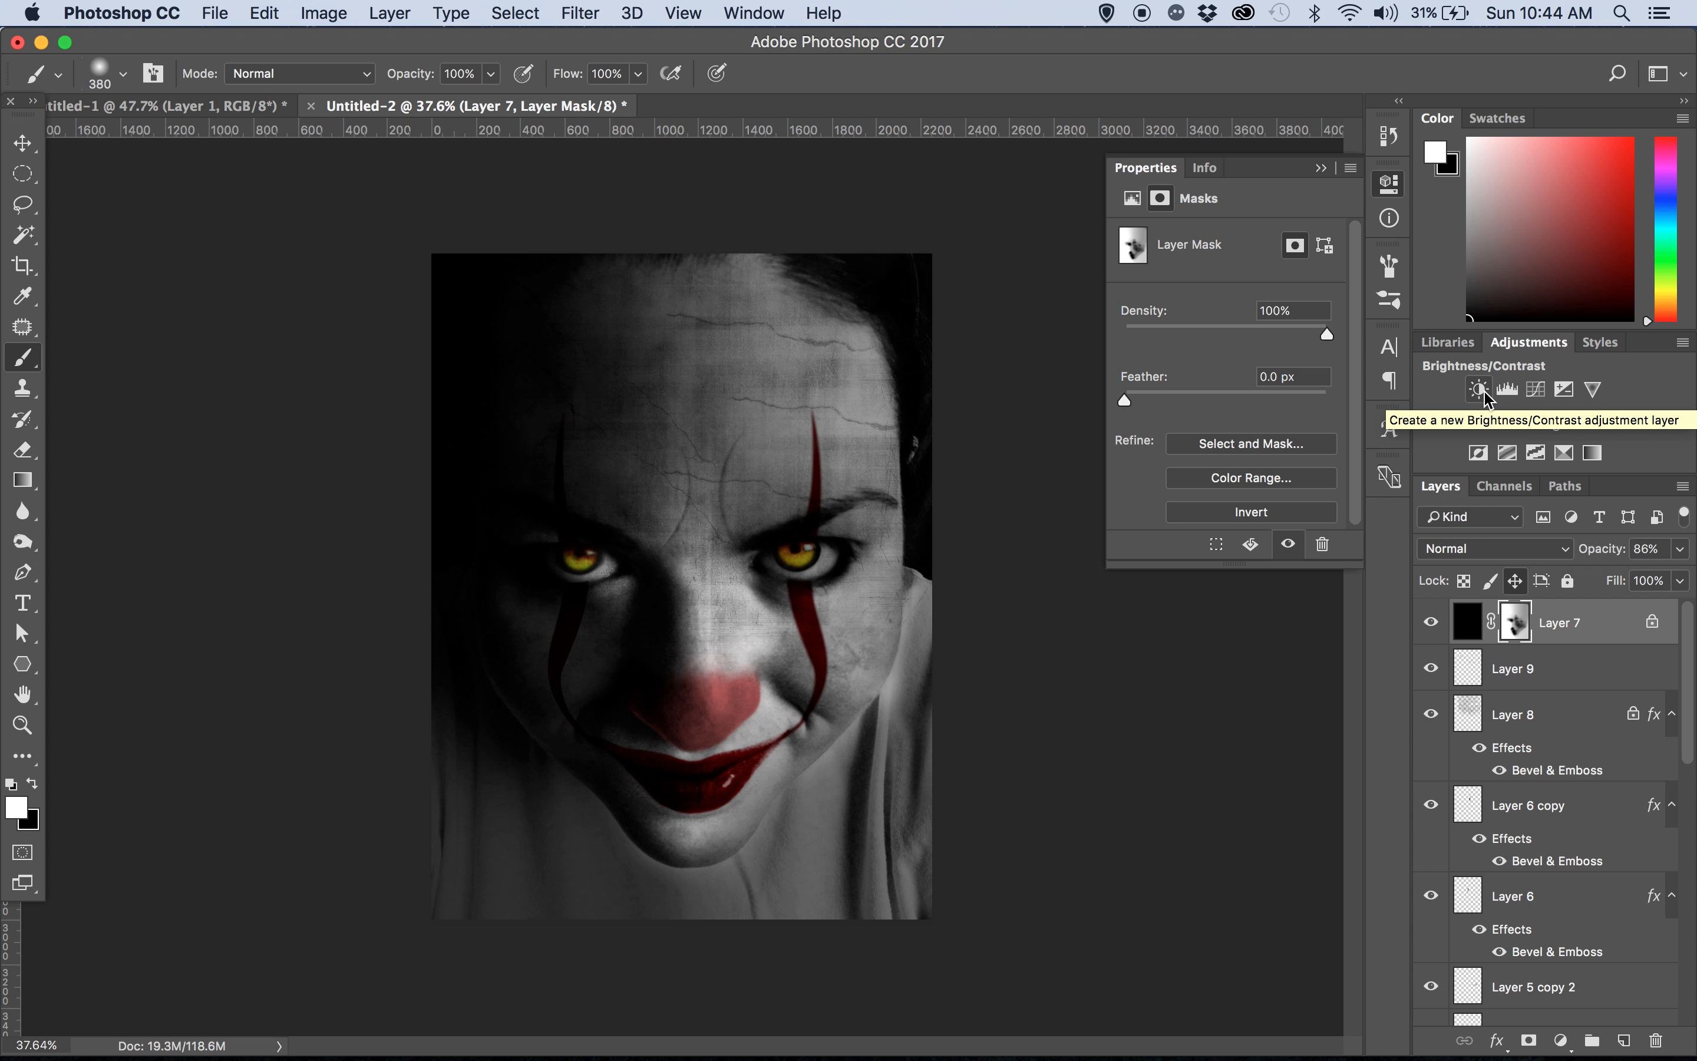
Compare with the reference image, then open Layer 1 in Liquify and bloat the lit eye's outer upper lid at brush size 265
key("ctrl+Up")
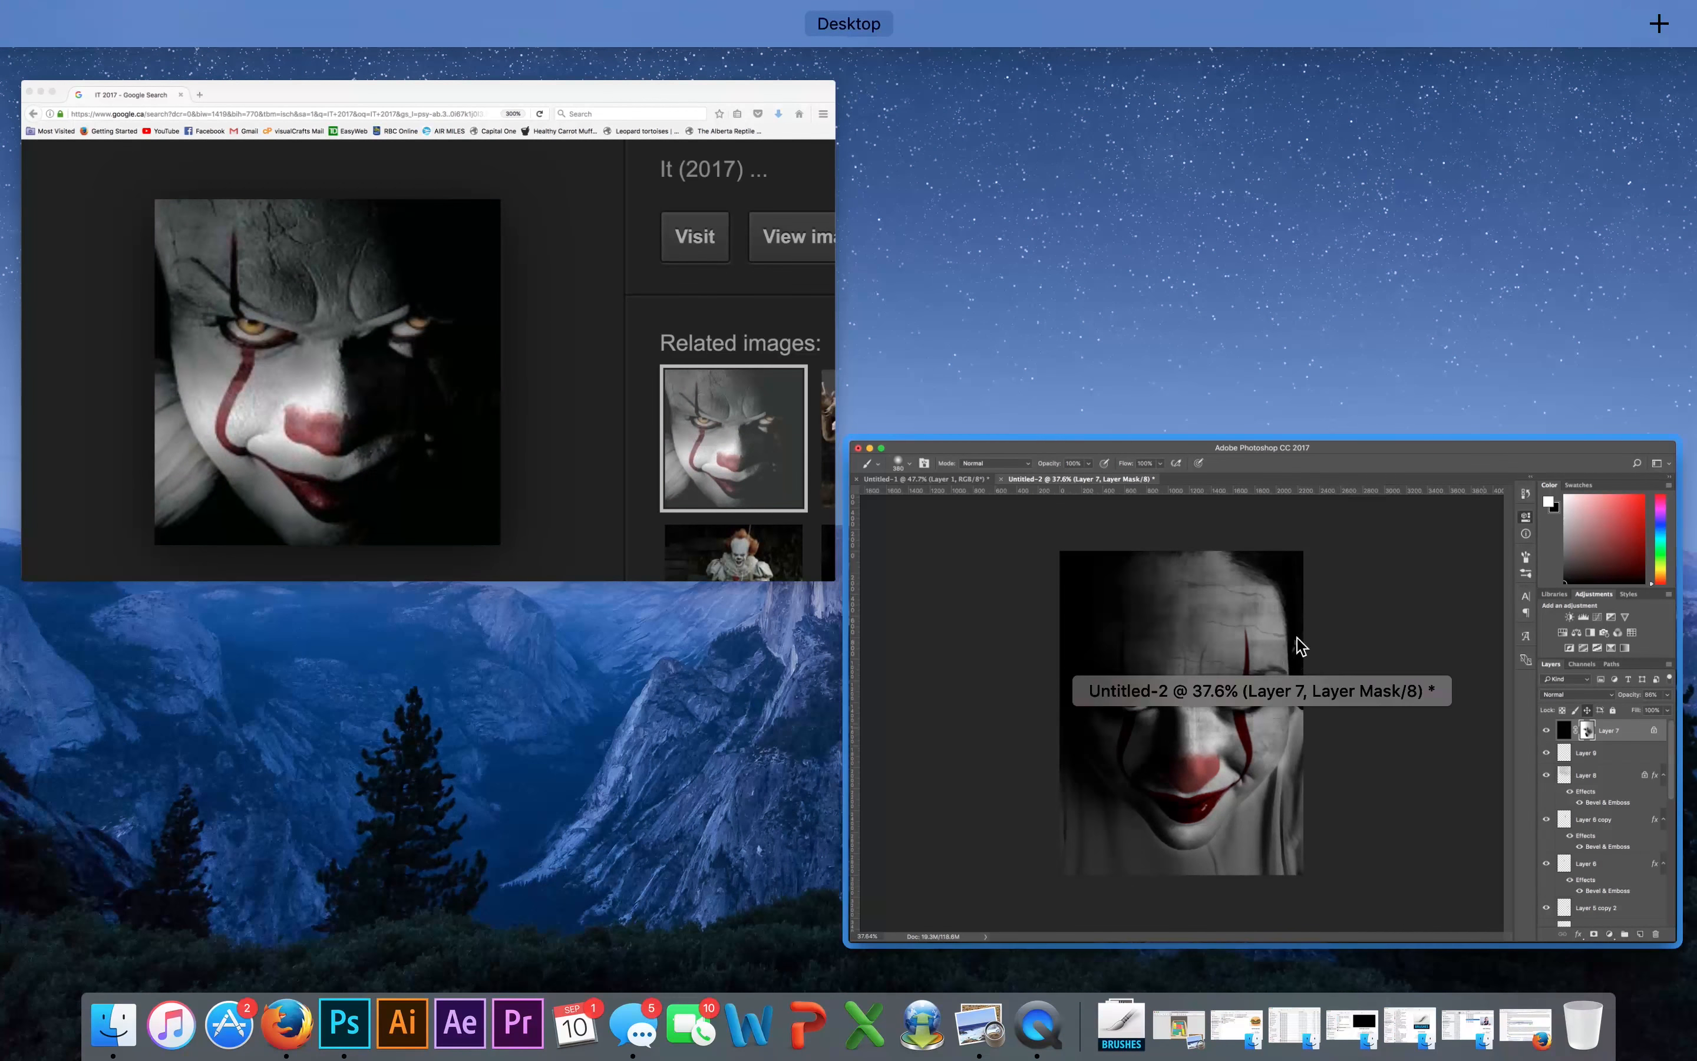
left_click(1294, 642)
scroll(842, 490, "up", 3)
scroll(1565, 909, "down", 5)
left_click(1543, 957)
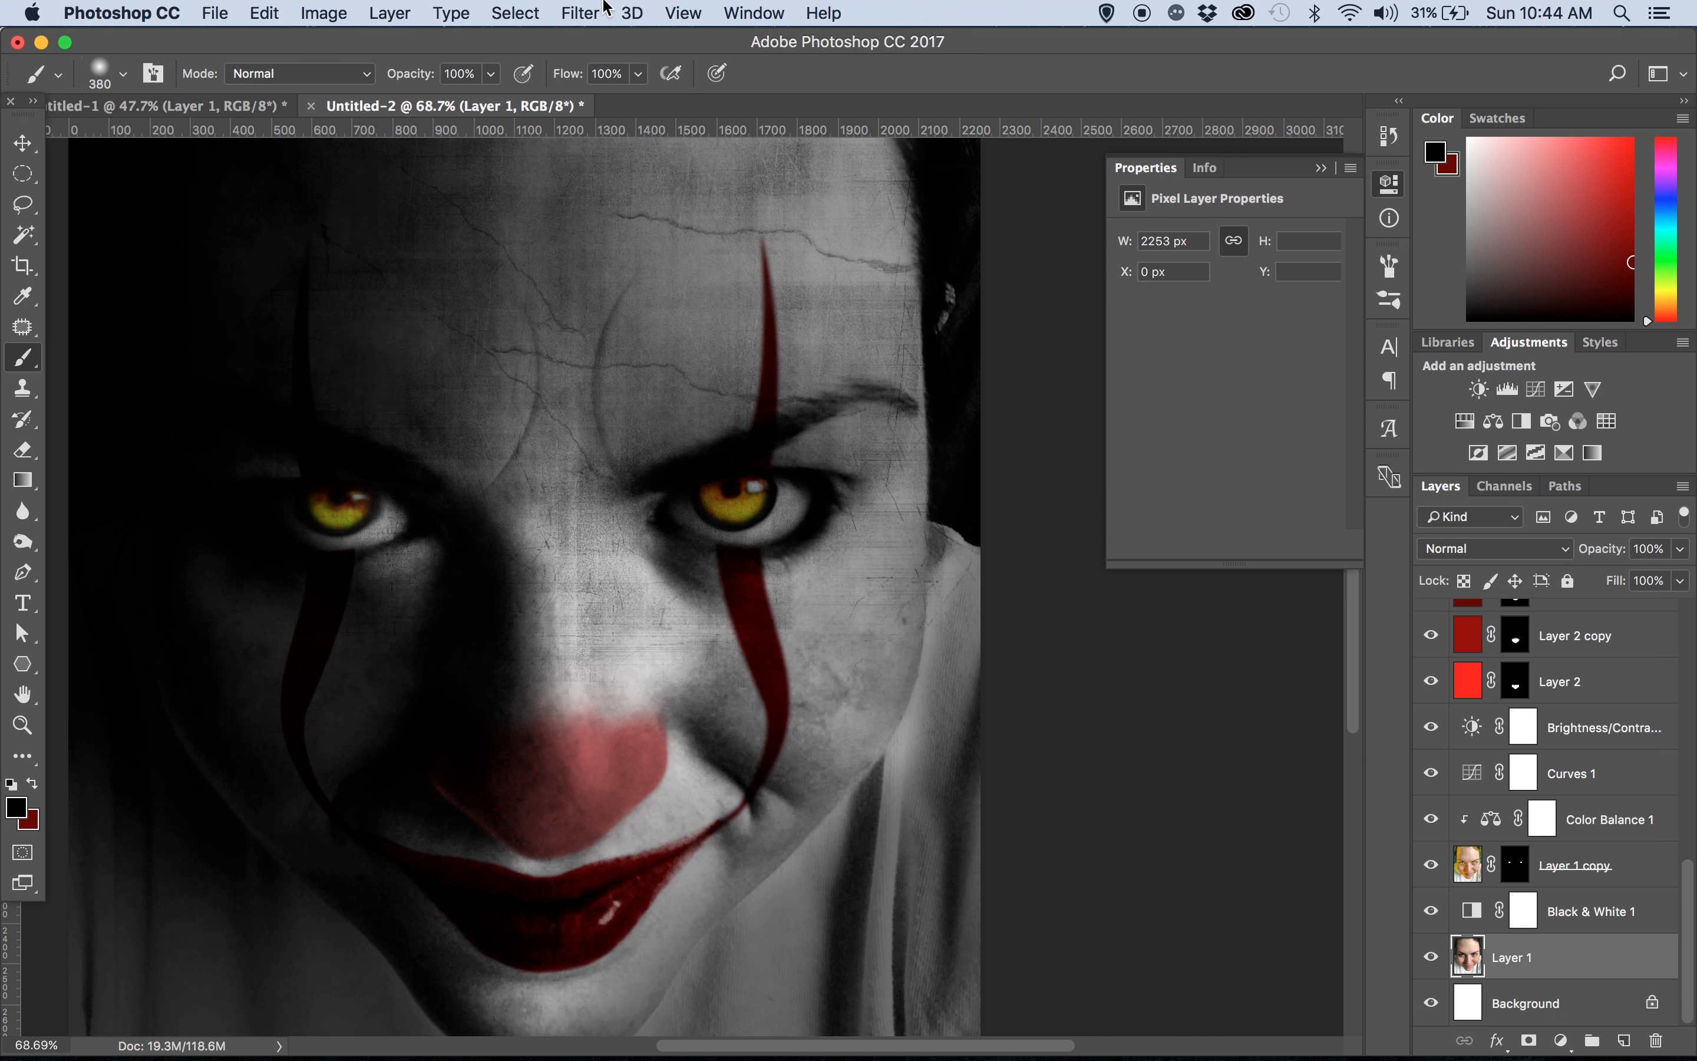
left_click(582, 12)
left_click(607, 200)
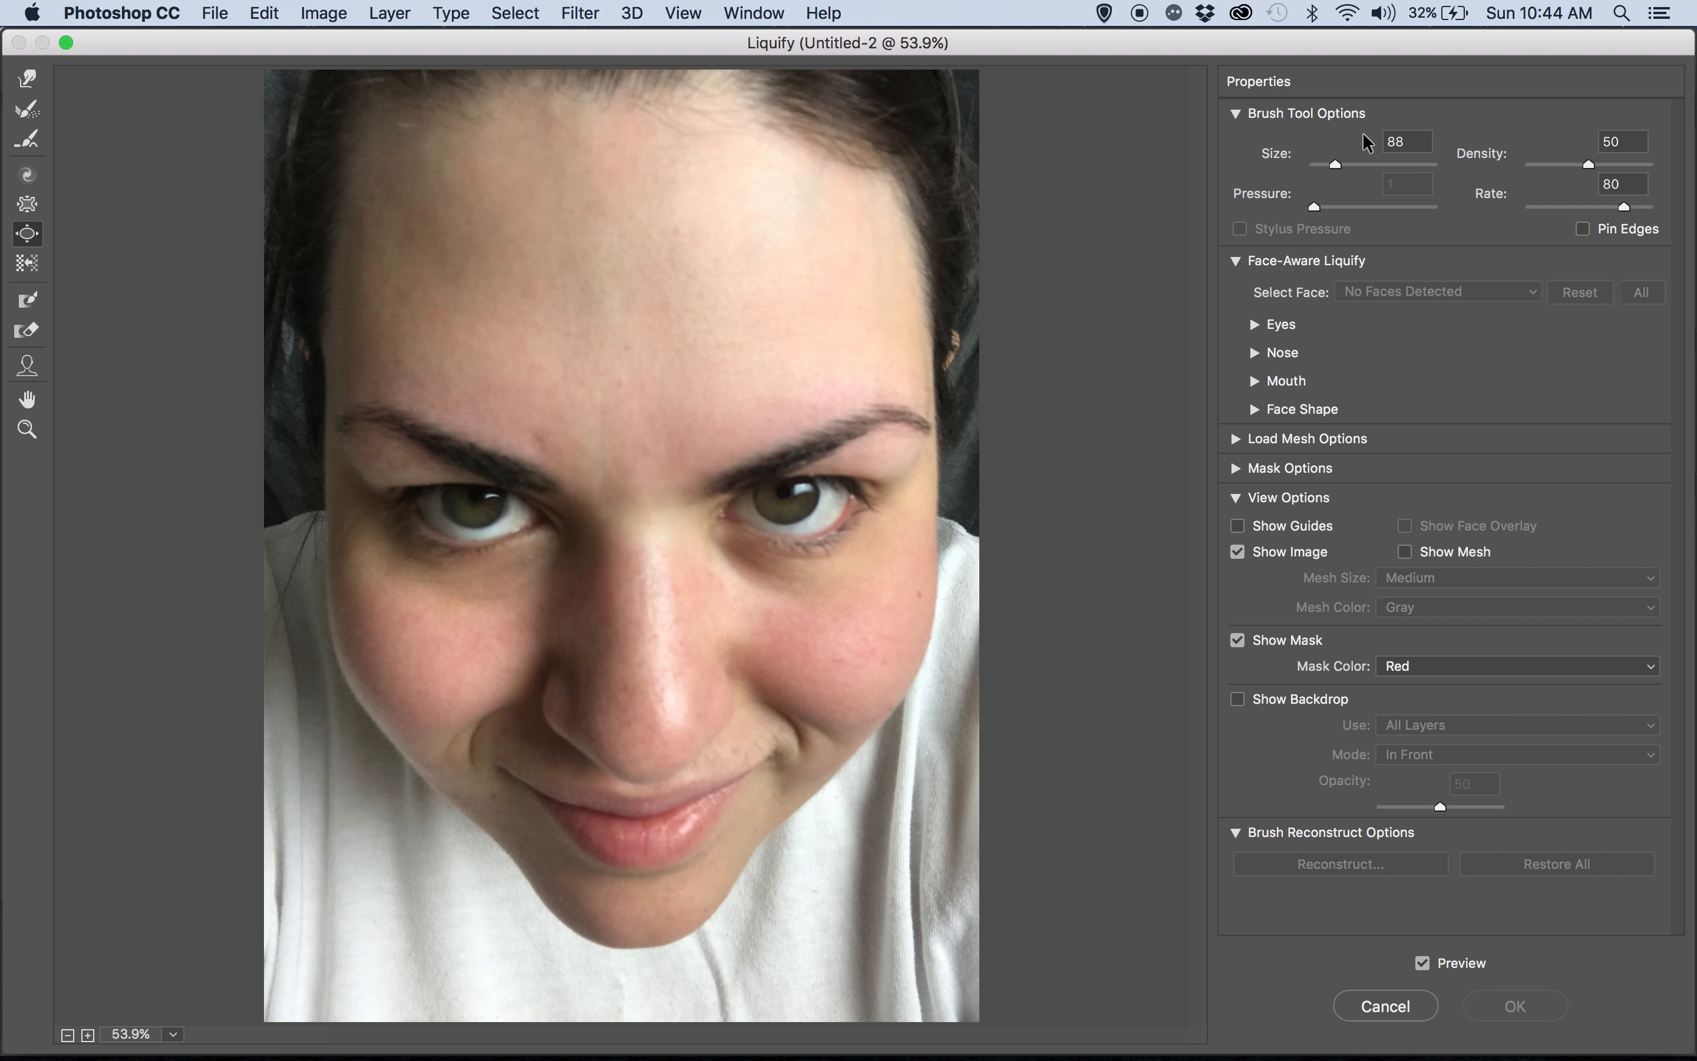
left_click_drag(1368, 143, 1402, 144)
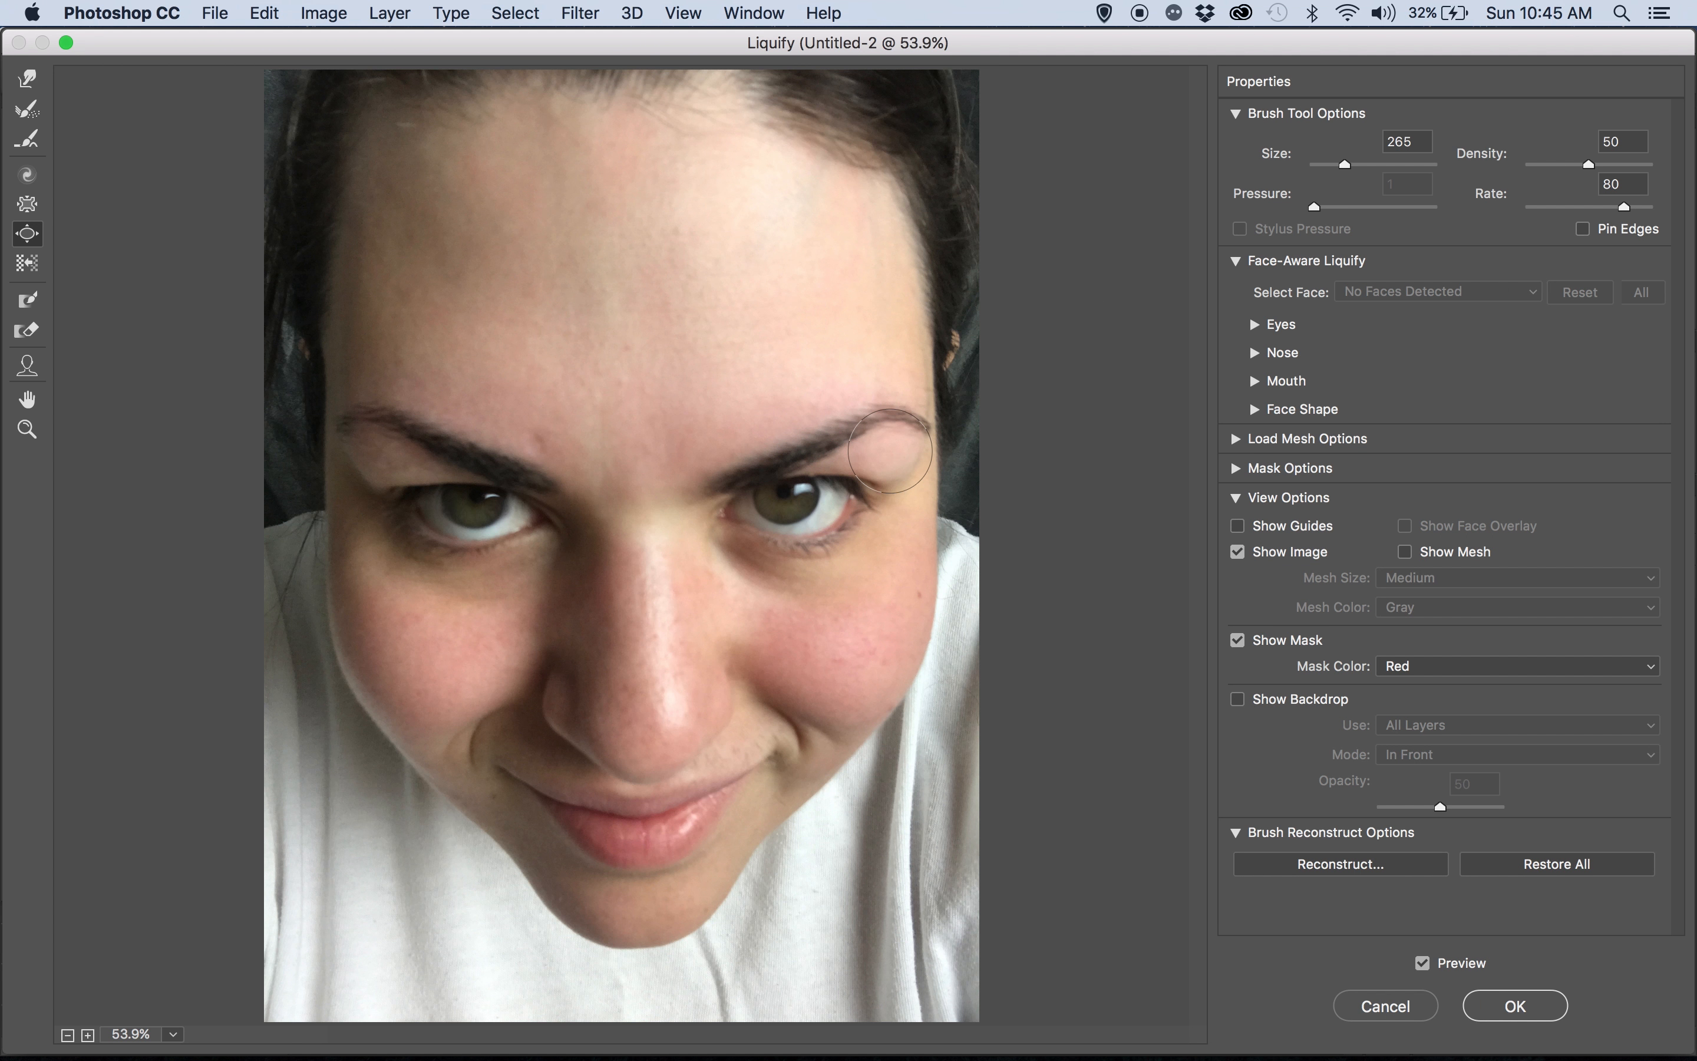
Bloat the upper lid above the lit-side iris with the brush reduced to size 75, and apply the Liquify changes to Layer 1
scroll(835, 464, "up", 1)
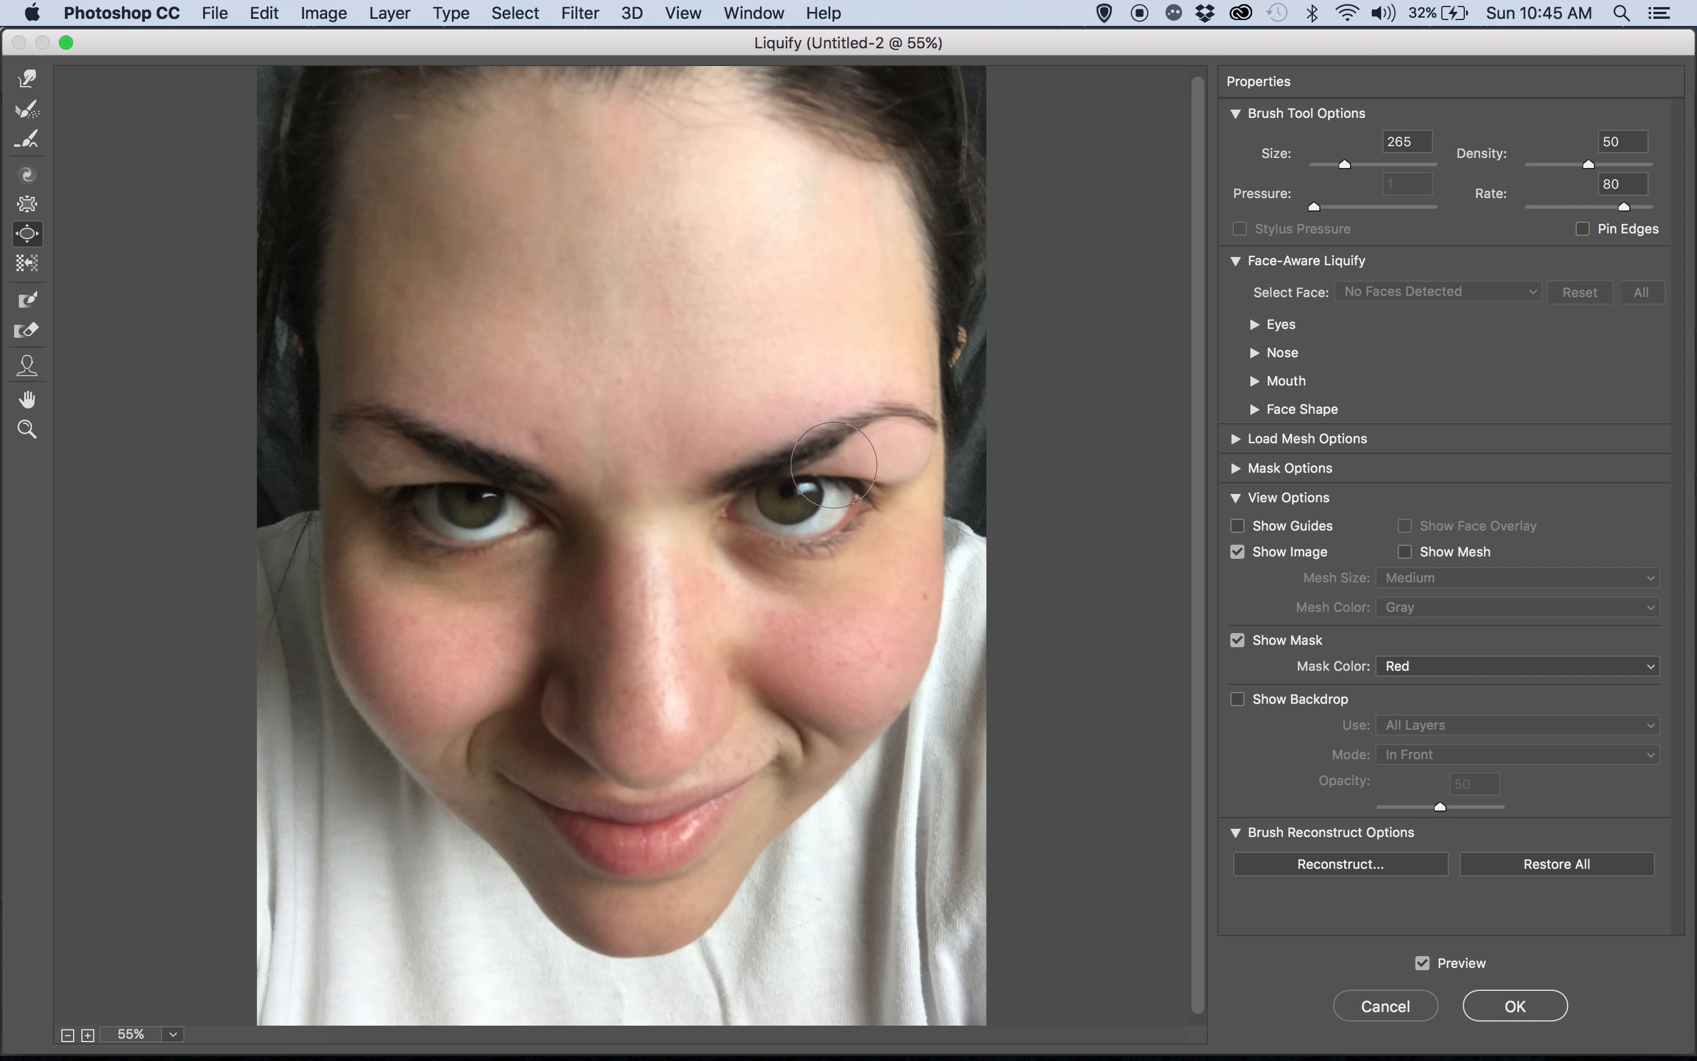
scroll(834, 465, "up", 4)
key("bracketleft")
key("bracketleft")
key("bracketleft")
key("bracketleft")
key("bracketleft")
key("bracketleft")
key("bracketleft")
key("bracketleft")
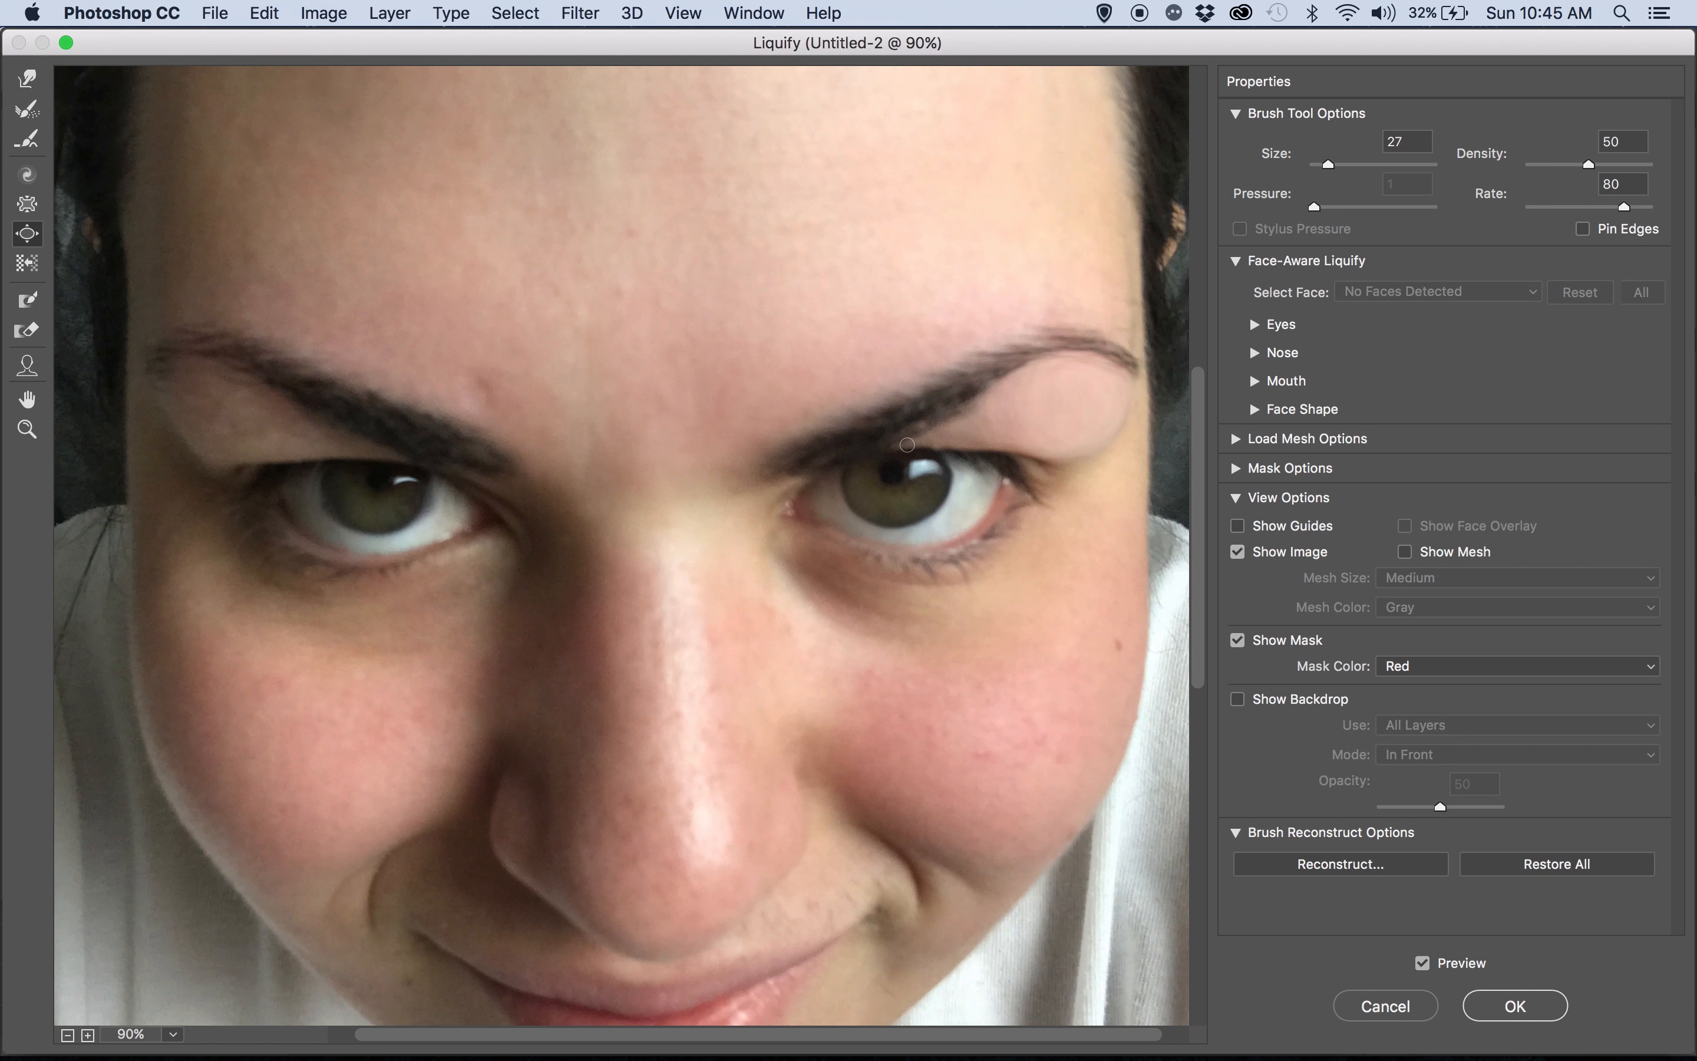
key("bracketright")
key("bracketright")
key("bracketright")
key("bracketright")
scroll(1018, 435, "up", 3)
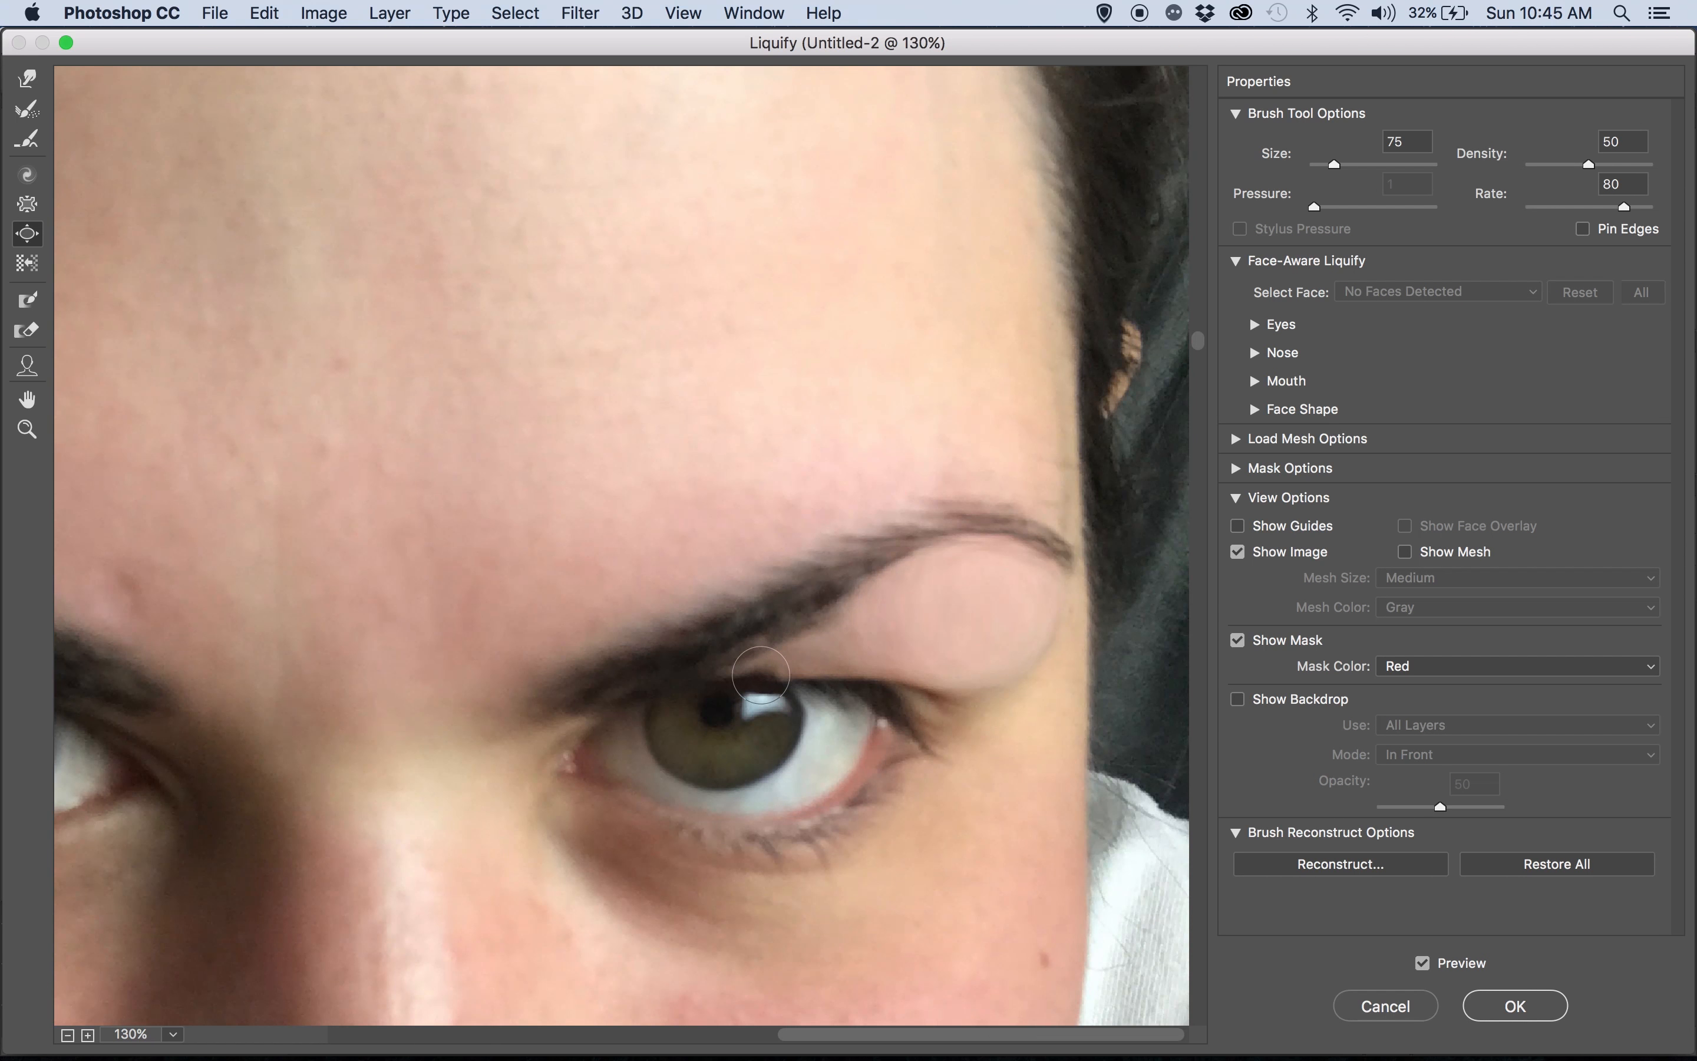
left_click_drag(770, 664, 897, 661)
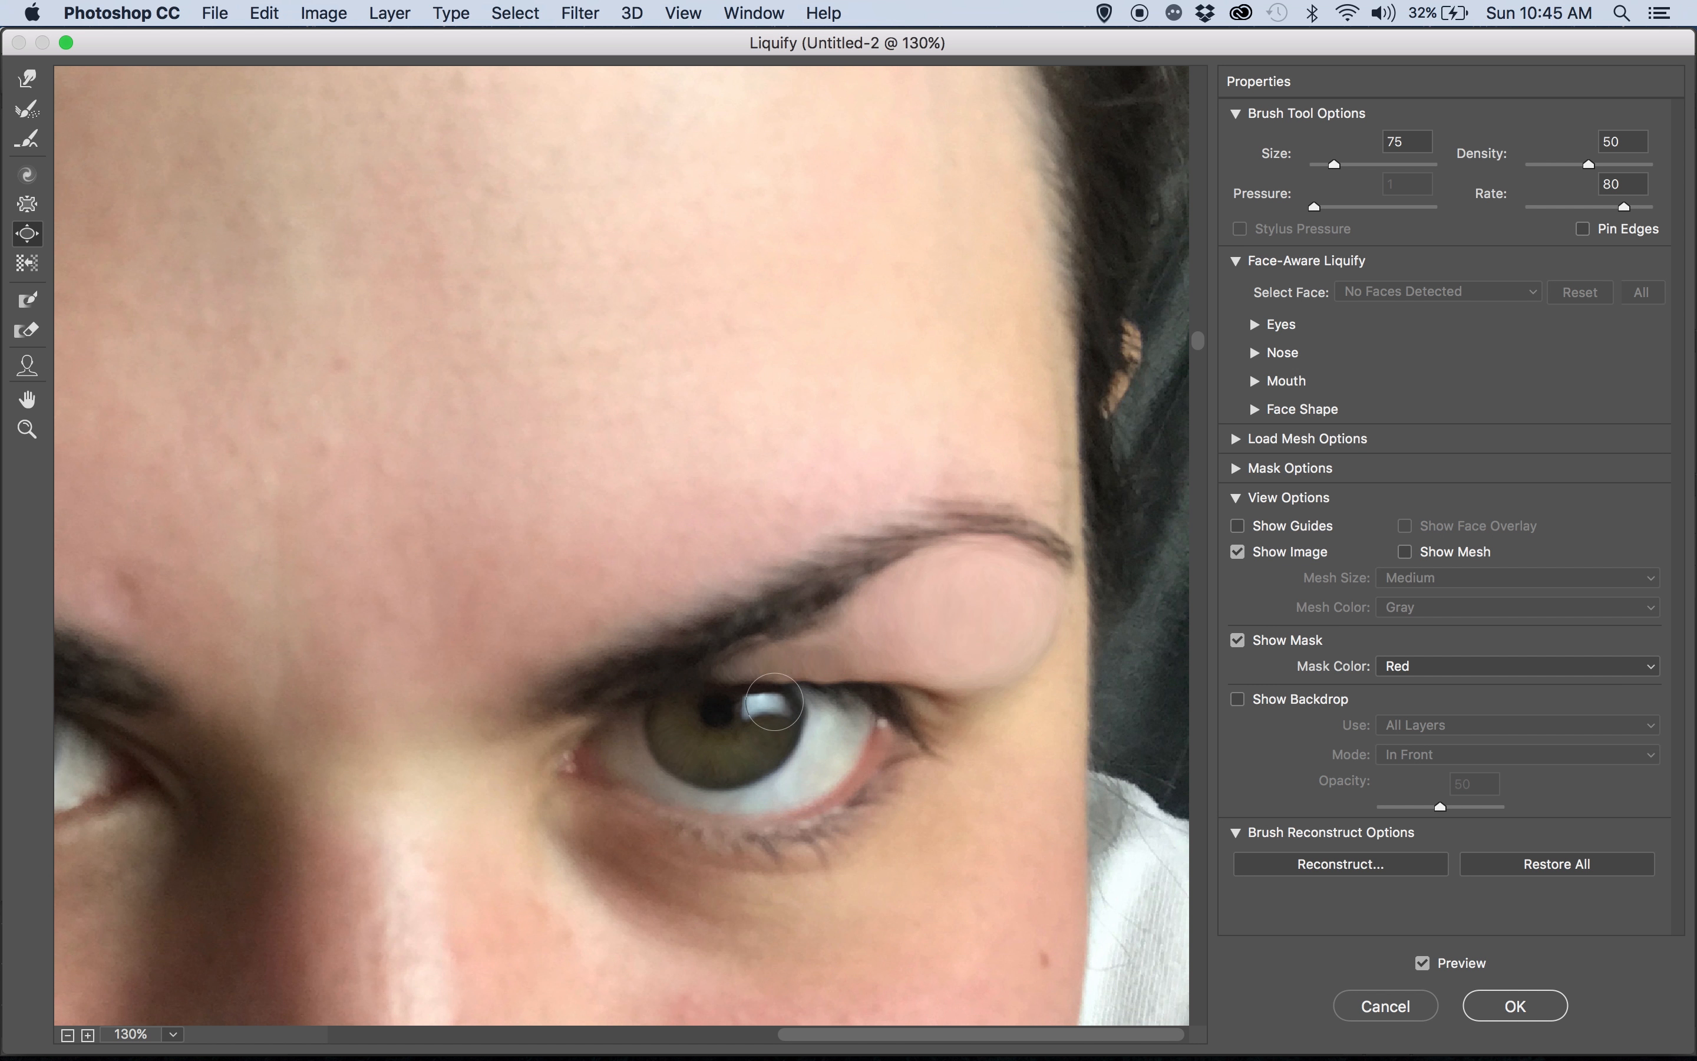
scroll(930, 657, "down", 3)
scroll(930, 657, "down", 3)
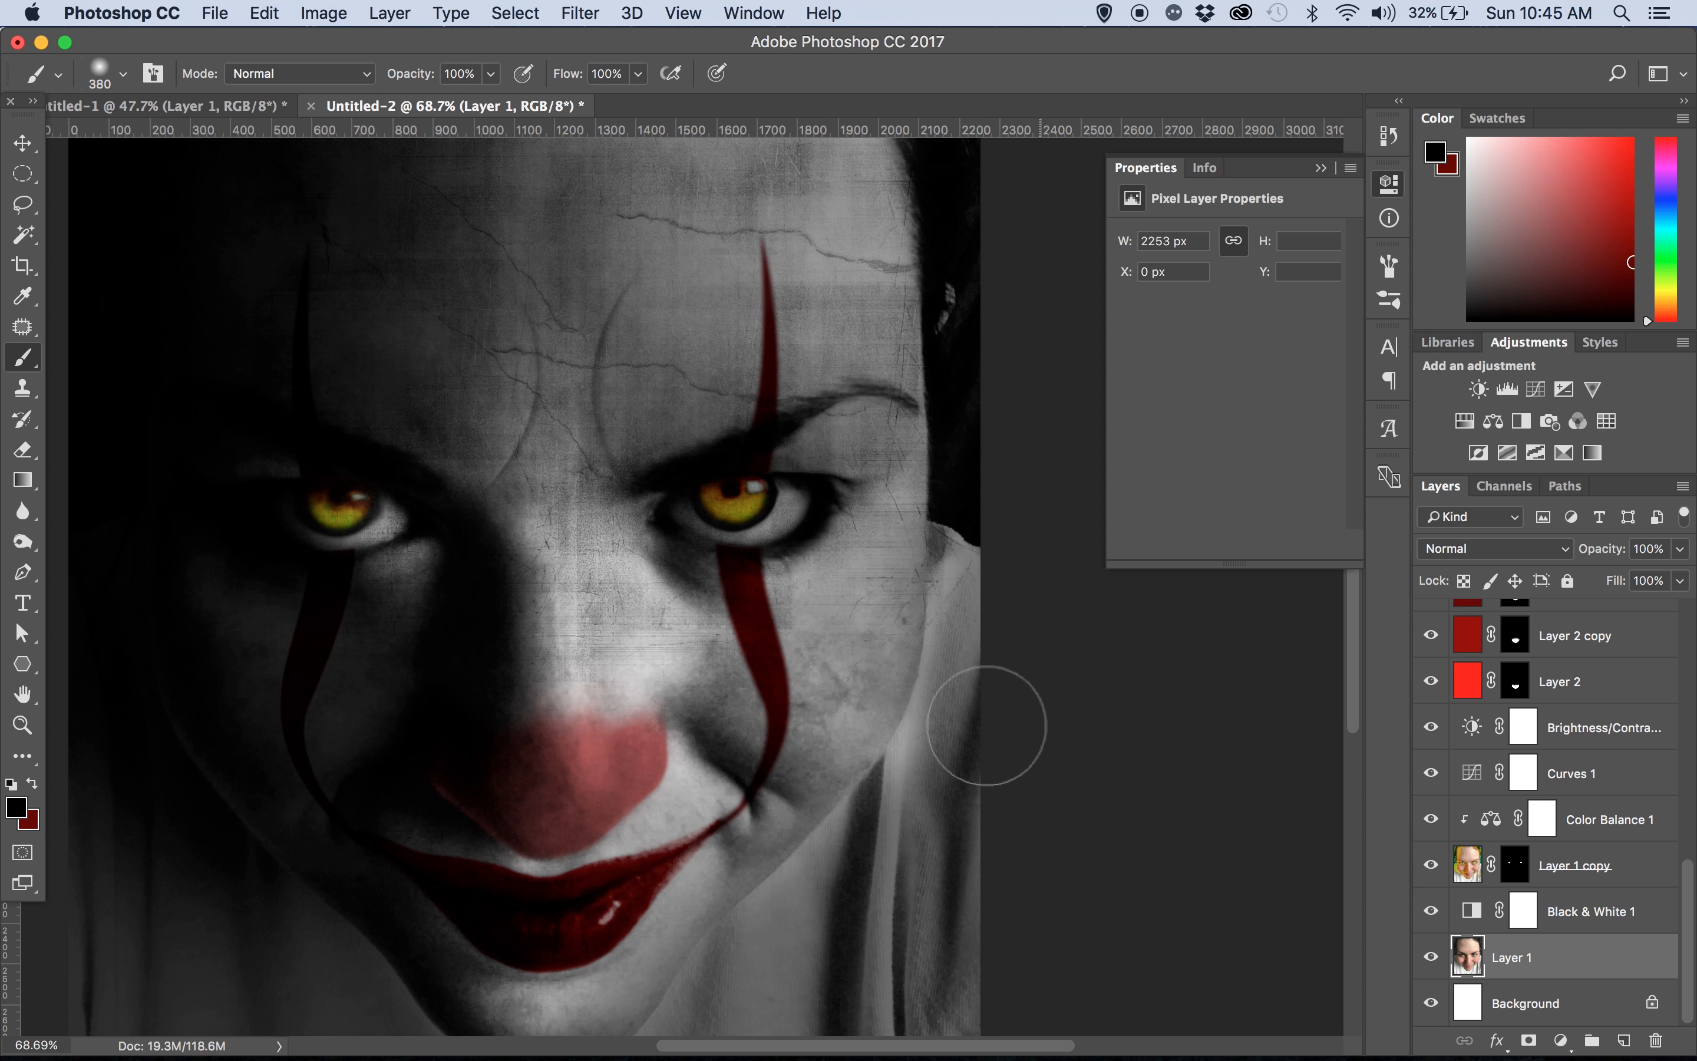
scroll(977, 719, "down", 3)
scroll(955, 595, "up", 3)
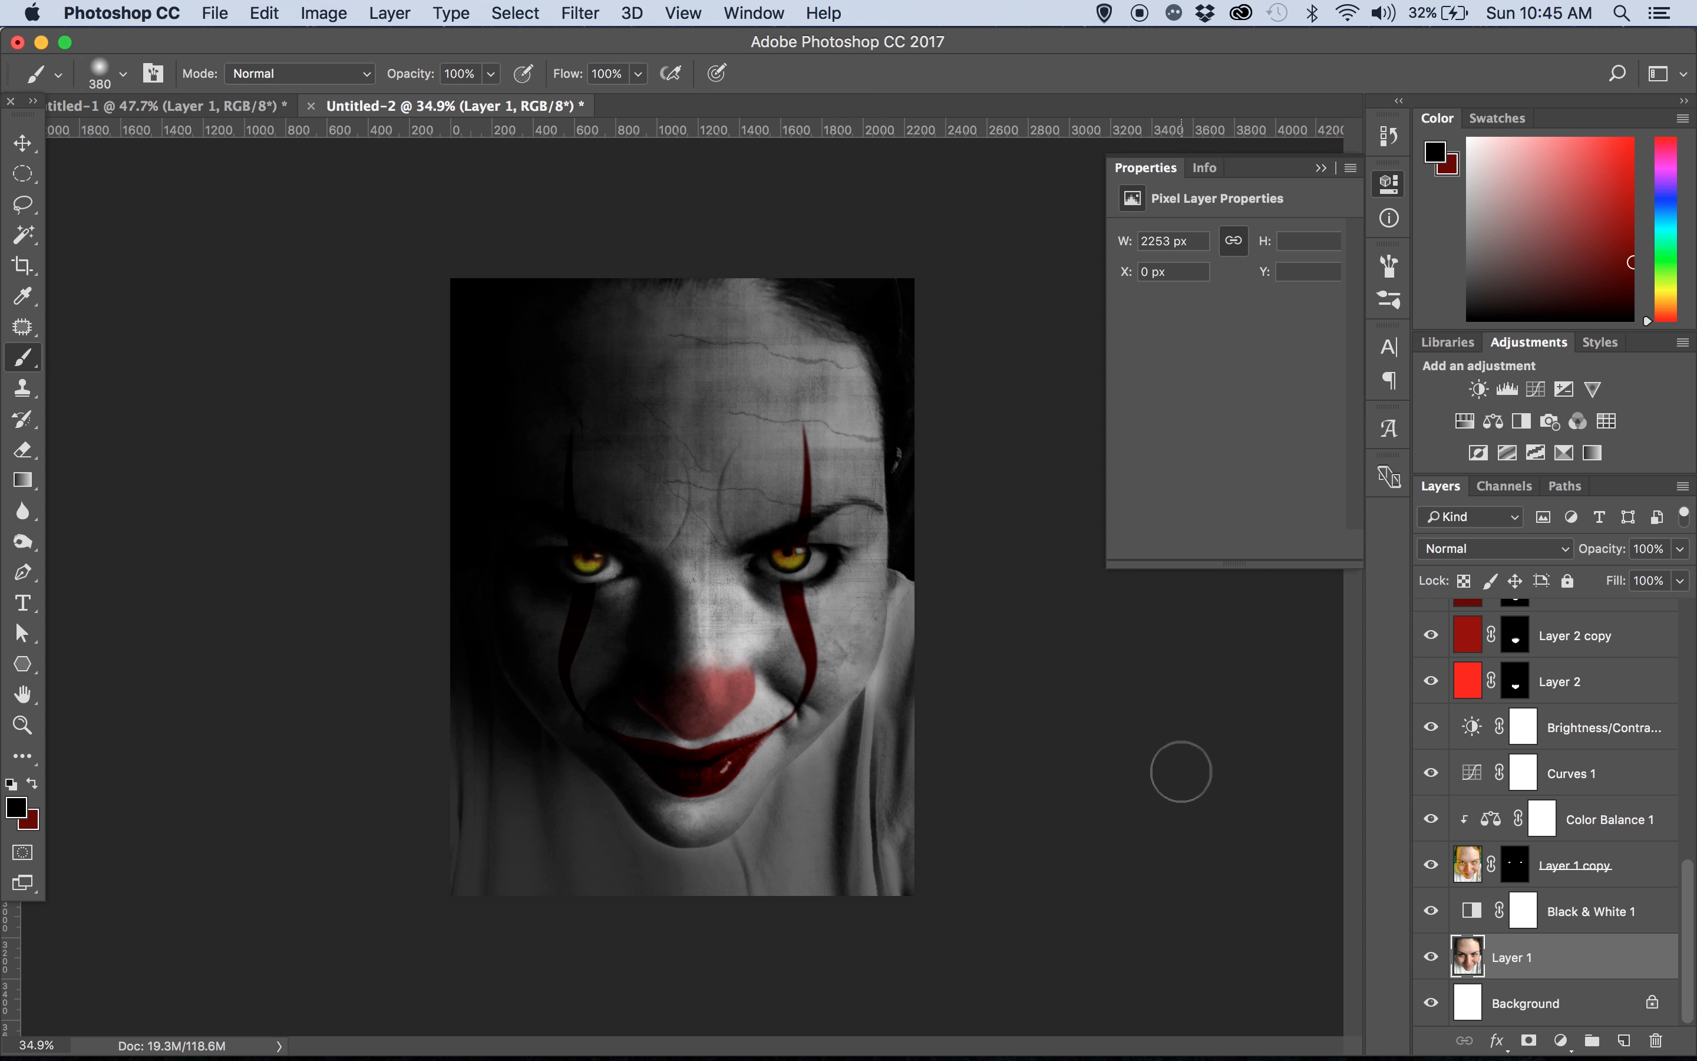